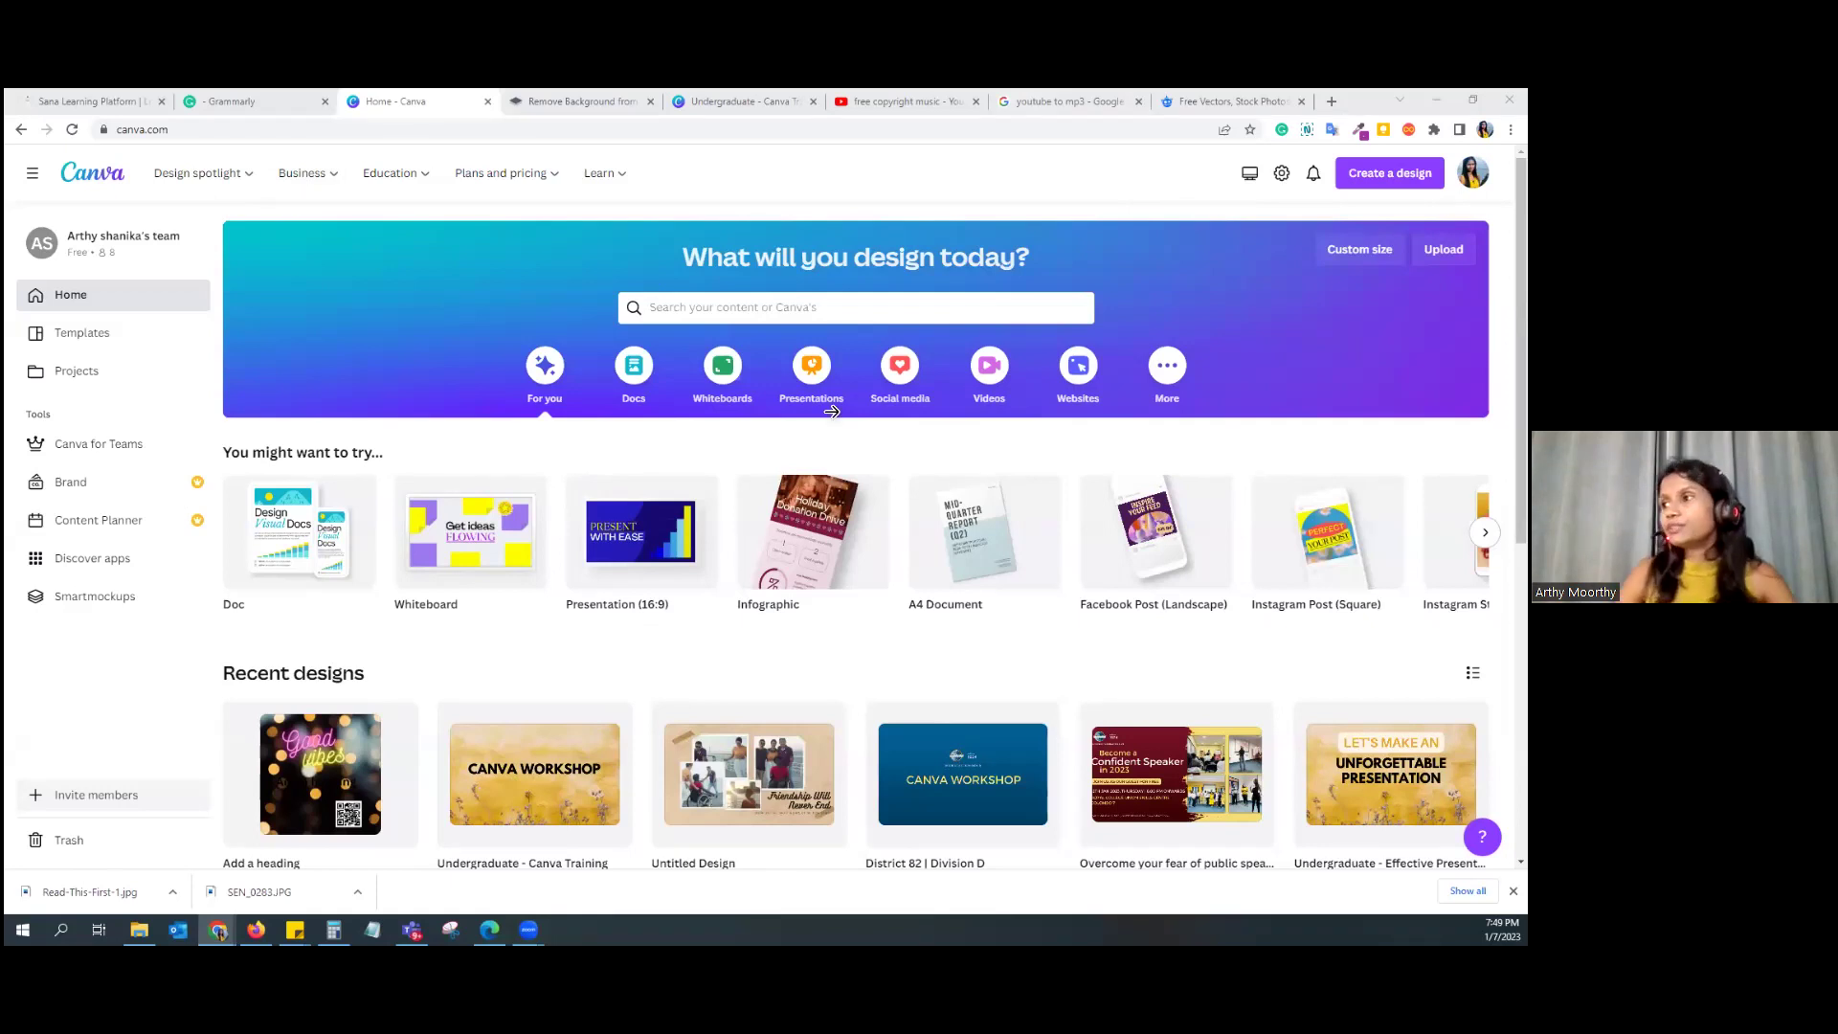
key(alt+Tab)
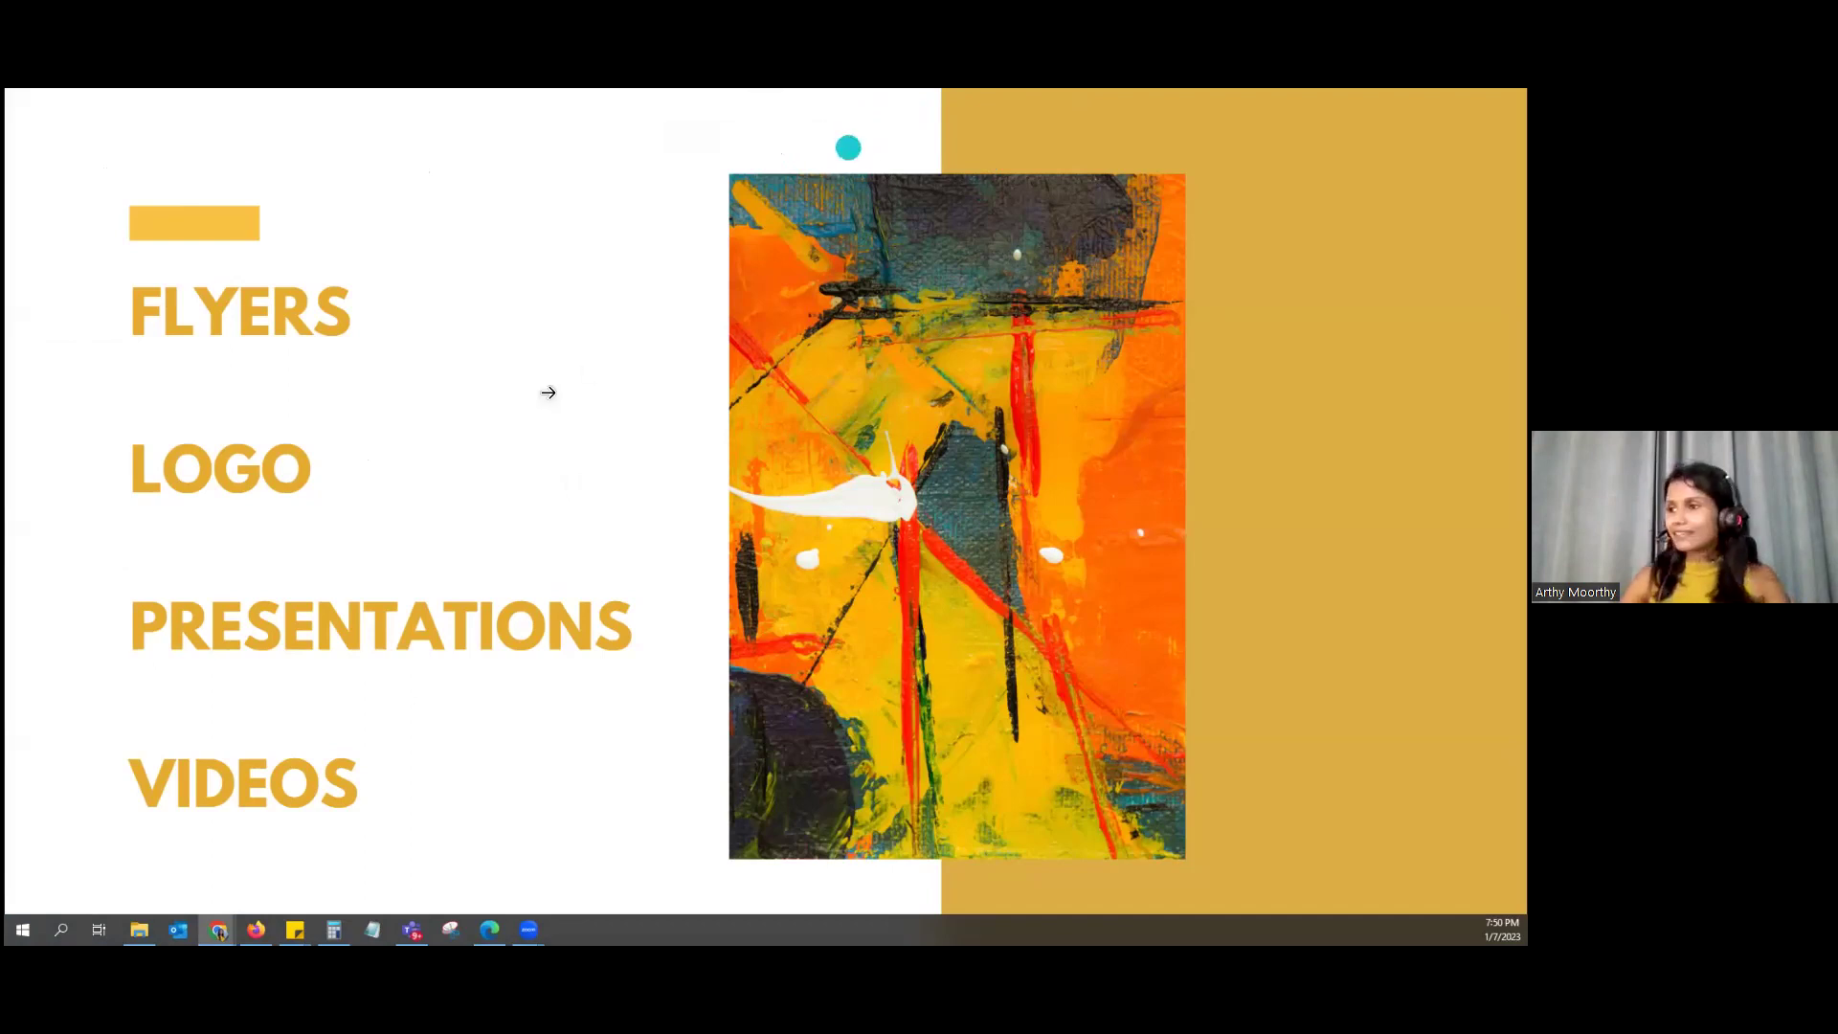
click(544, 394)
key(Escape)
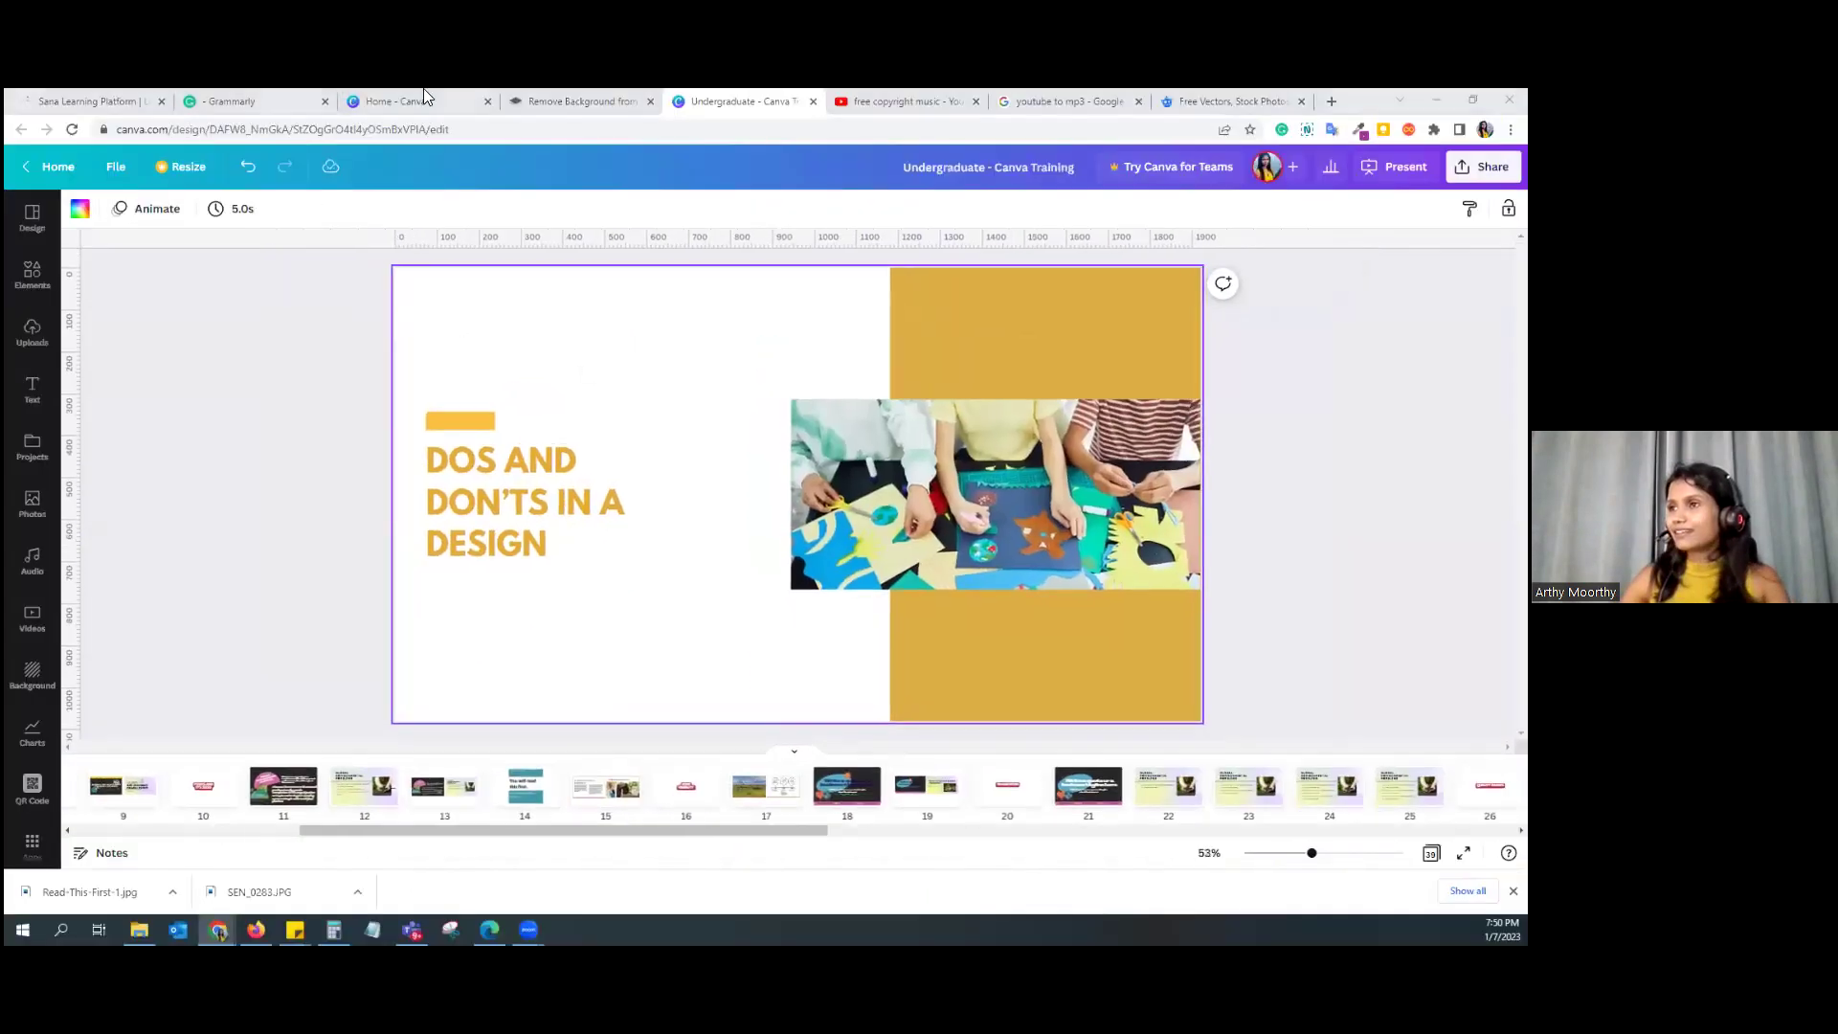
click(423, 91)
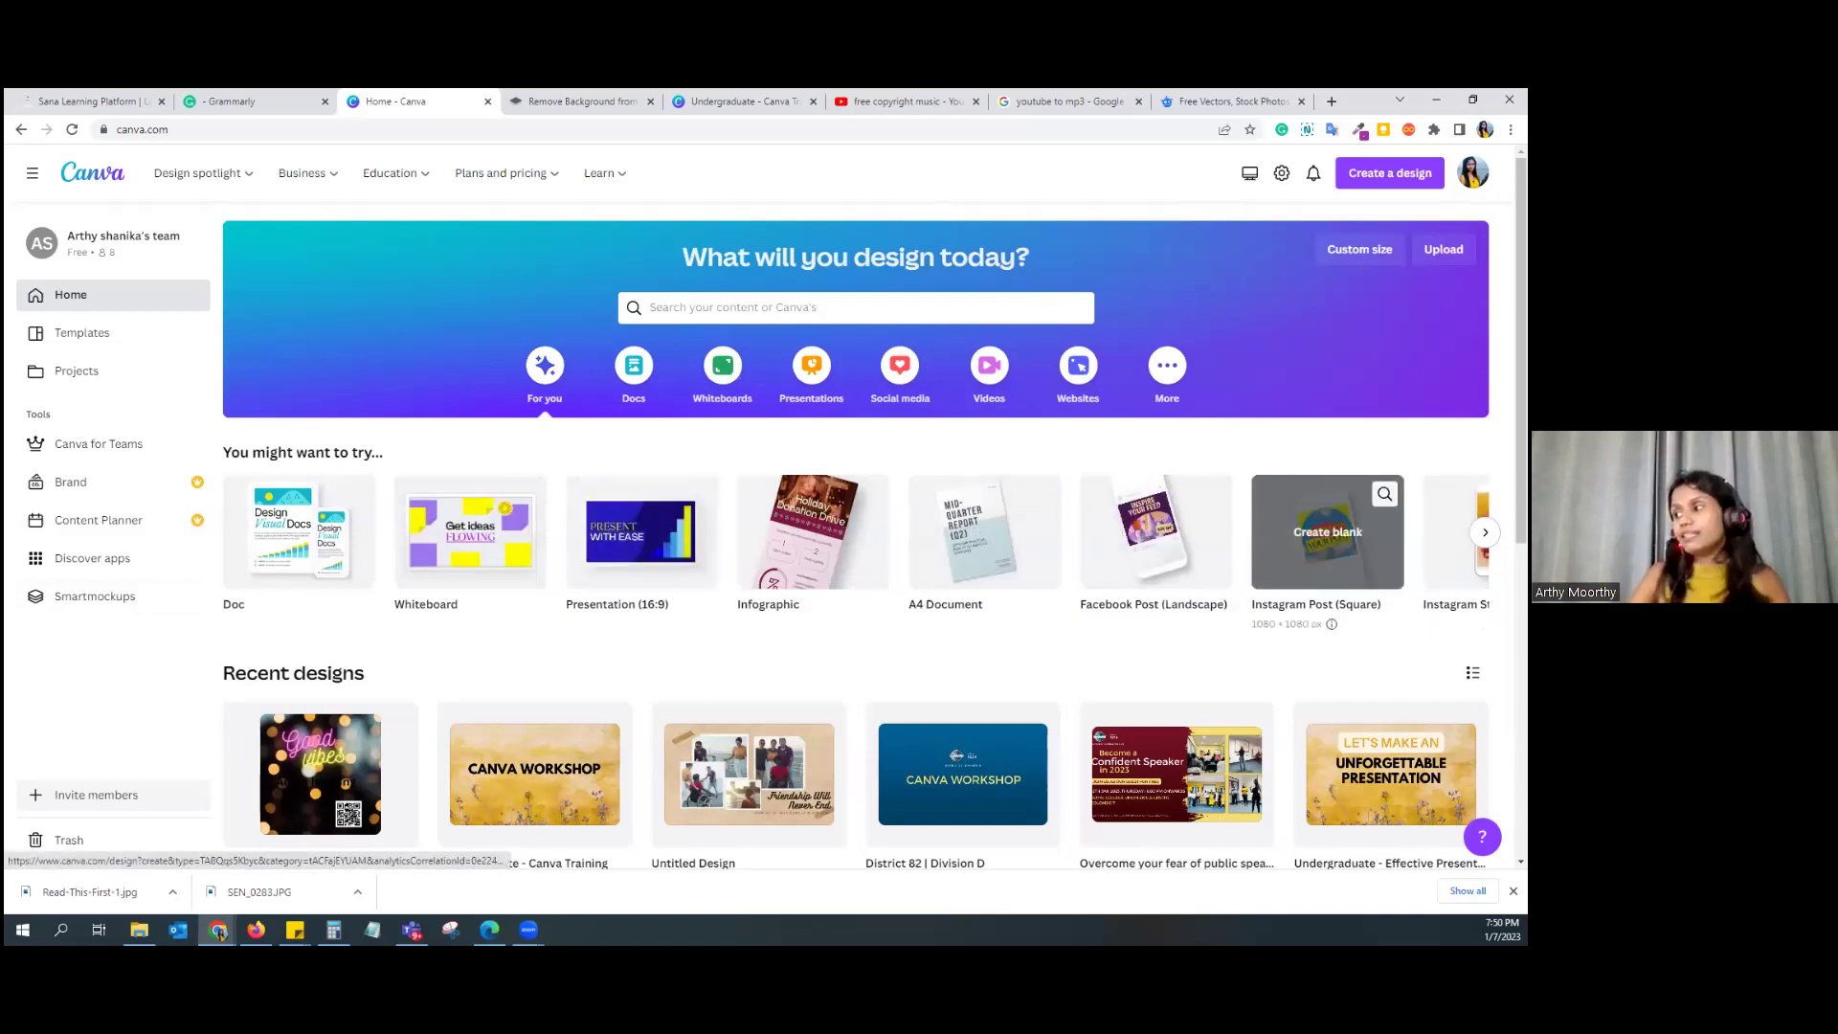
click(1485, 532)
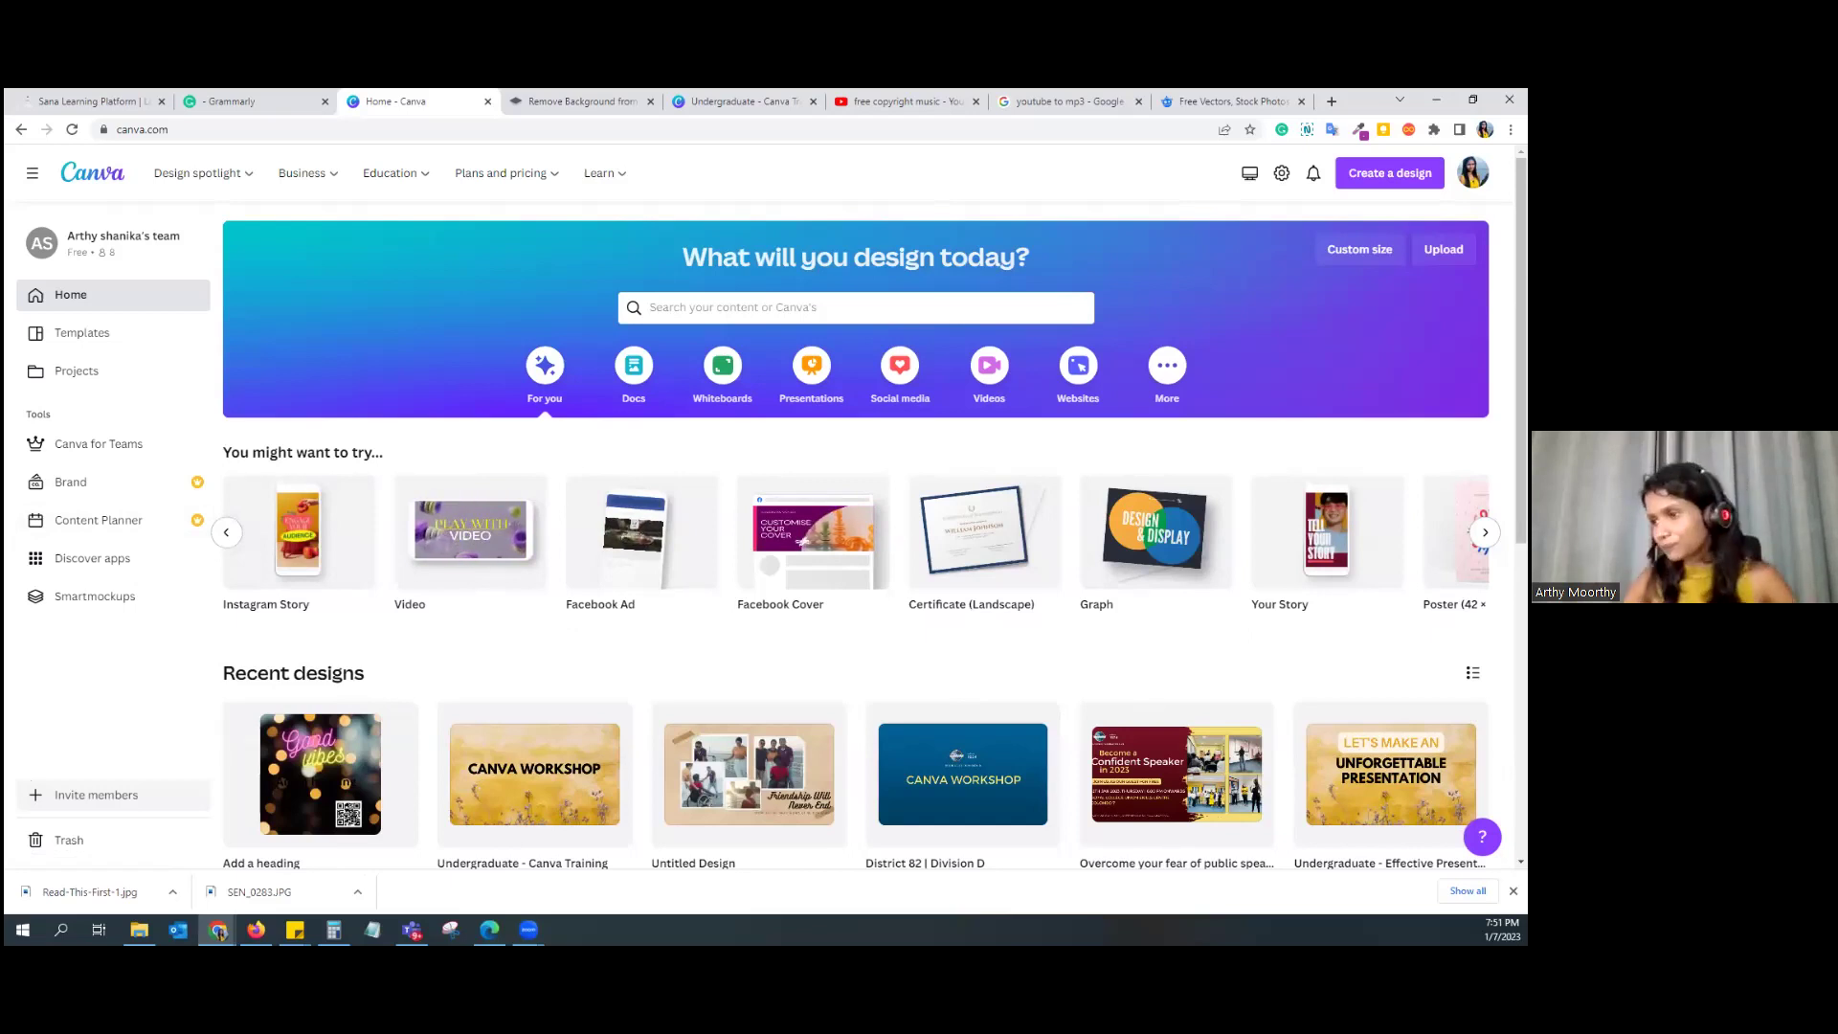
click(713, 318)
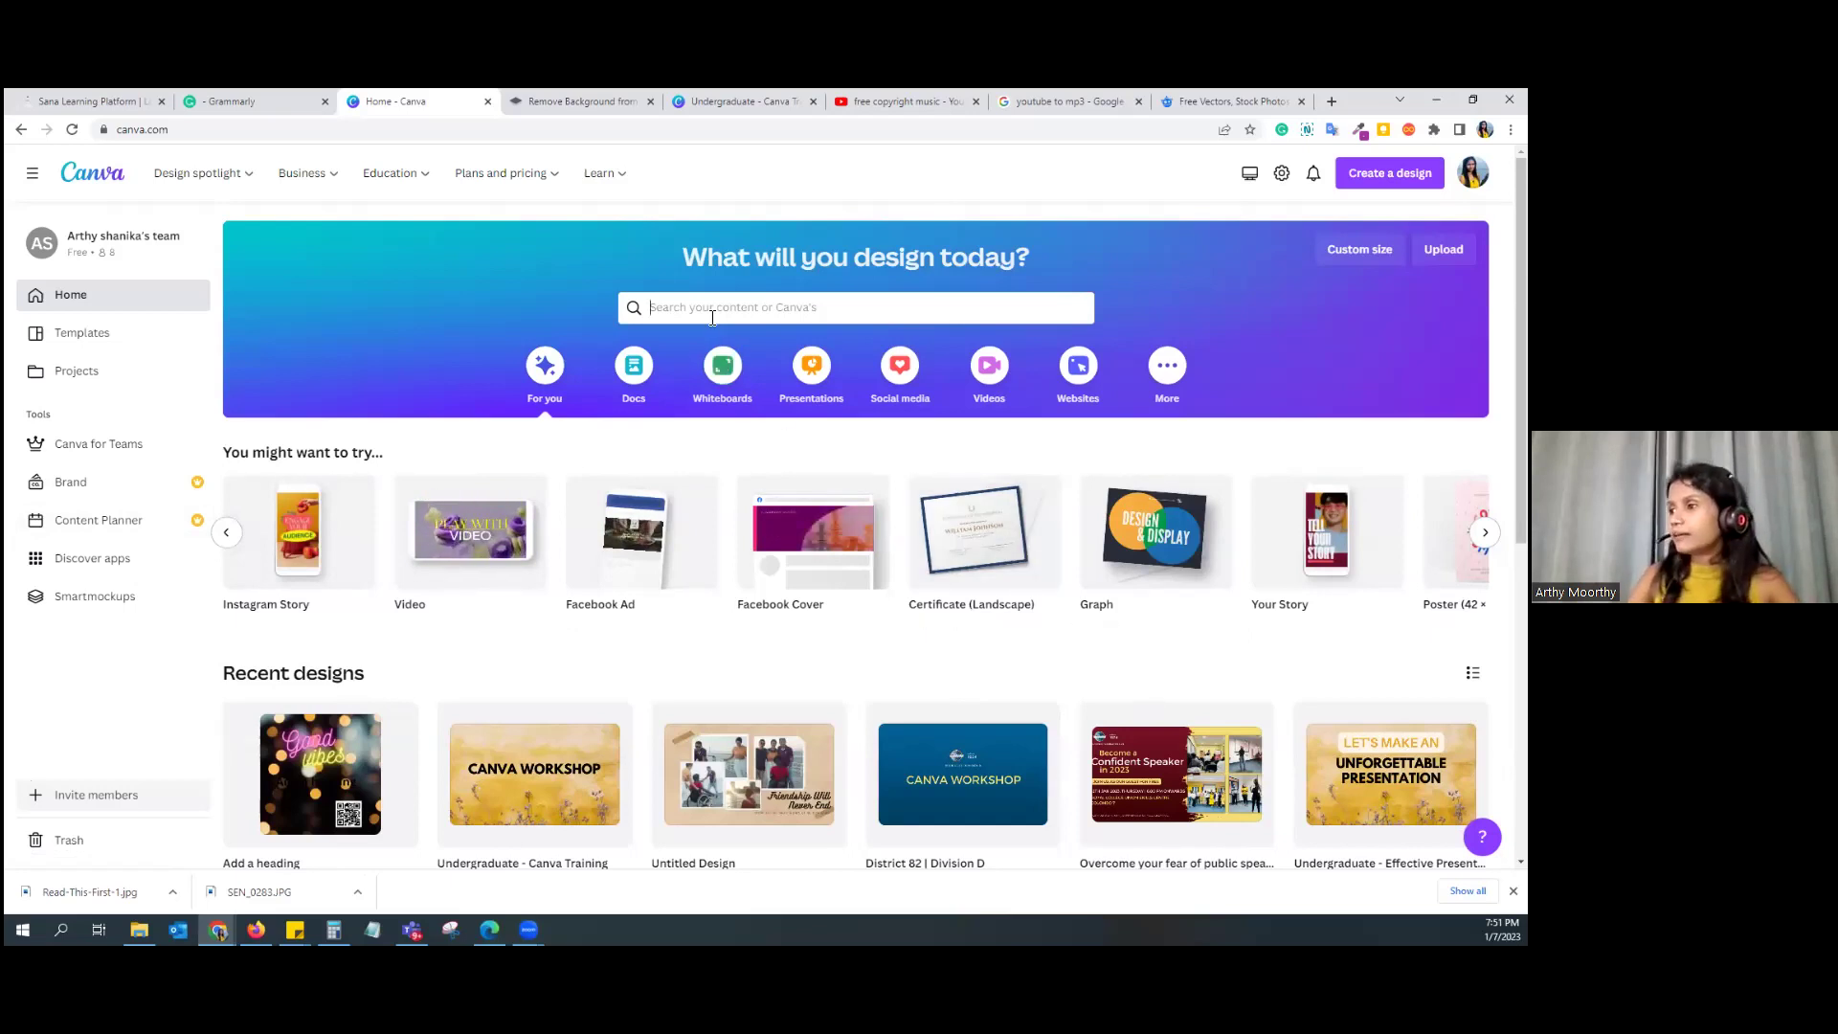
click(557, 301)
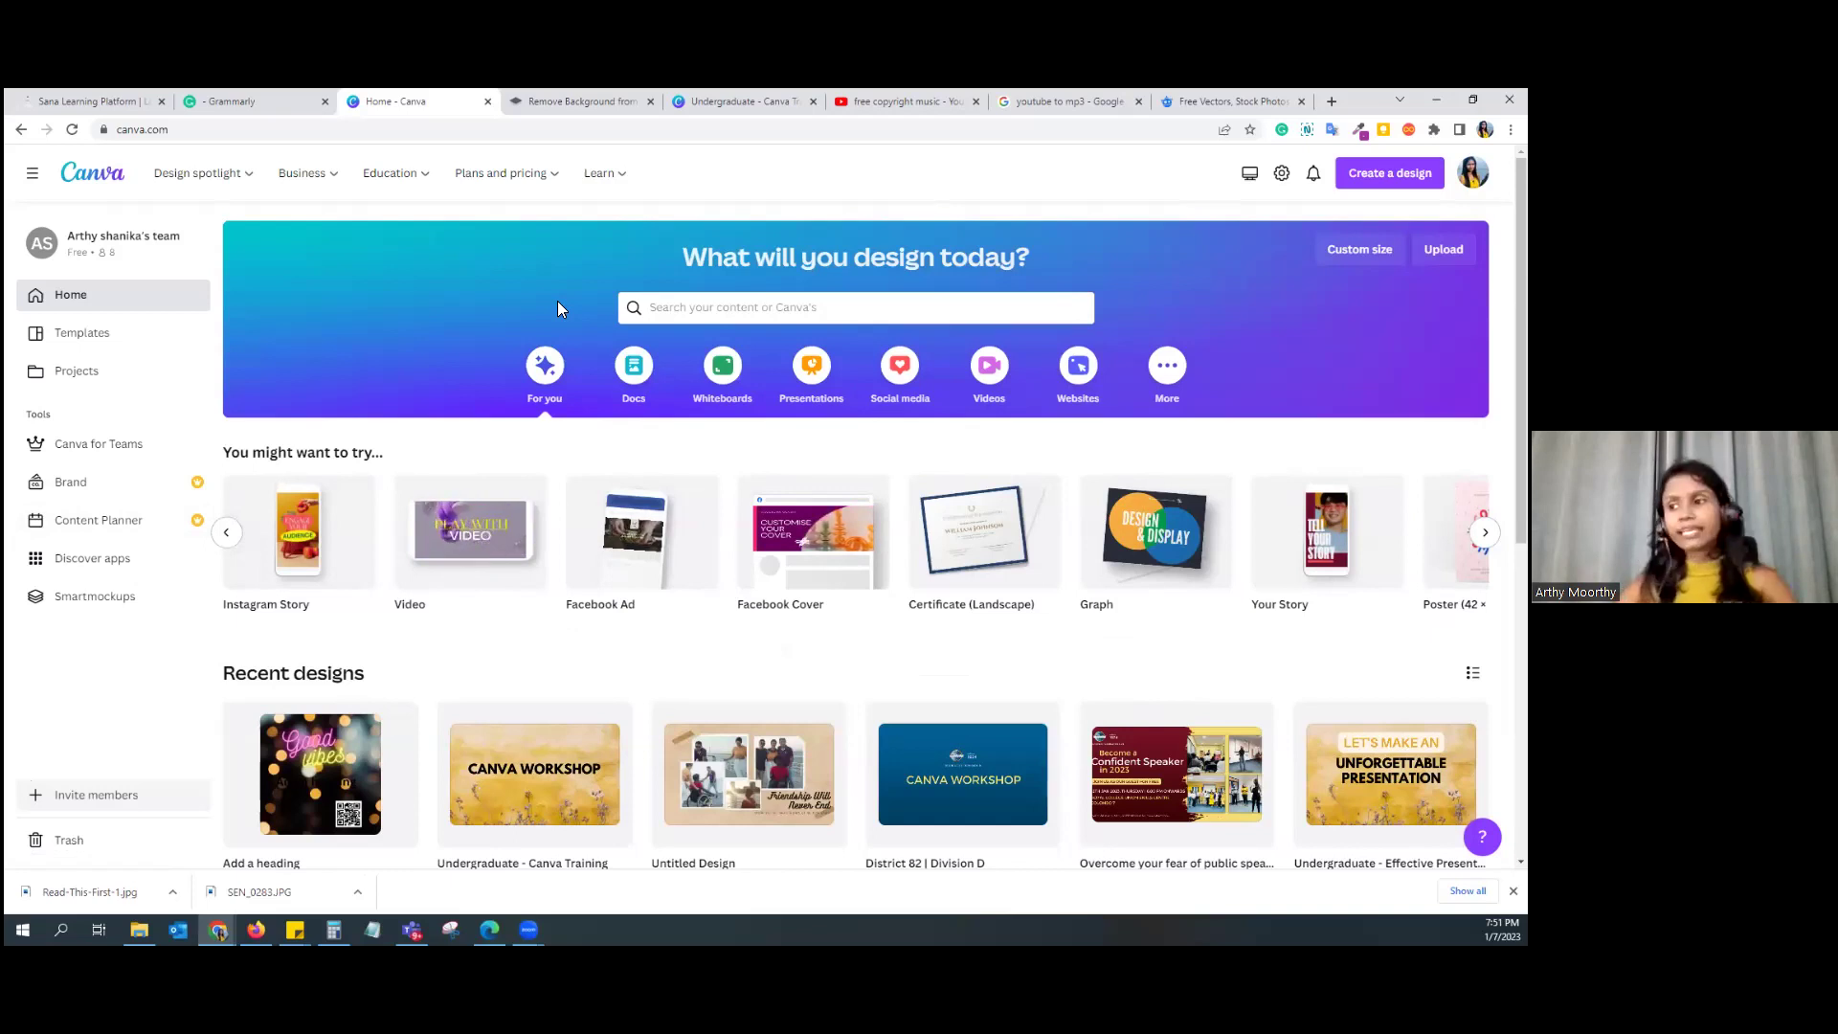
click(226, 532)
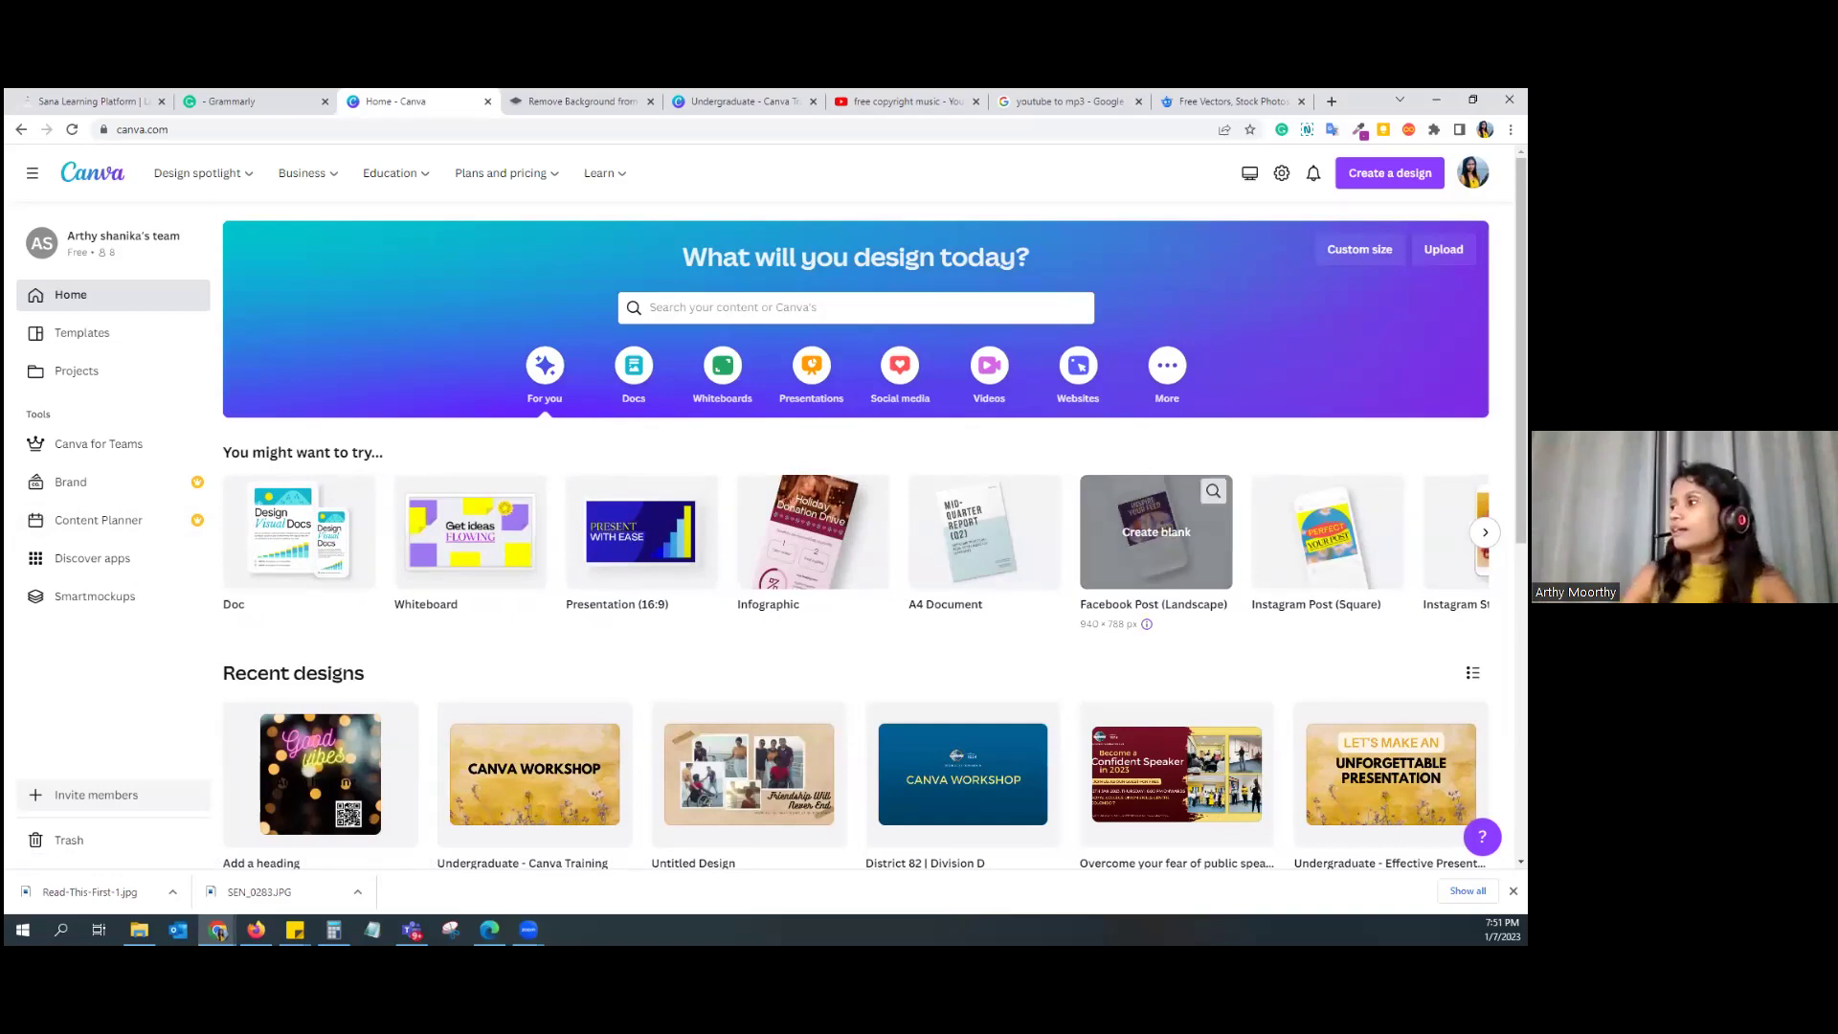
click(1359, 249)
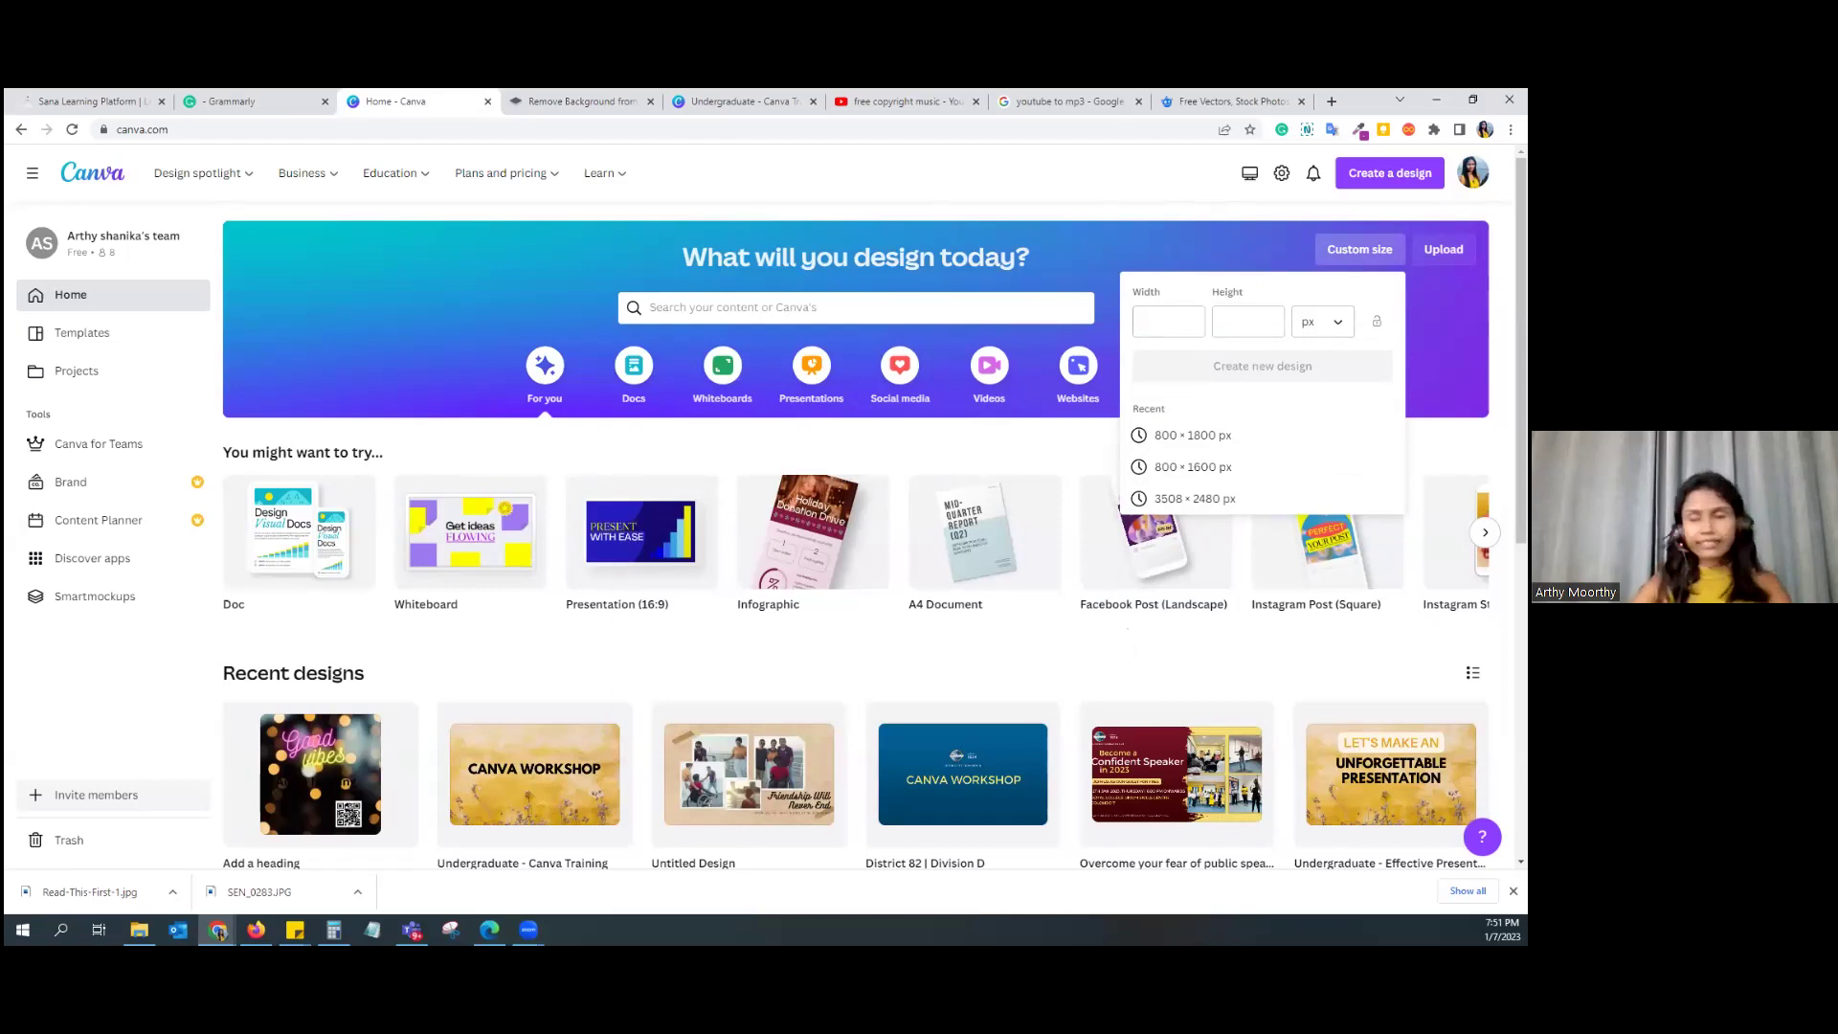
key(Escape)
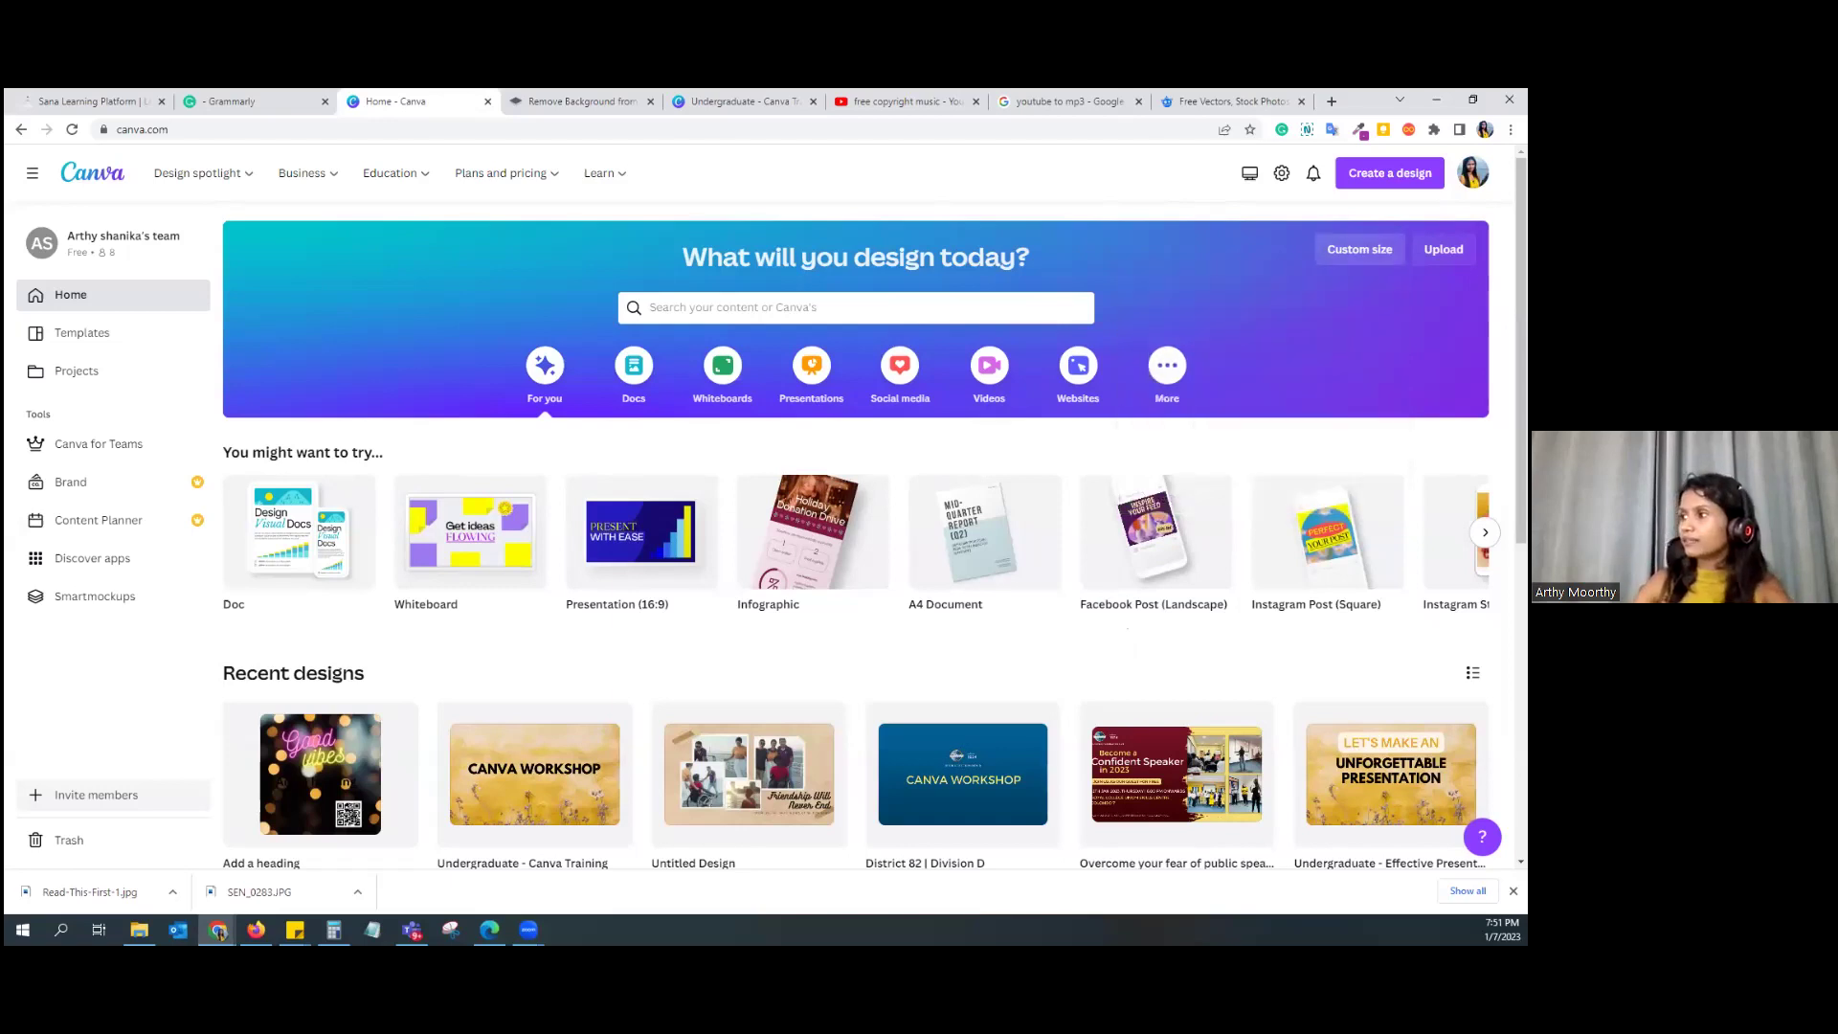
key(Return)
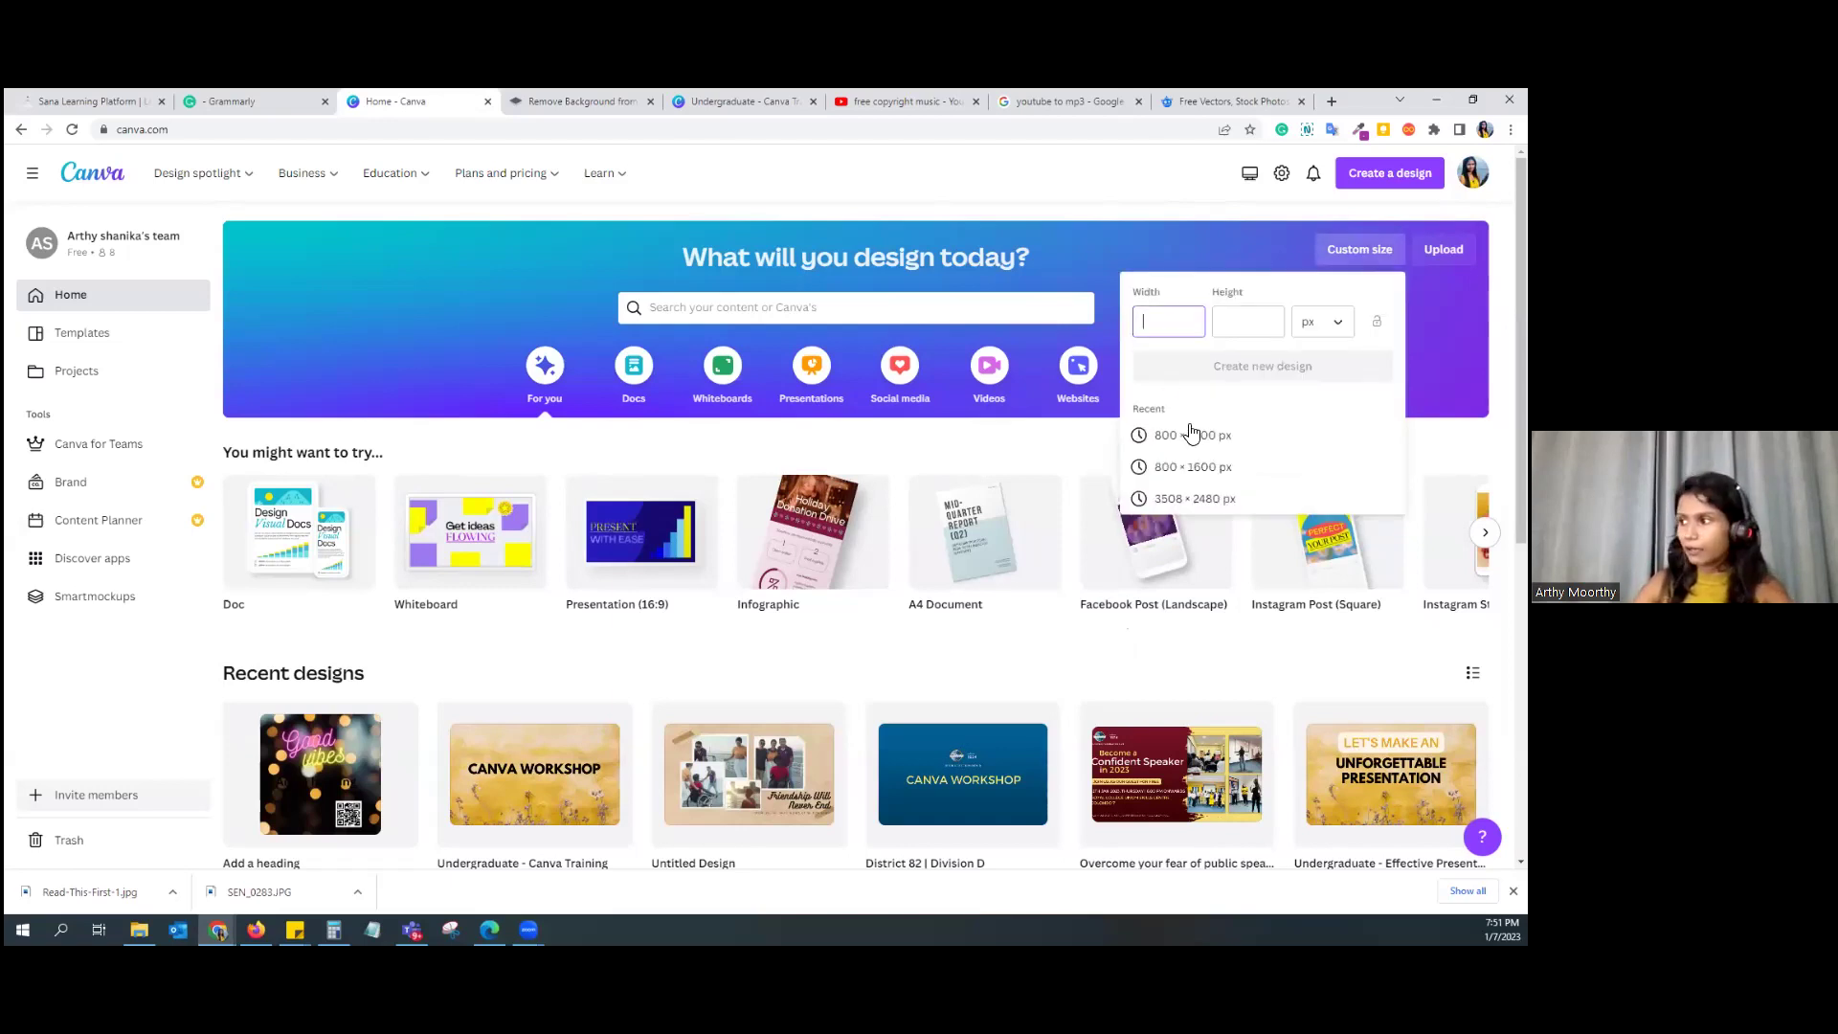
key(space)
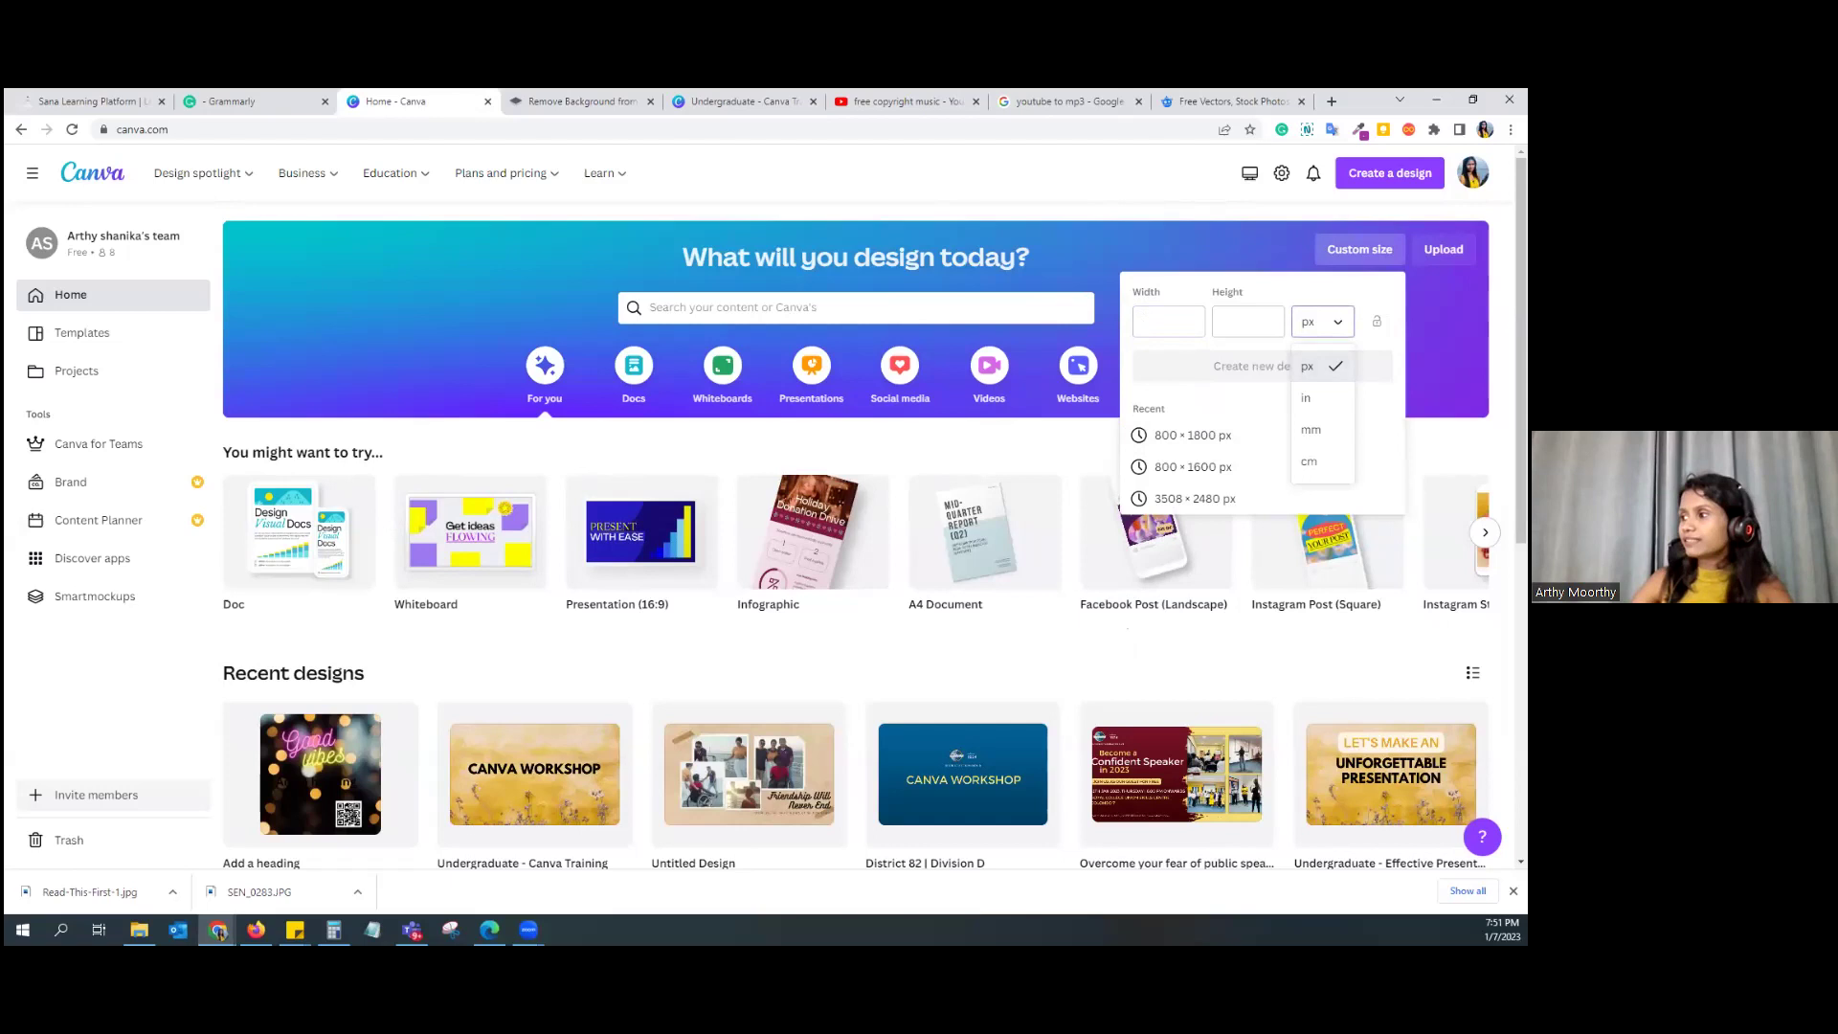
key(Down)
key(Down)
key(Down)
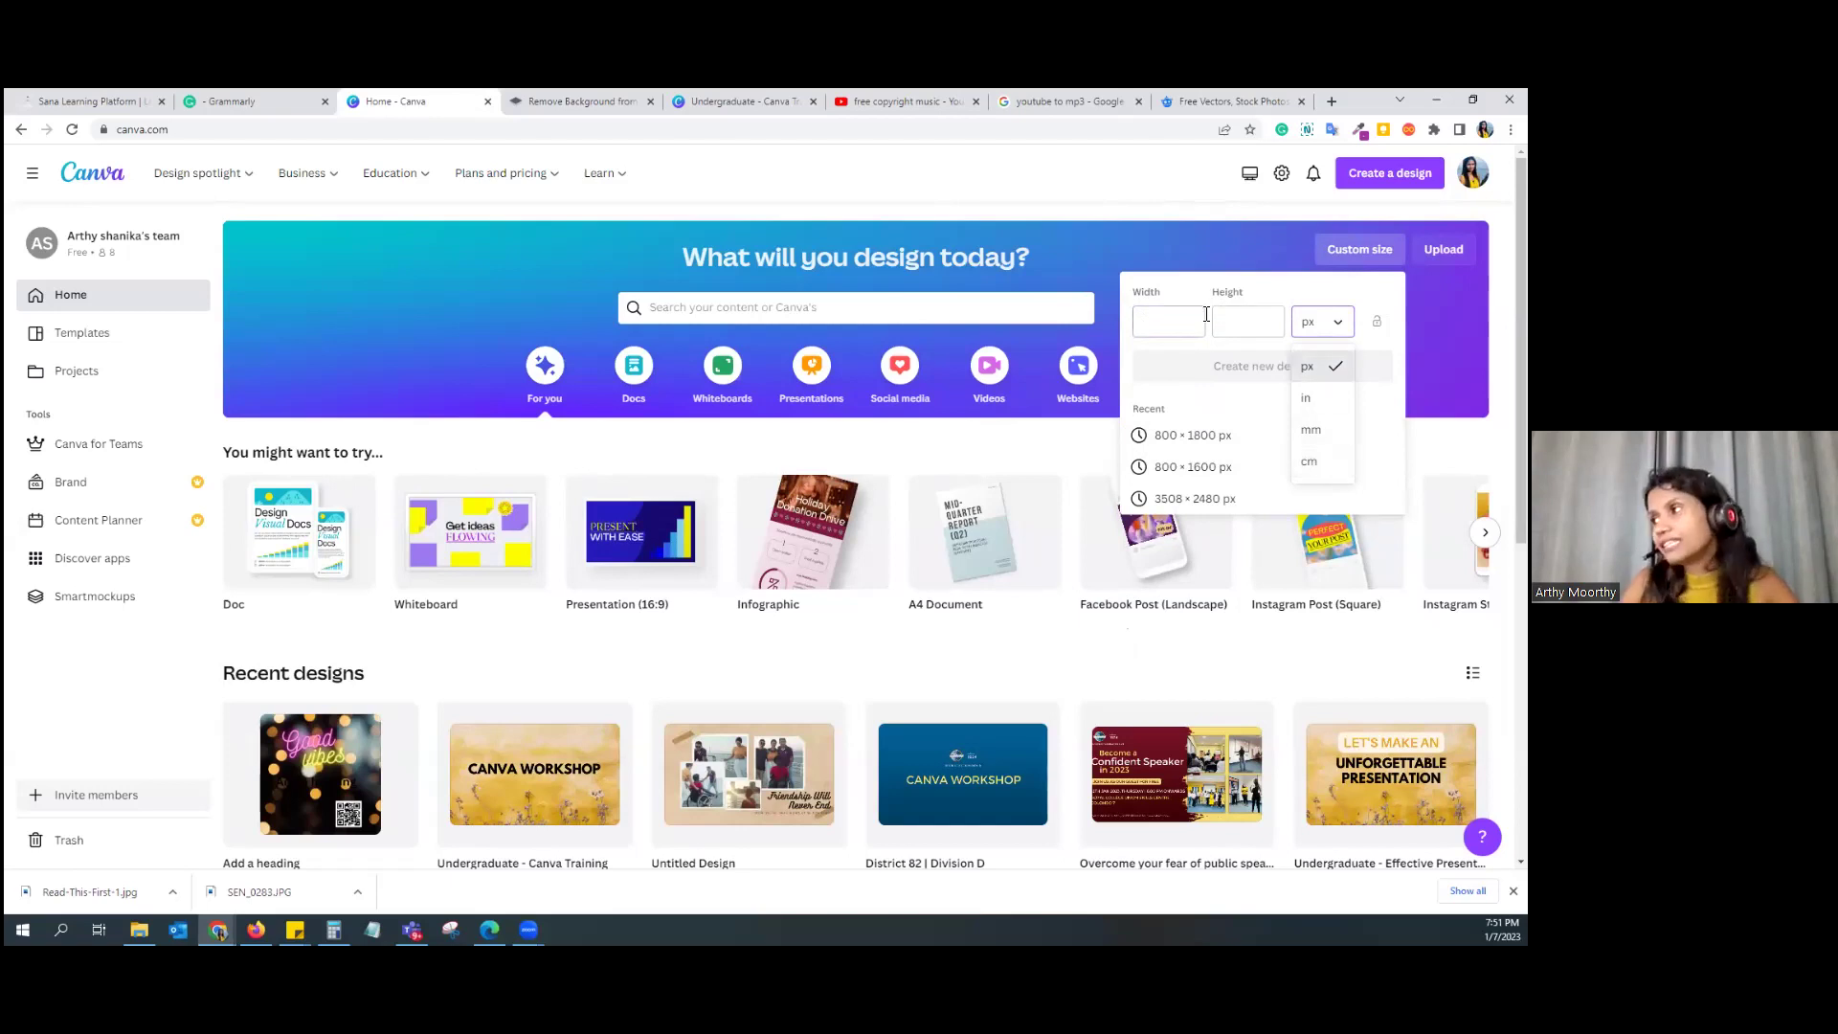
click(554, 283)
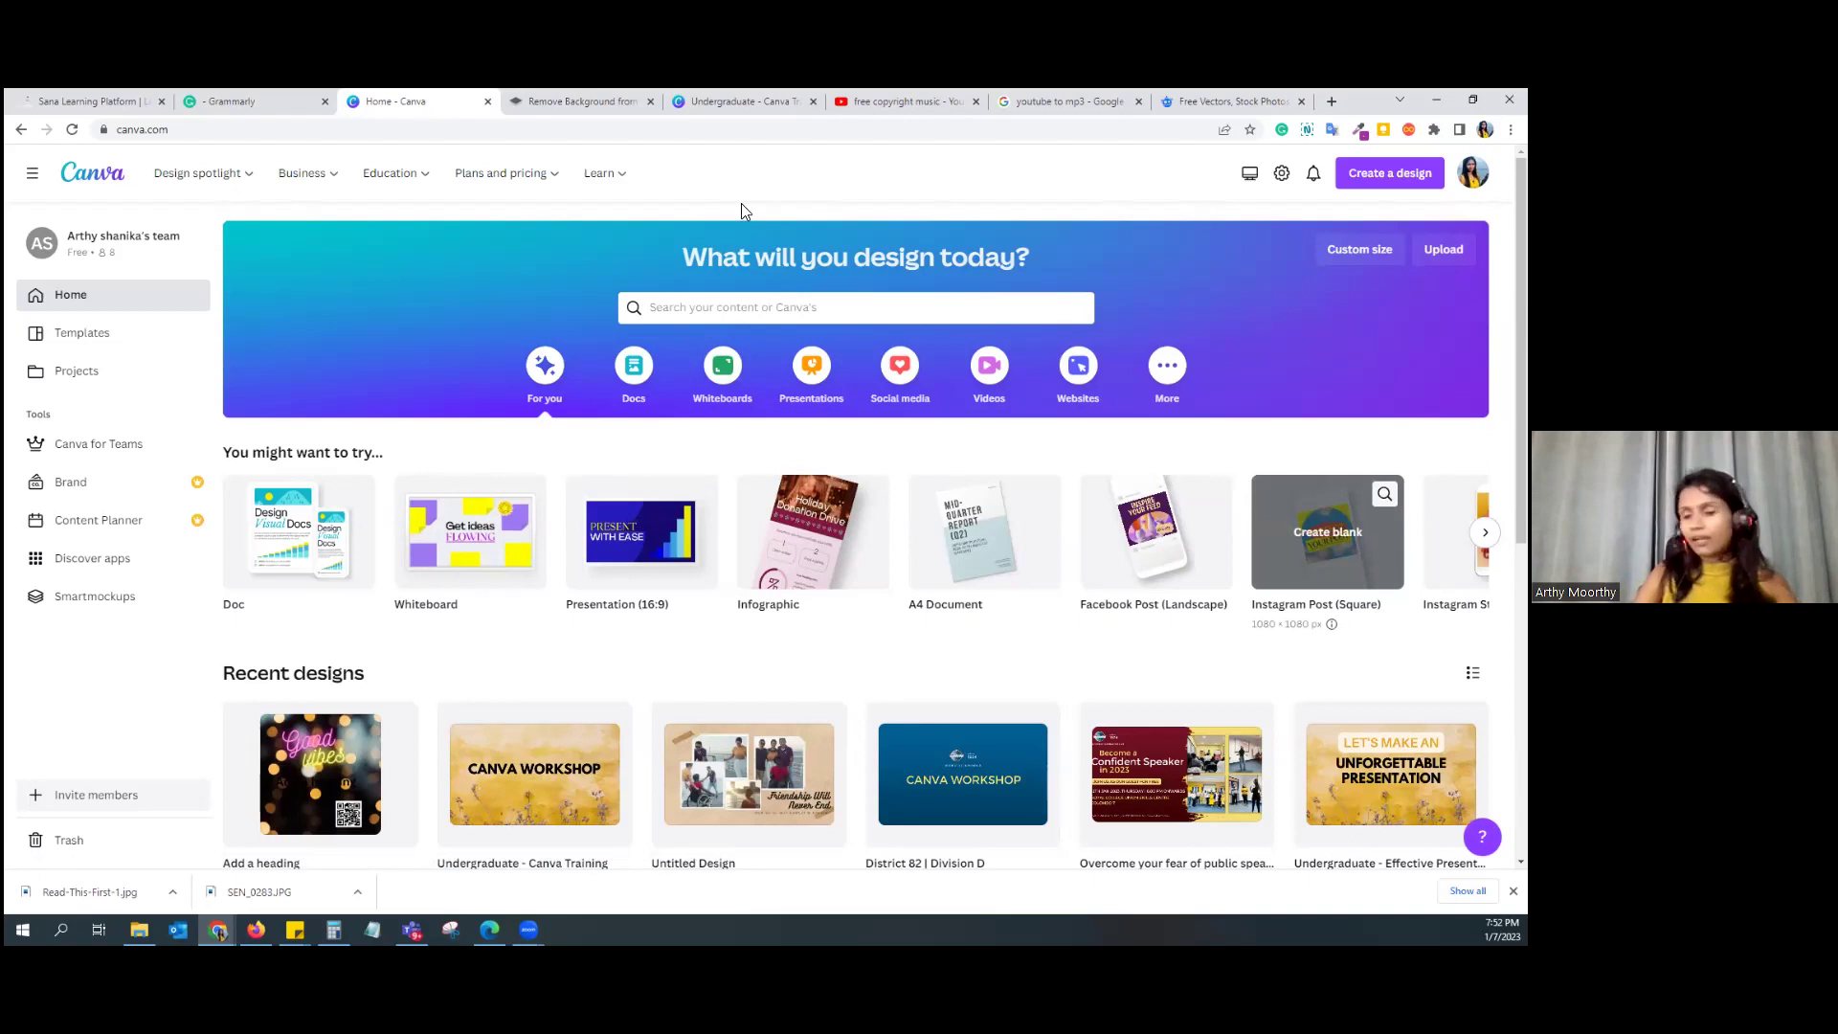
Step: Search 'instagram' from the home page and browse the Instagram Post (Square) templates
click(737, 318)
text(insta)
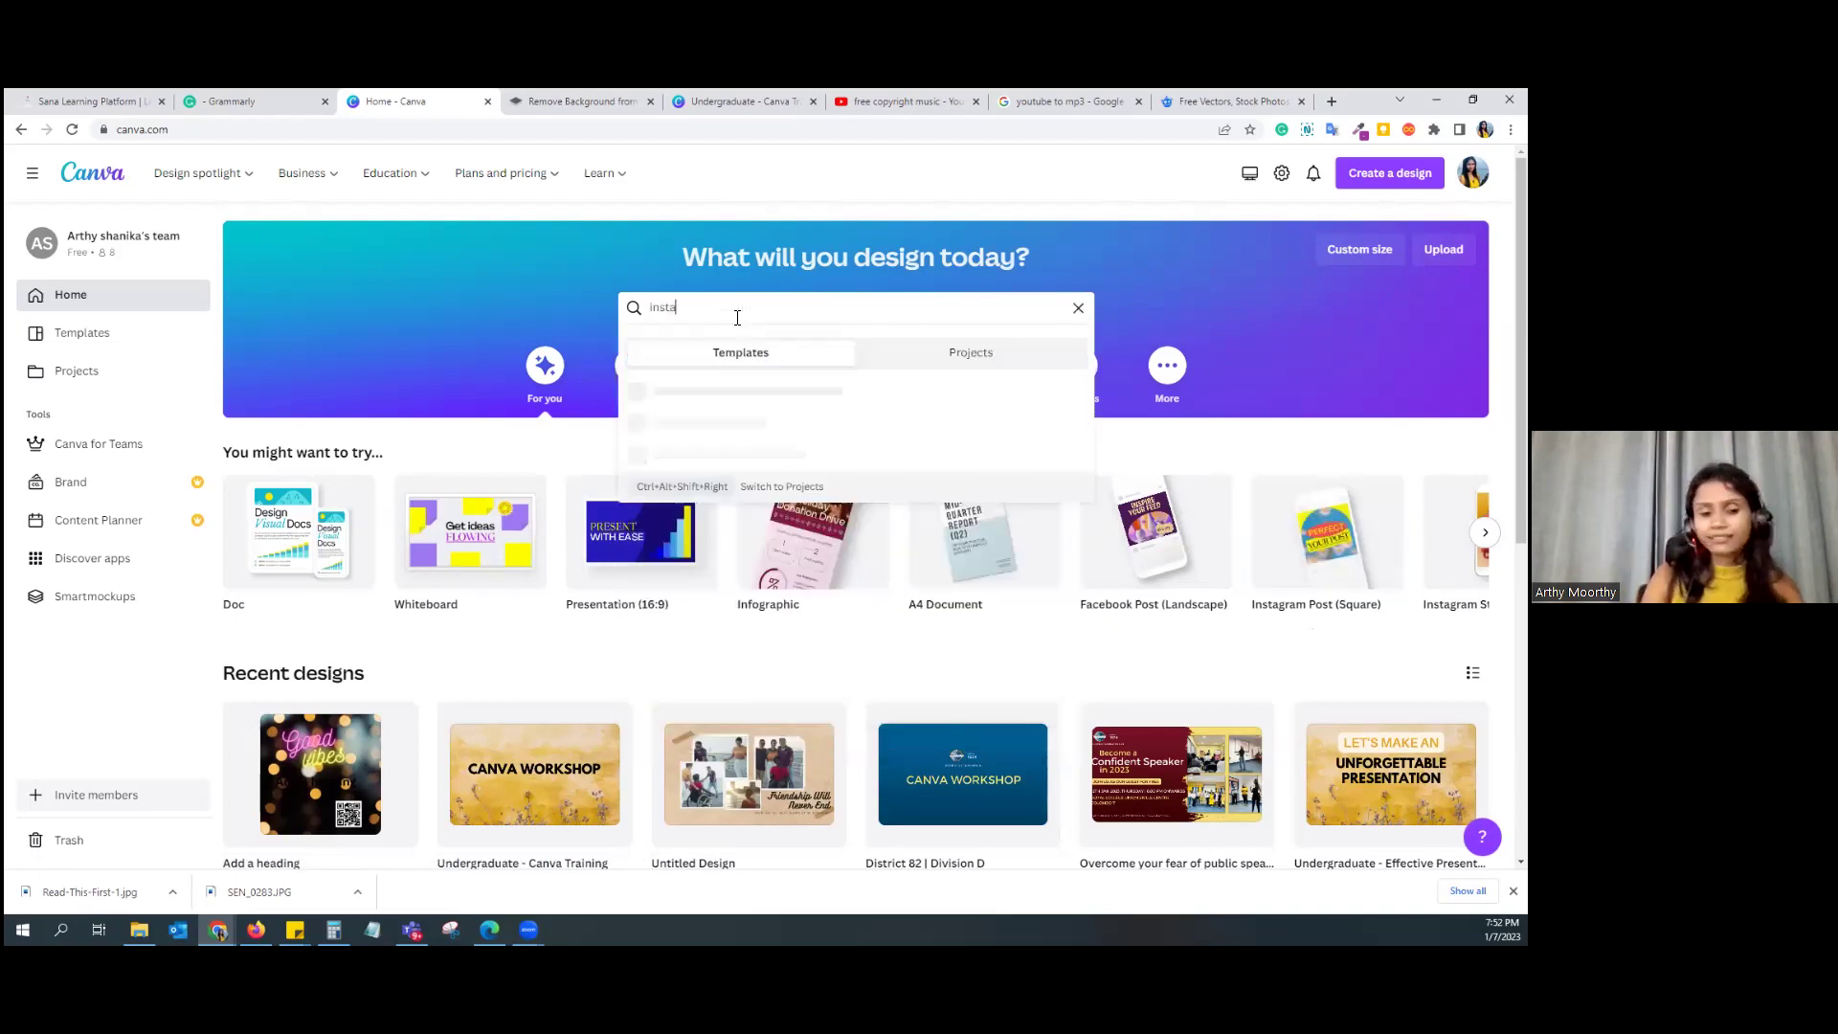
text(gram)
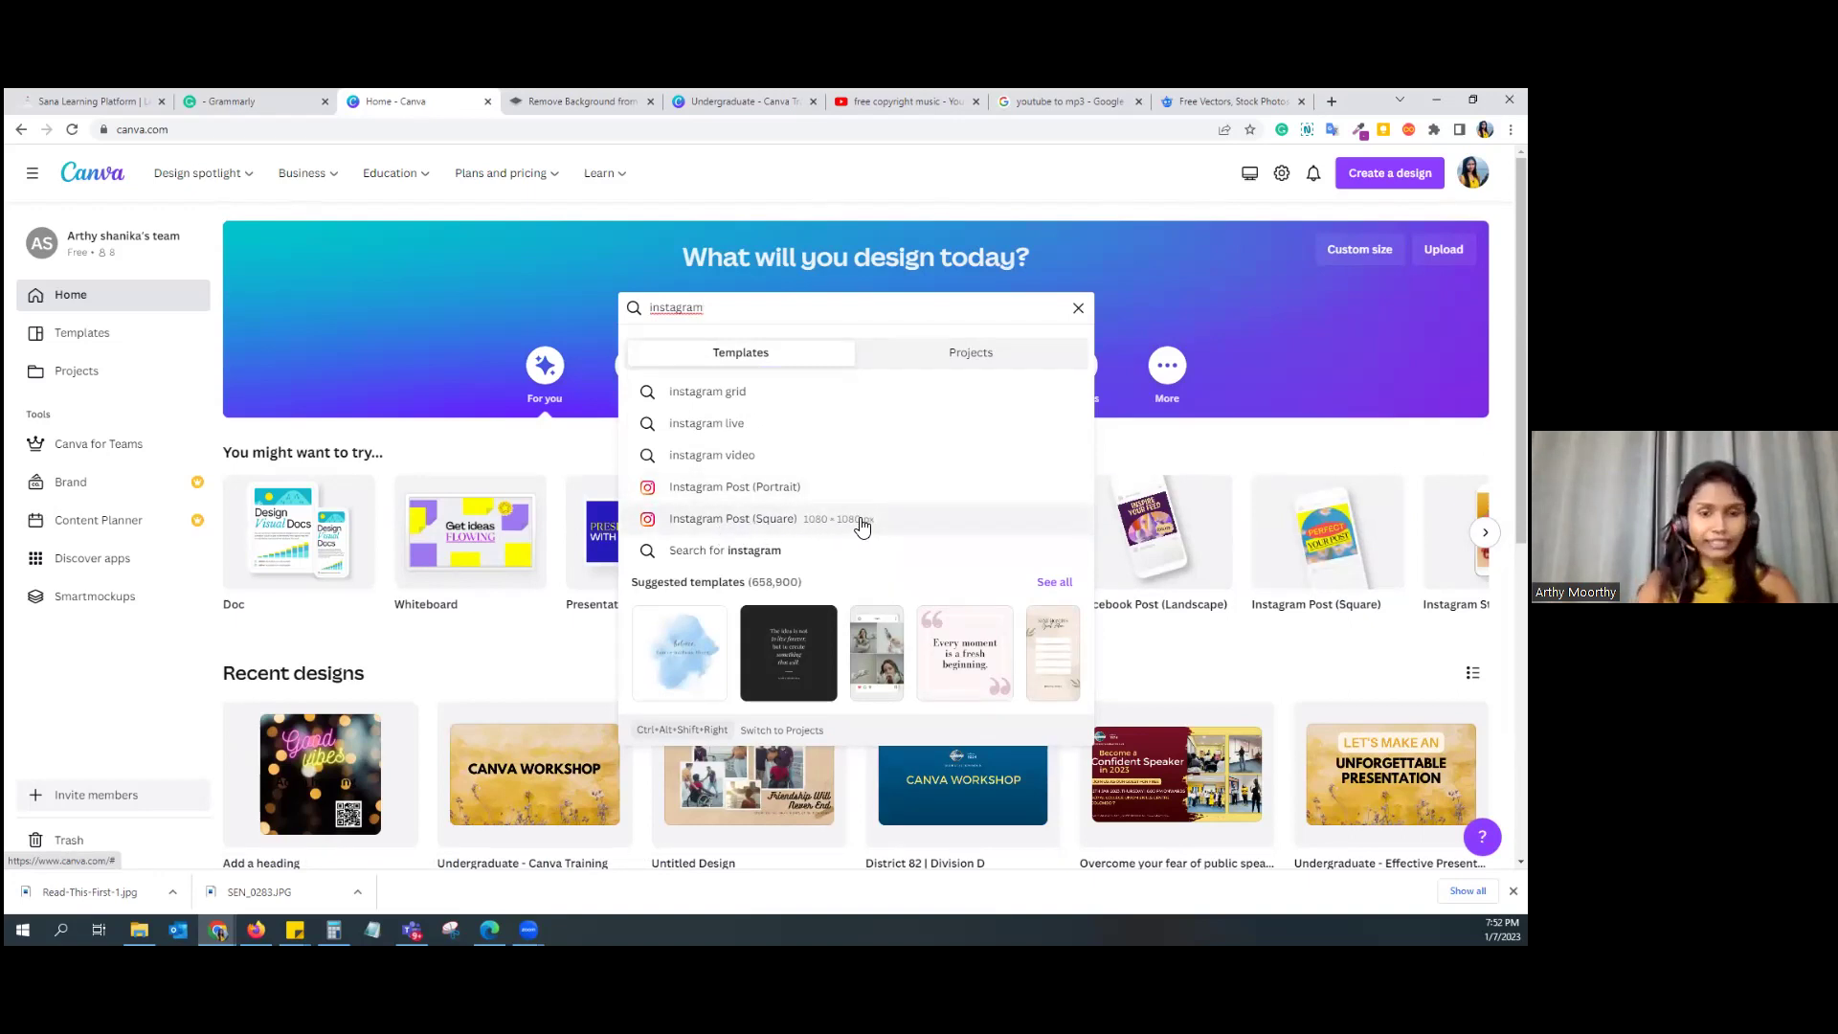
click(863, 527)
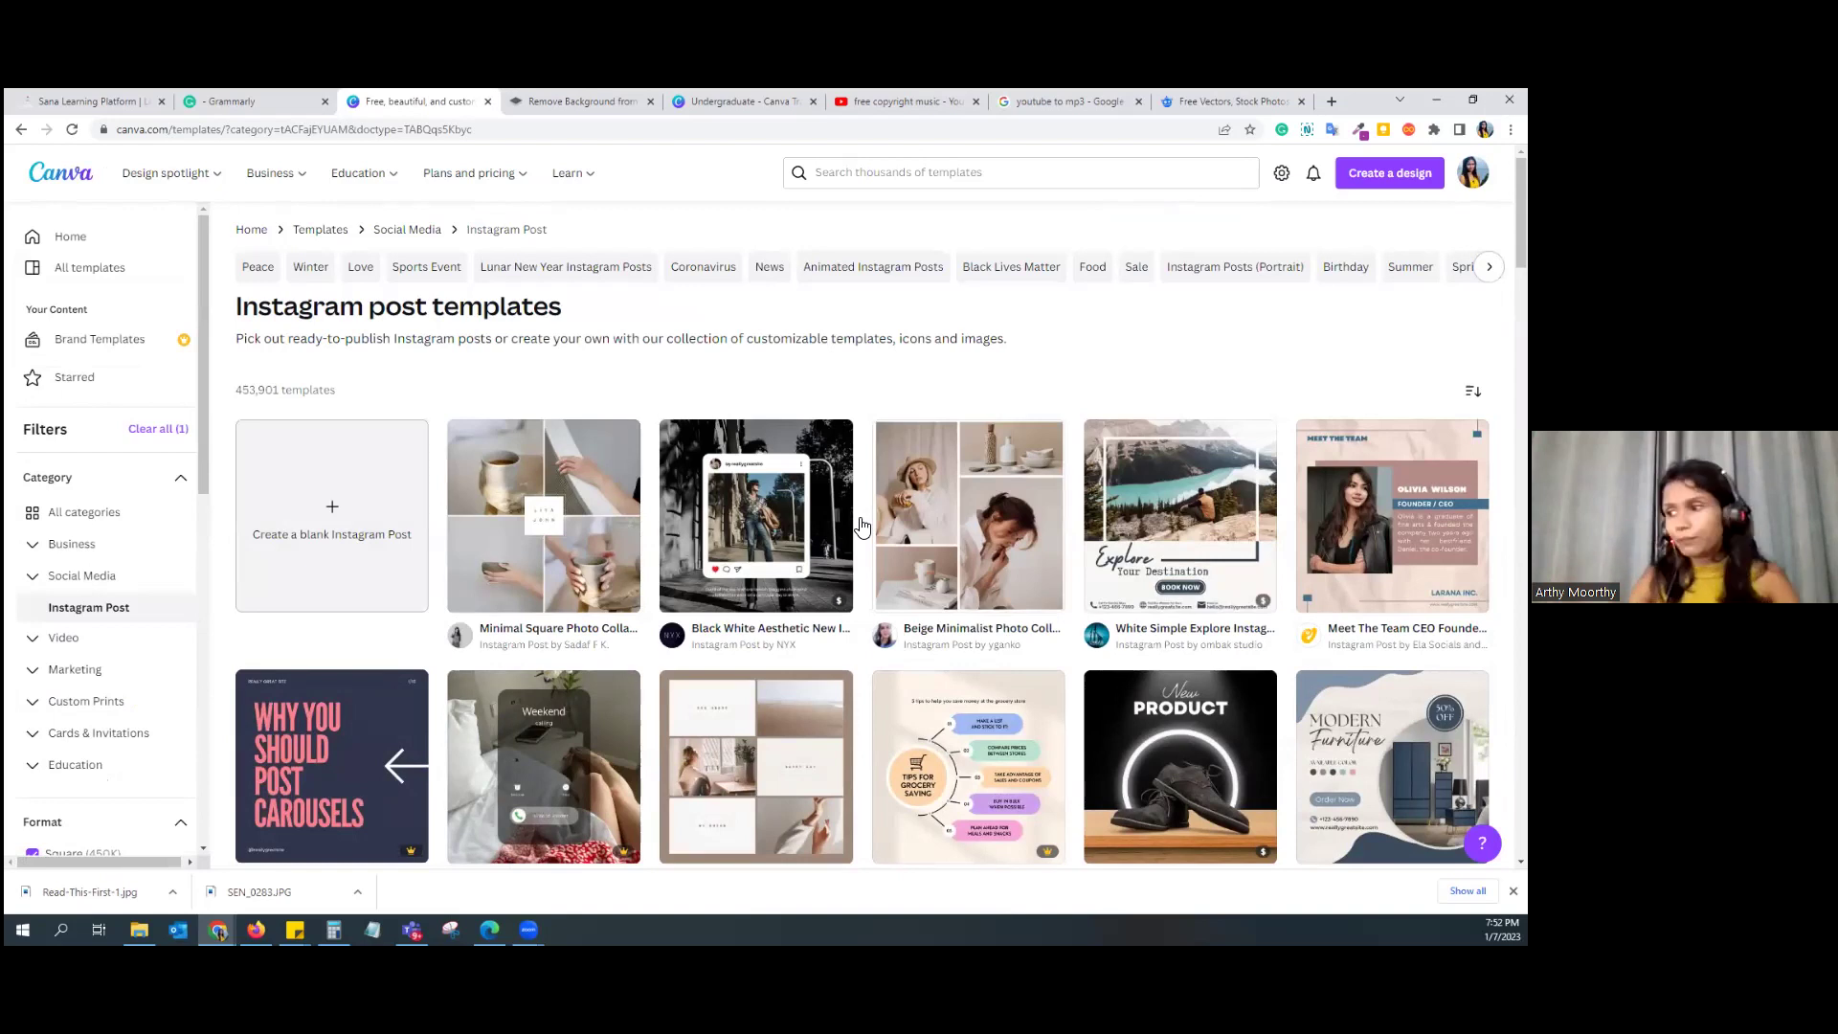
scroll(860, 498, down, 1)
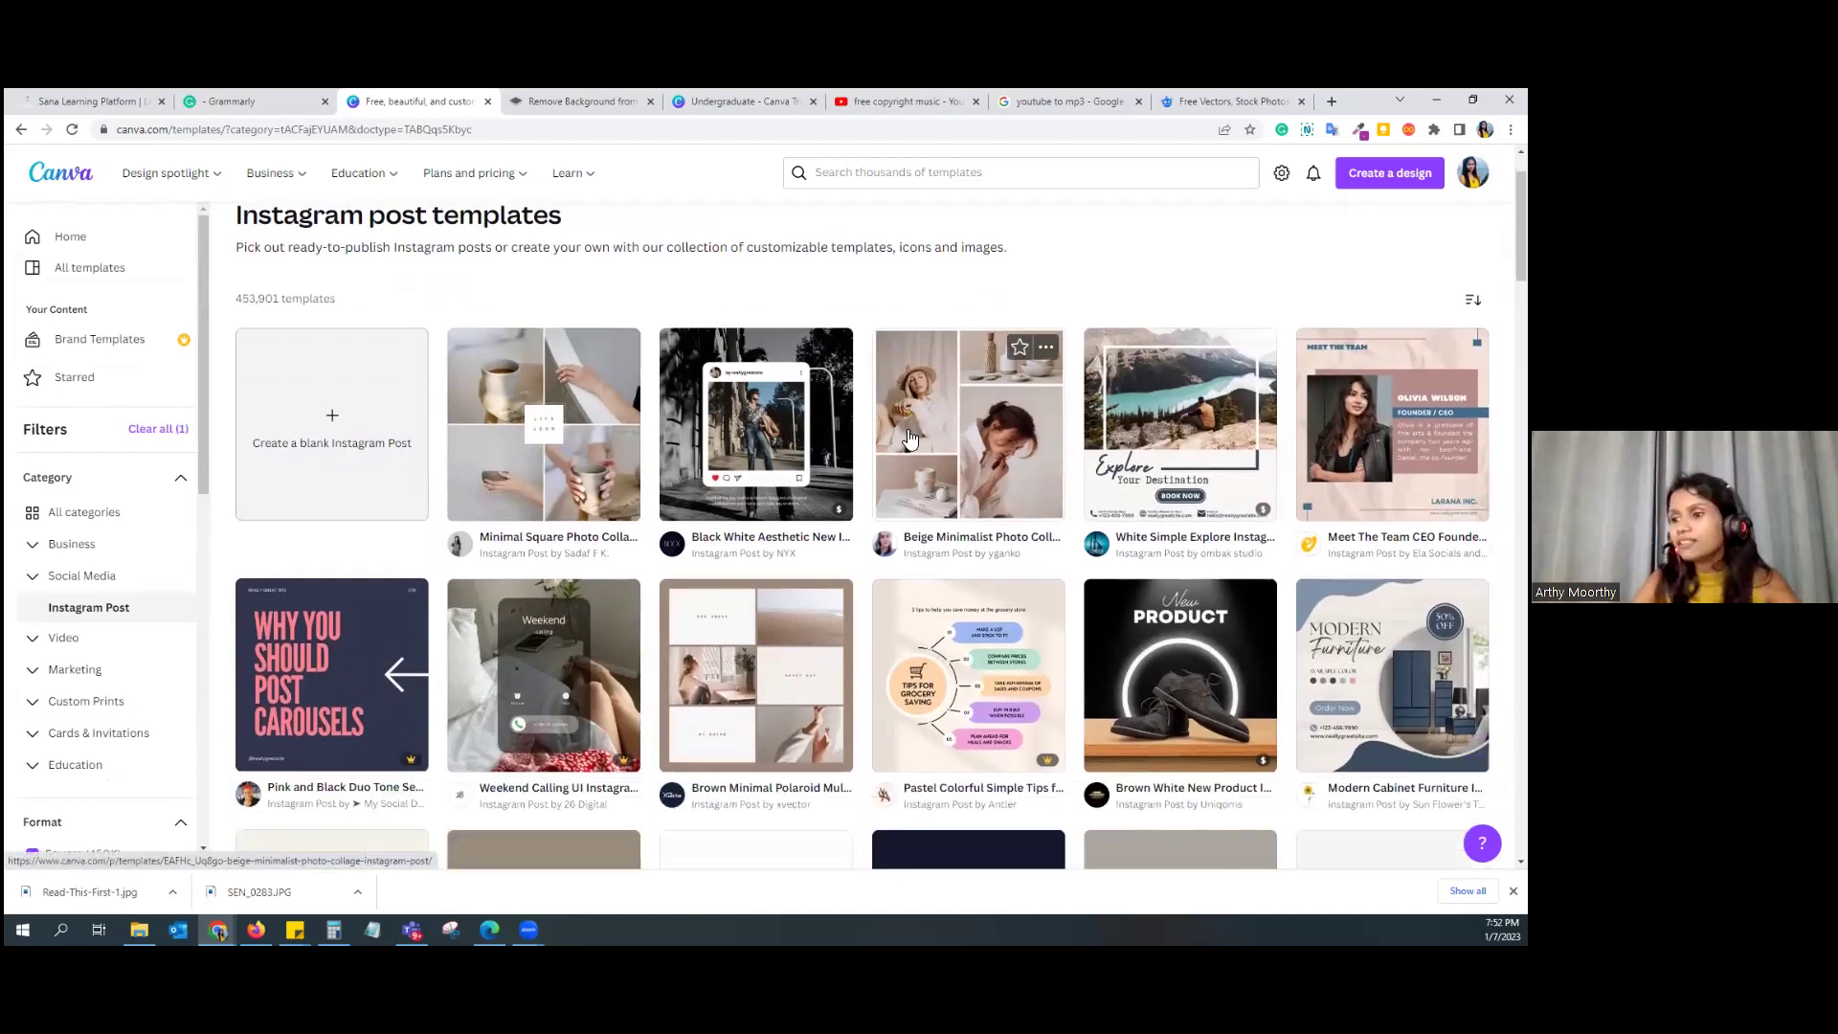
scroll(823, 298, down, 1)
scroll(629, 581, down, 1)
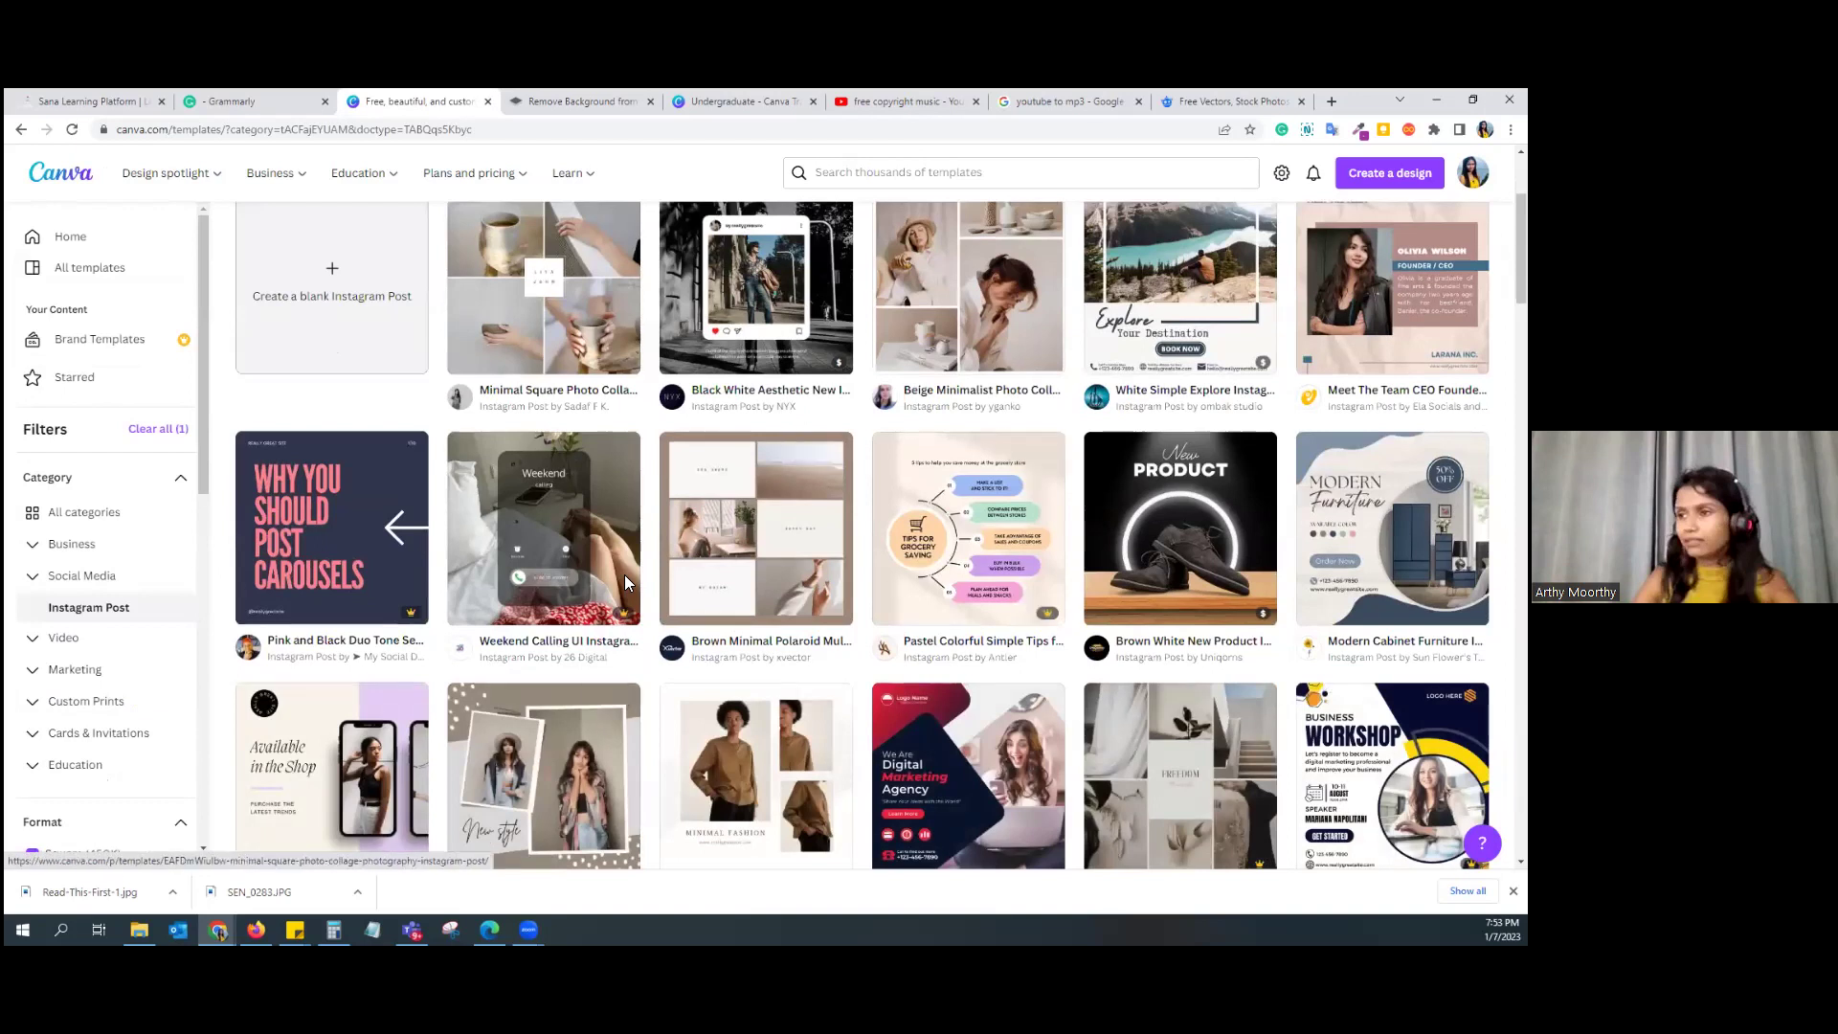
scroll(625, 577, up, 1)
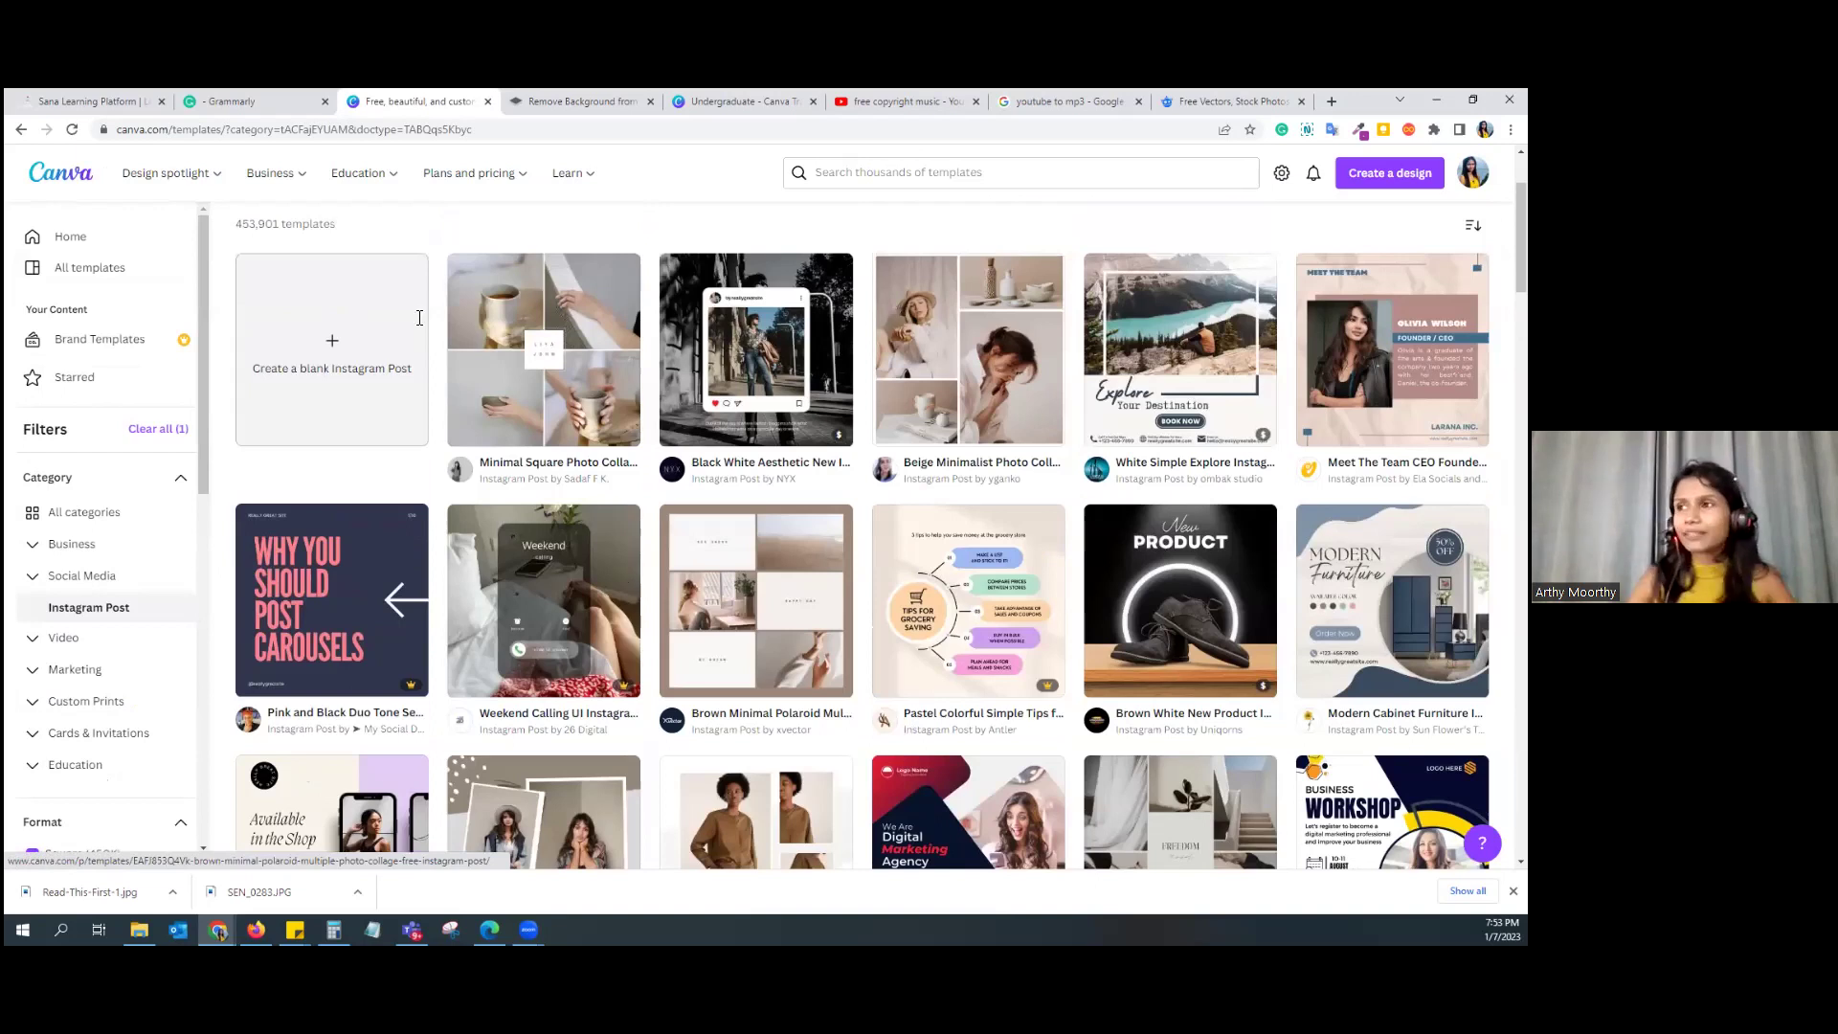
scroll(419, 317, up, 2)
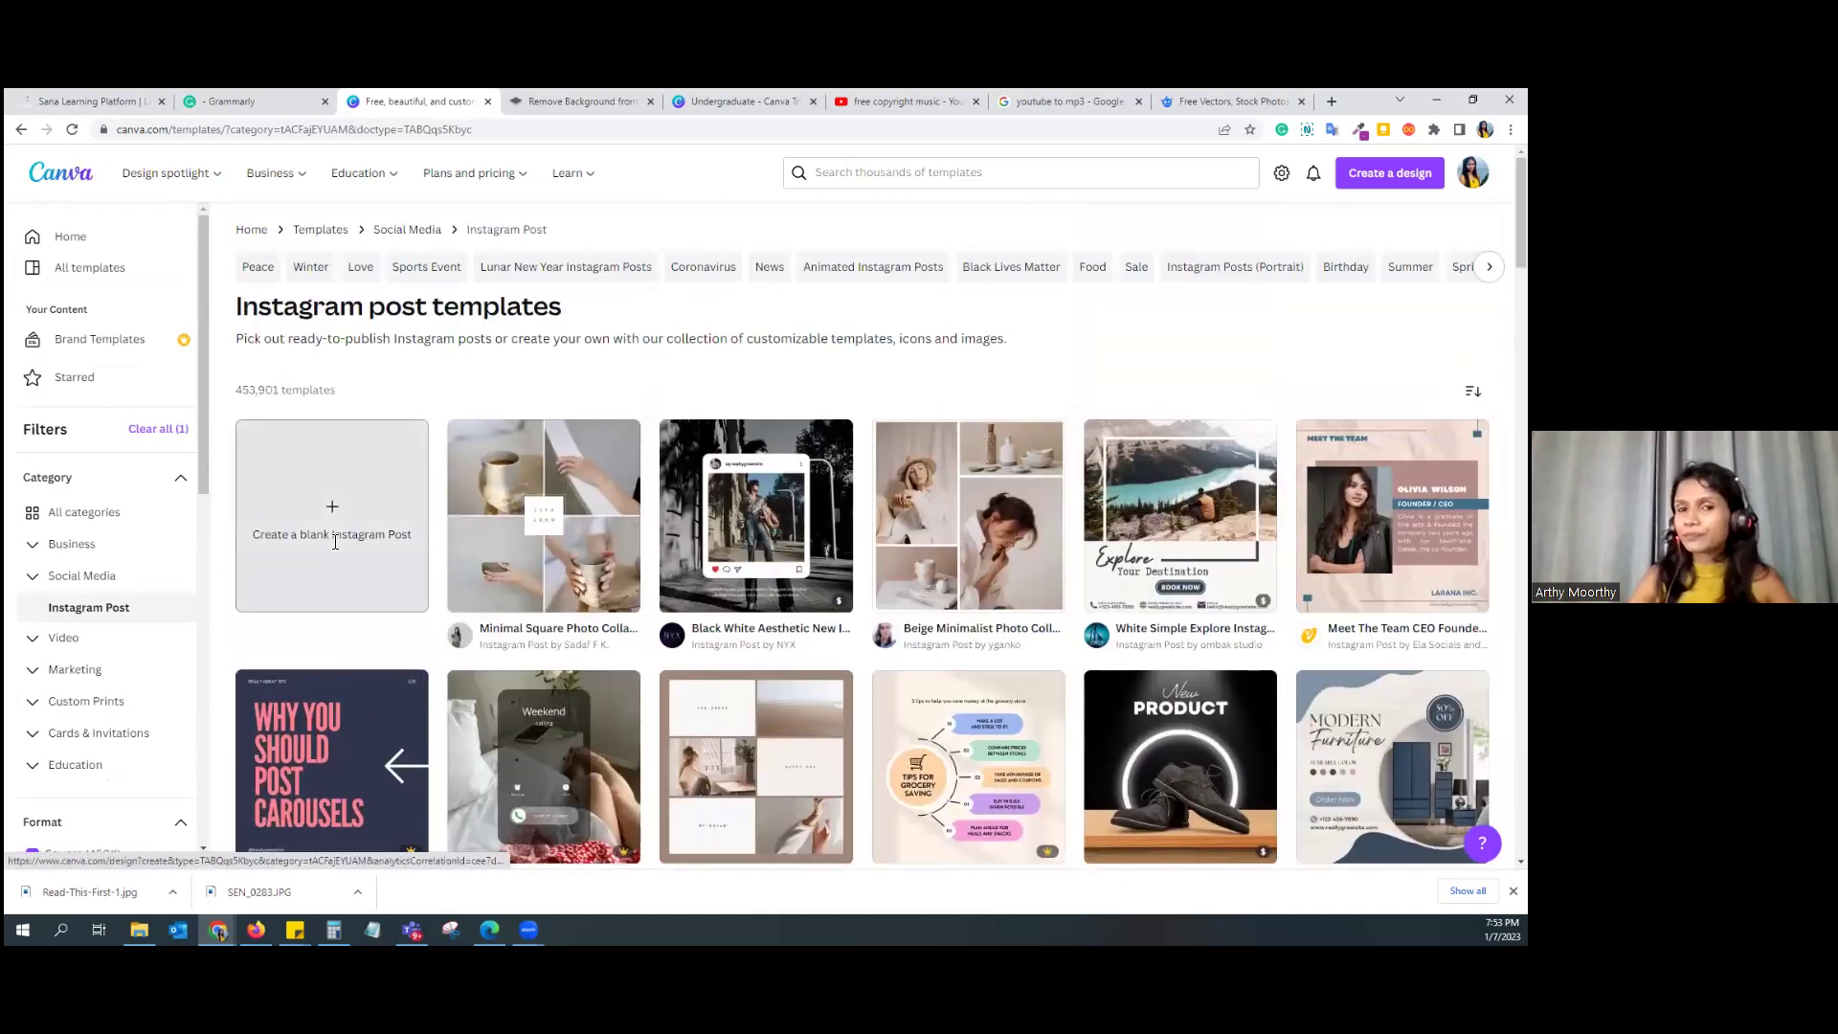
Step: Create a blank Instagram Post design and title it 'Birthday Post'
click(335, 542)
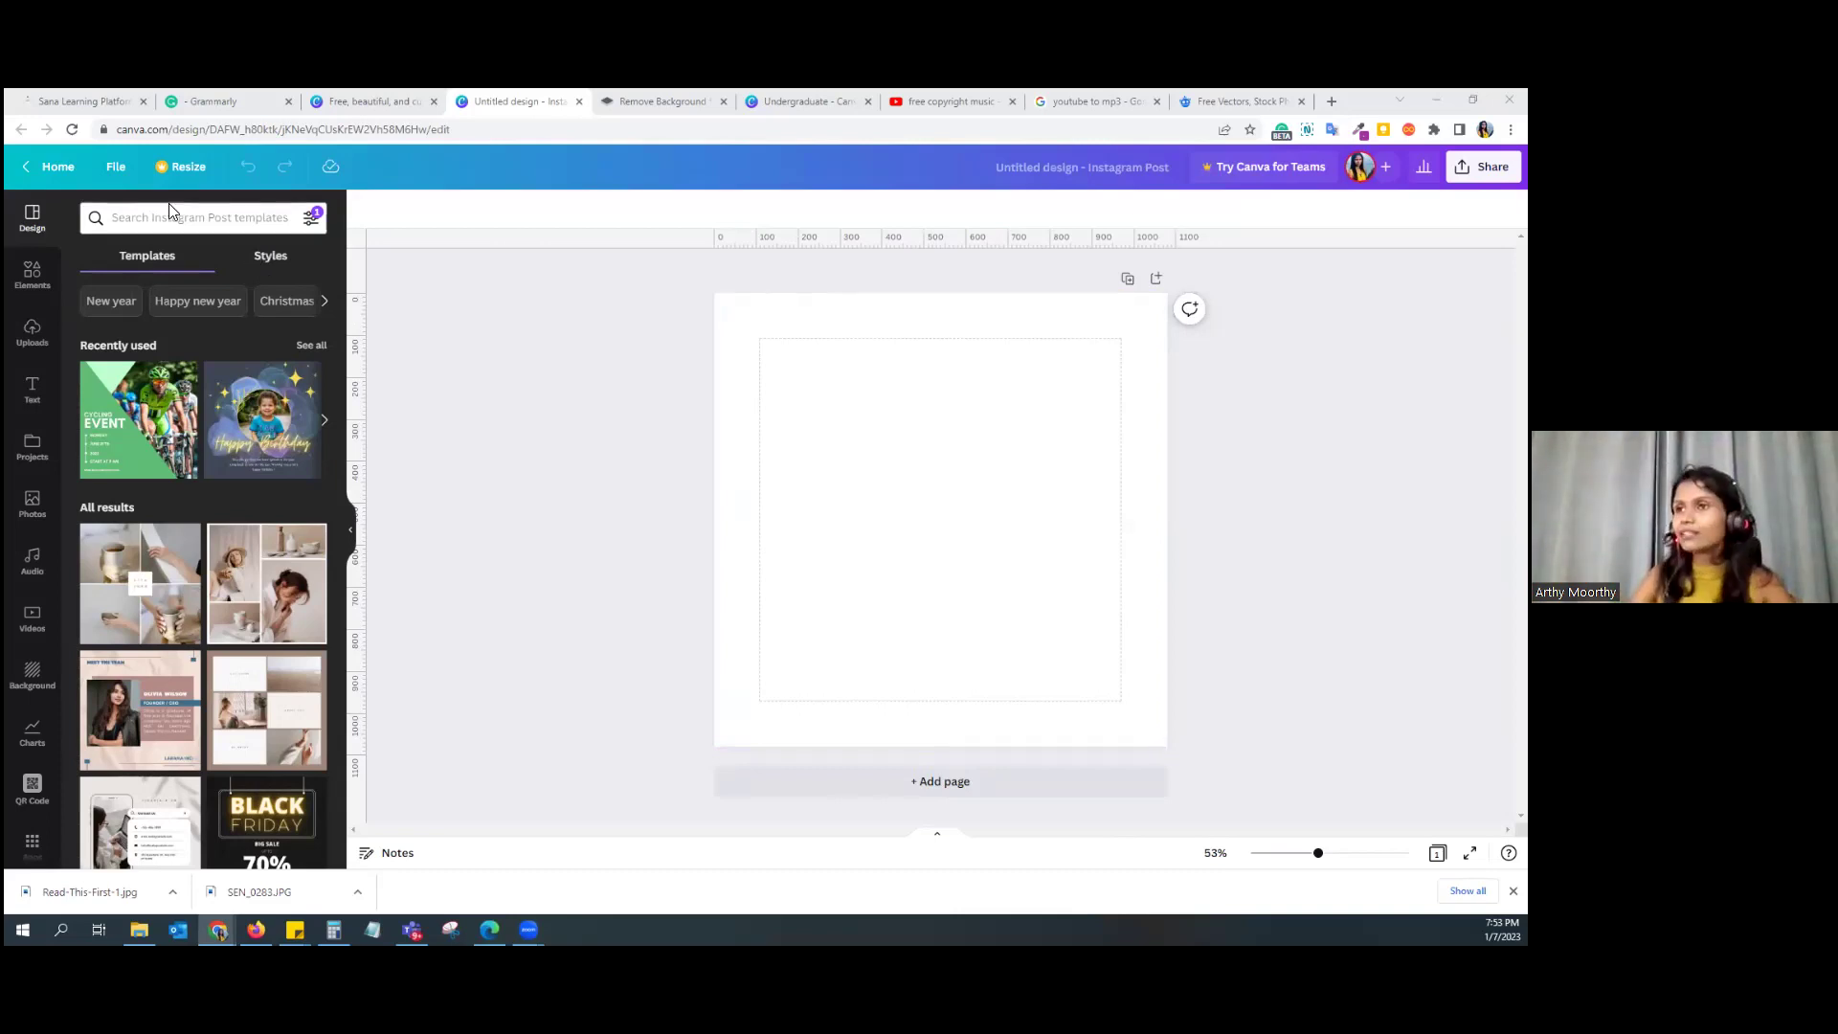
click(1046, 166)
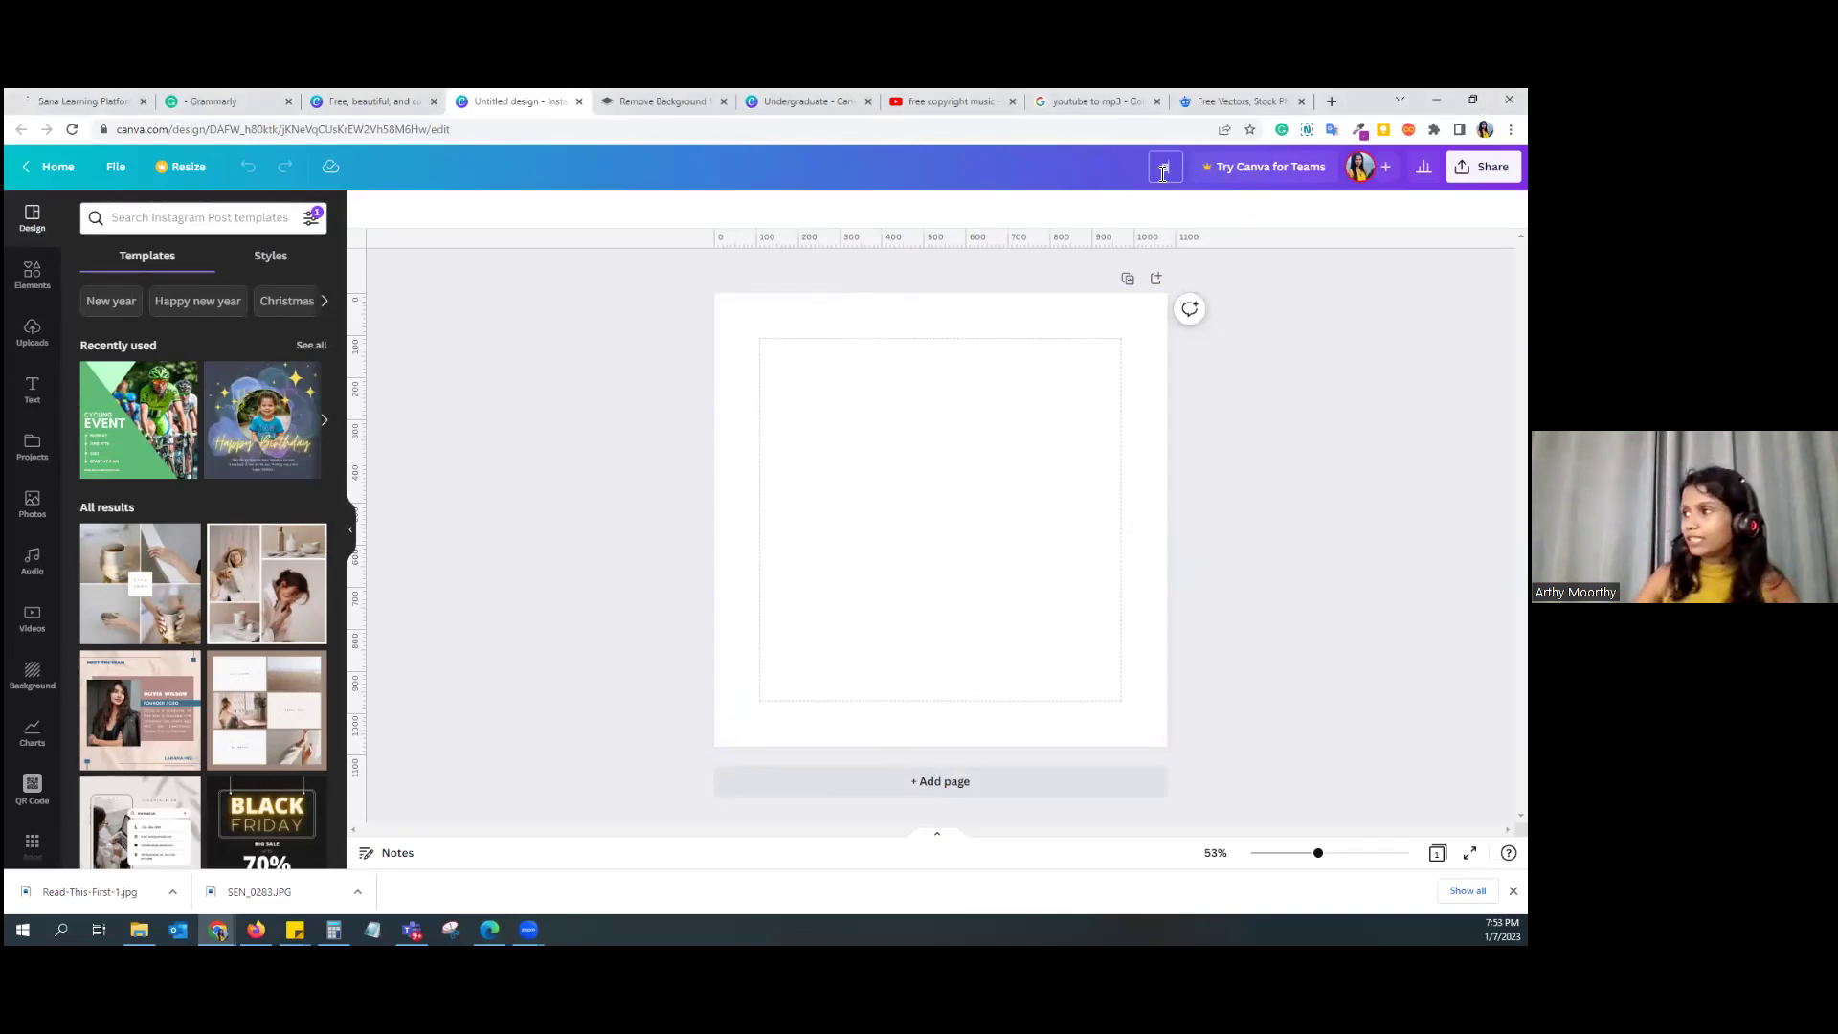
text(Birthday)
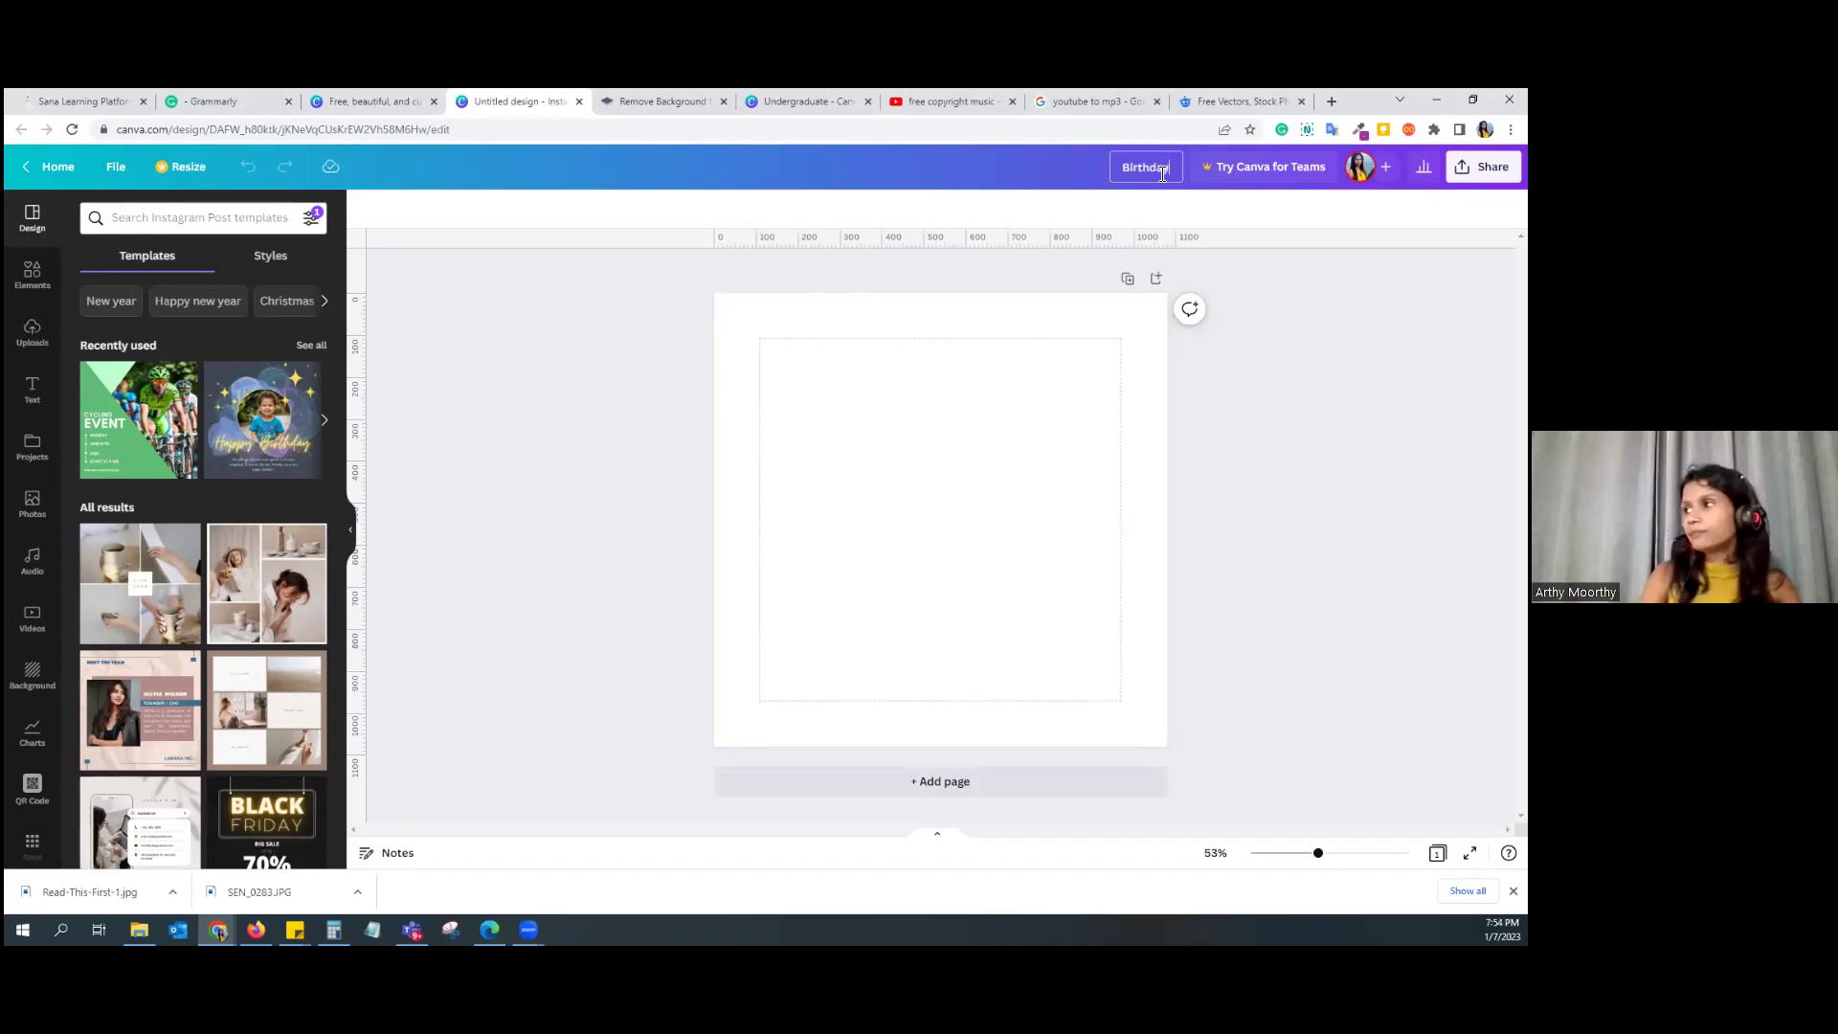
text( Post)
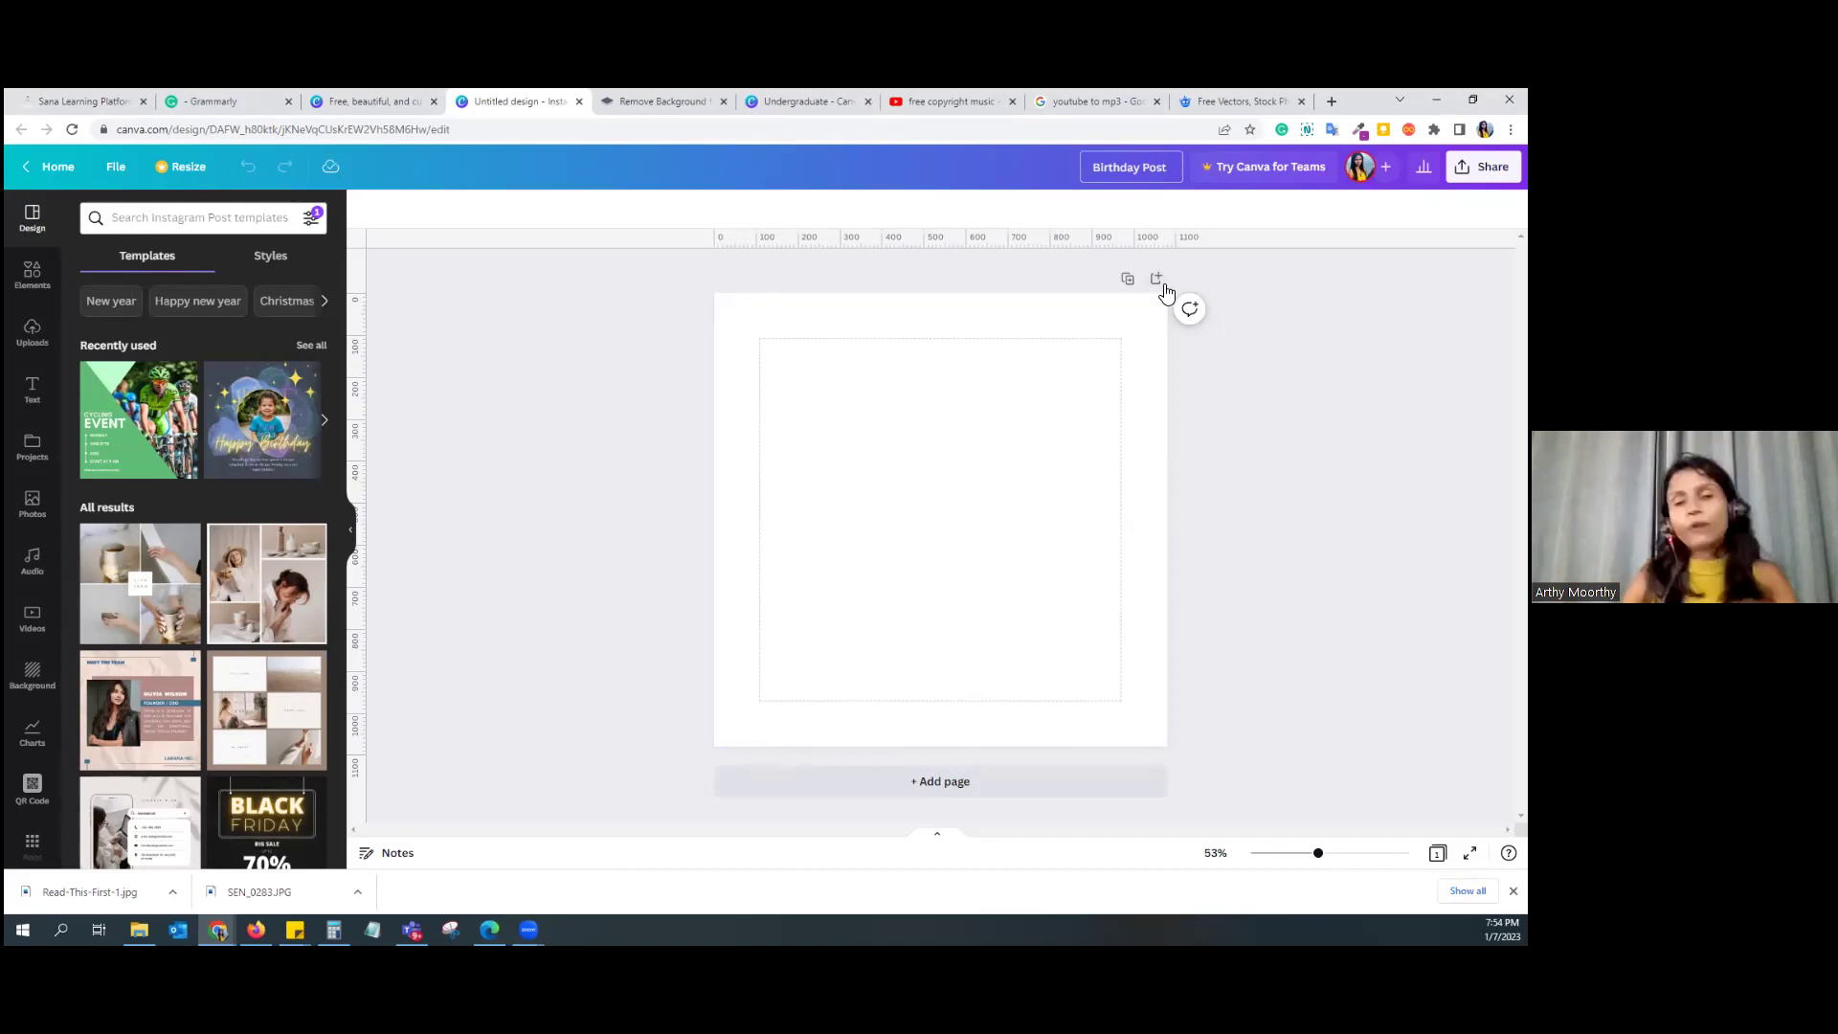
Step: Turn the rulers and guides off and back on from the File menu
click(1191, 305)
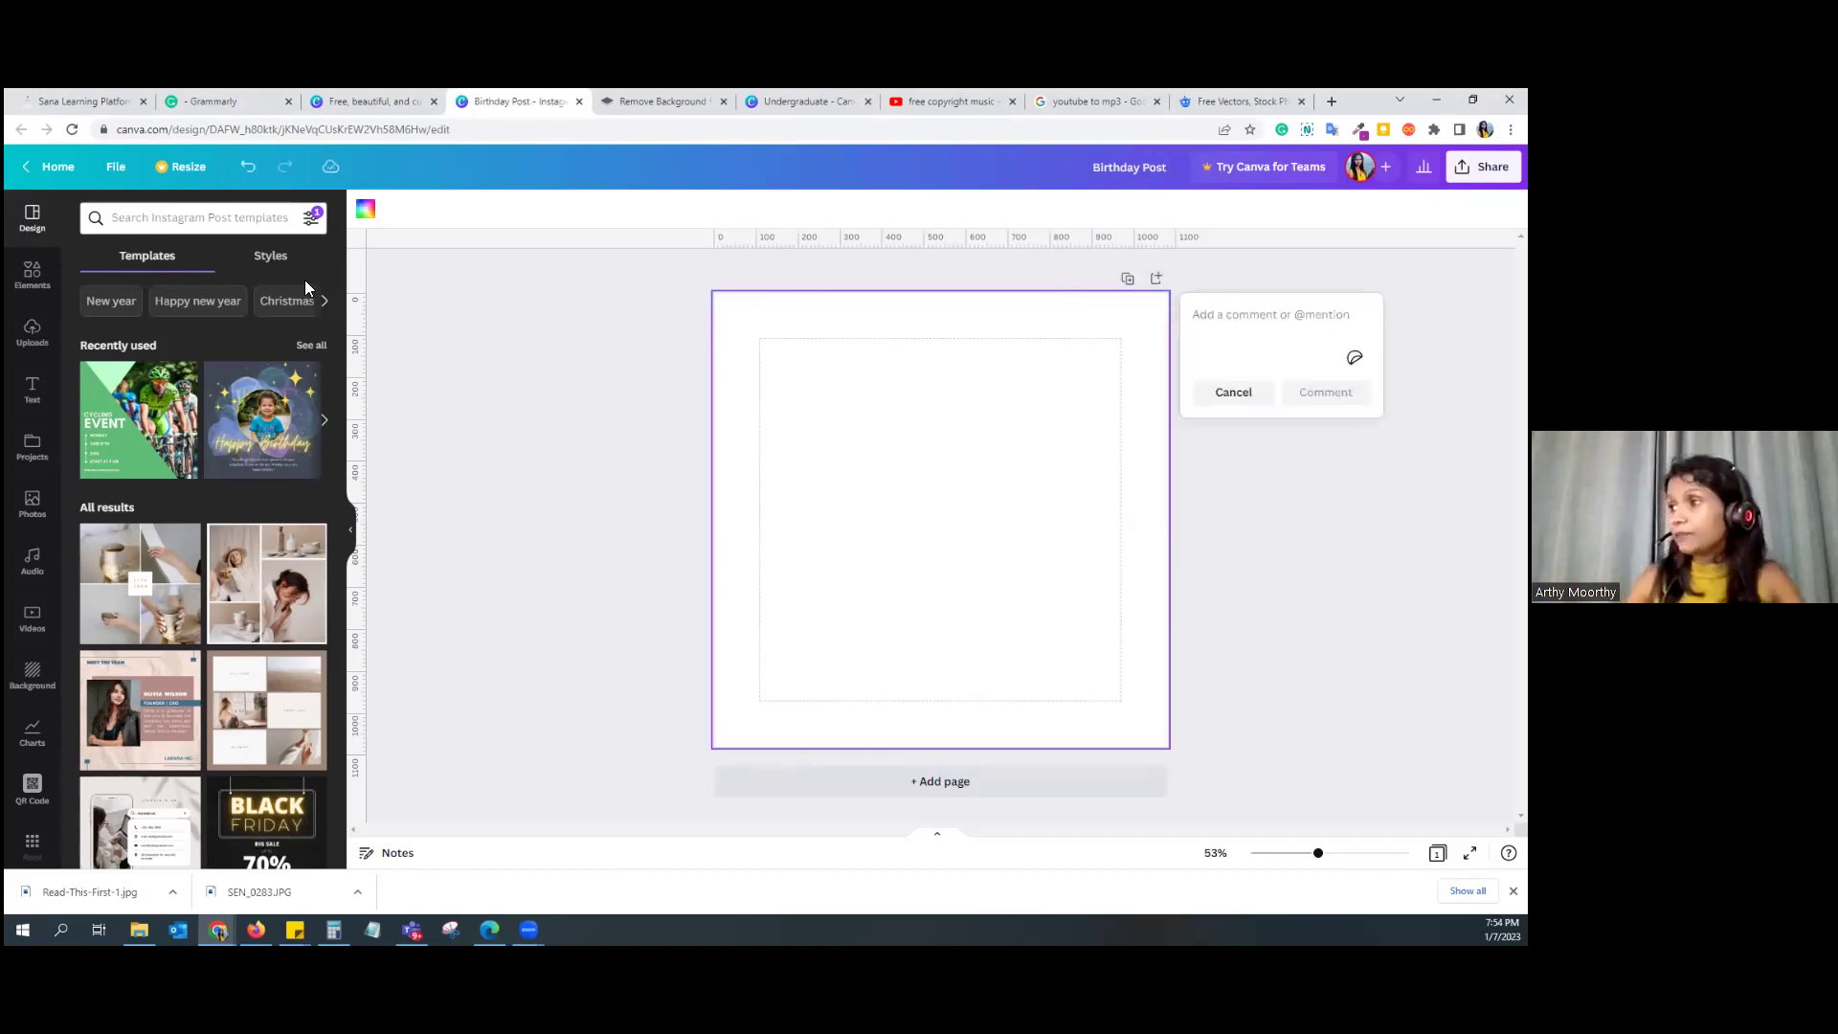
click(126, 180)
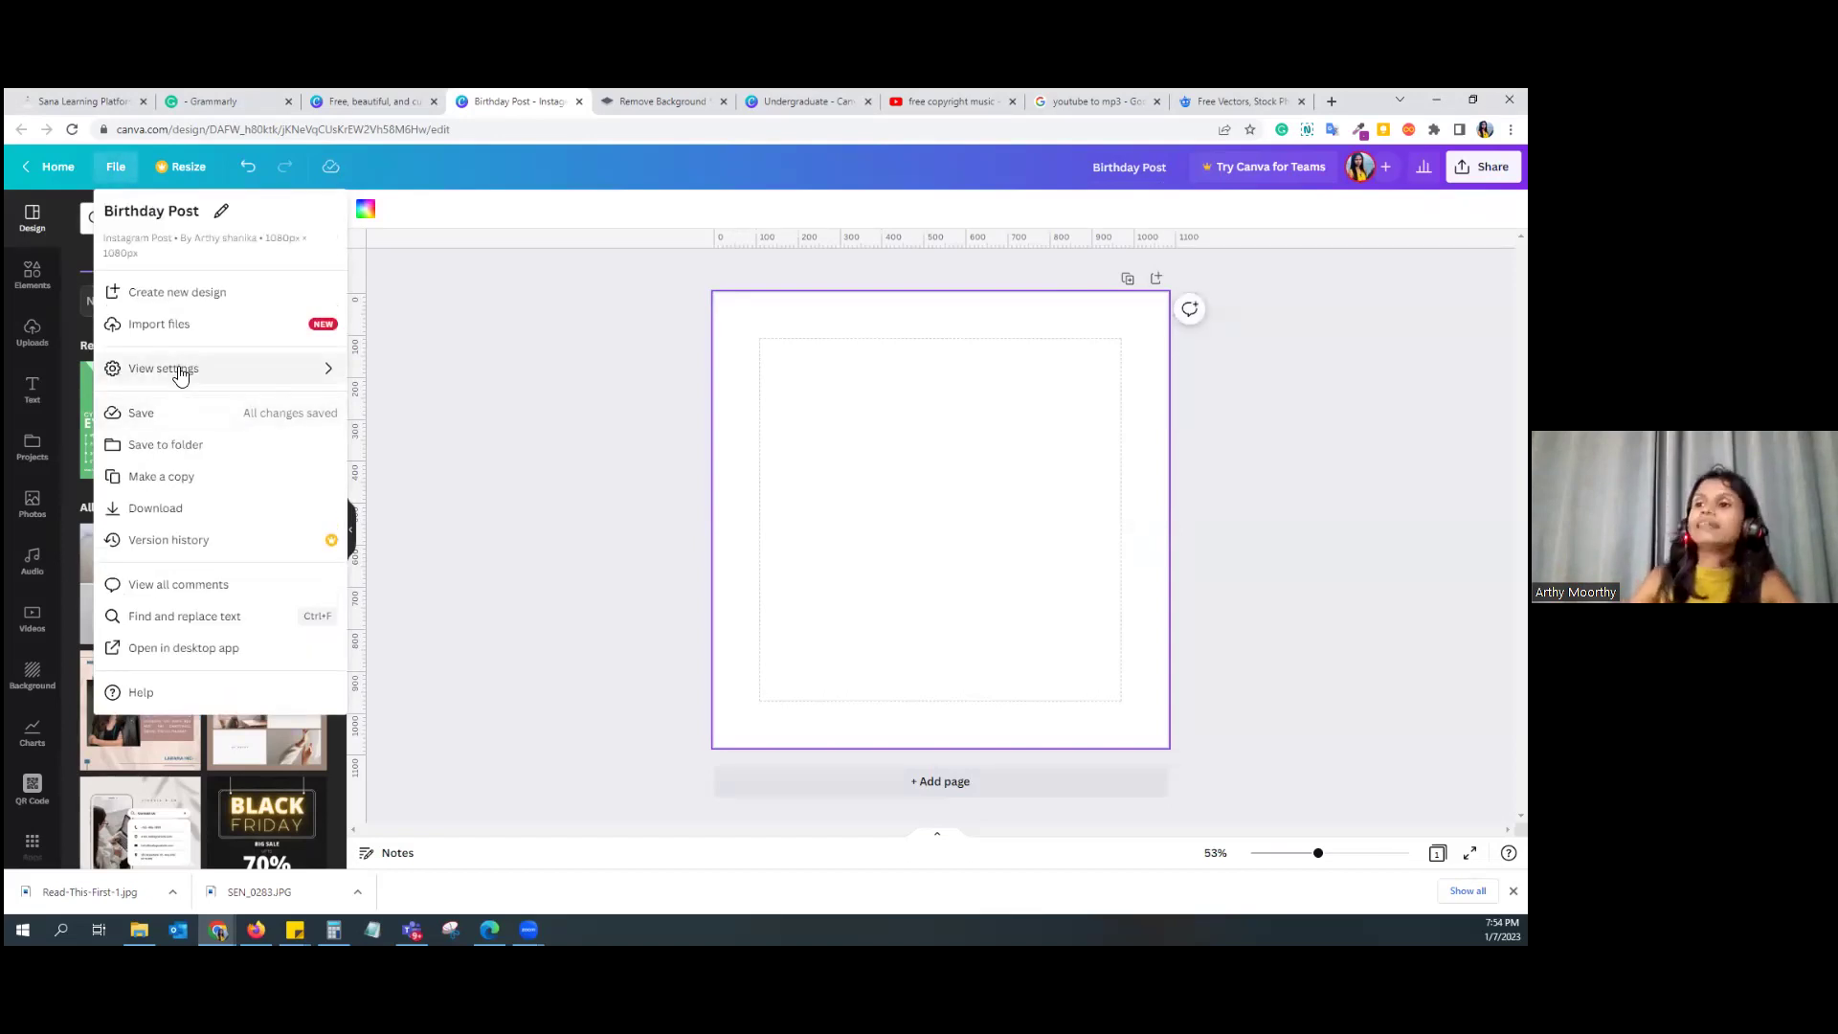
mouse_move(156, 374)
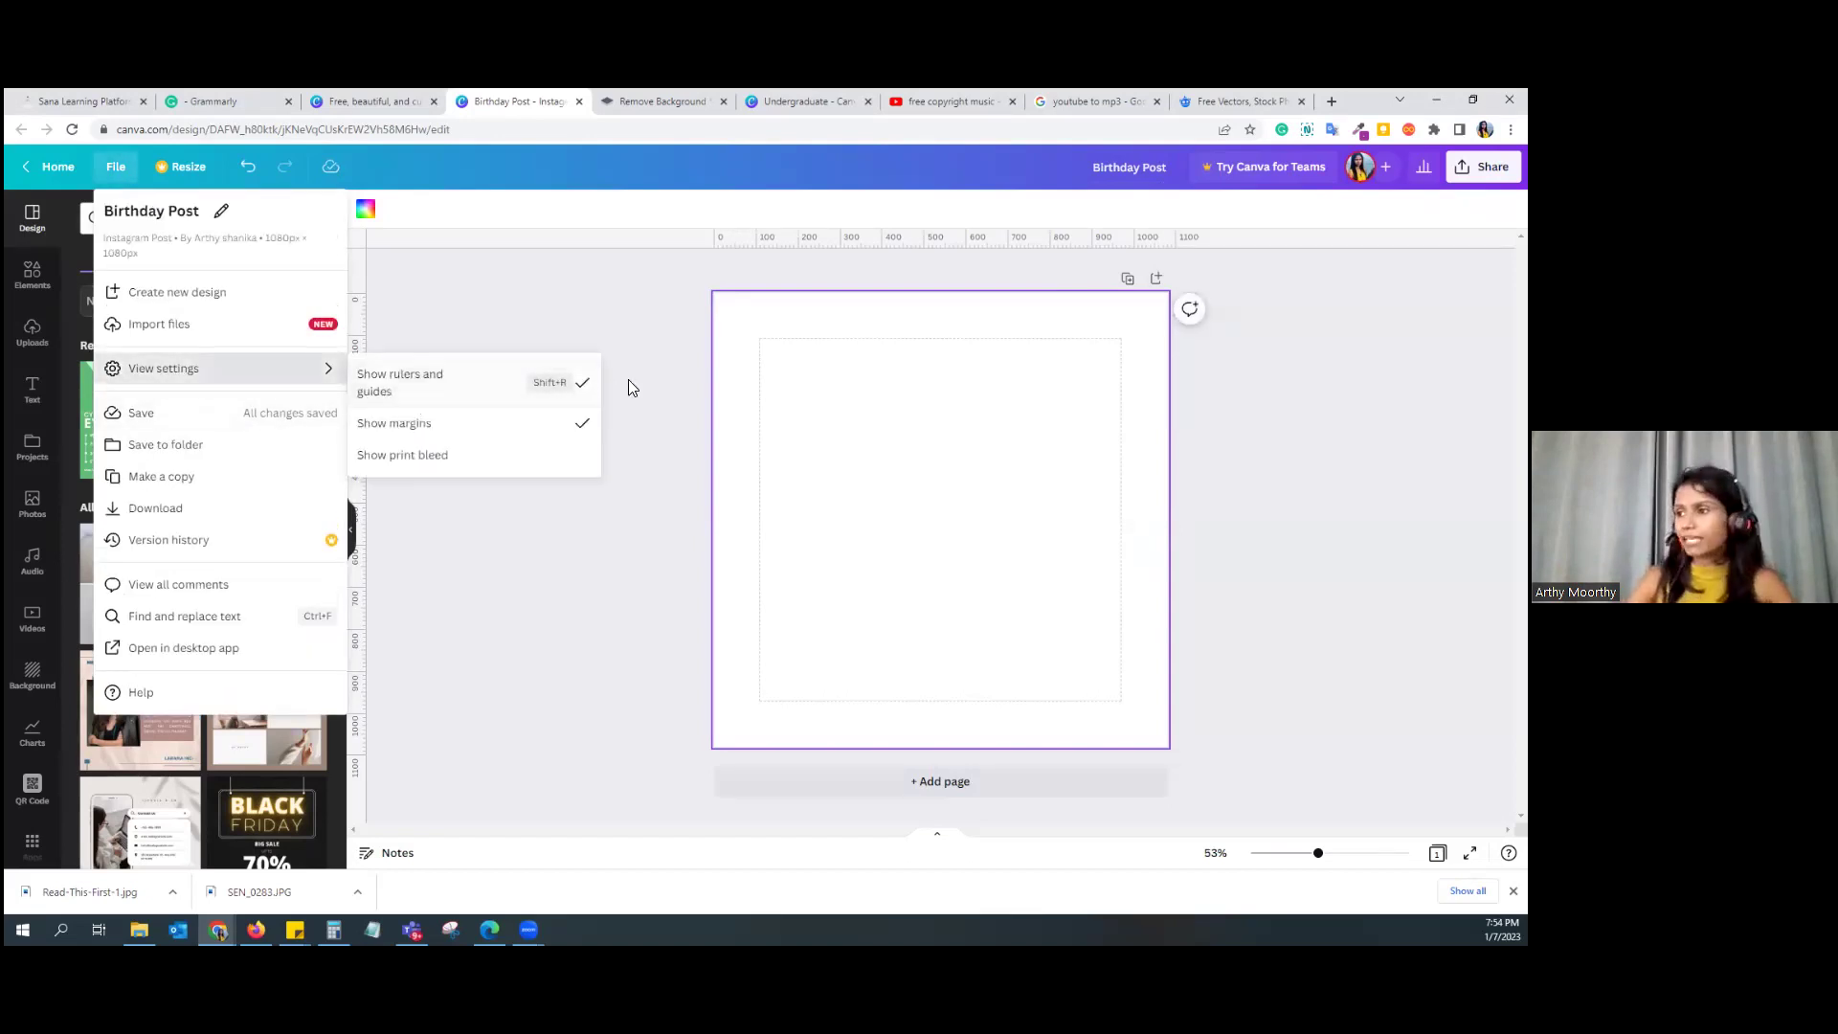
click(420, 400)
click(133, 171)
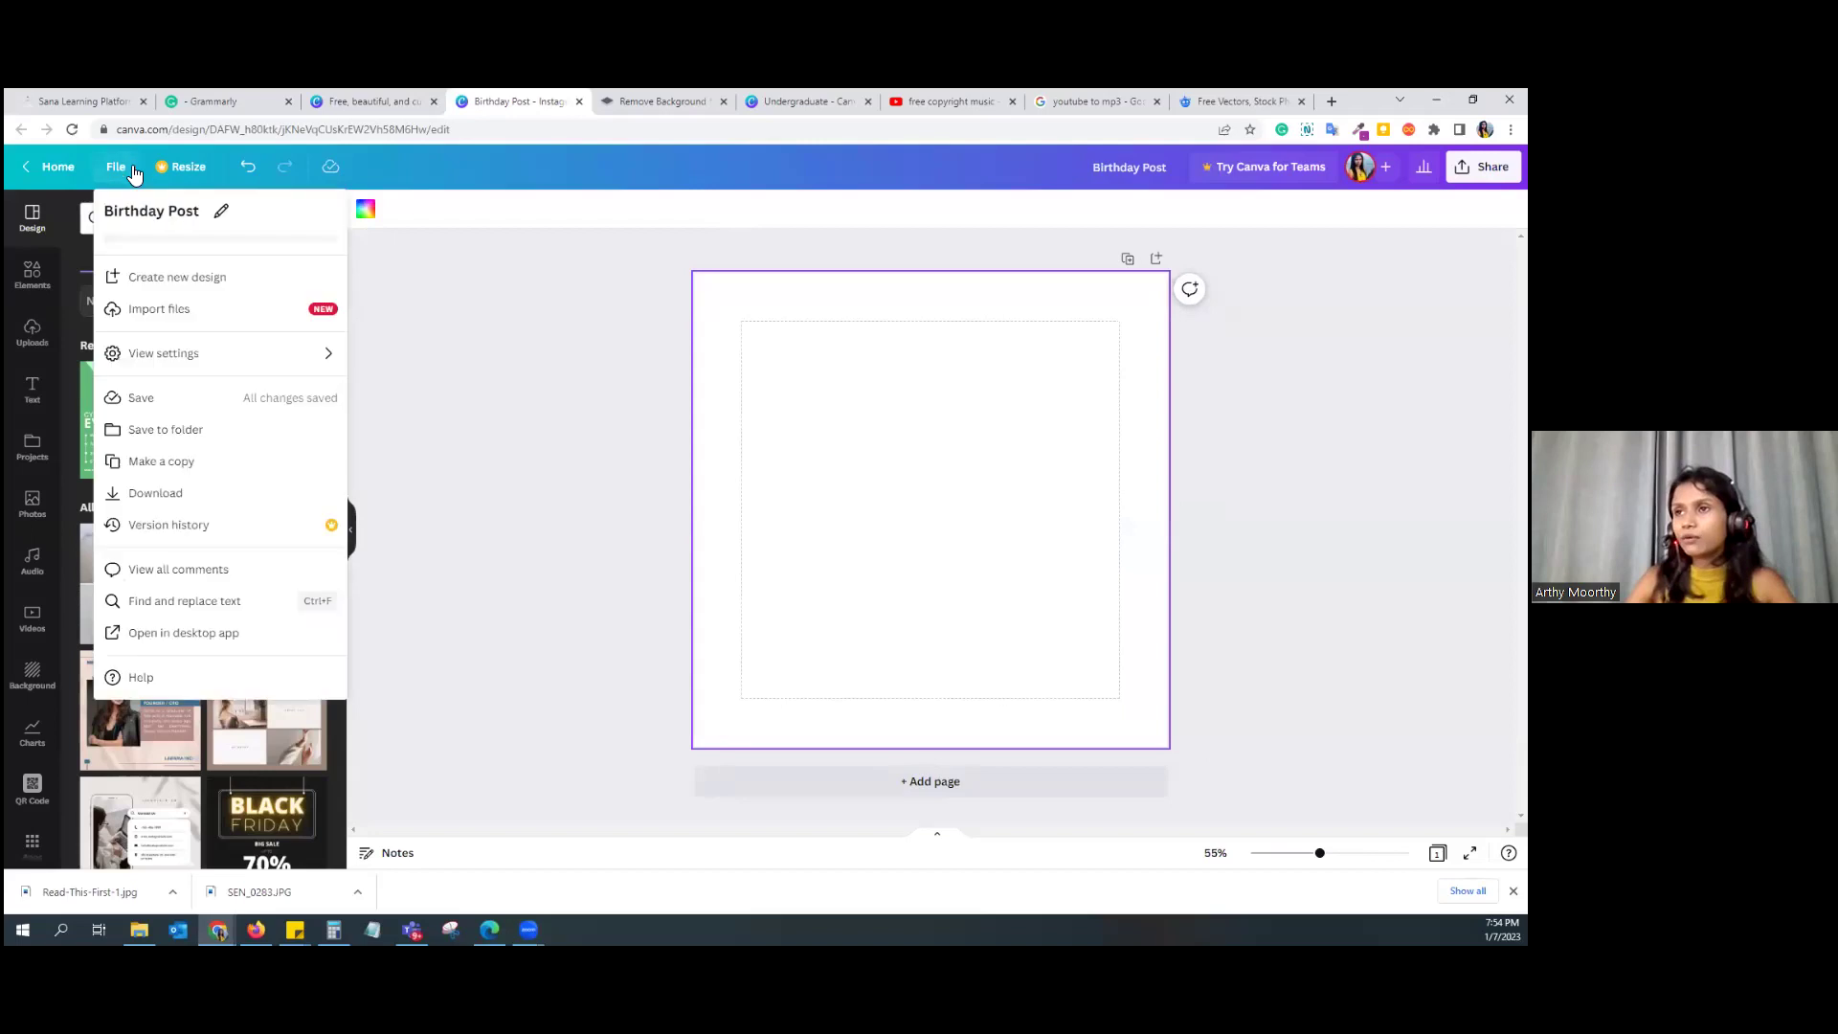
click(375, 375)
Step: Drag the vertical and horizontal guides back off the page and review the ruler and margin view settings
drag(358, 394, 789, 422)
drag(839, 241, 842, 483)
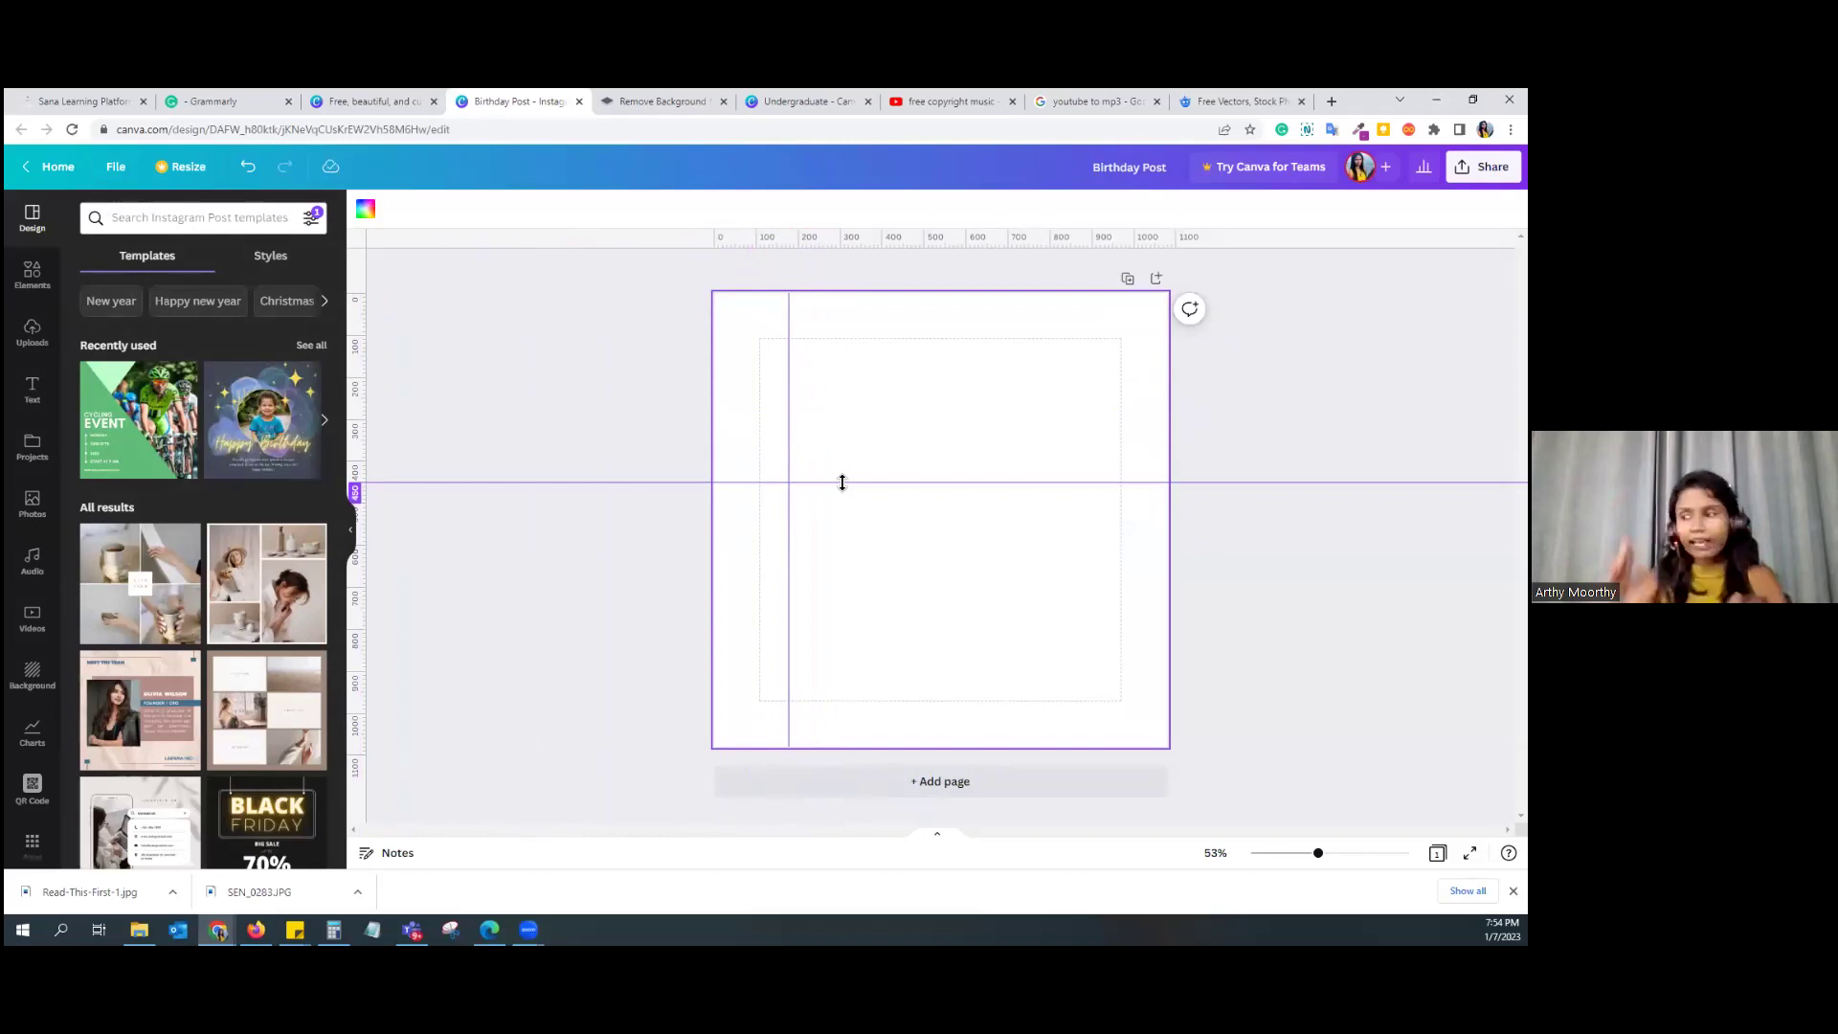
drag(843, 482, 843, 247)
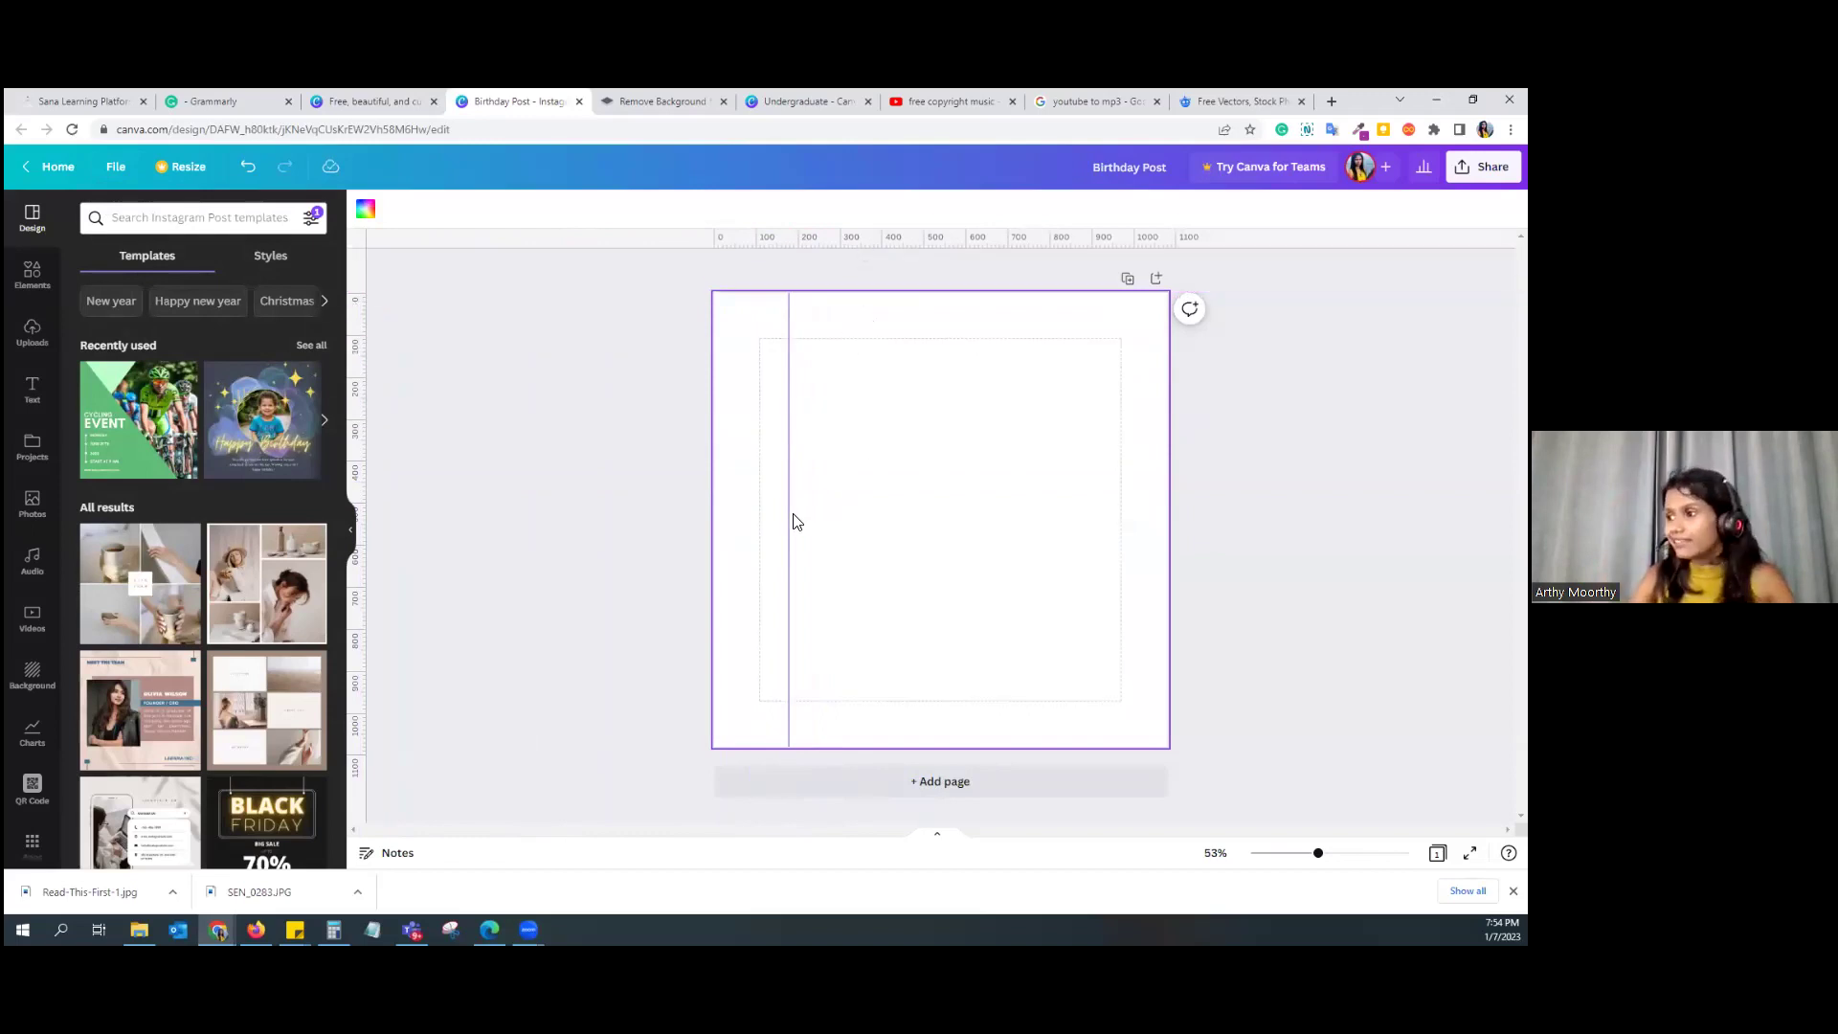
drag(789, 517, 325, 519)
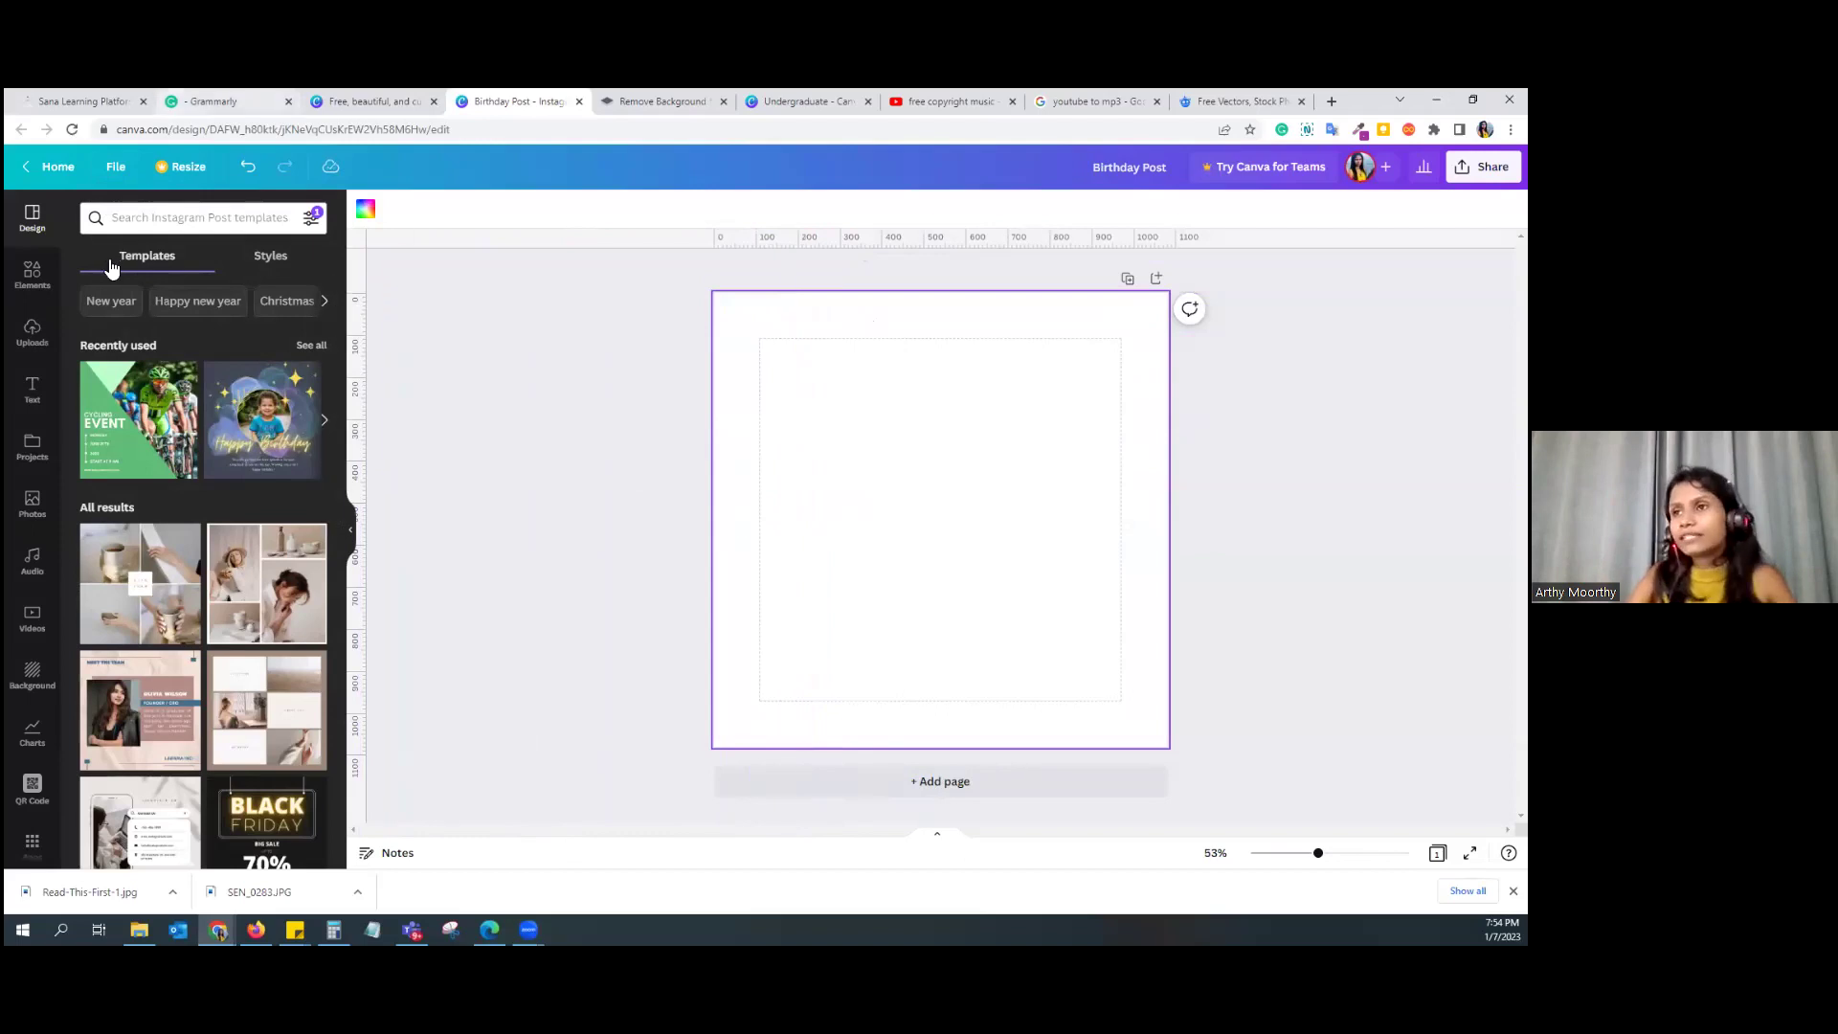
click(116, 168)
click(270, 372)
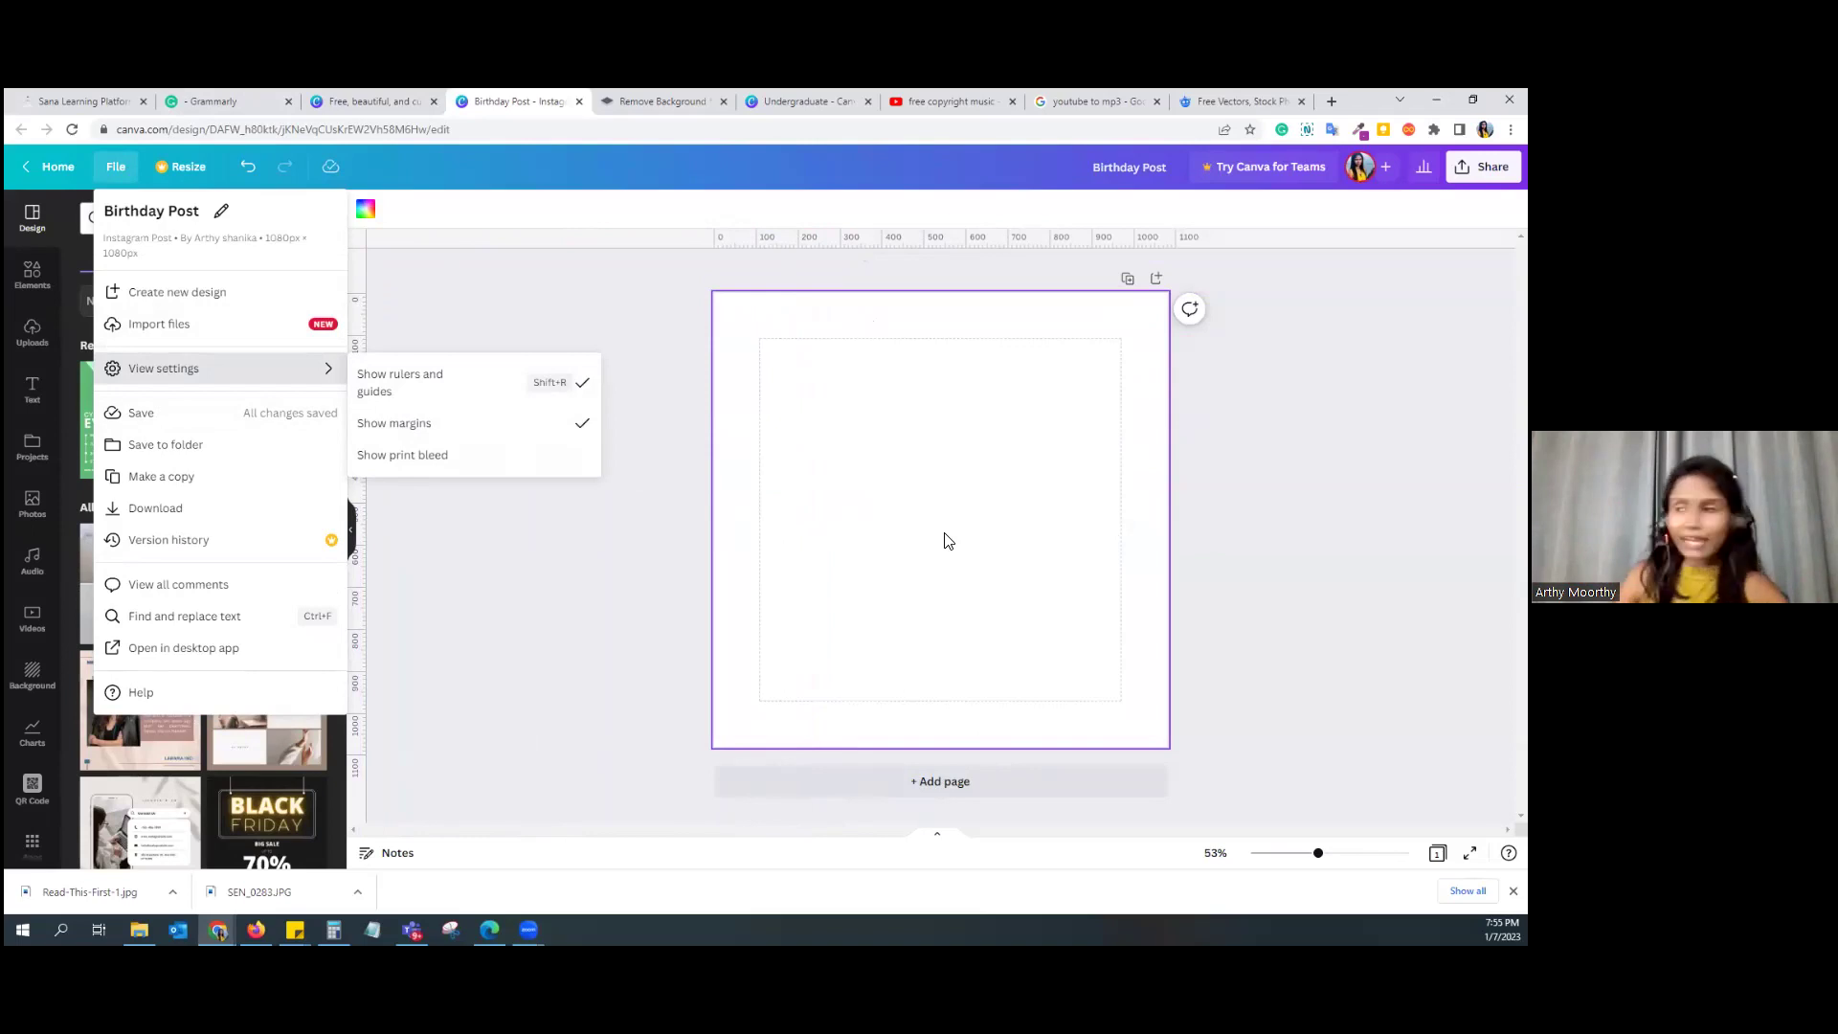
click(599, 565)
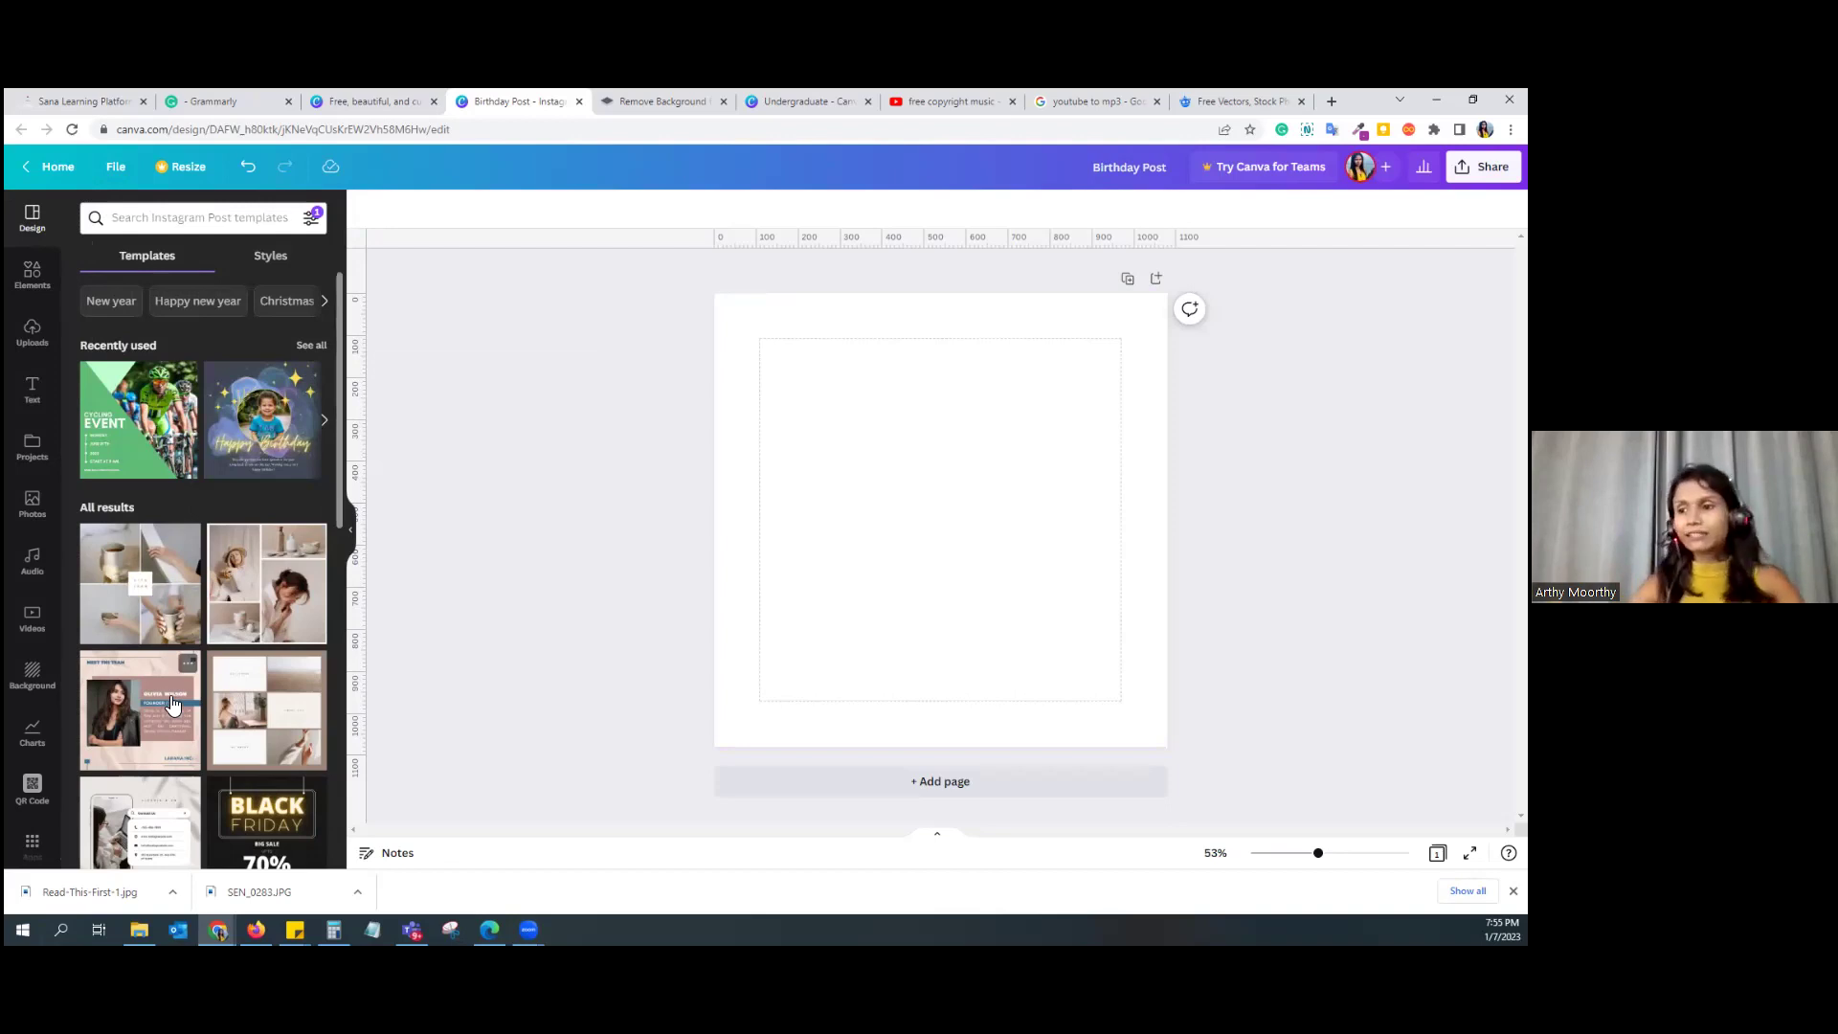
Step: Open the Elements panel and view all Lines & Shapes before returning
scroll(173, 705, down, 5)
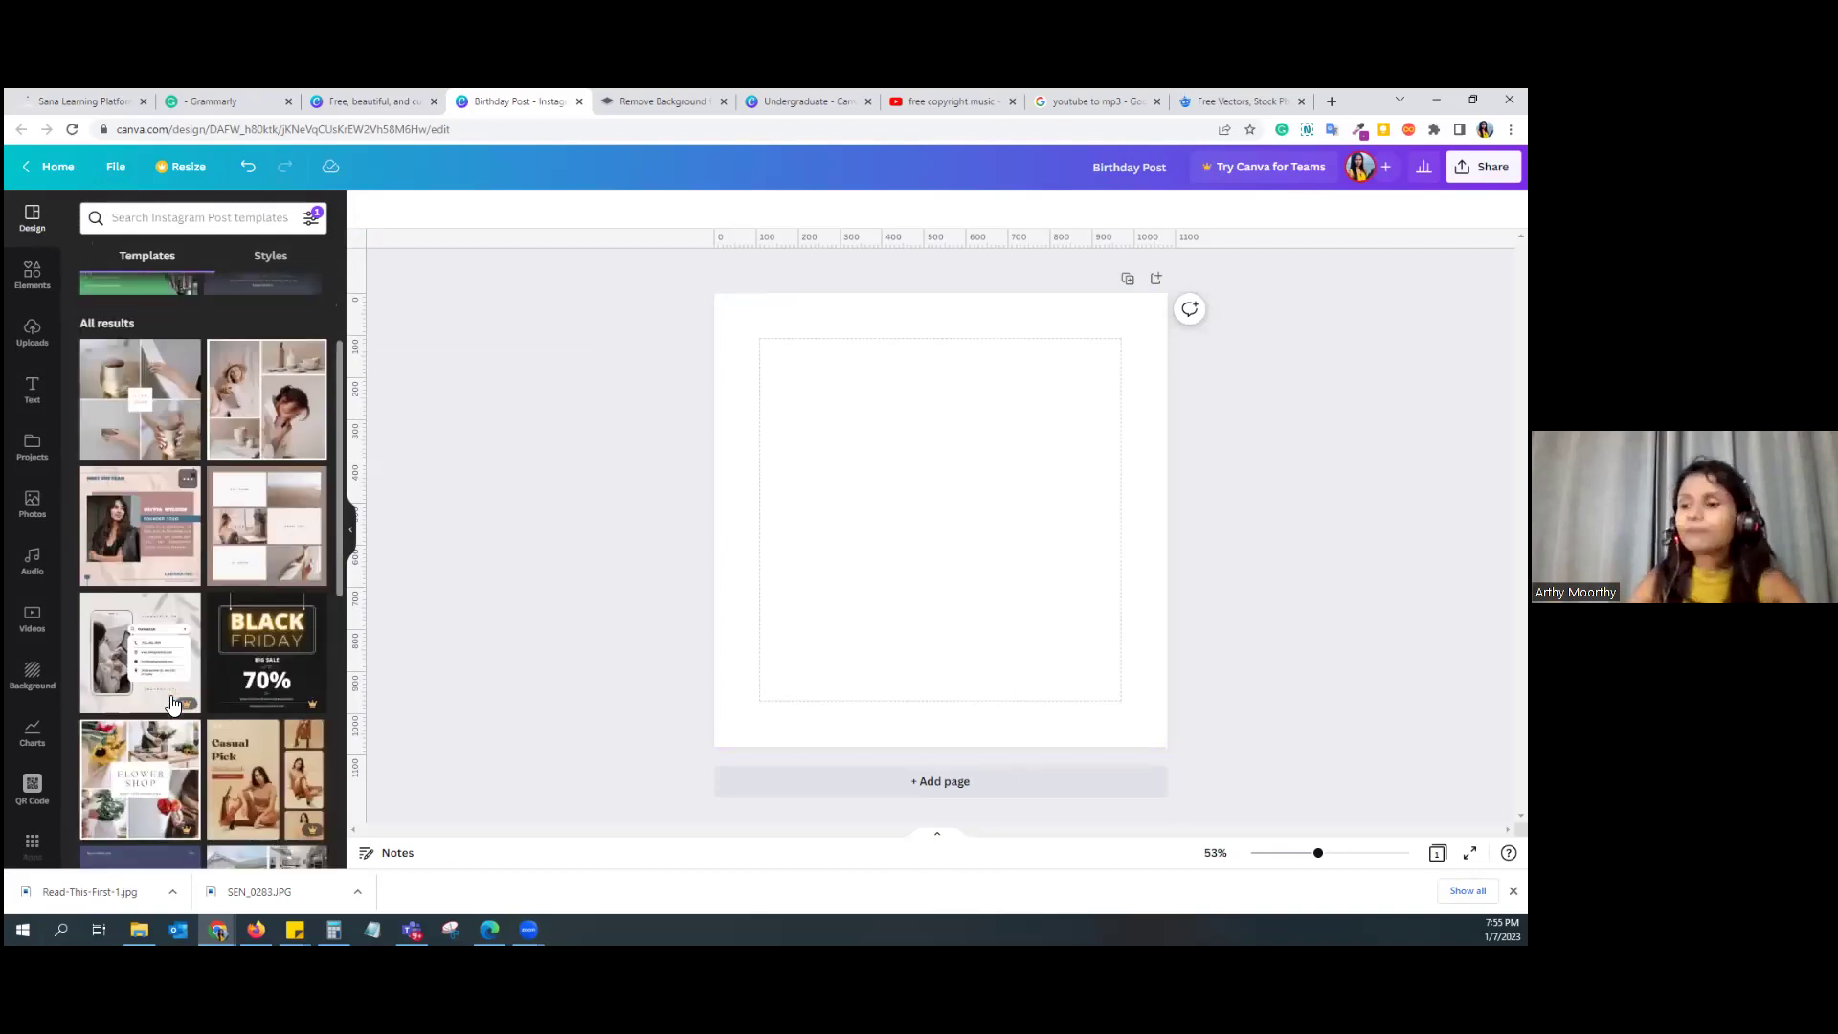
click(37, 298)
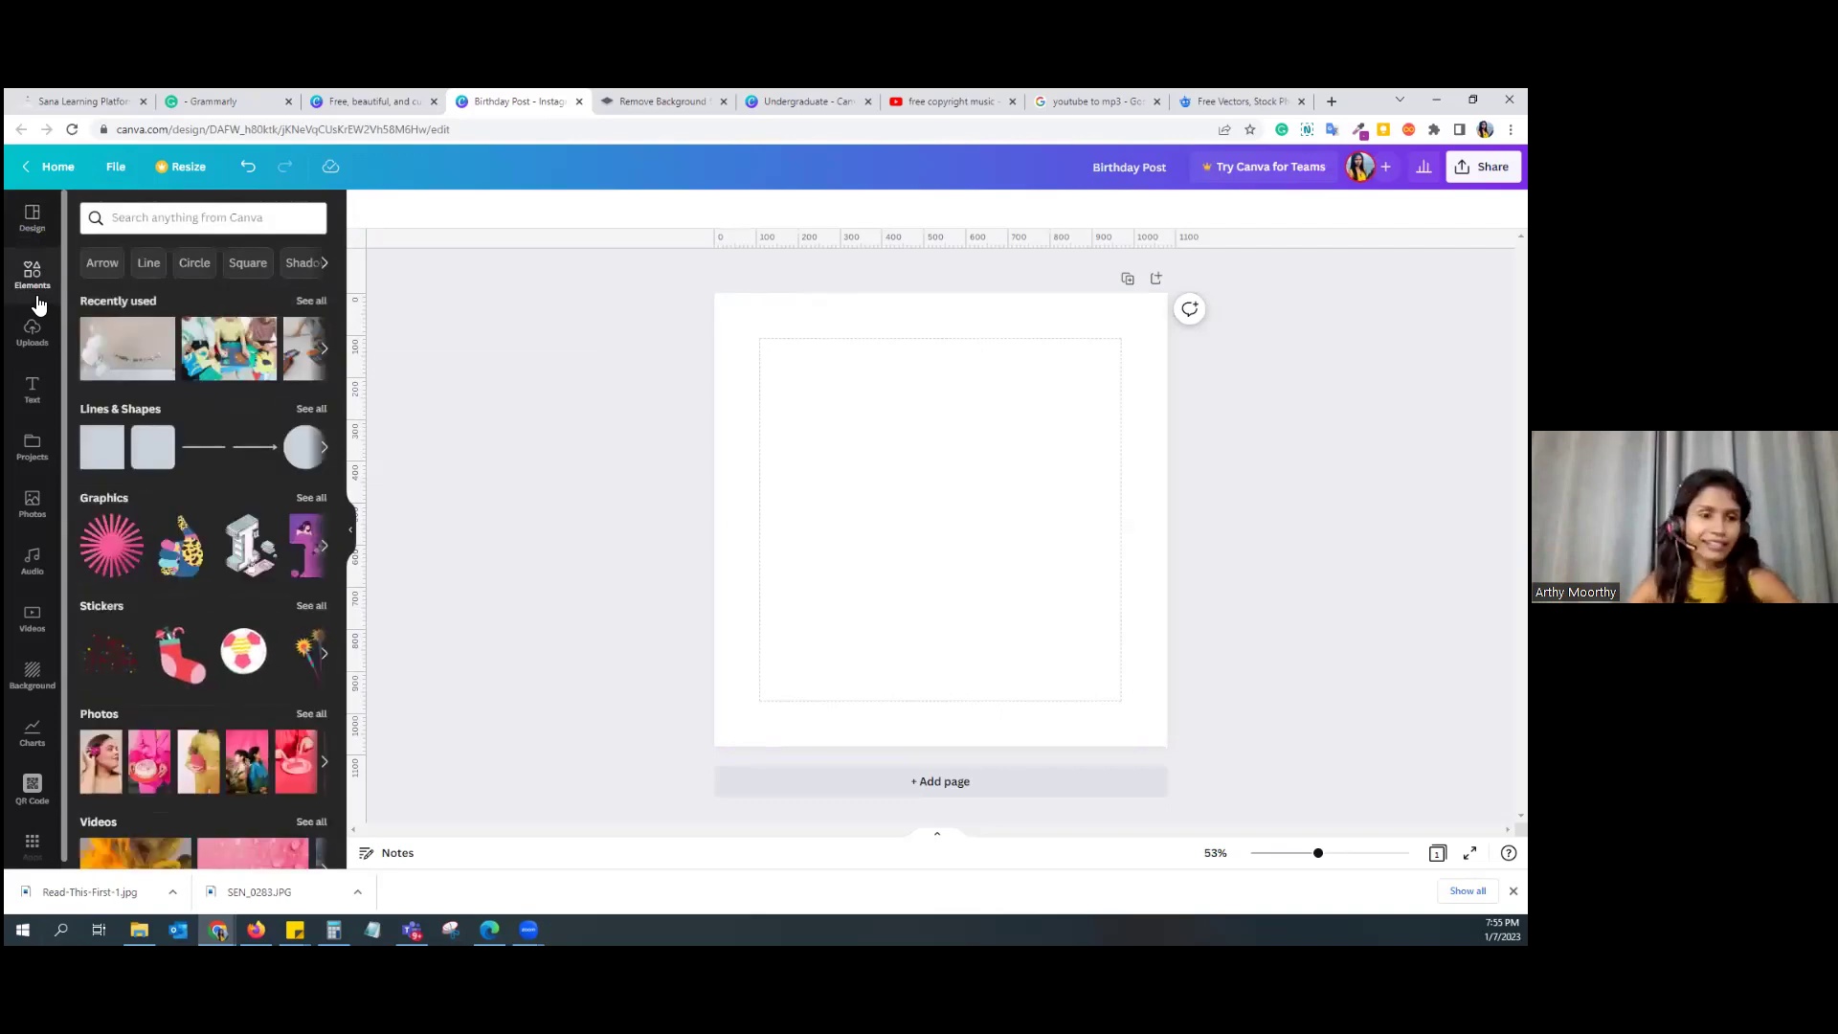
scroll(141, 343, down, 1)
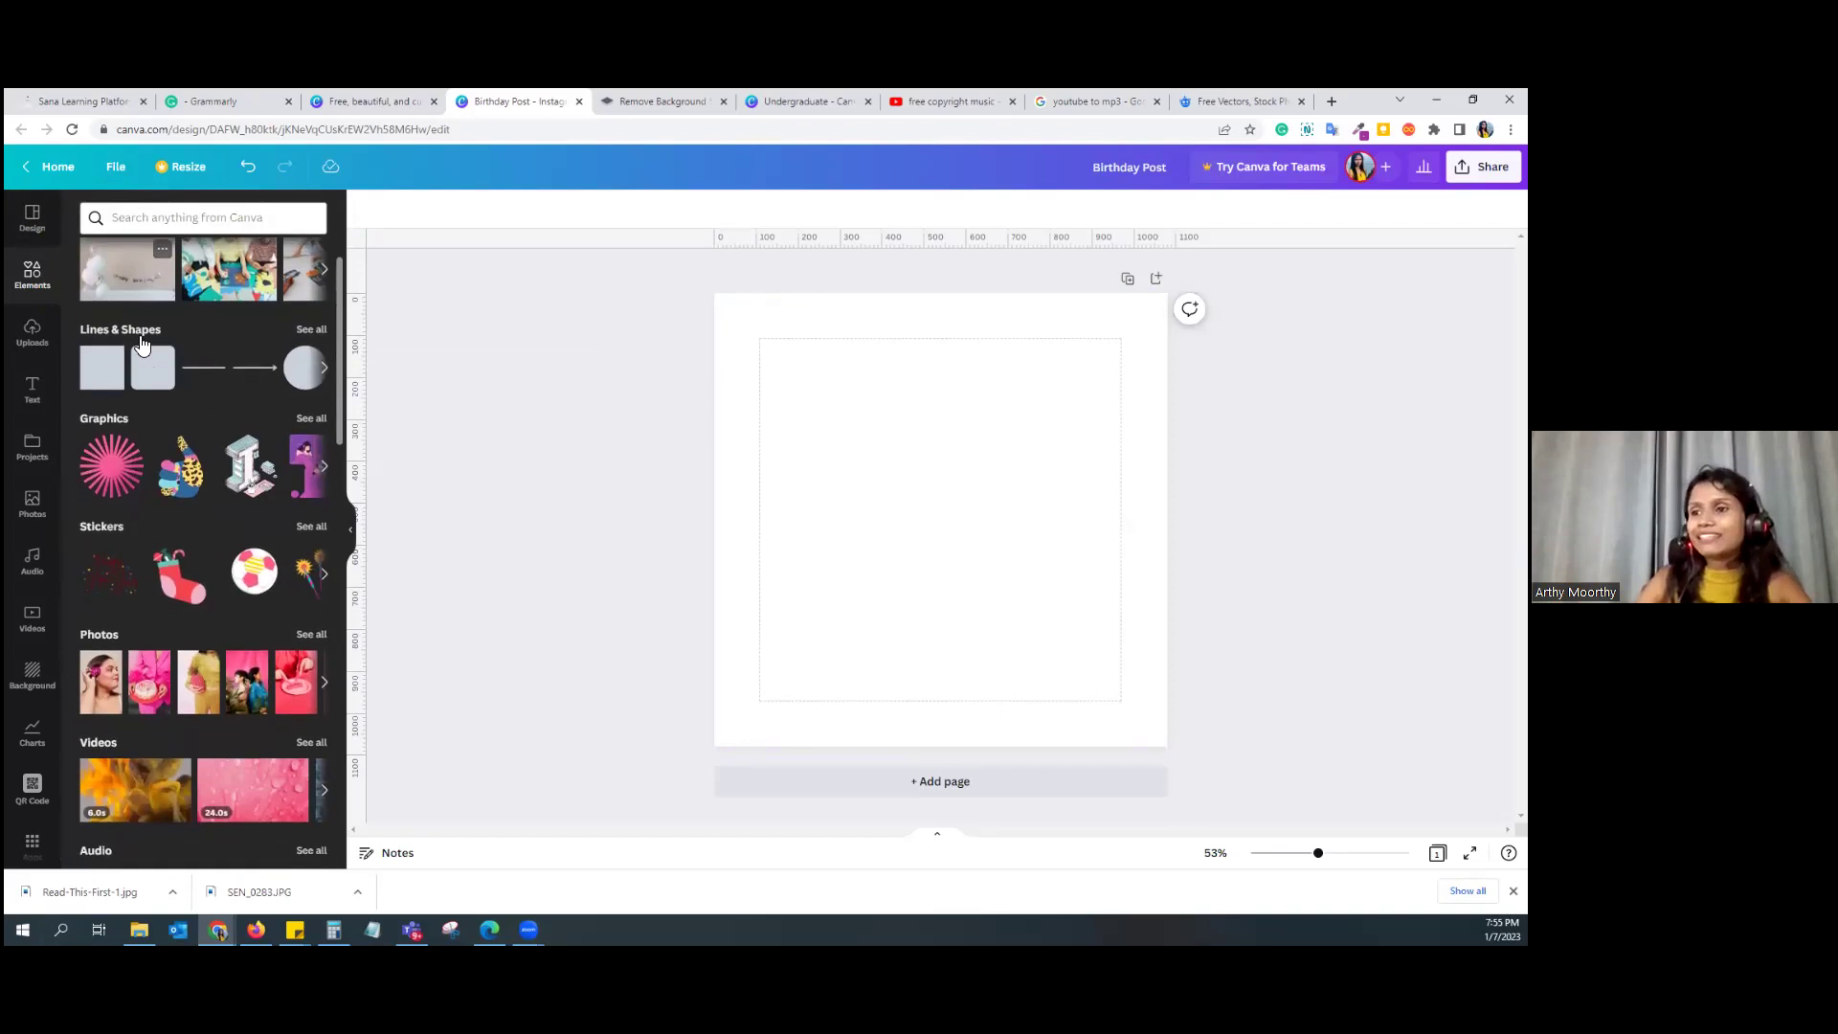
click(139, 337)
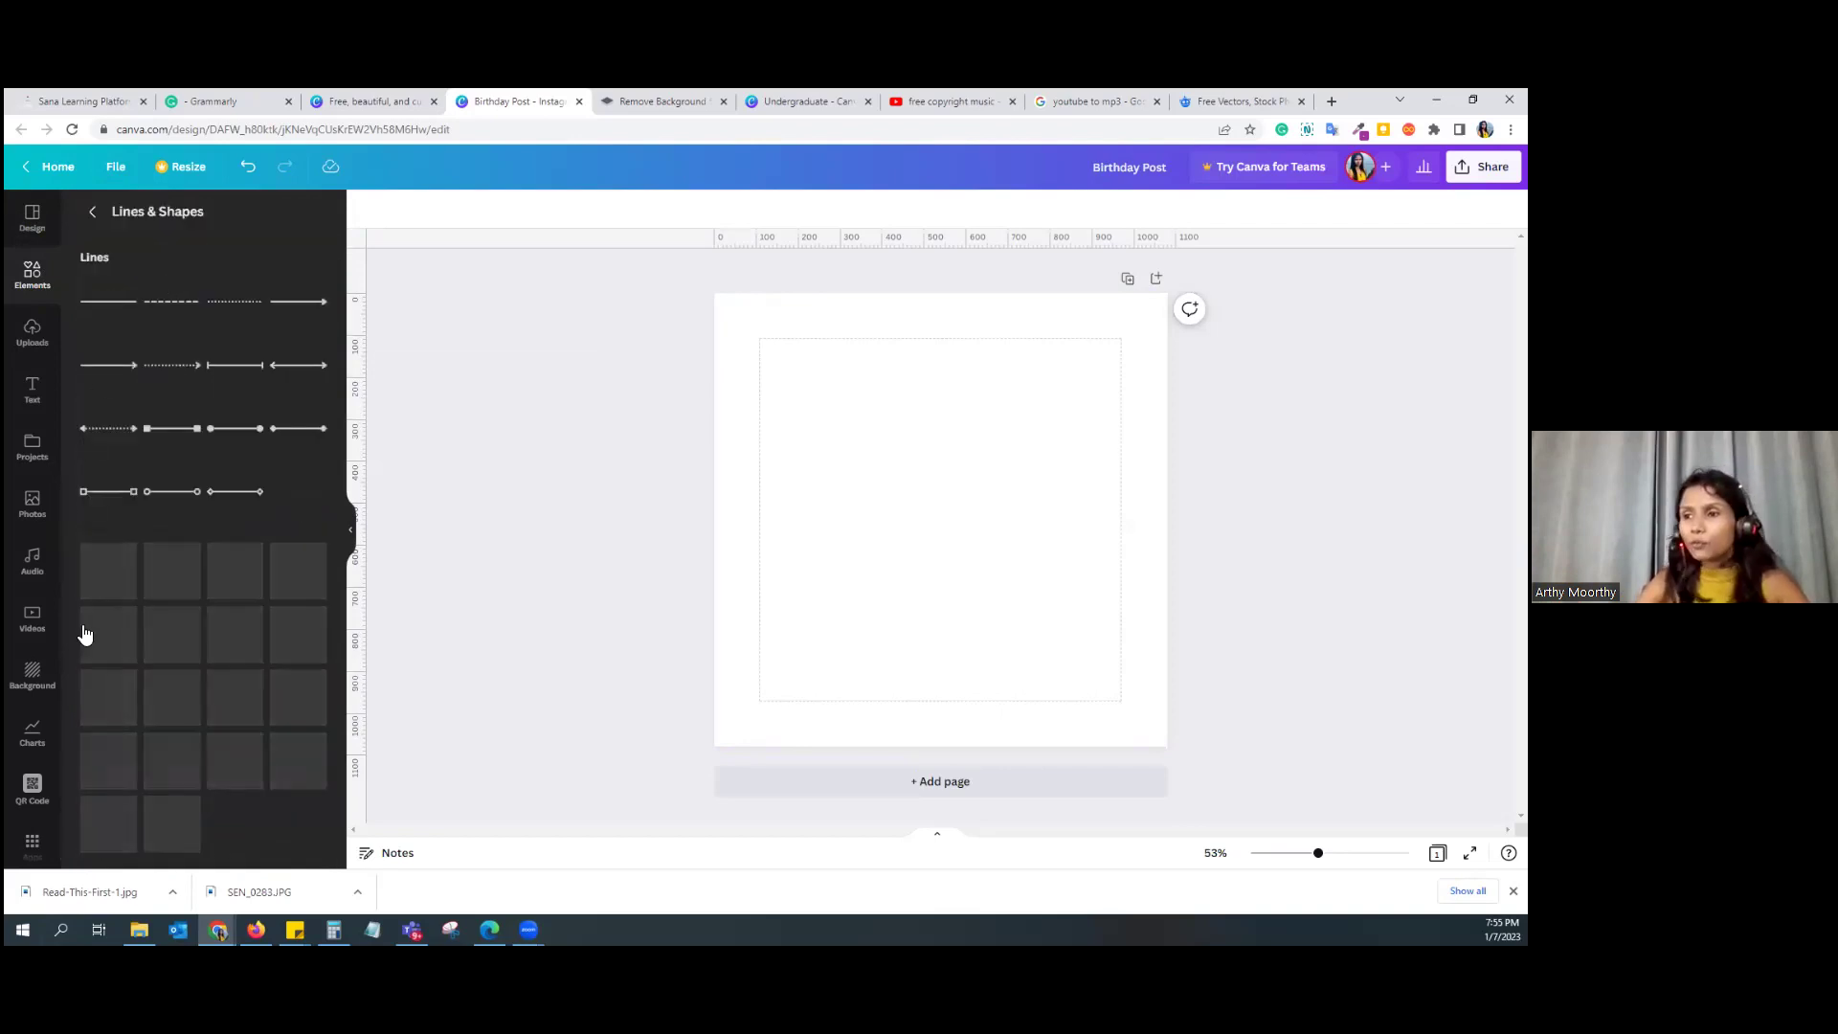
scroll(266, 494, down, 6)
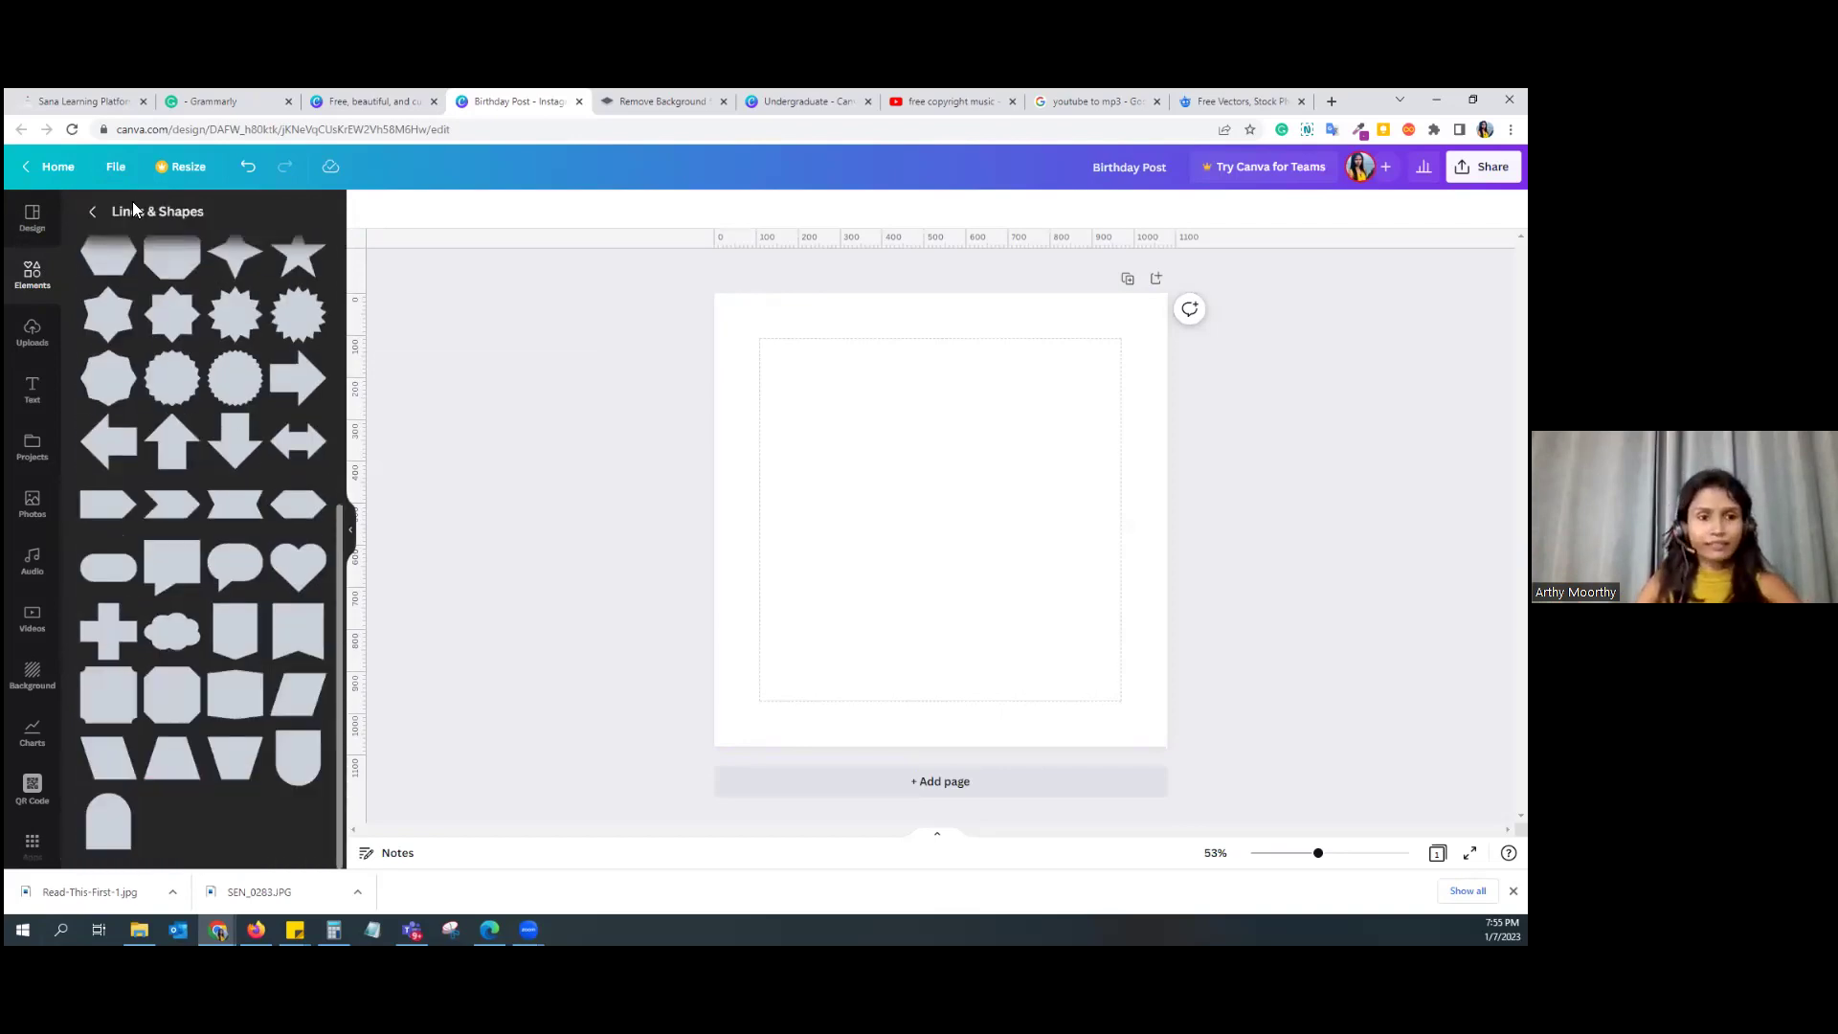
click(91, 212)
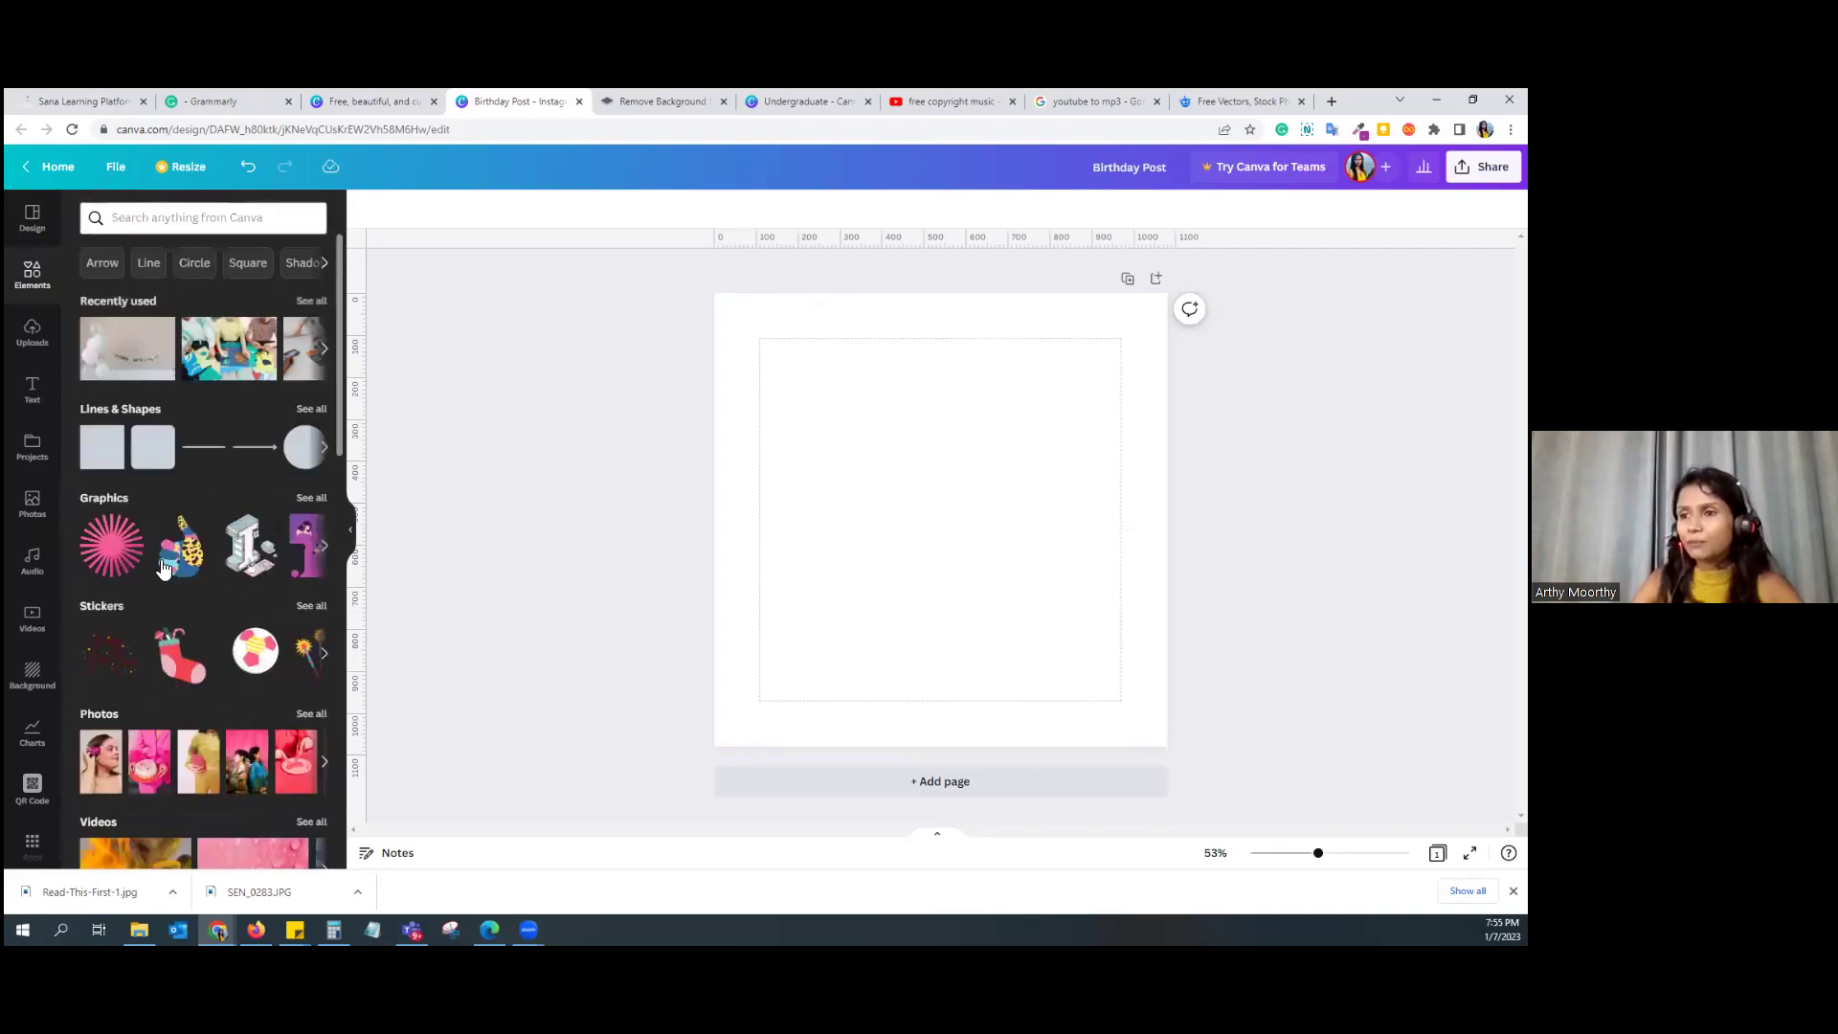
Step: Browse the Elements graphics, charts, frames and collections, then view the Uploads library
scroll(144, 479, down, 2)
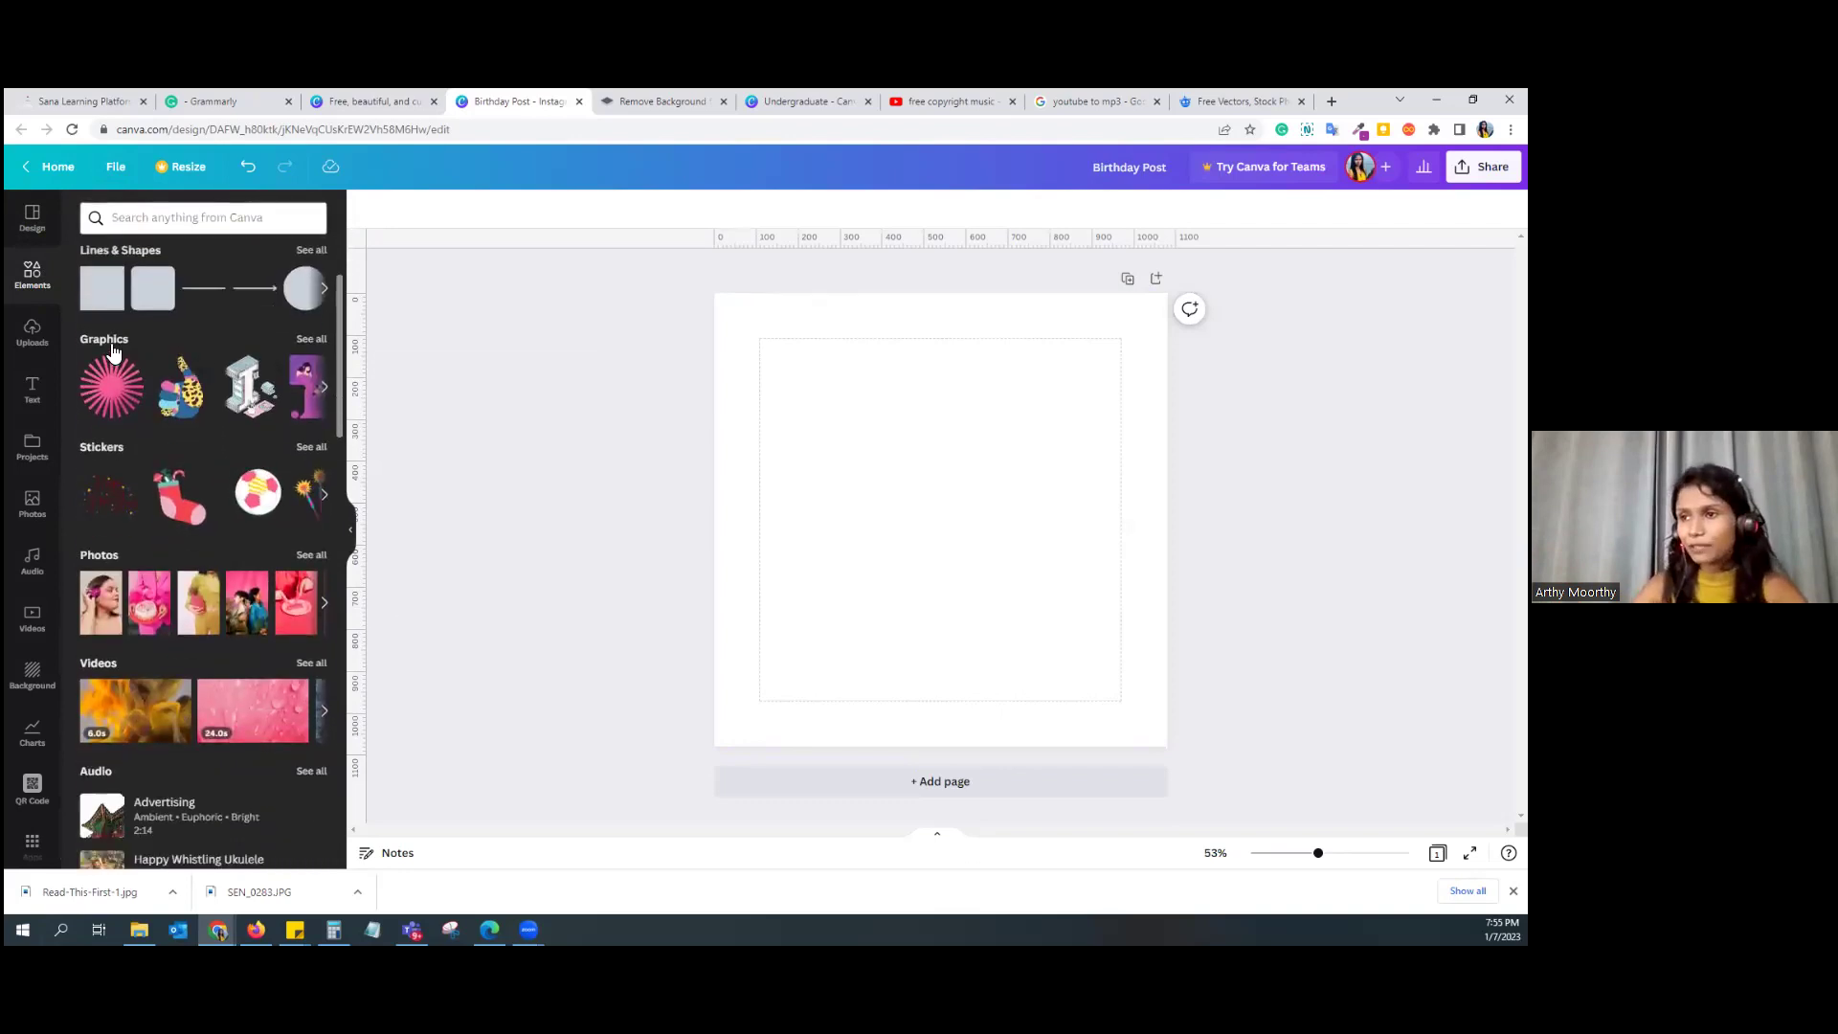
scroll(178, 579, down, 2)
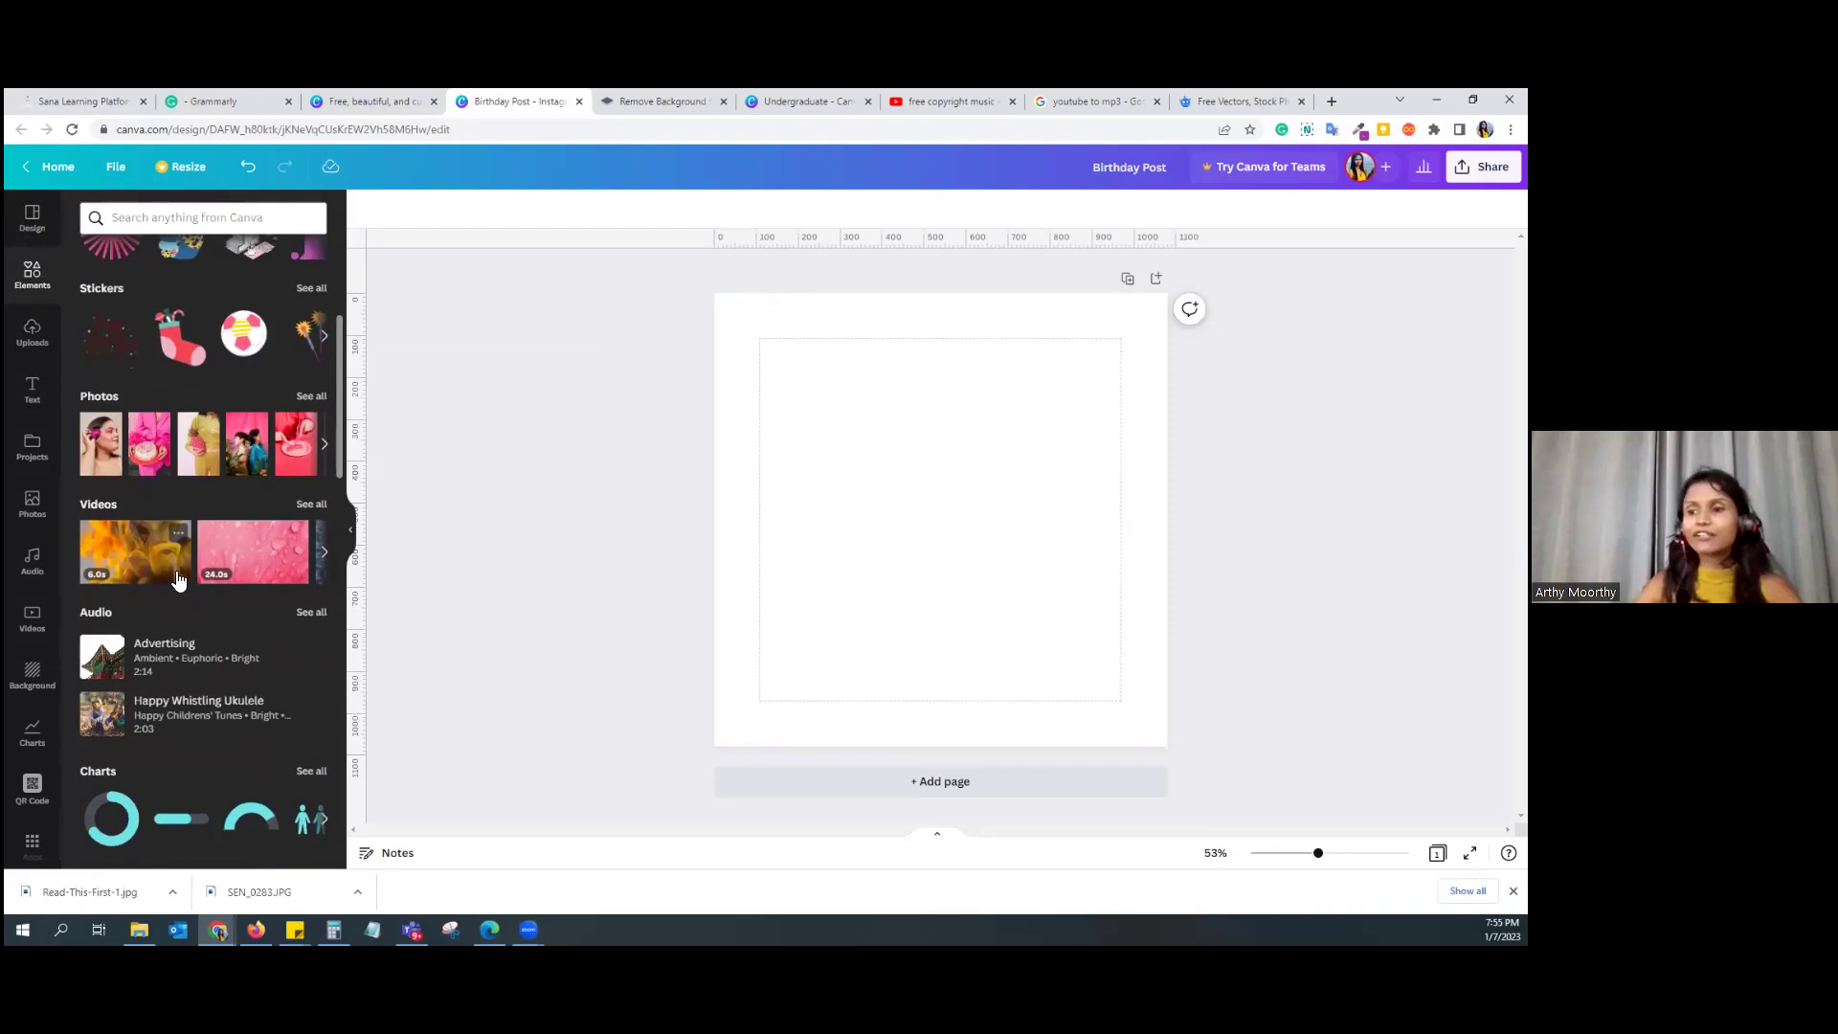
scroll(168, 613, down, 3)
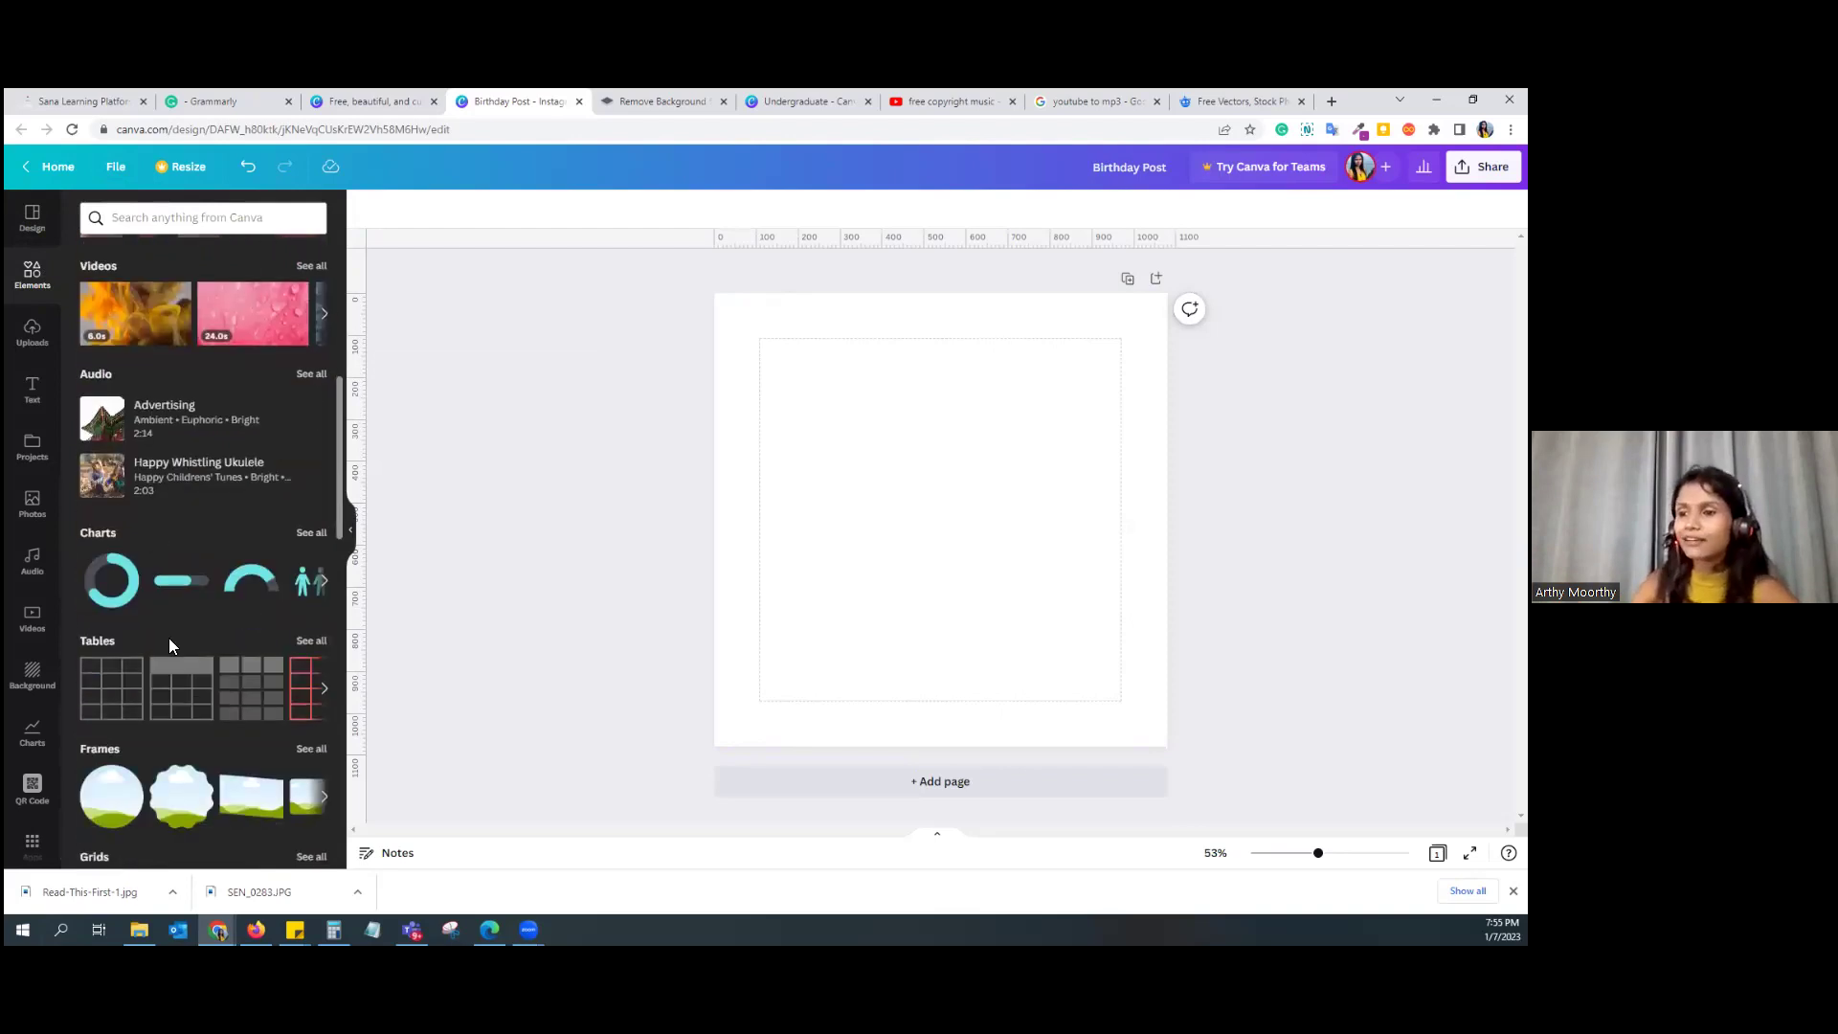
scroll(299, 686, down, 3)
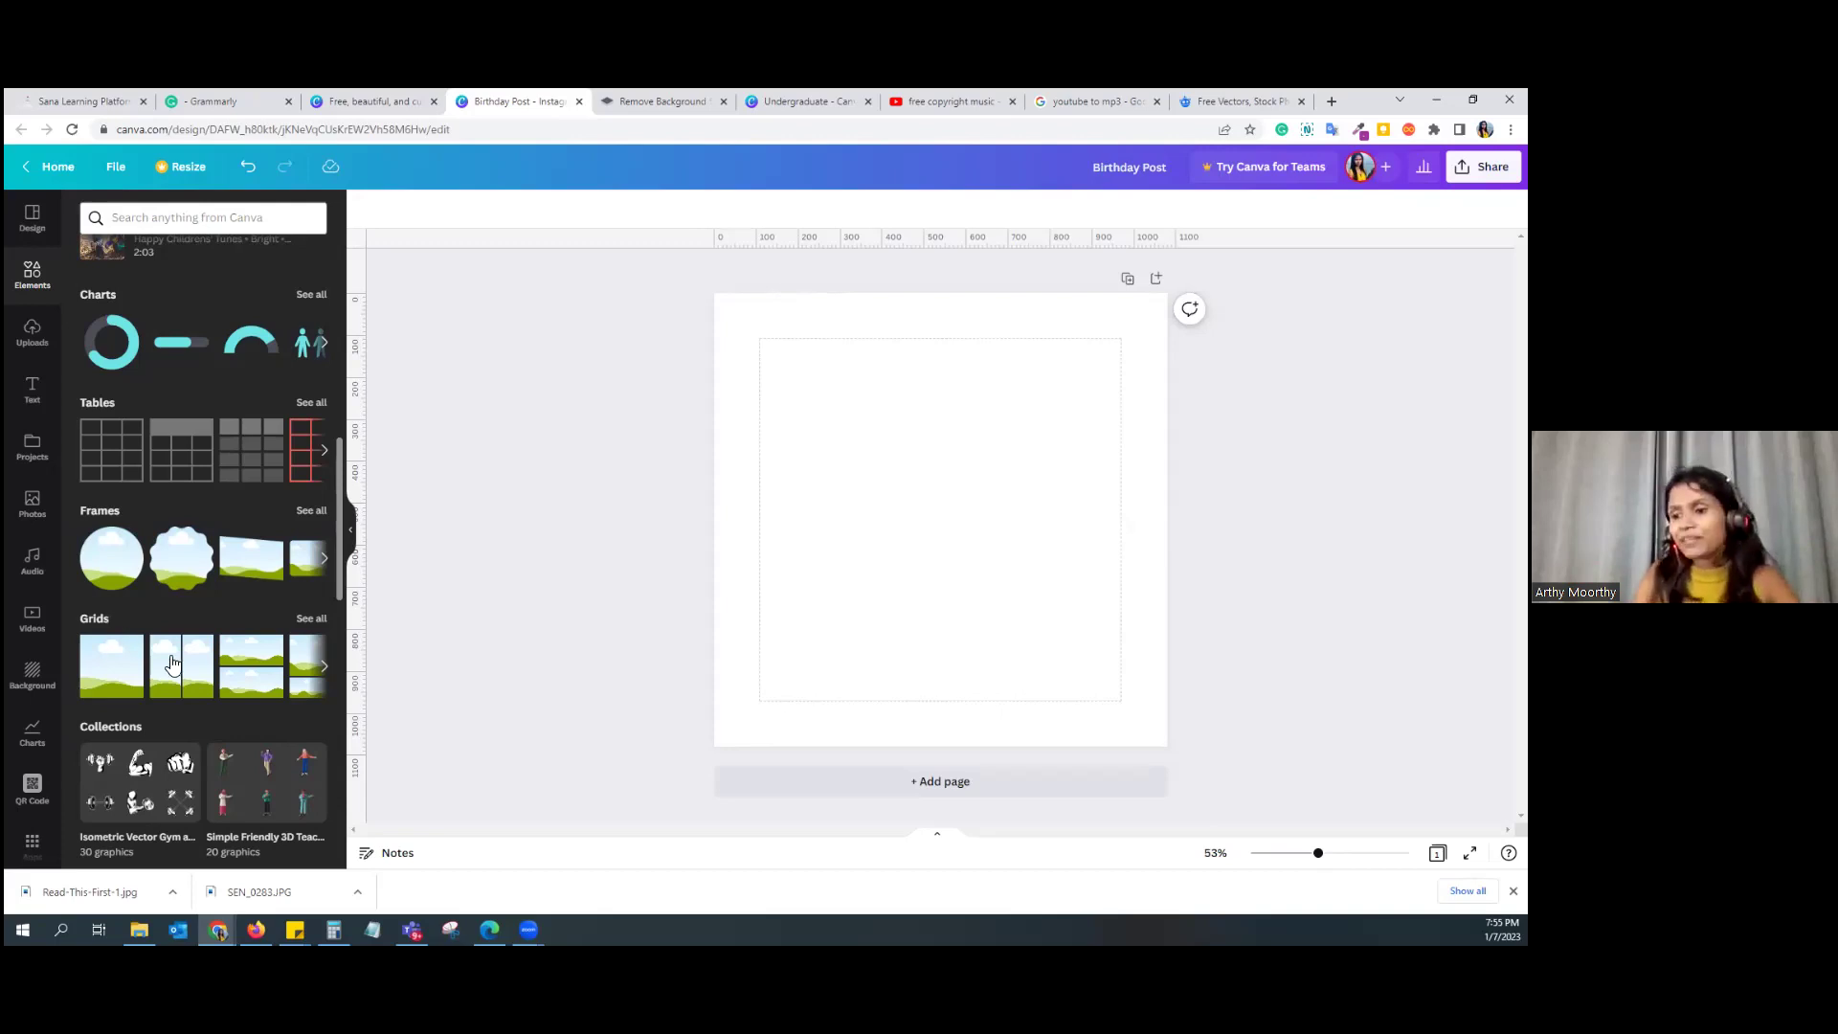
scroll(172, 670, down, 10)
scroll(227, 699, down, 8)
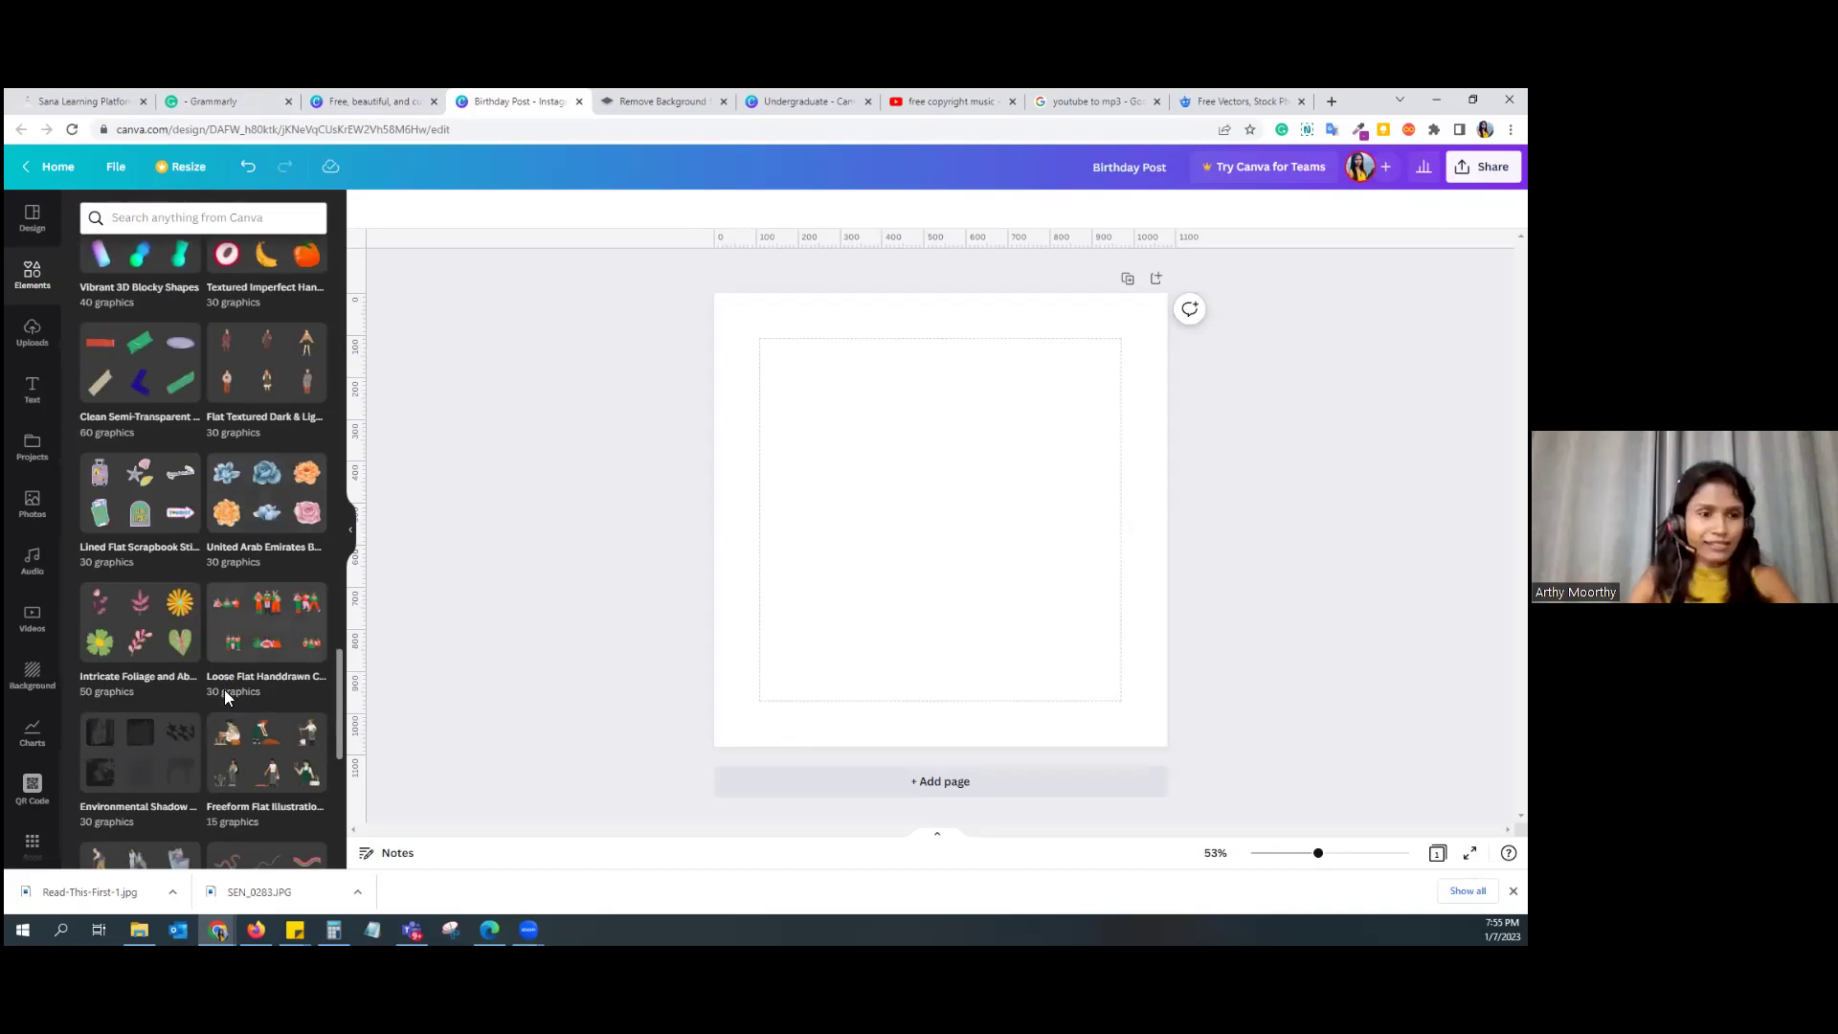
click(32, 358)
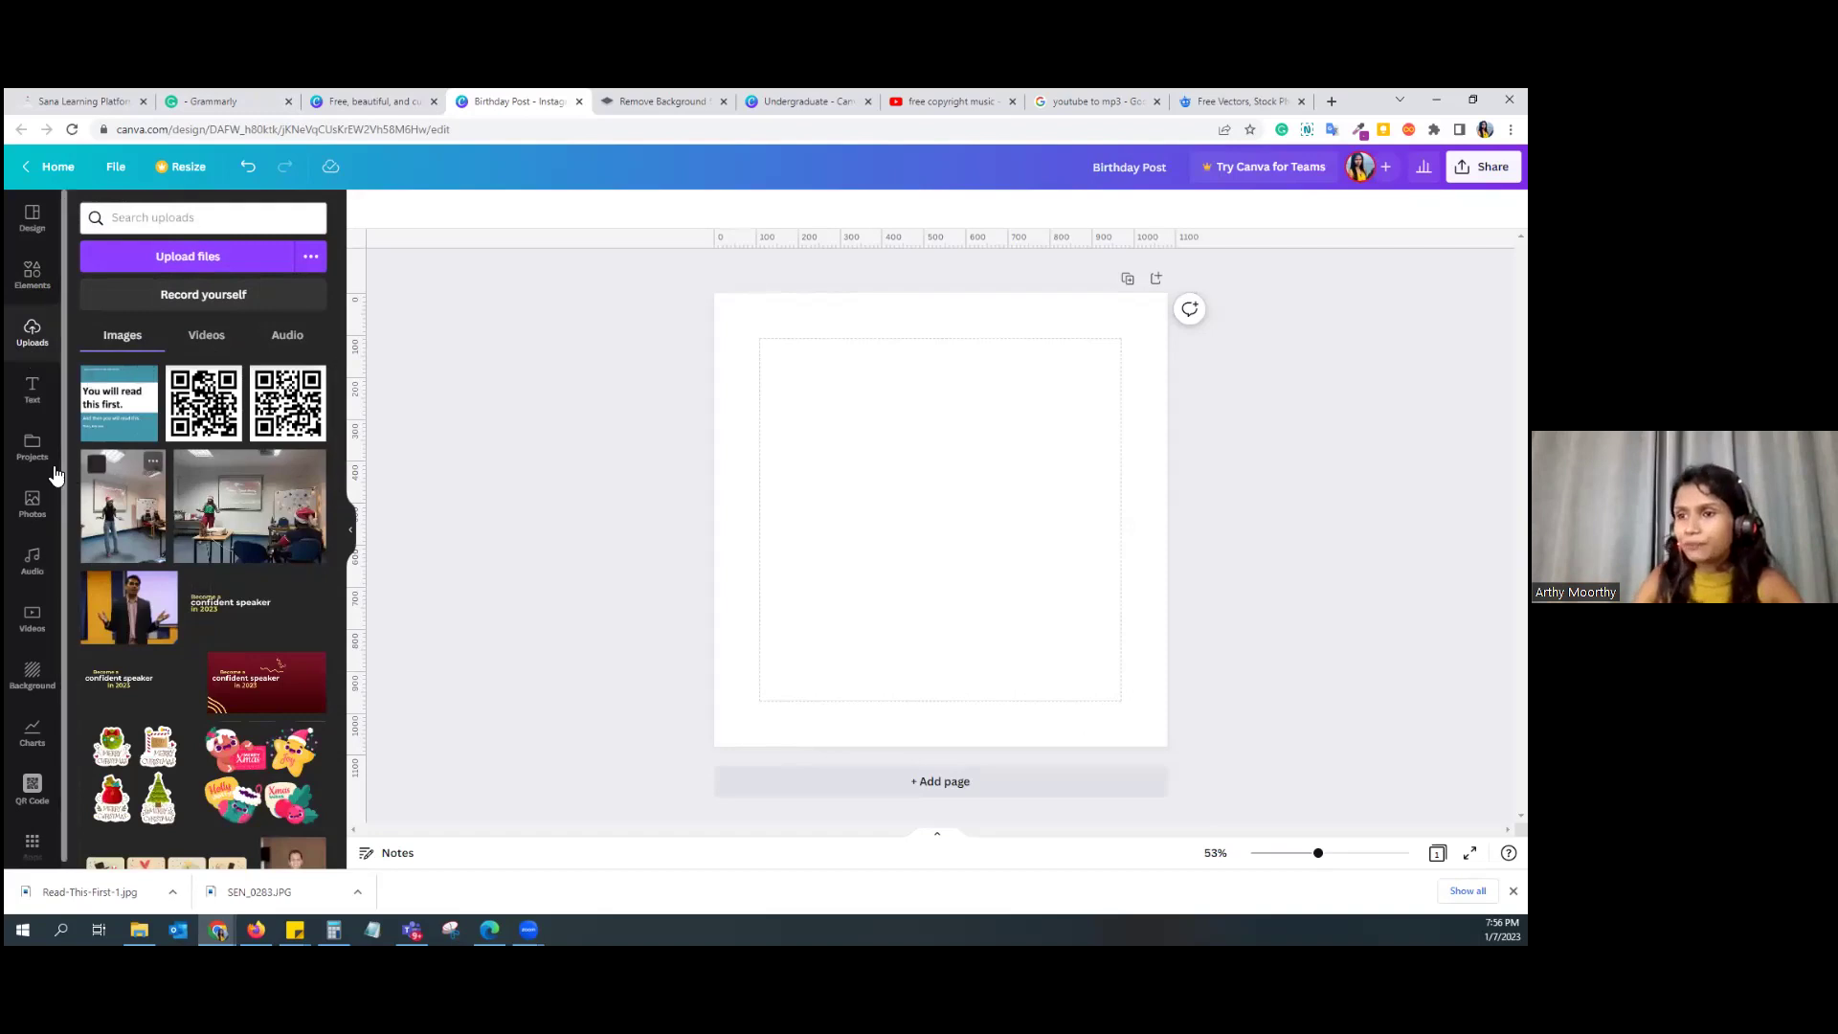
Step: Add a centred 'Add a heading' text box in Canva Sans, size 78
click(38, 400)
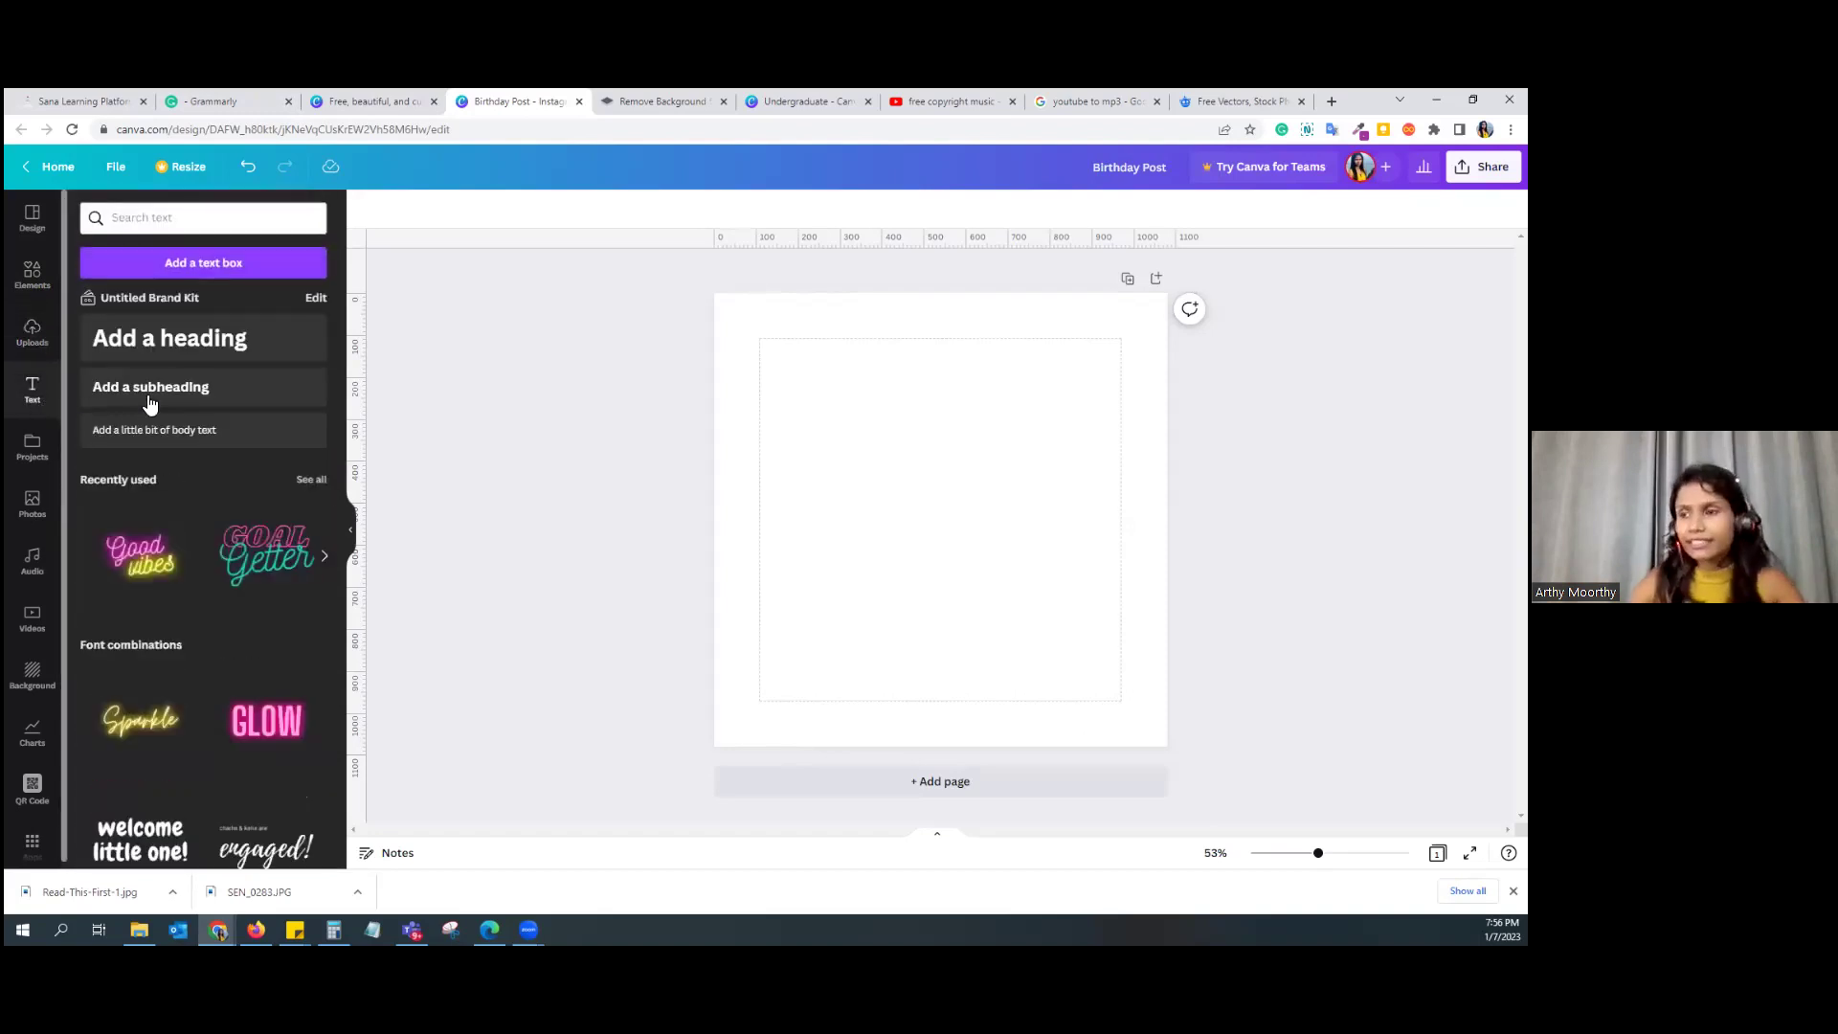
click(209, 350)
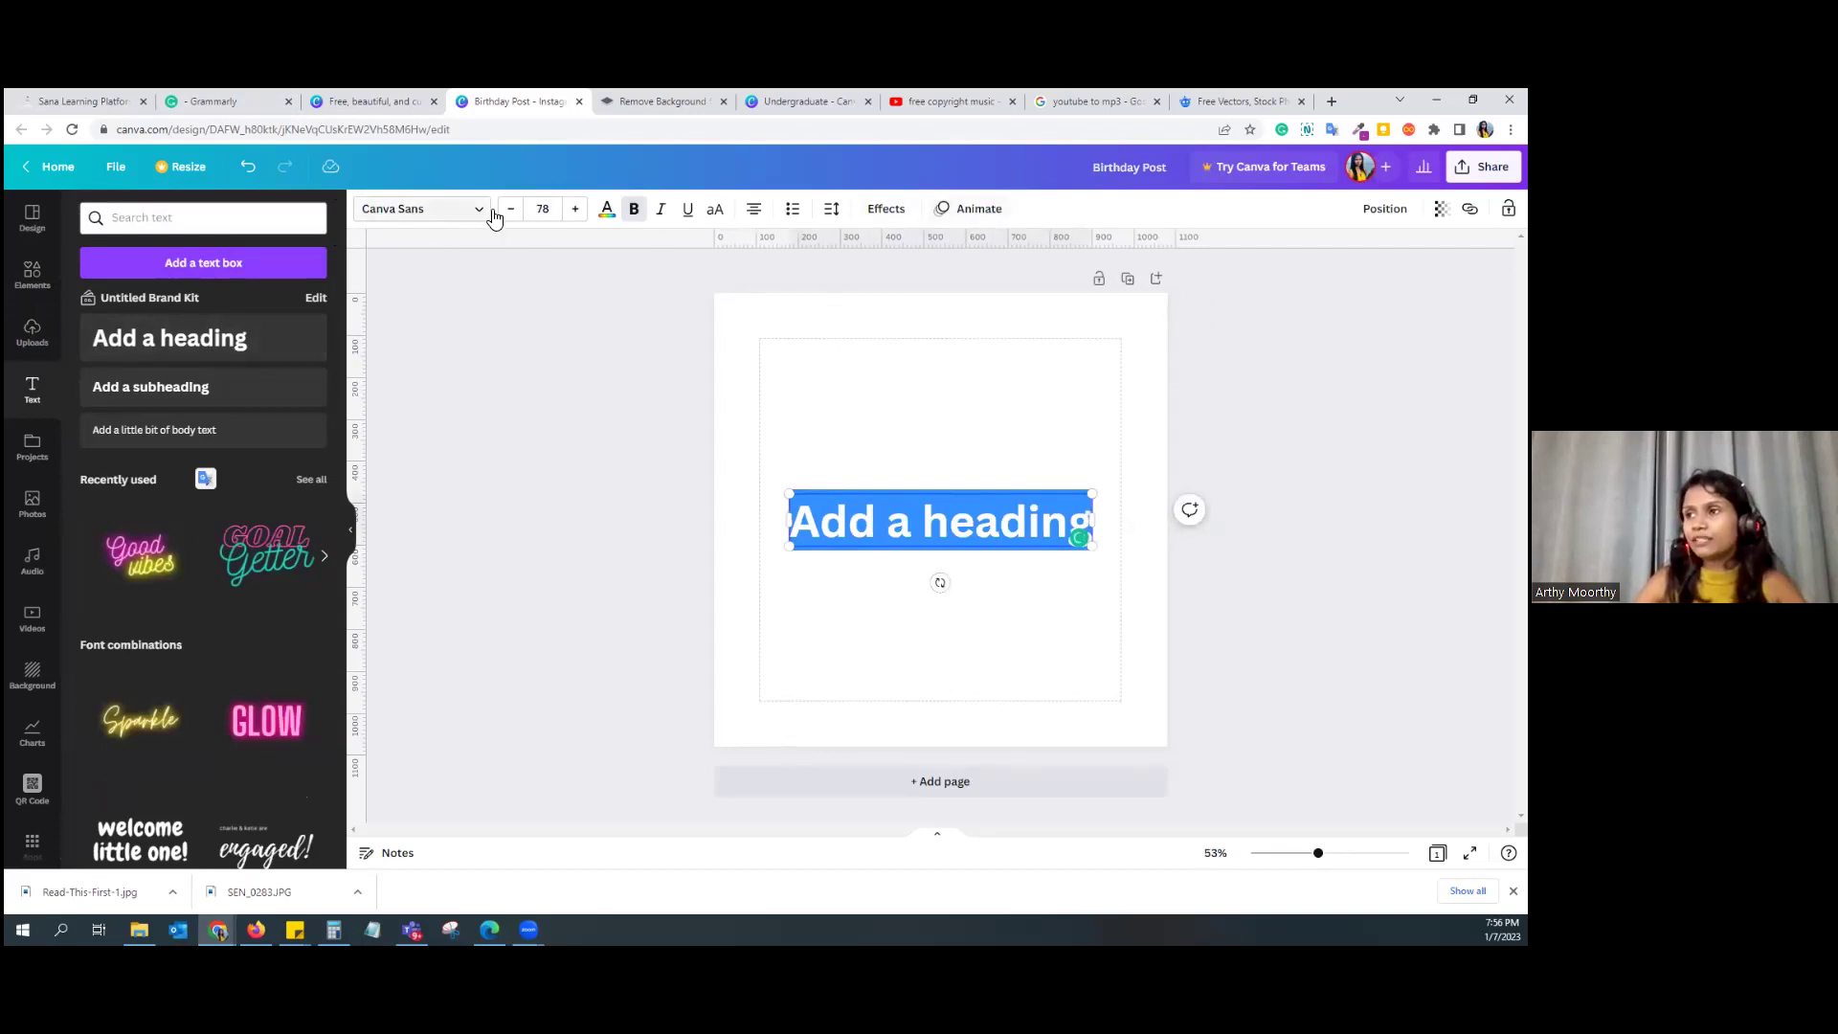
click(488, 215)
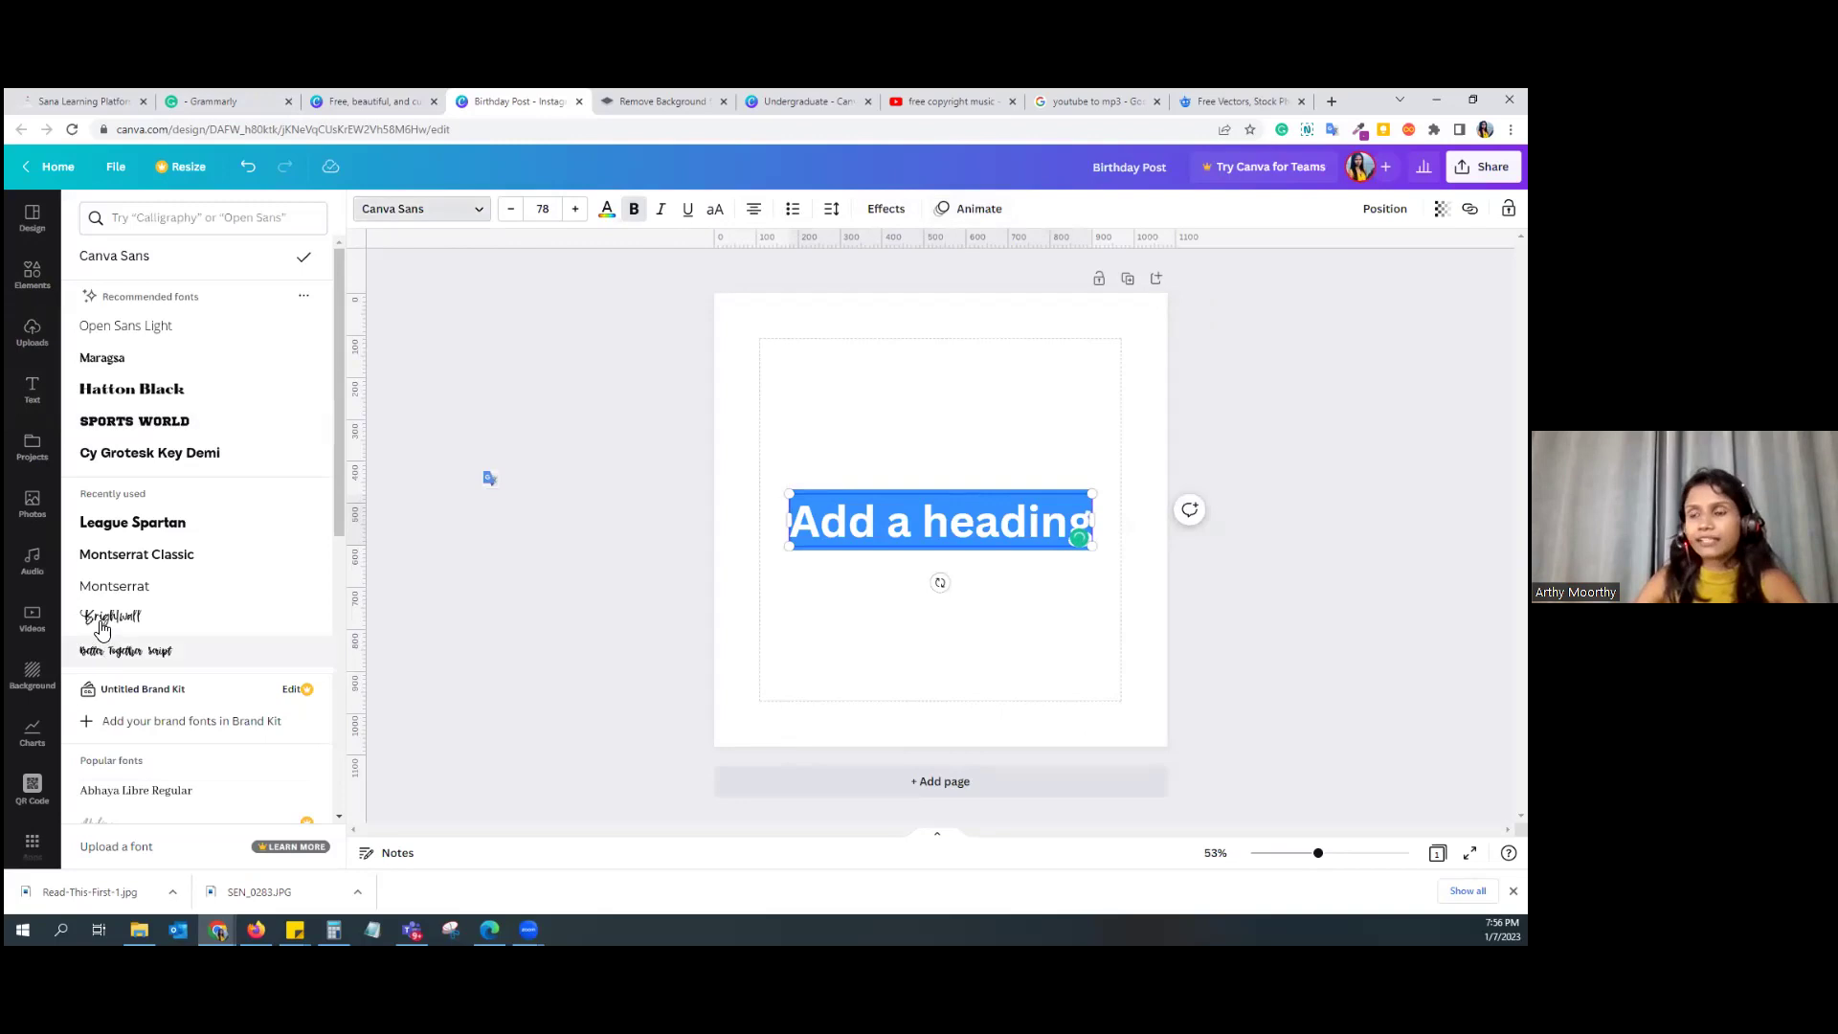
click(38, 412)
scroll(230, 746, down, 3)
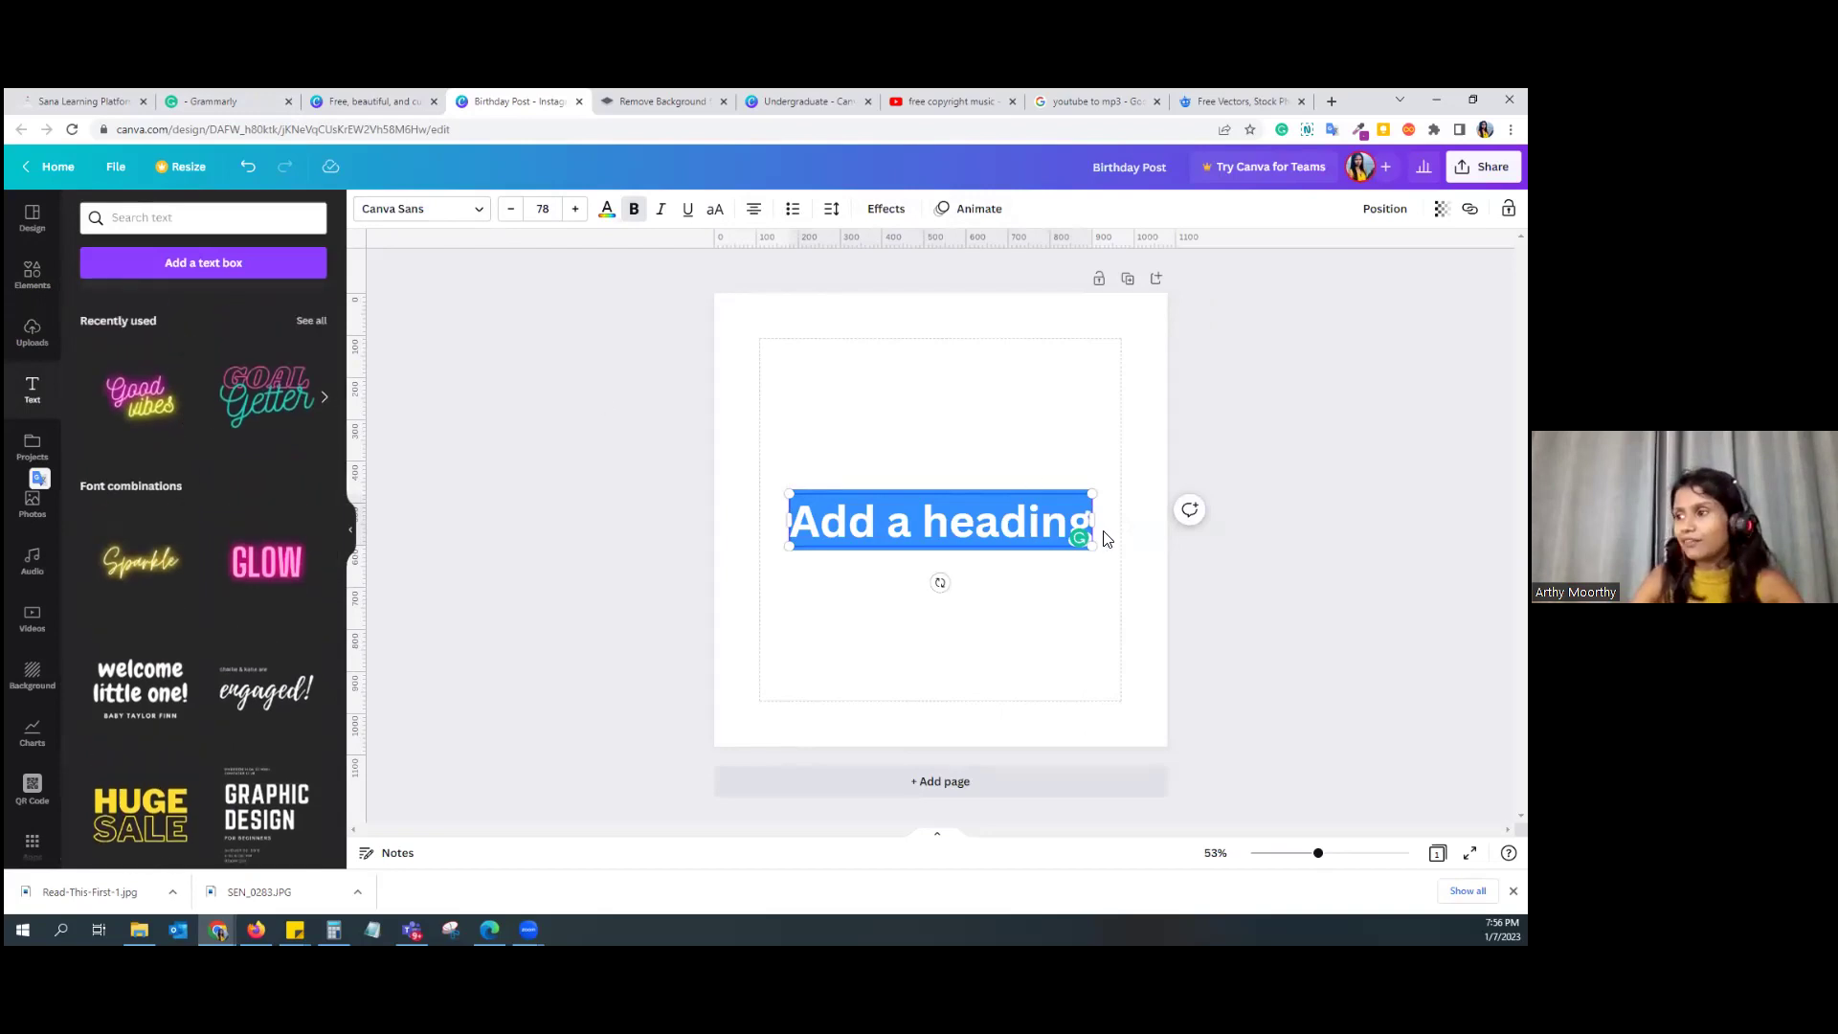
Step: Replace the heading with the neon Good vibes combination near the top, changing 'Good' to 'Happy'
click(124, 397)
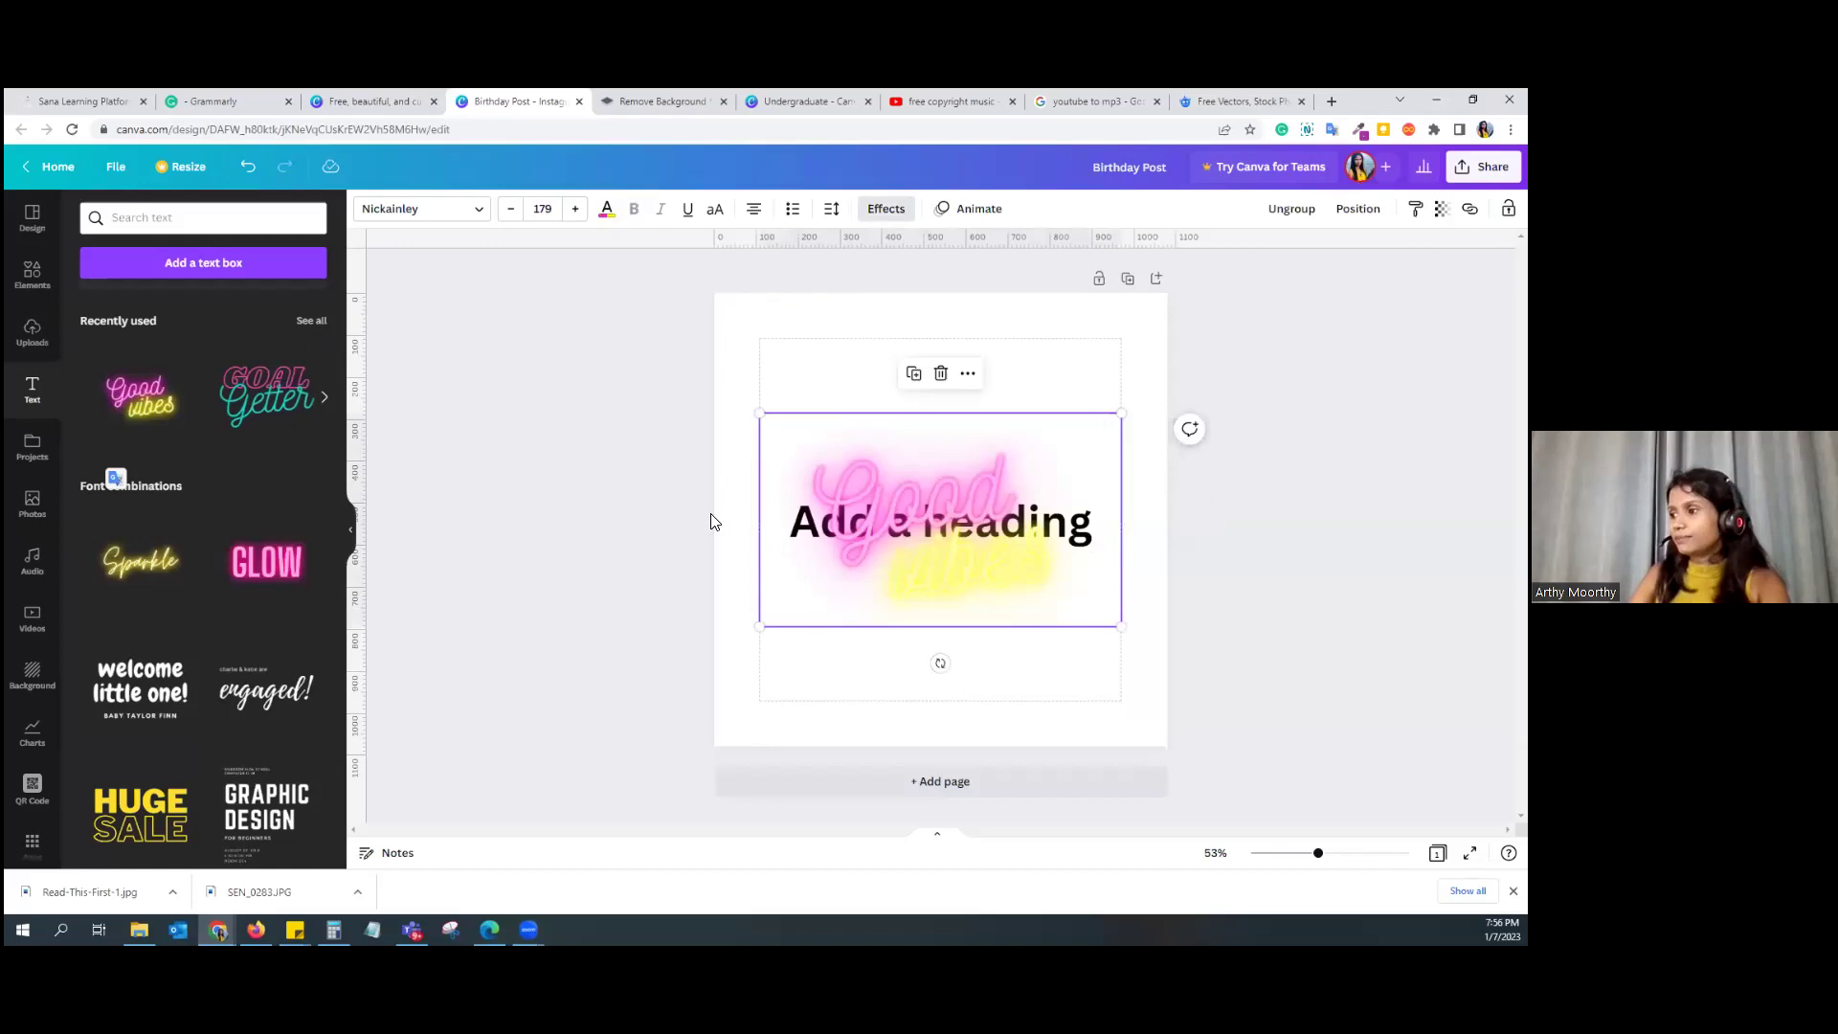
drag(816, 517, 830, 398)
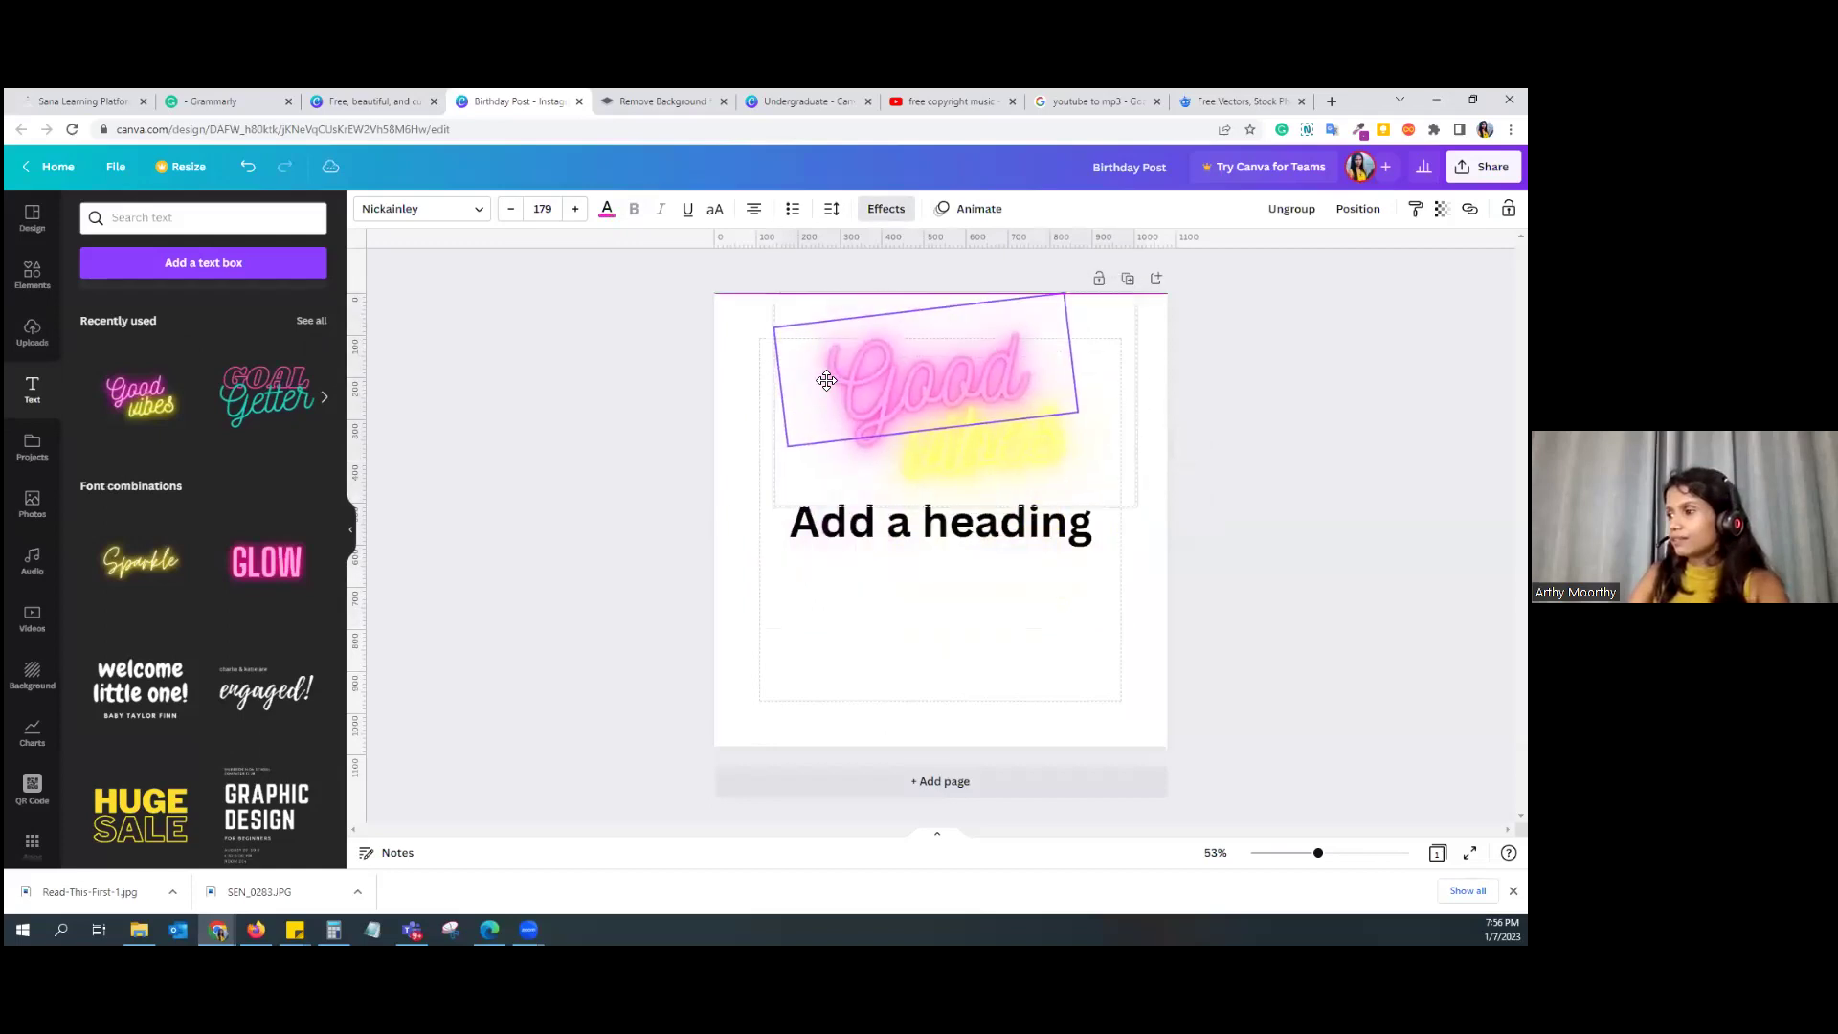
click(868, 552)
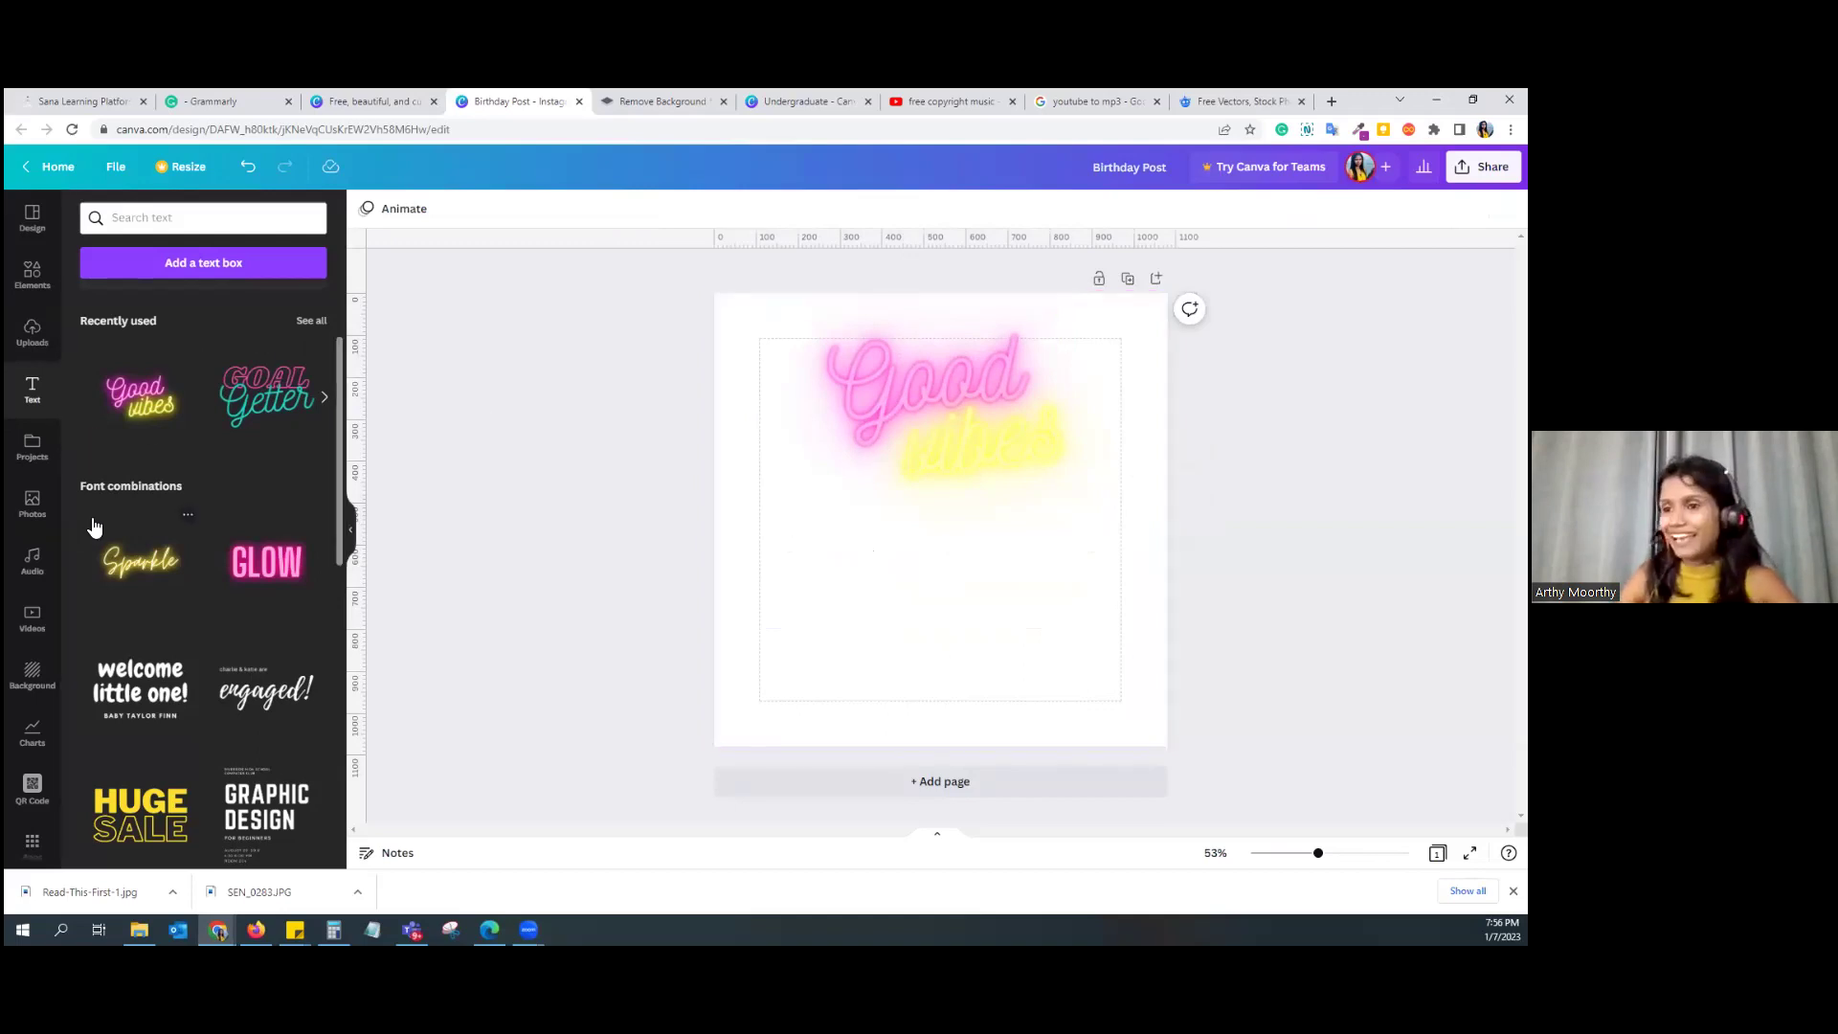
click(996, 463)
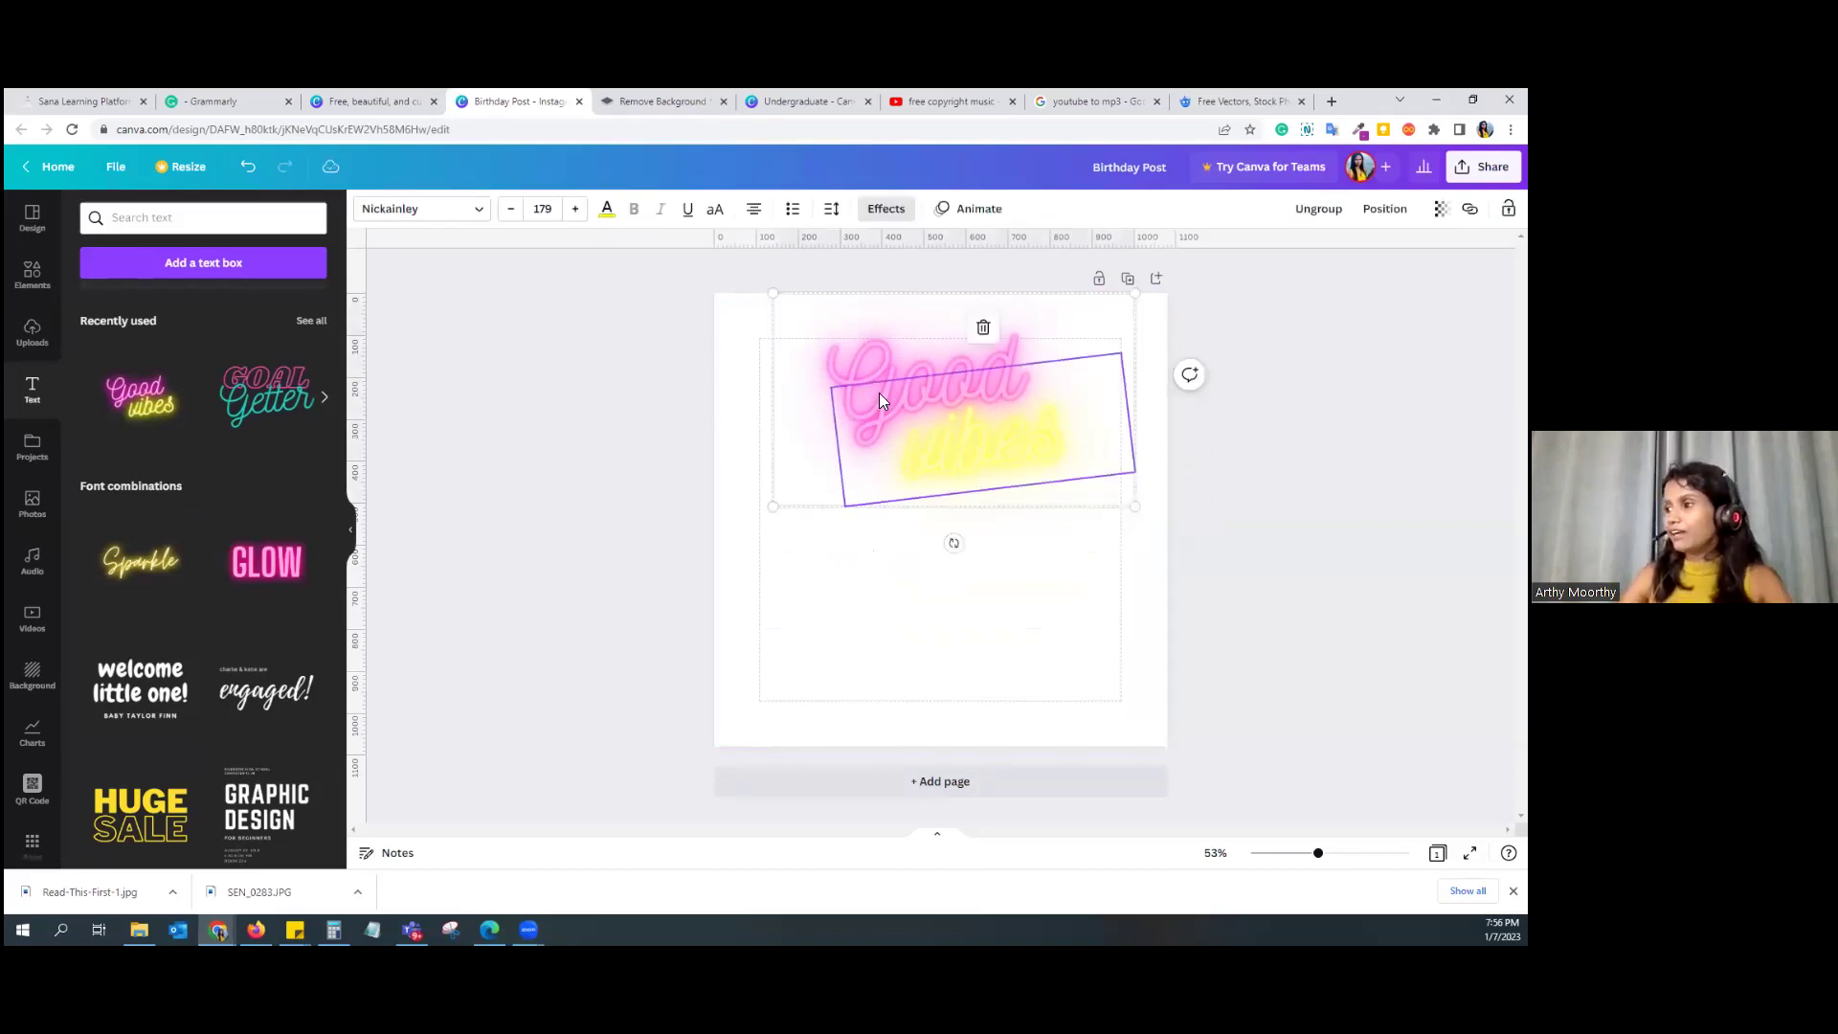
double_click(852, 380)
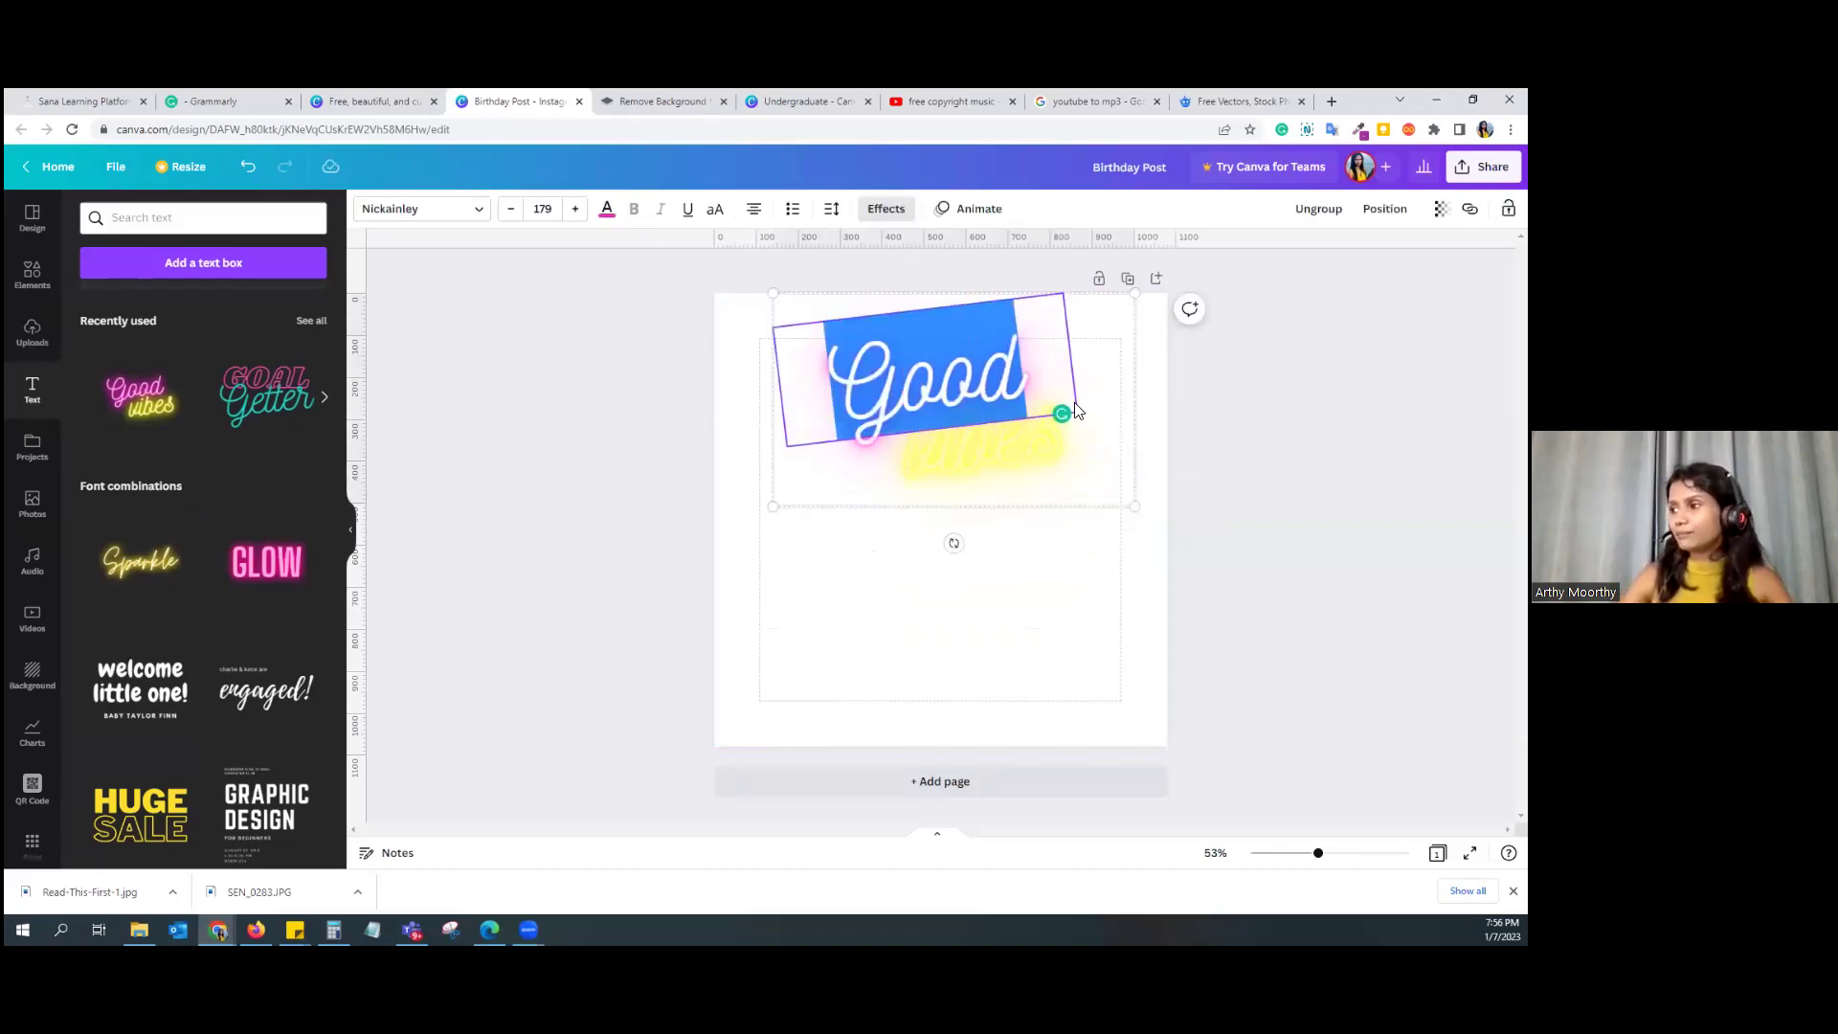
text(Happy)
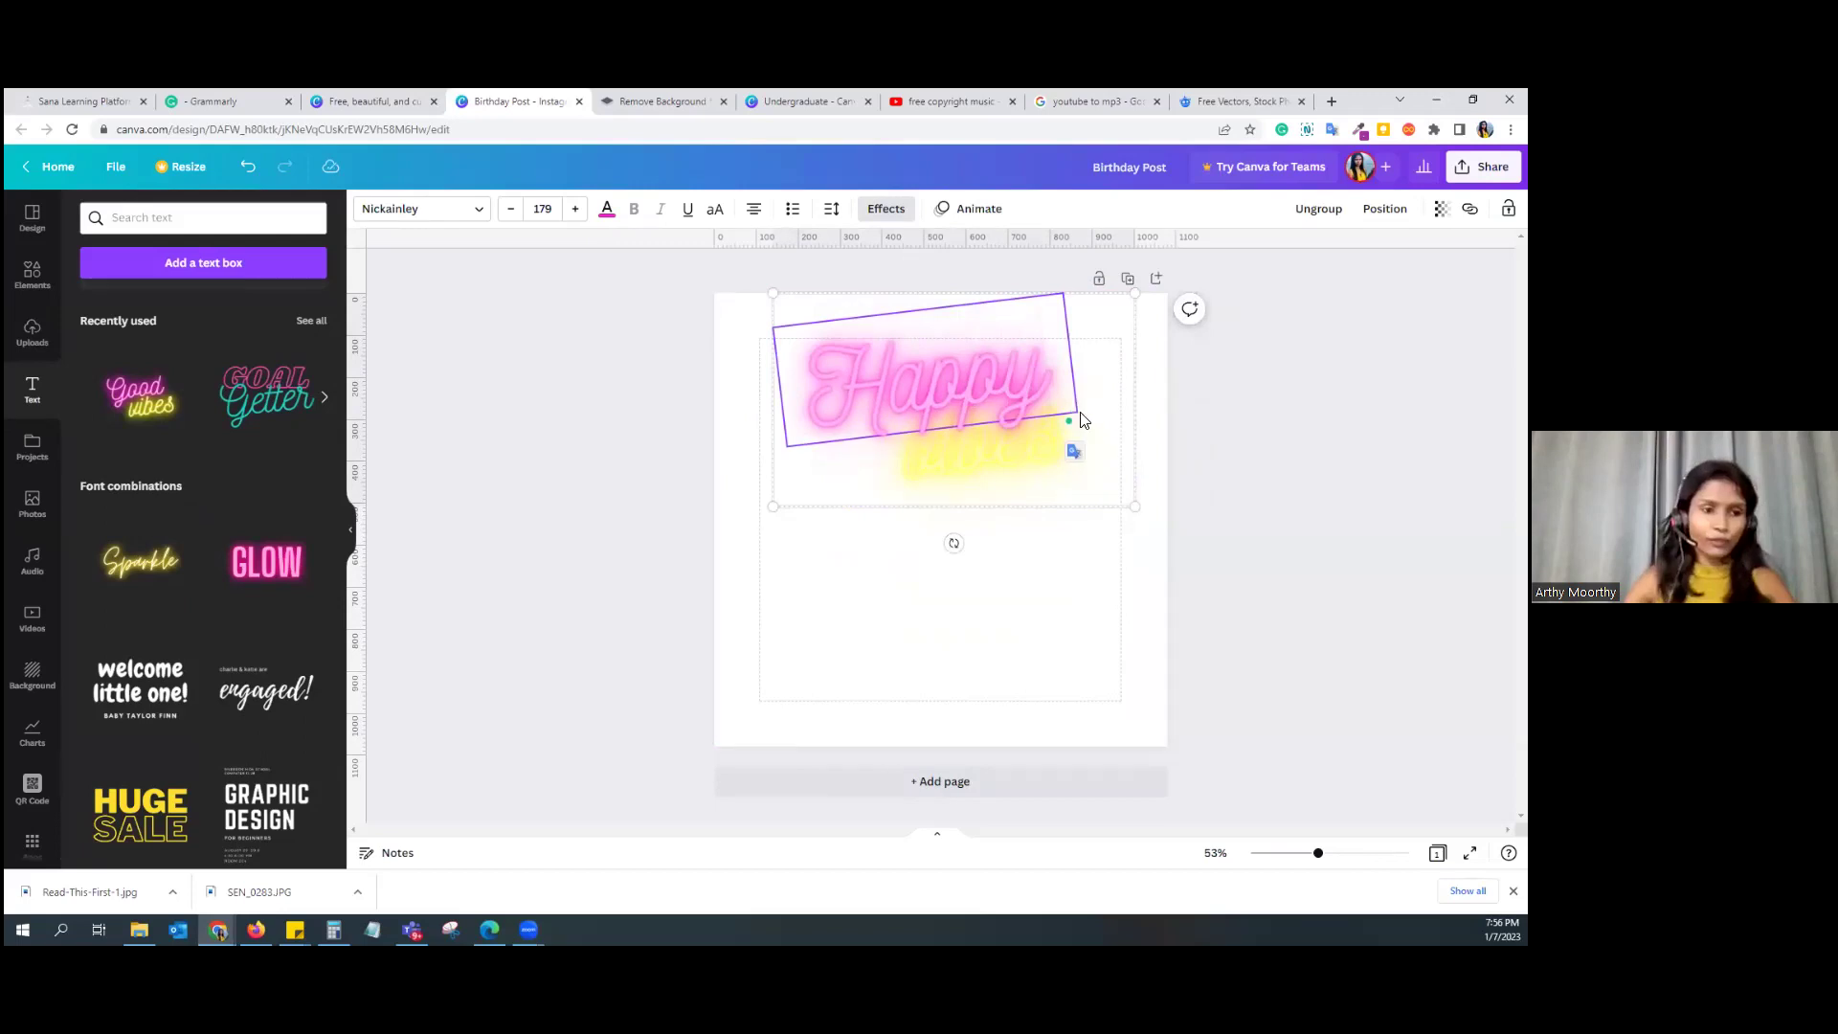
click(38, 507)
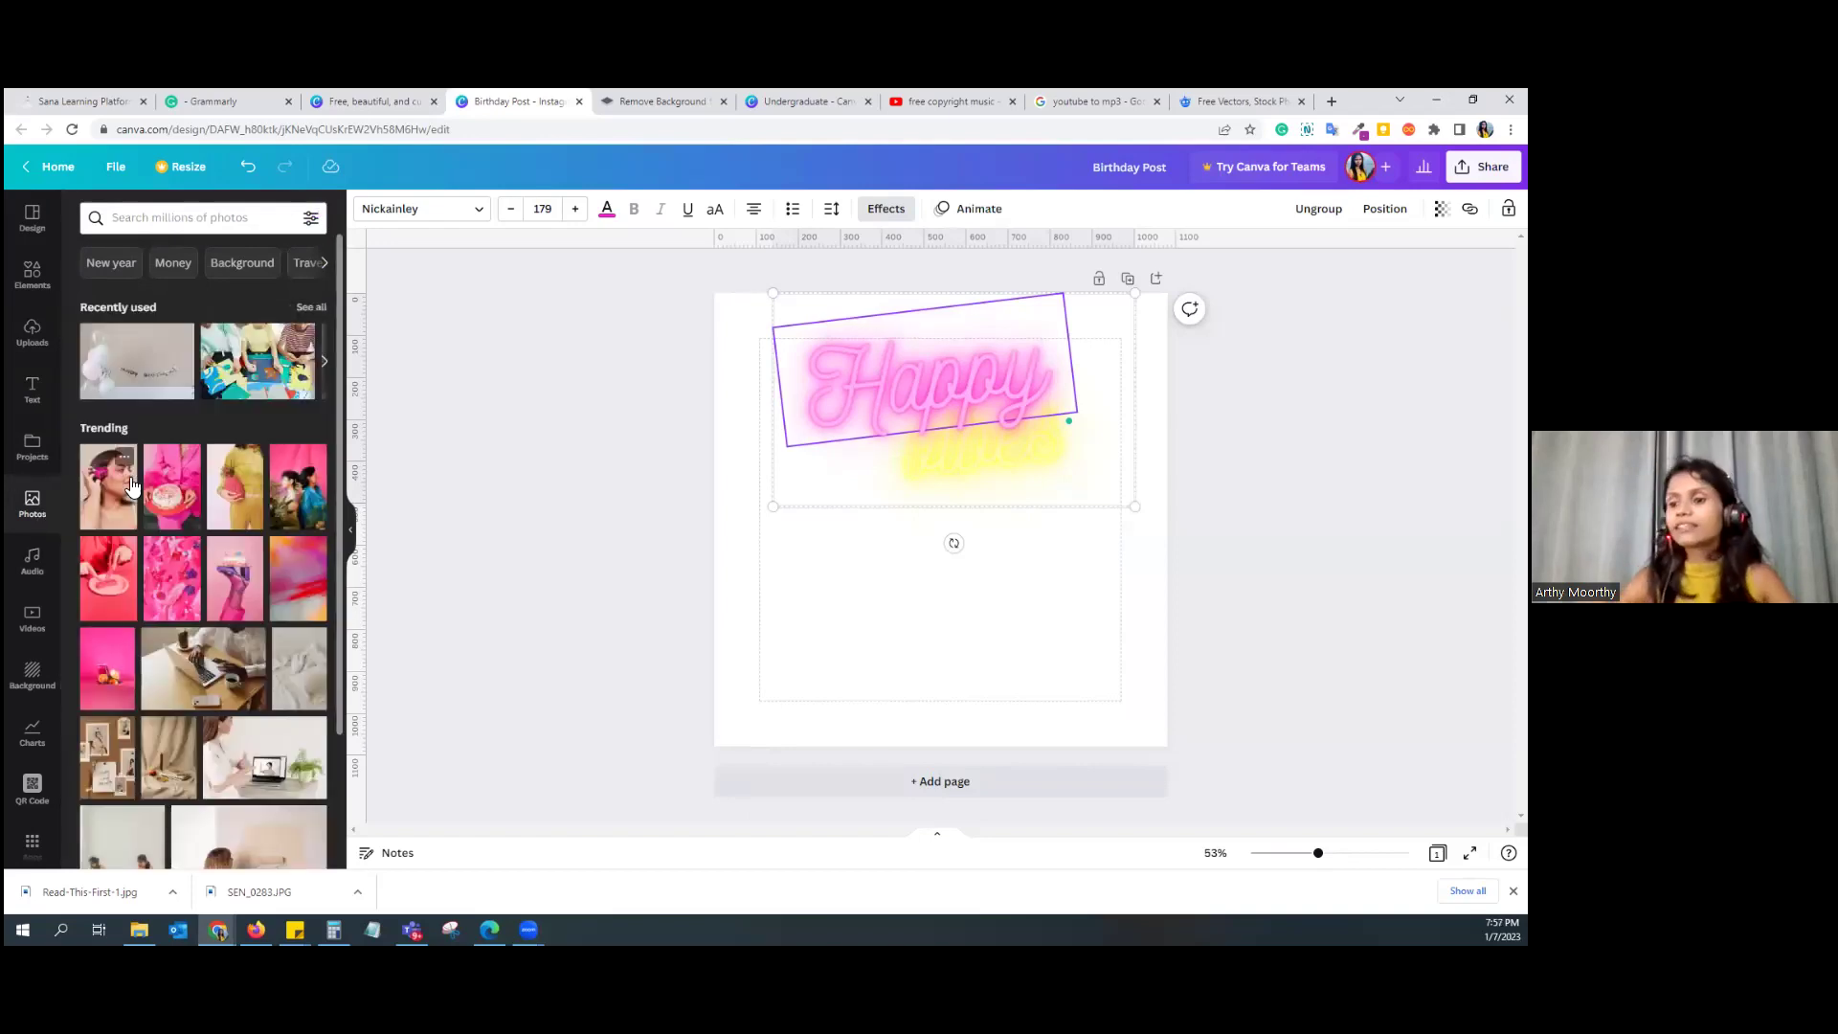
Step: Search the stock photos for 'laptop'
scroll(192, 287, down, 1)
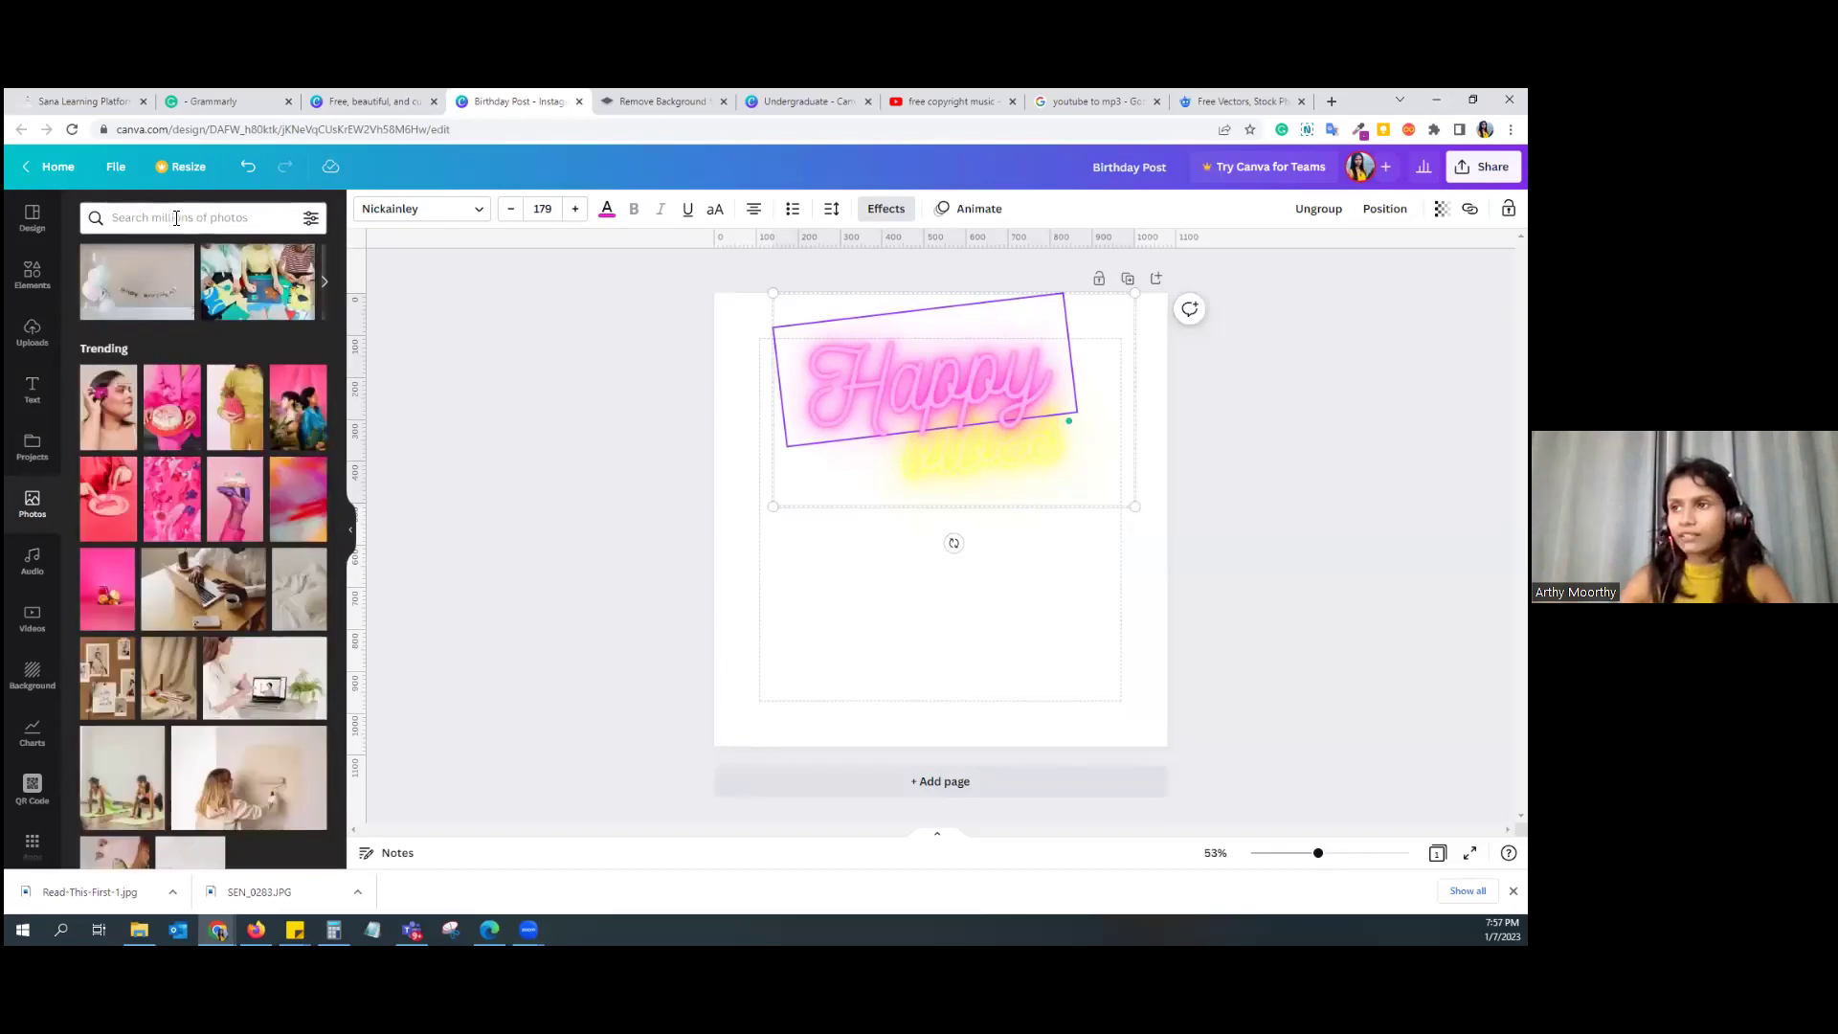
click(176, 219)
text(laptop)
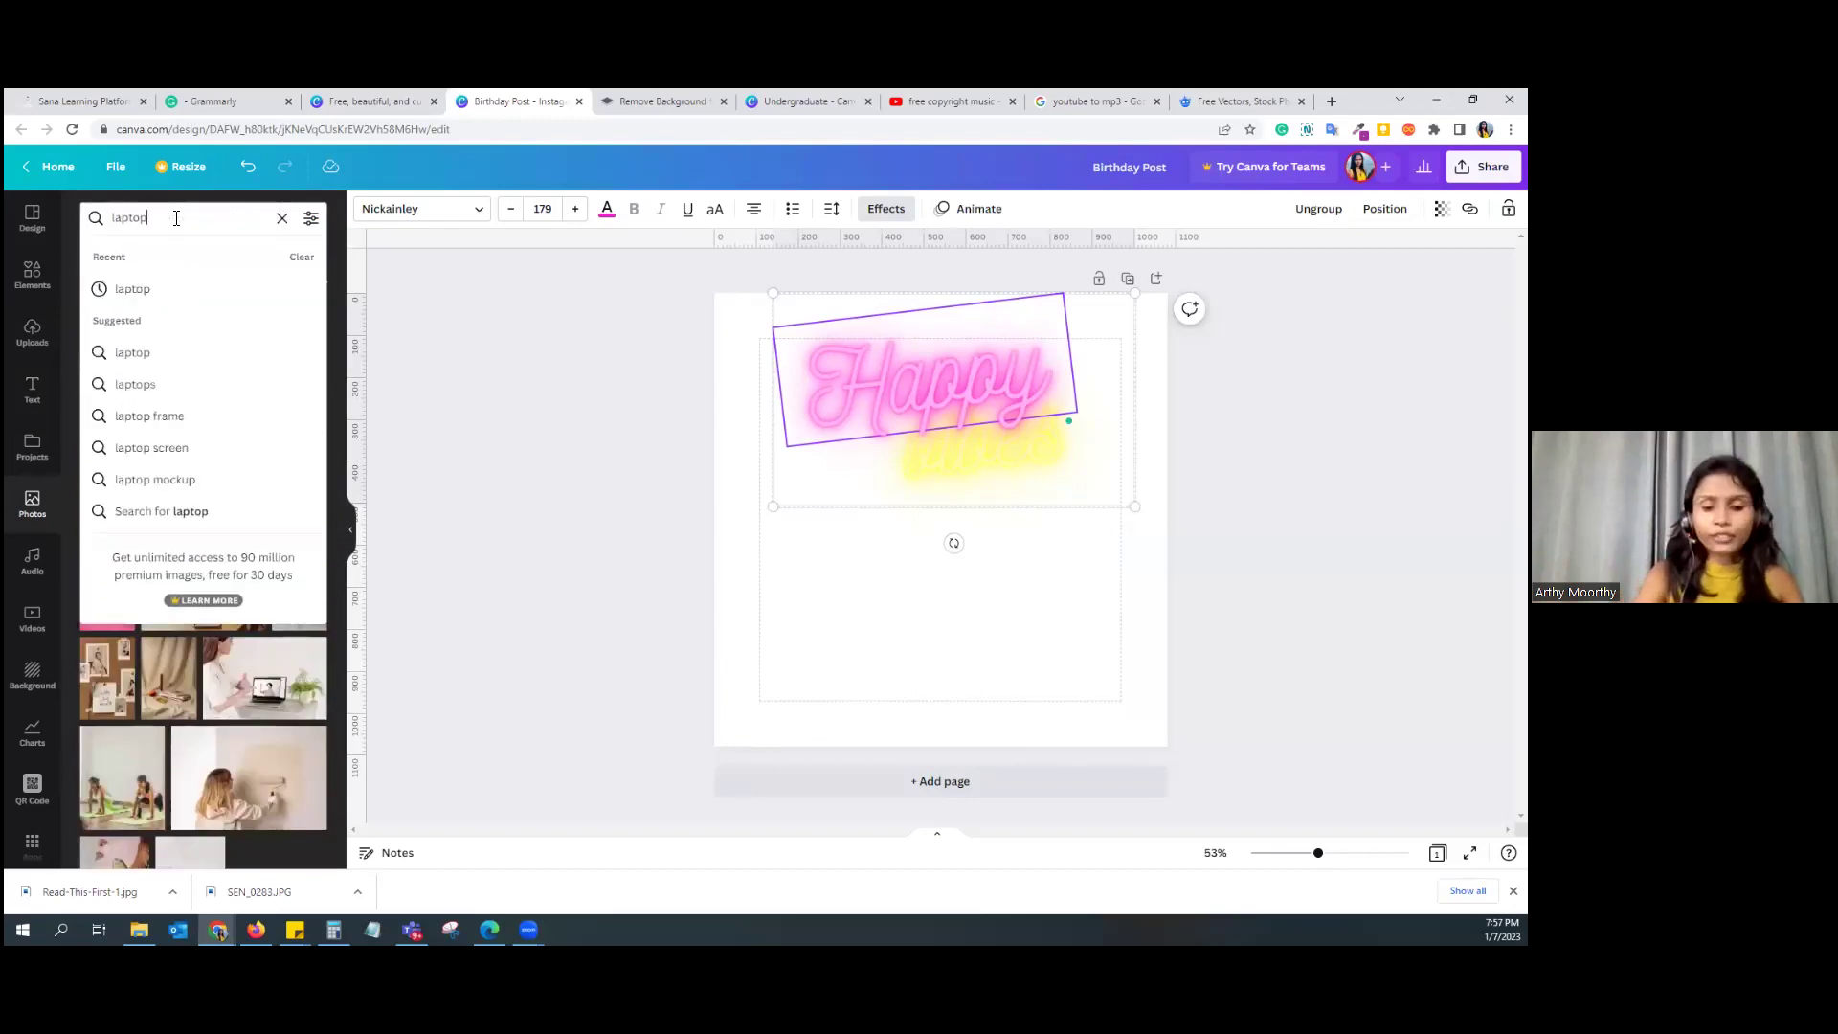
key(Return)
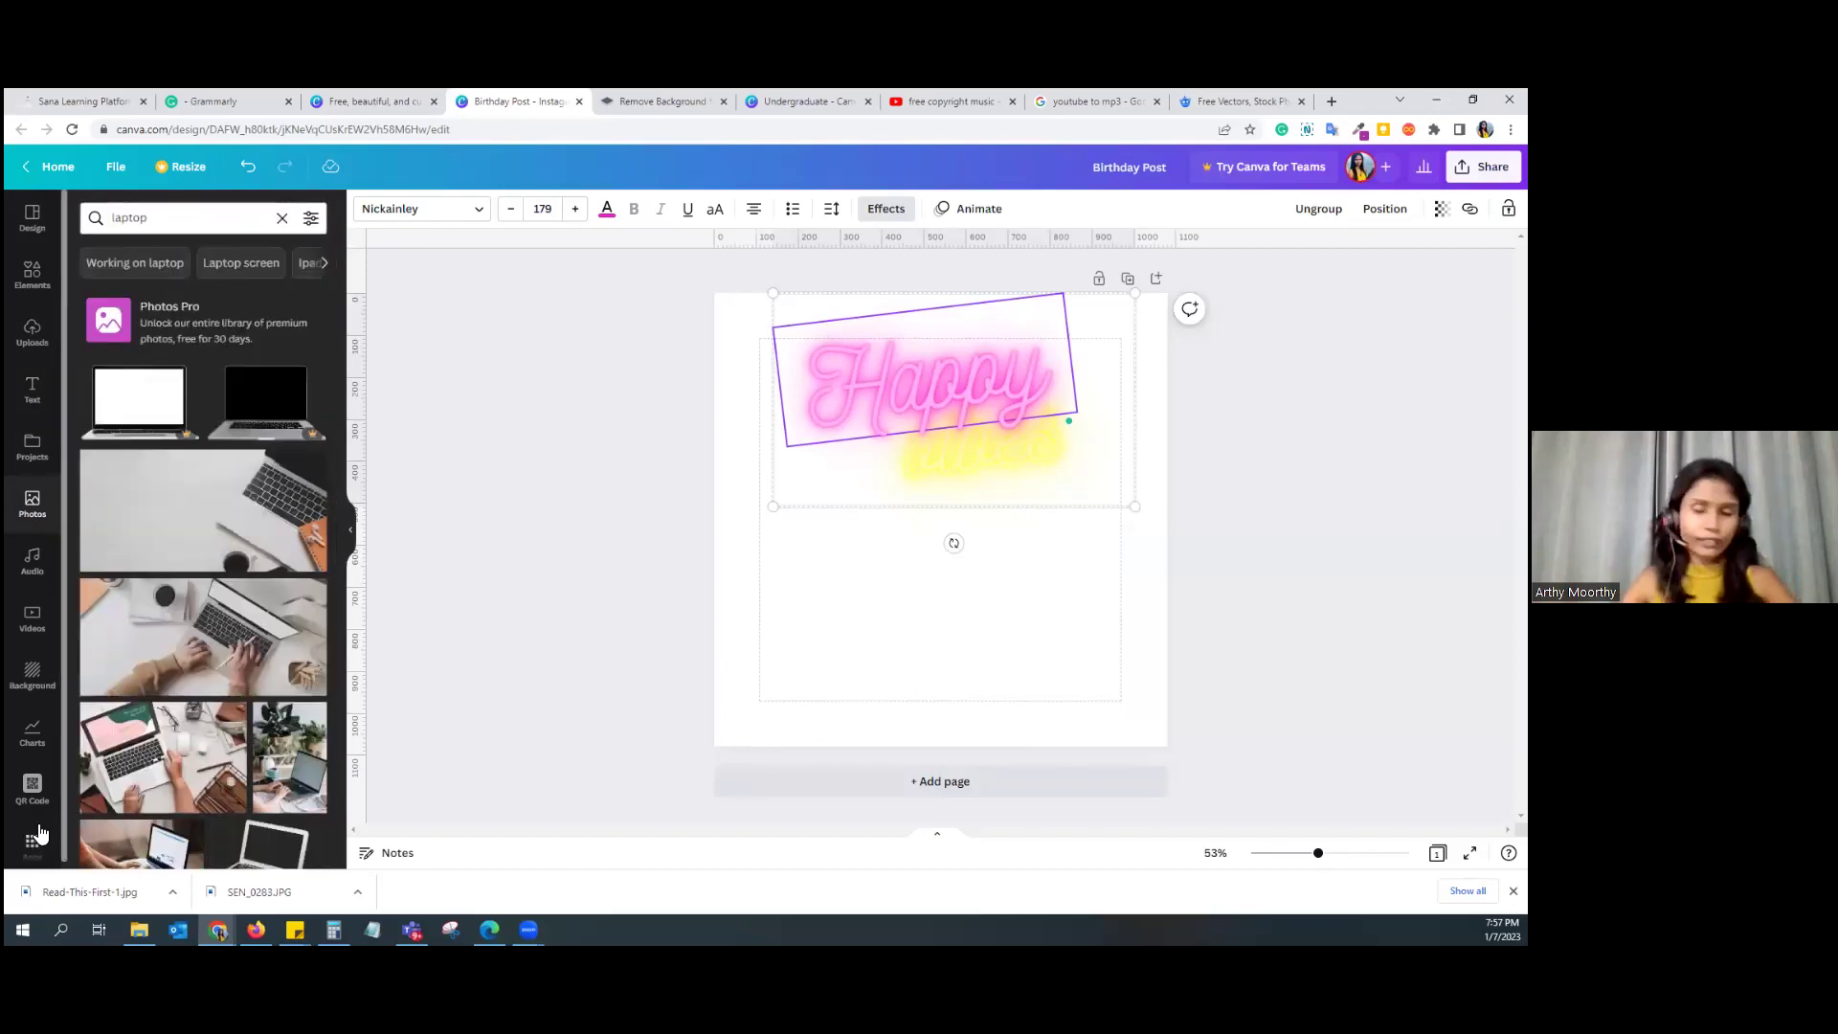
Step: Browse the audio tracks, then view the stock video library
click(34, 558)
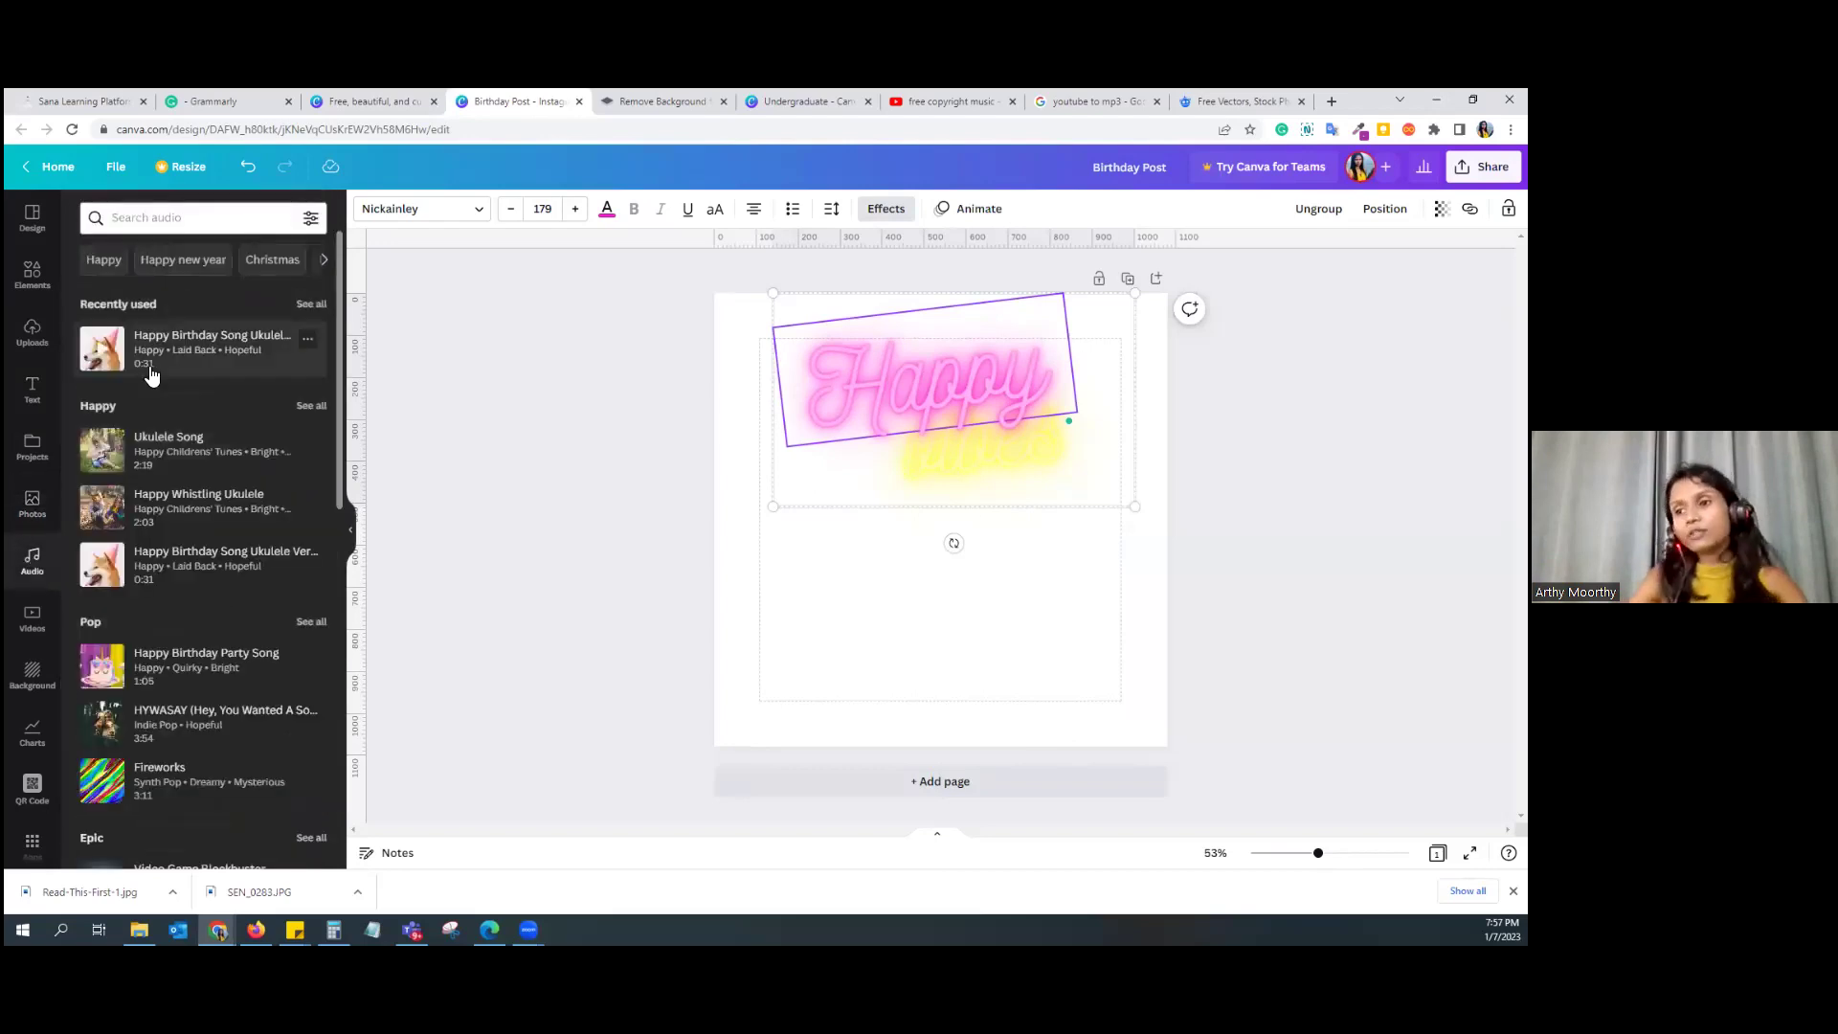
scroll(234, 616, down, 3)
scroll(229, 644, up, 3)
scroll(234, 643, down, 10)
scroll(227, 640, down, 4)
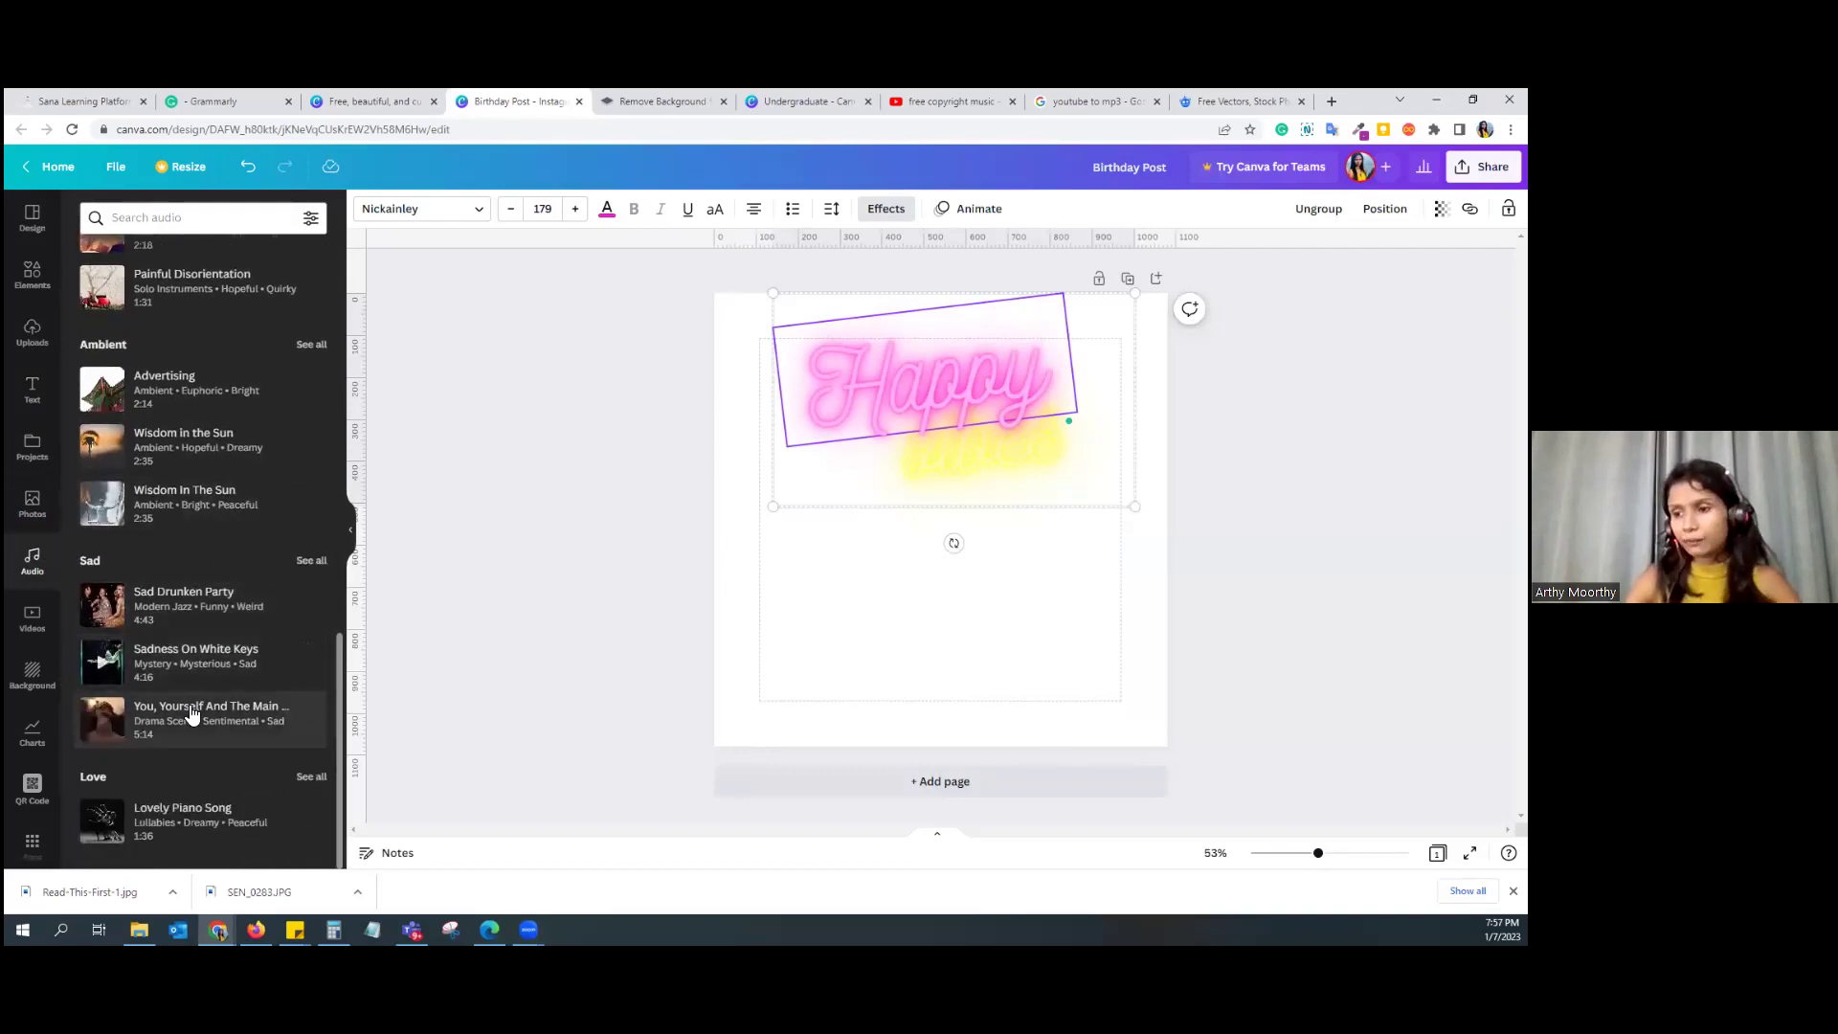
click(30, 639)
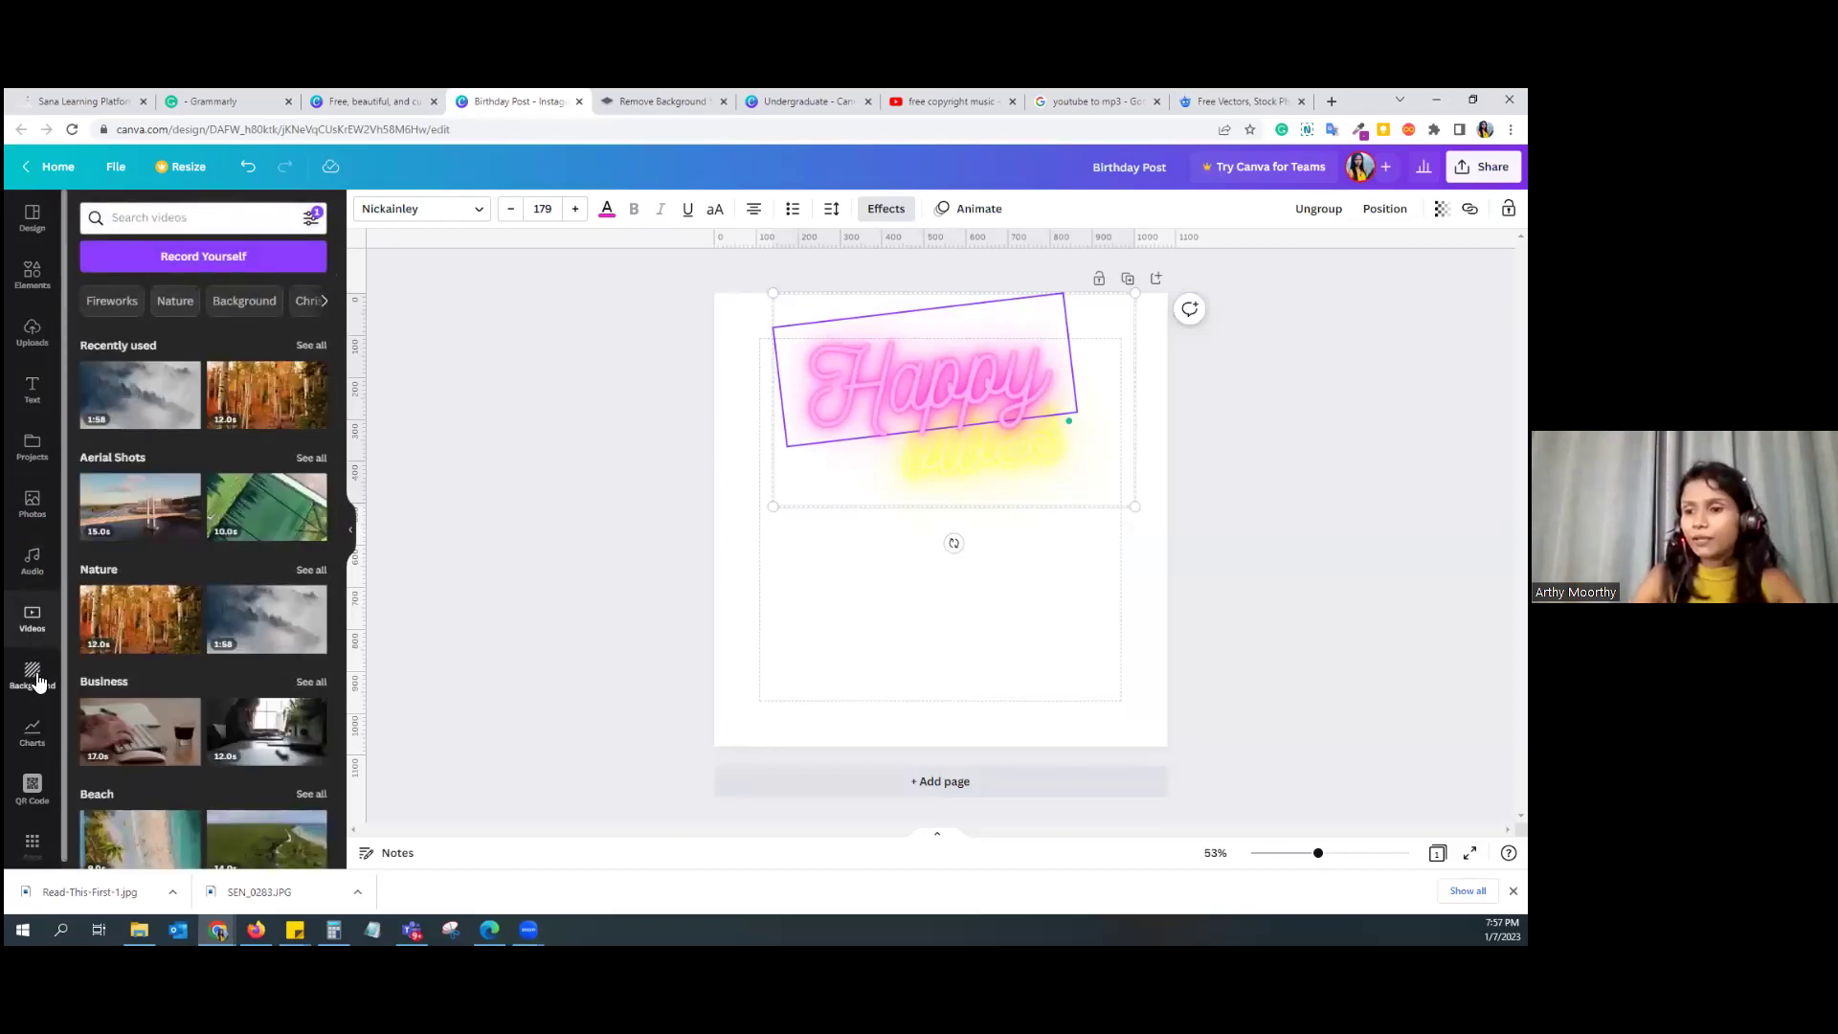
click(32, 675)
Step: Apply the black fireworks background behind the neon Happy vibes text
click(201, 472)
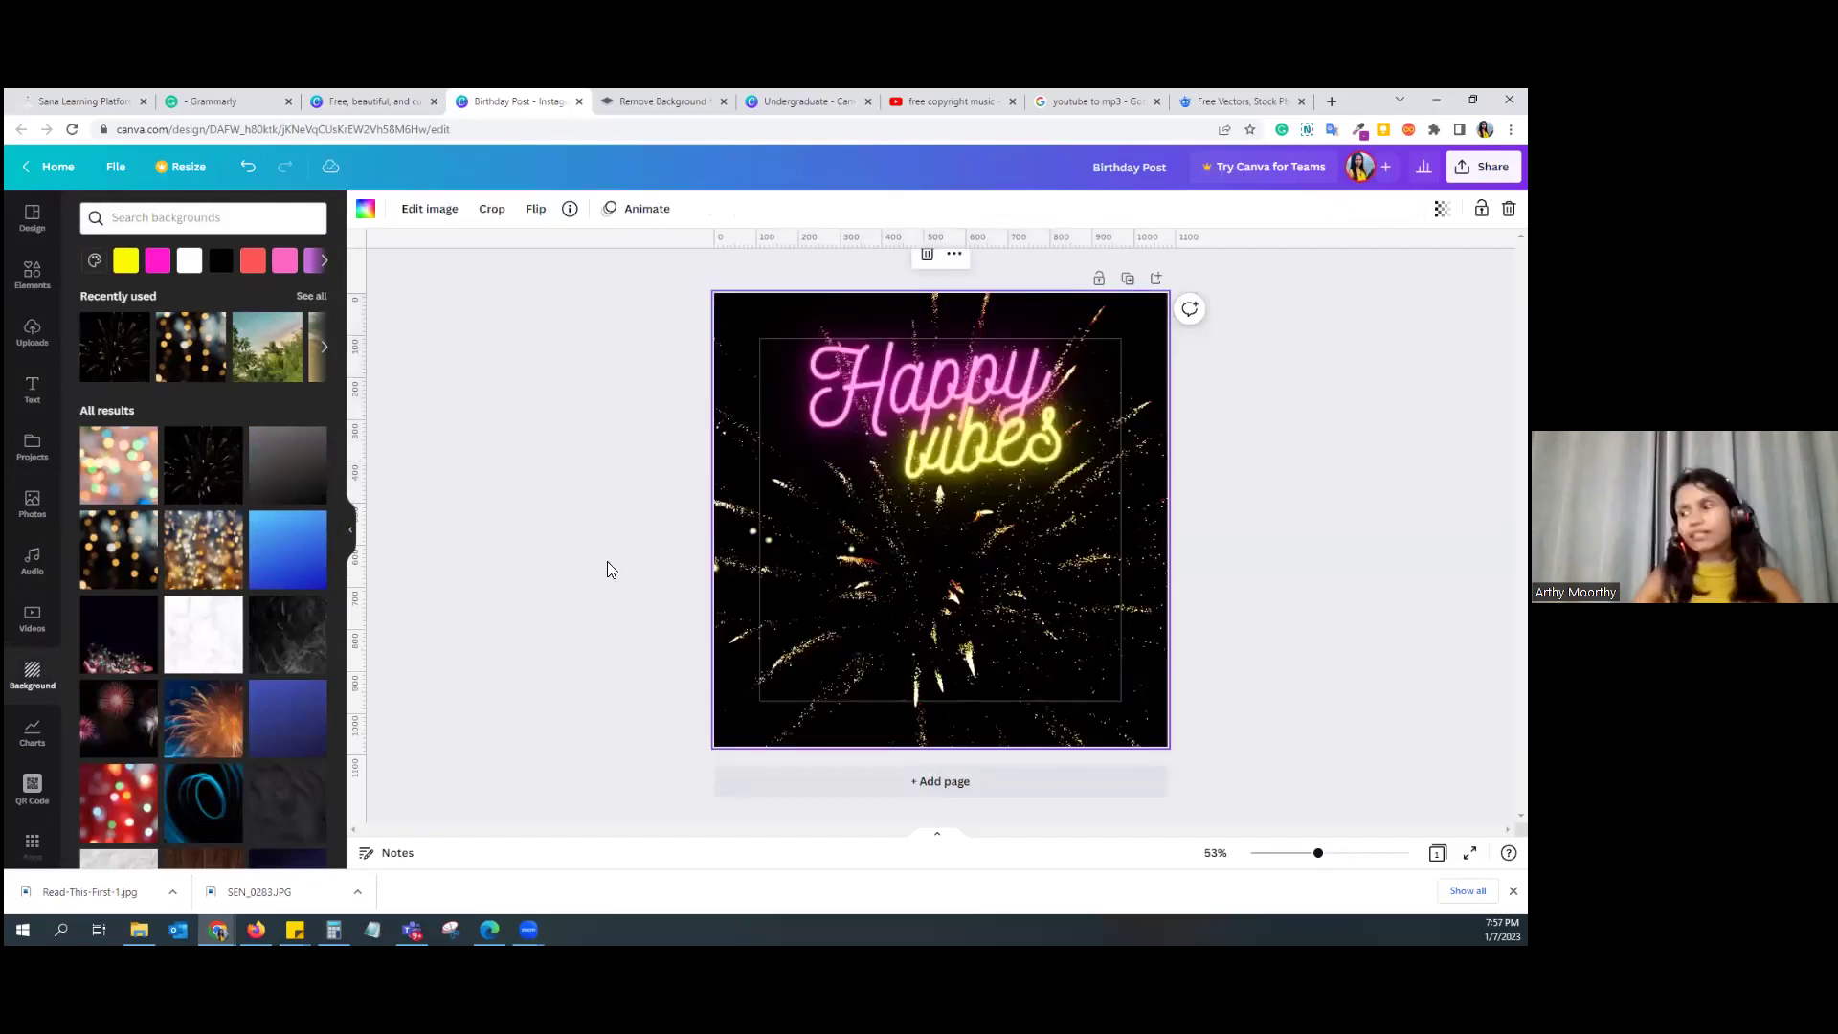
scroll(283, 578, down, 5)
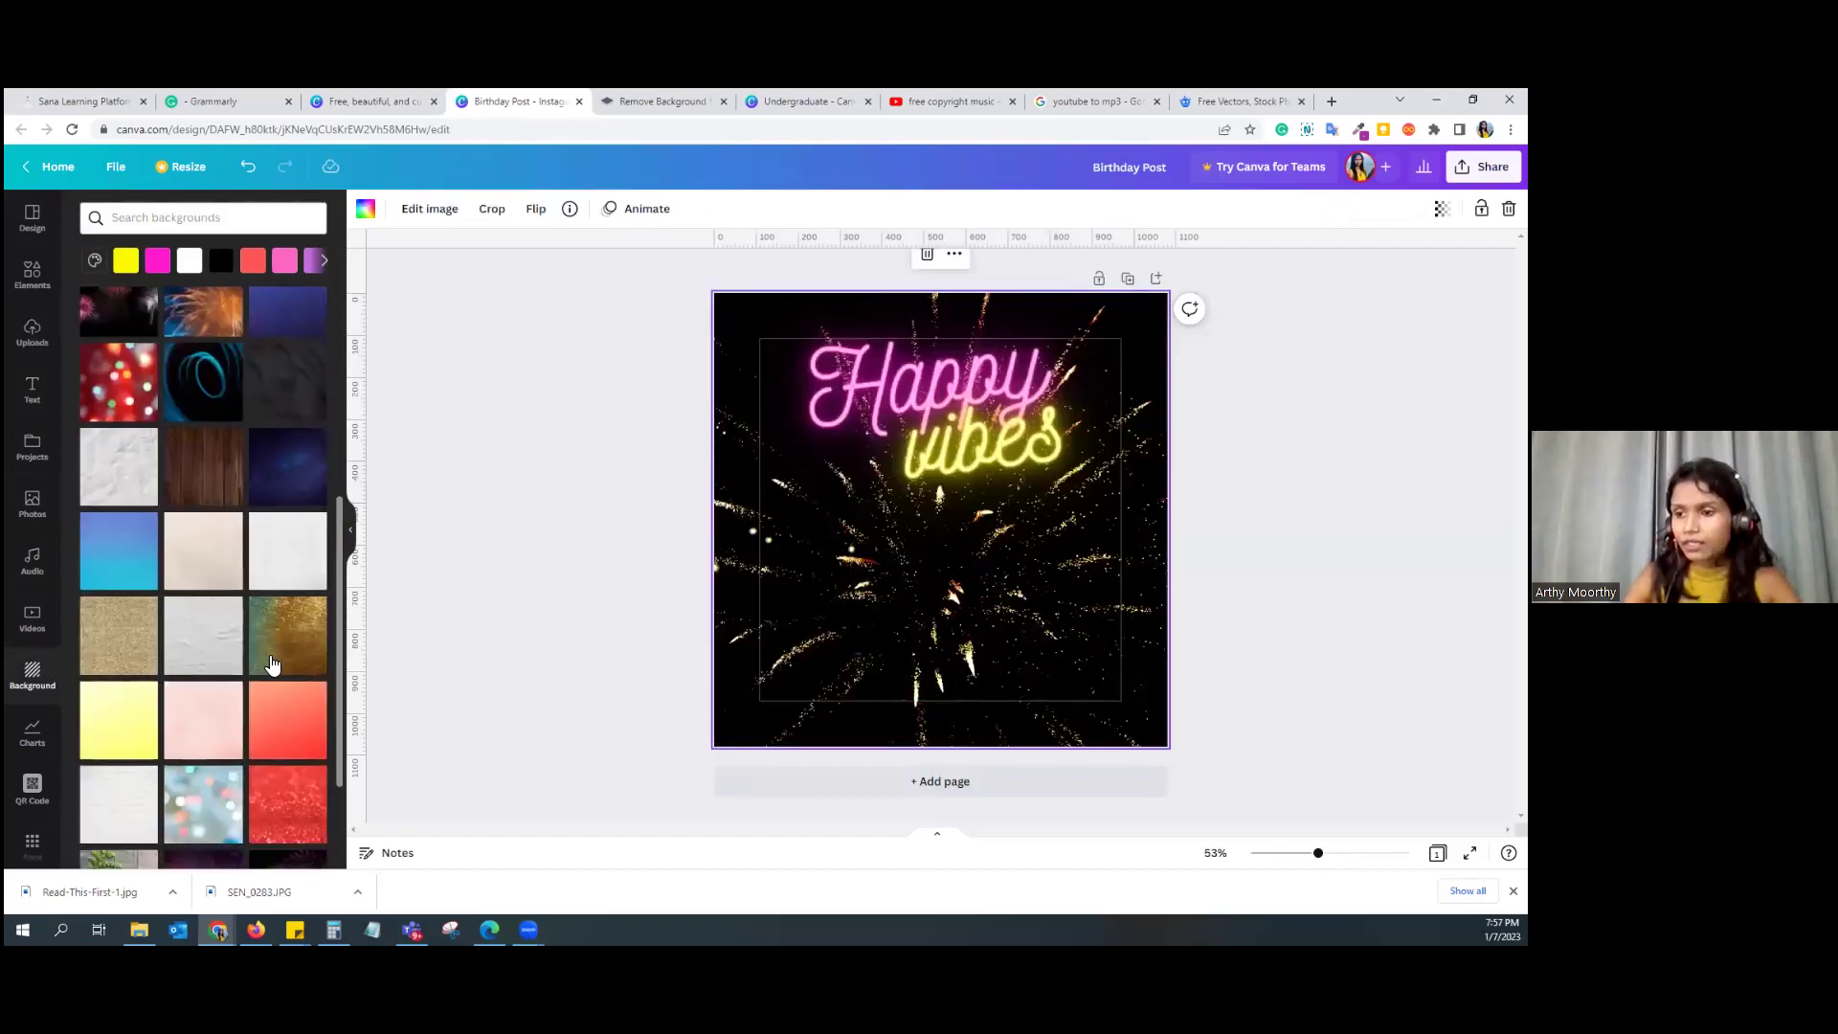
click(164, 227)
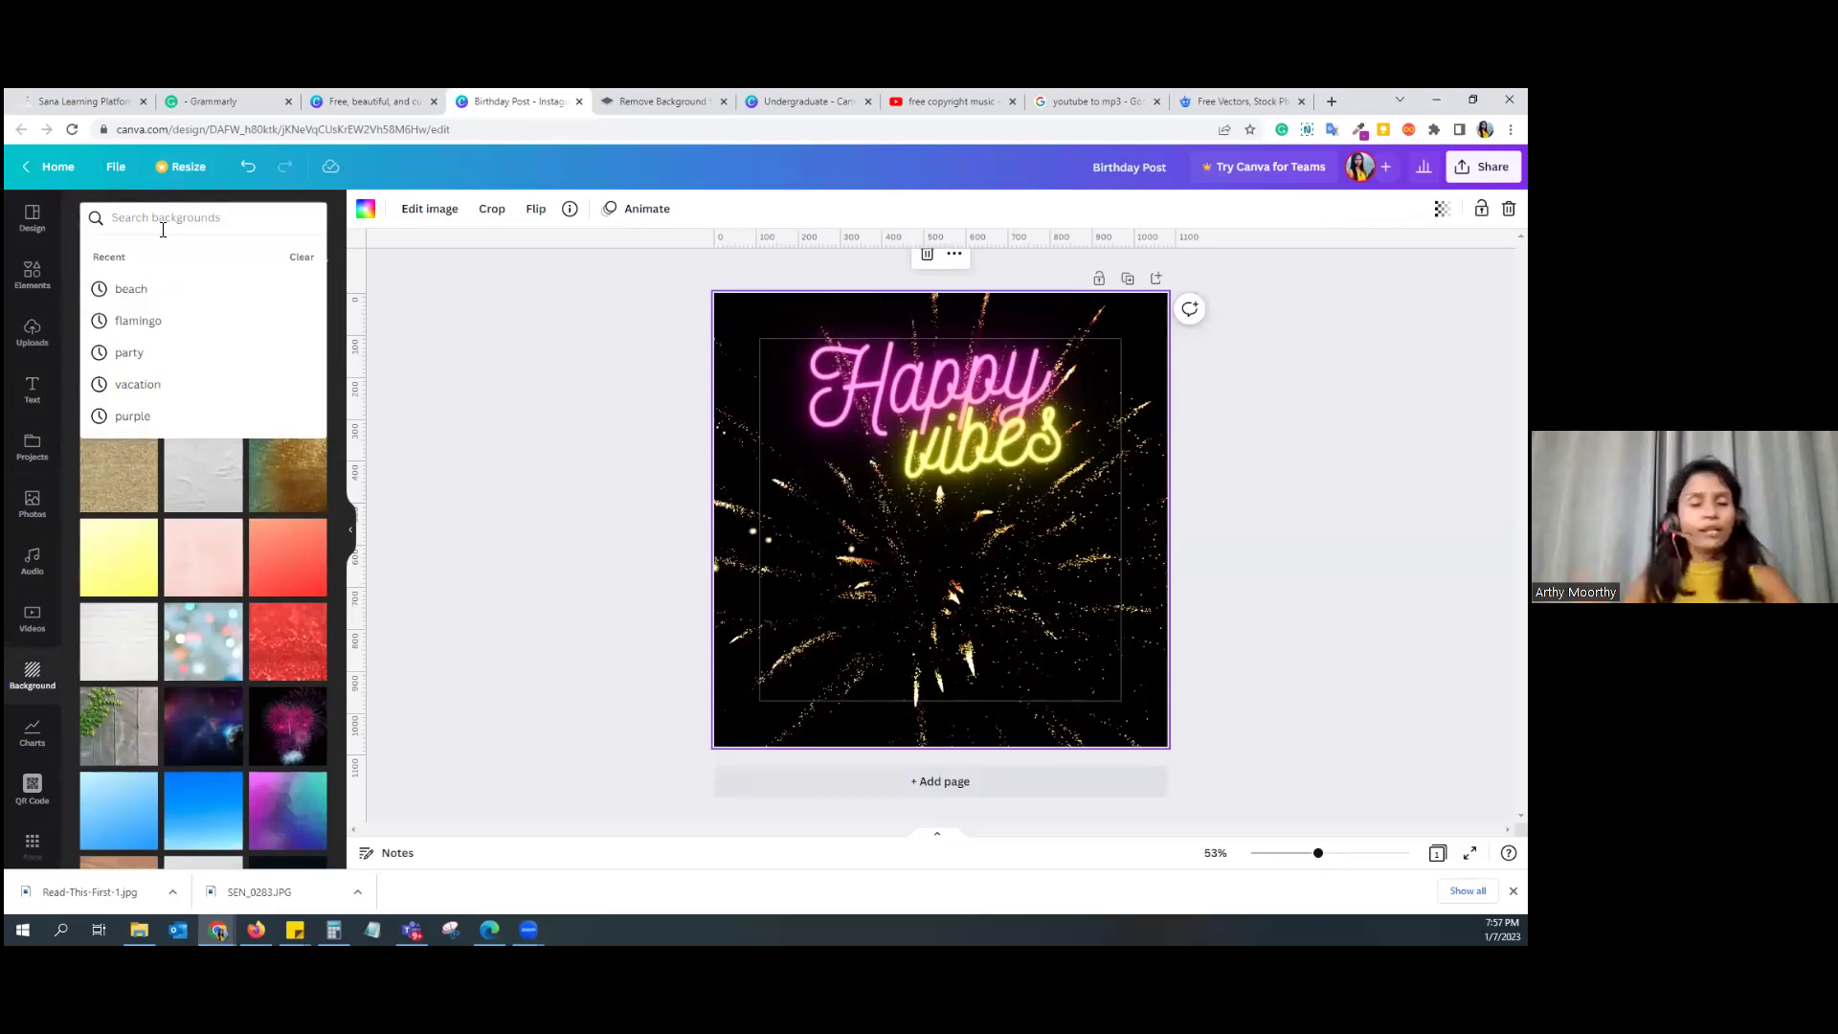
click(517, 546)
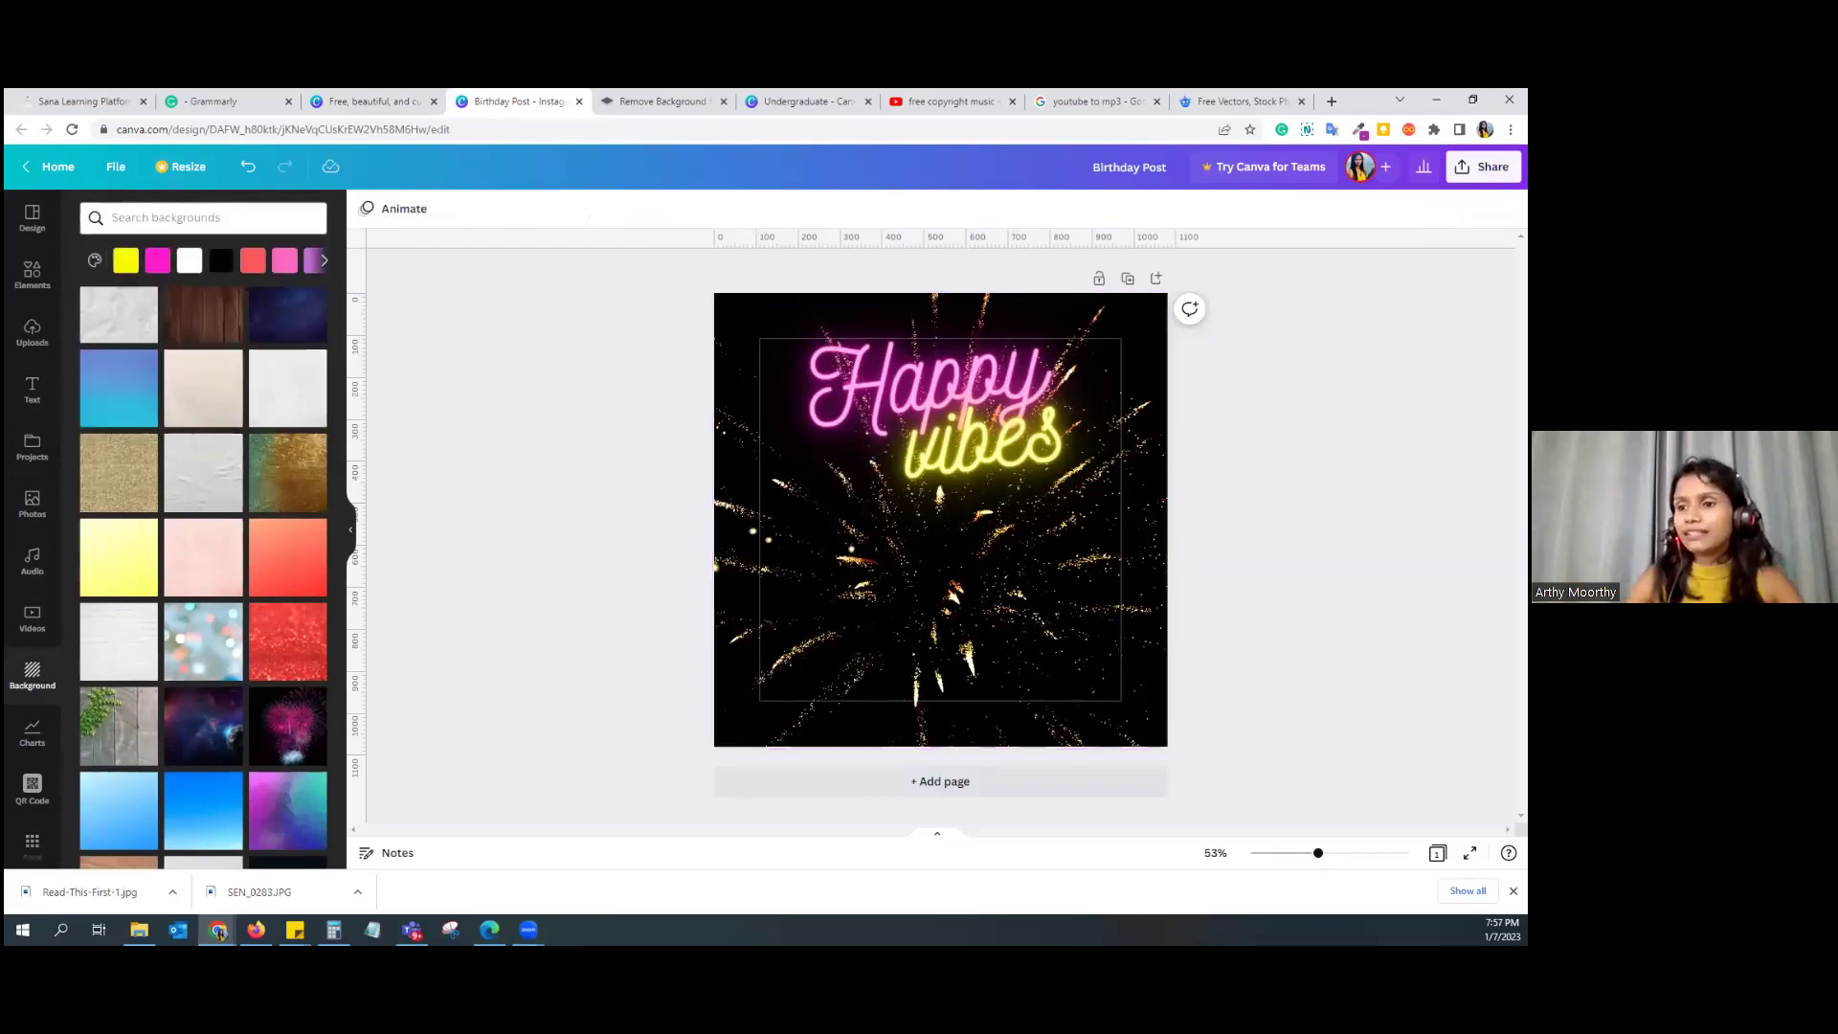
click(50, 743)
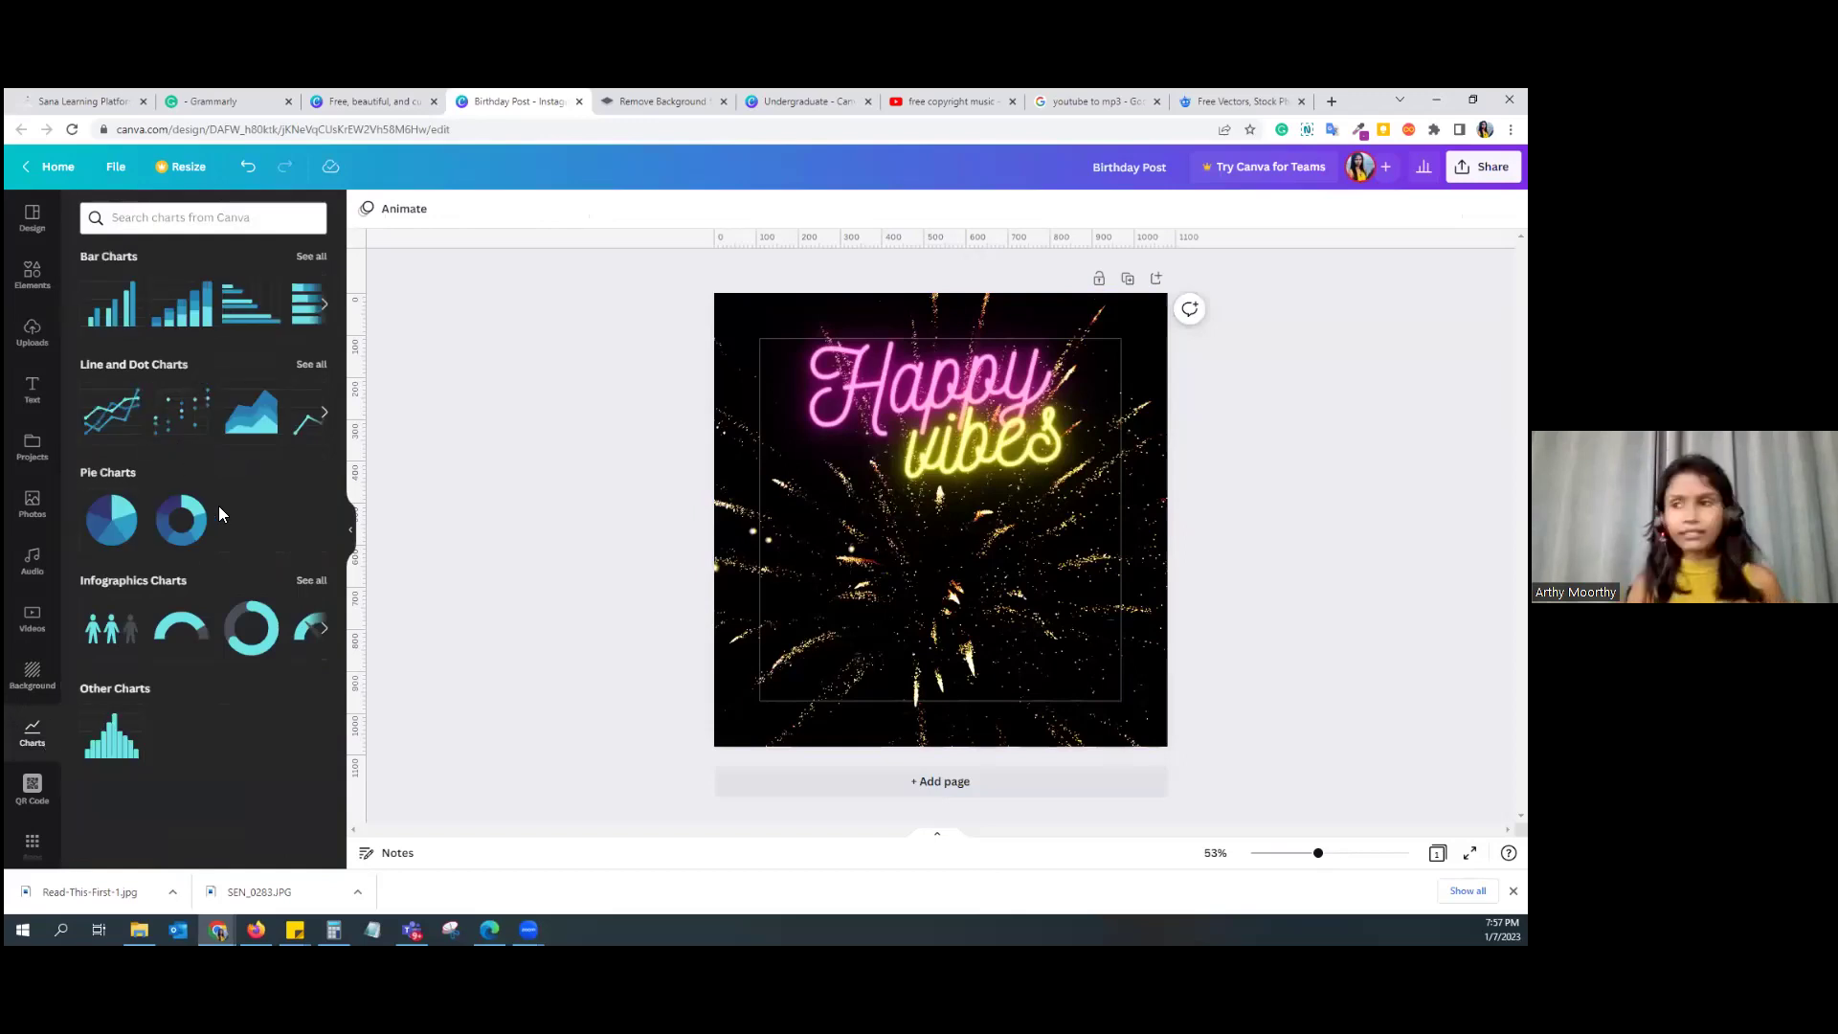
click(193, 323)
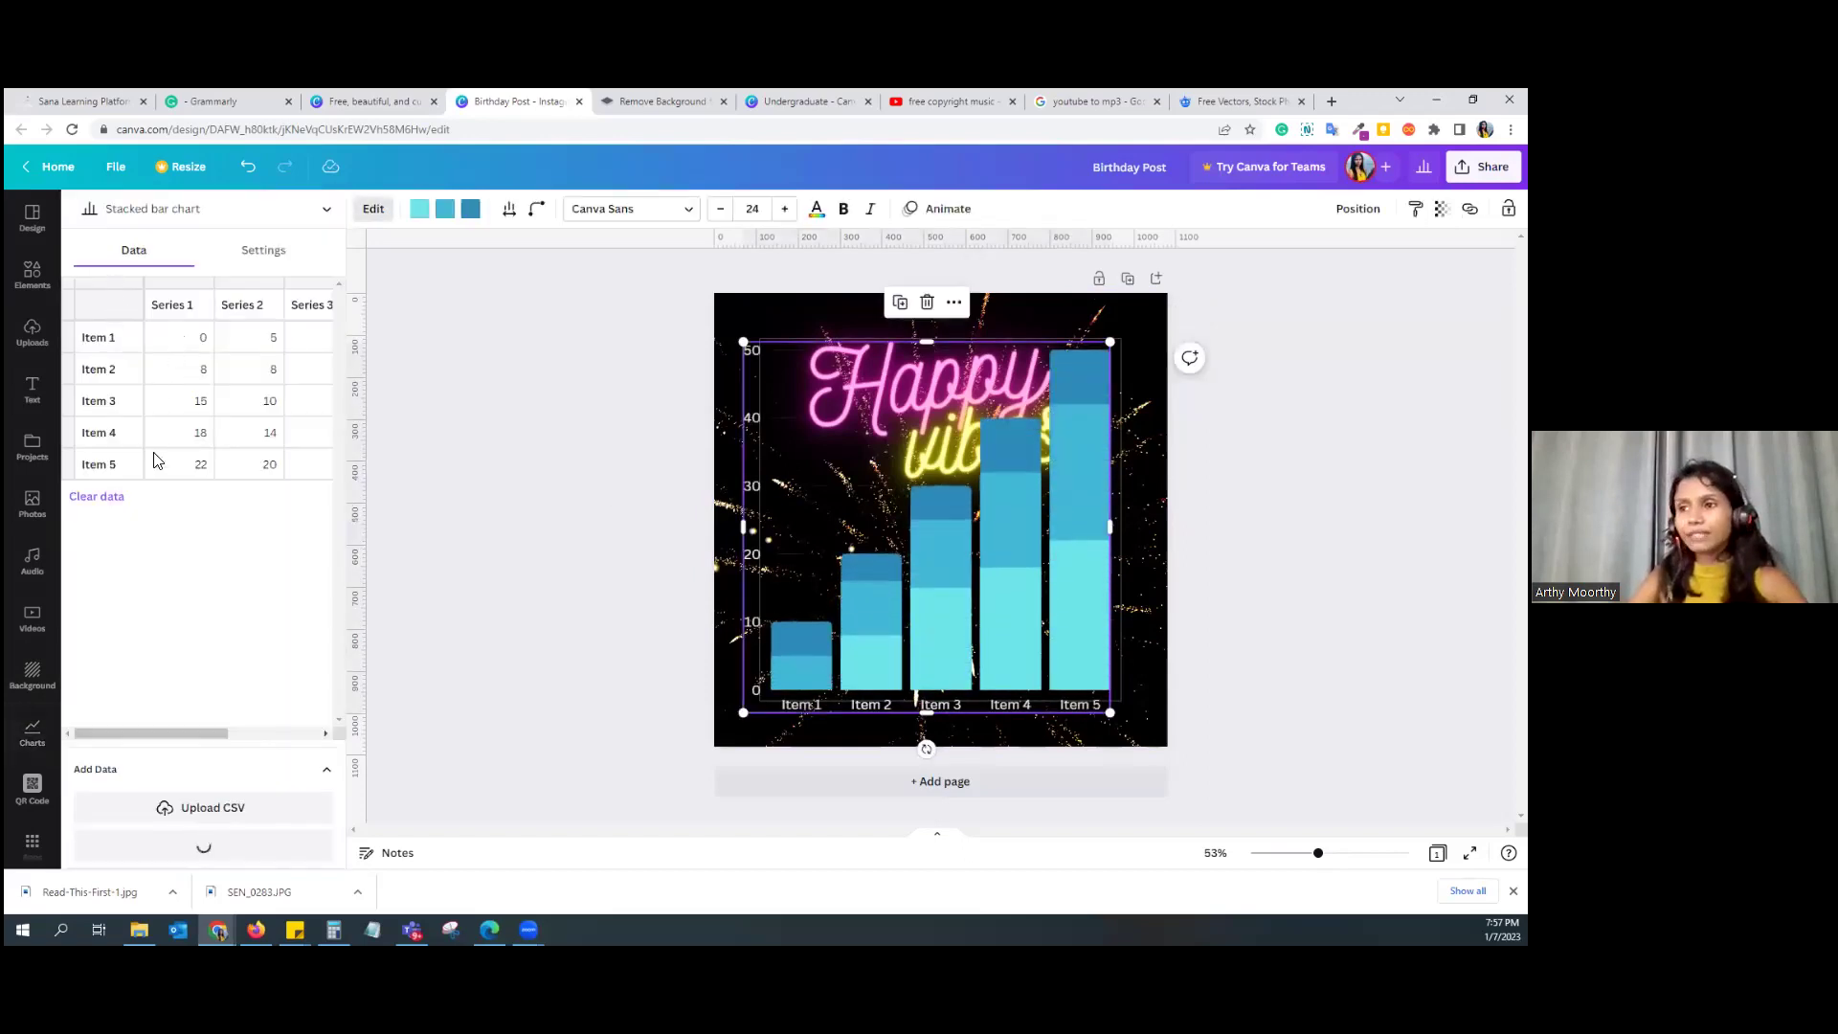
click(208, 409)
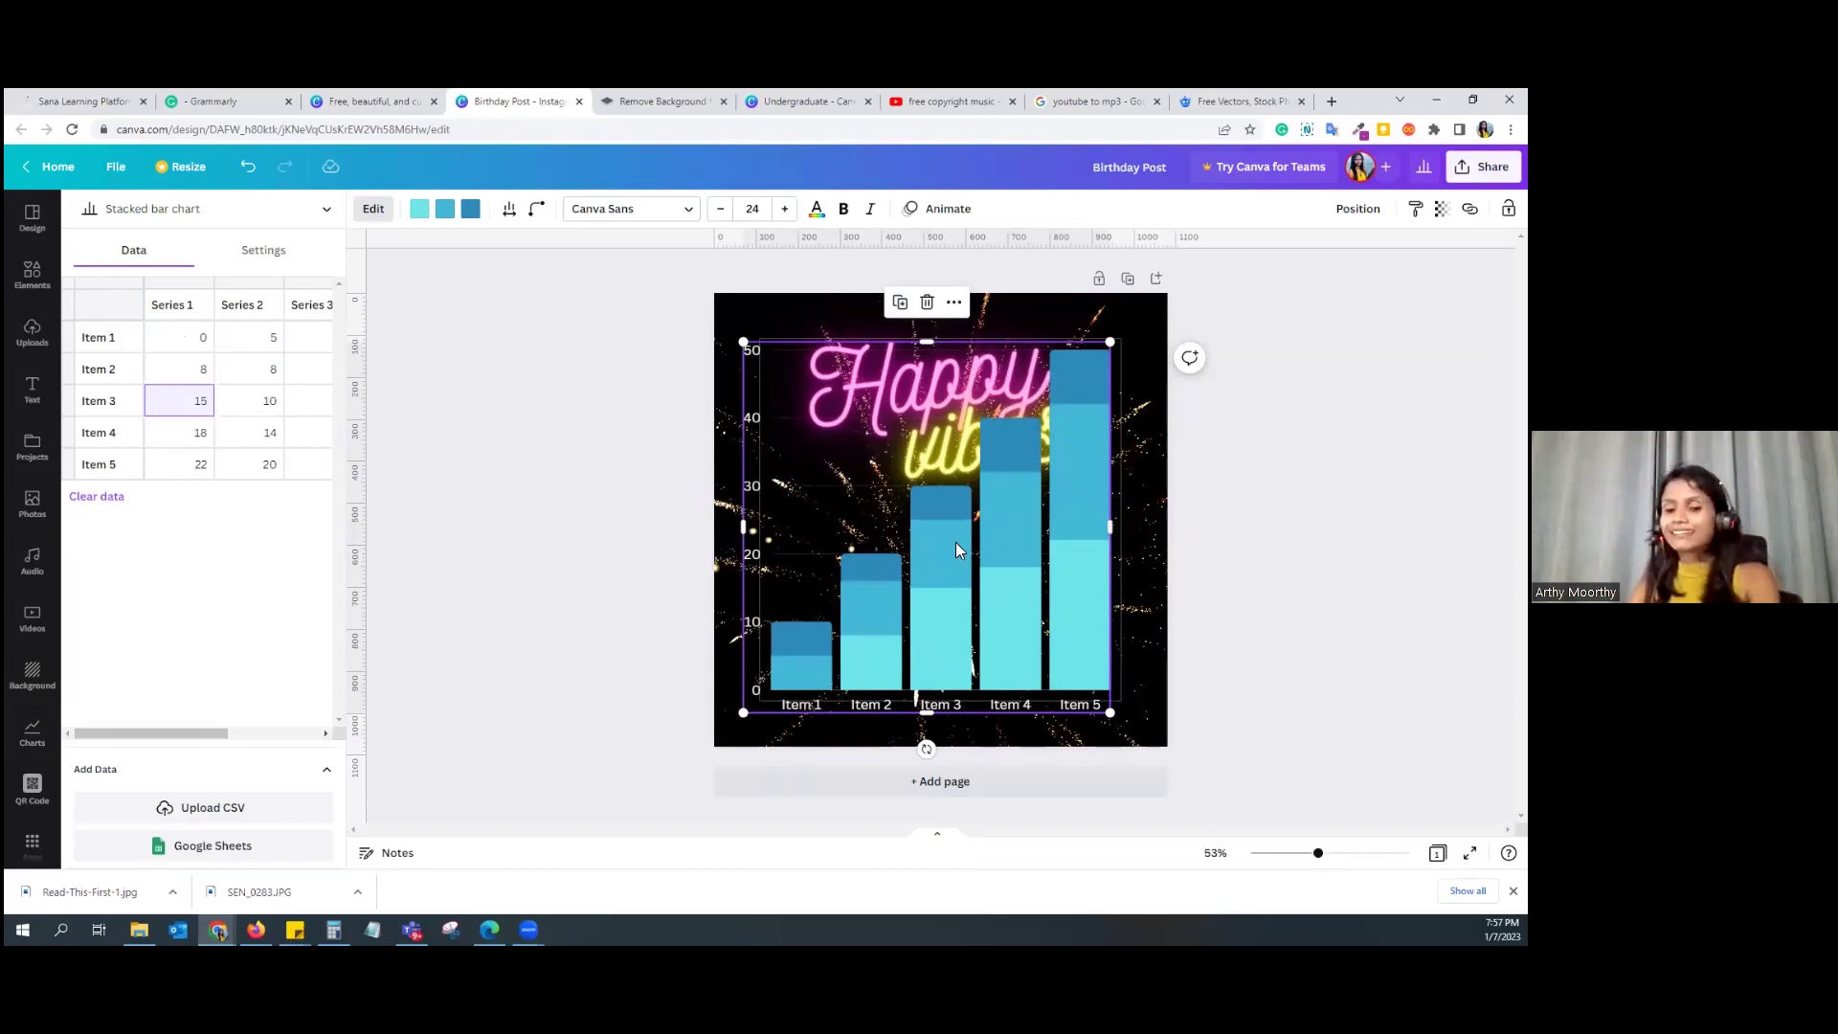
key(Delete)
key(Delete)
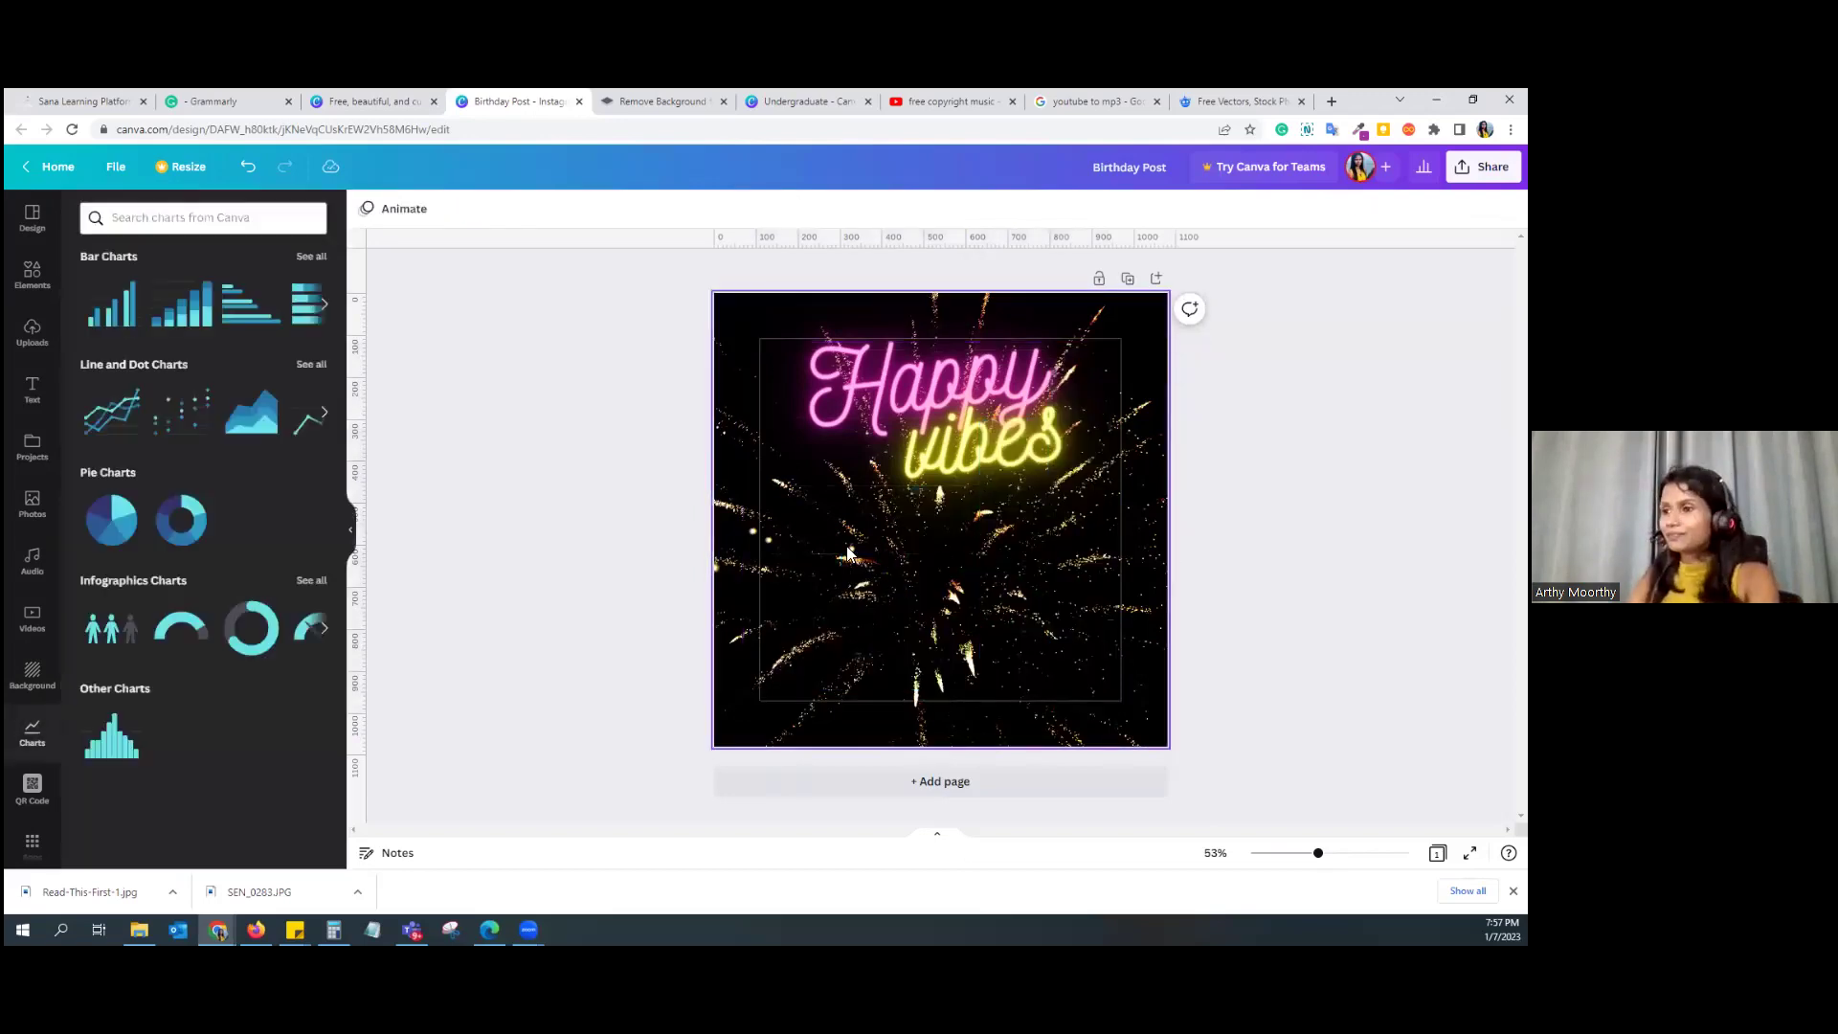
Step: Generate a QR code from the copied canva.com design link, then delete it
click(32, 790)
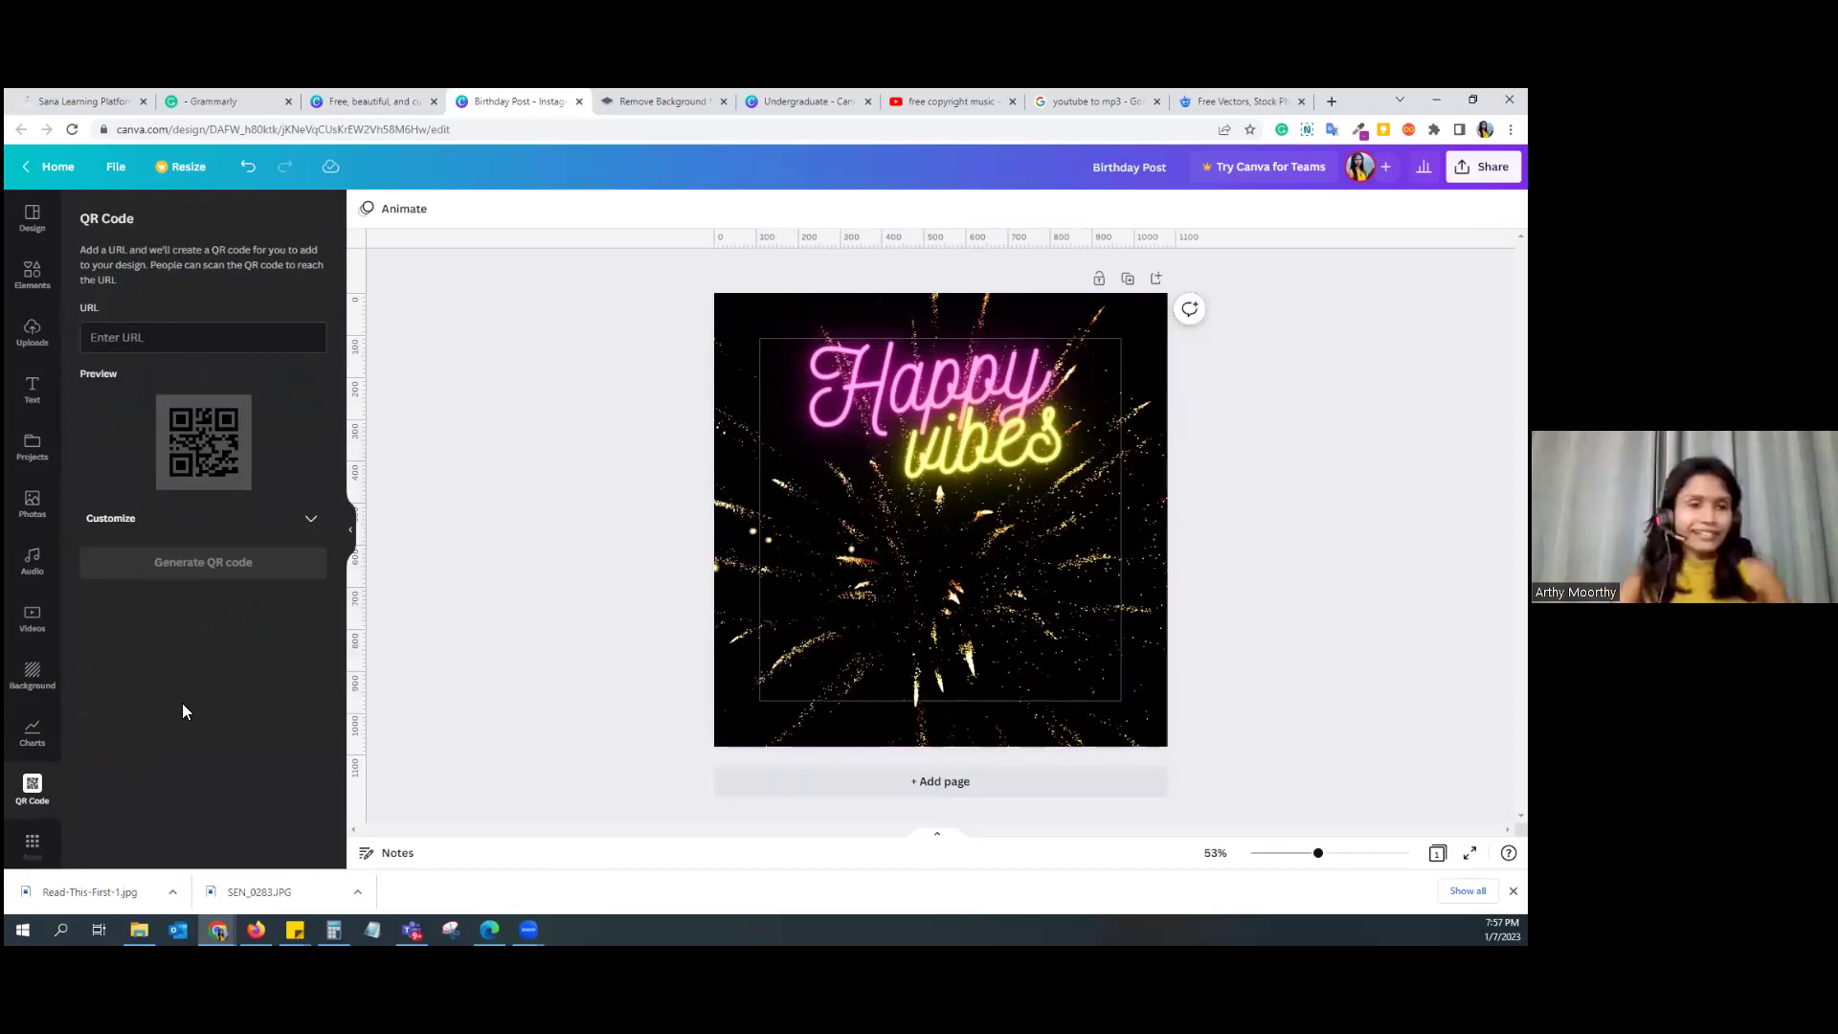
click(135, 341)
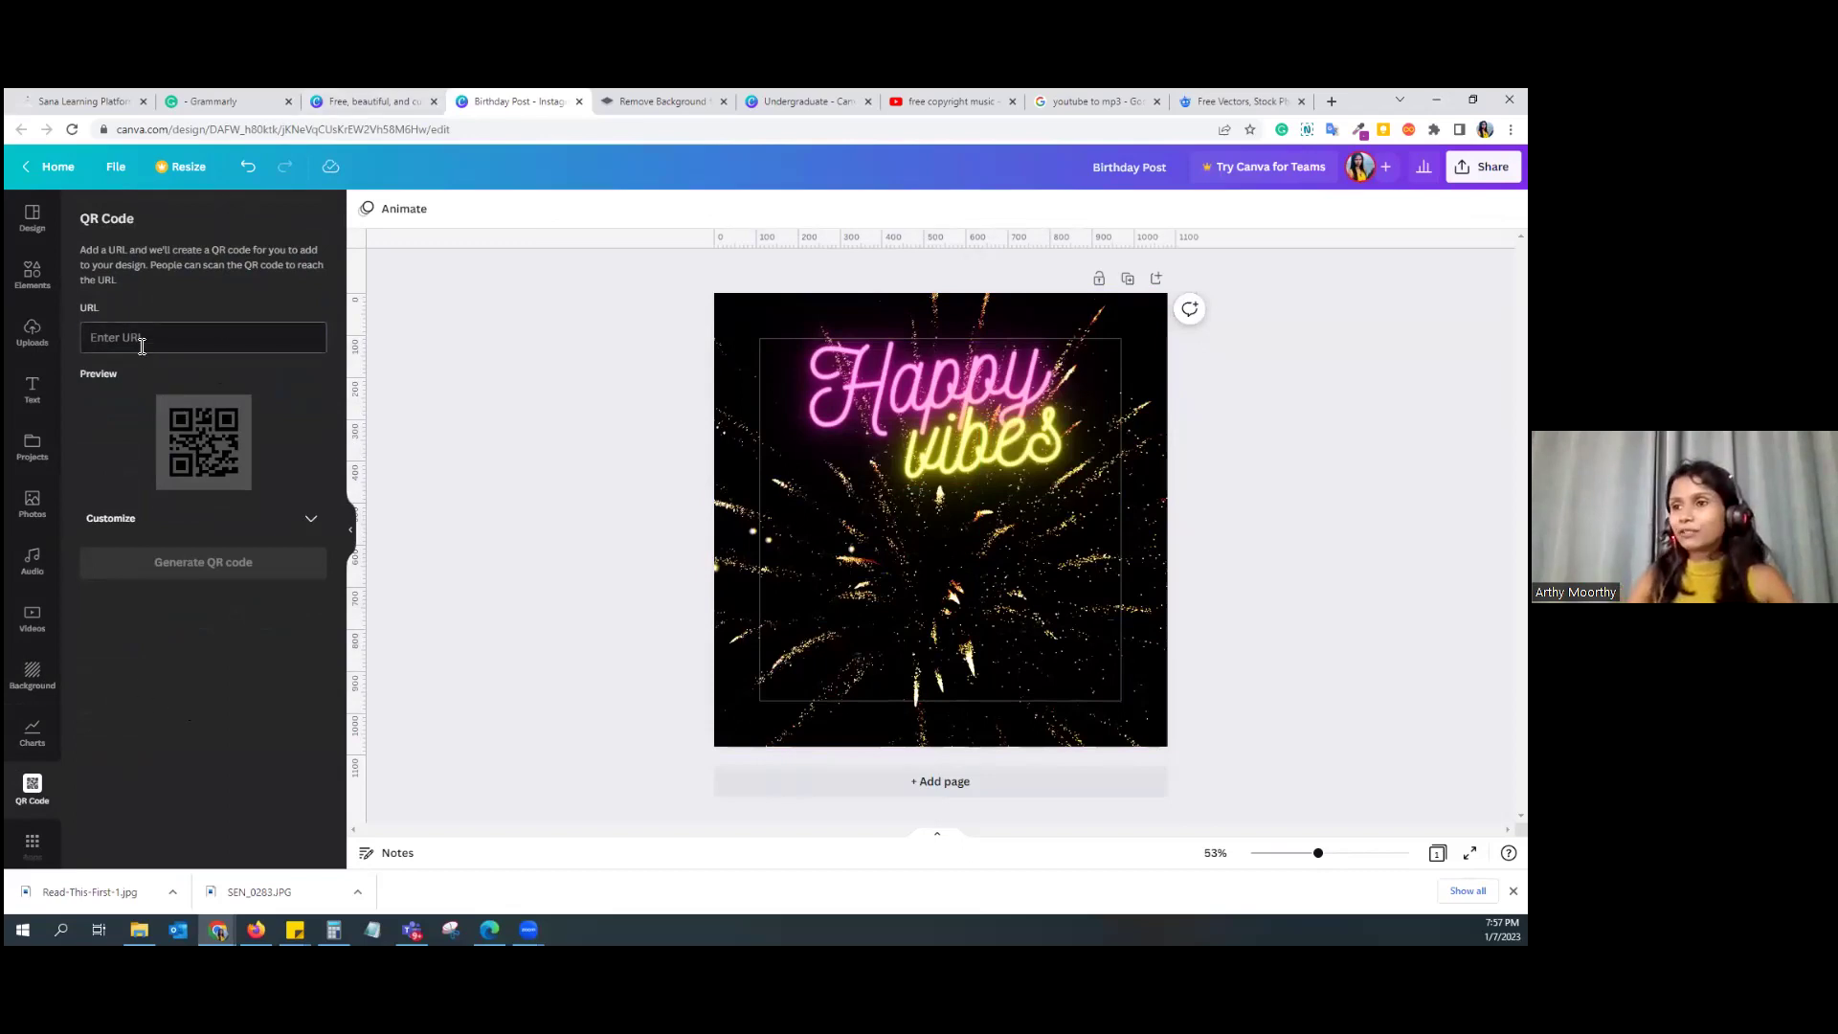
double_click(238, 129)
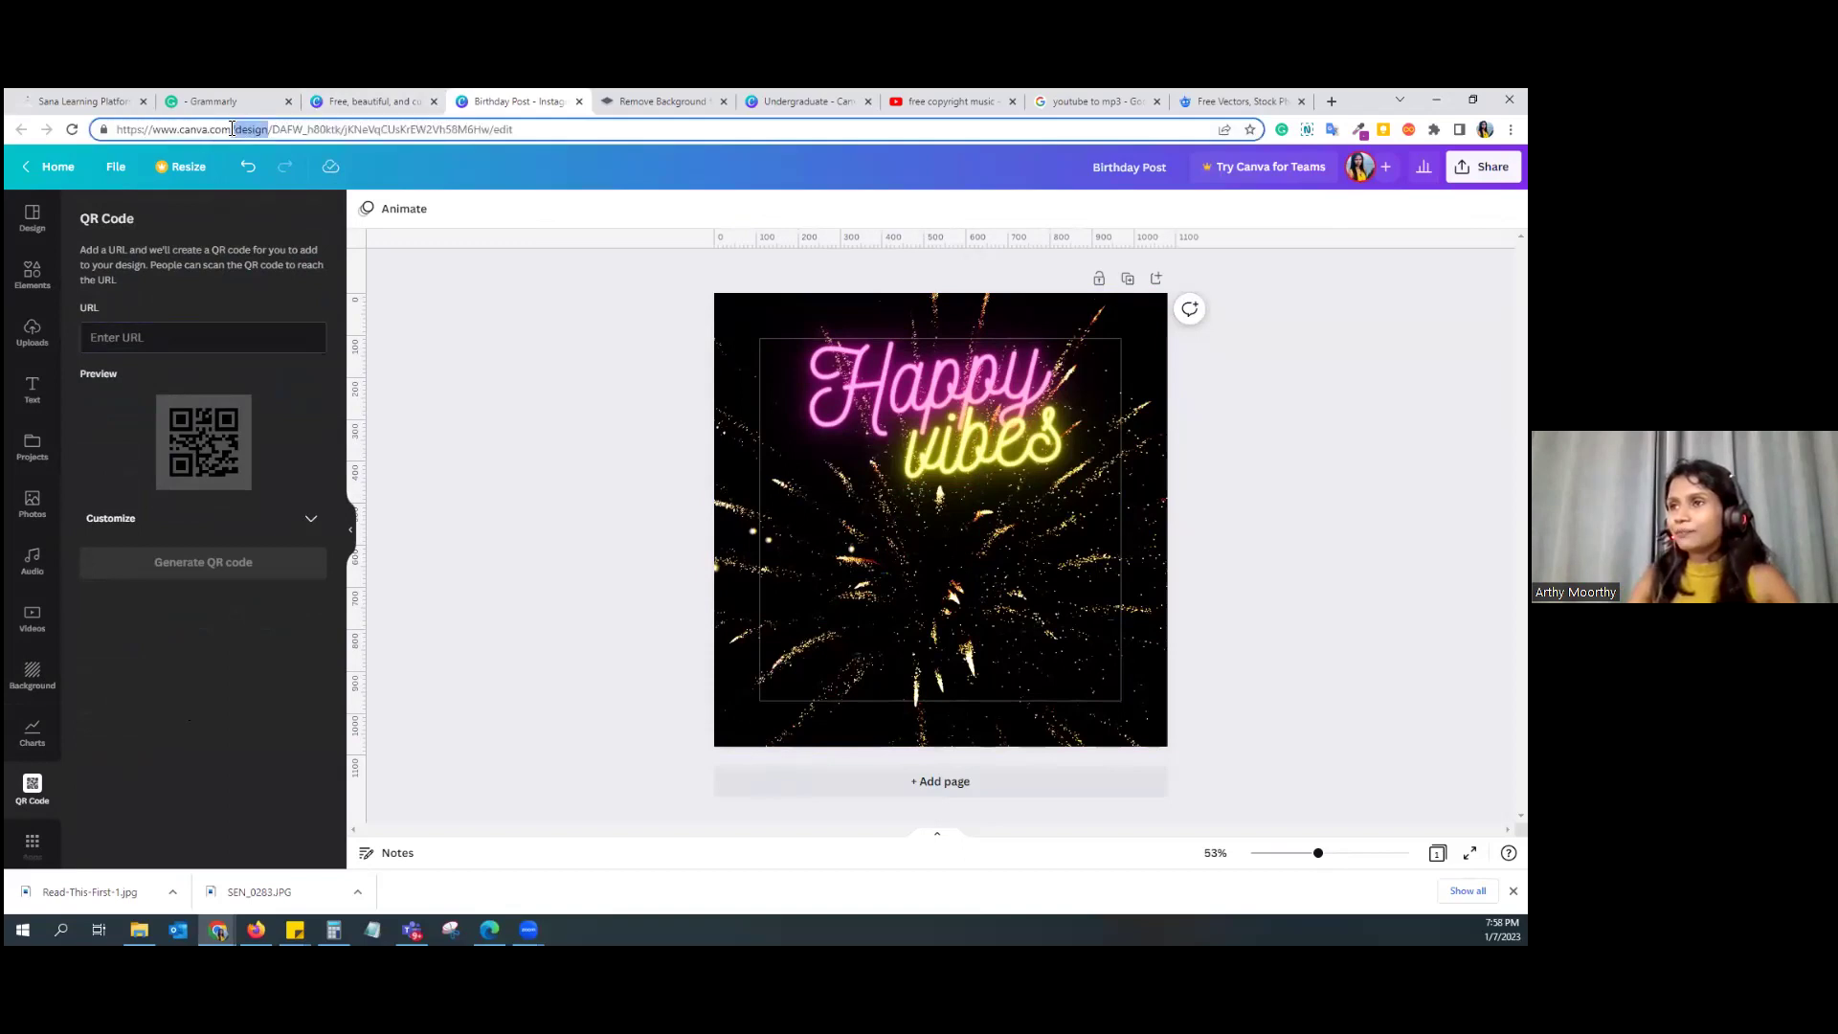
drag(217, 134, 96, 128)
key(ctrl+c)
click(151, 330)
key(ctrl+v)
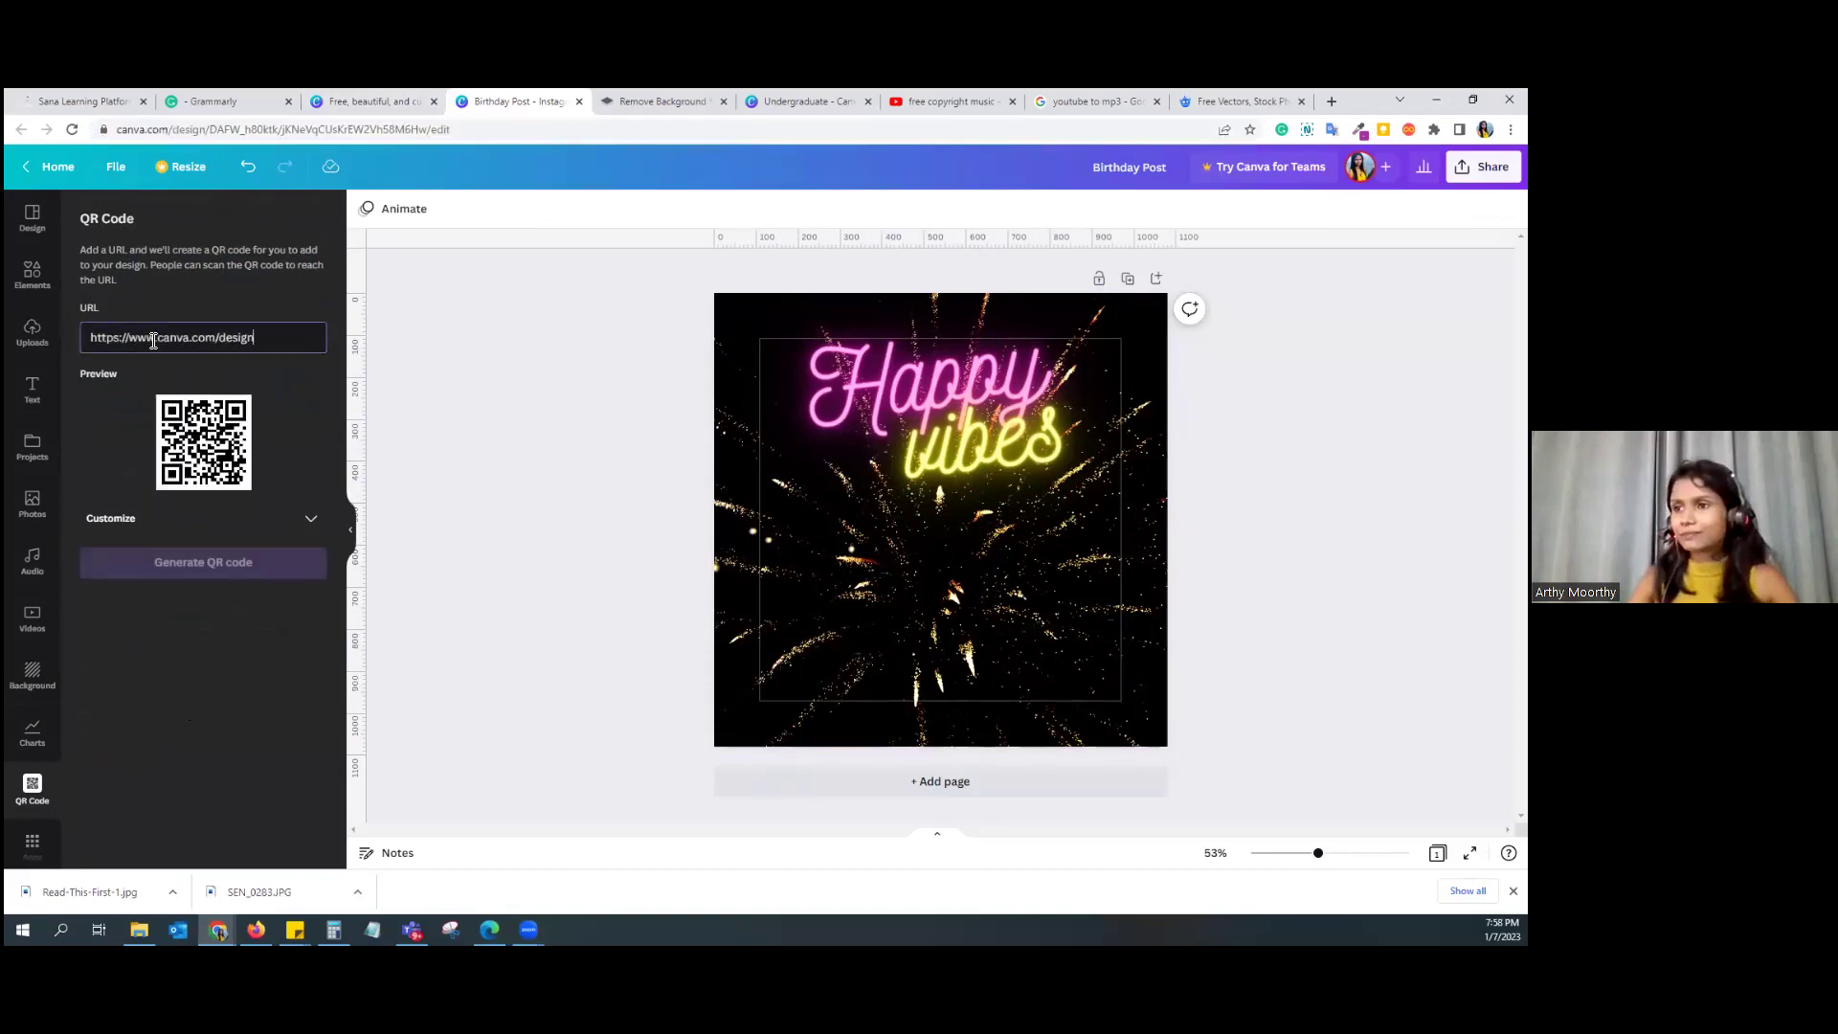
click(163, 565)
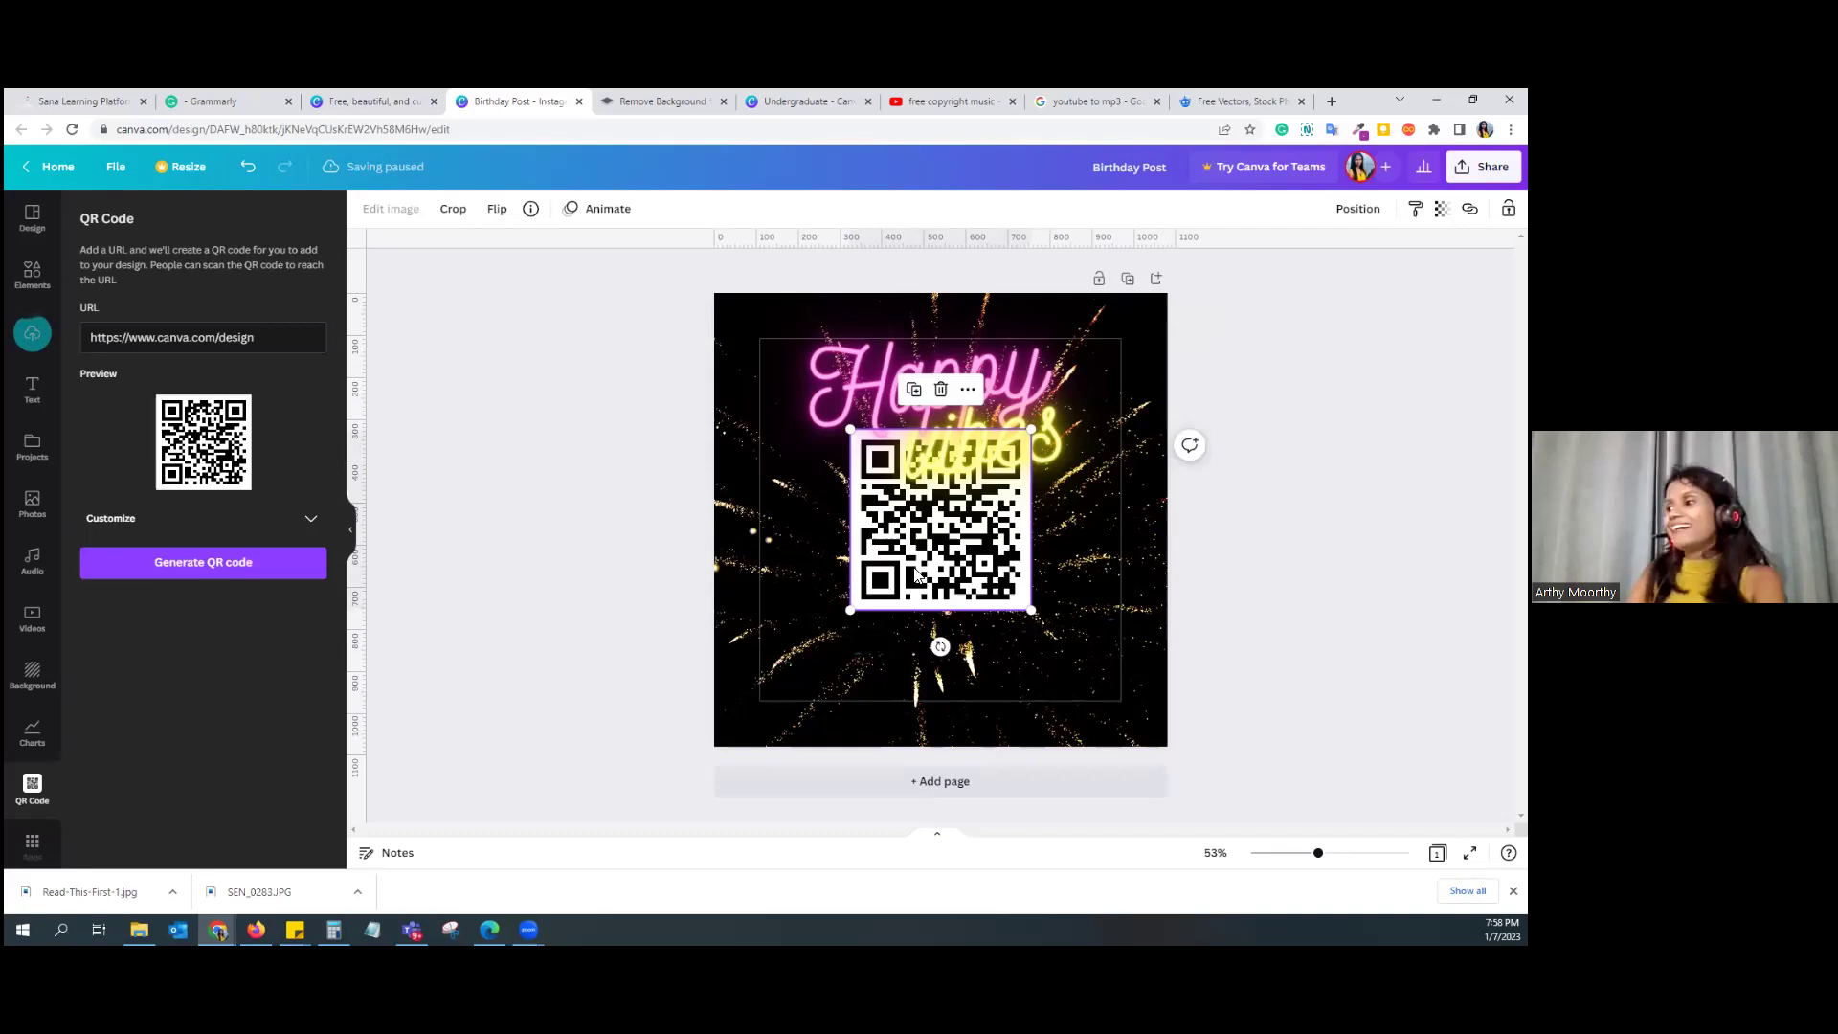
key(Delete)
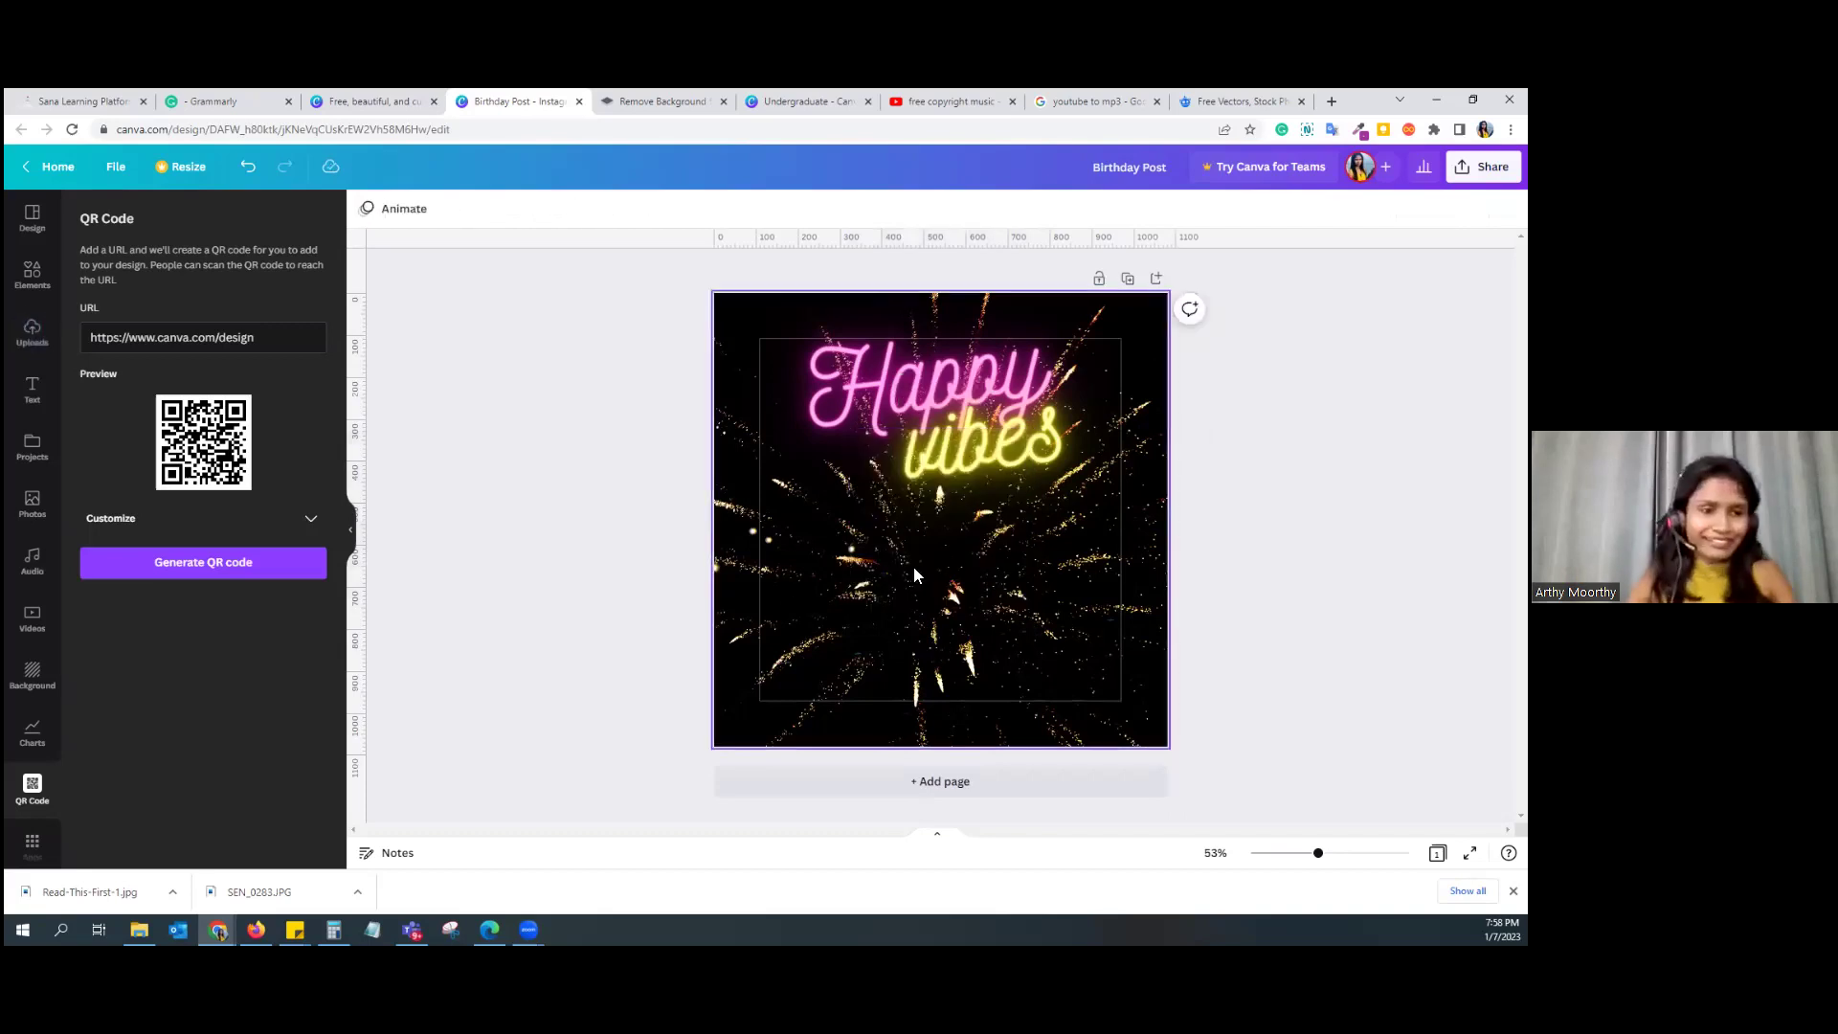
click(34, 221)
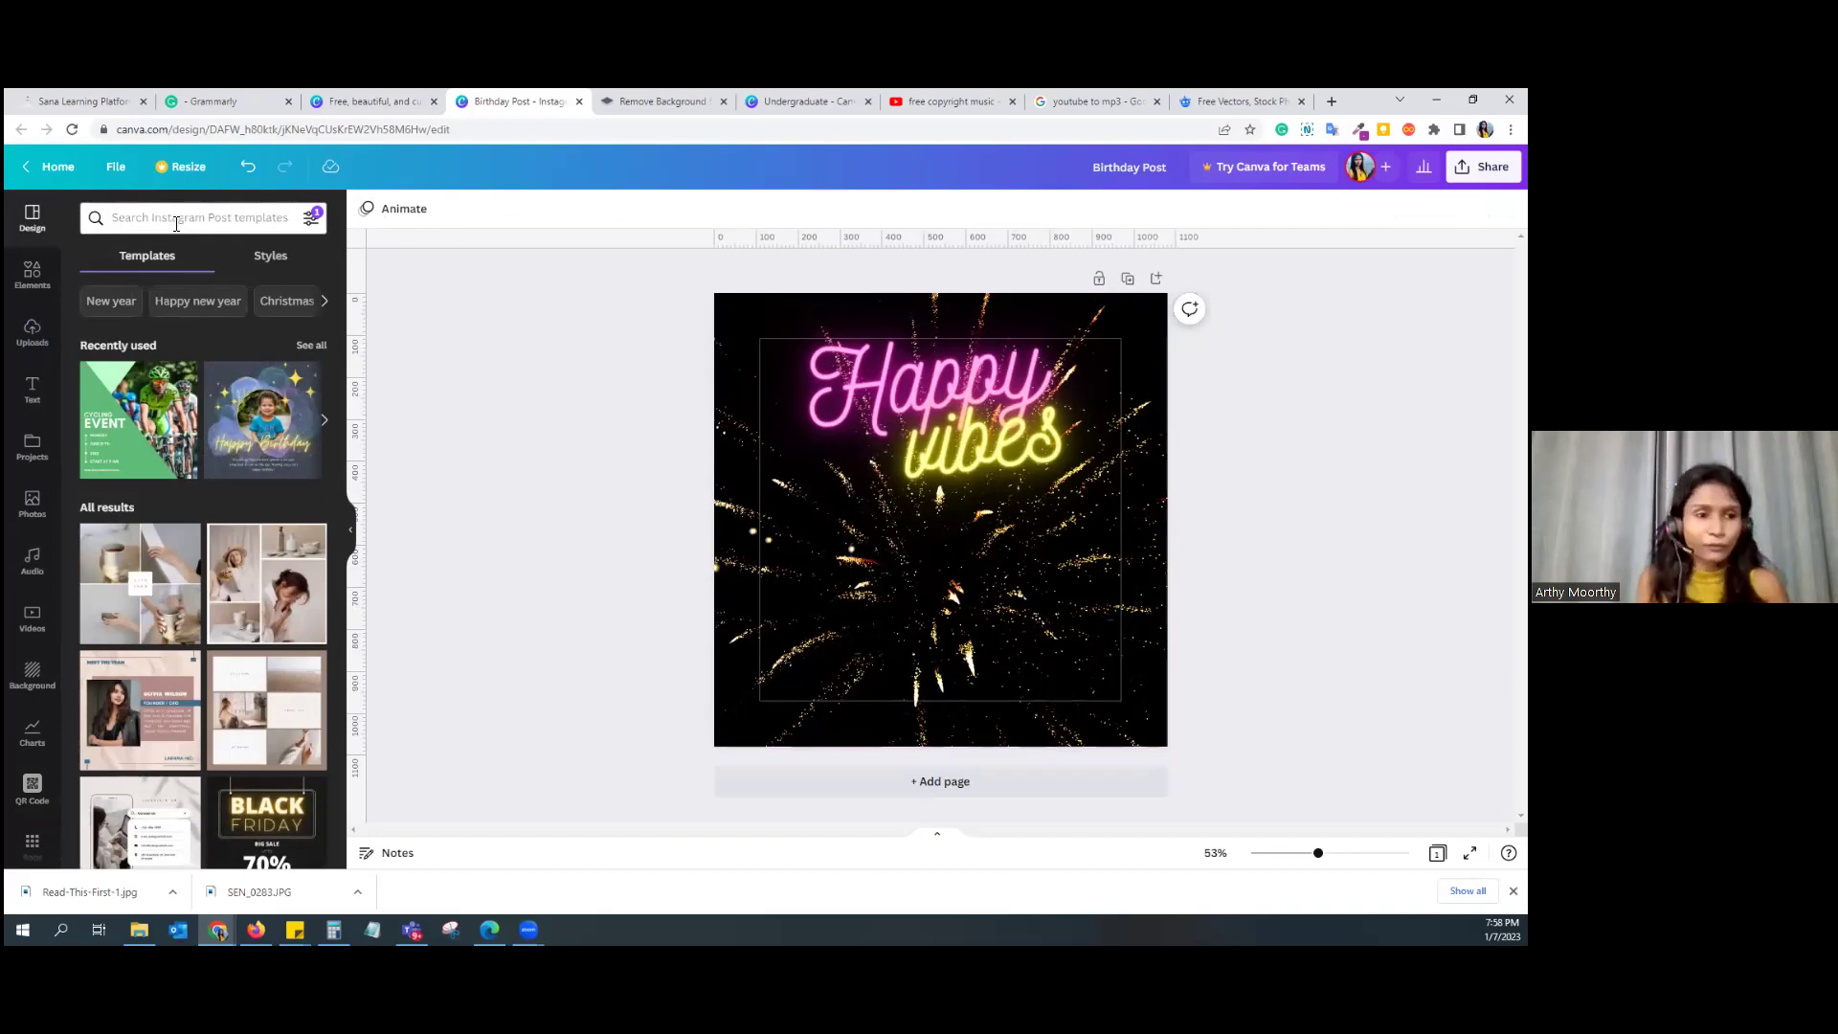
Step: Search templates for 'Happy Birthday' and apply the black template with white balloons and gold glitter
click(177, 221)
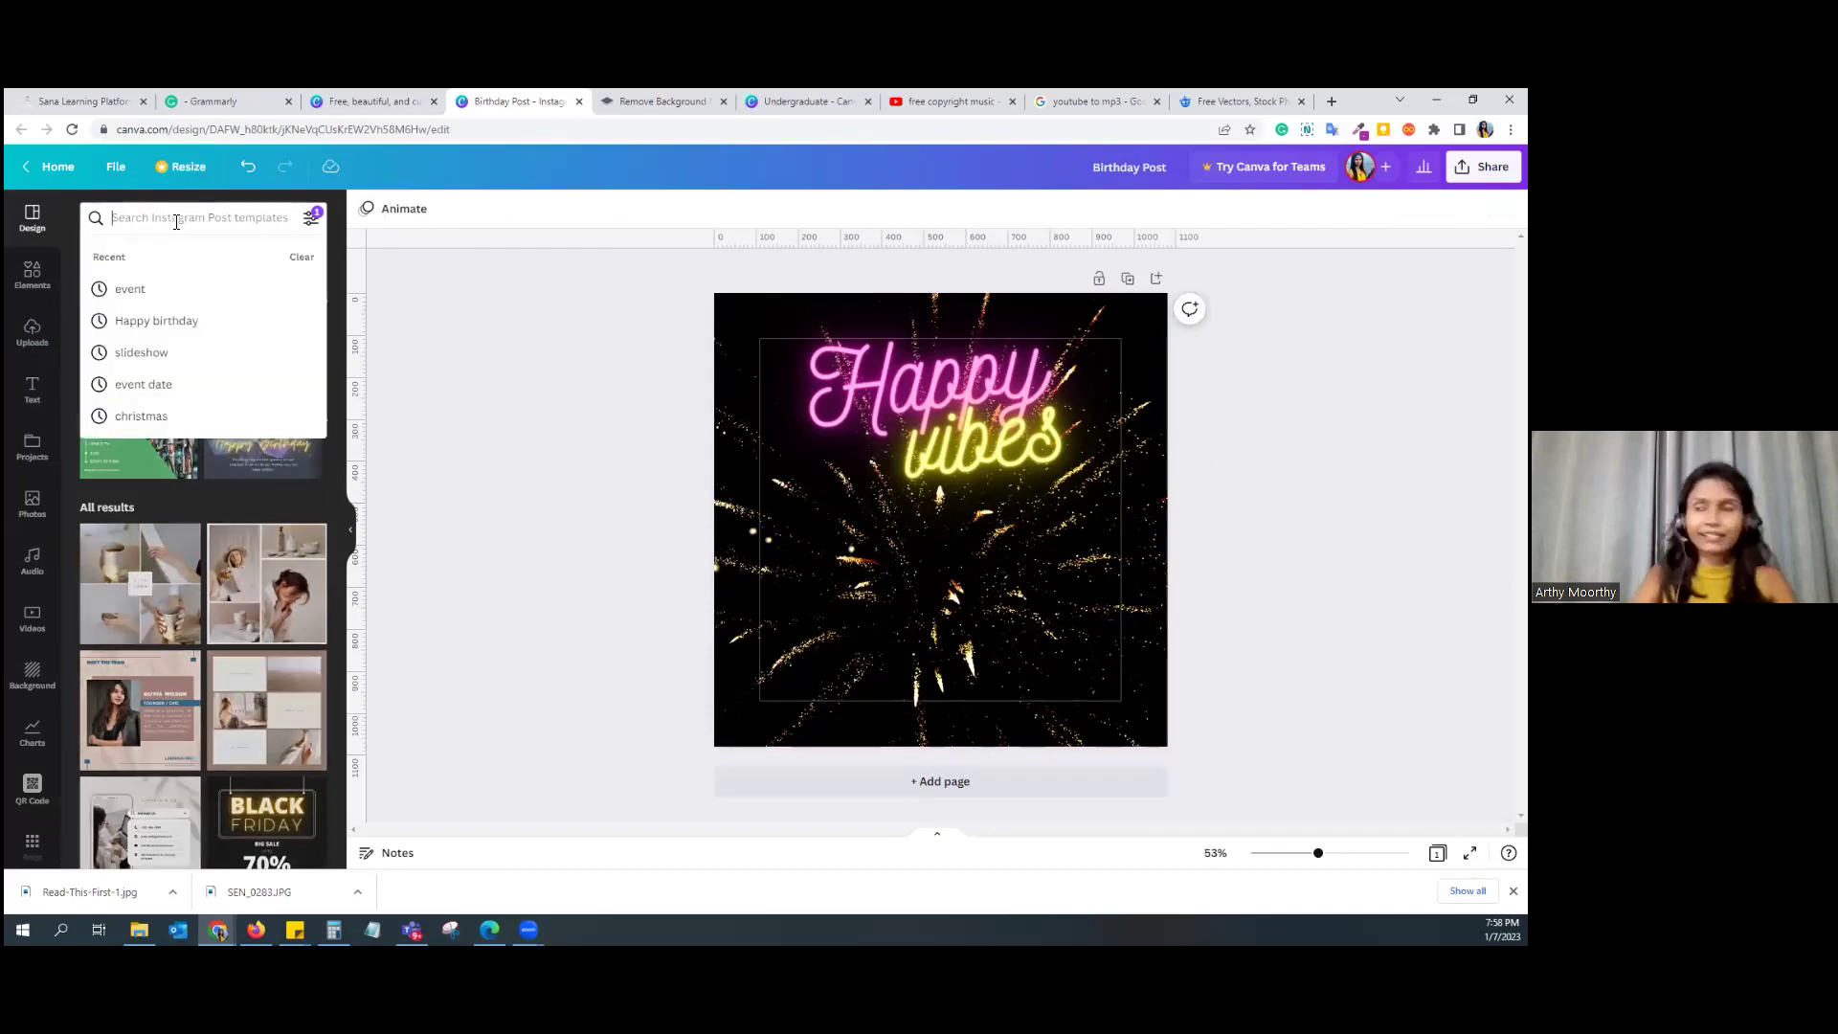
text(Happ)
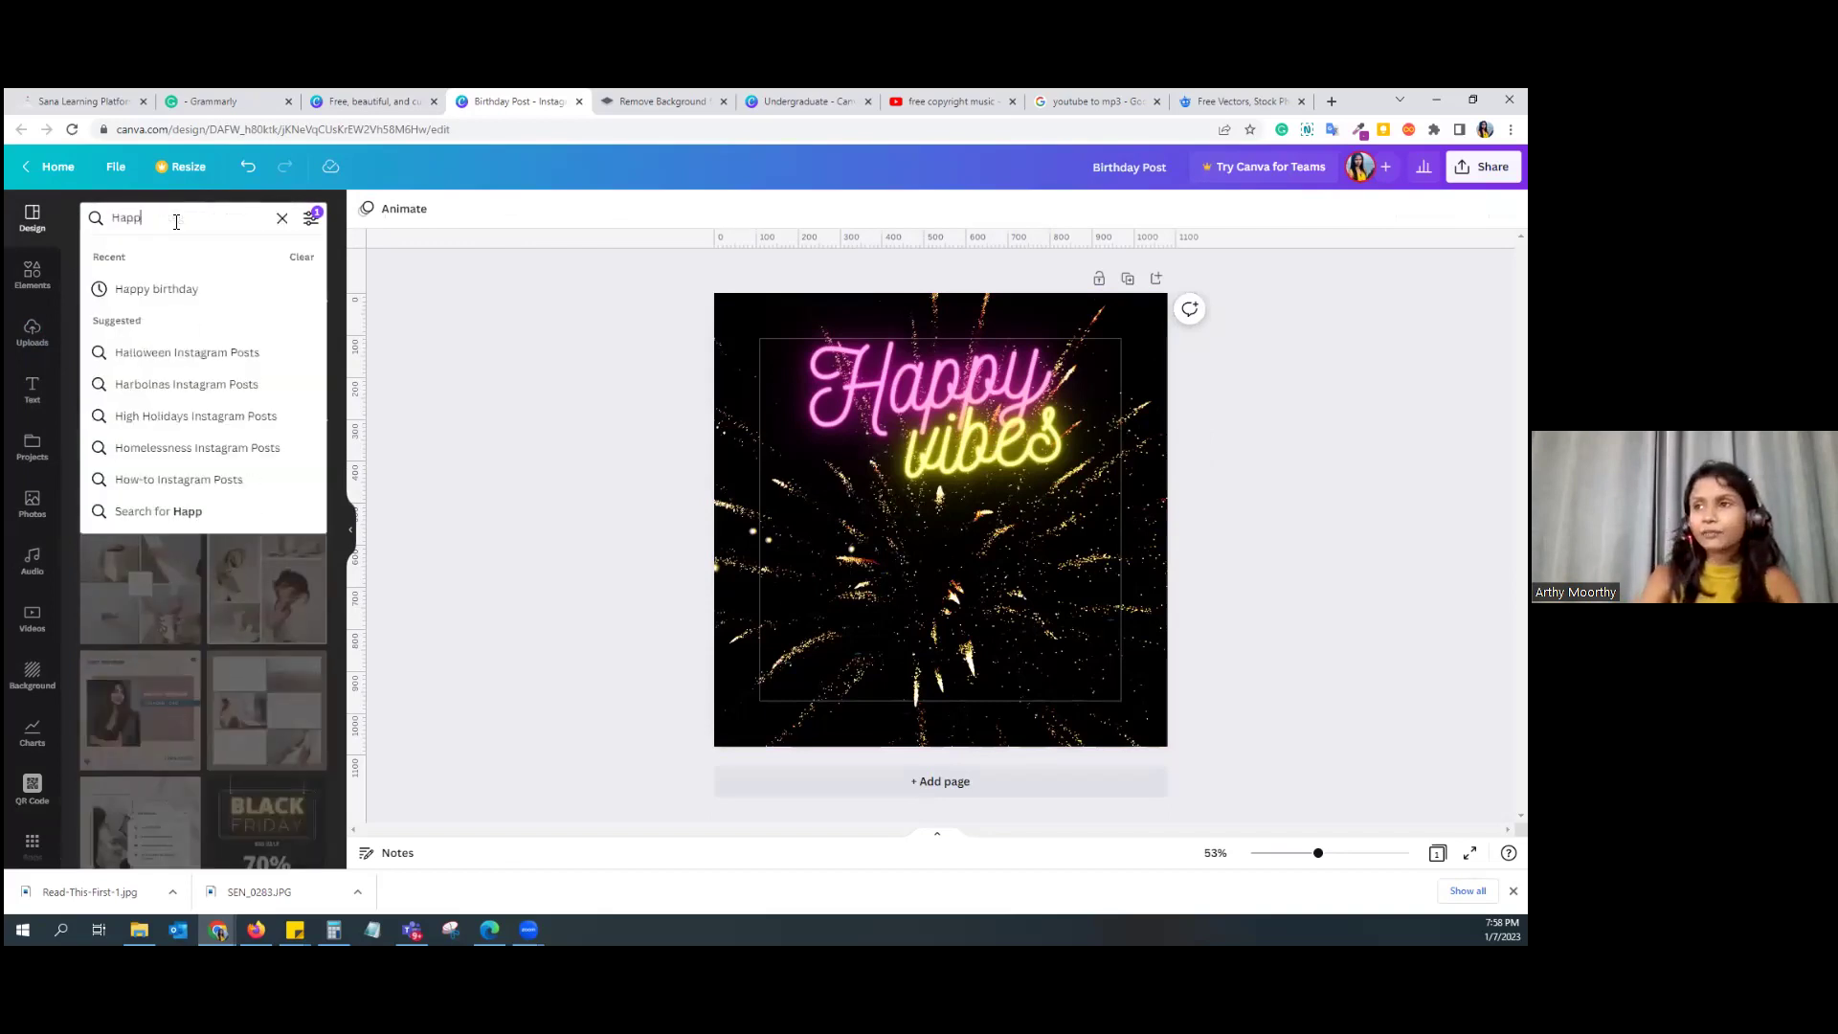
click(446, 354)
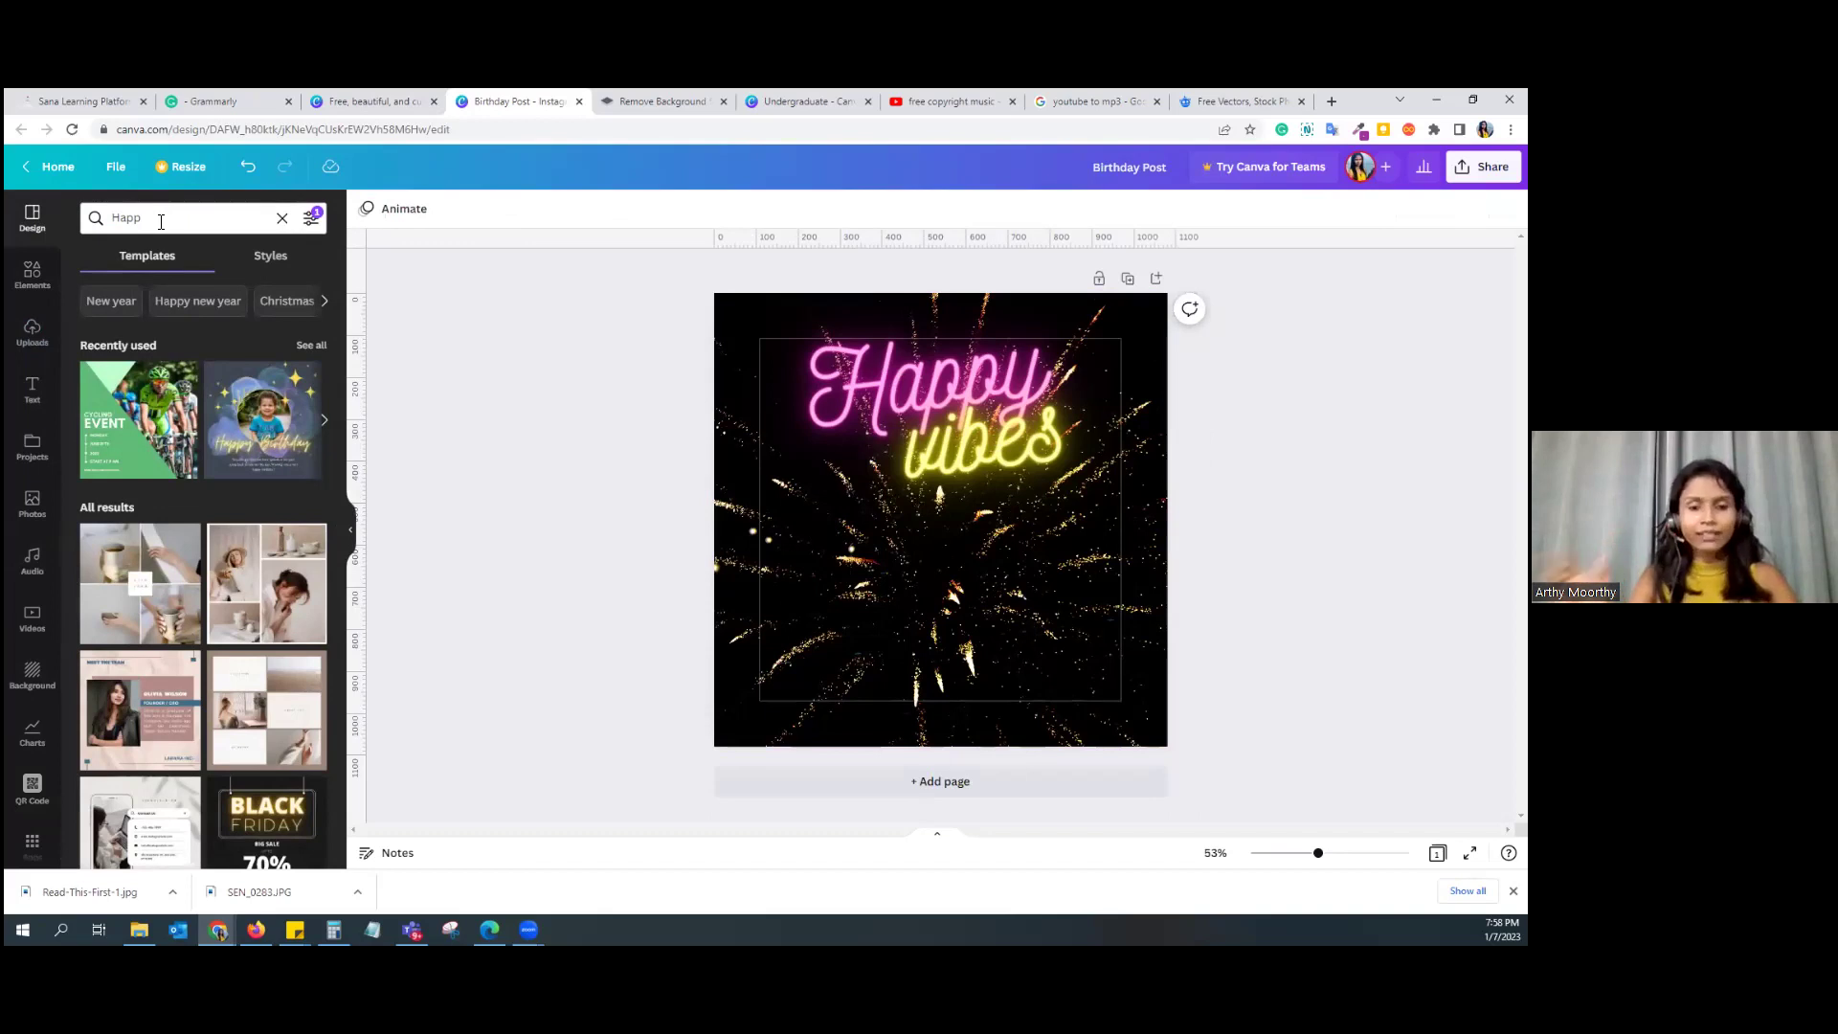
click(161, 222)
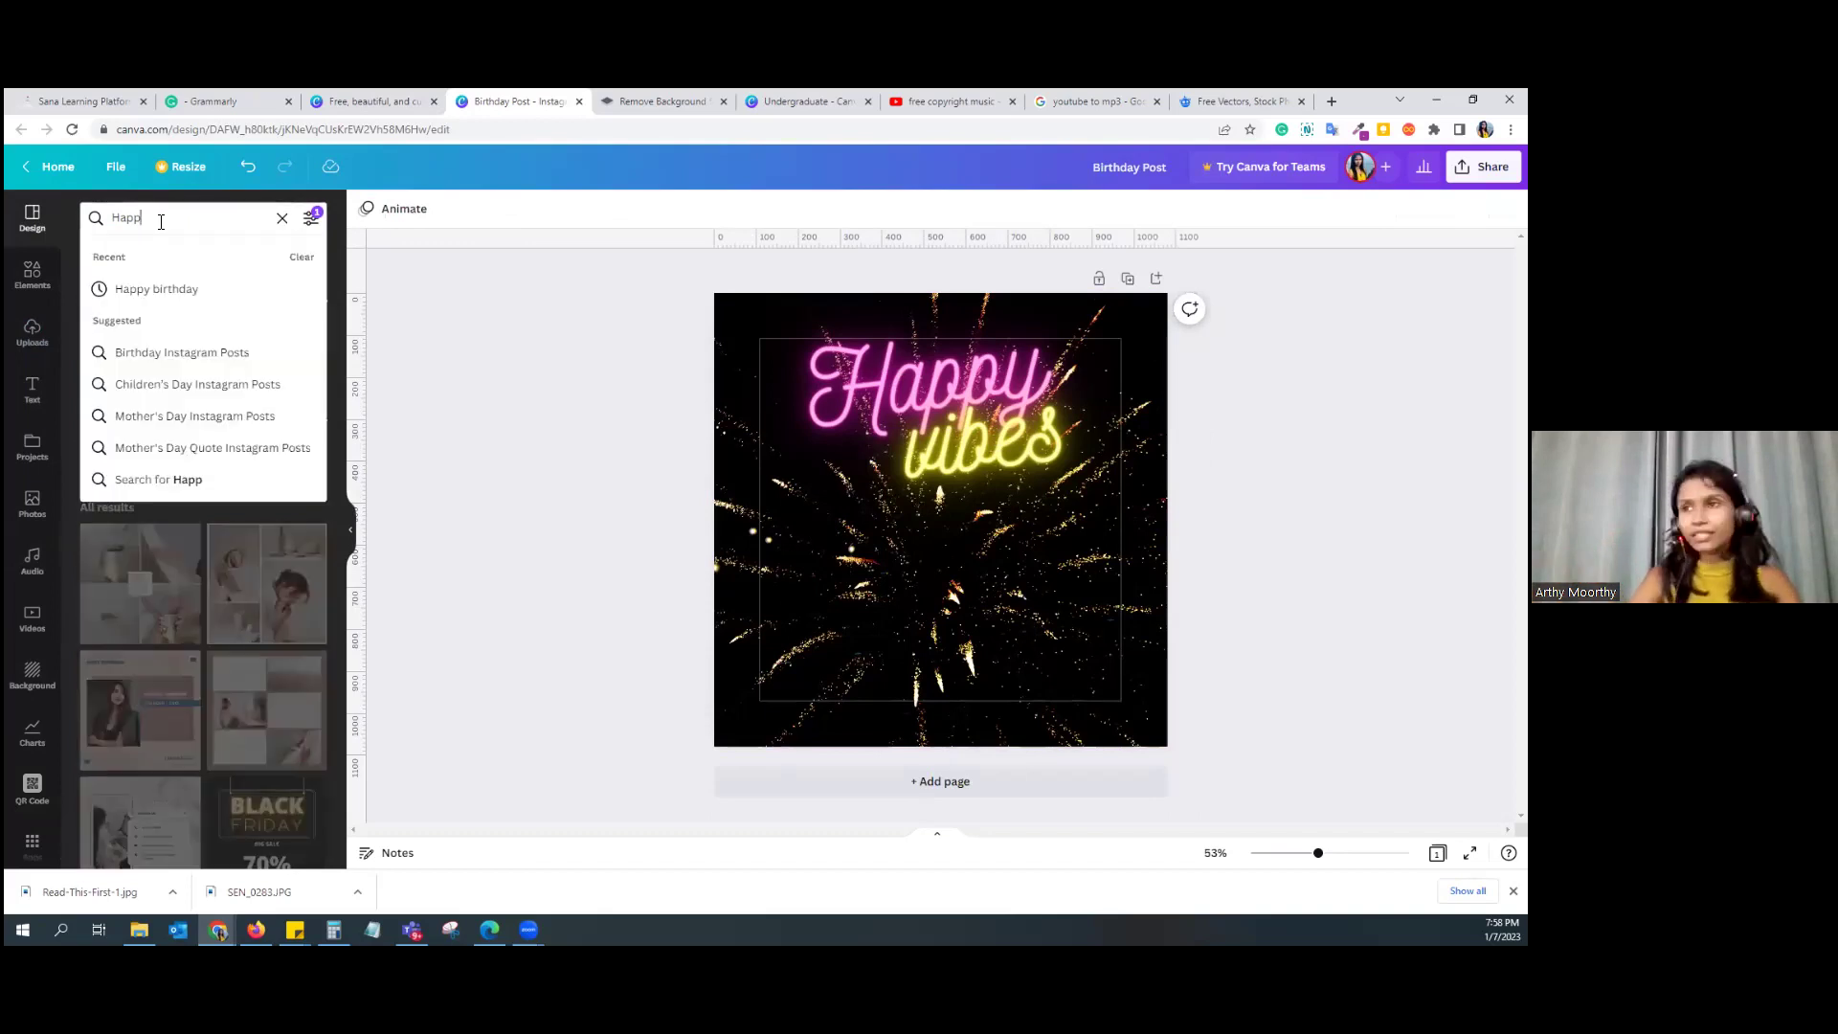
text(Happy Birthday)
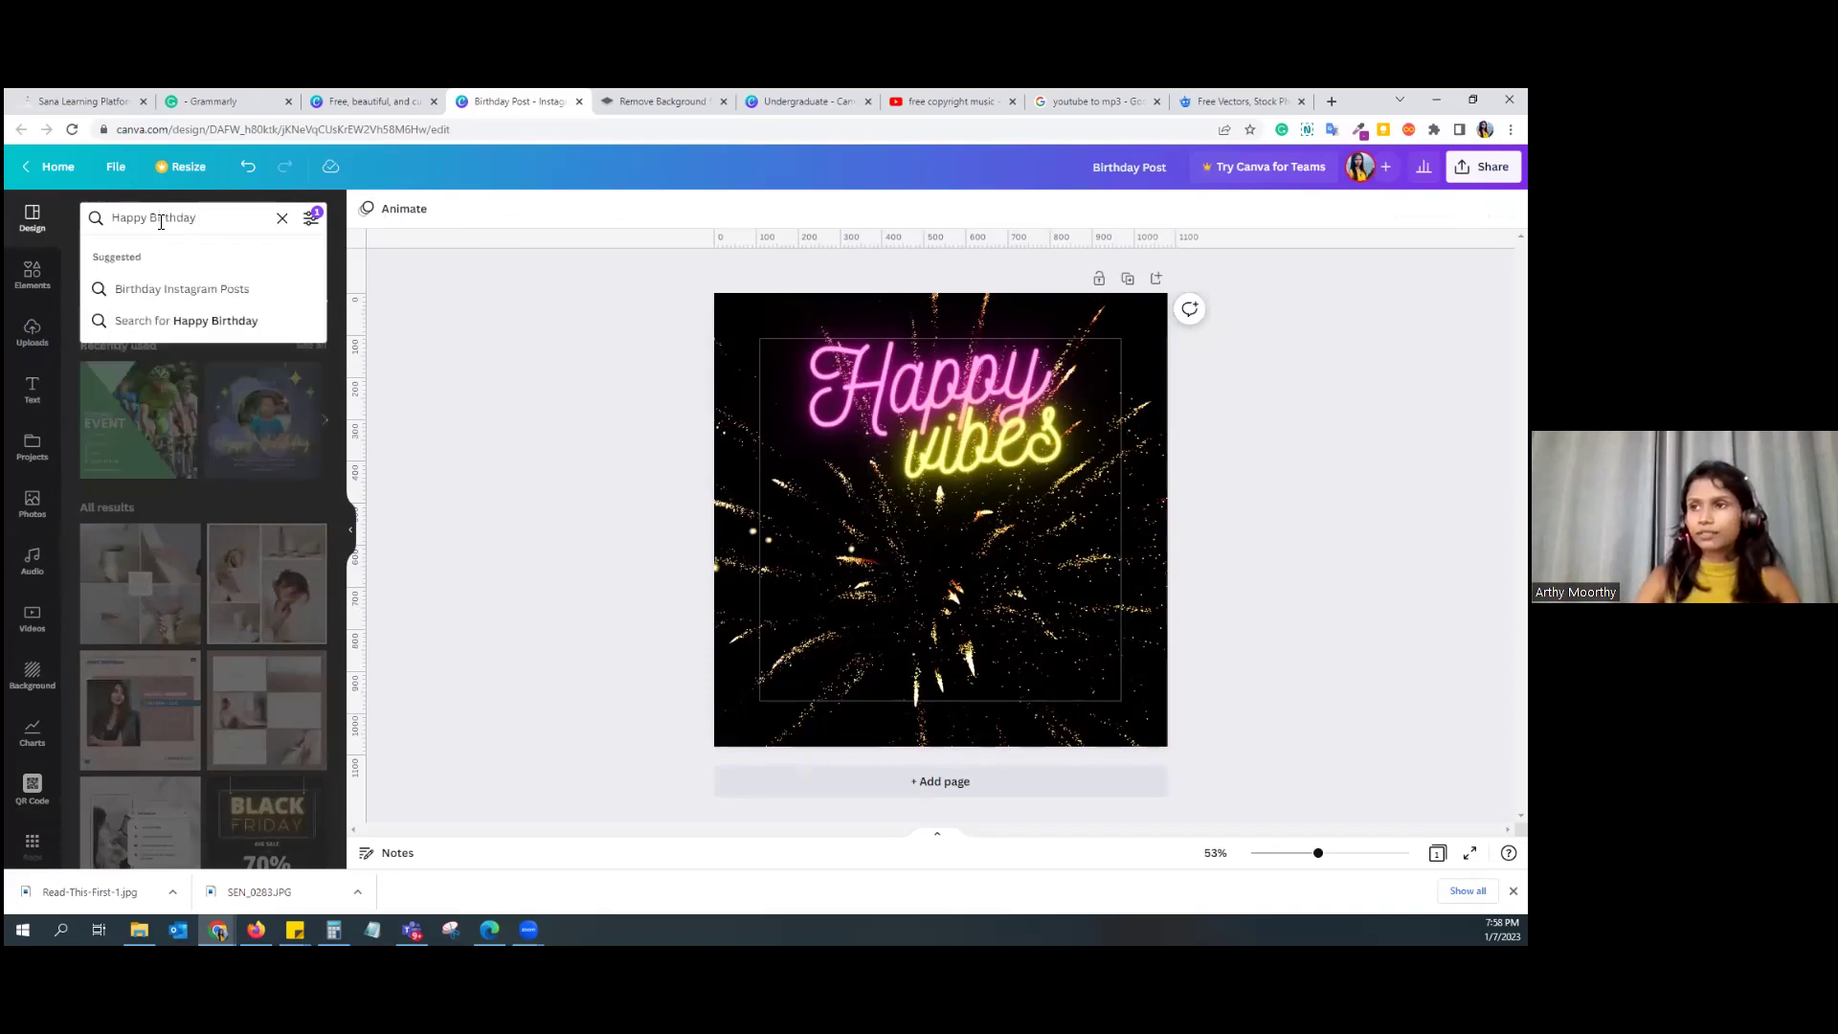
key(Return)
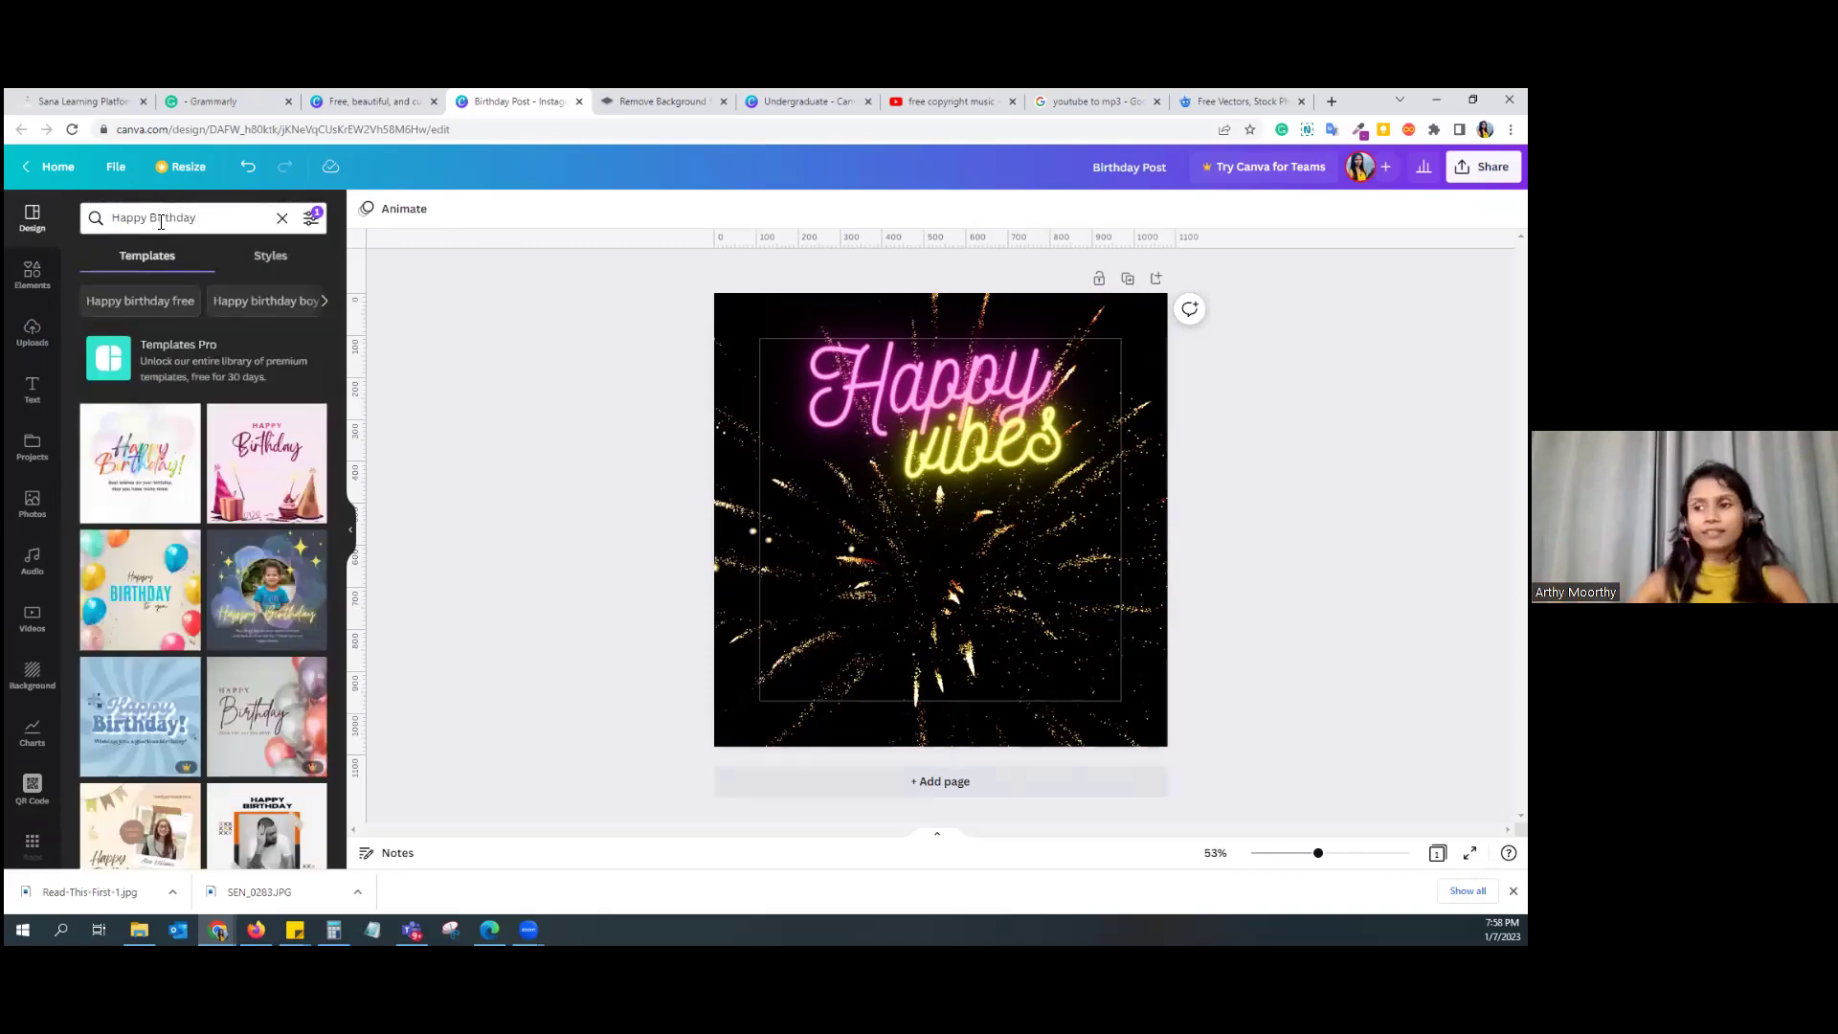
scroll(322, 614, down, 6)
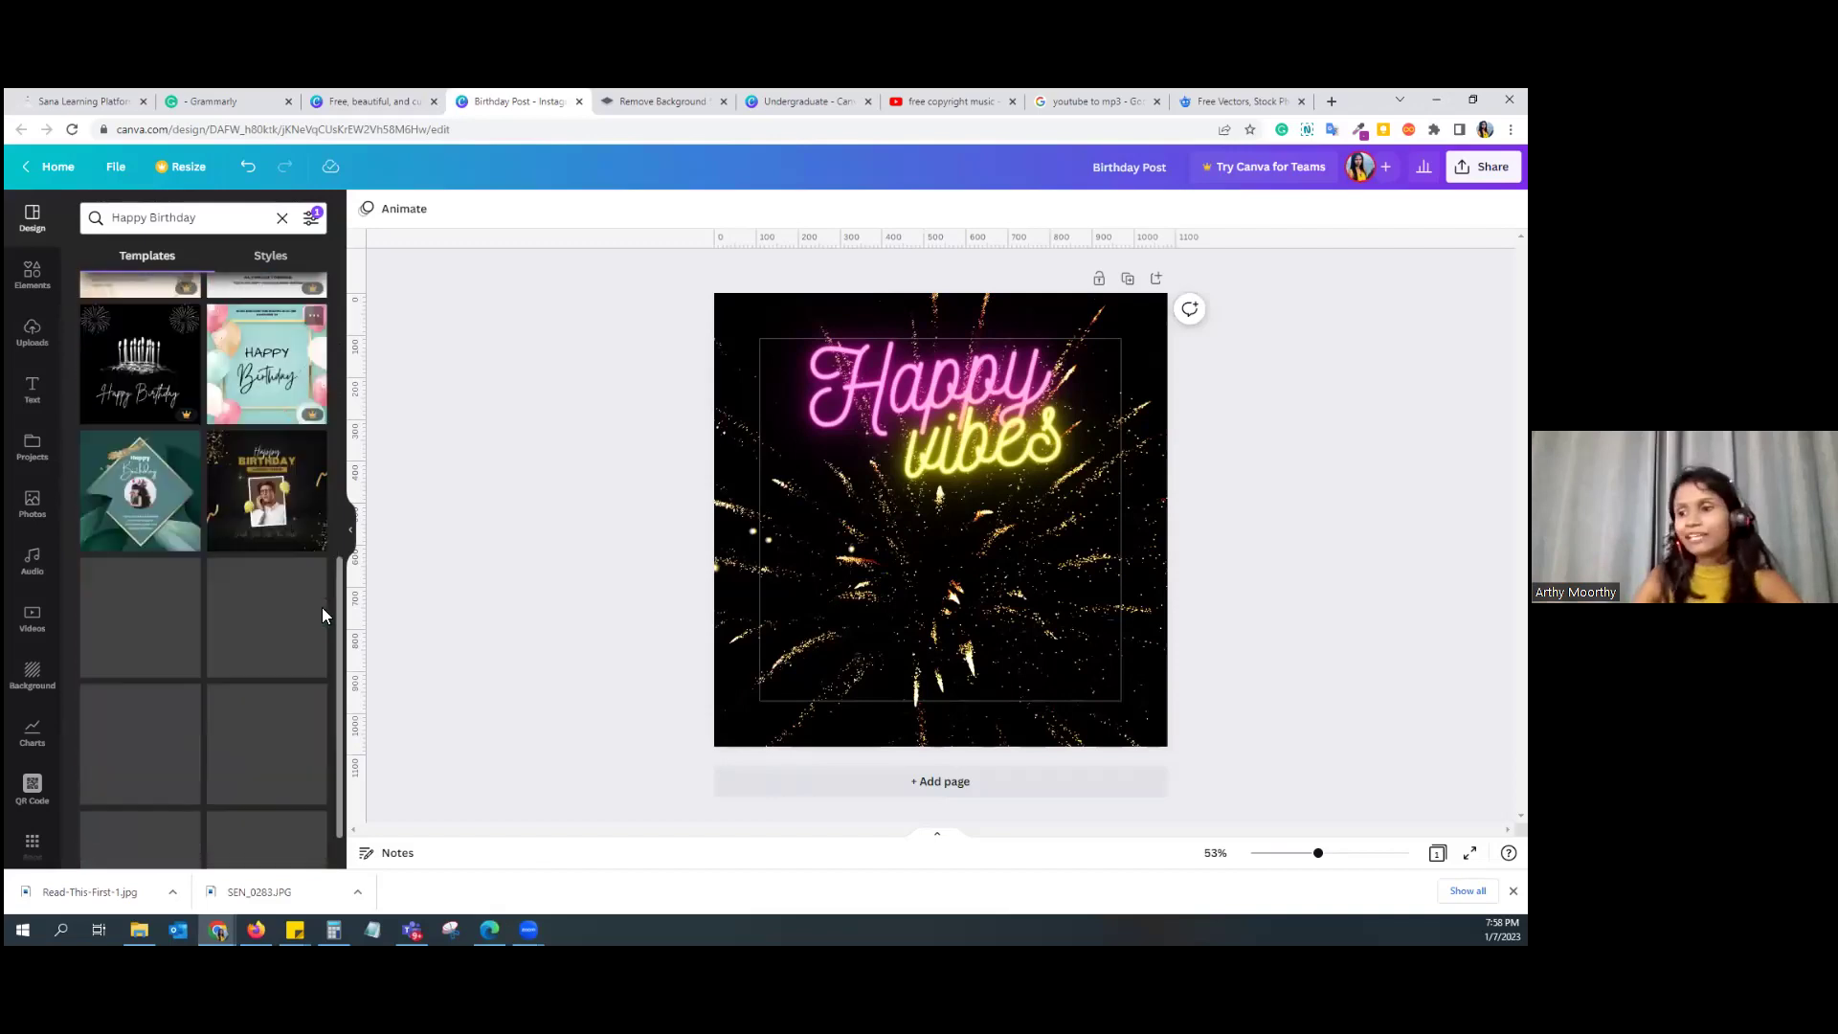
scroll(322, 607, down, 1)
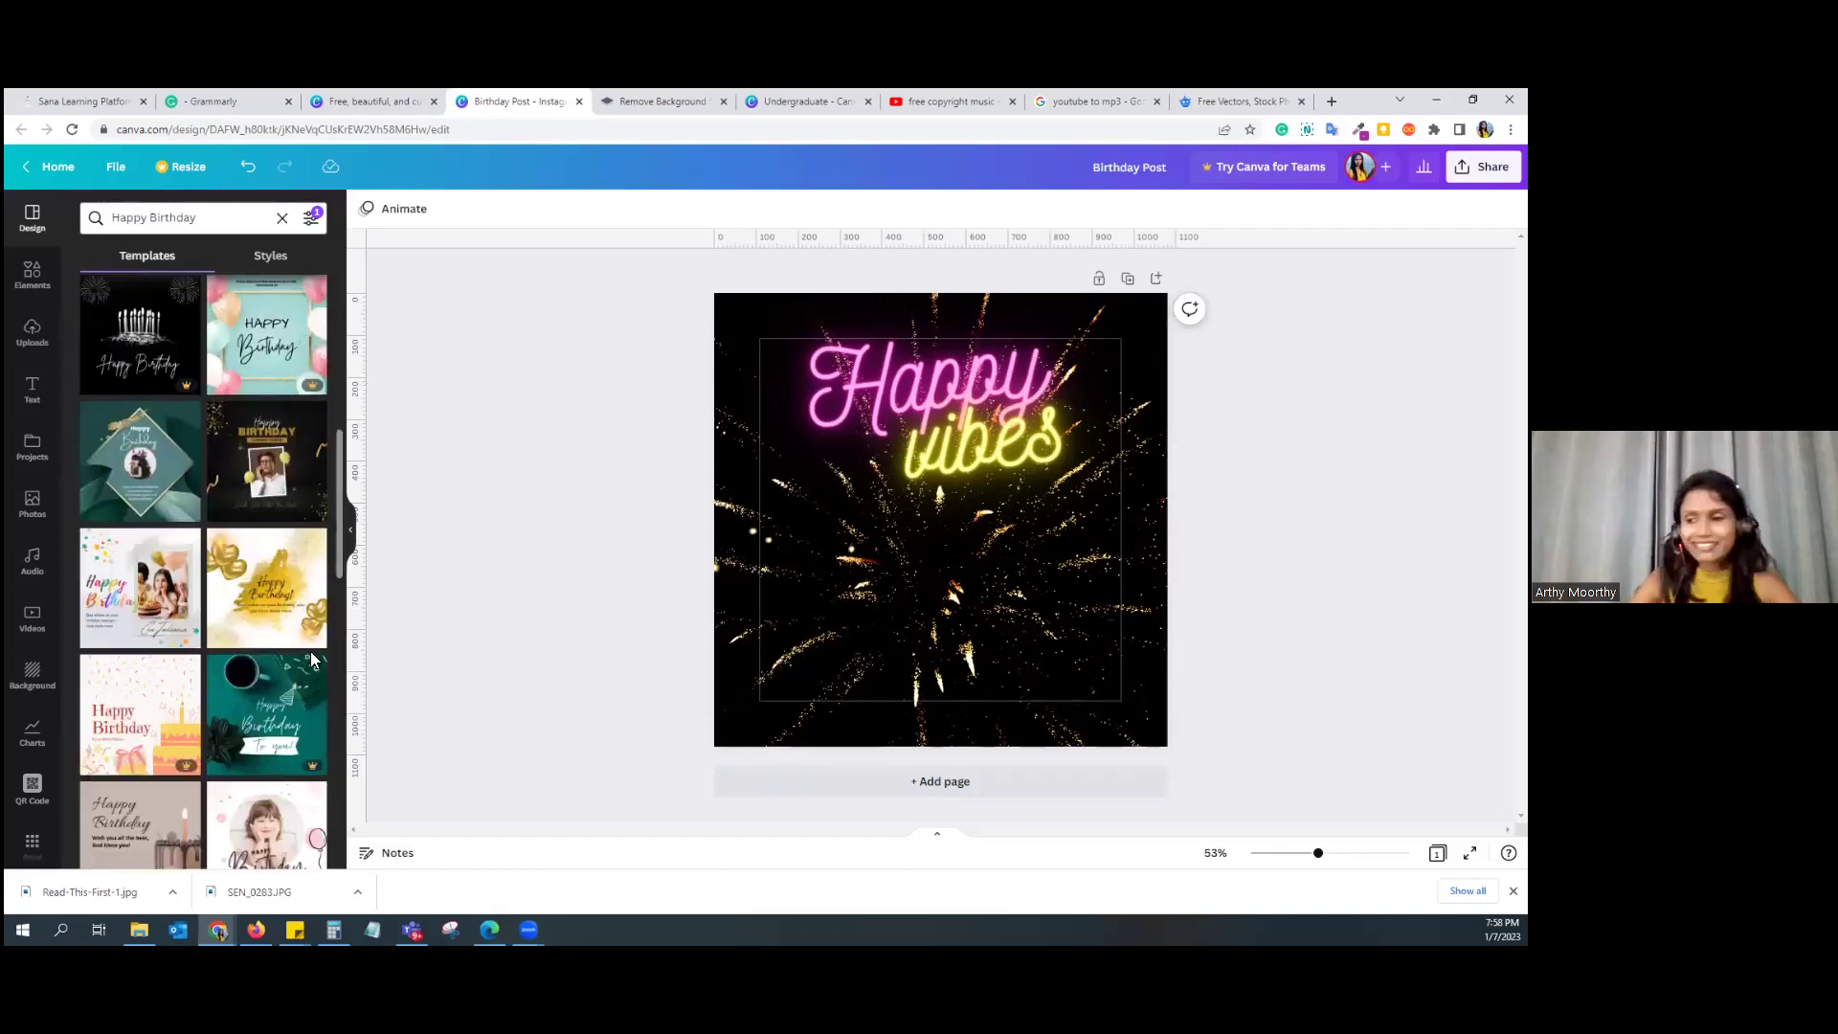
scroll(312, 655, down, 2)
scroll(313, 659, down, 5)
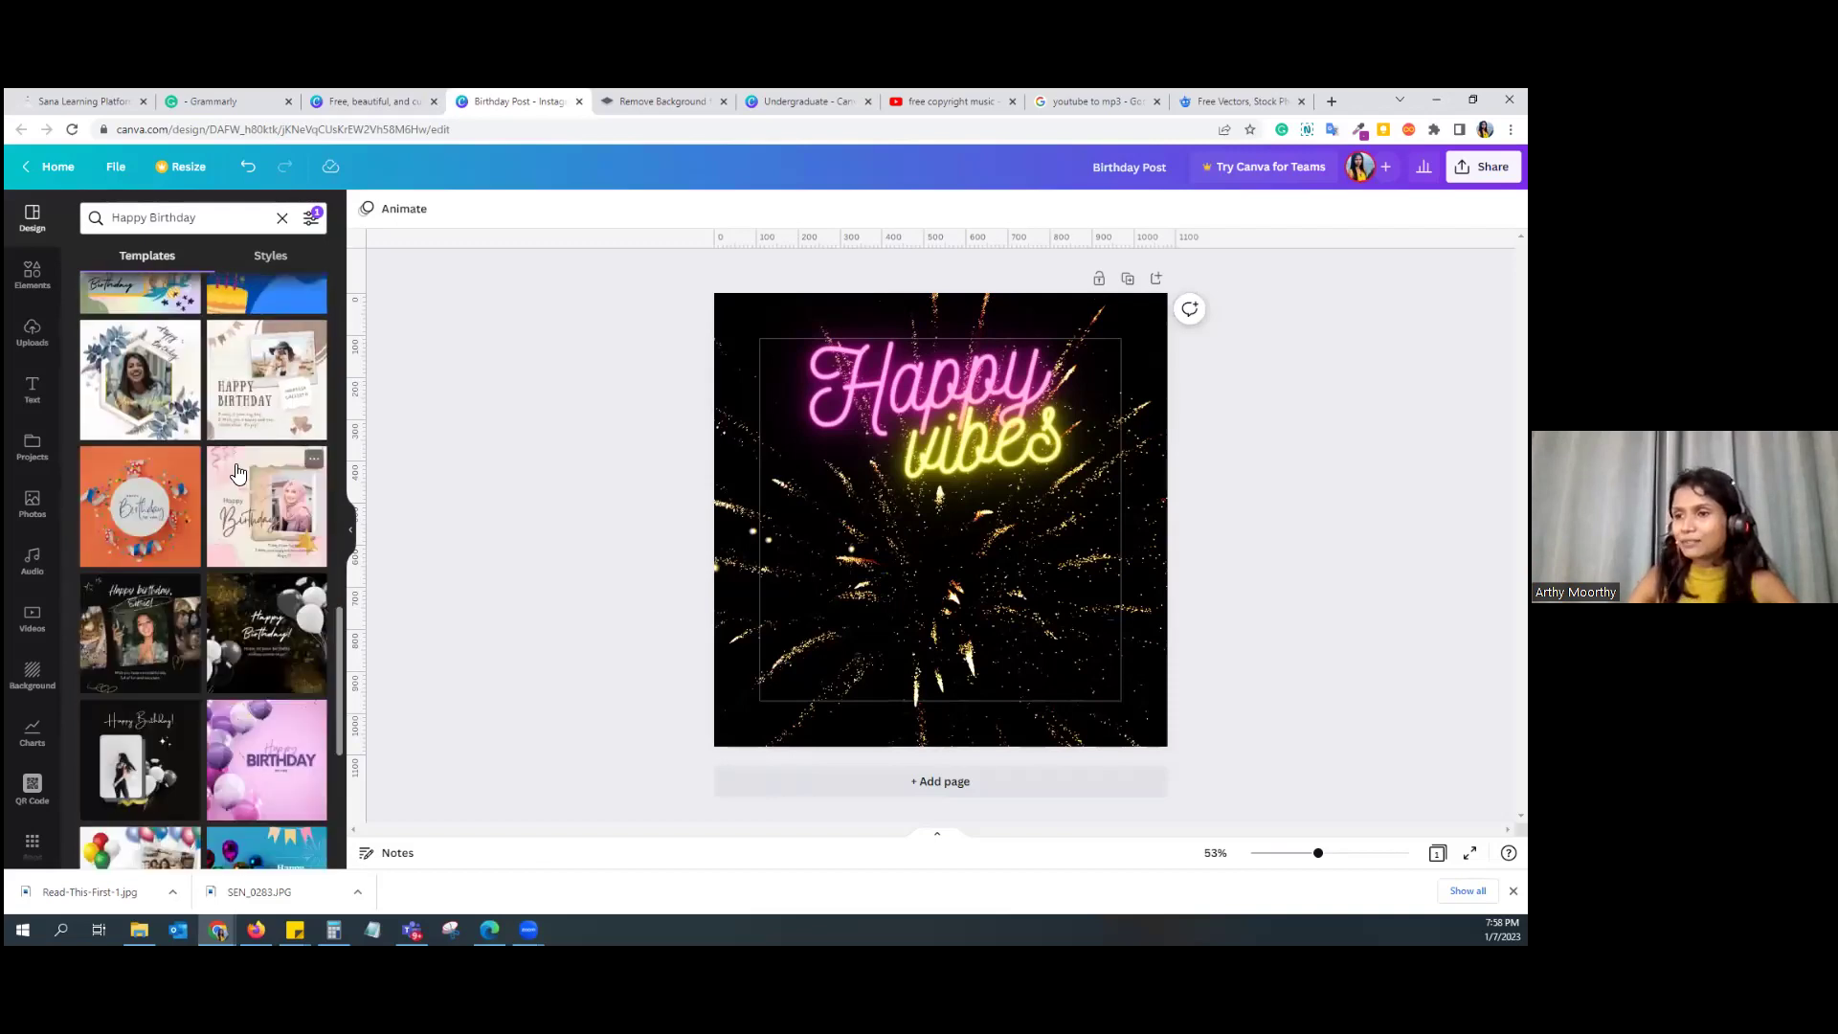
click(266, 483)
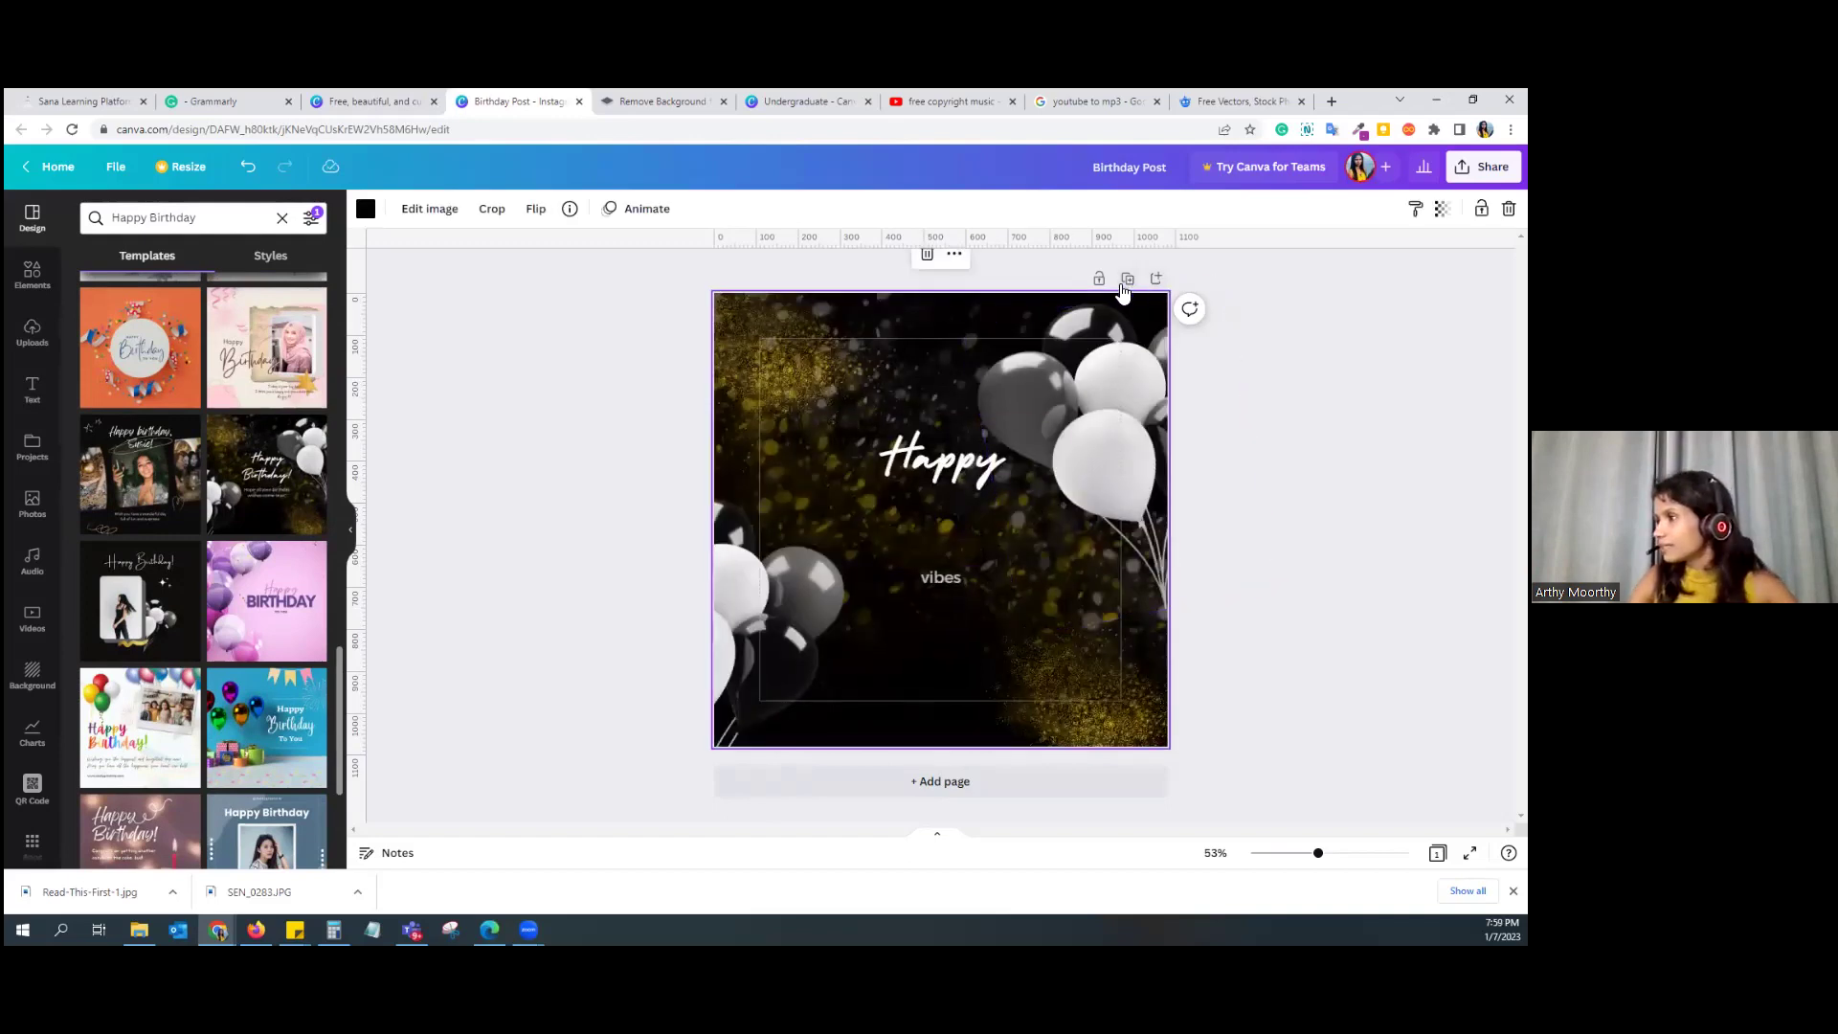
Step: Delete the old balloon page and the extra blank page so one blank page remains
click(919, 787)
scroll(958, 460, up, 4)
click(1020, 429)
scroll(958, 478, up, 2)
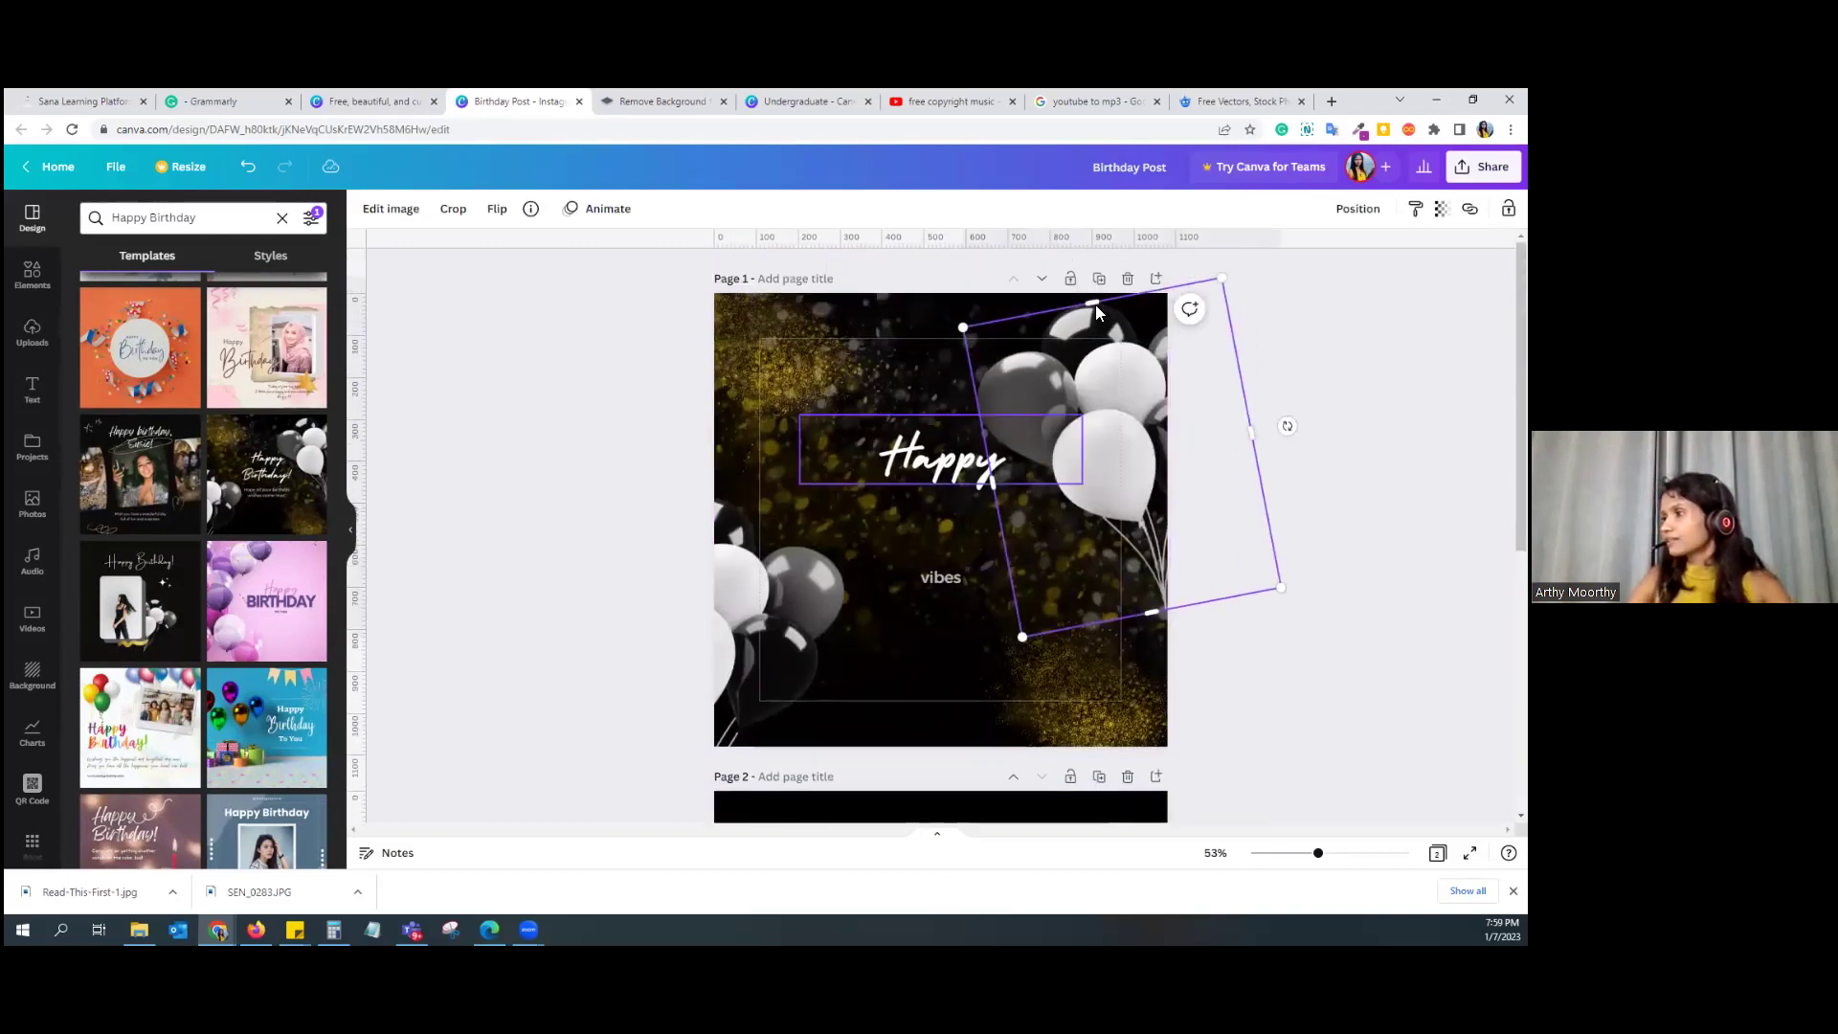
click(1128, 277)
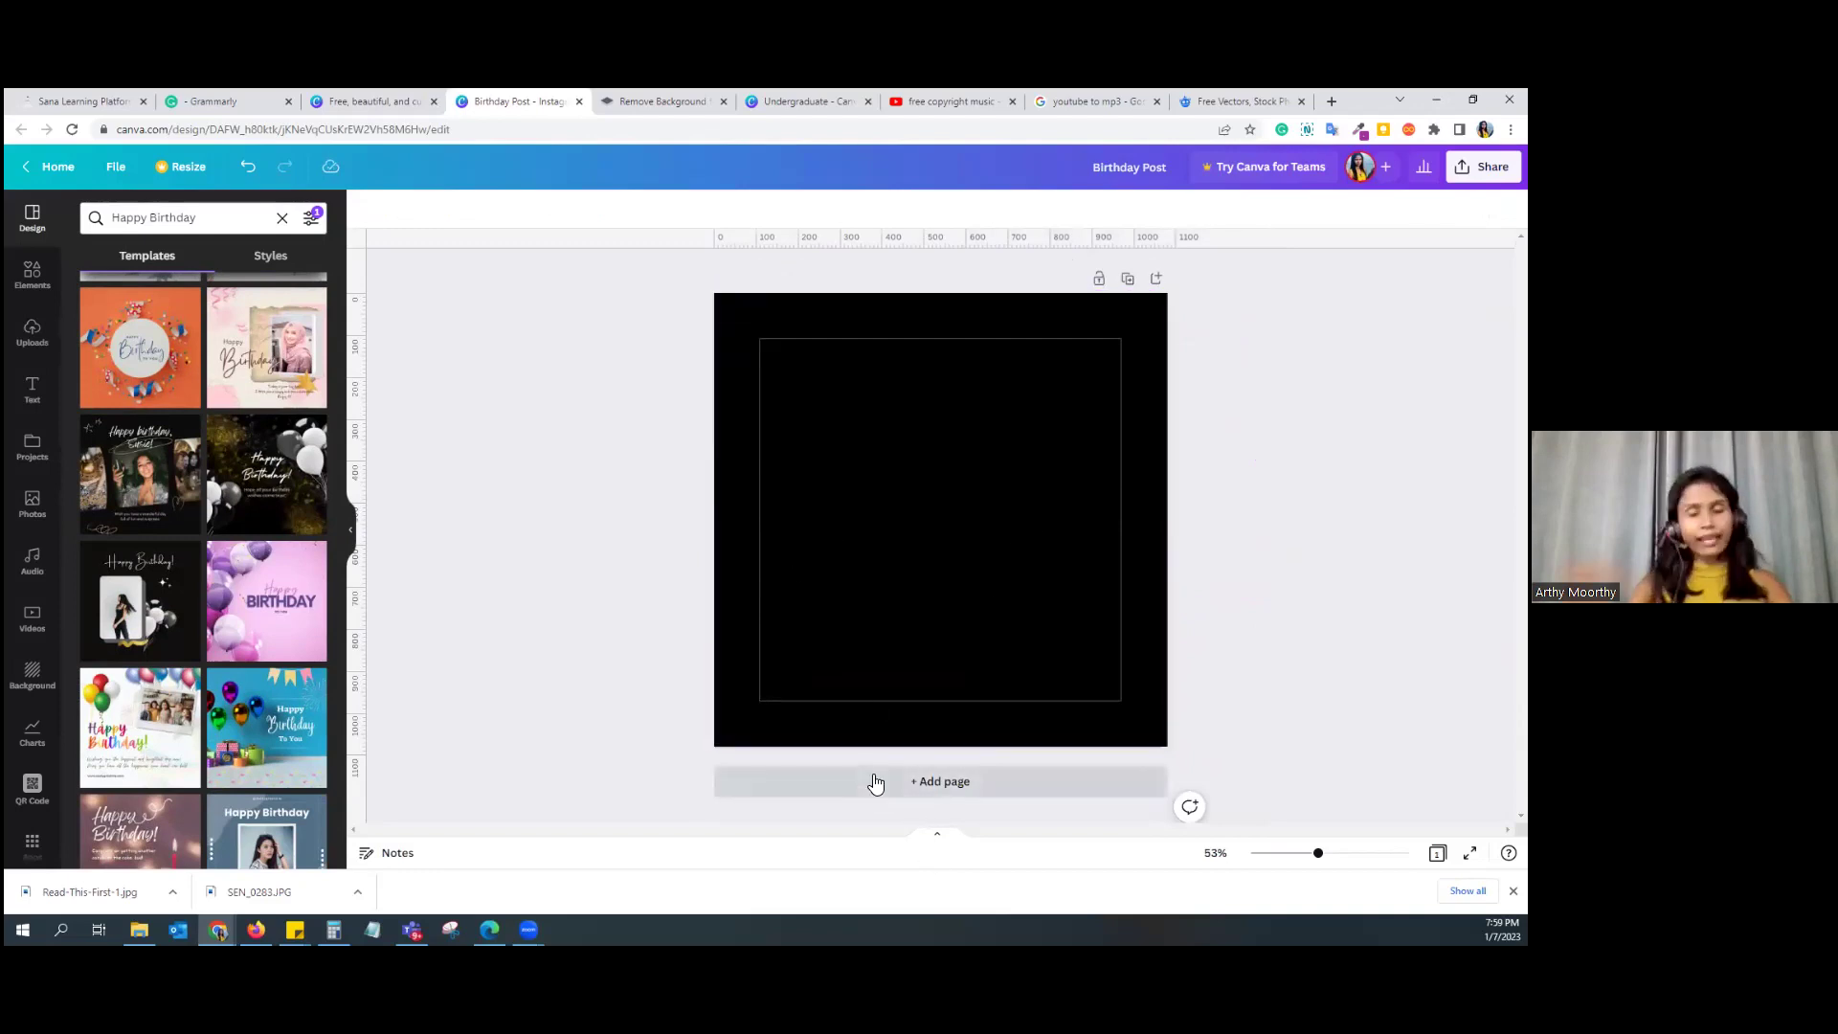
click(925, 787)
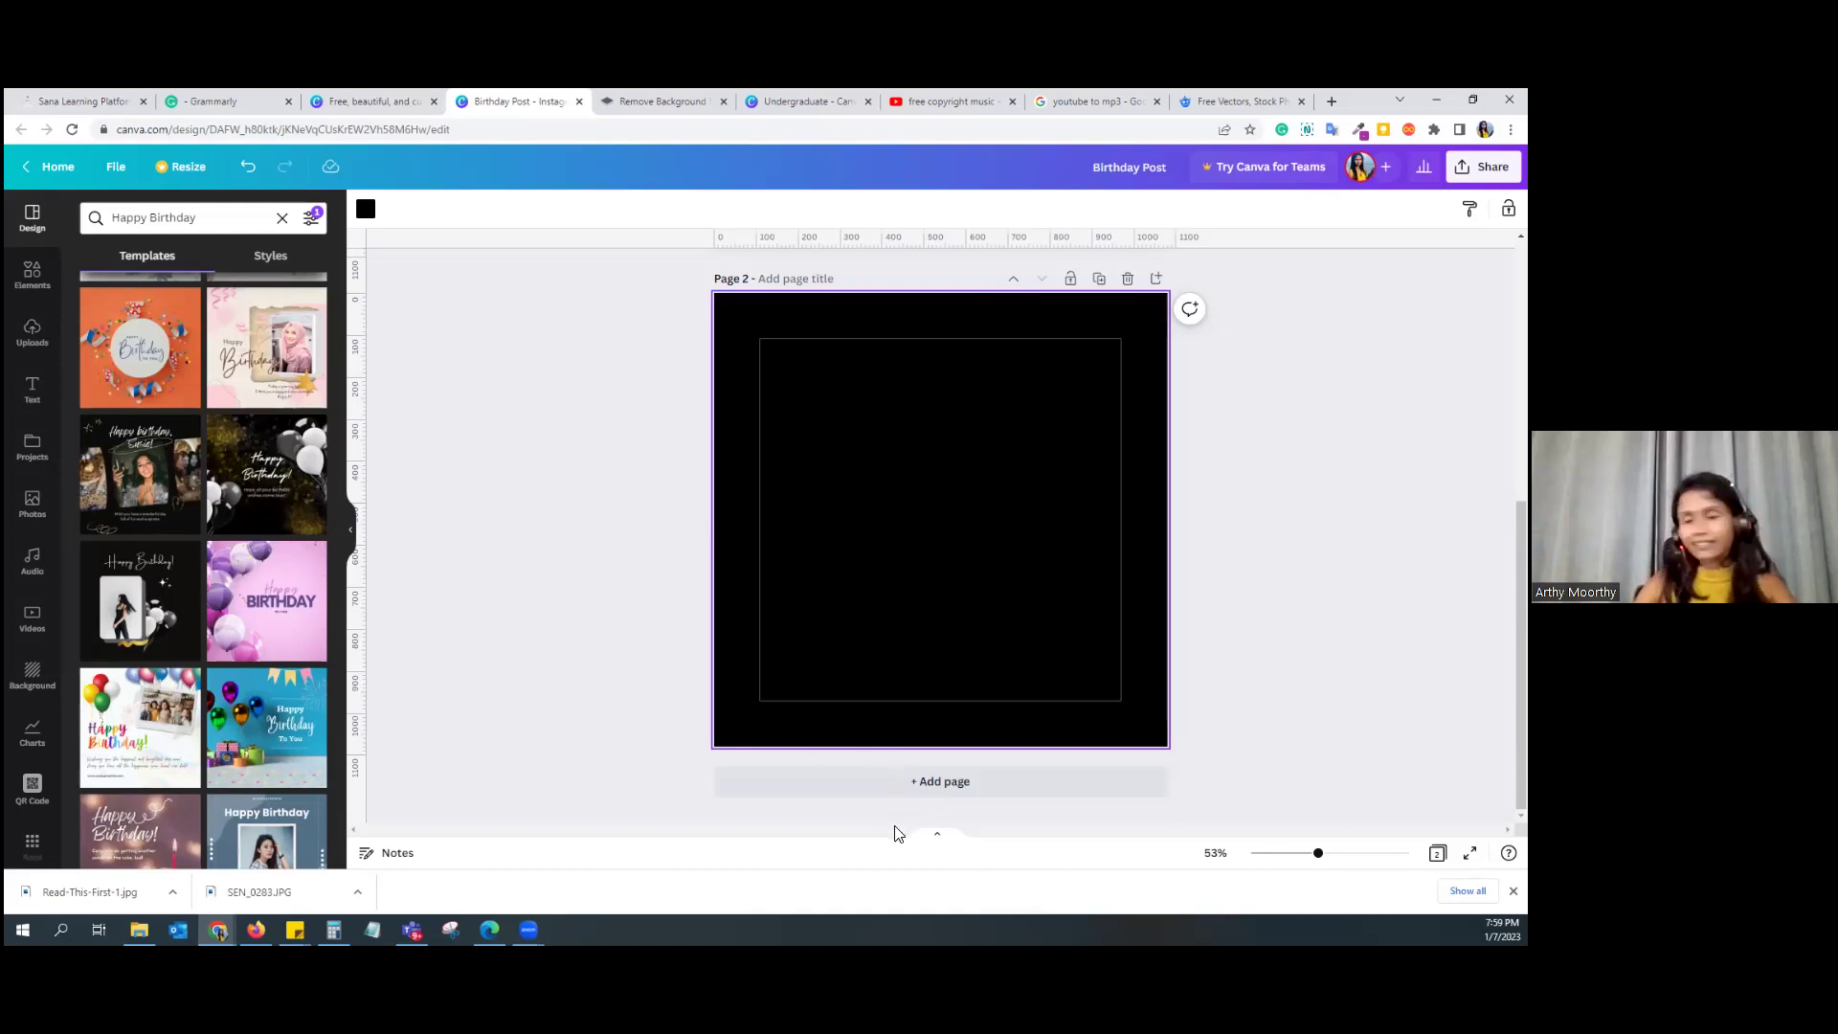
scroll(914, 806, up, 4)
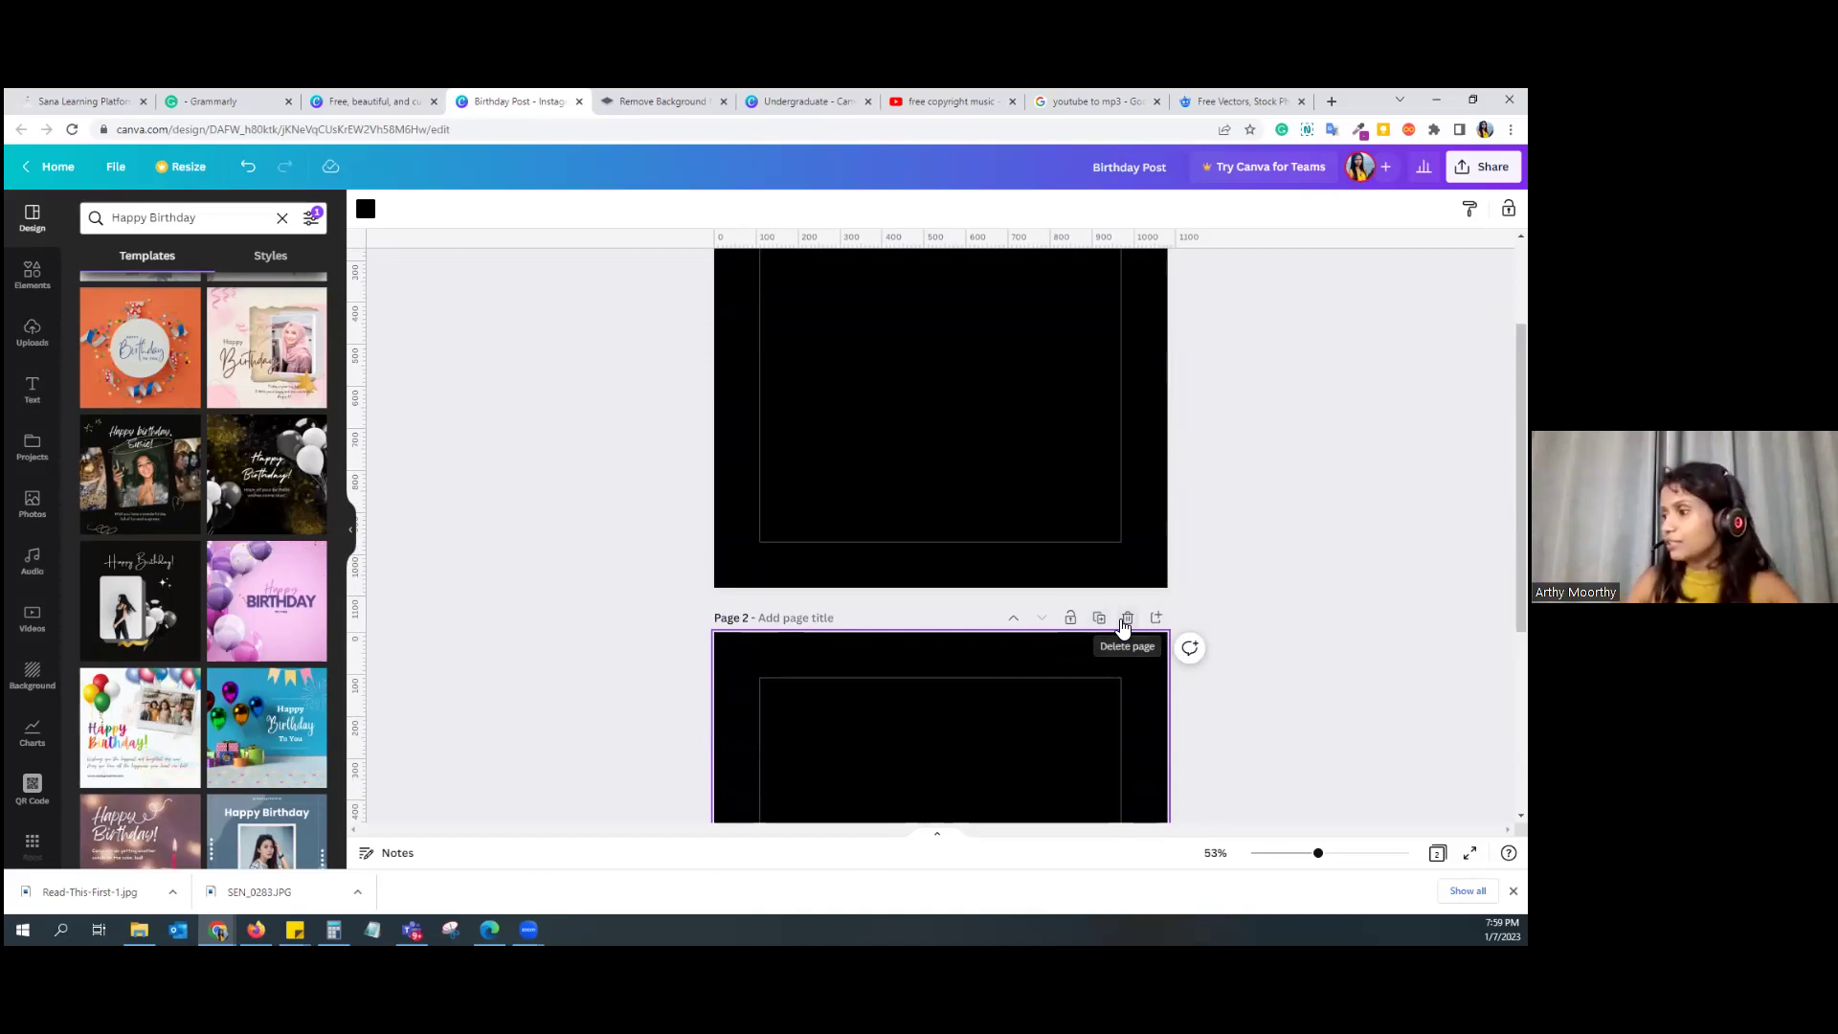
click(1126, 620)
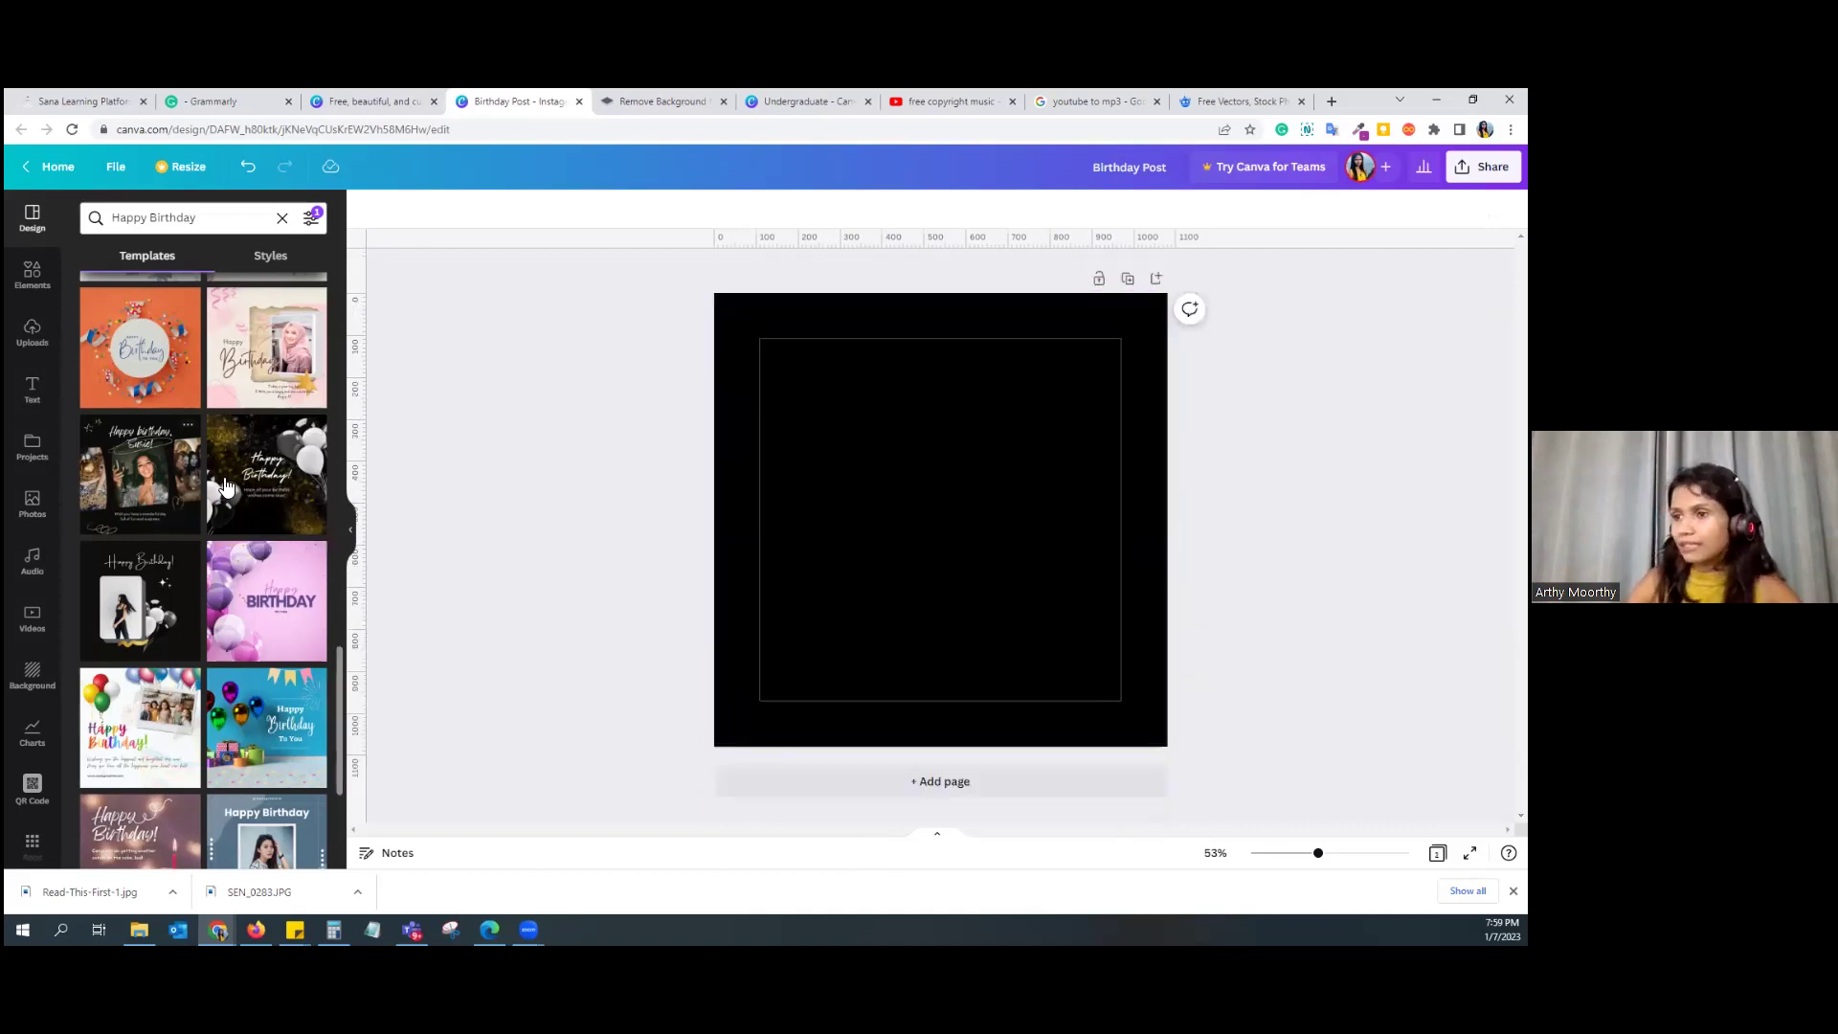
Step: Try the black-and-gold balloon birthday template, then settle on the gold-hearts Happy Birthday template
click(230, 483)
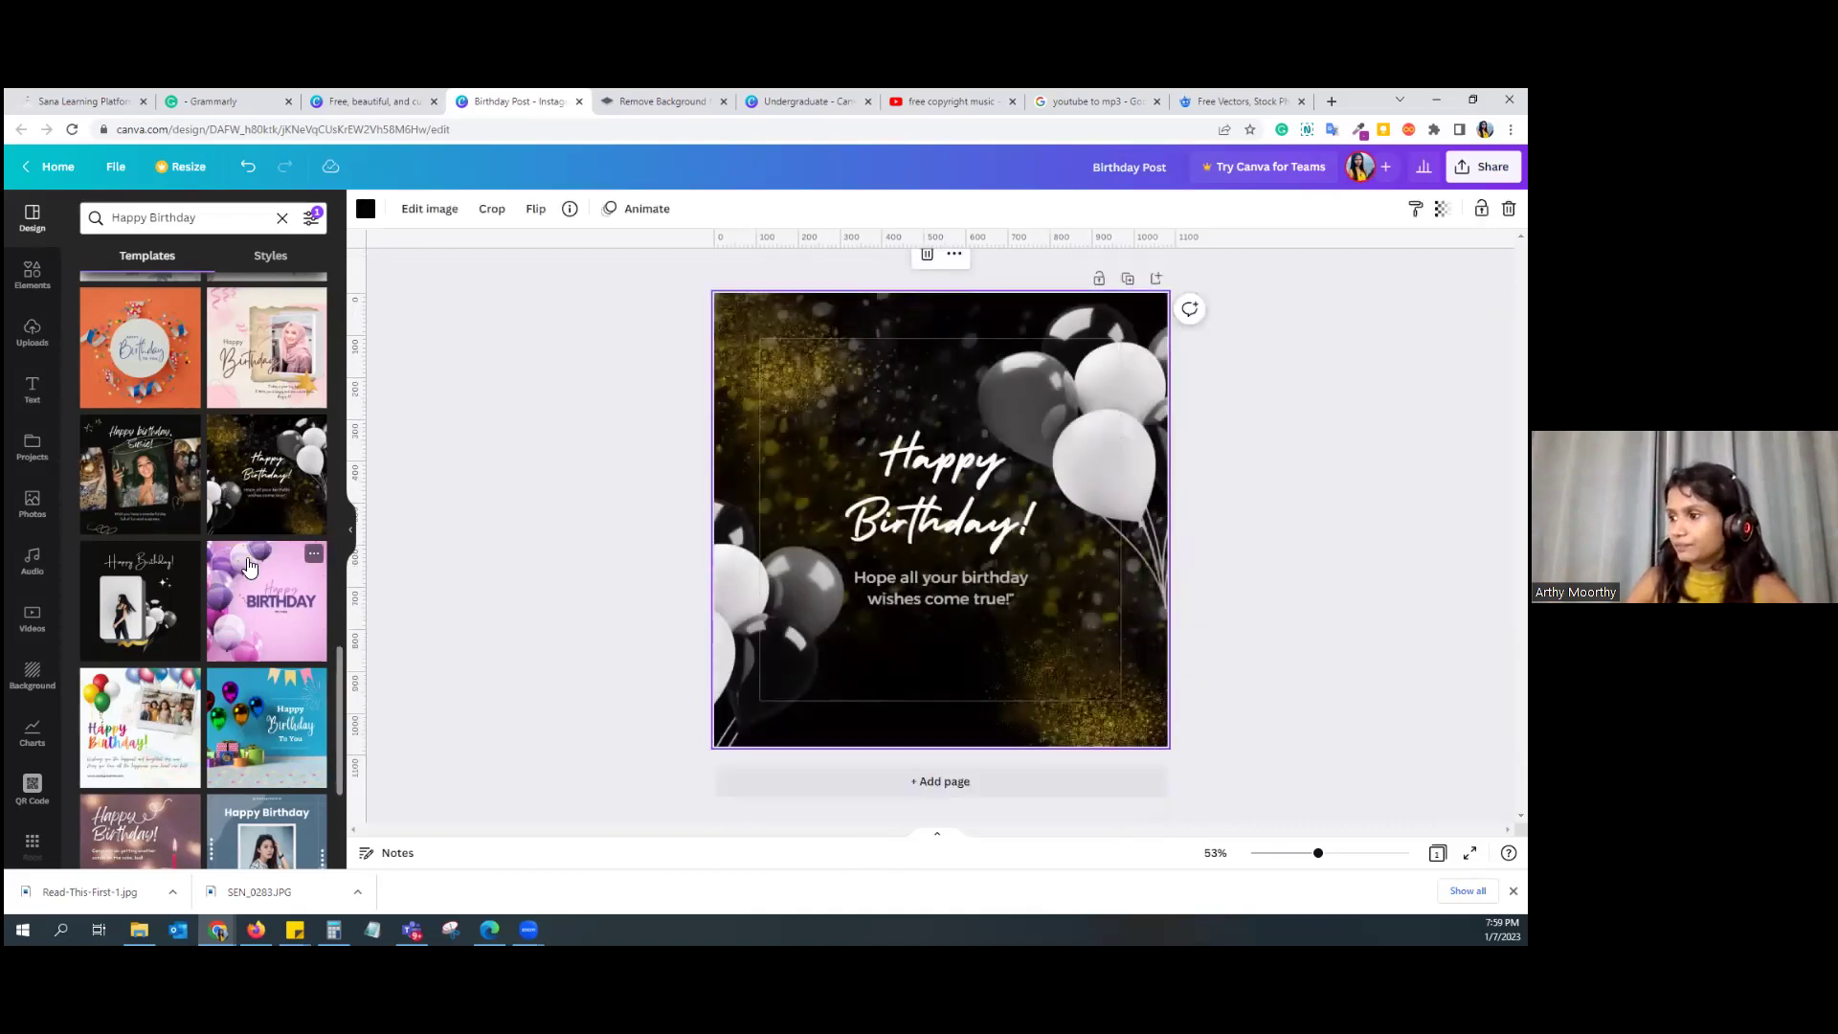
scroll(249, 567, down, 5)
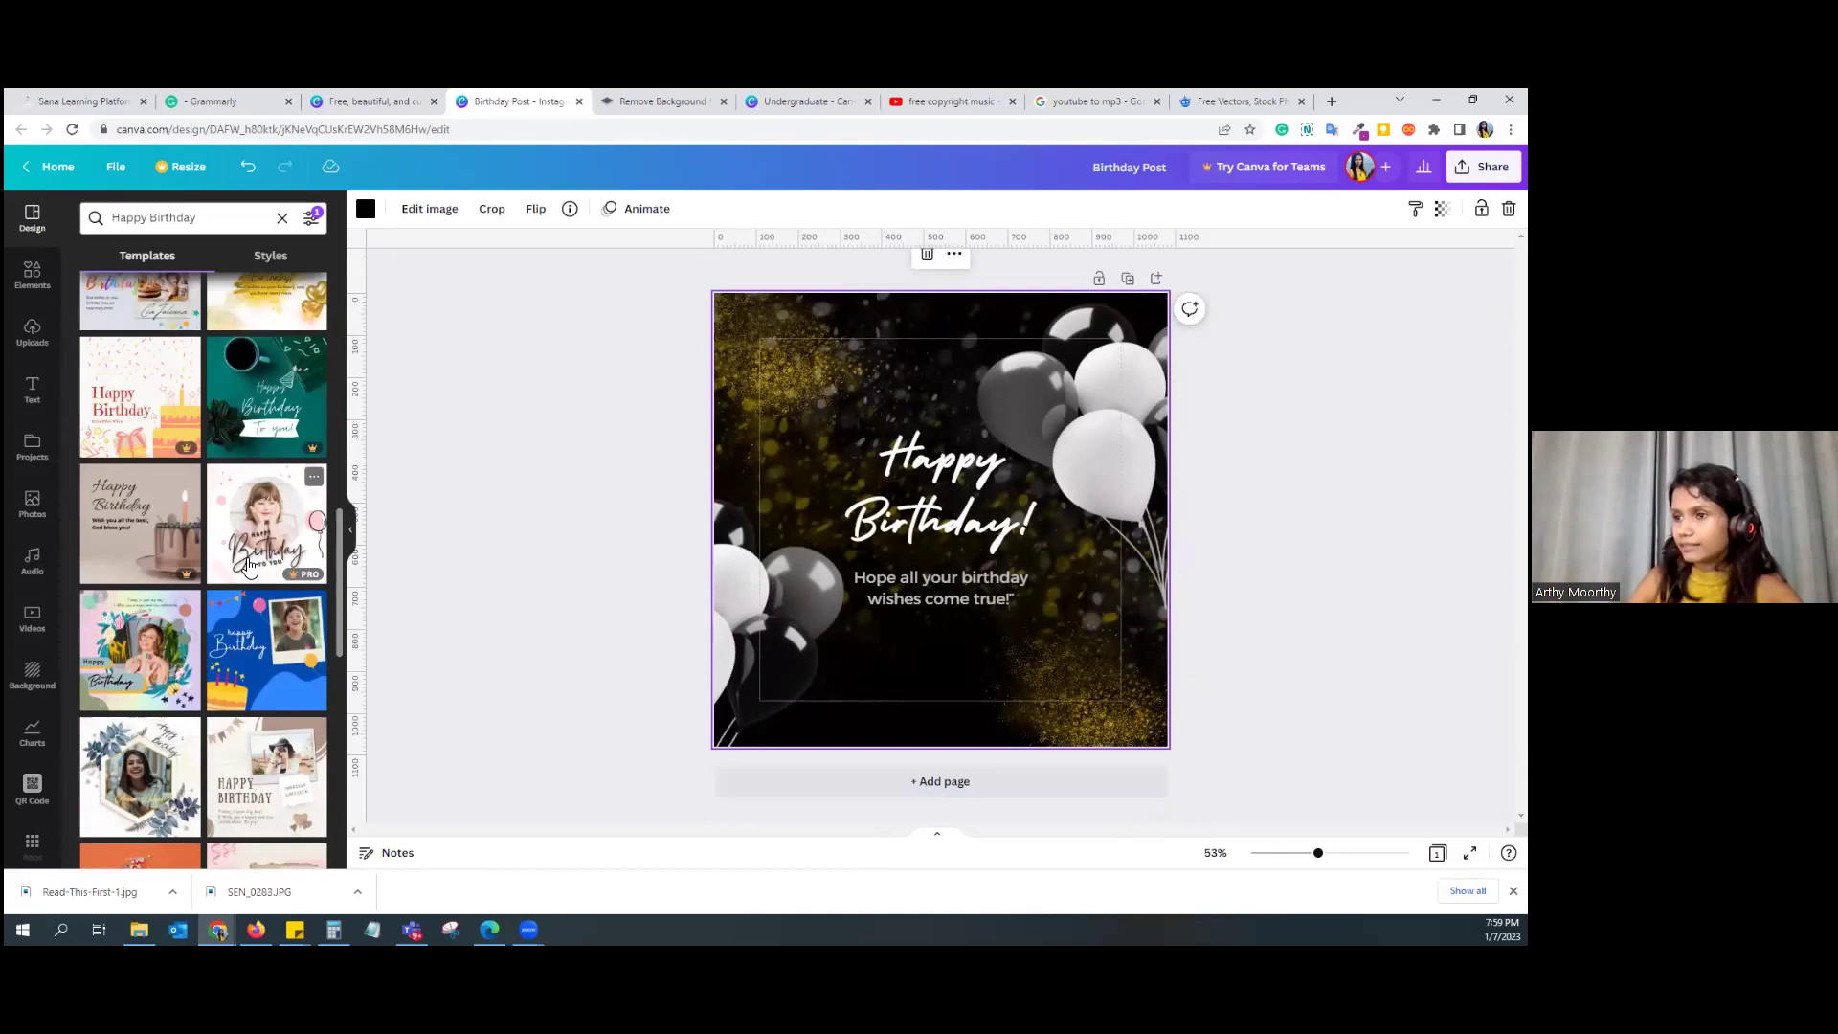
scroll(249, 567, up, 4)
click(266, 660)
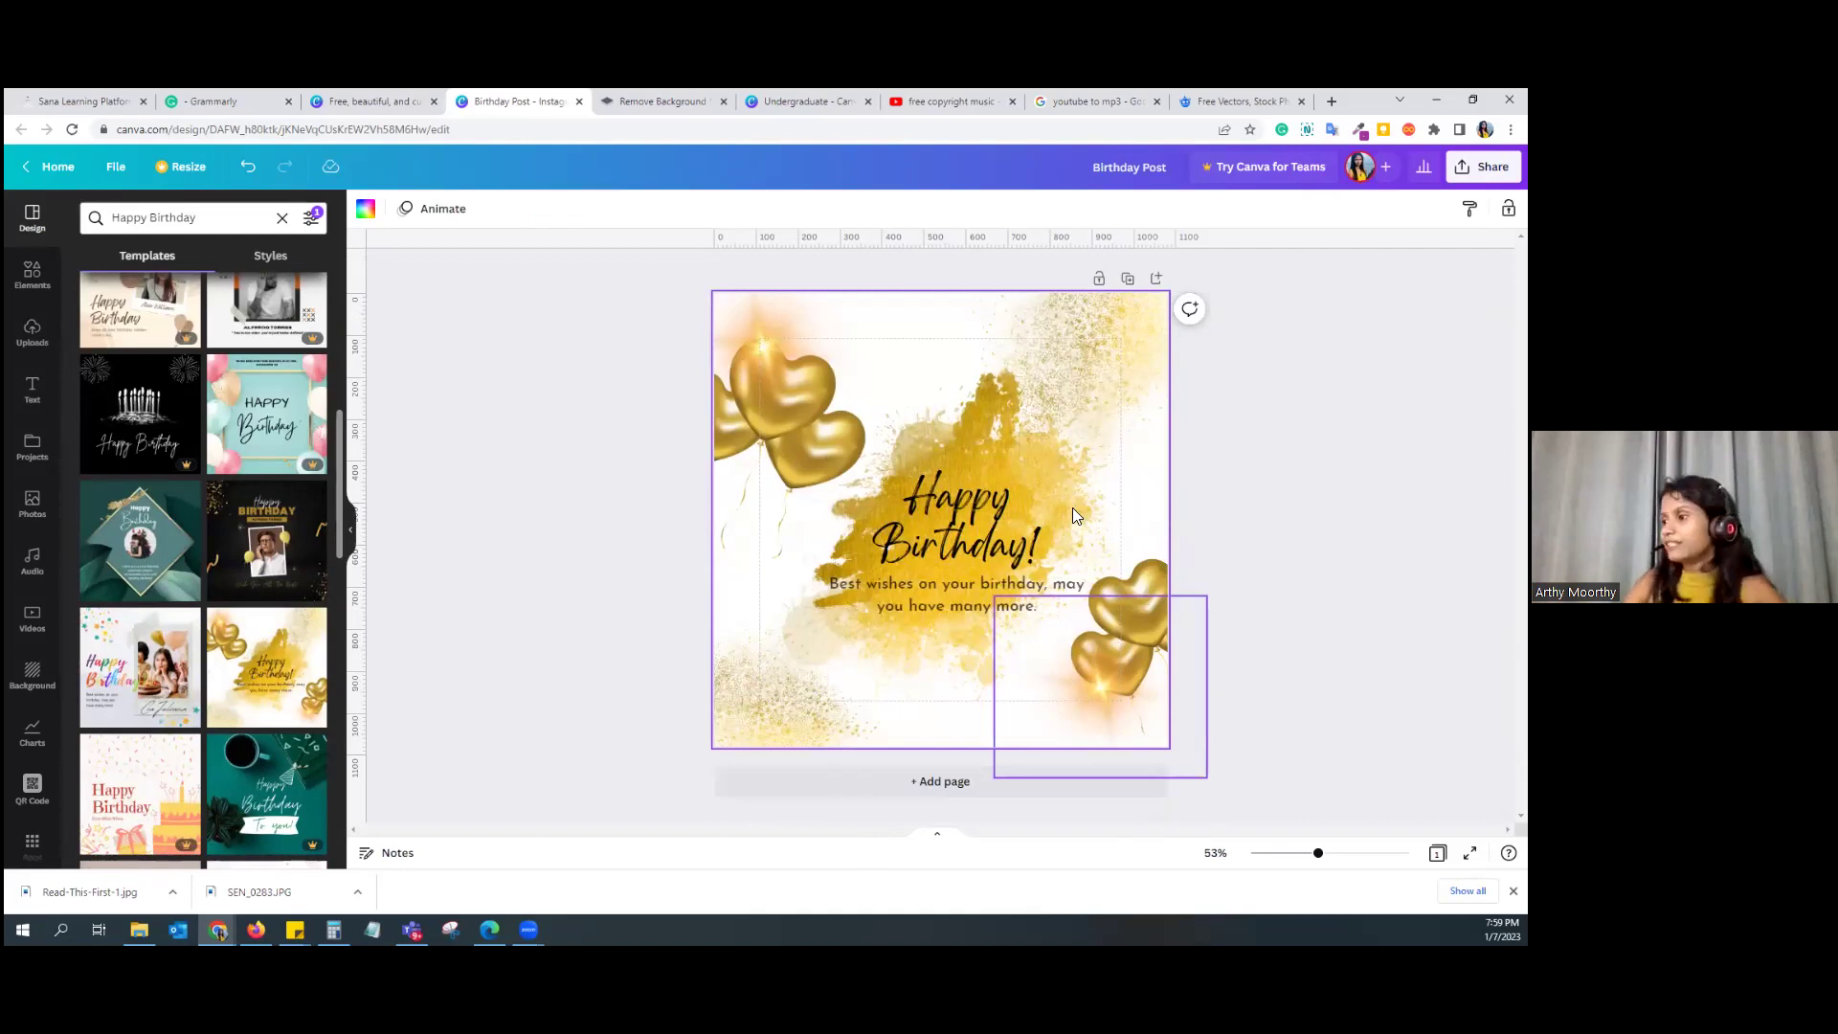
Step: Duplicate the wishes text, replace the copy with the birthday person's name, and place it beneath the wishes
click(1007, 513)
drag(923, 601, 915, 561)
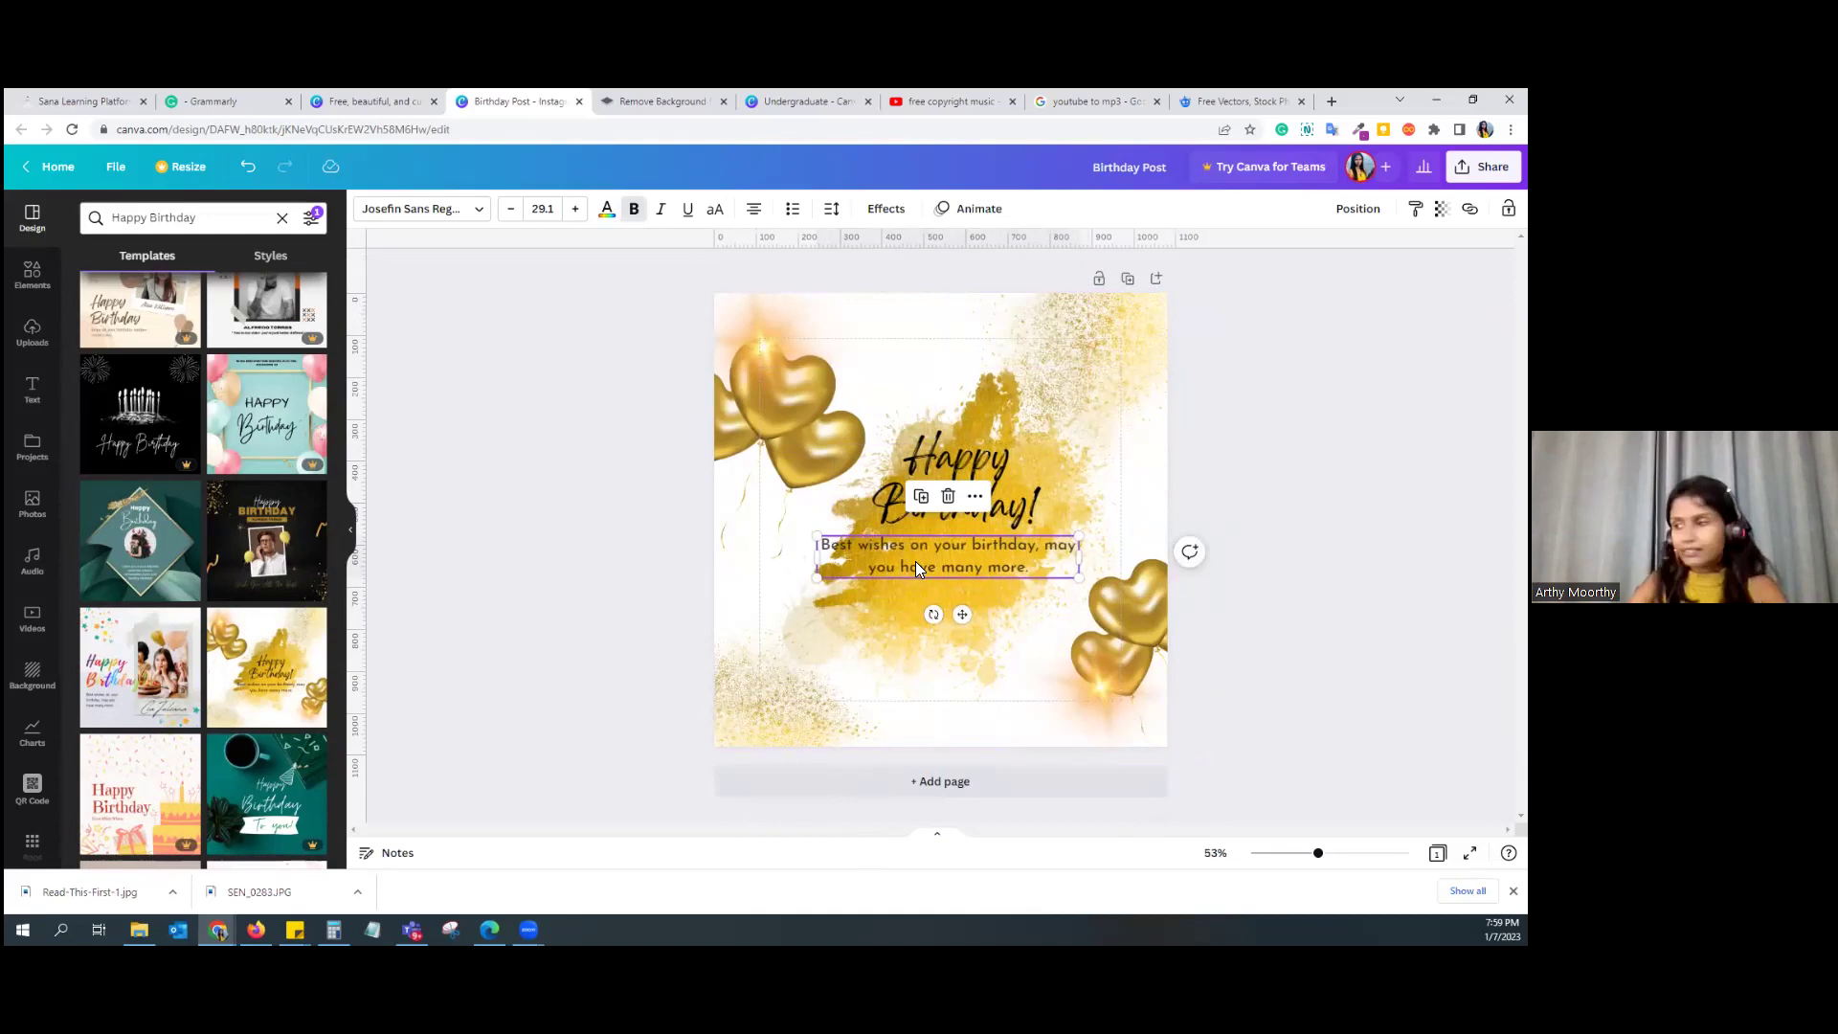
key(ctrl+d)
double_click(900, 633)
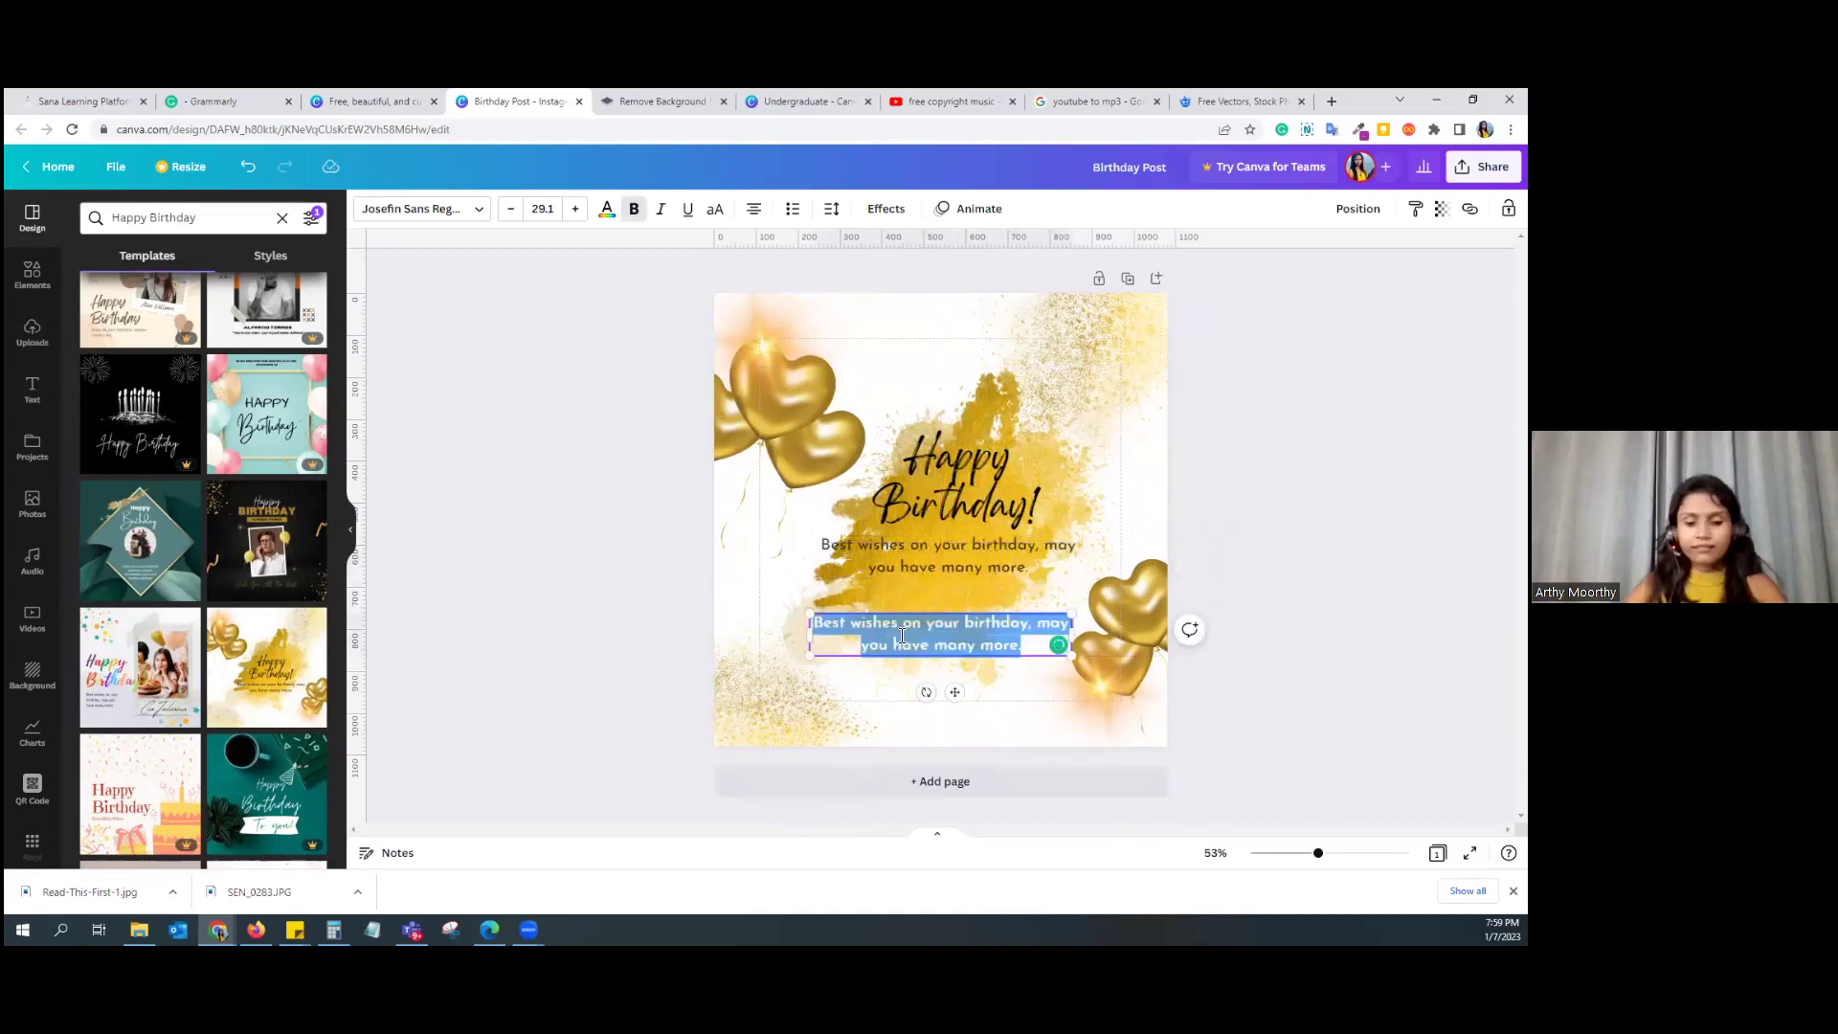
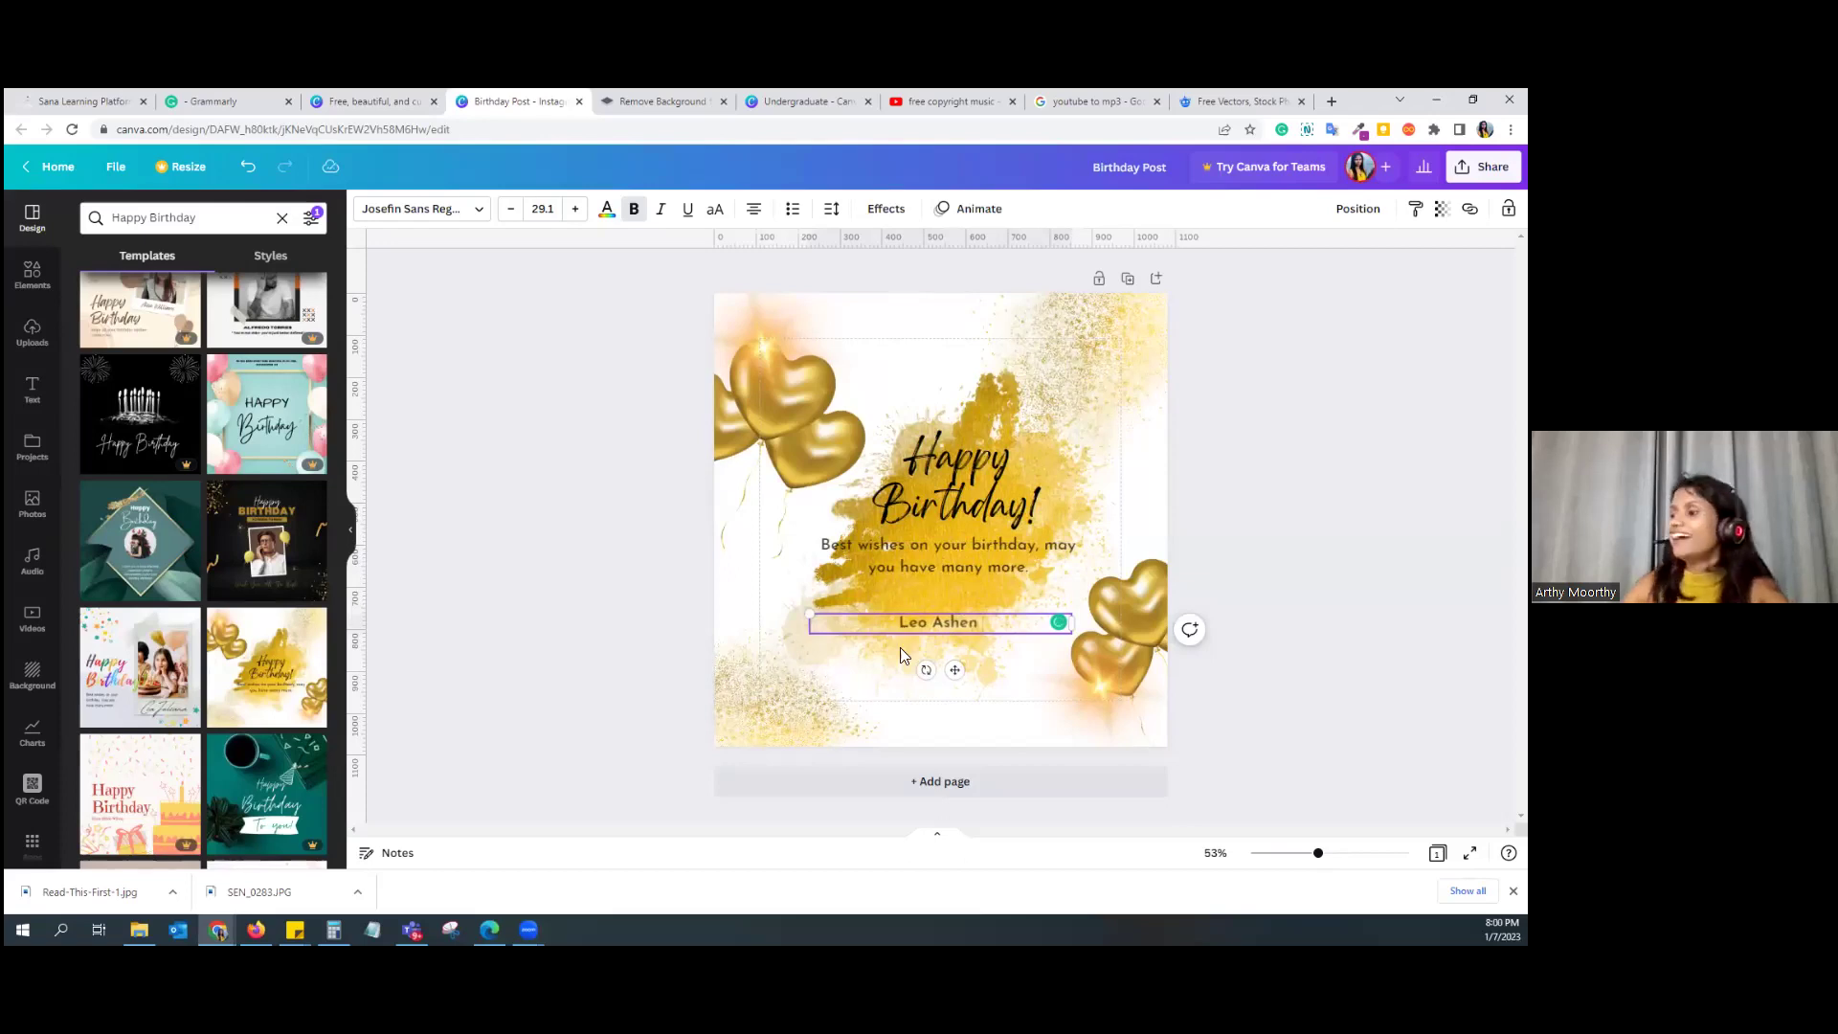
click(948, 670)
drag(950, 626, 952, 596)
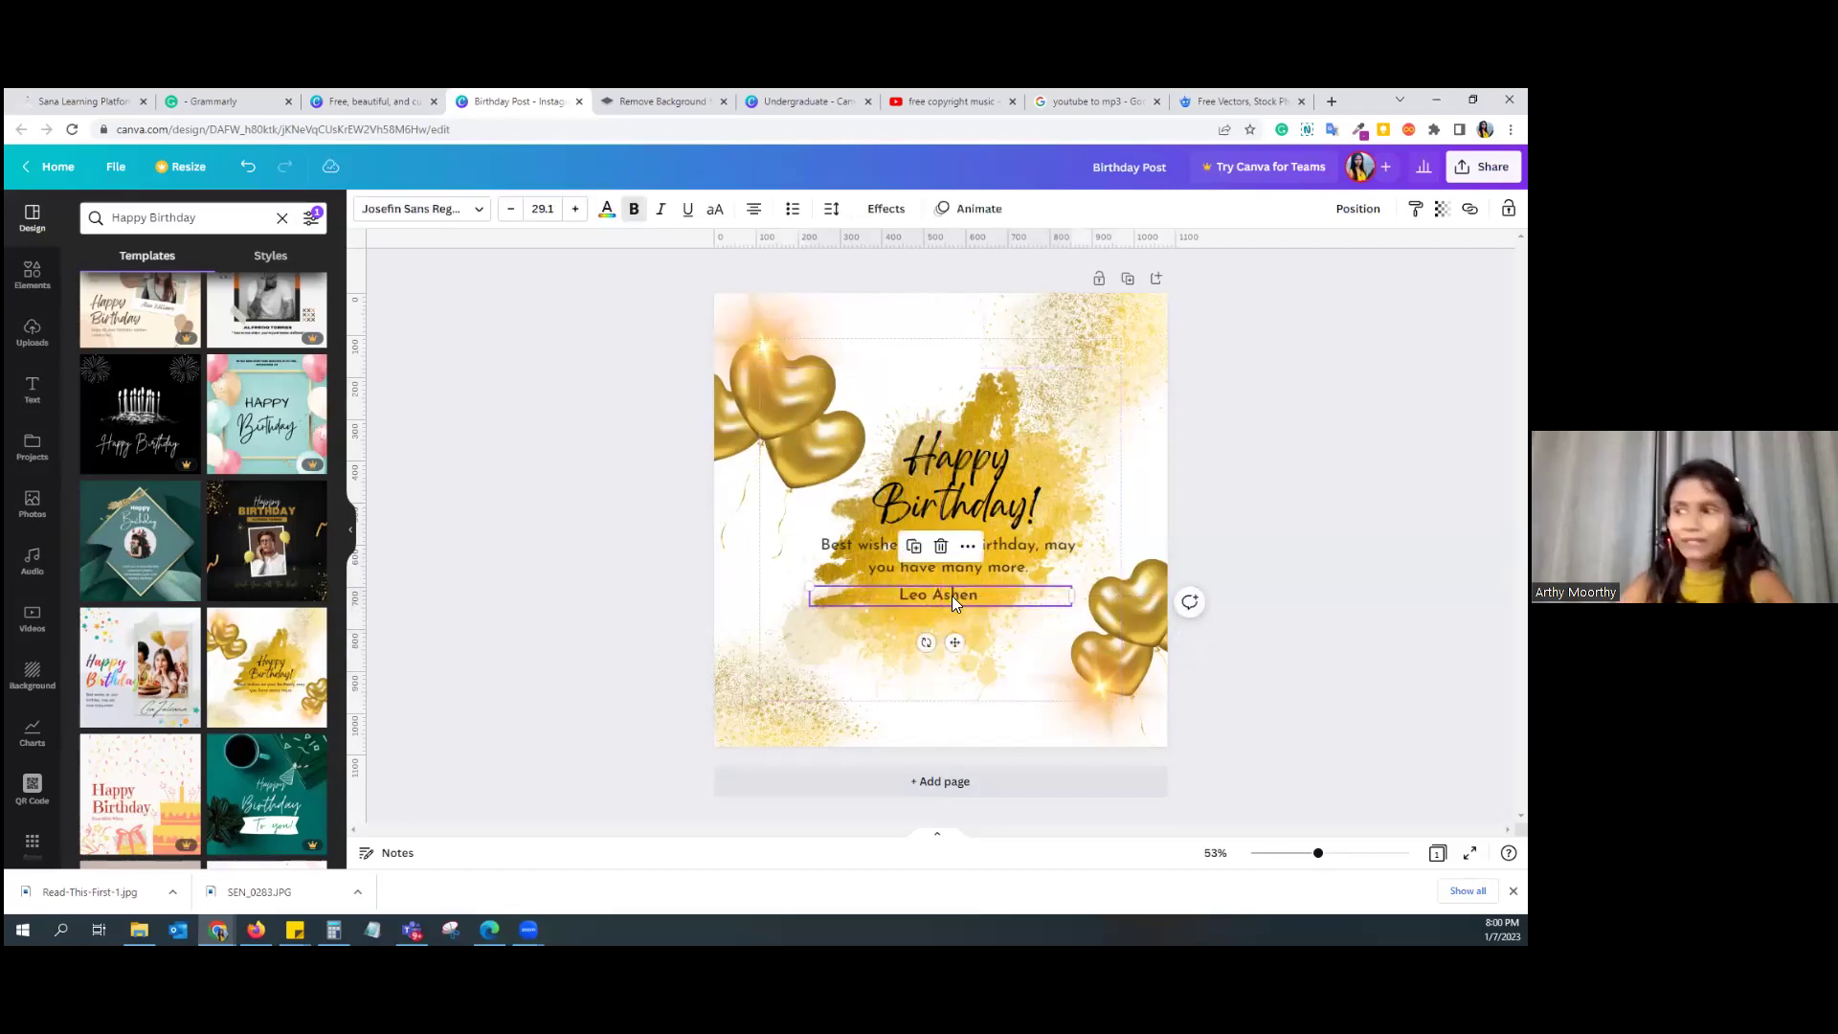
drag(642, 251, 781, 412)
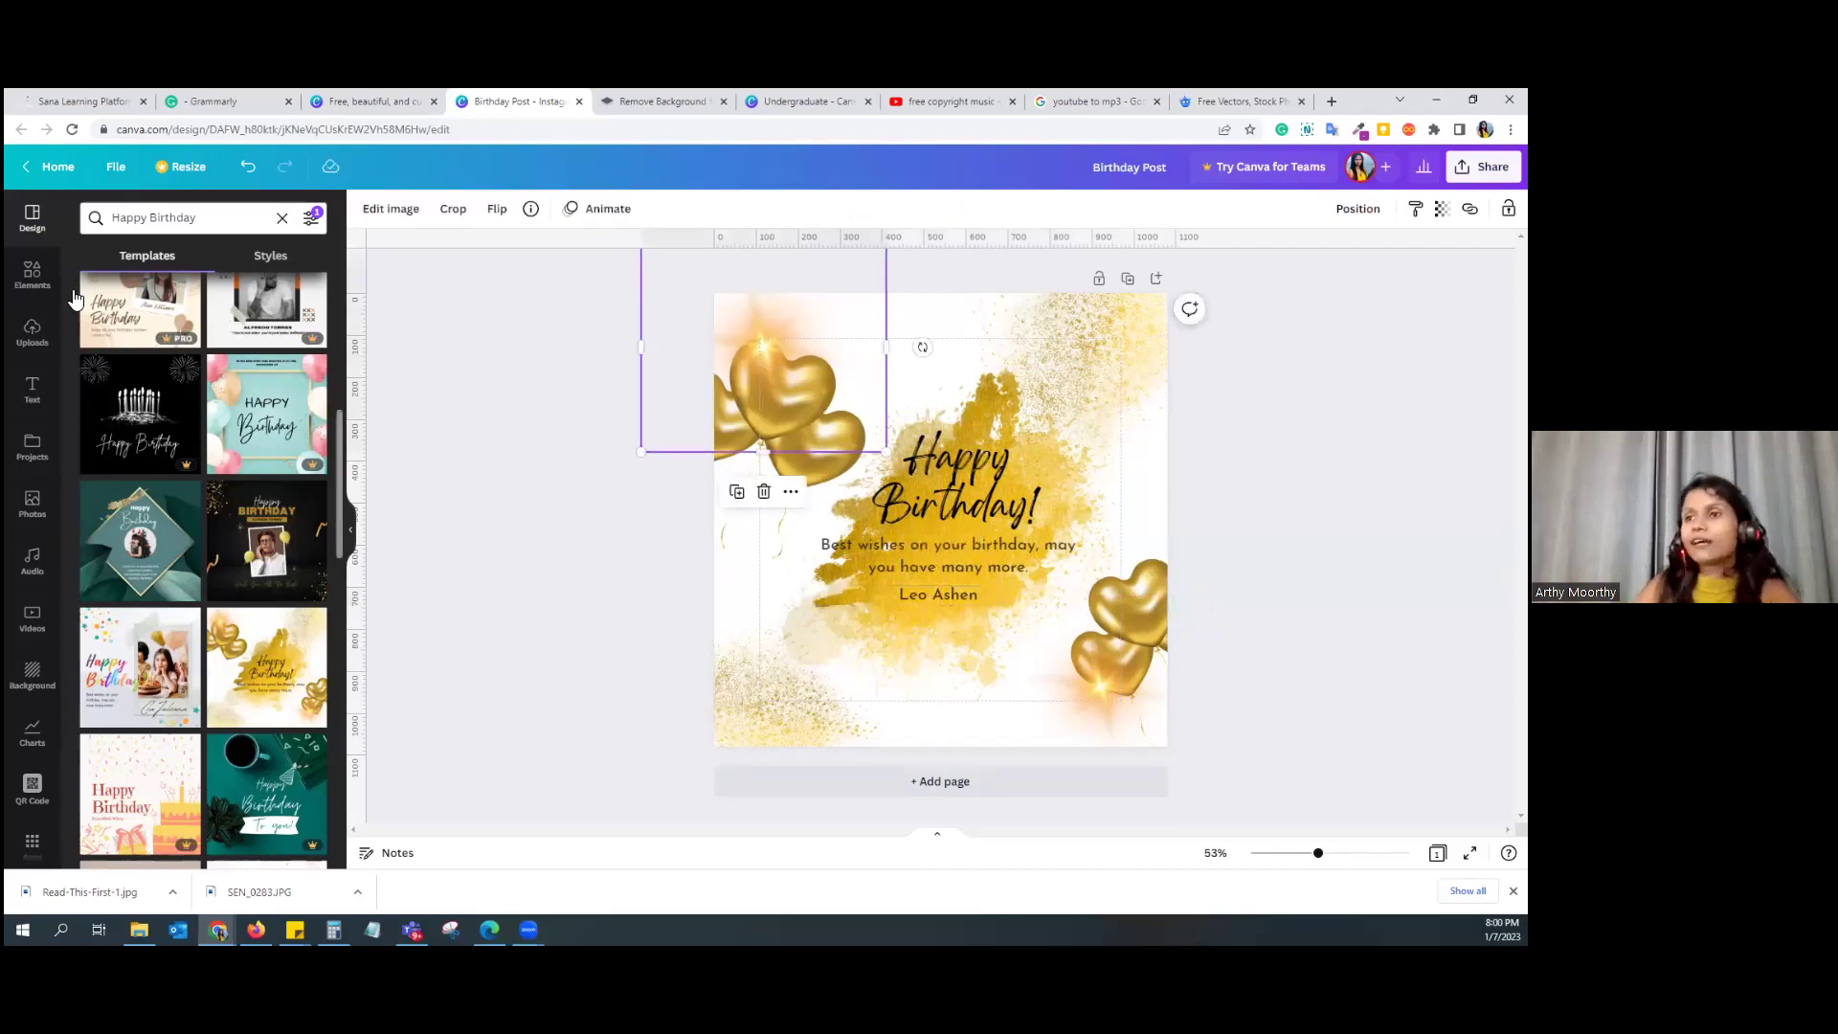
Step: Search Elements for 'baloons' and show all the graphics results
click(37, 286)
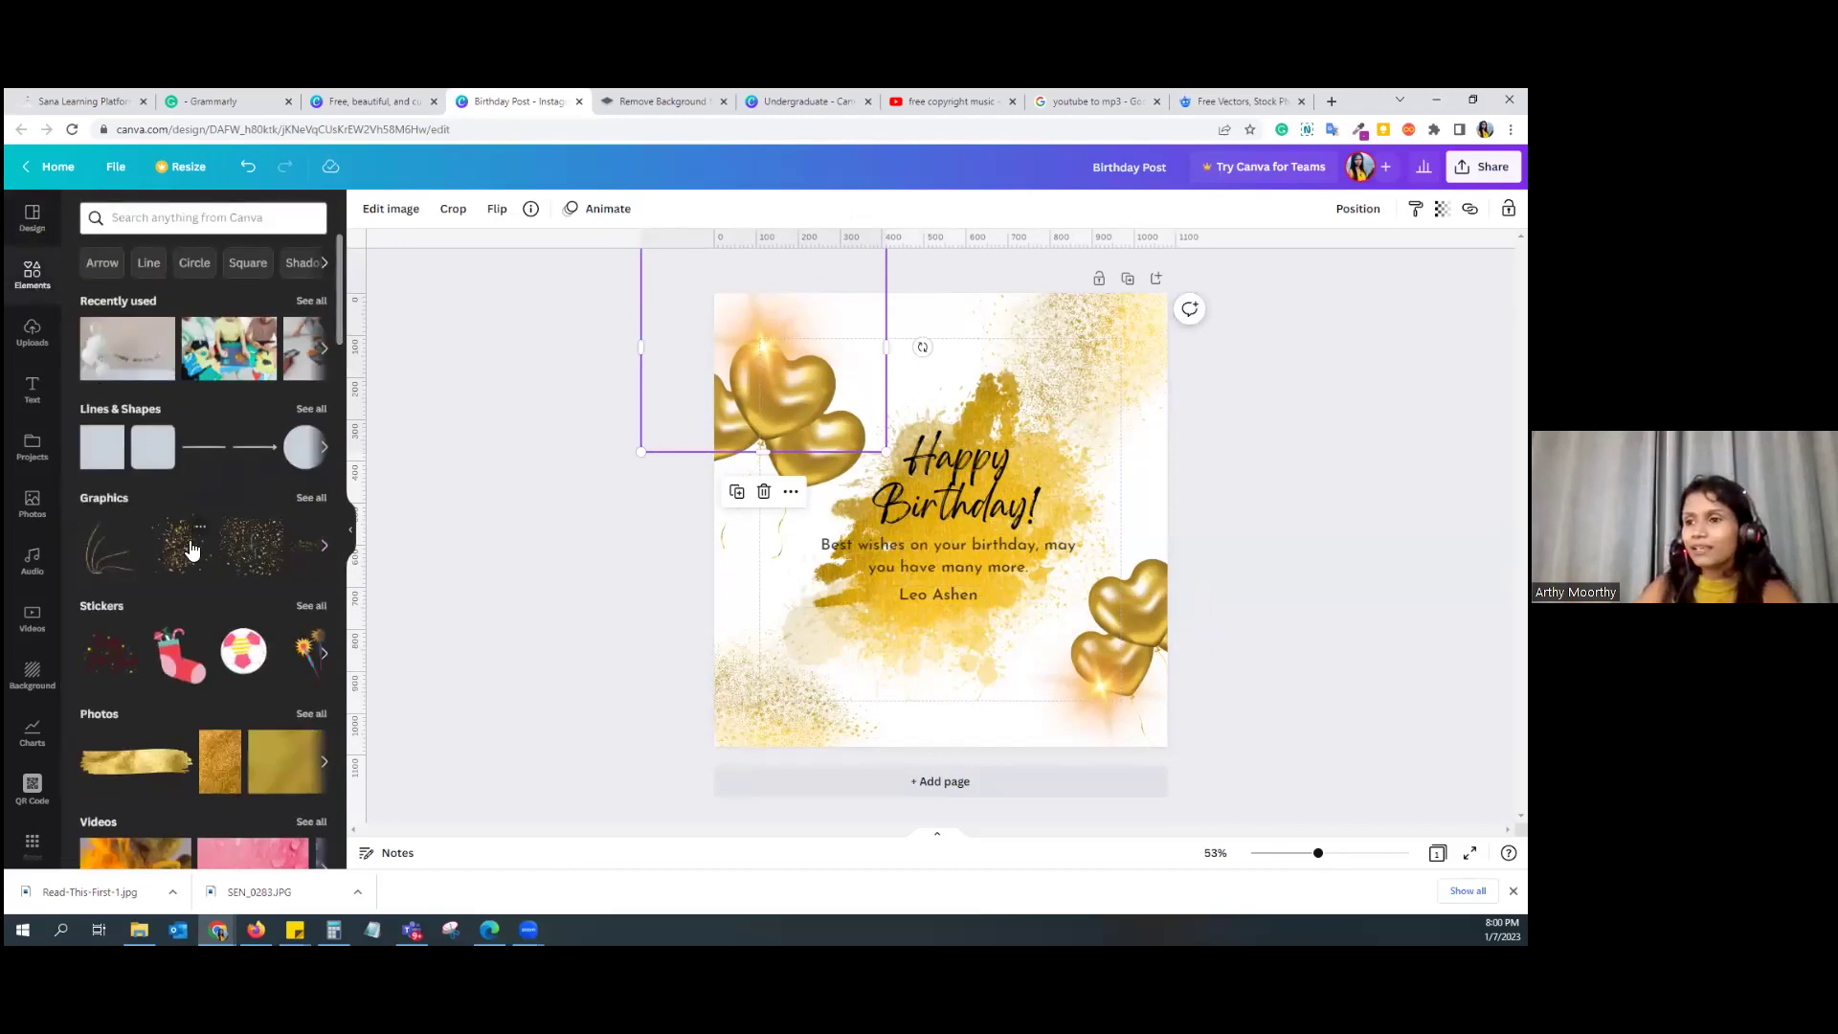
click(188, 217)
text(b)
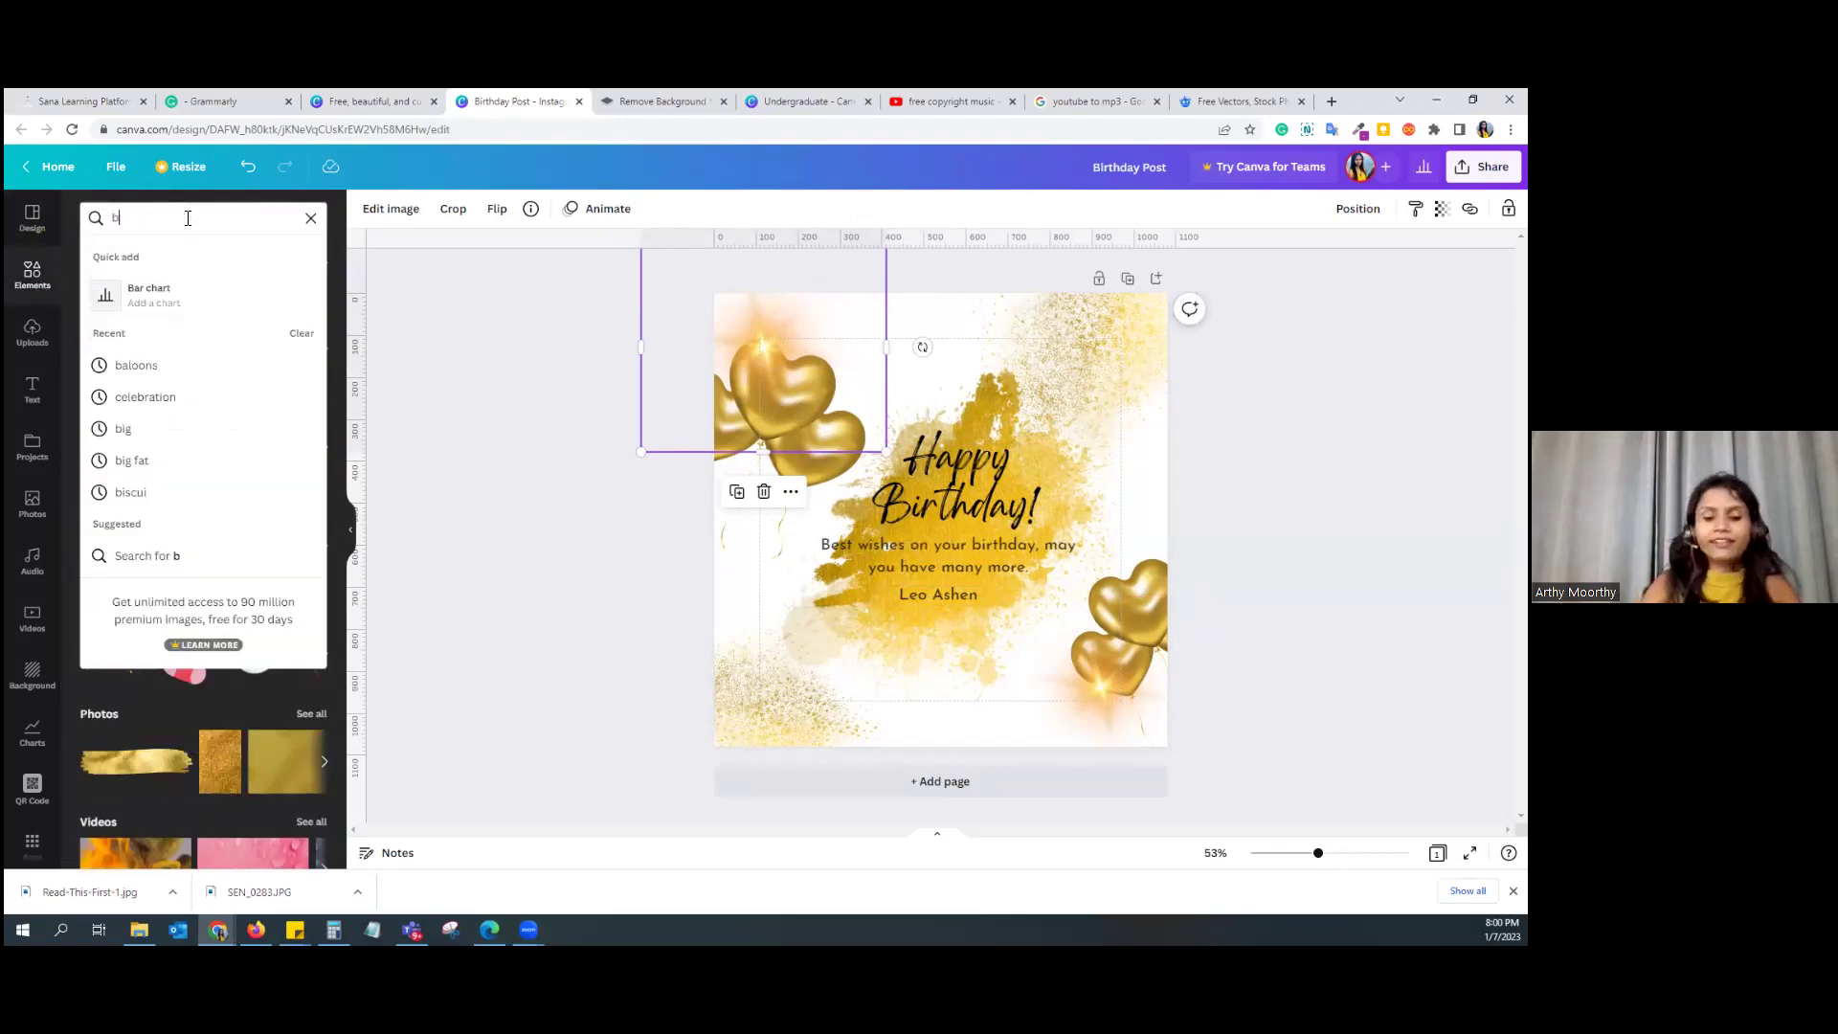
text(aloons)
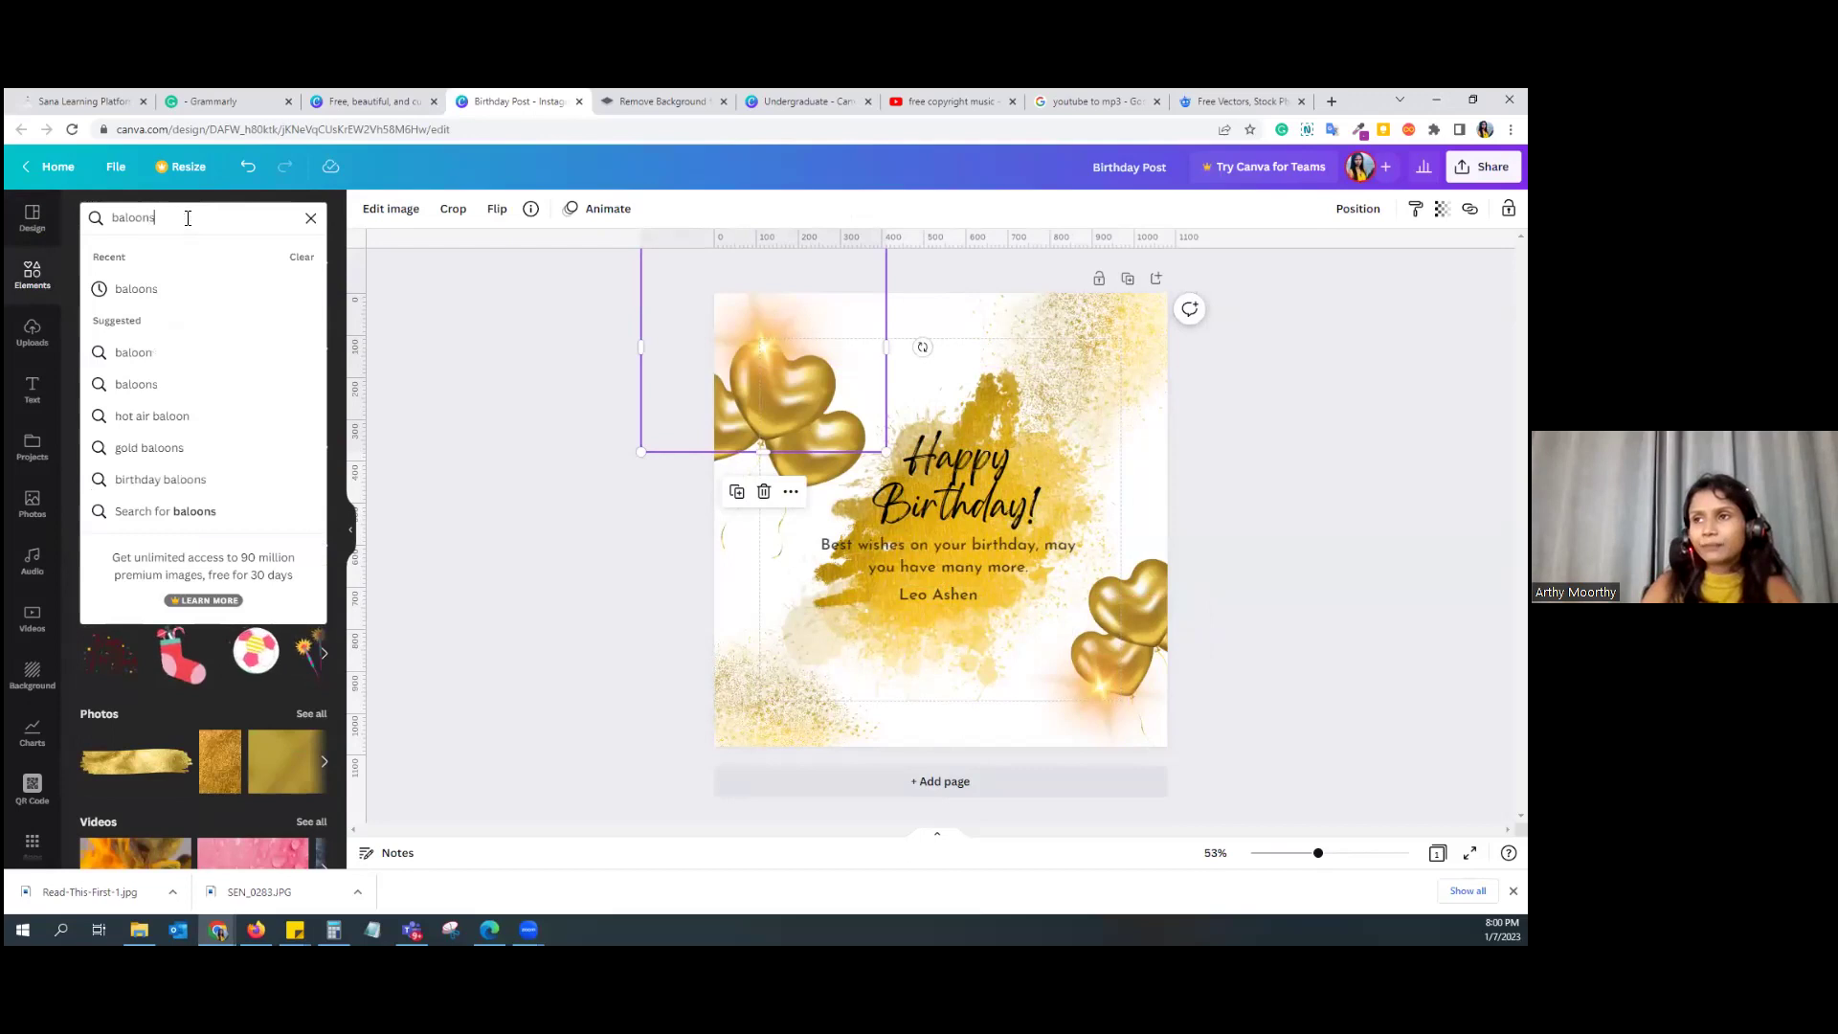
key(Return)
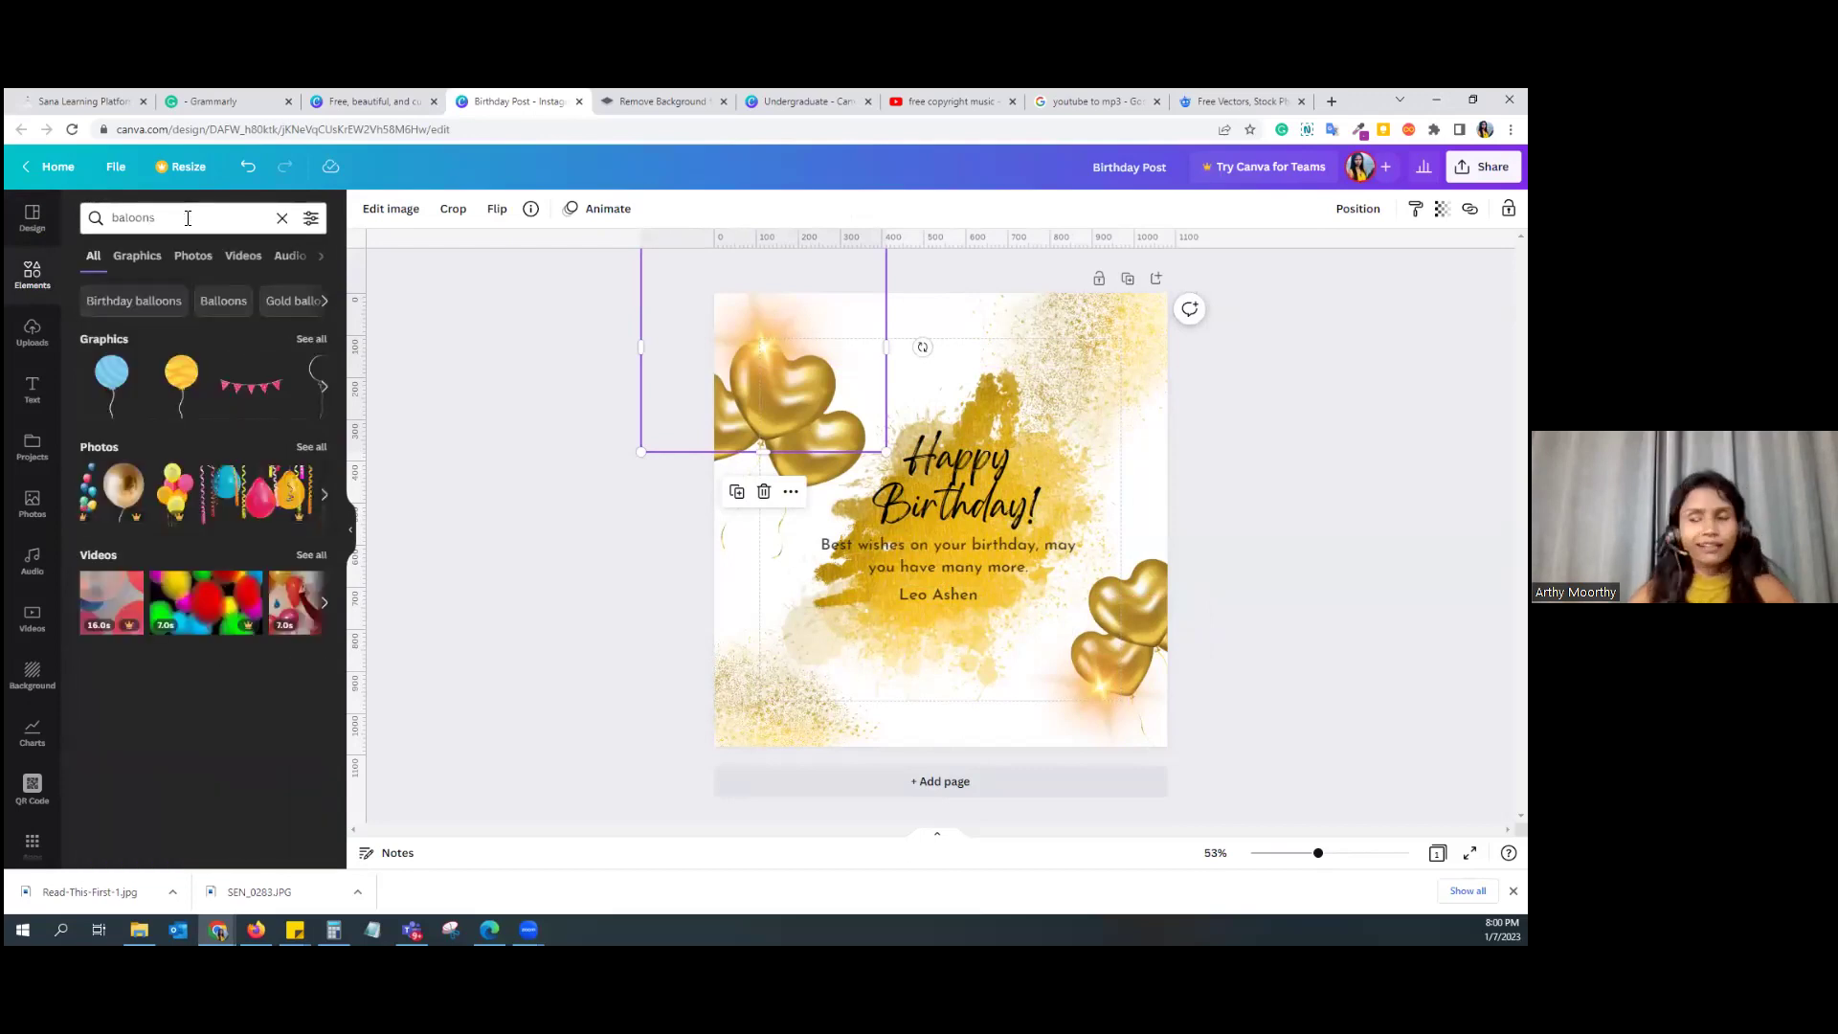
click(313, 342)
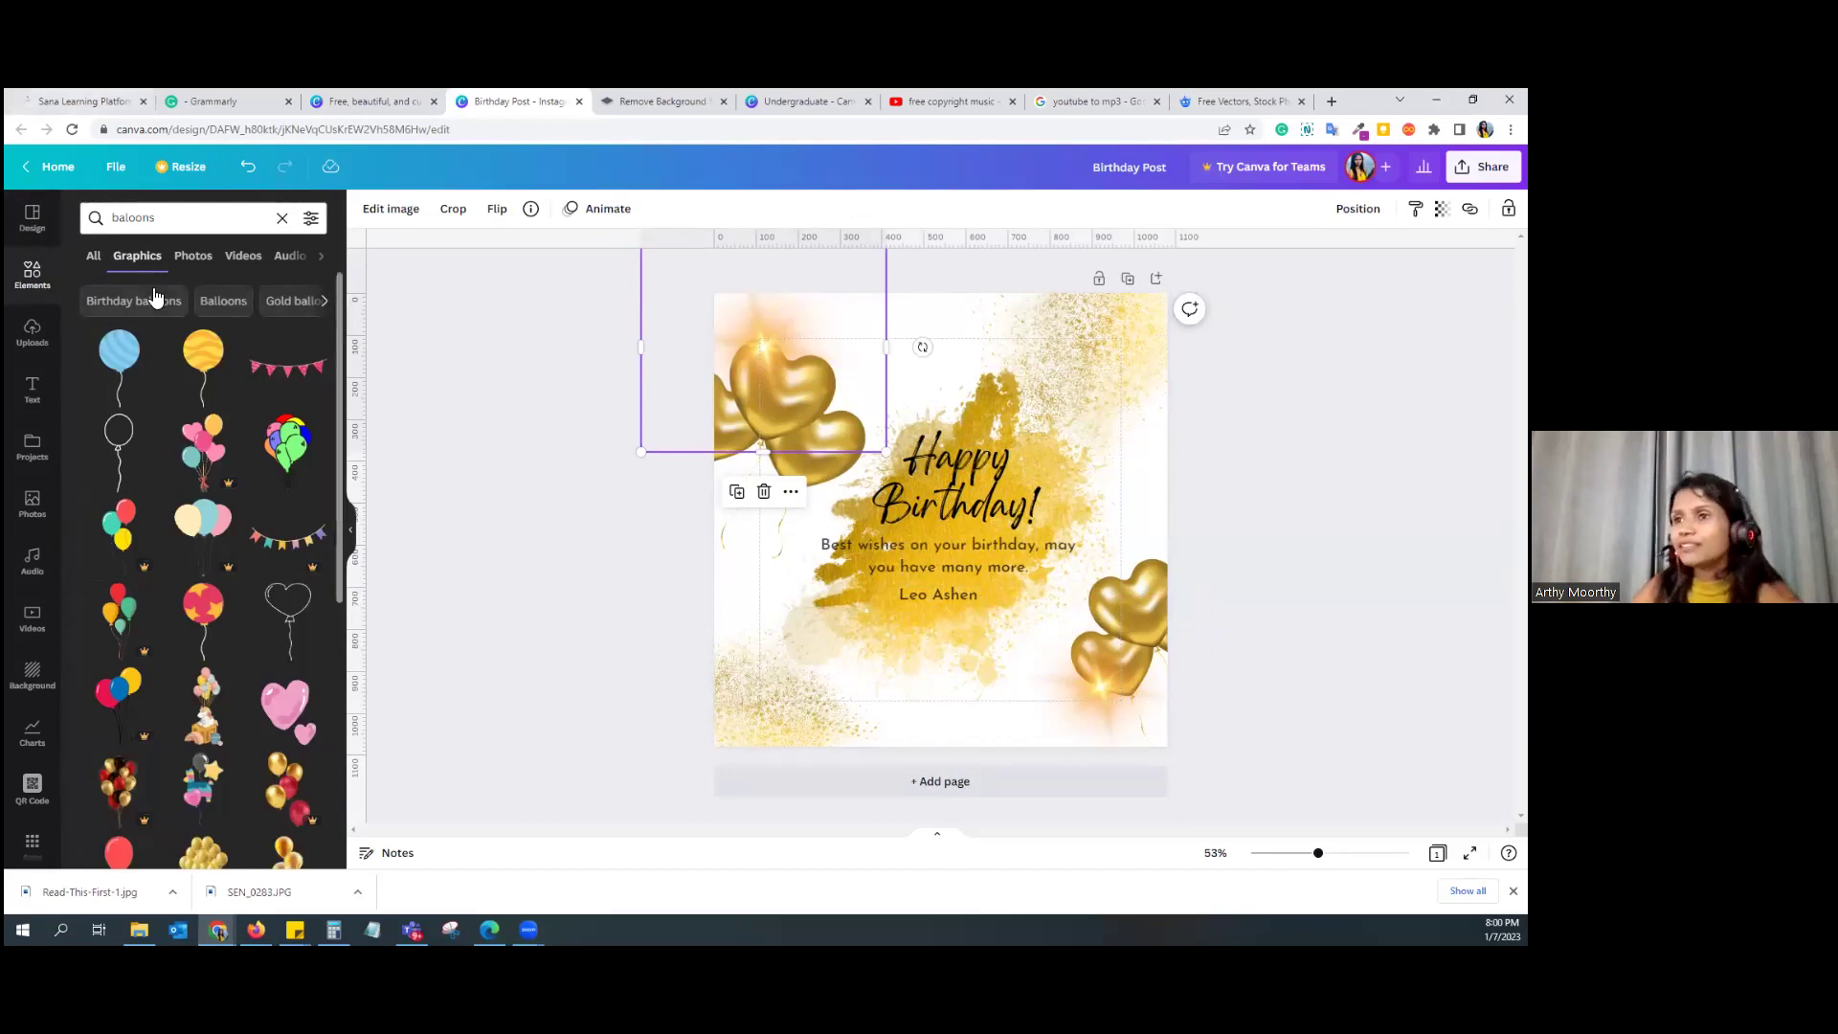
Step: Correct the search to 'gold balloons' and add the gold-and-black balloon graphic
click(116, 219)
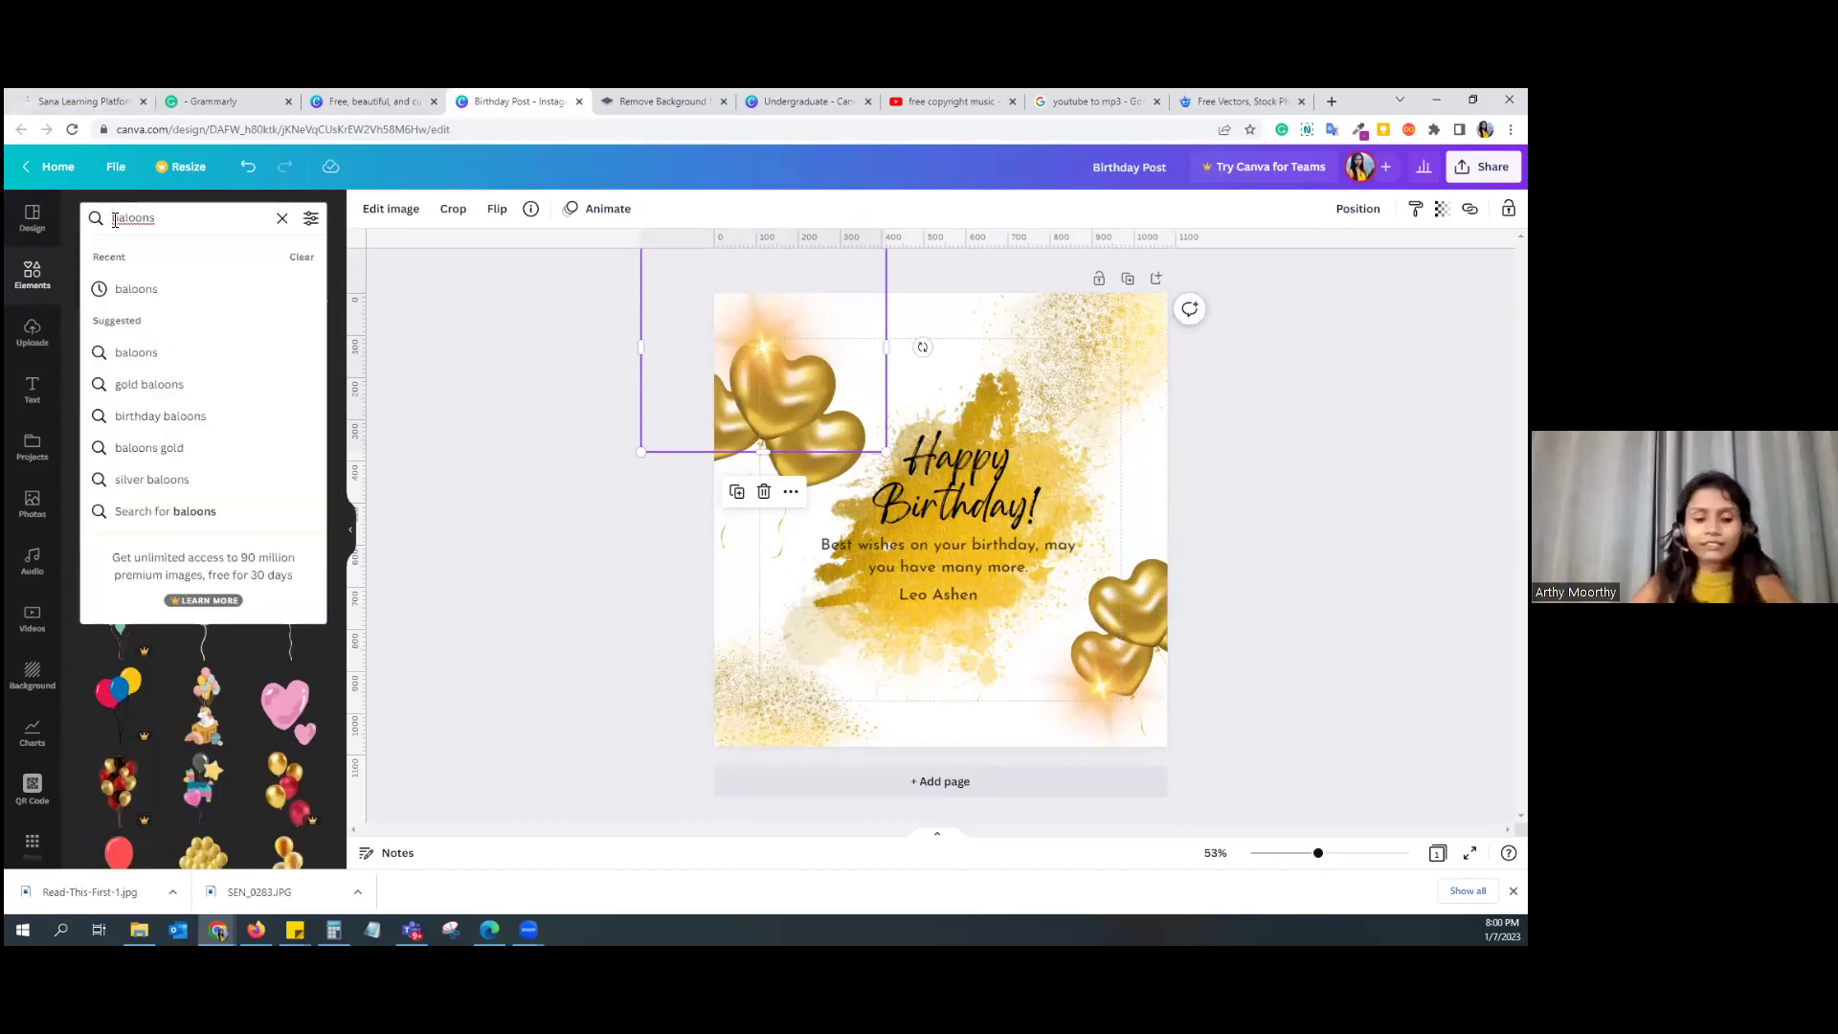
right_click(129, 220)
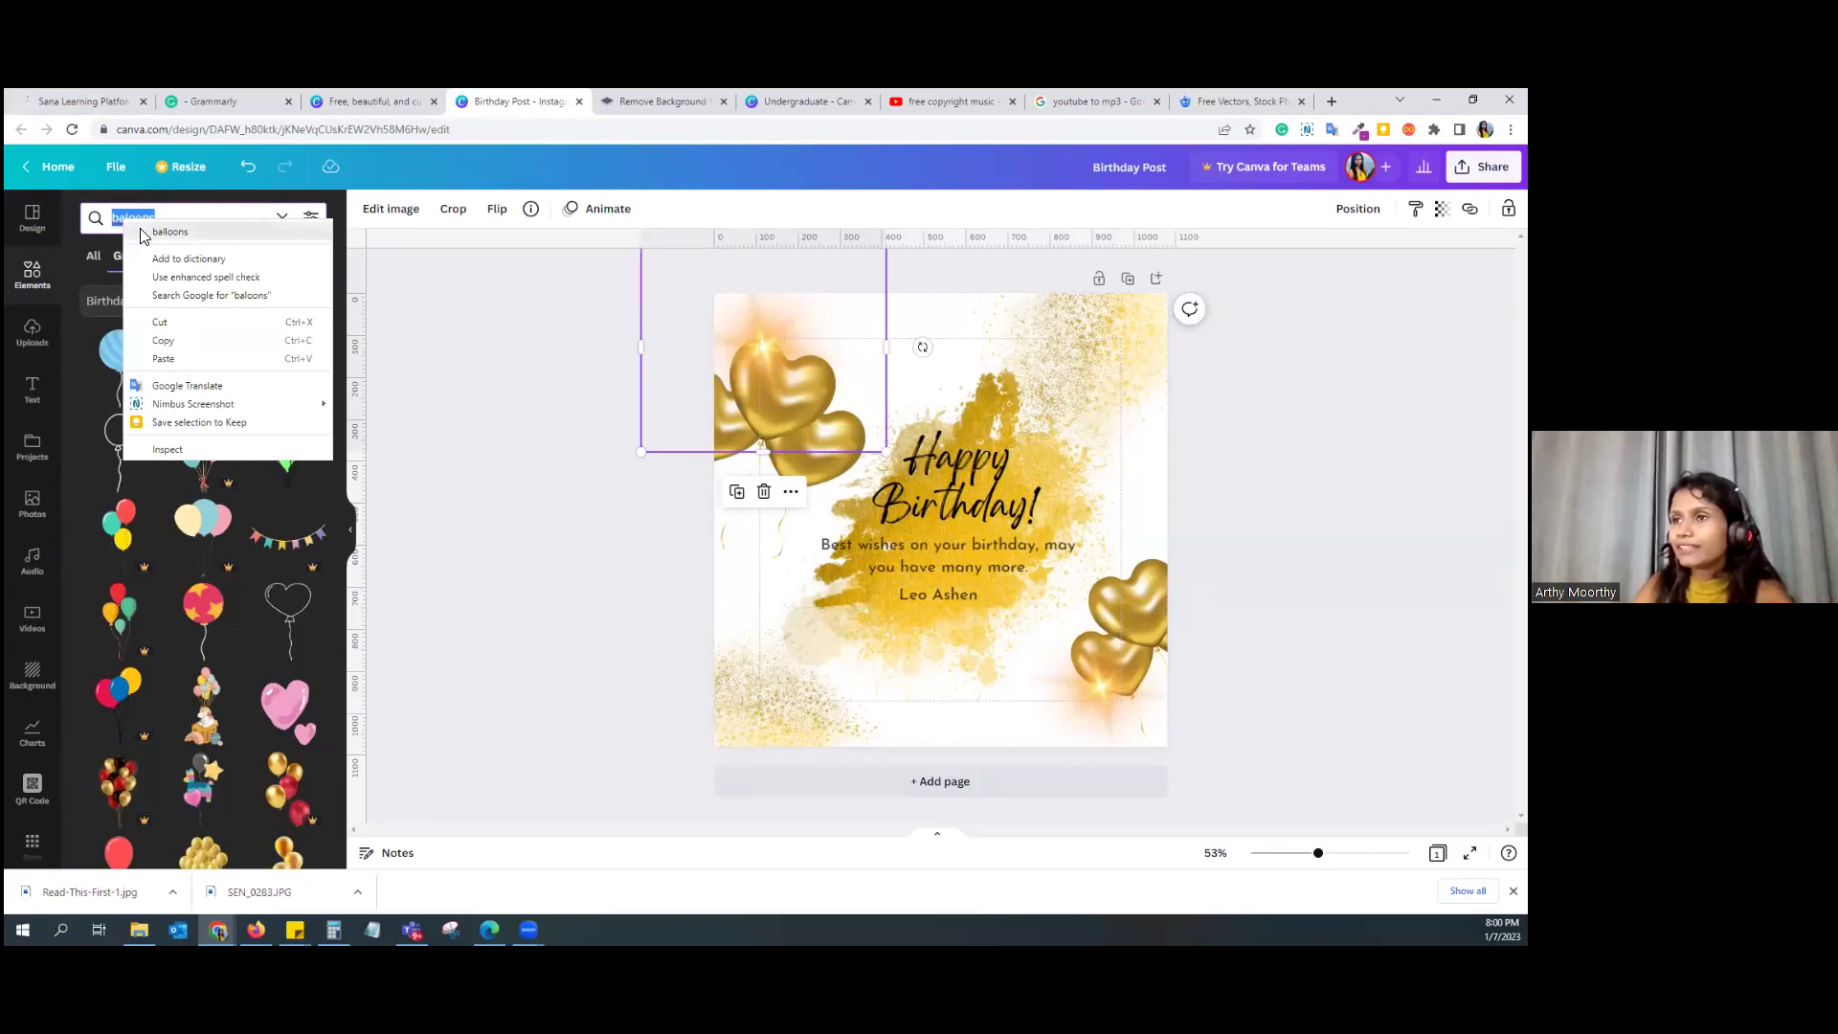
click(142, 231)
key(Return)
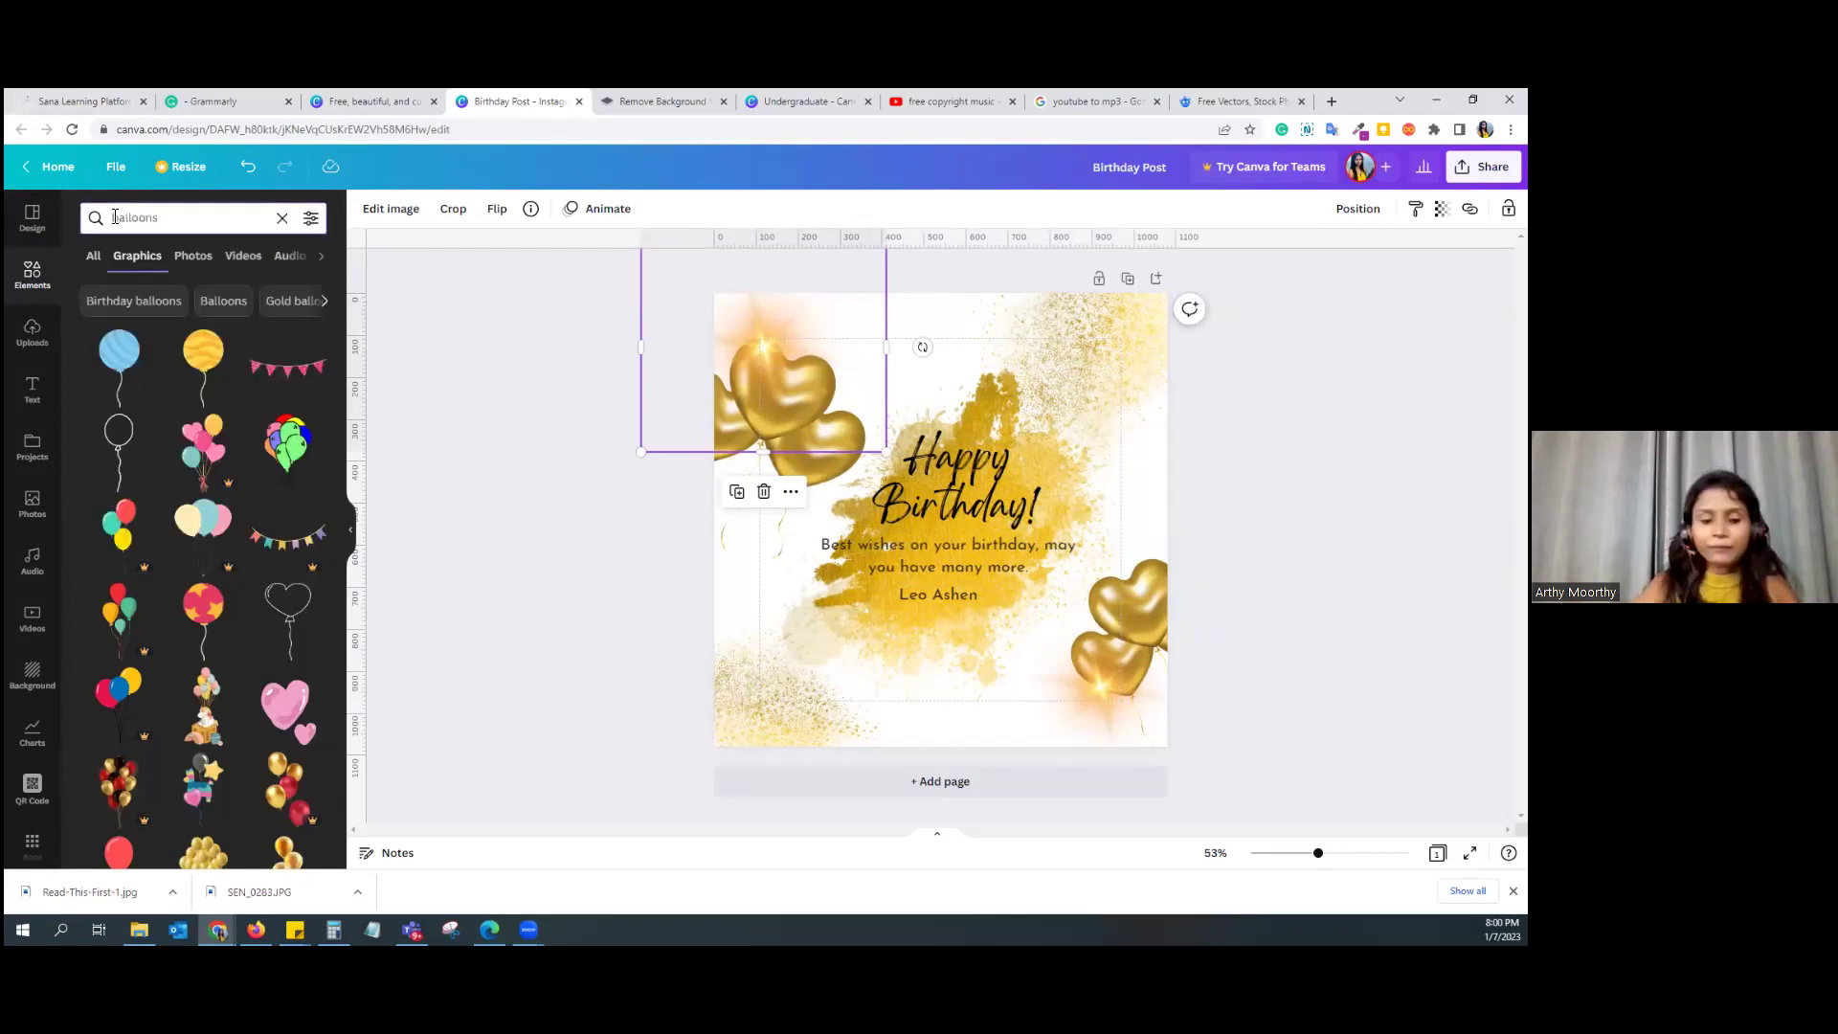
click(115, 217)
text(gold)
key(Return)
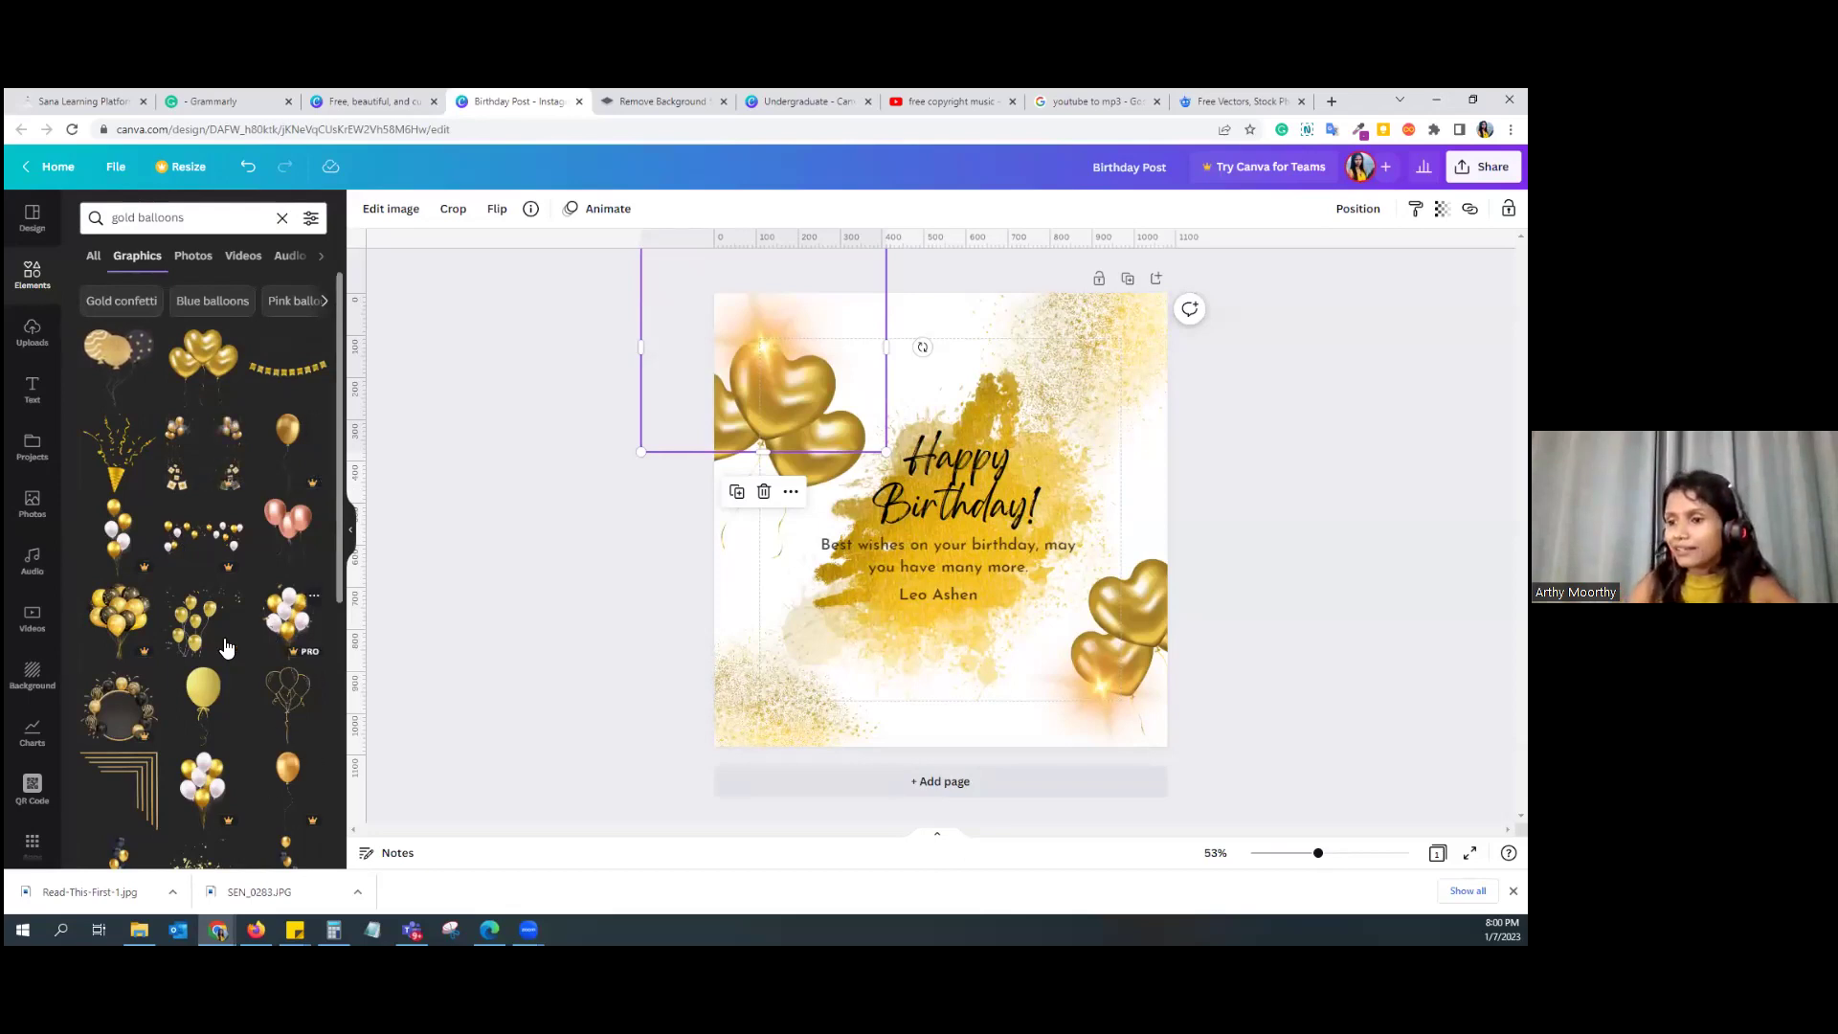
click(117, 352)
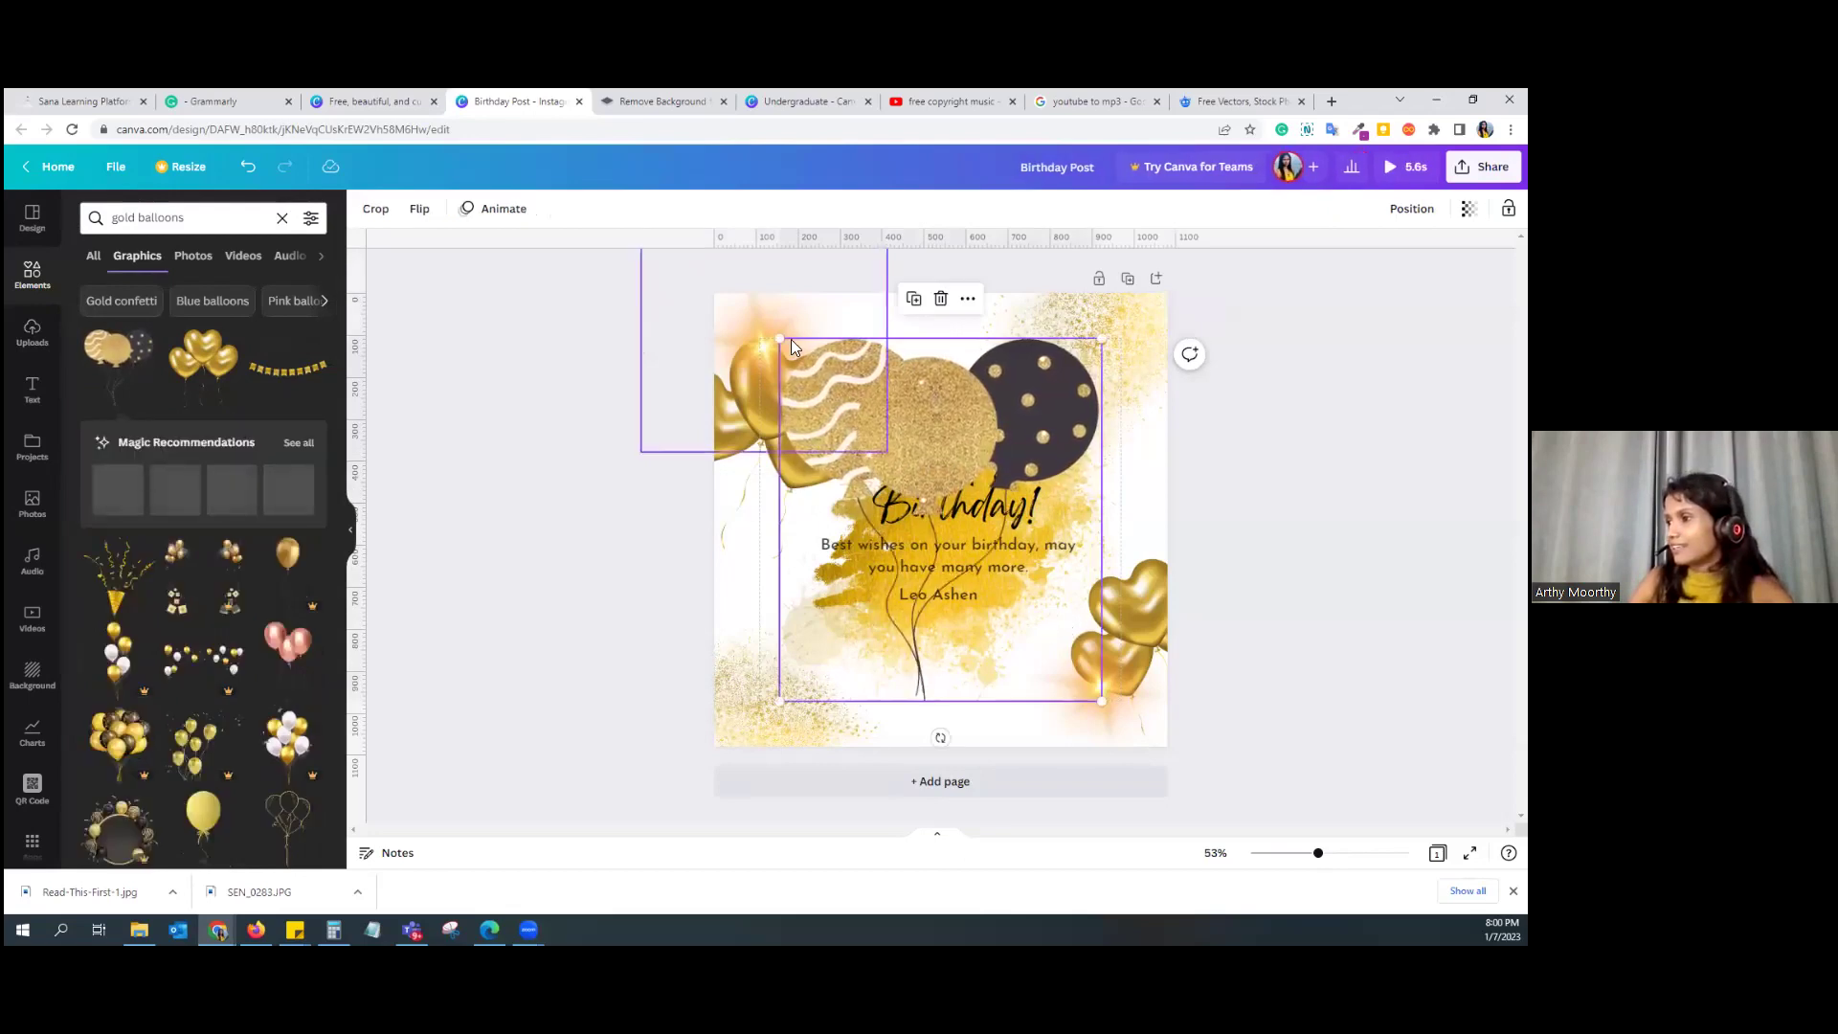
Step: Delete the tilted gold hearts and set the balloon graphic, resized and tilted, in the top-left corner
drag(781, 339, 733, 456)
click(806, 385)
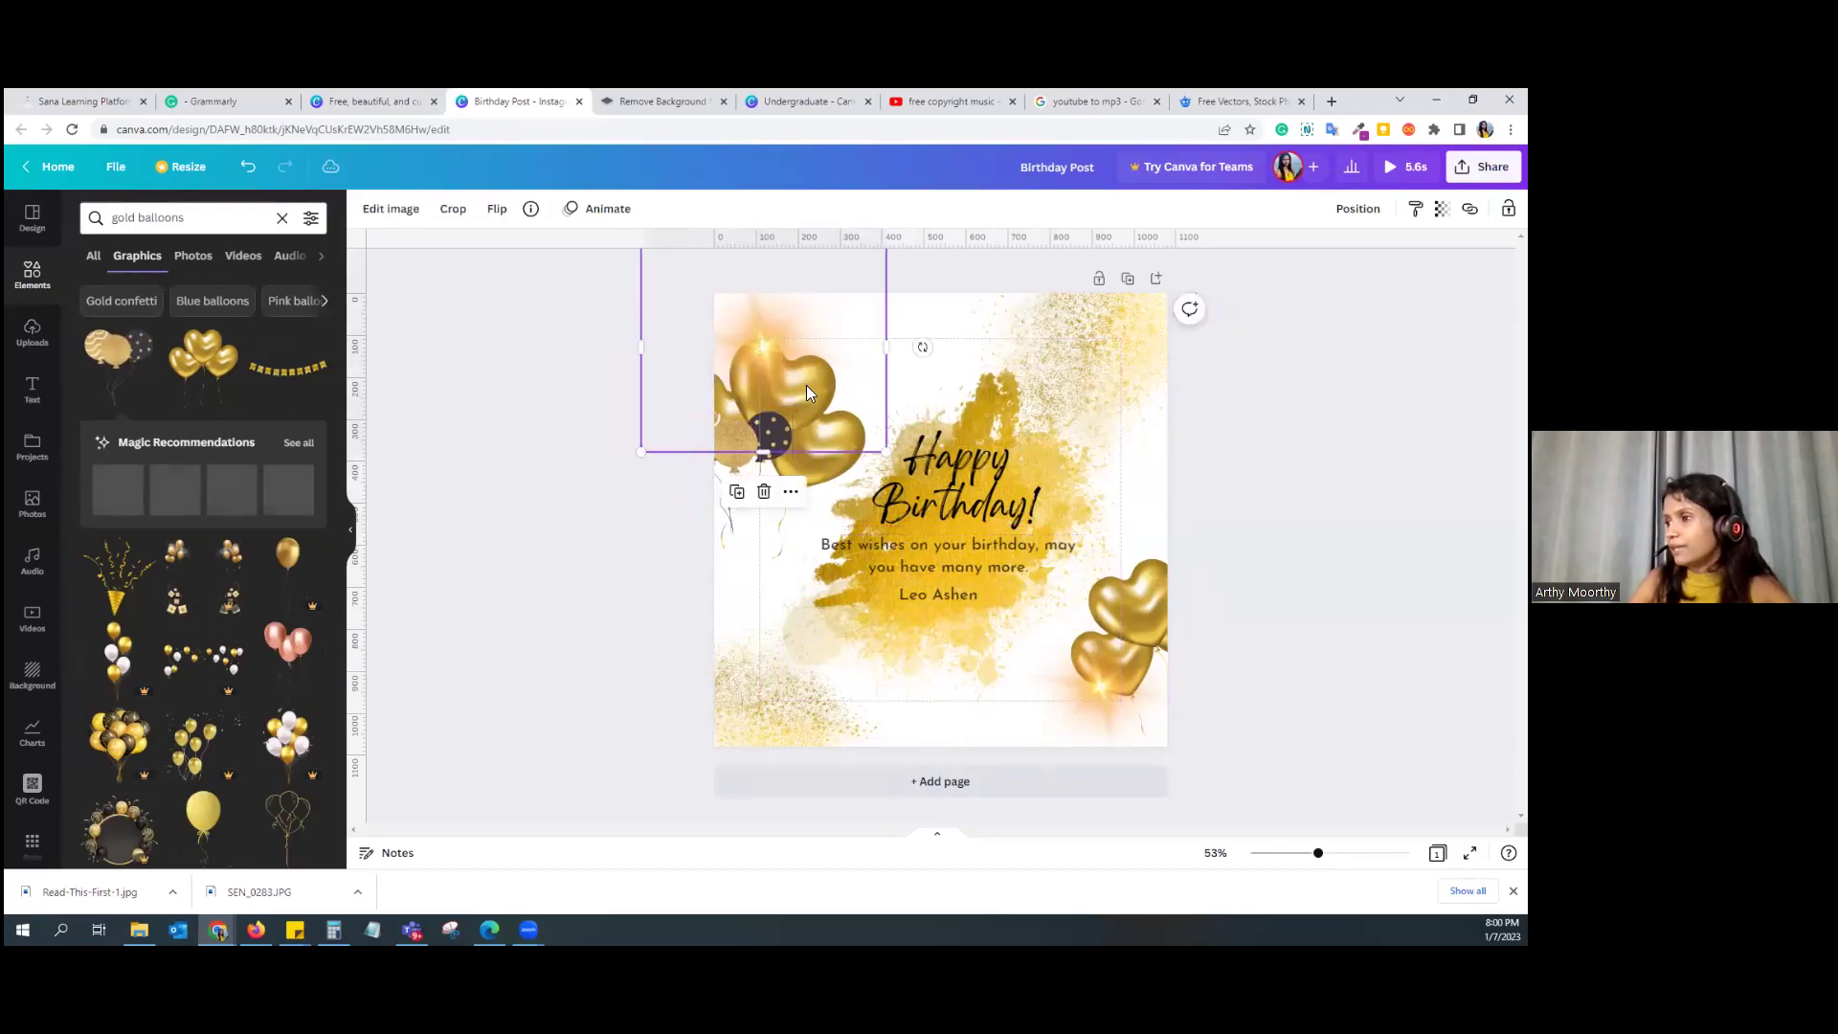
click(782, 454)
click(804, 399)
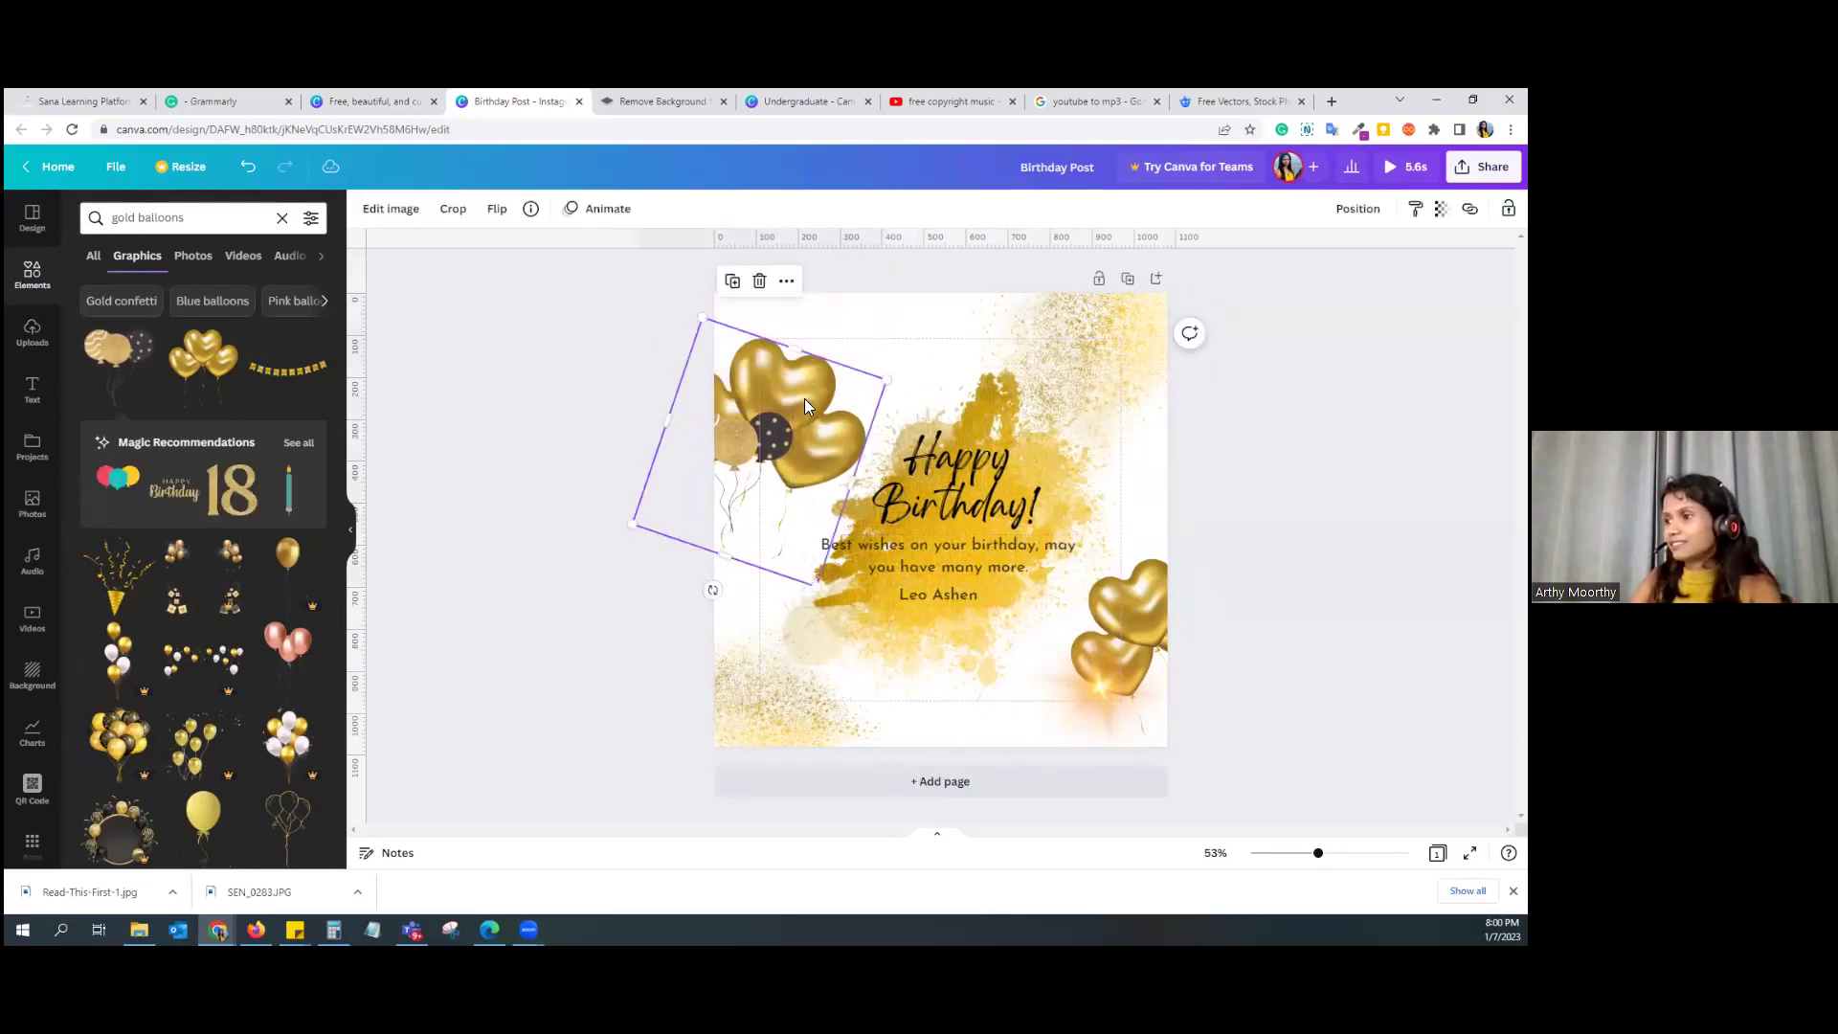
key(Delete)
drag(743, 458, 772, 388)
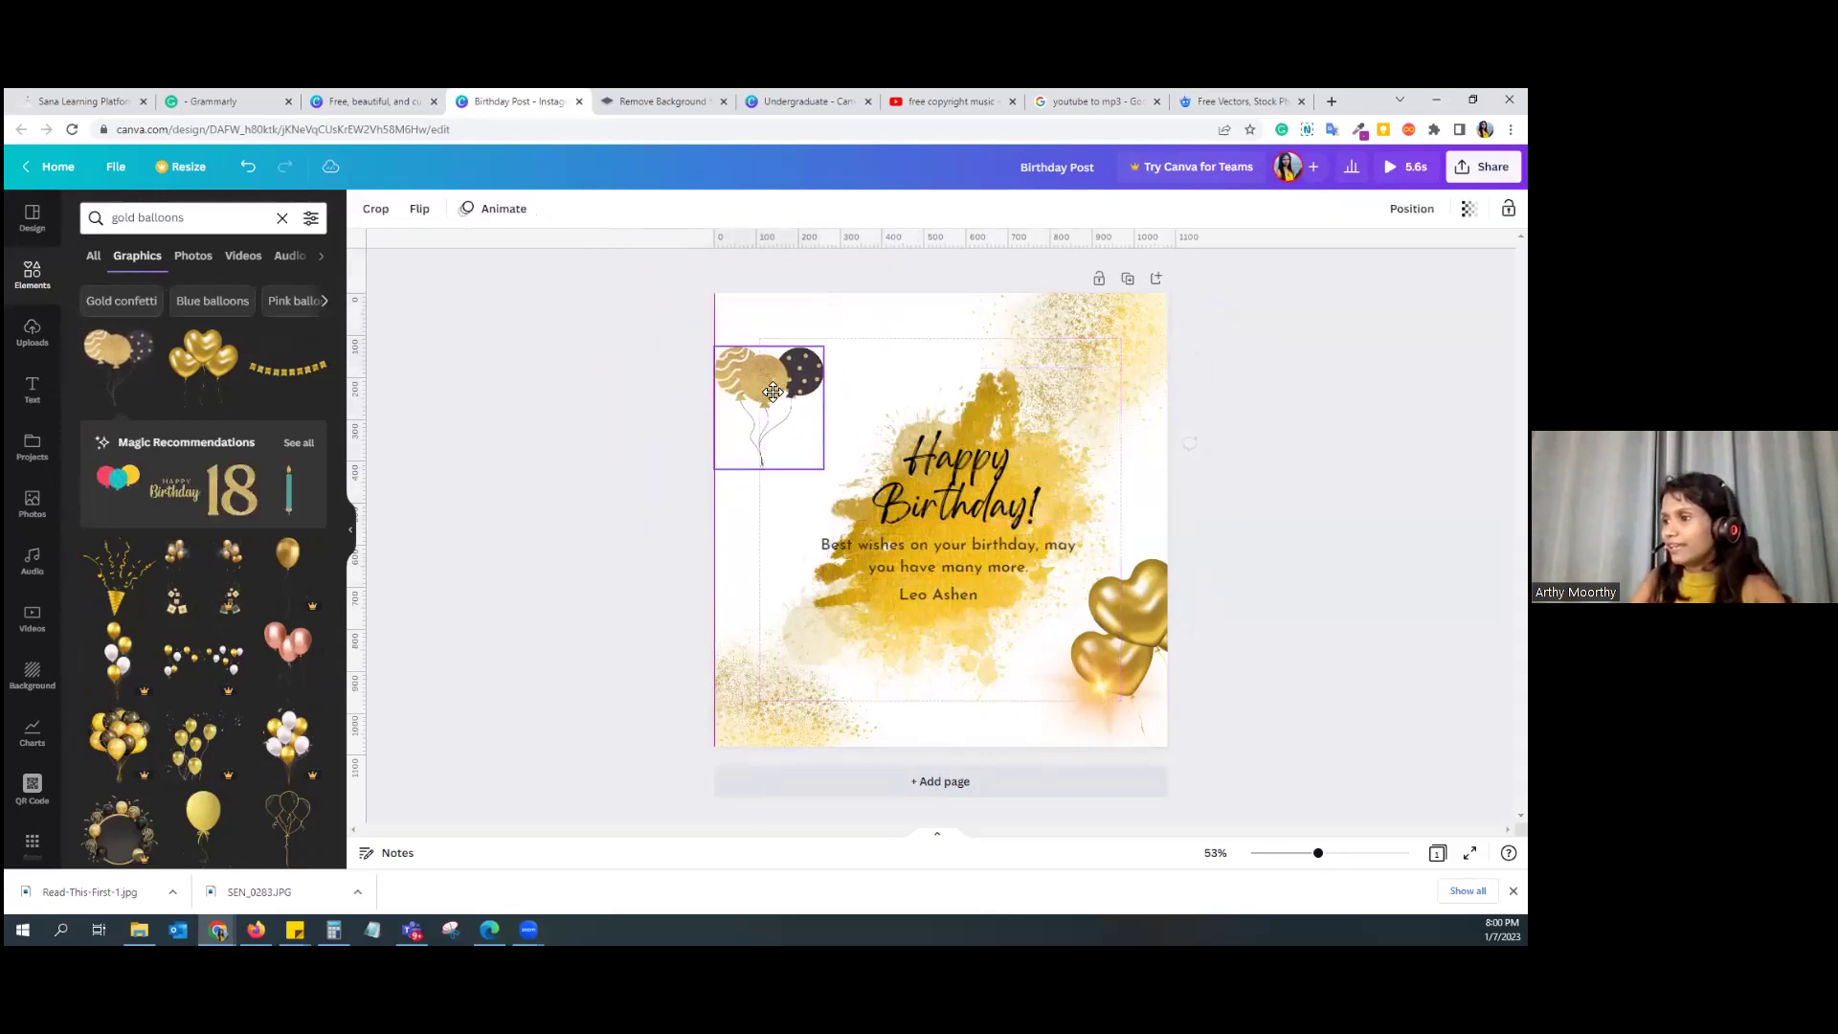
drag(708, 468, 624, 555)
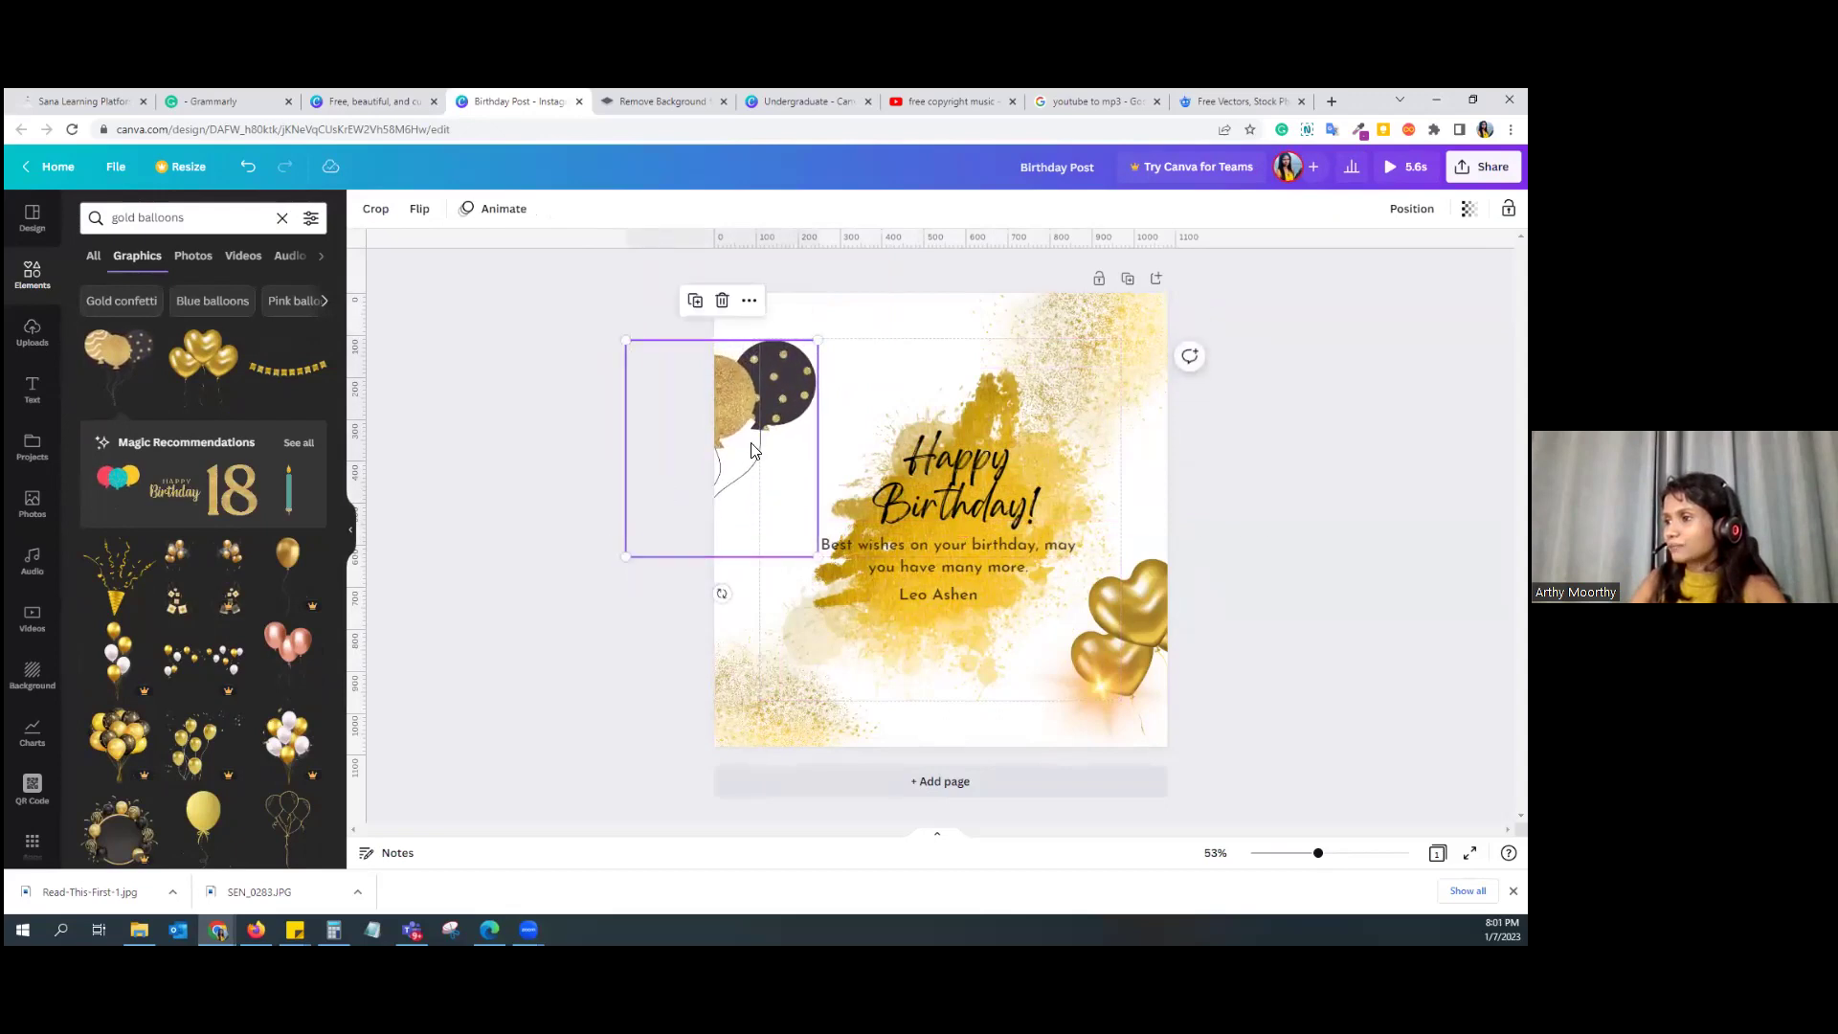
drag(813, 406, 886, 360)
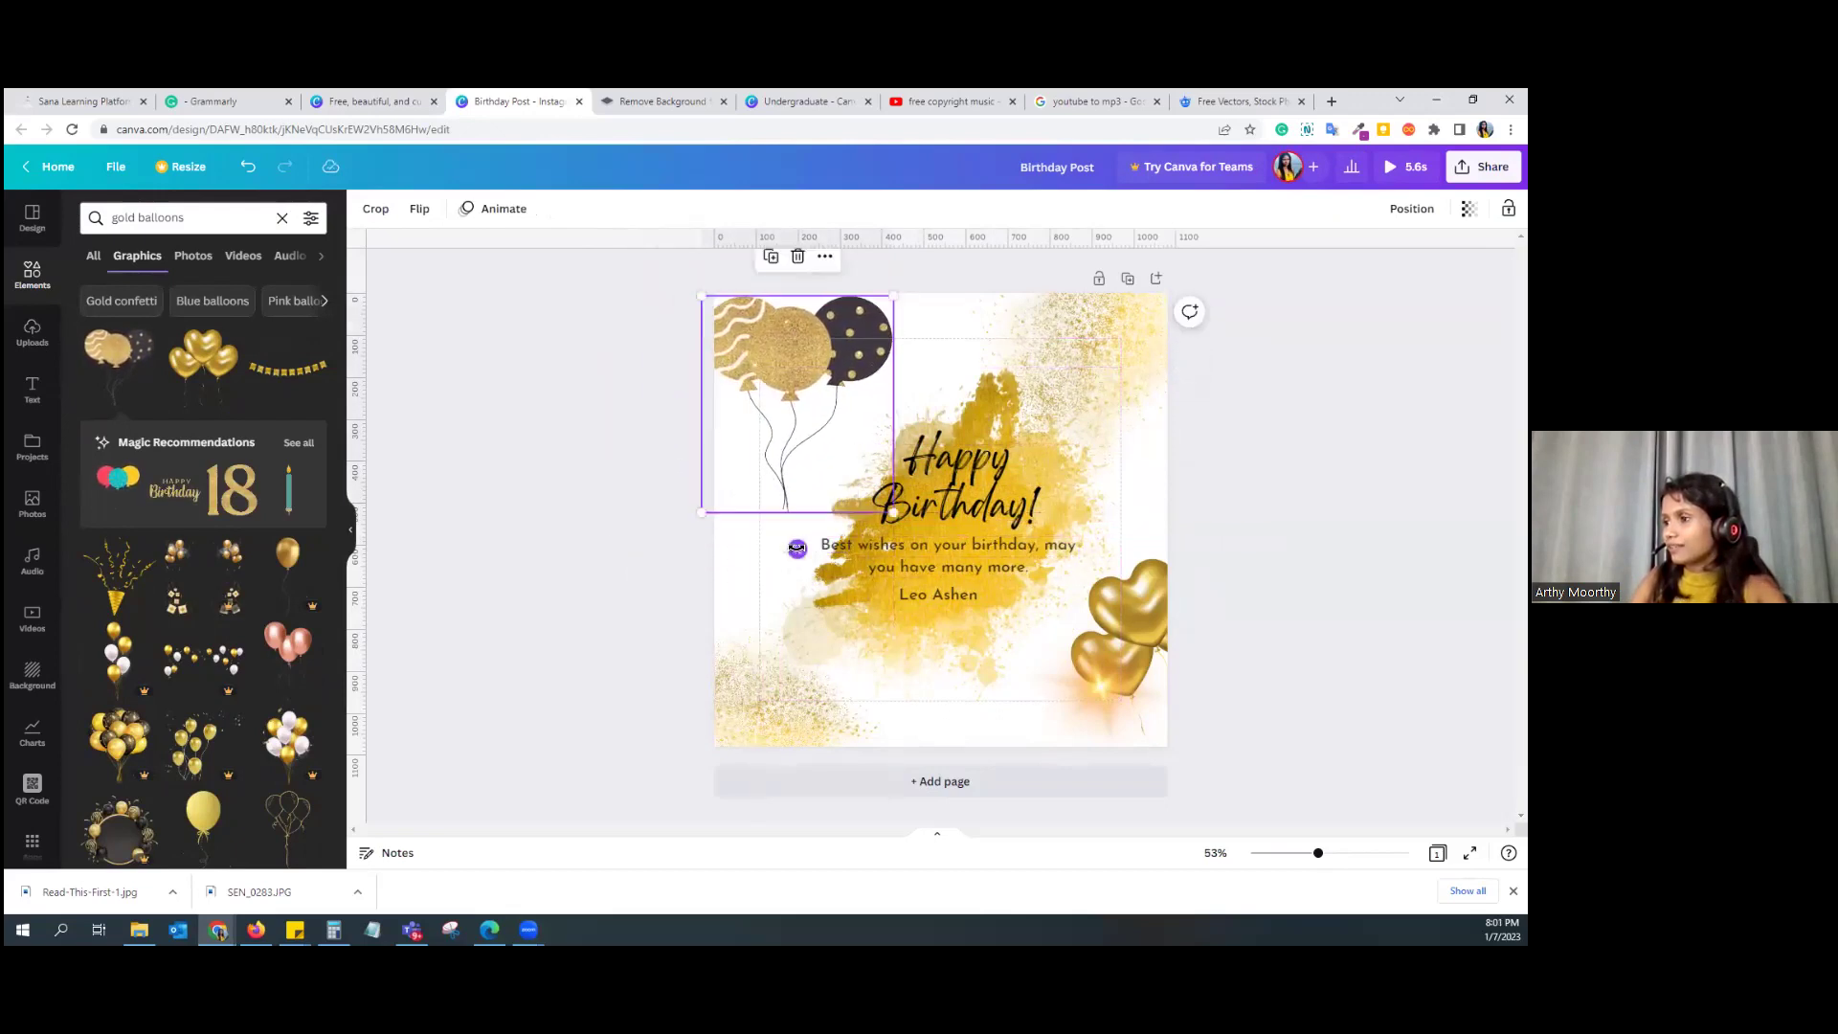
drag(776, 553, 749, 551)
drag(818, 362, 791, 385)
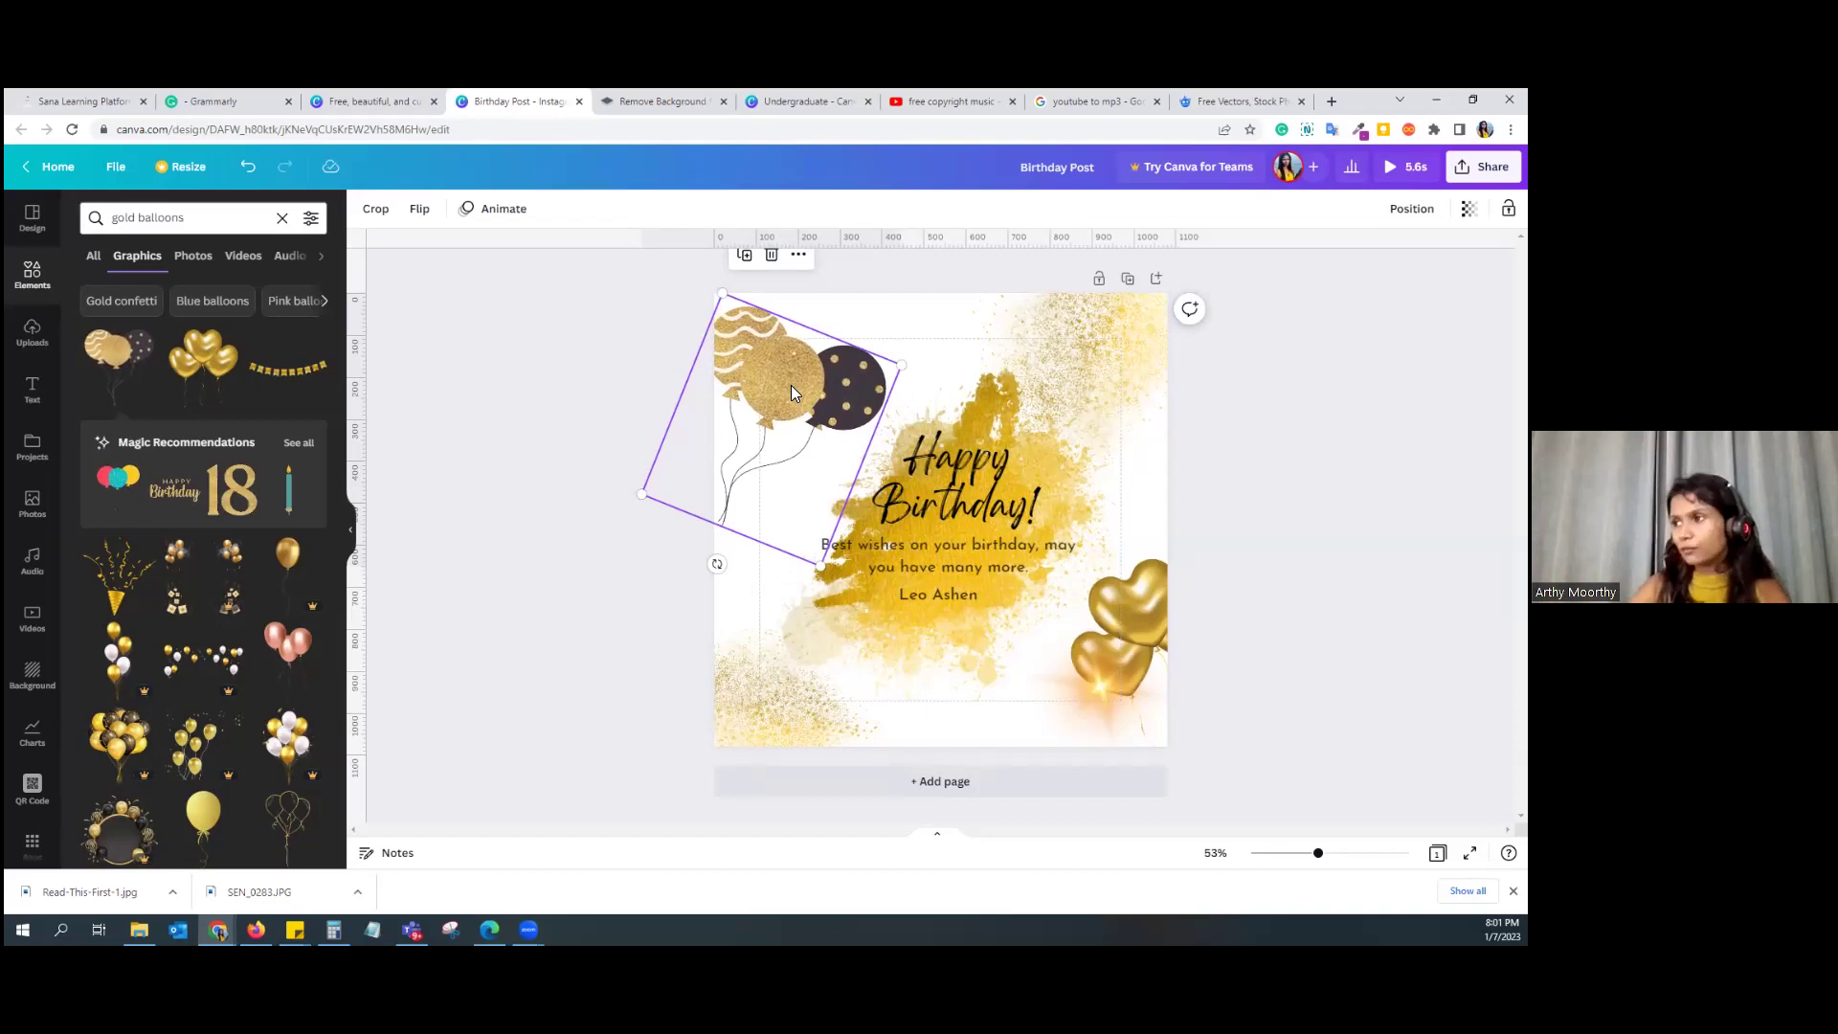
Step: Replace the bottom-right gold hearts with a smaller second balloon graphic in that corner
click(1158, 679)
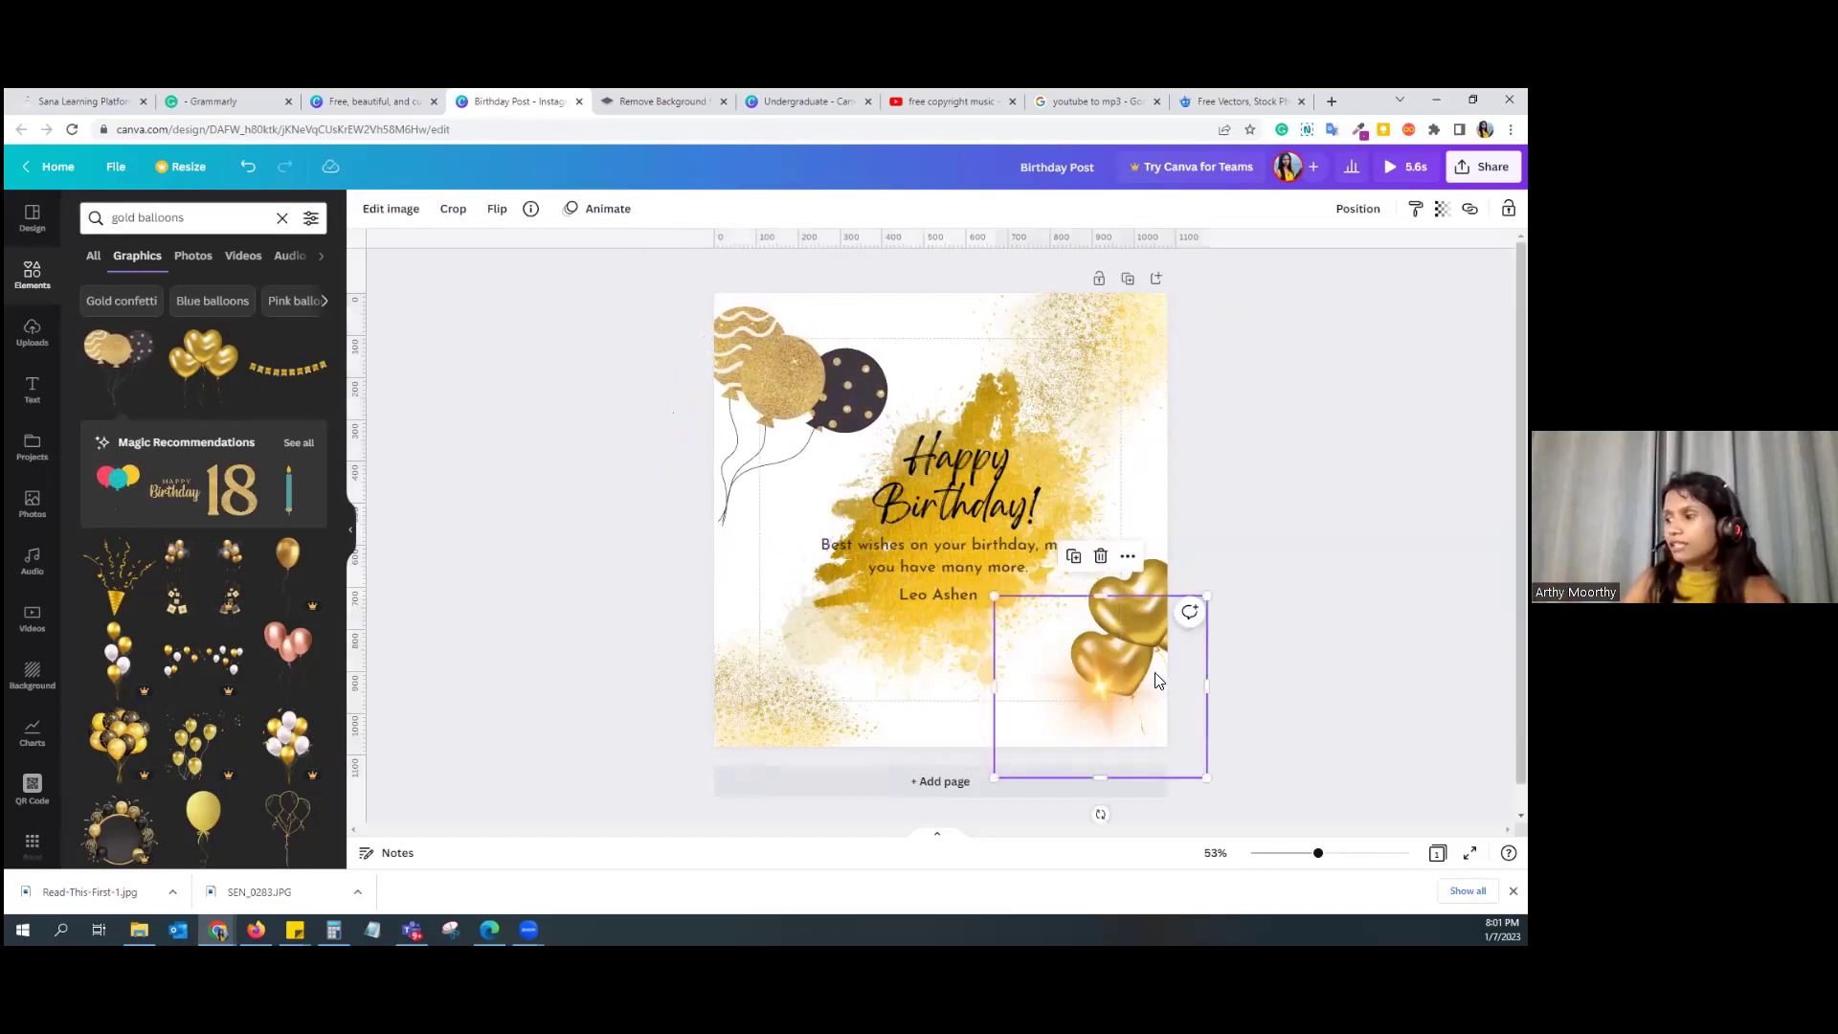
key(Delete)
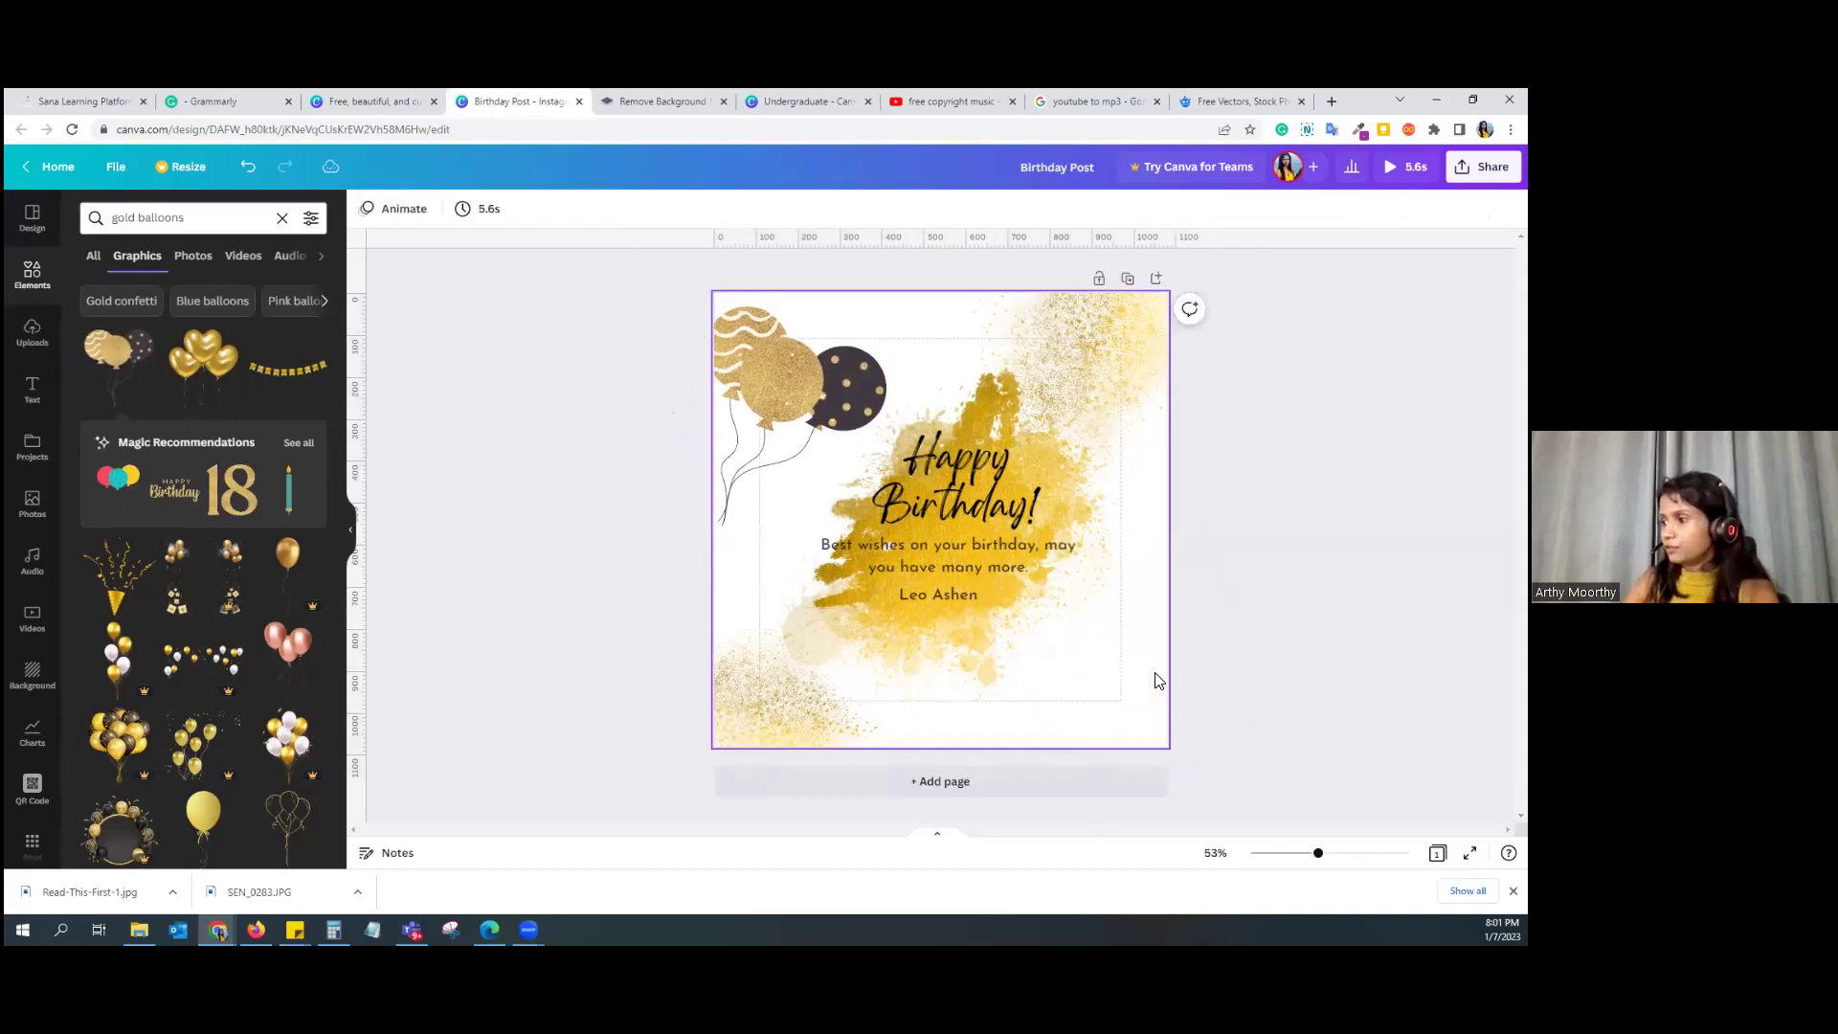
click(134, 362)
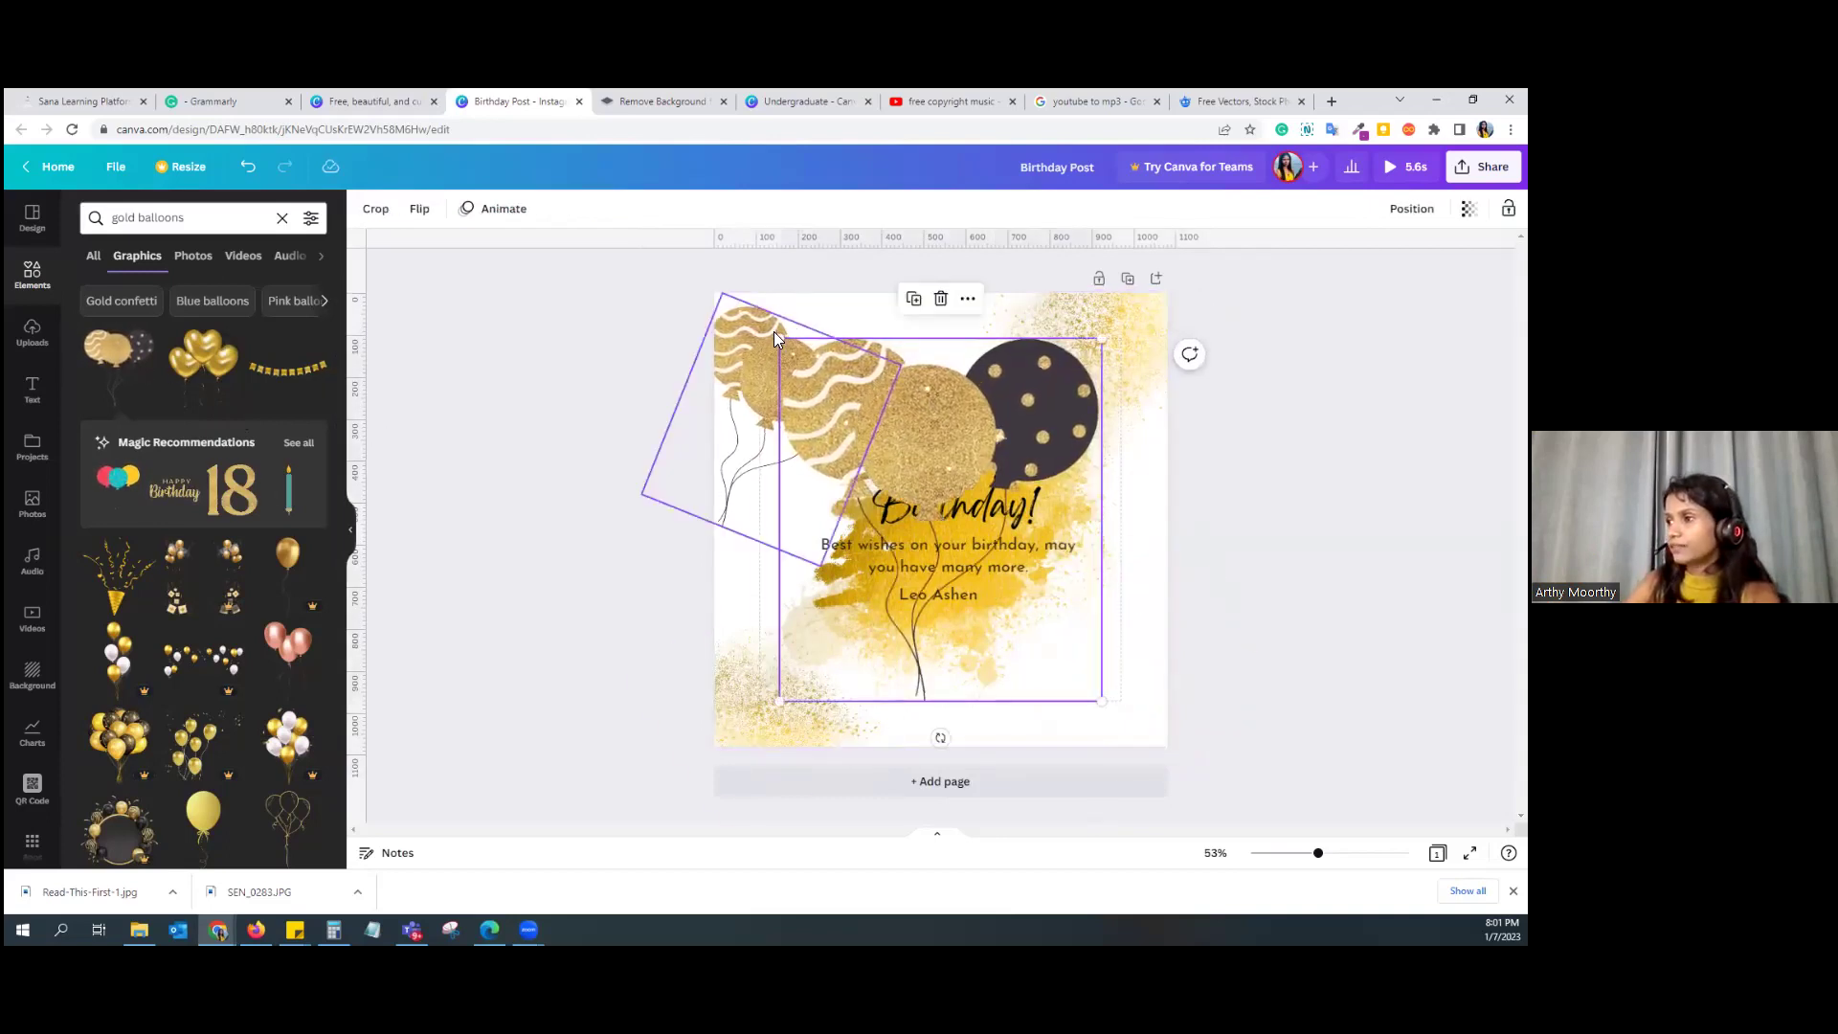
drag(861, 400, 948, 520)
drag(1071, 661, 1180, 726)
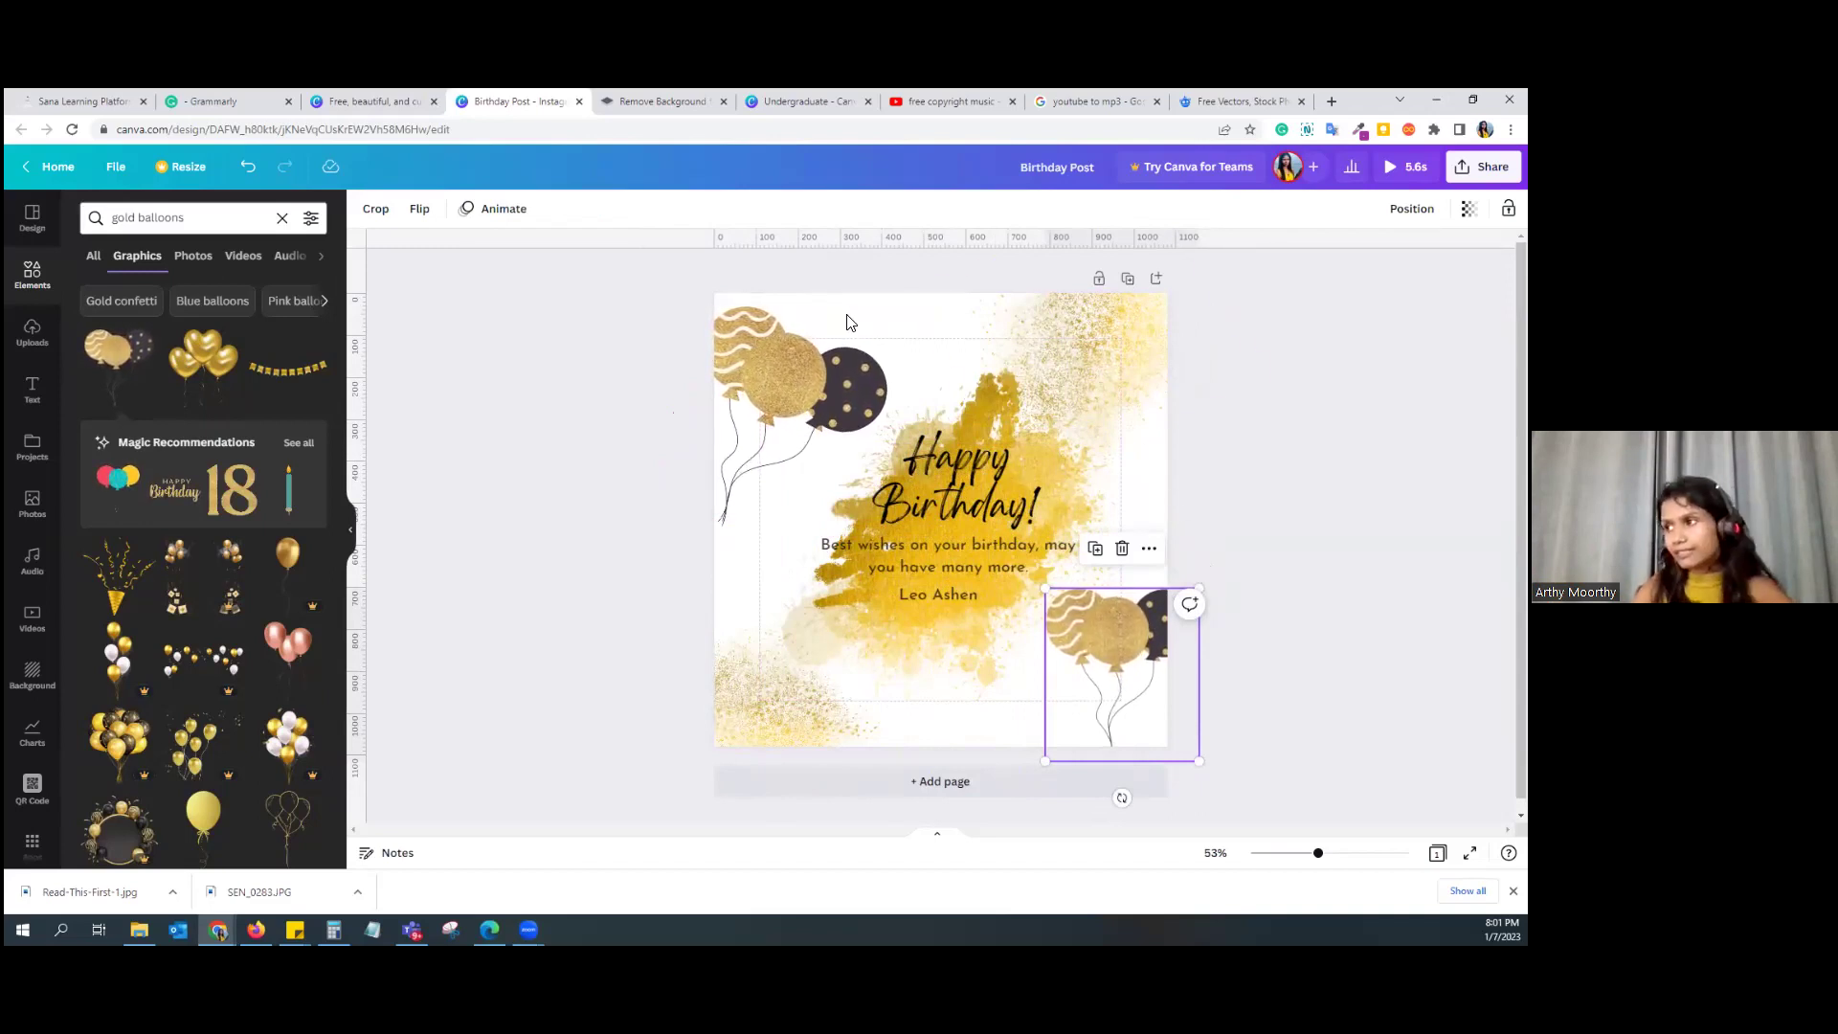
click(878, 324)
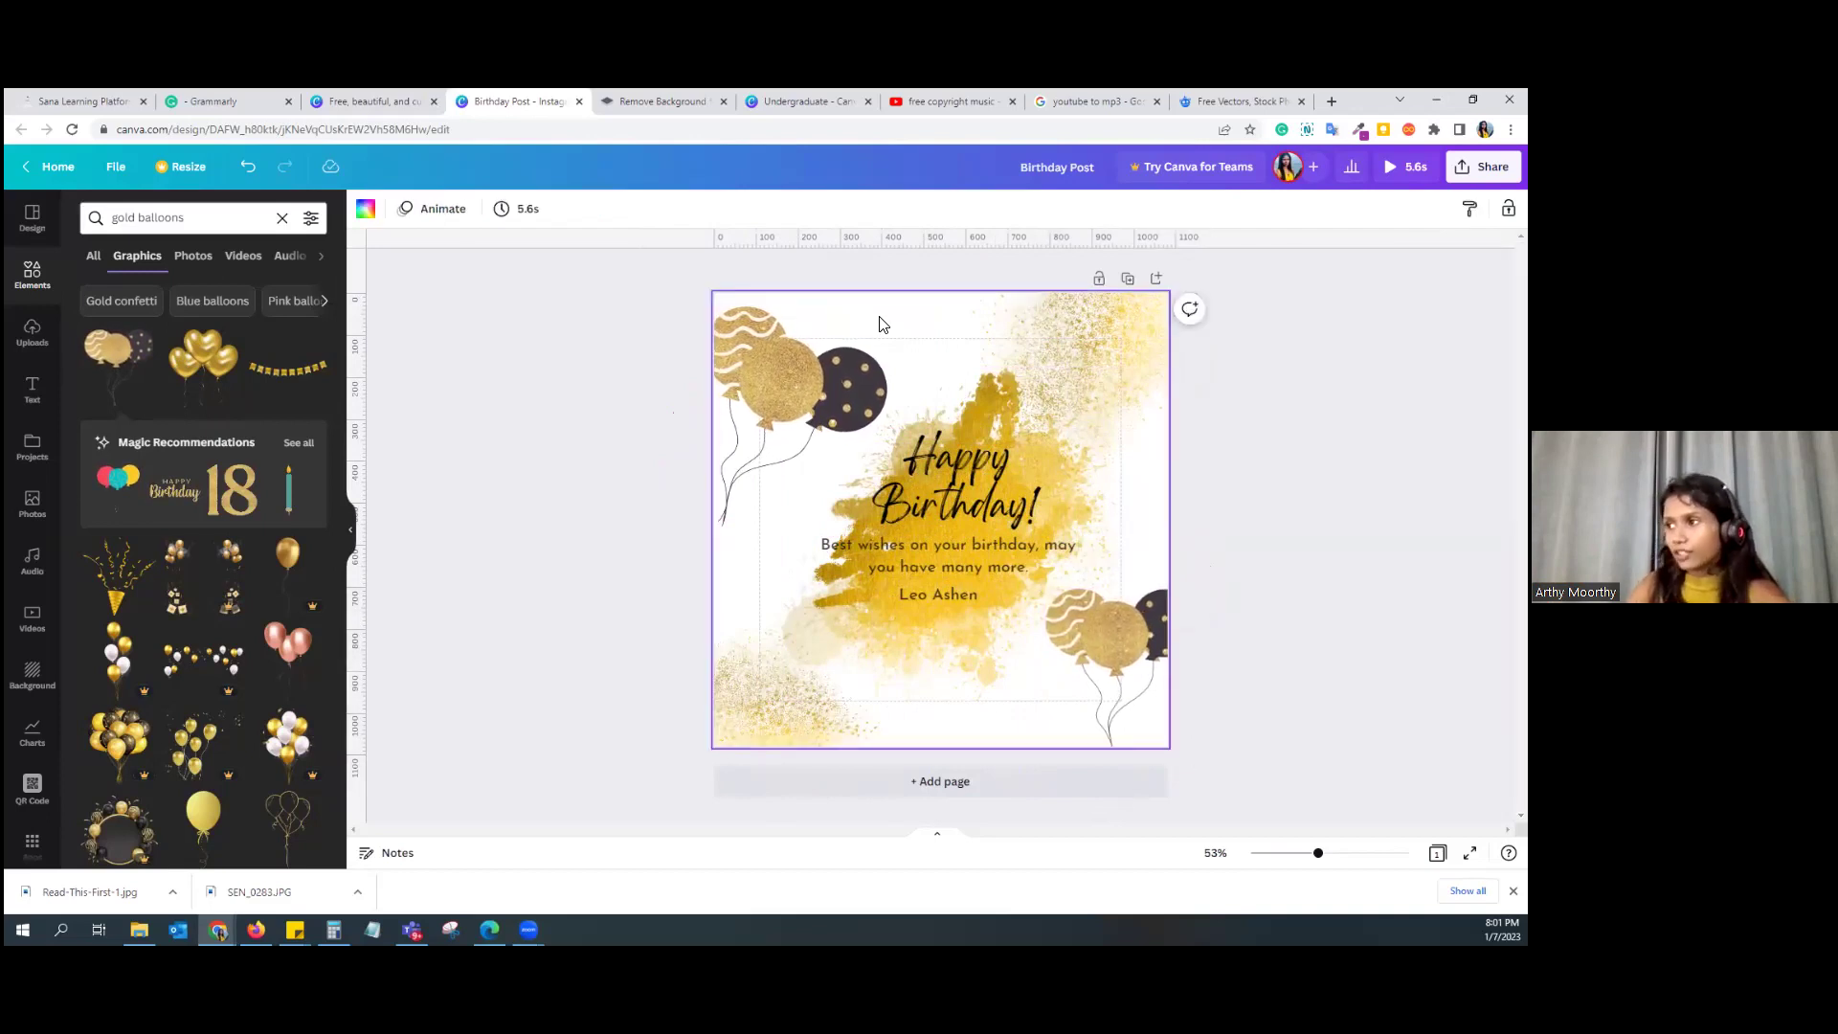
Step: Set the page background to a very light grey and open a new browser tab
click(368, 213)
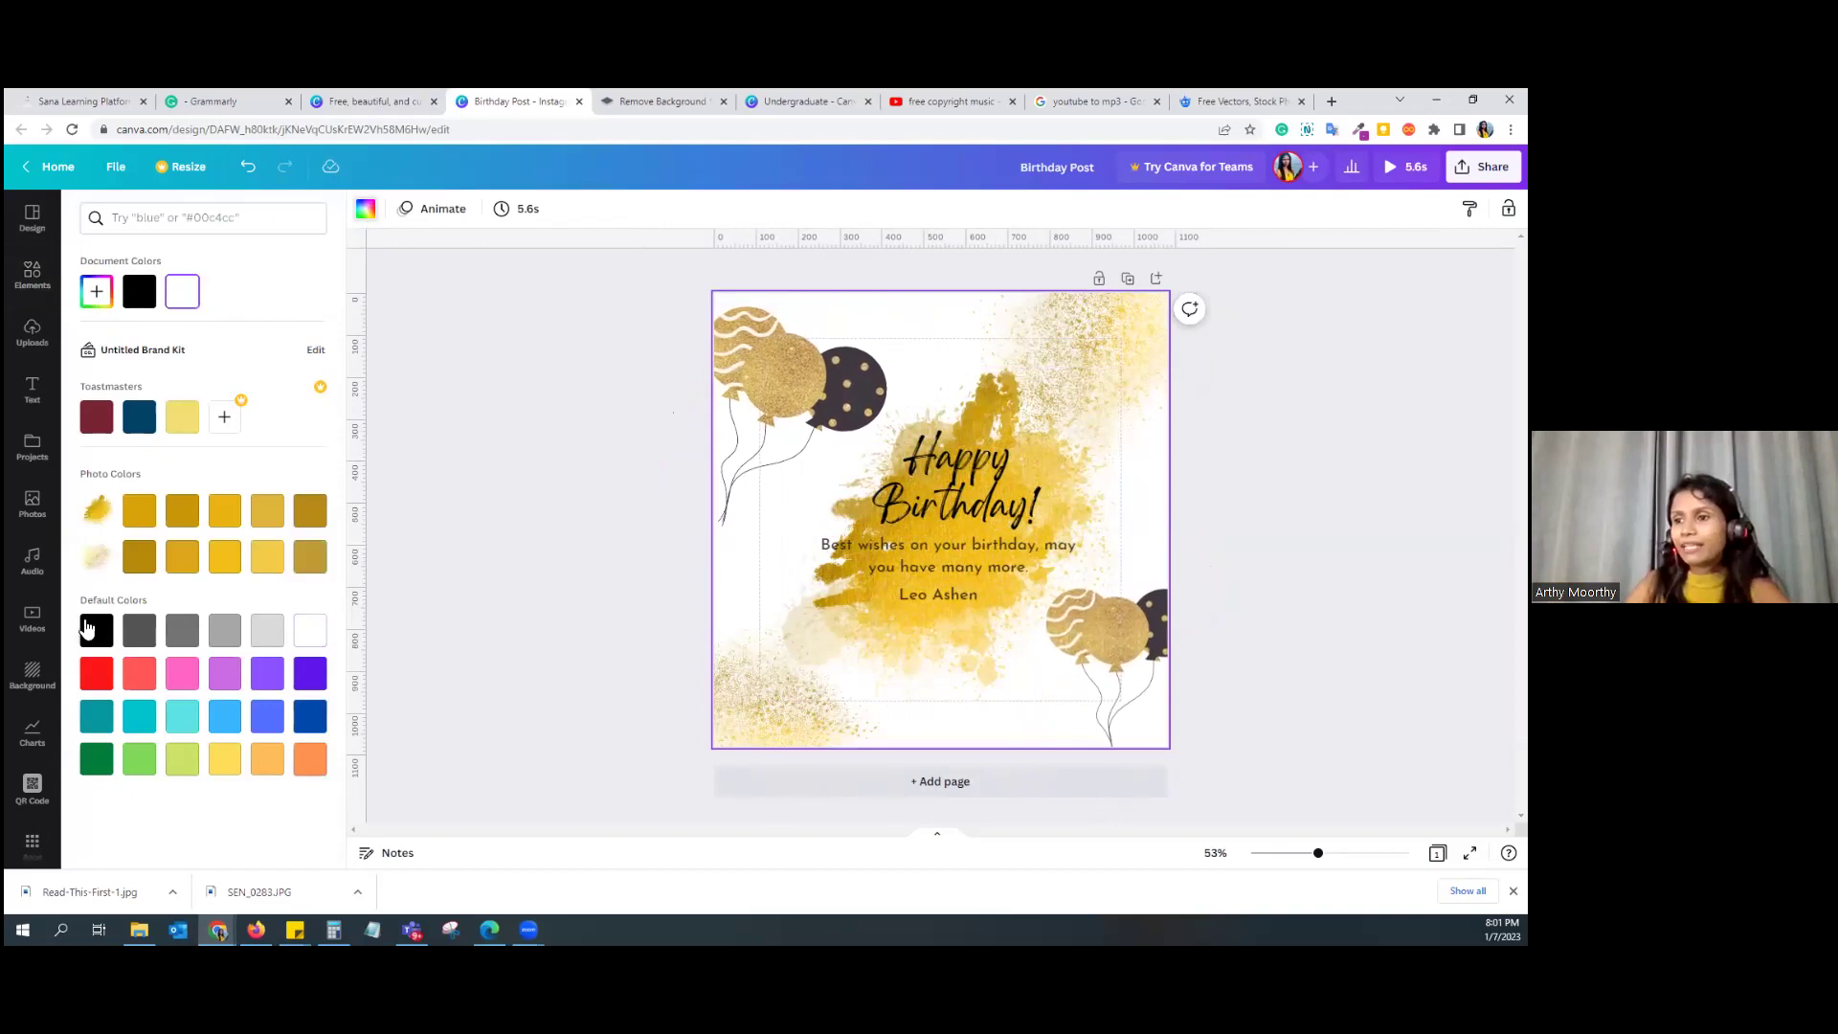
click(193, 628)
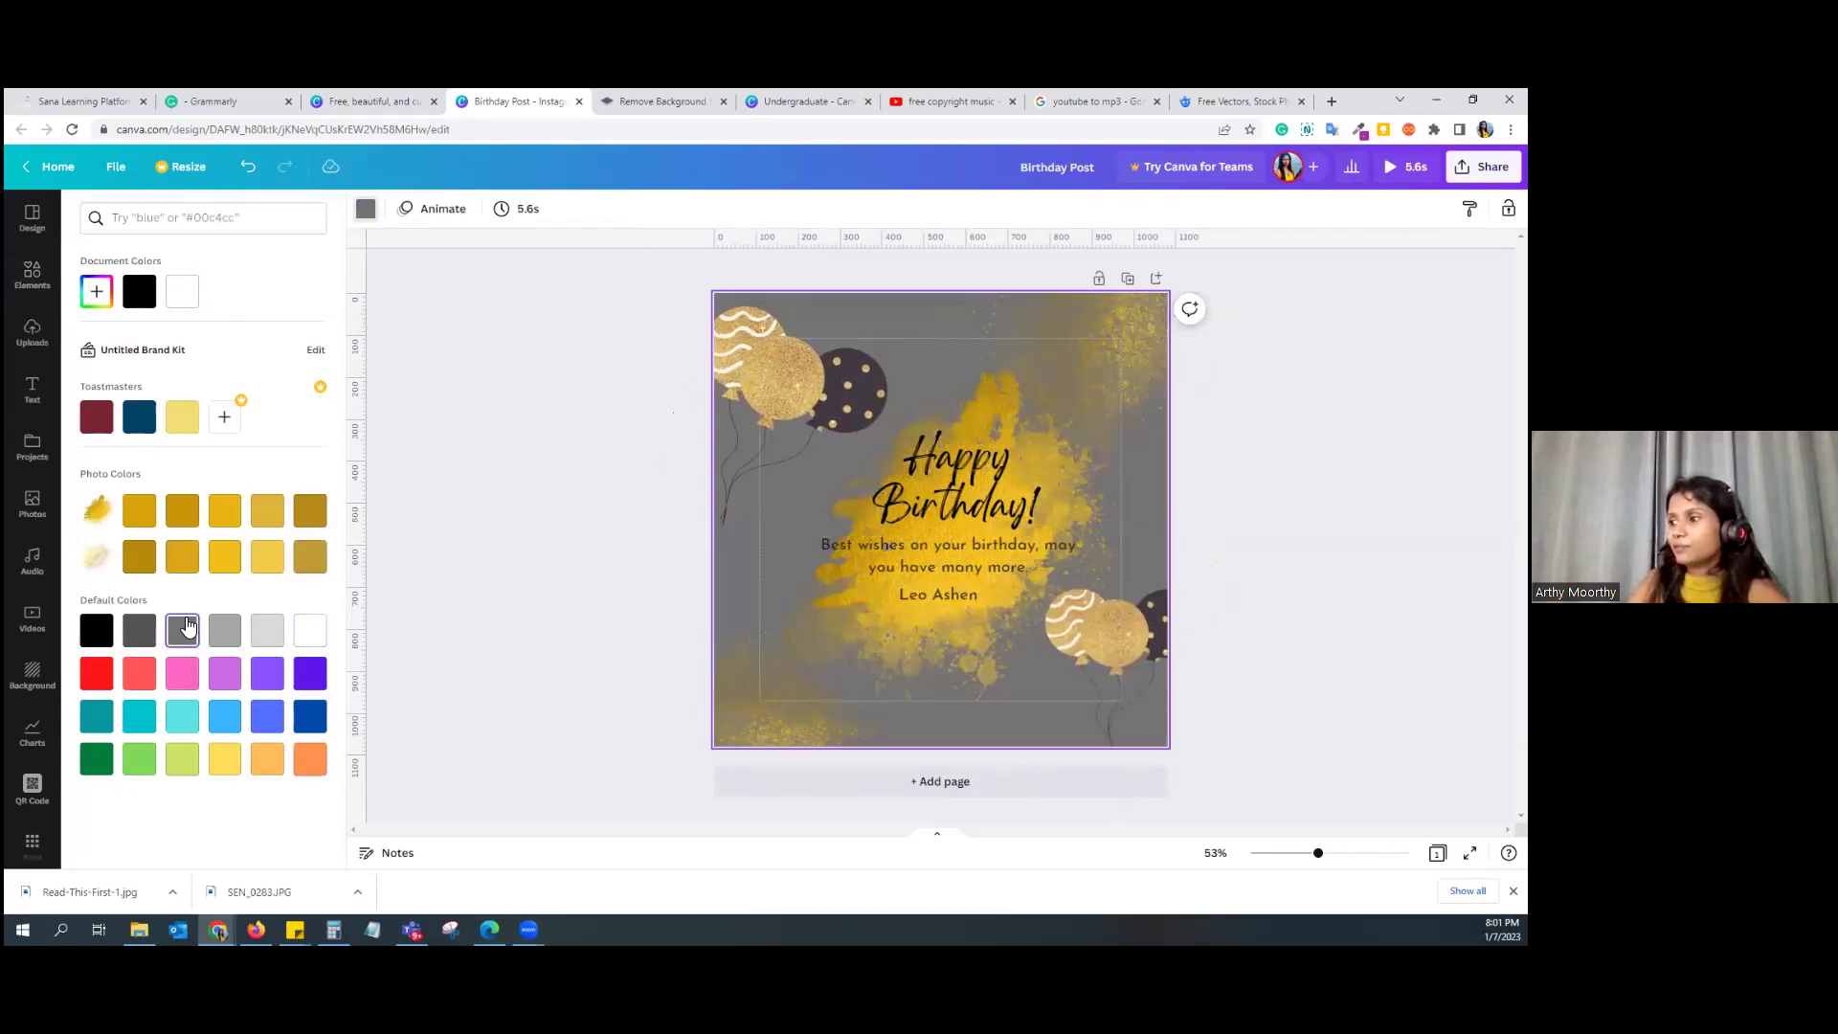
click(225, 630)
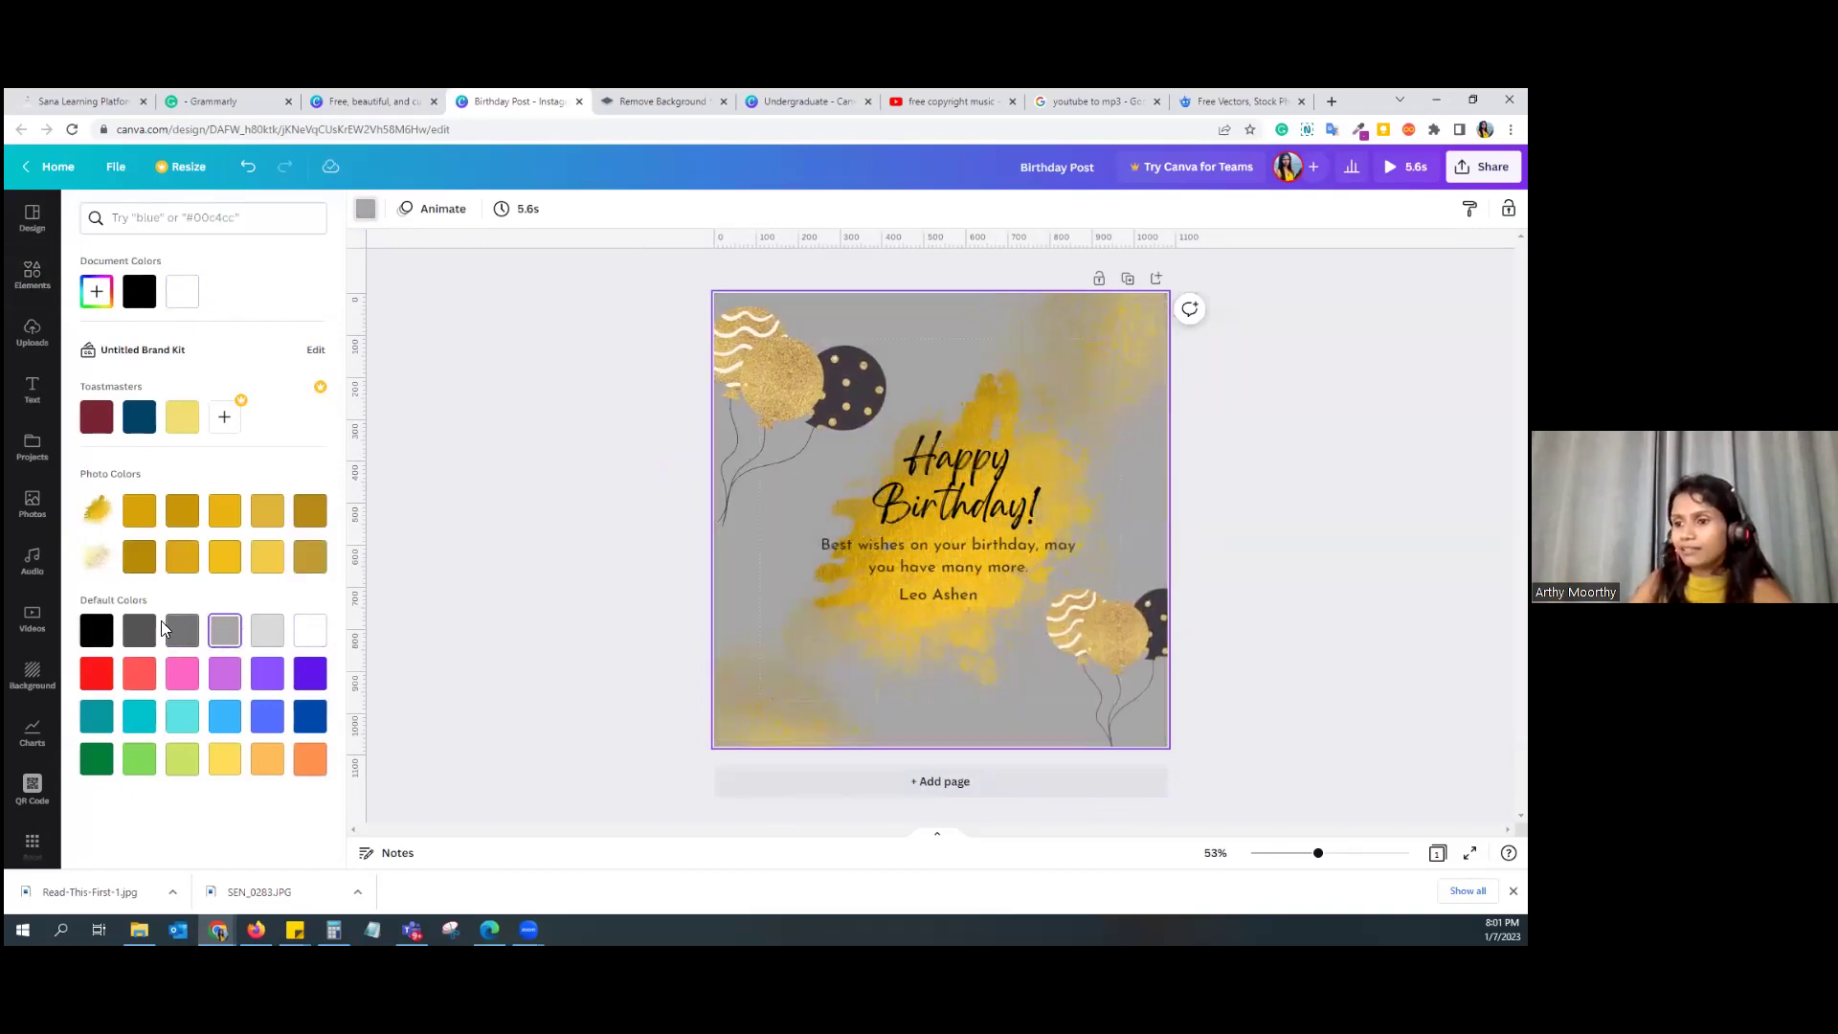
click(273, 635)
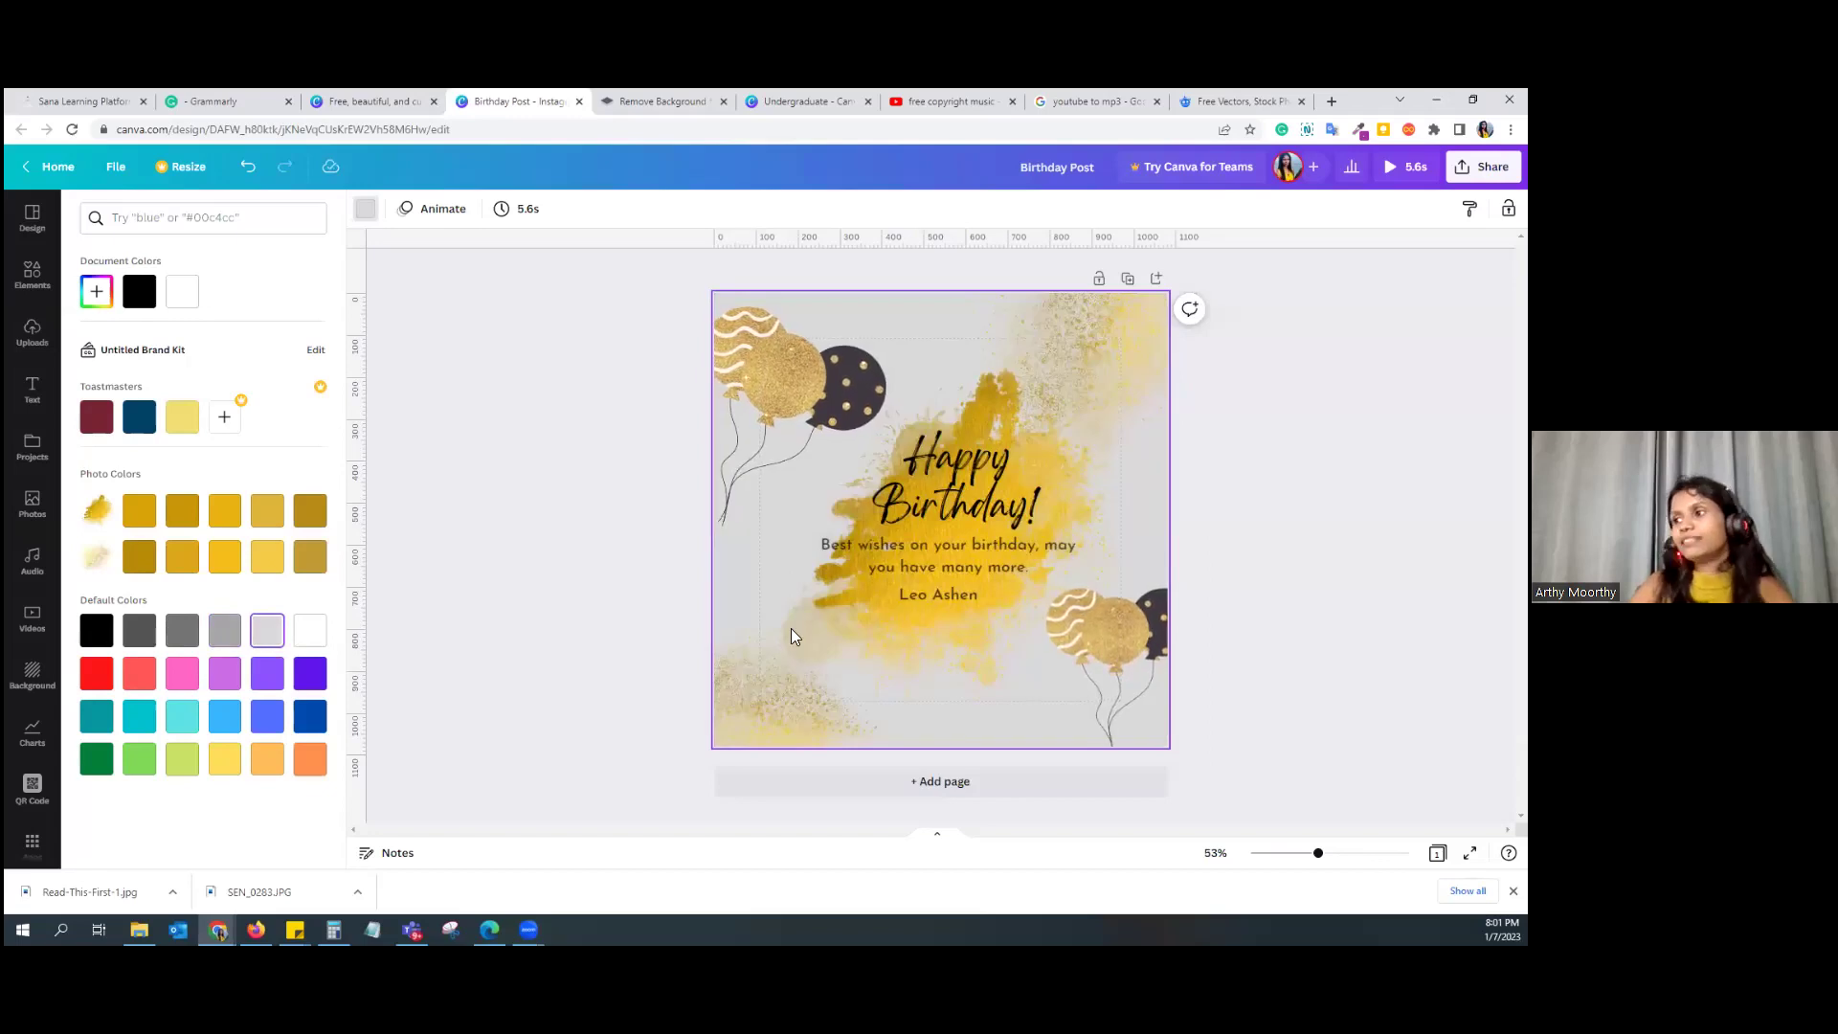
click(841, 356)
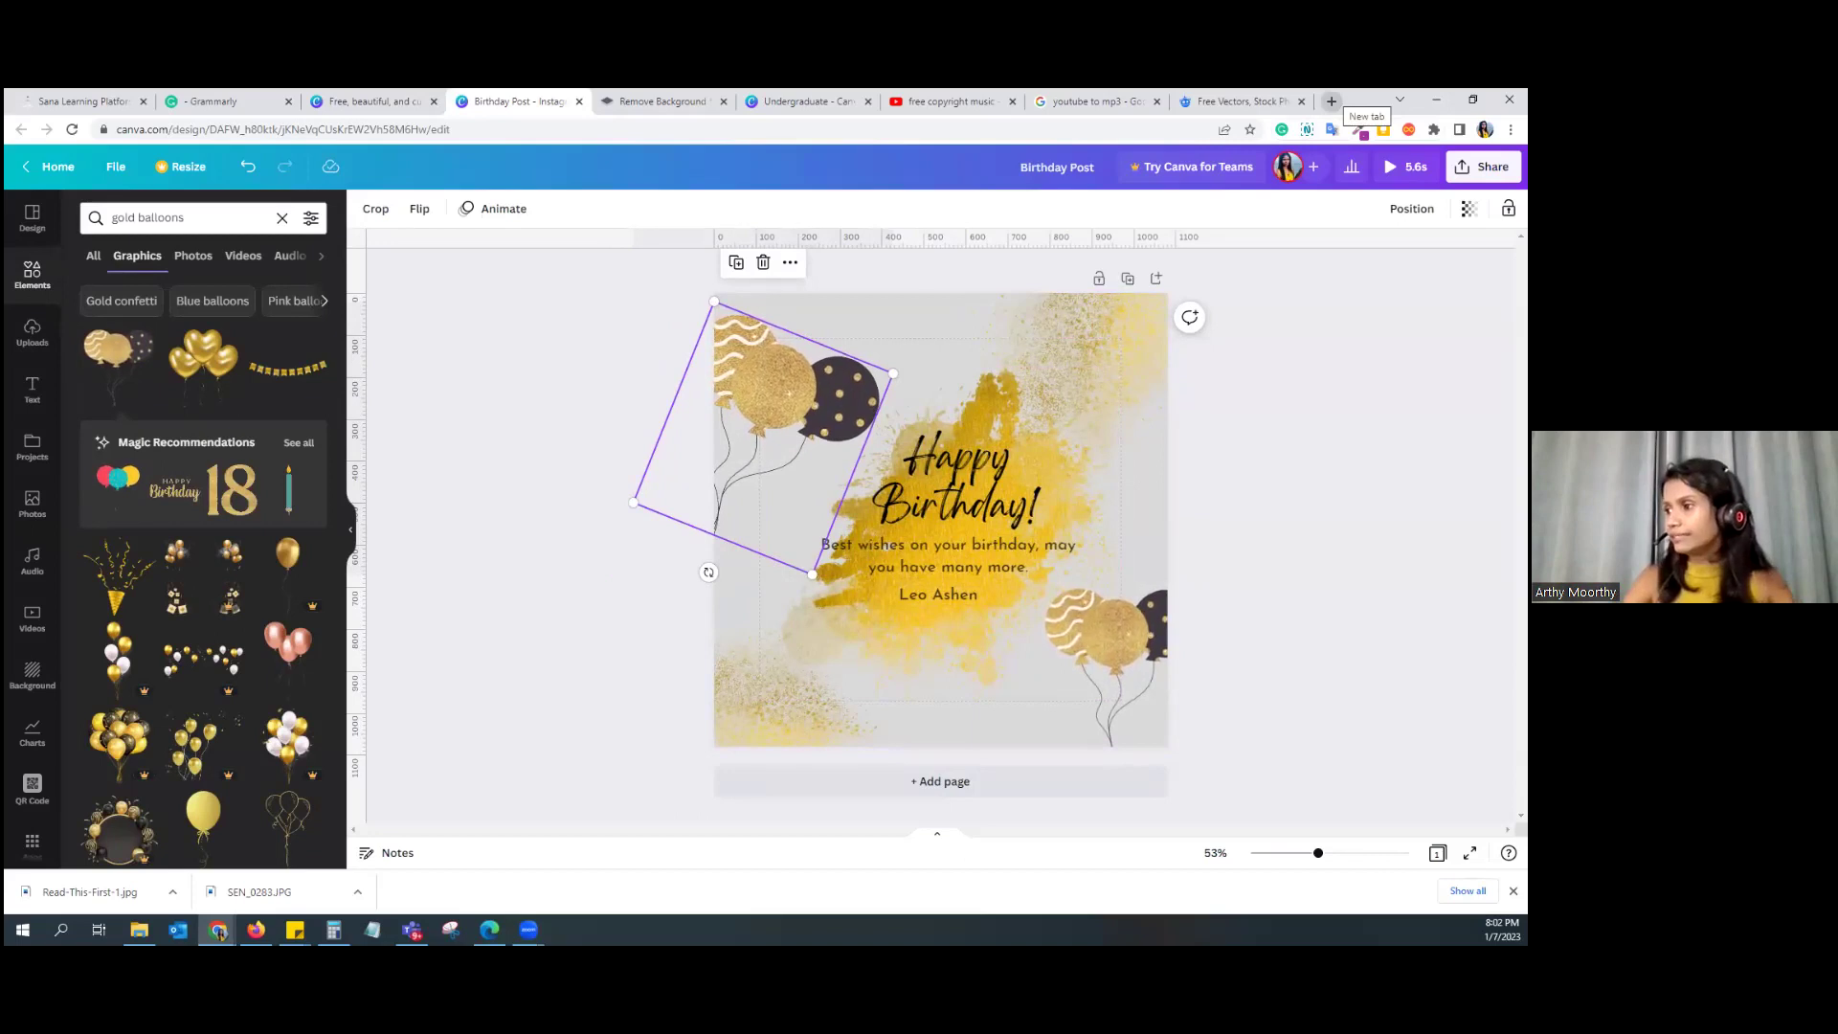
click(1332, 101)
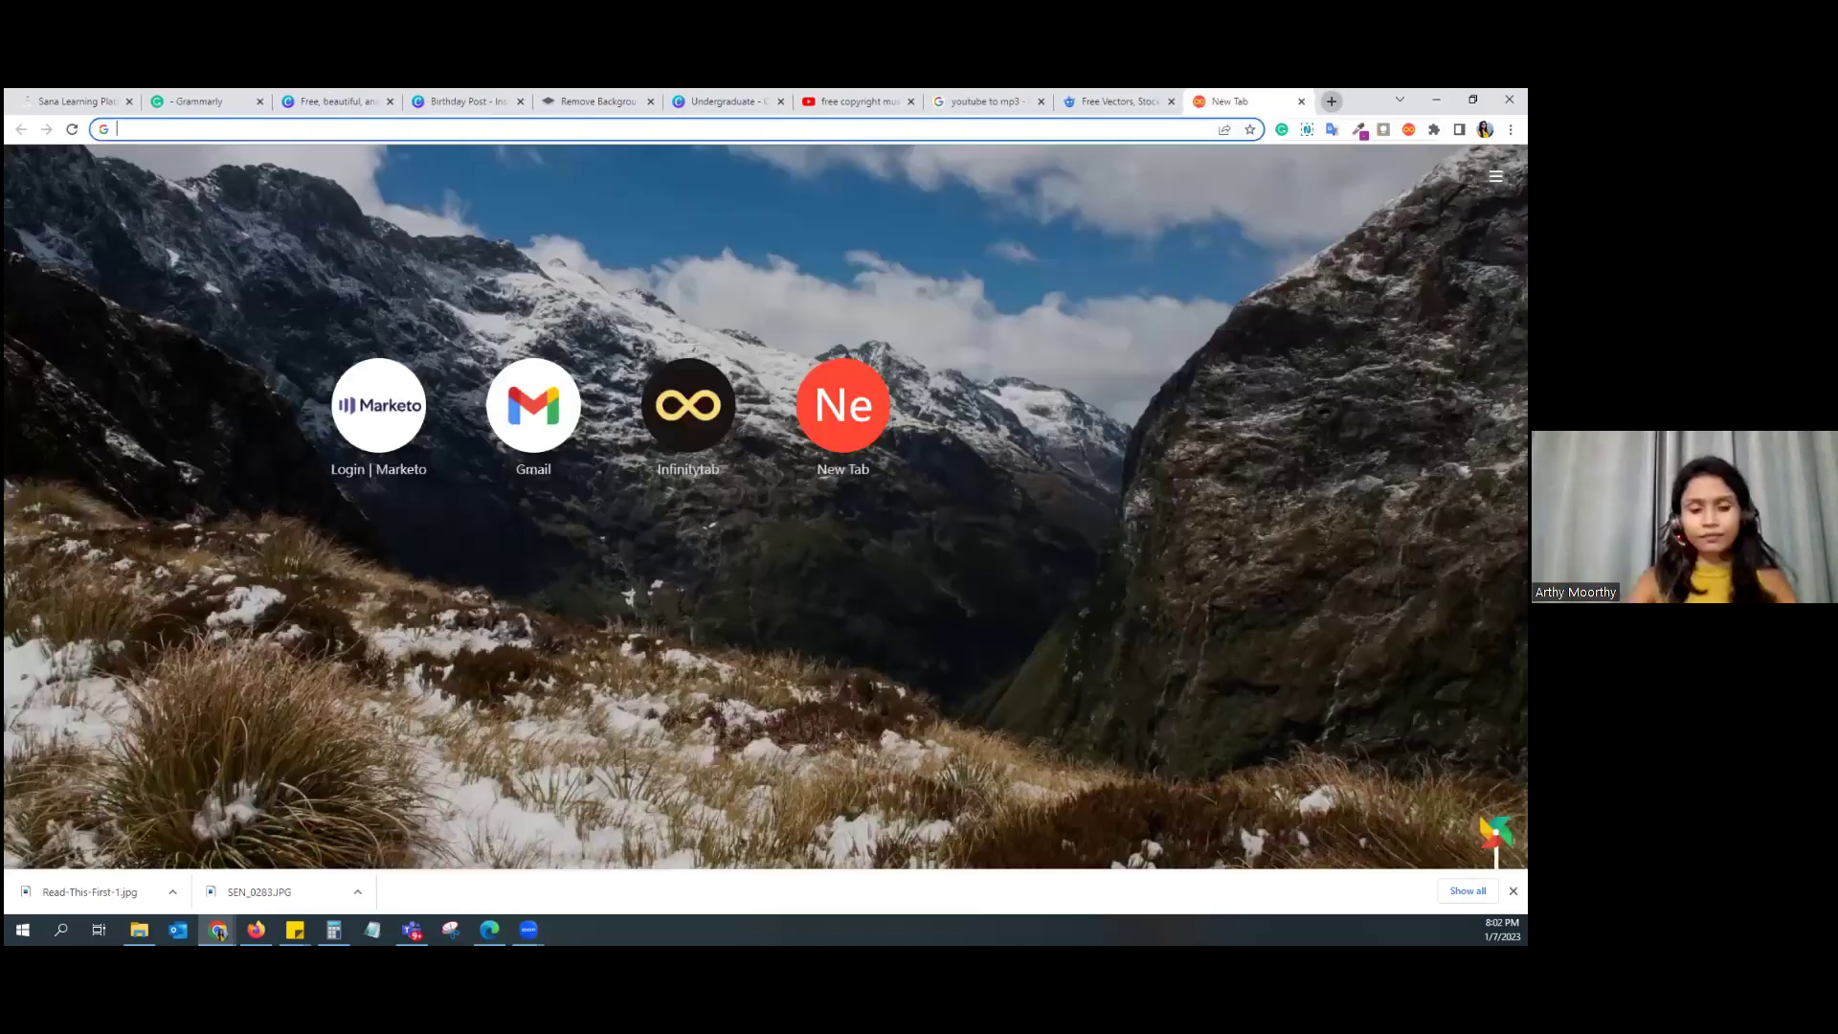
Step: Go to remove.bg/upload using the address bar's autocomplete suggestion
text(remove.bg/upload)
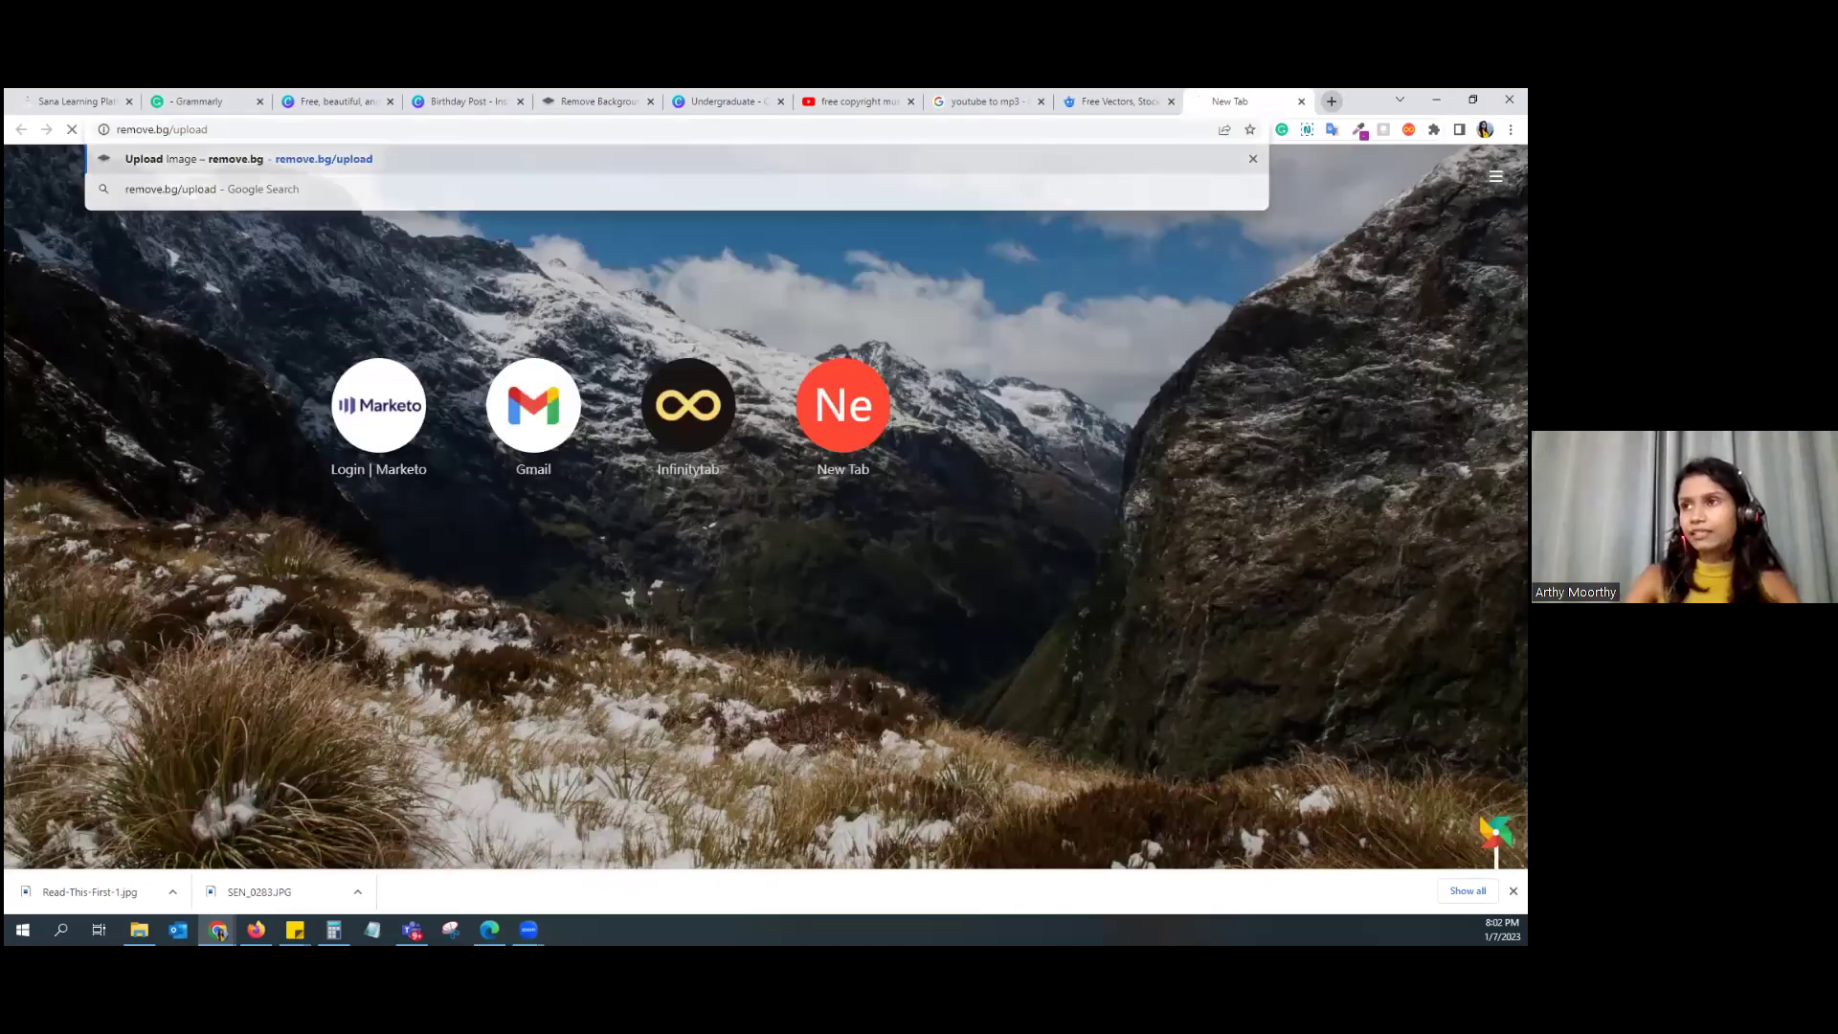
key(Return)
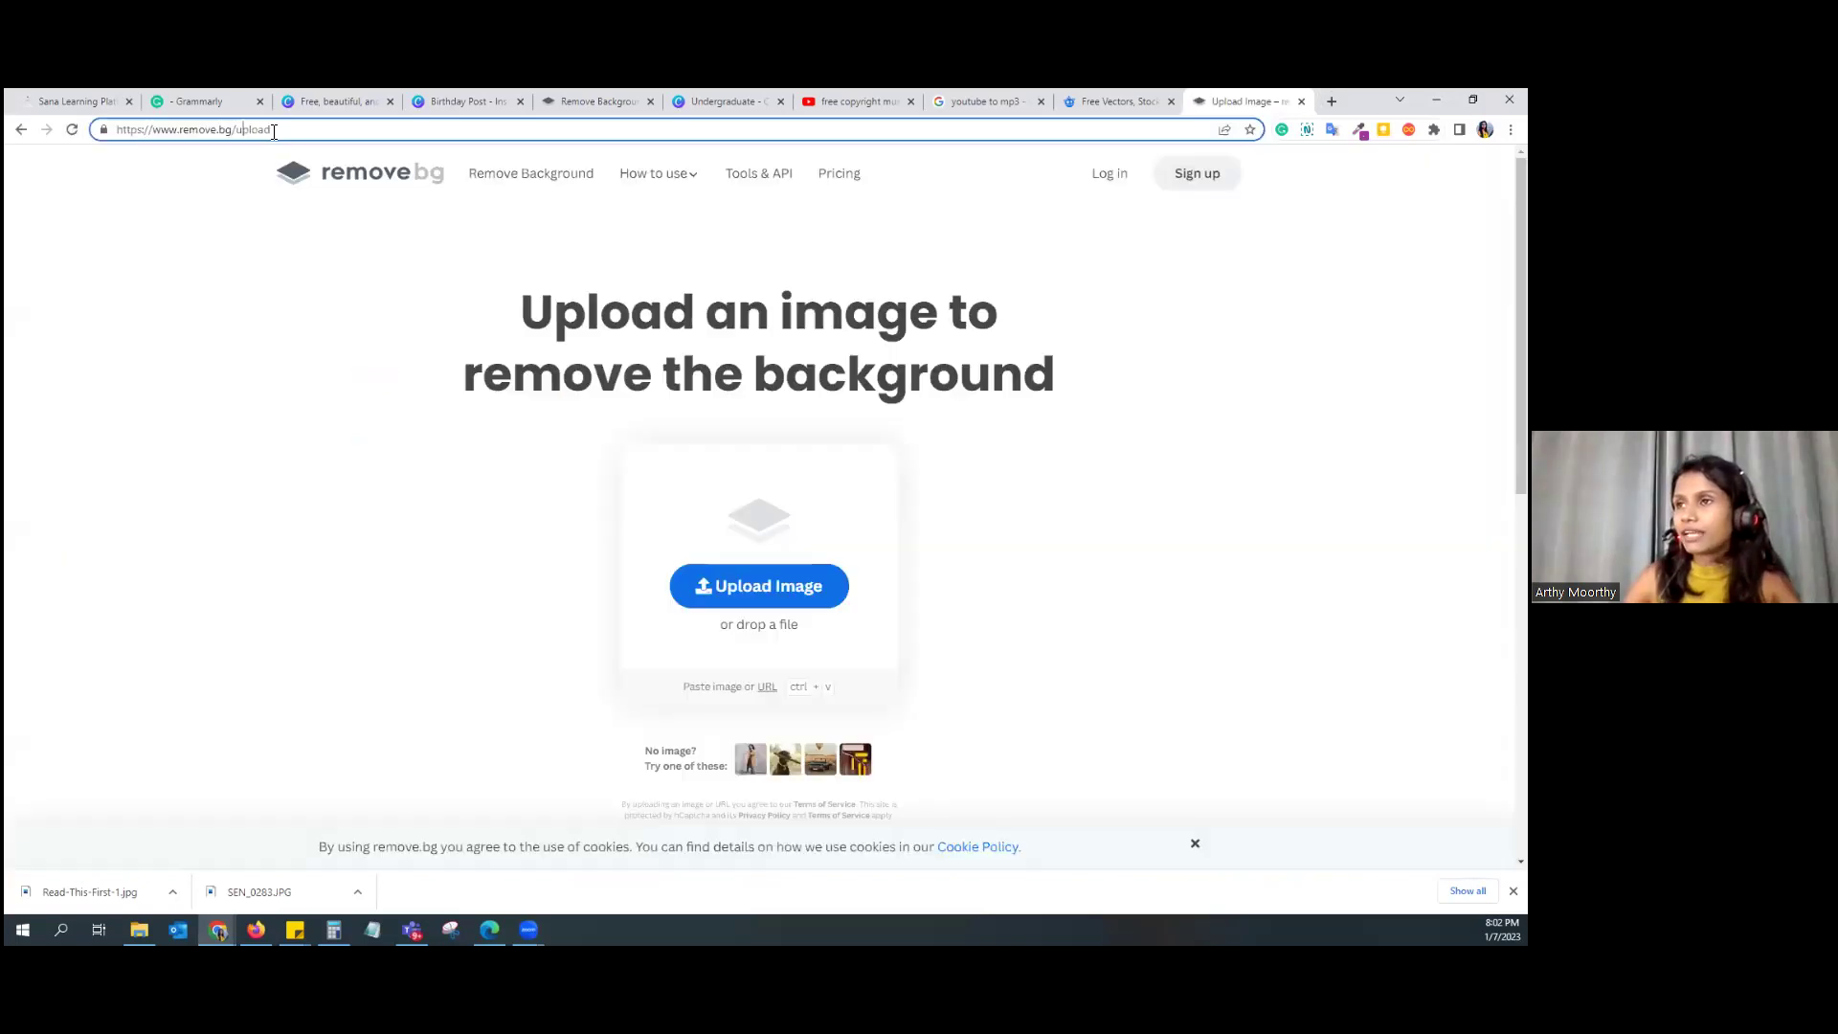
drag(273, 130, 84, 157)
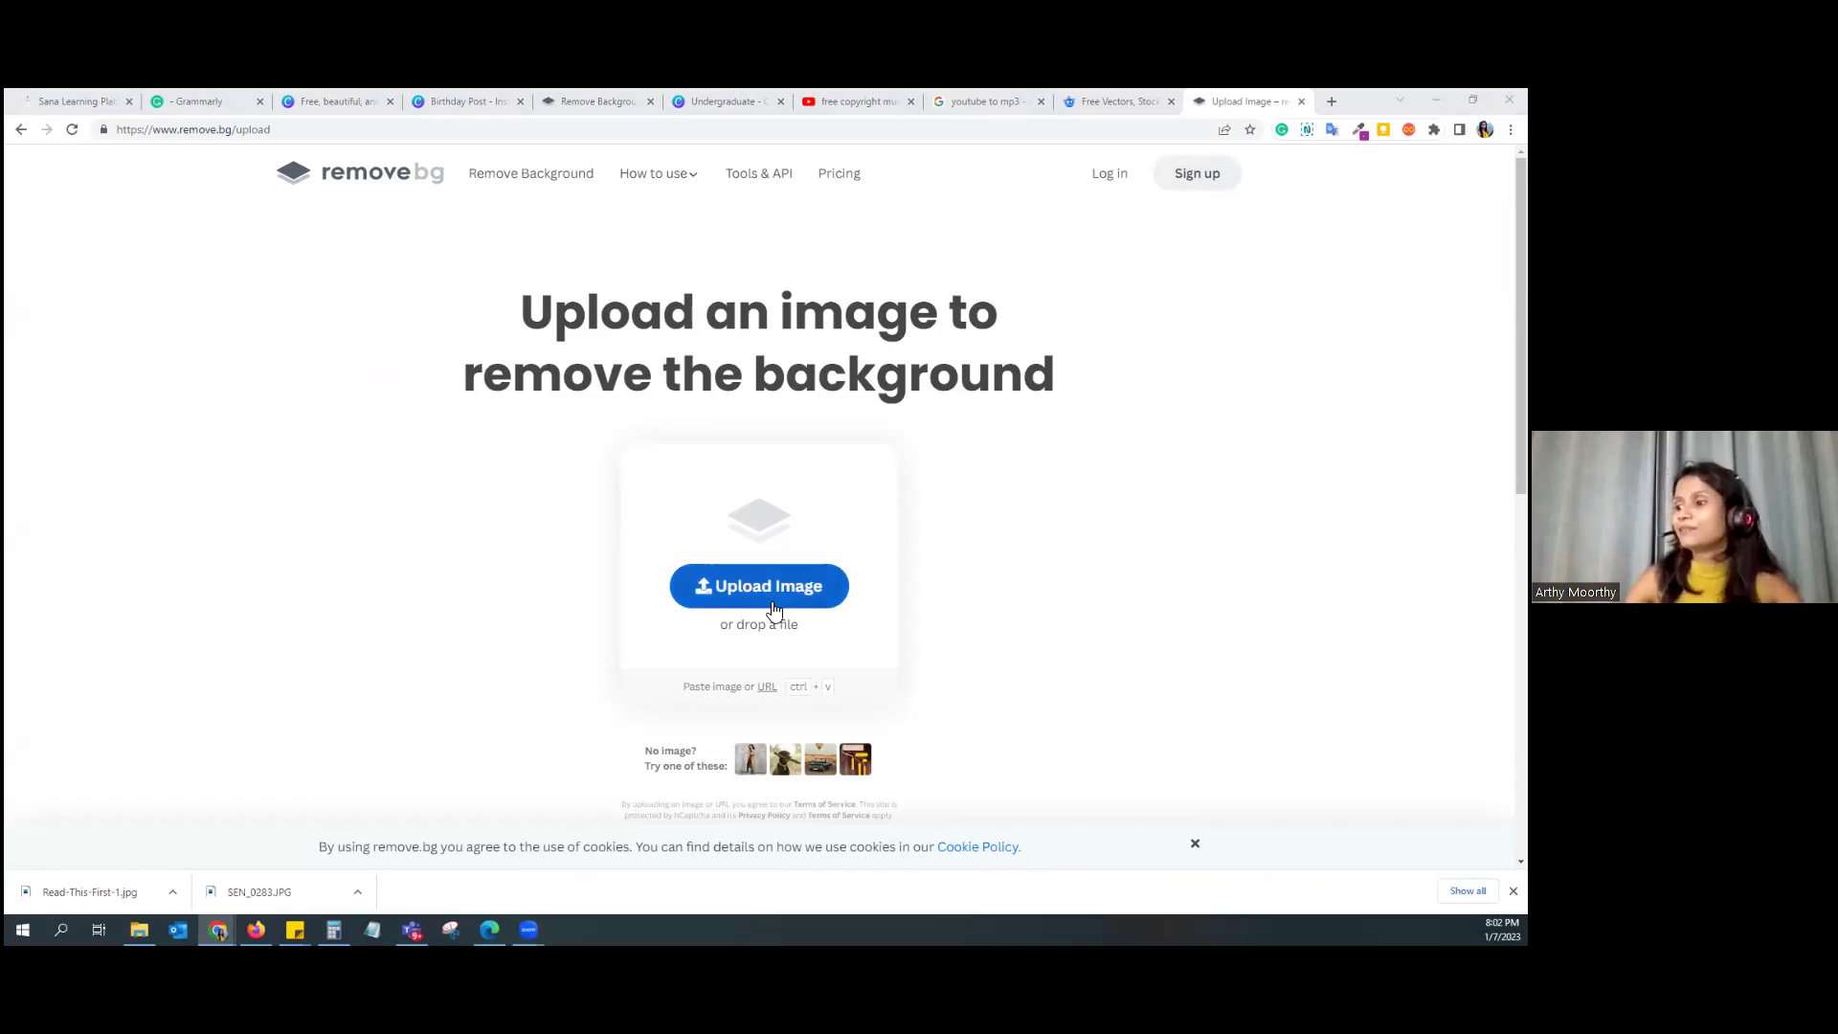
Step: Upload SEN_0283.JPG to remove.bg and save the background-free PNG cut-out
drag(291, 890, 778, 506)
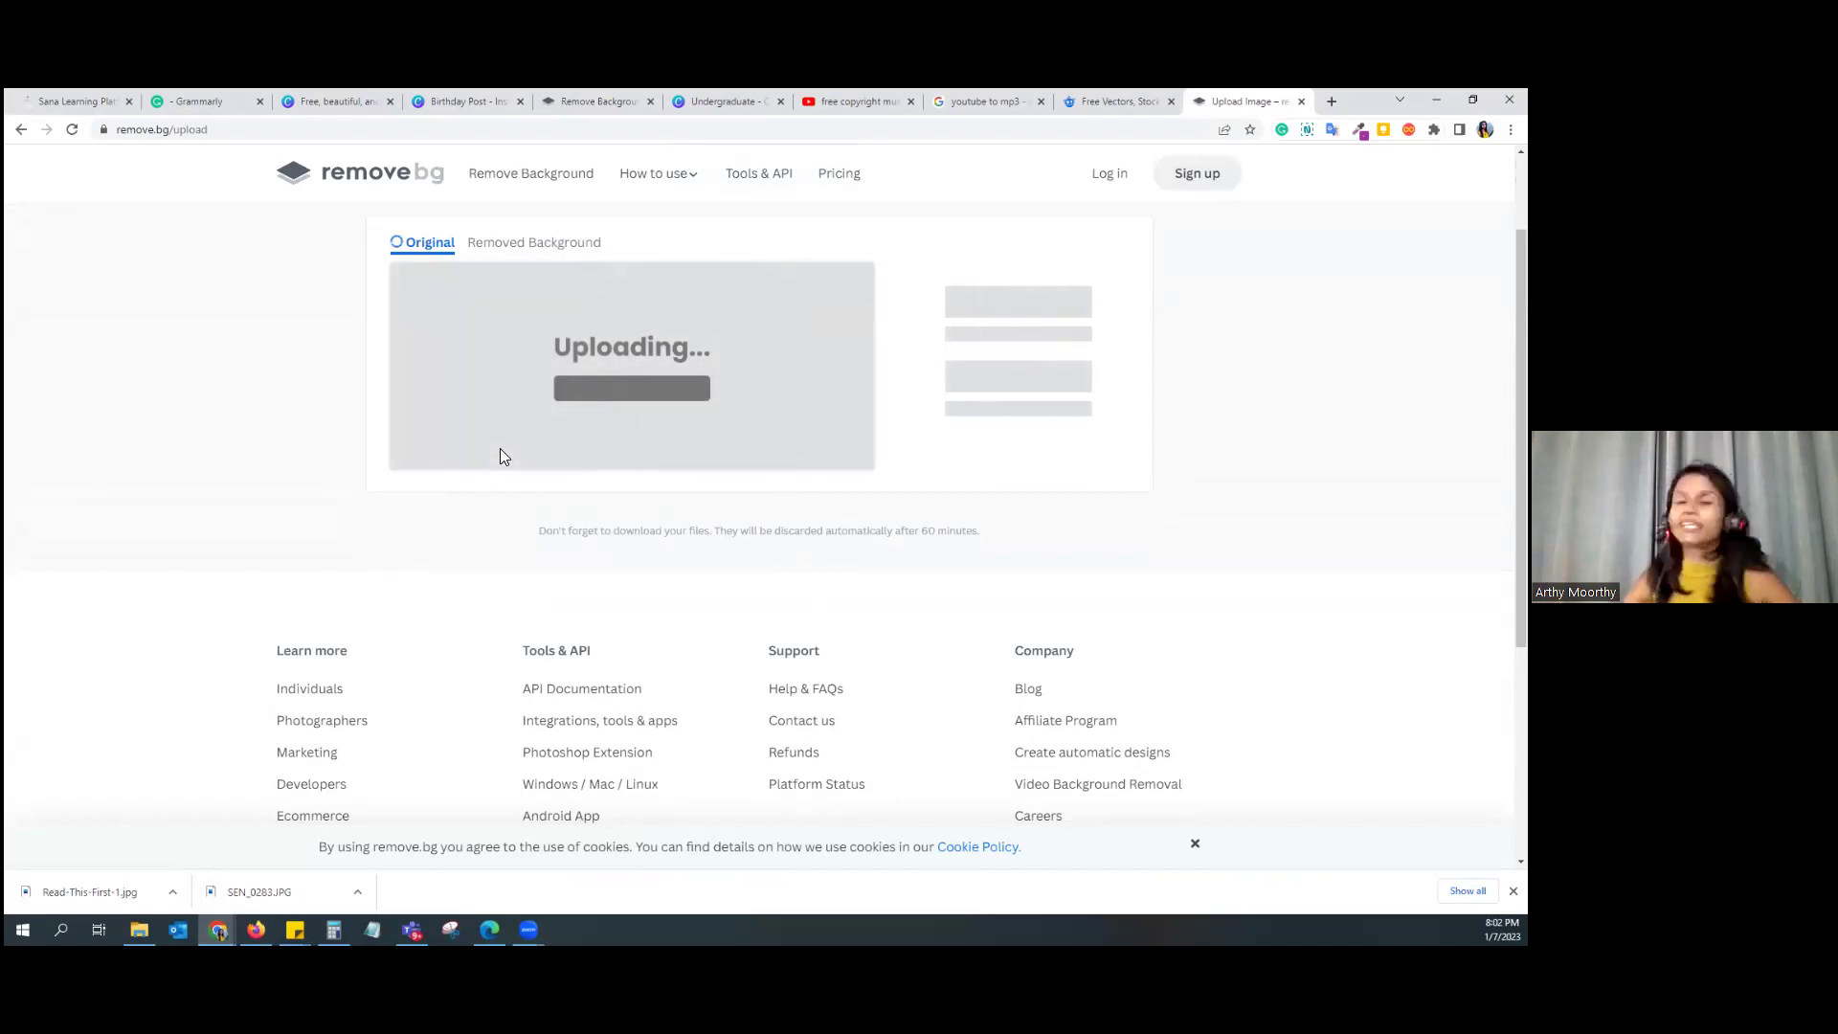
click(288, 888)
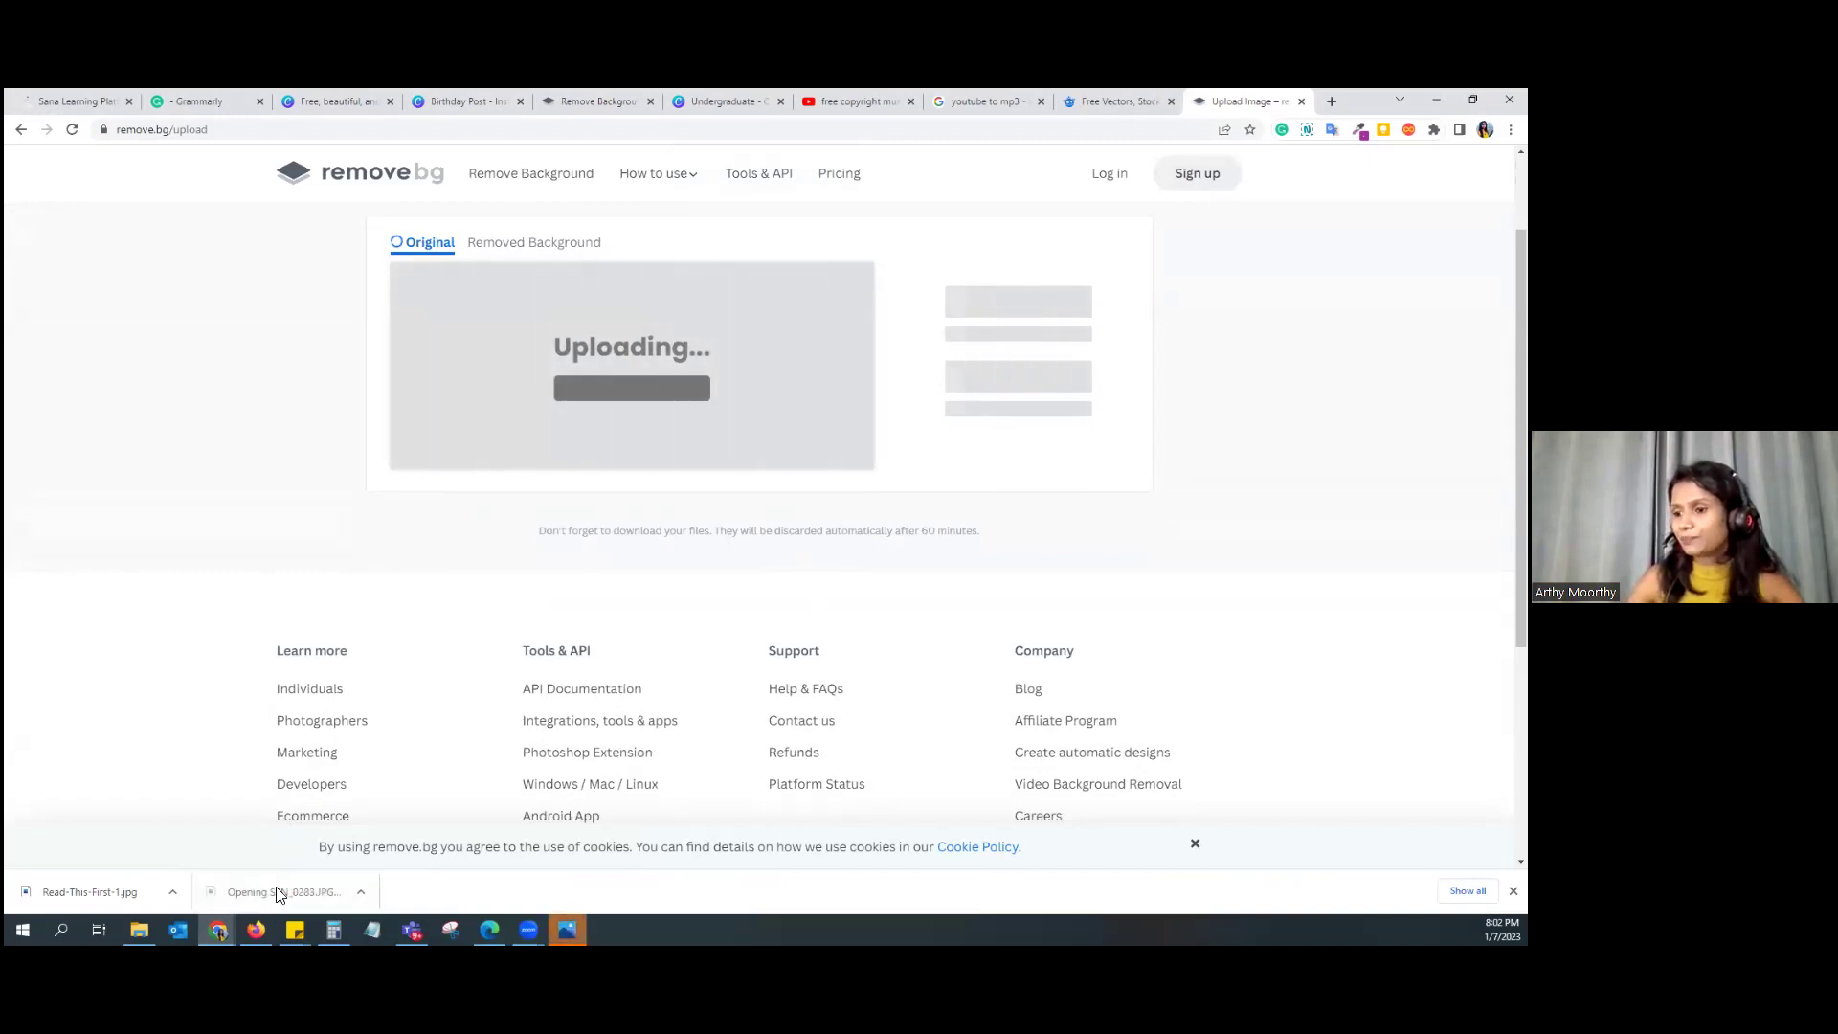
click(567, 929)
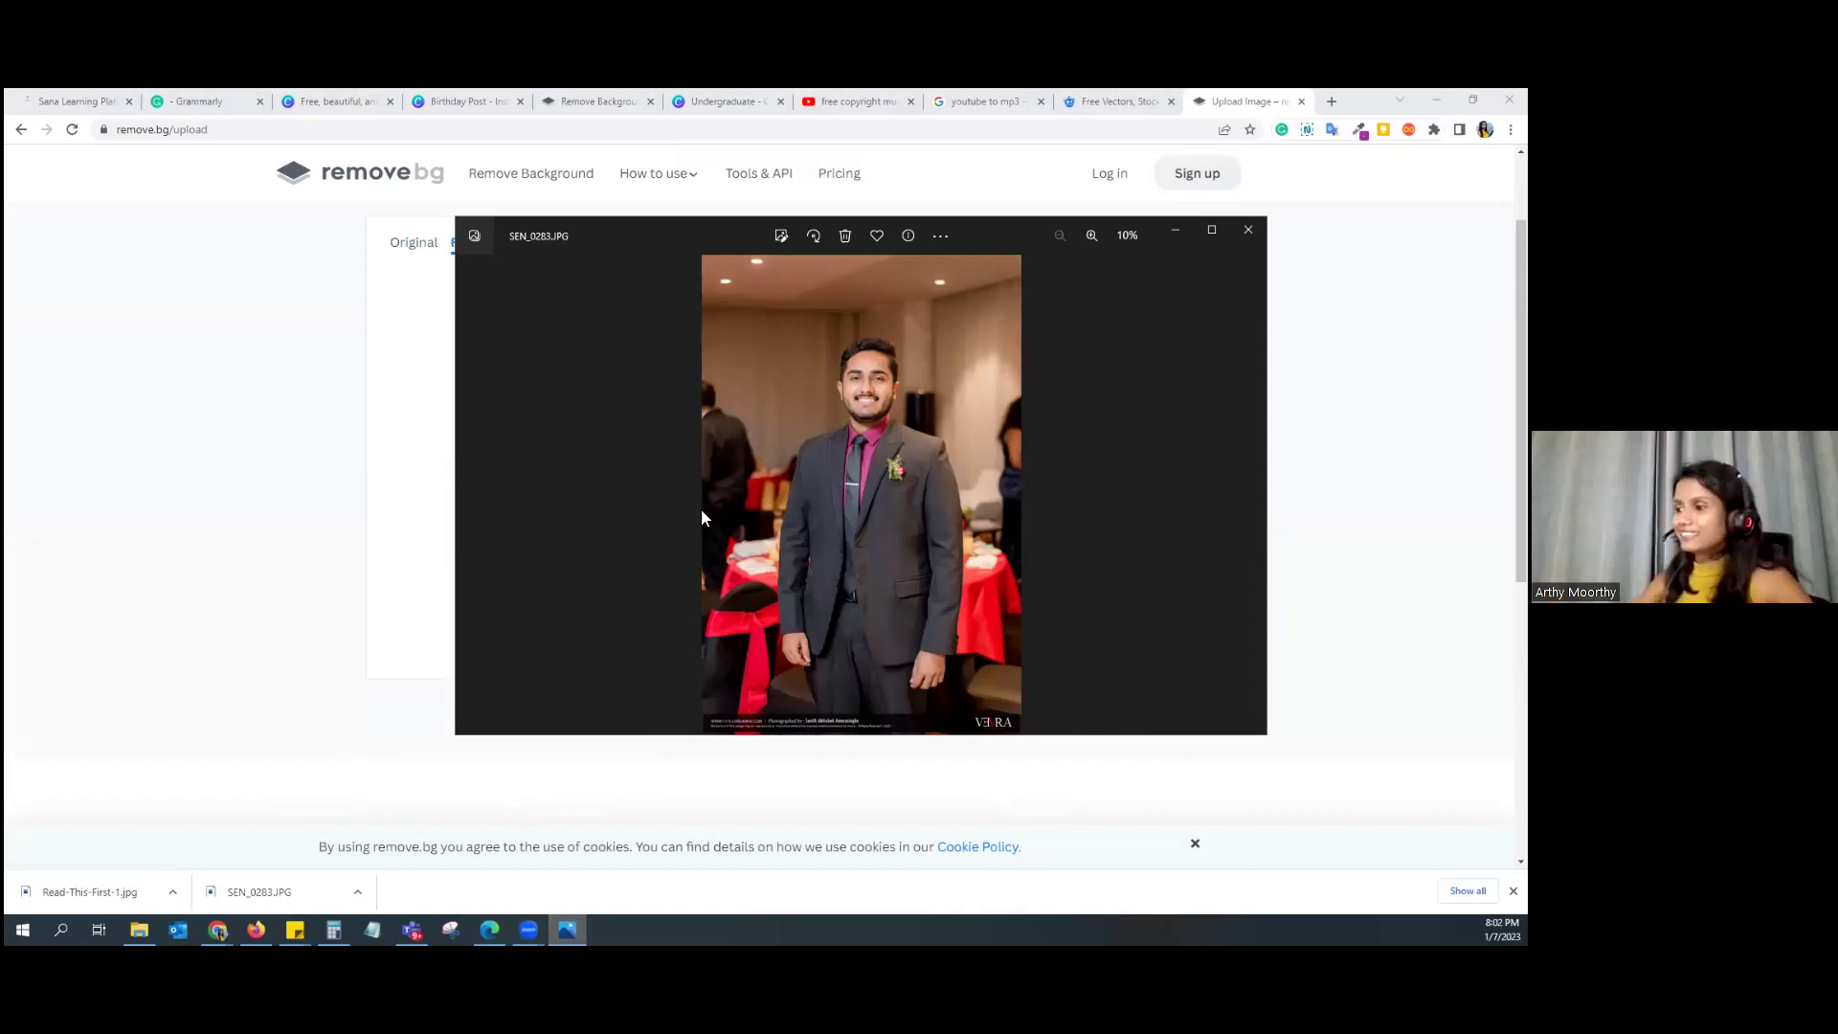
click(1184, 234)
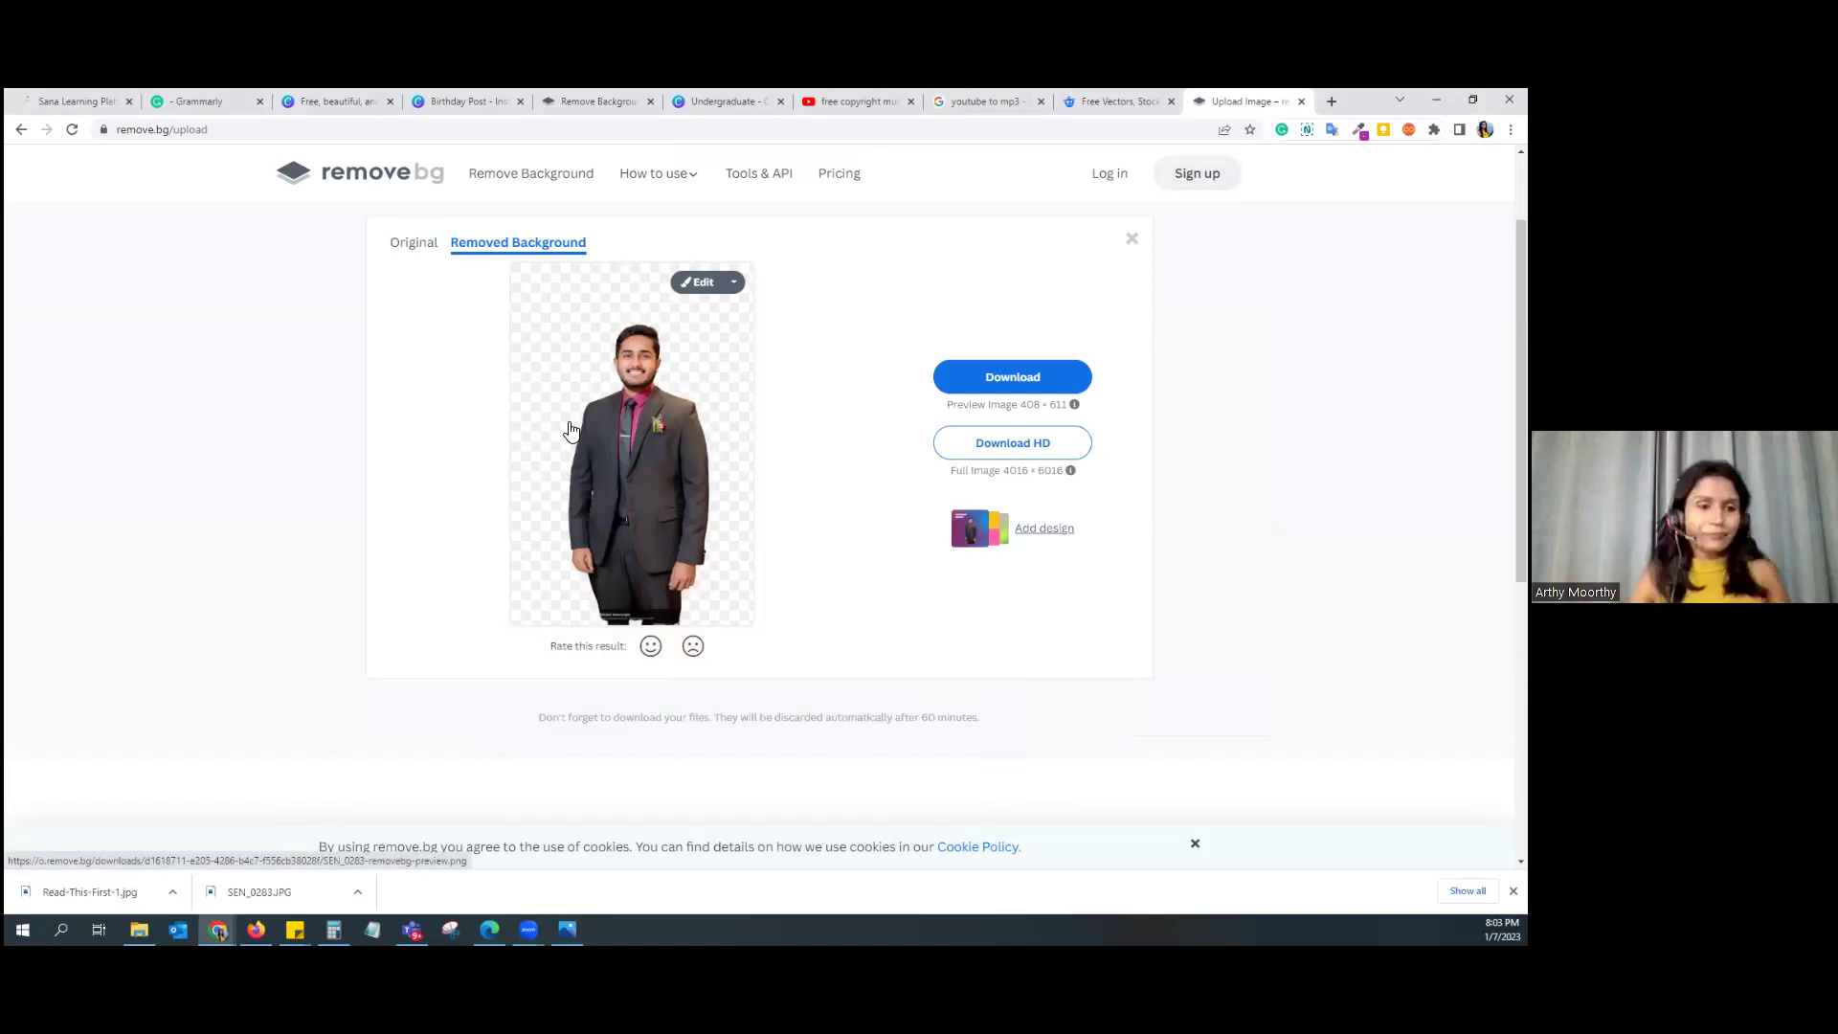
click(219, 931)
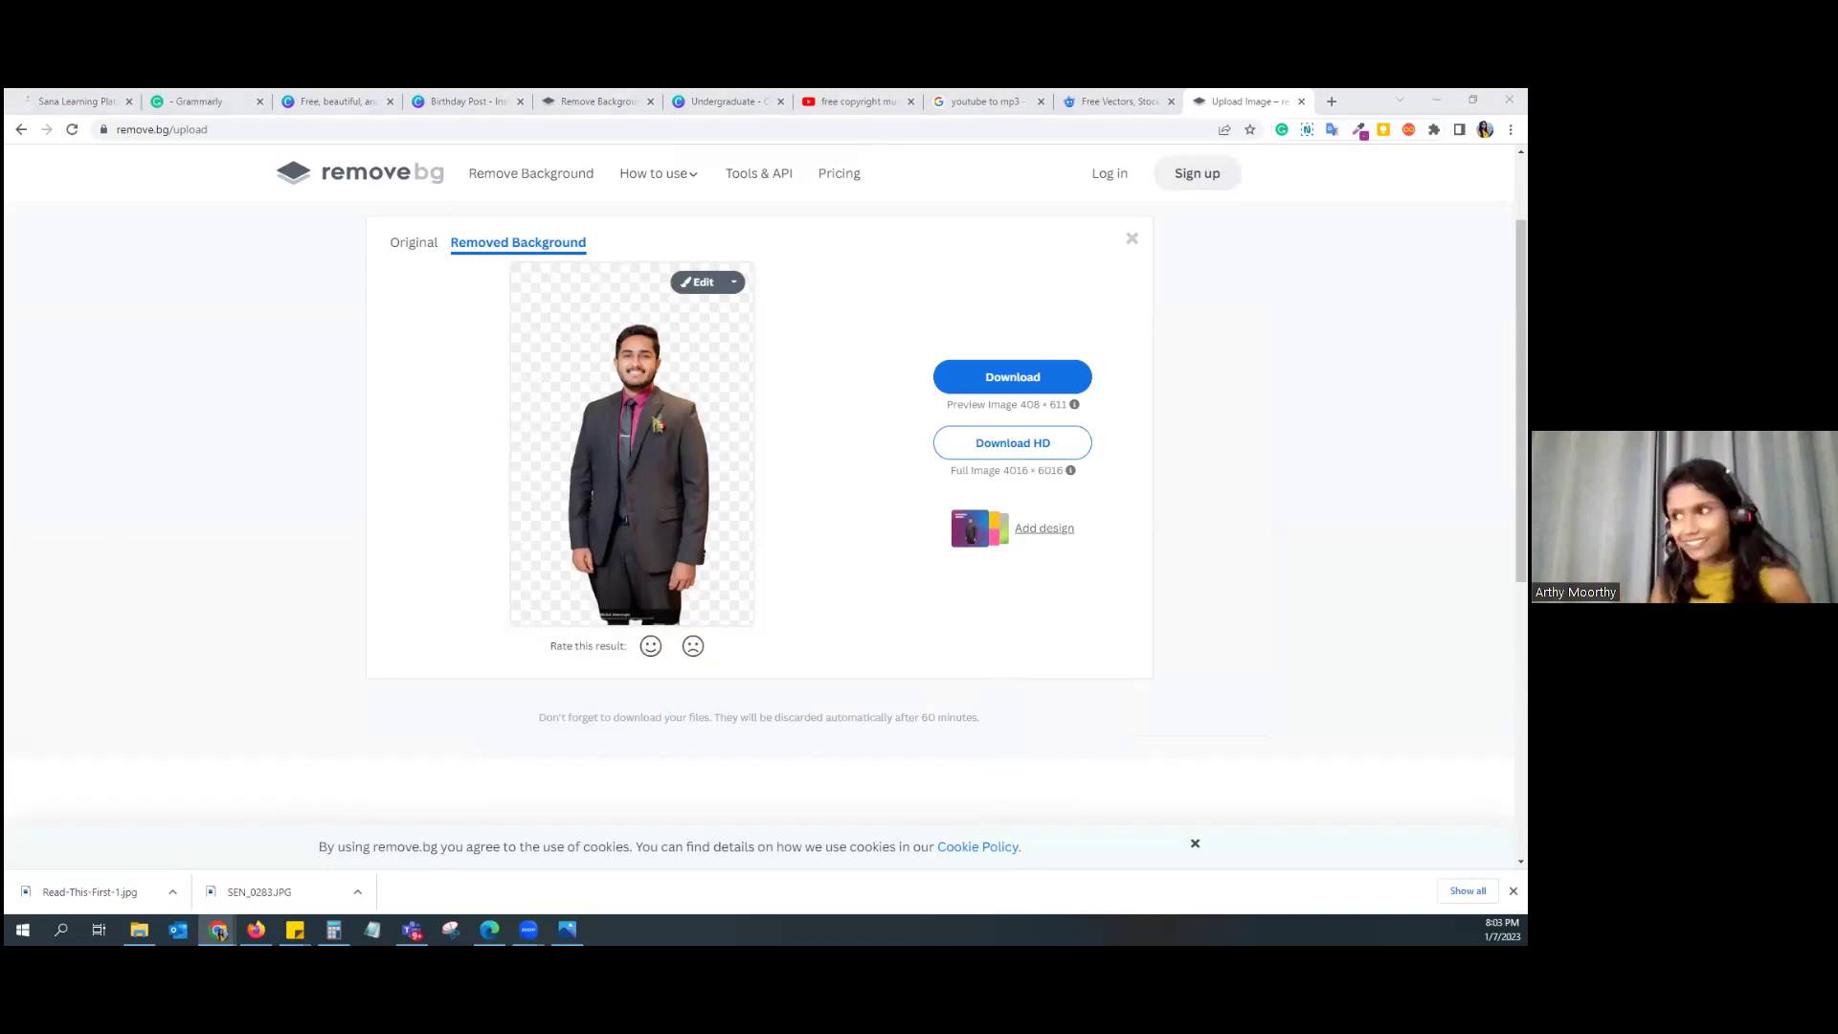
click(977, 397)
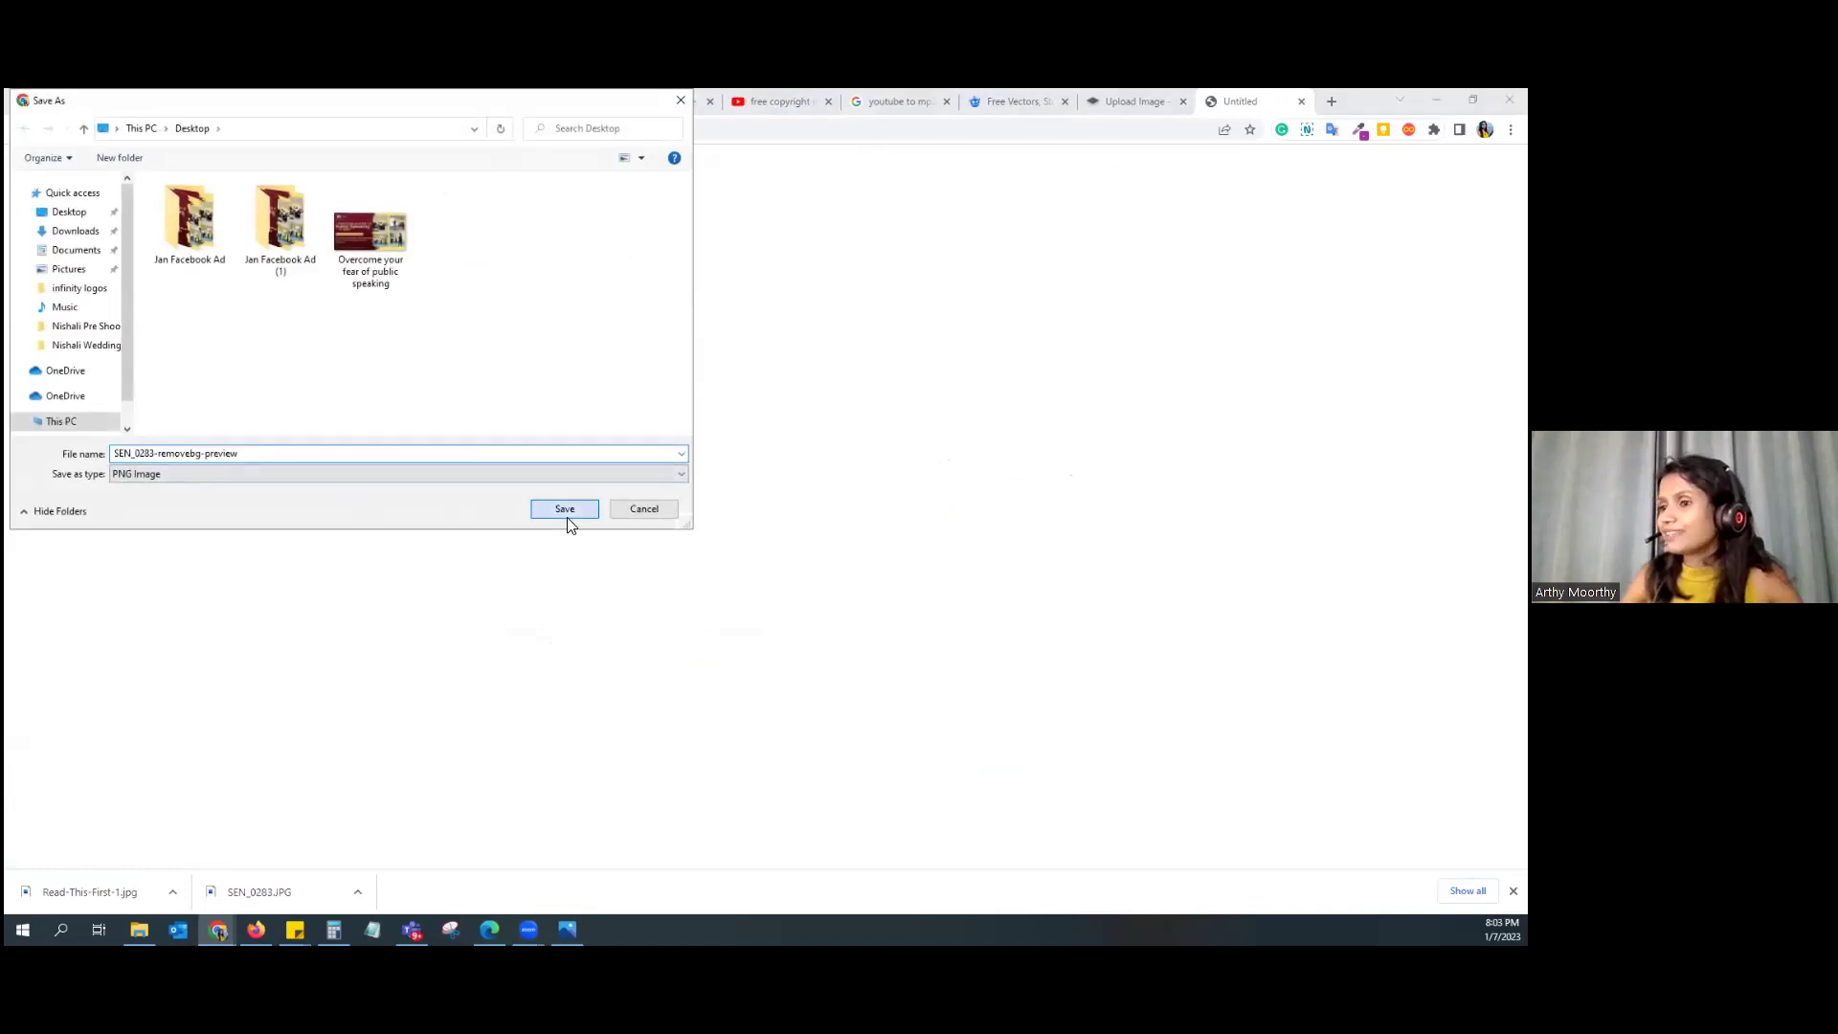
click(565, 508)
Step: Upload the cut-out PNG to Canva and place it, enlarged, at the card's lower left
click(450, 102)
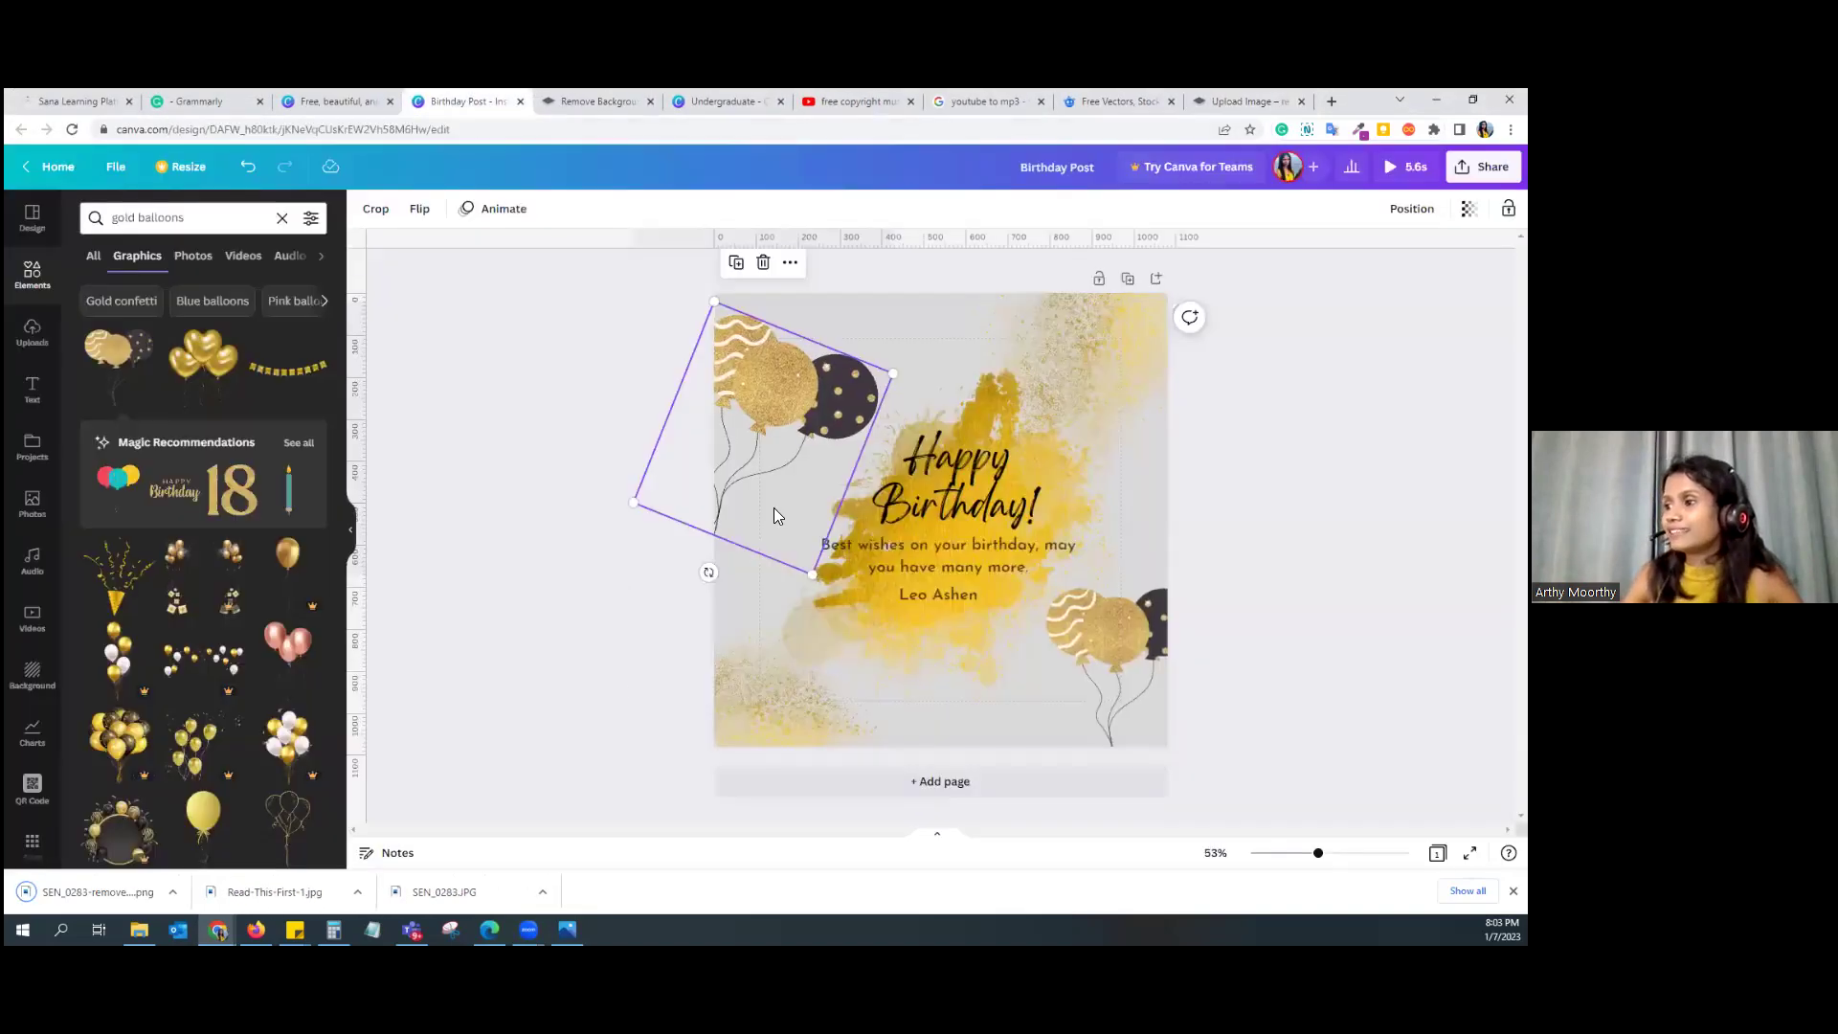
click(570, 616)
drag(69, 893, 146, 439)
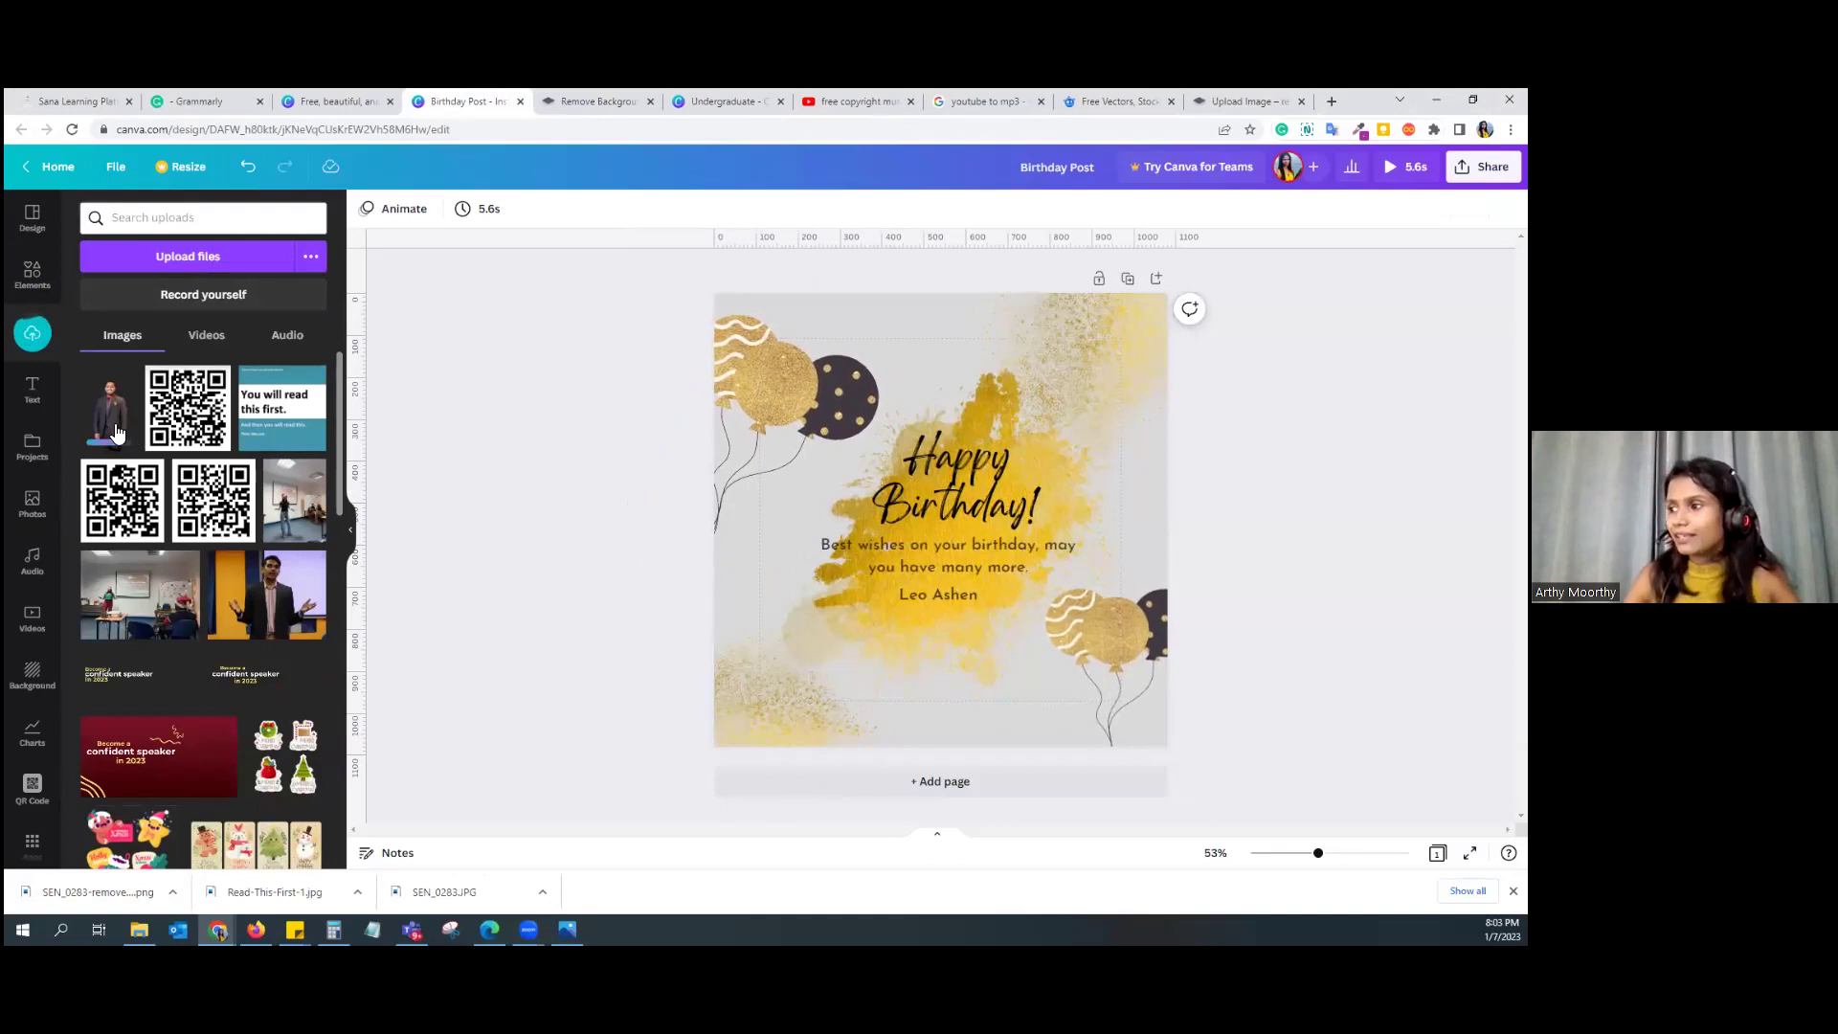
click(113, 421)
drag(937, 629, 797, 712)
drag(878, 539, 935, 436)
click(831, 603)
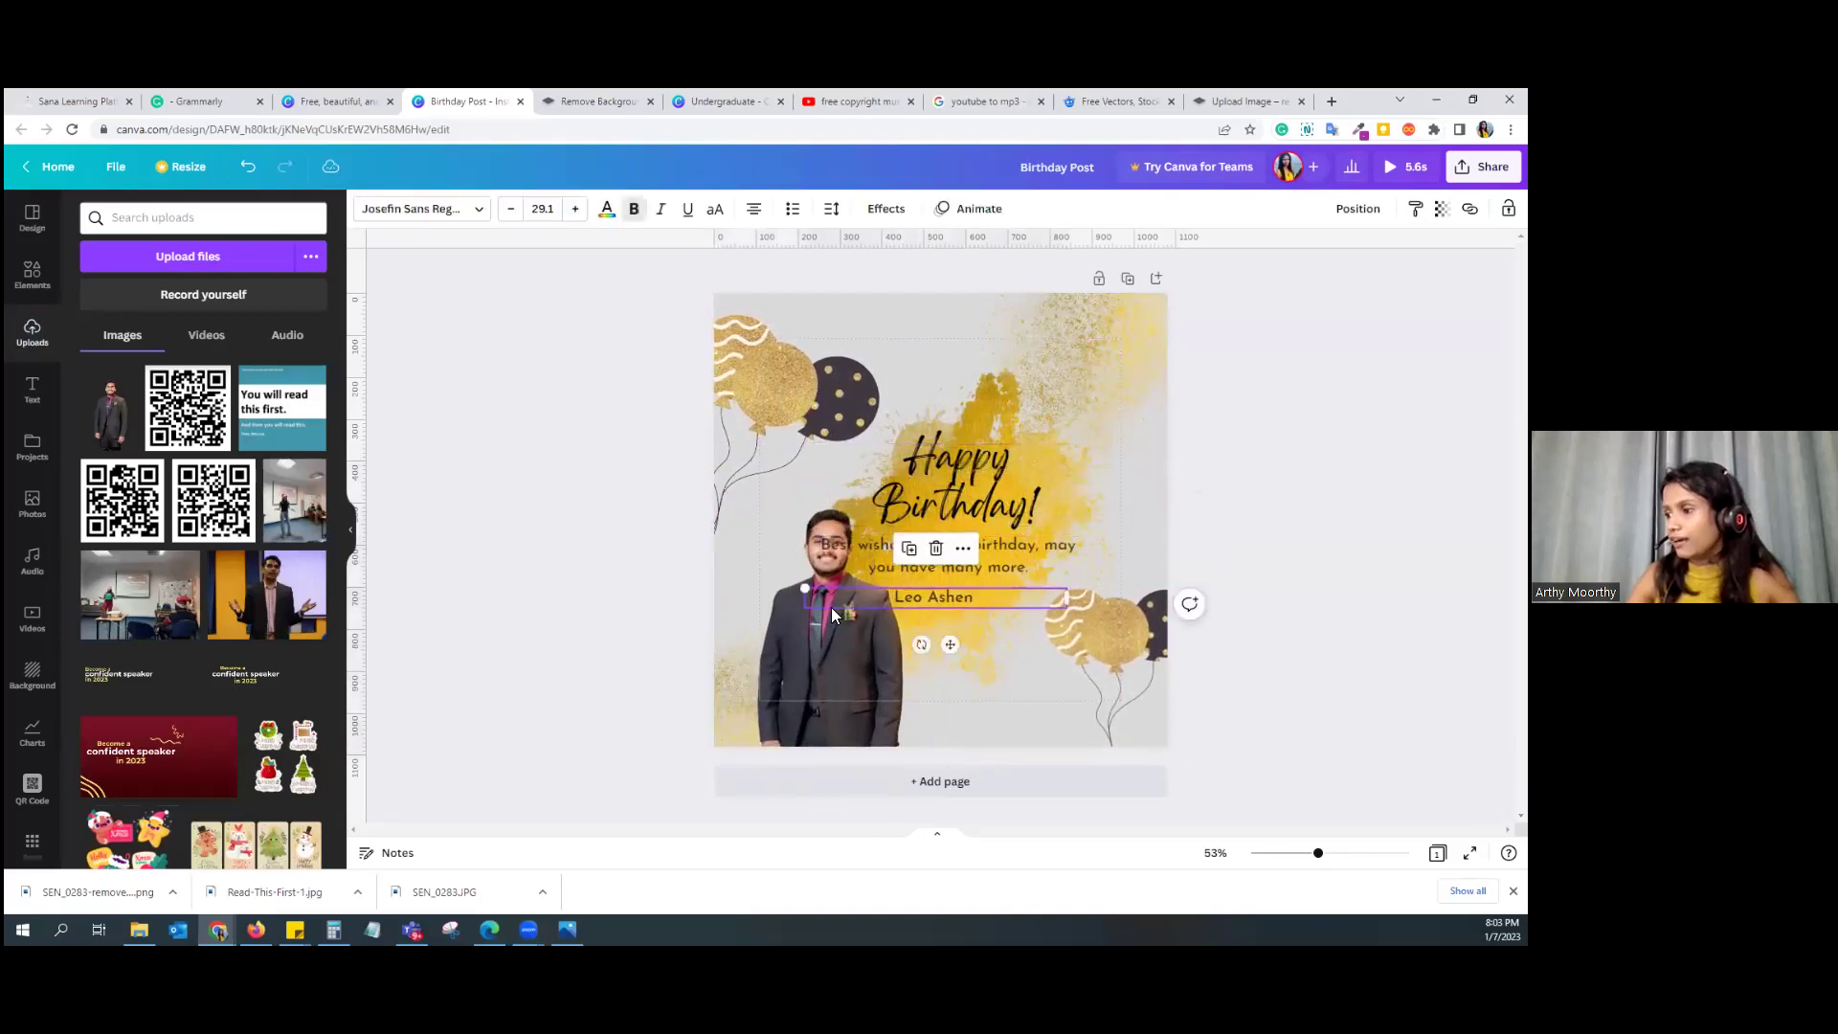
click(833, 657)
drag(833, 657, 804, 651)
Step: Shift the wishes, Happy Birthday! heading and name line right, and enlarge the portrait further
drag(1036, 542, 1082, 544)
drag(963, 463, 1005, 466)
drag(942, 611, 992, 596)
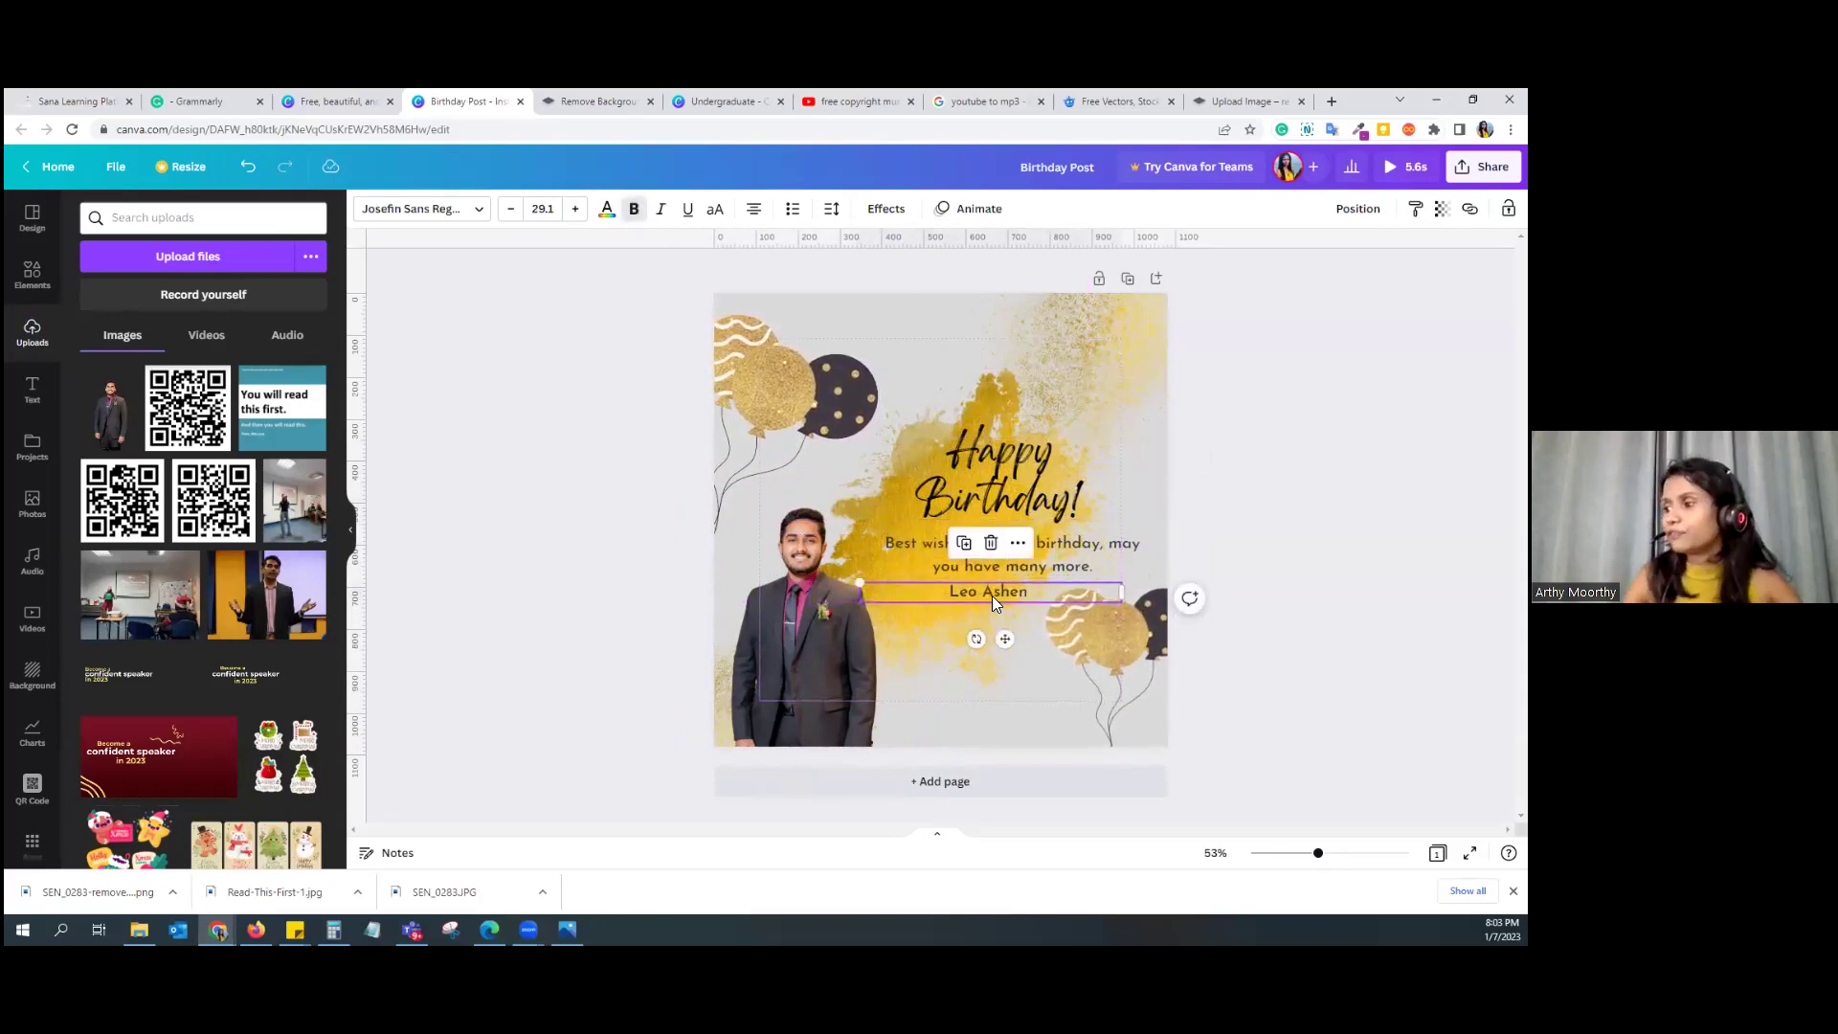
click(810, 644)
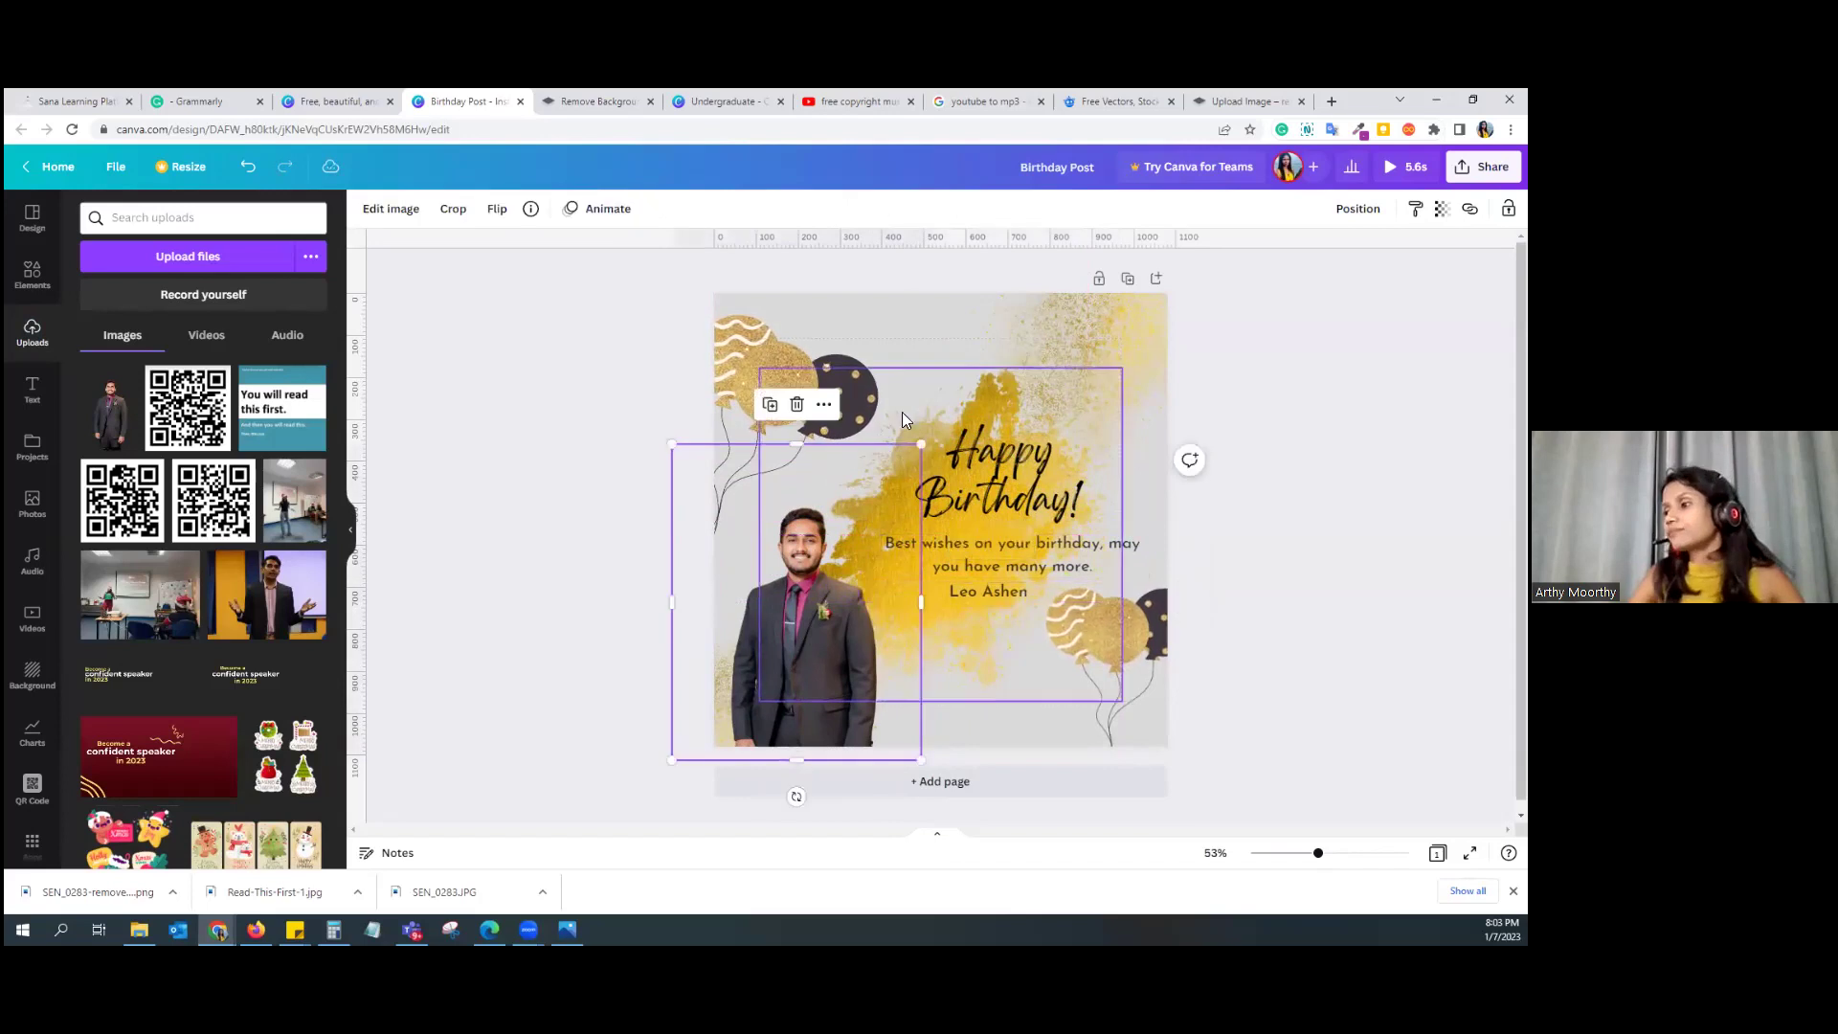
drag(923, 441, 952, 407)
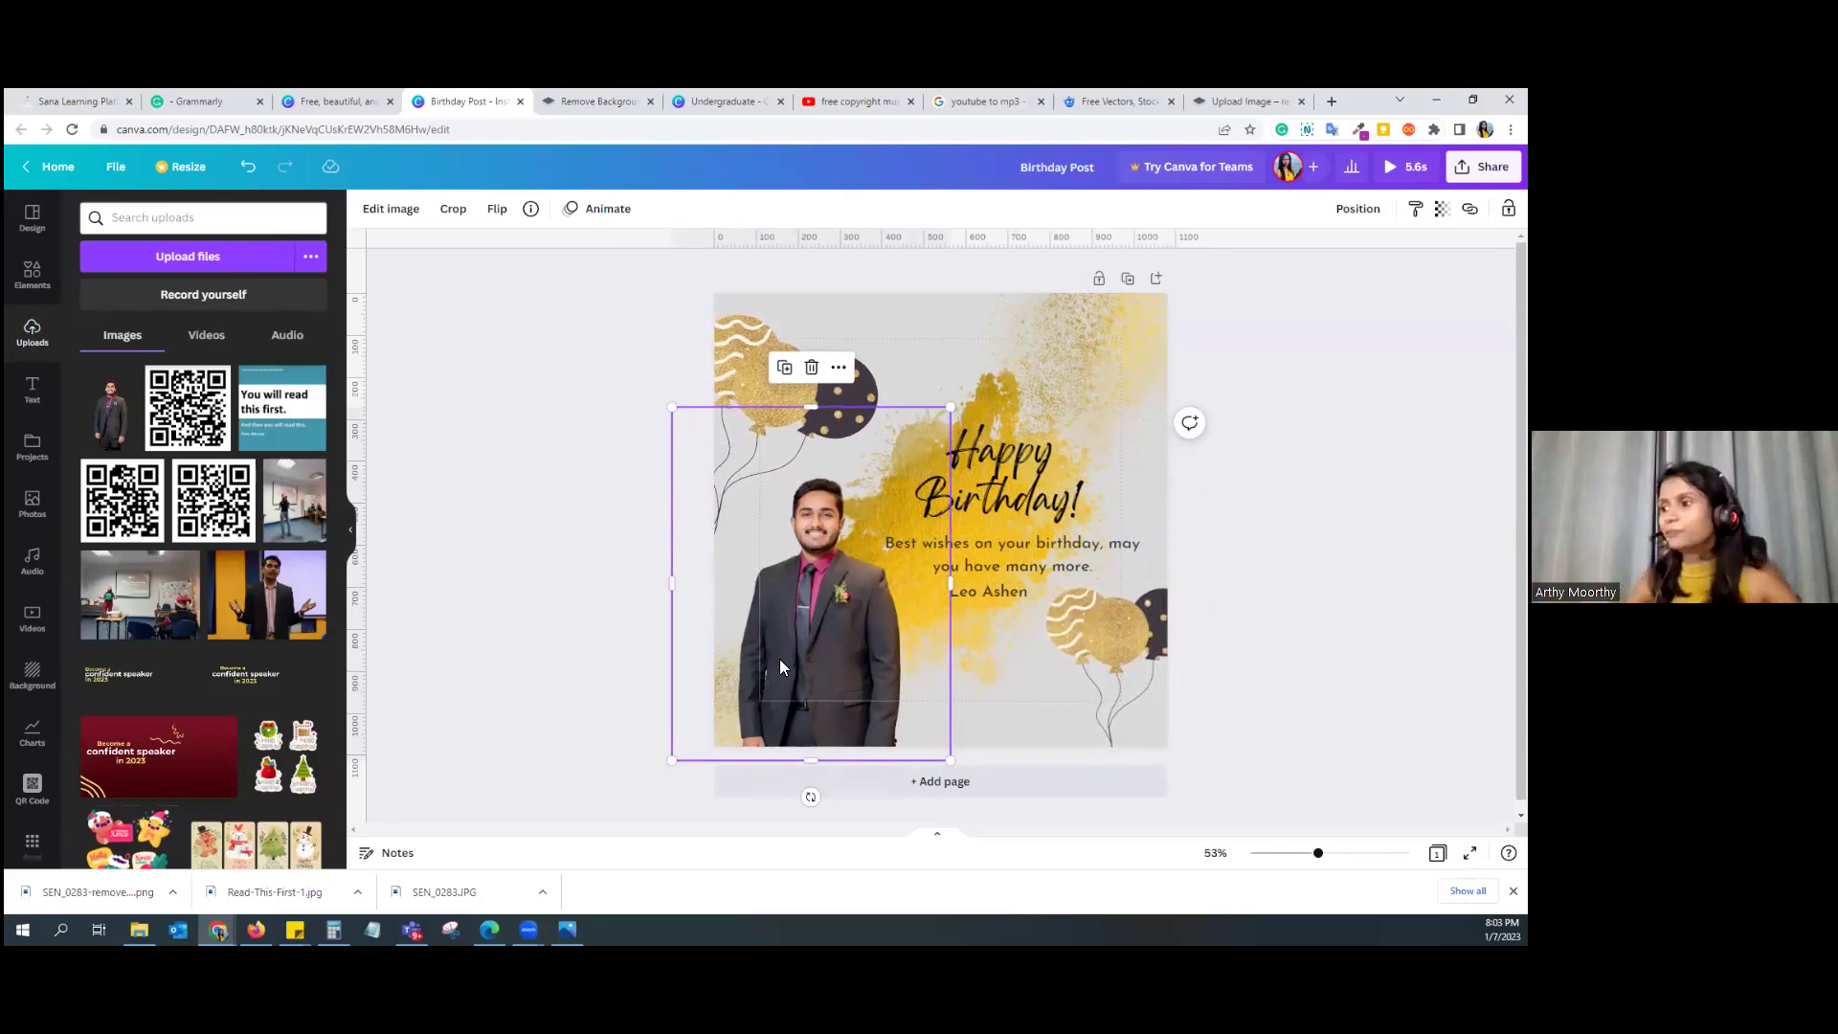
click(35, 276)
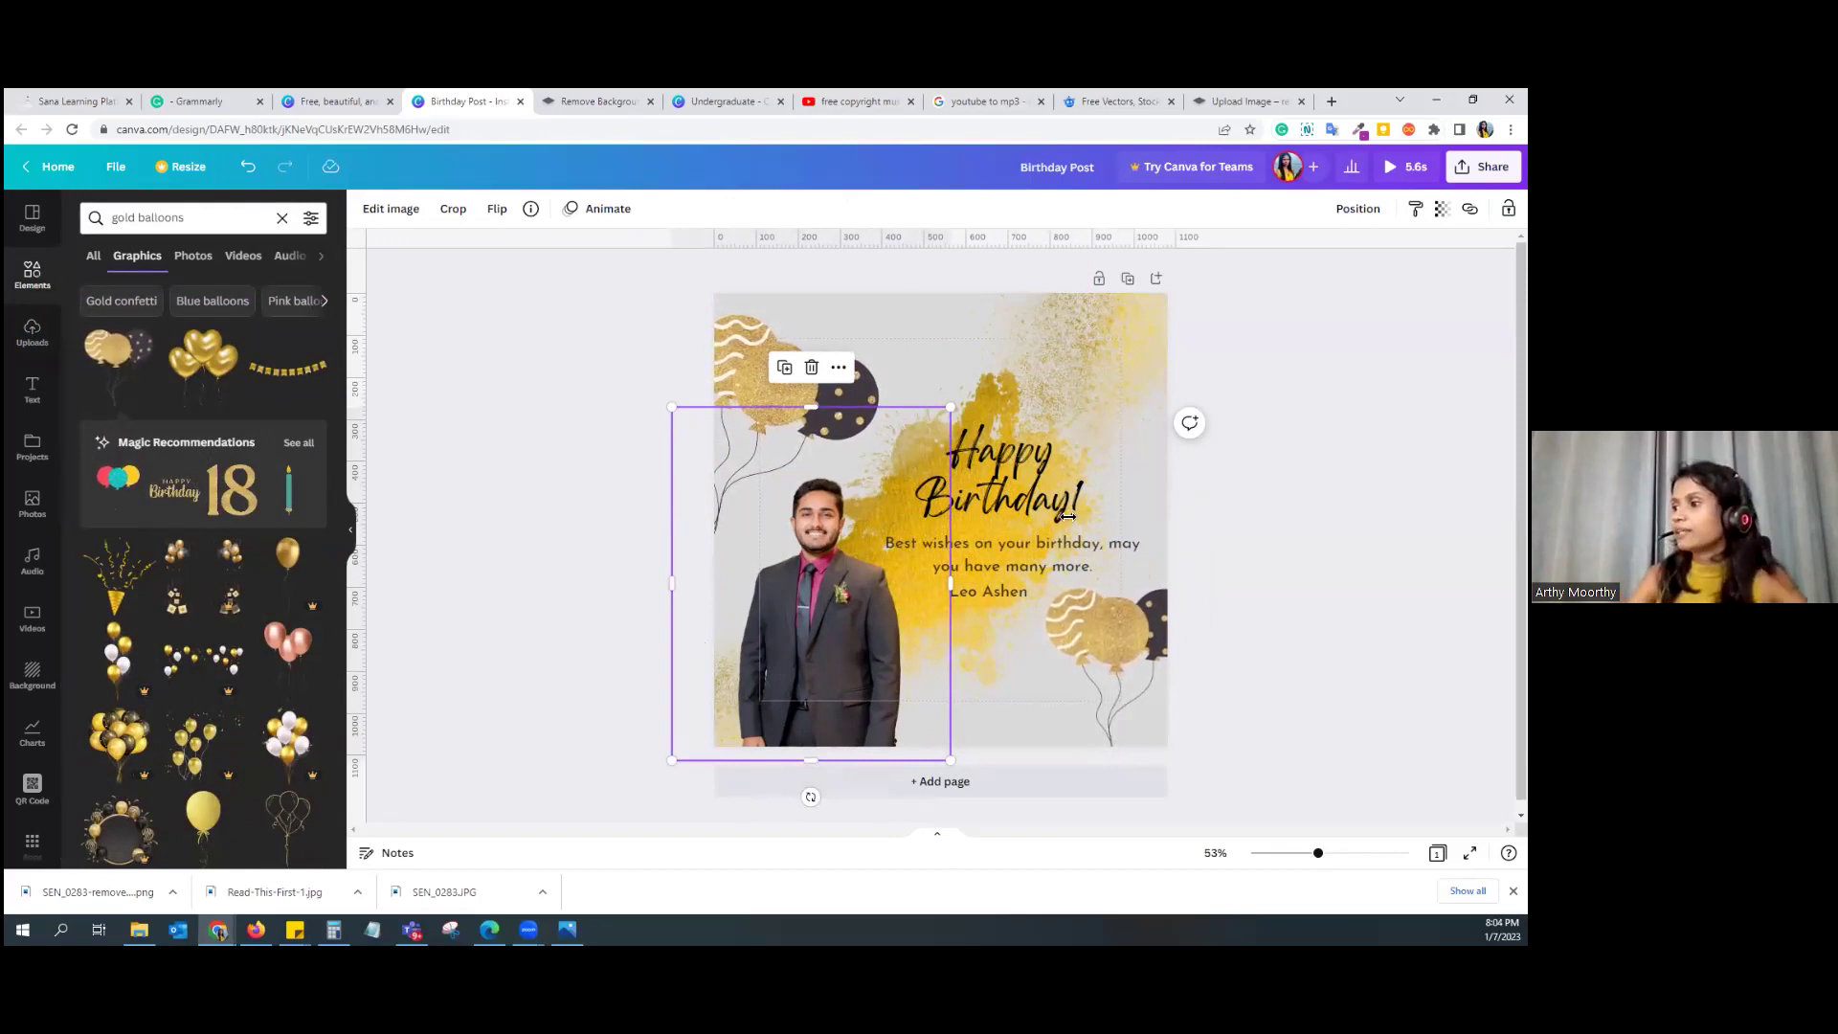
Step: Fine-tune the portrait and both balloon positions, tilting the top-left balloon slightly
key(Escape)
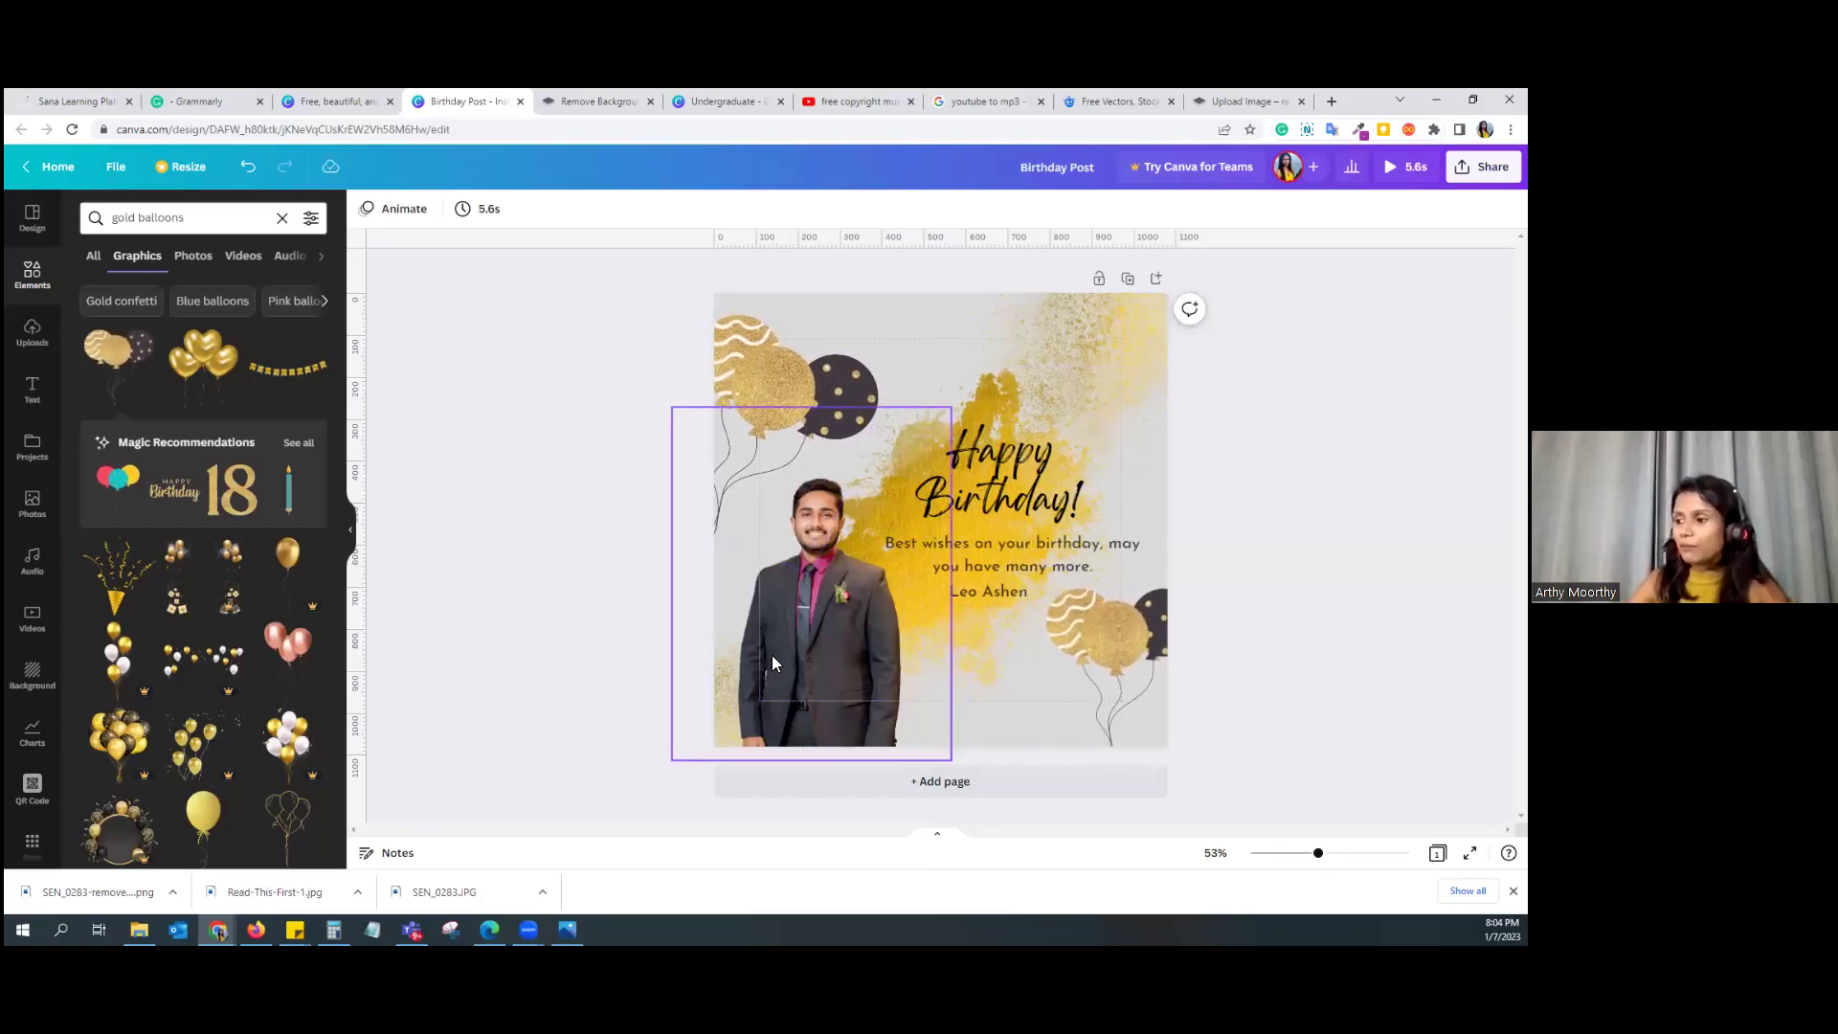
drag(772, 661, 739, 661)
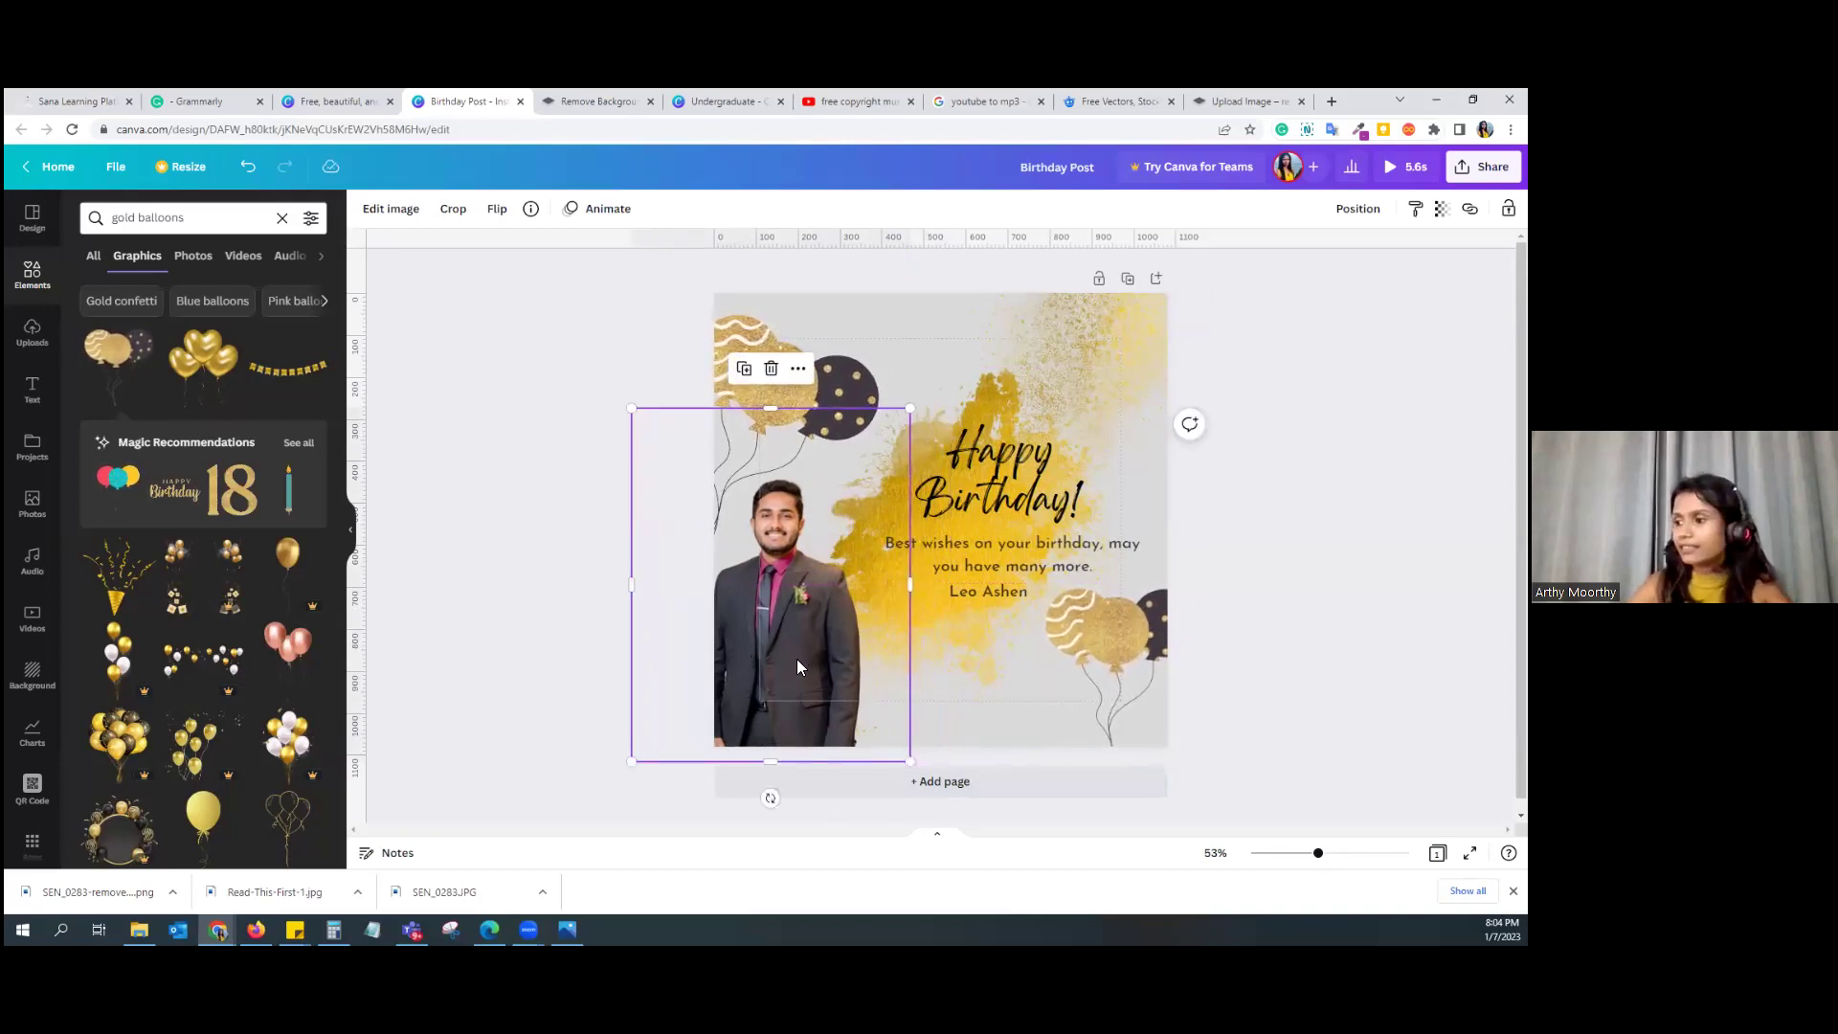
drag(795, 659, 831, 667)
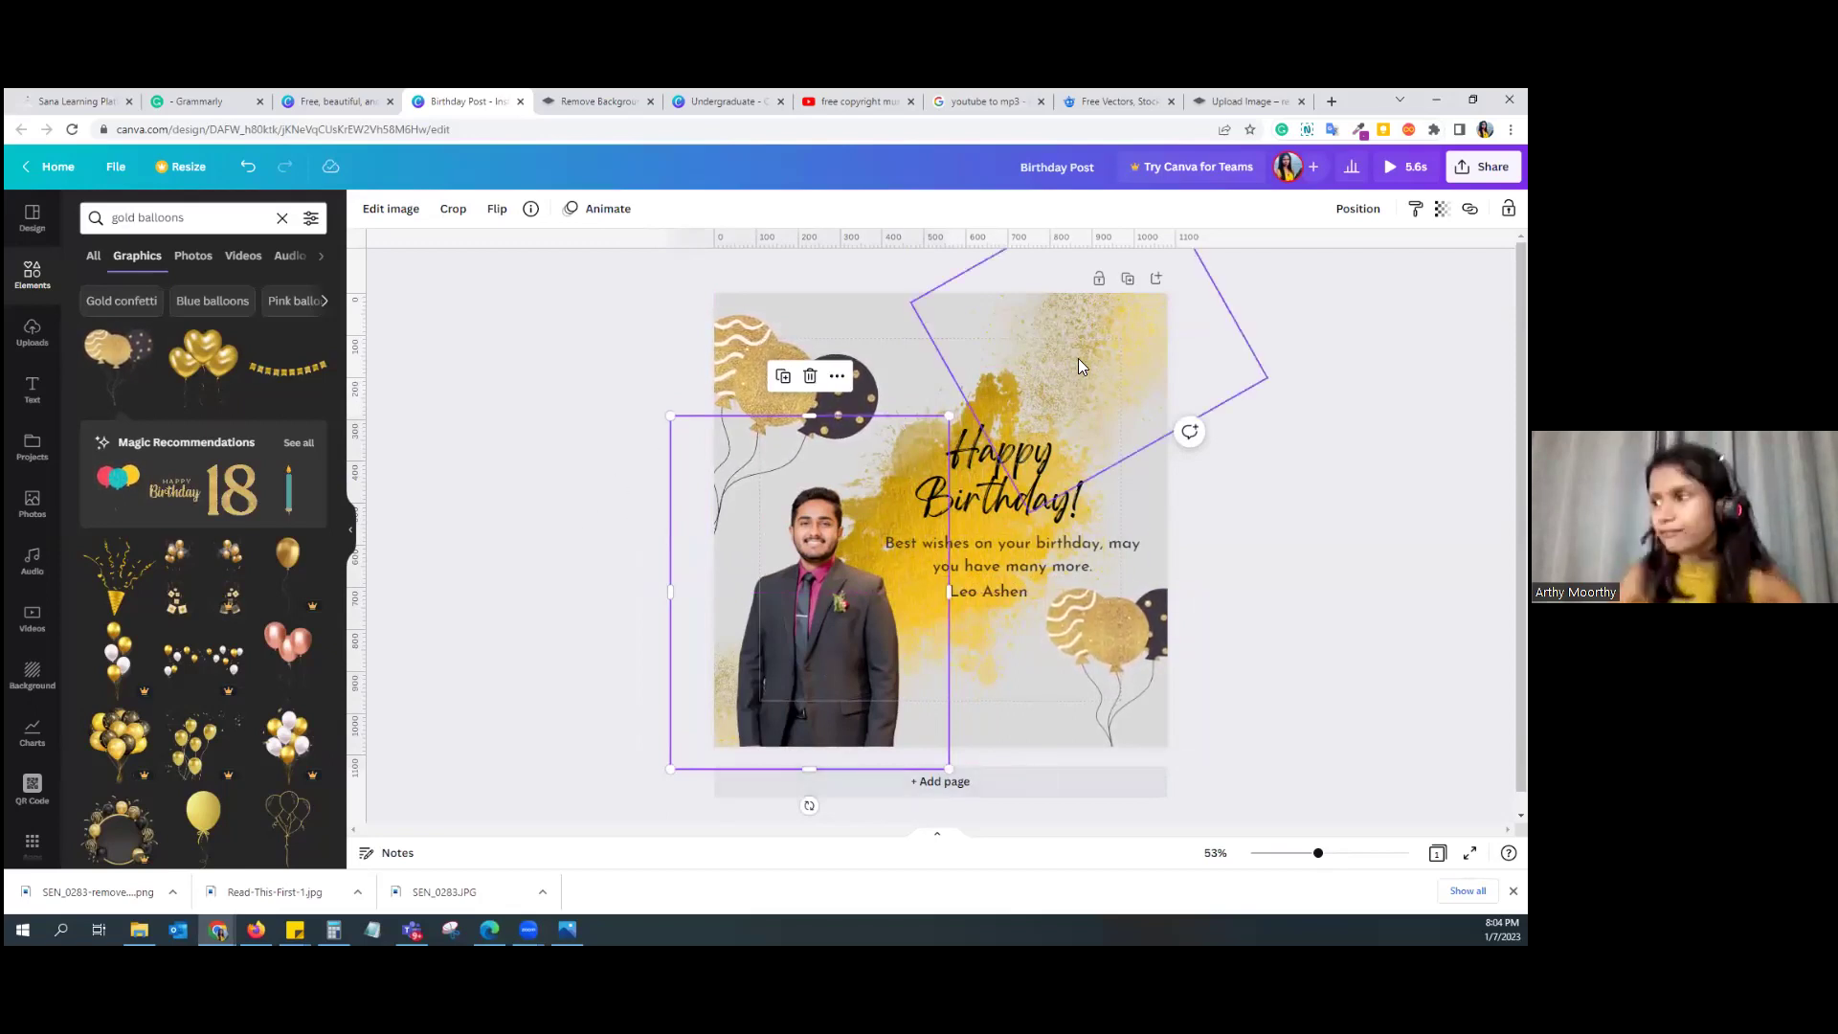
drag(737, 350, 752, 371)
drag(1157, 663, 1139, 670)
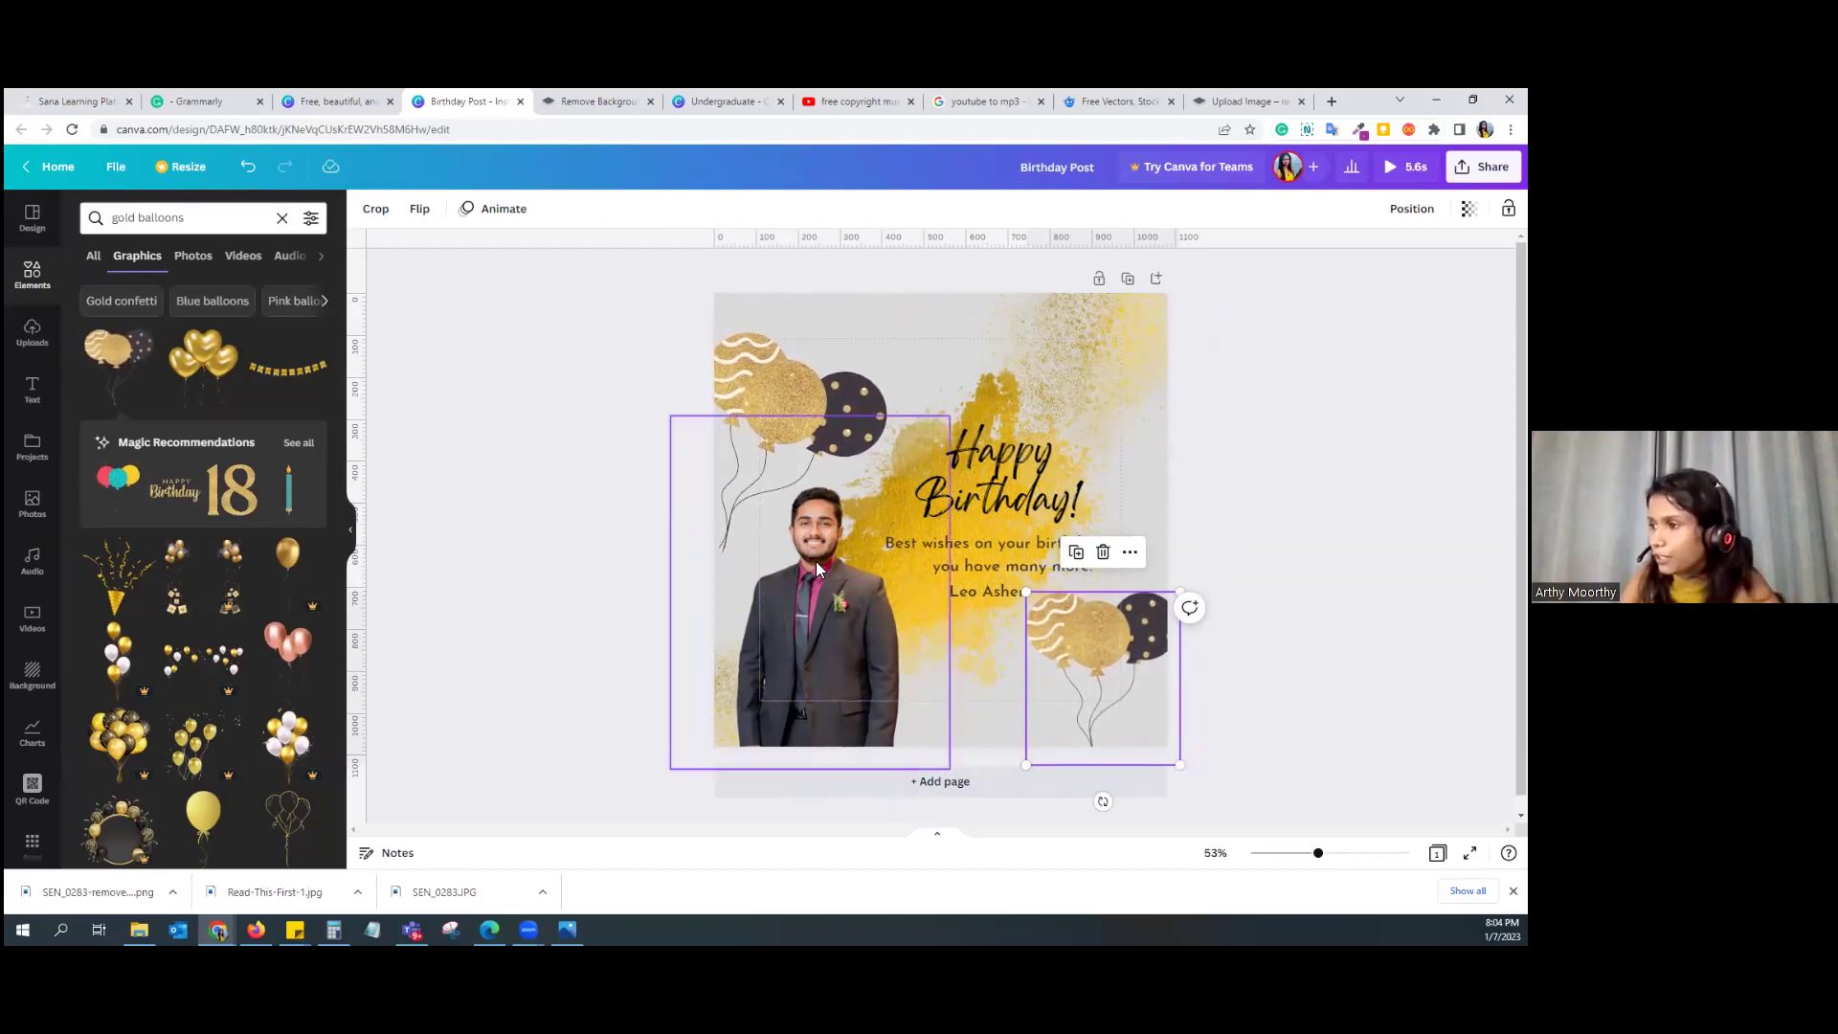
click(739, 400)
drag(705, 586, 700, 600)
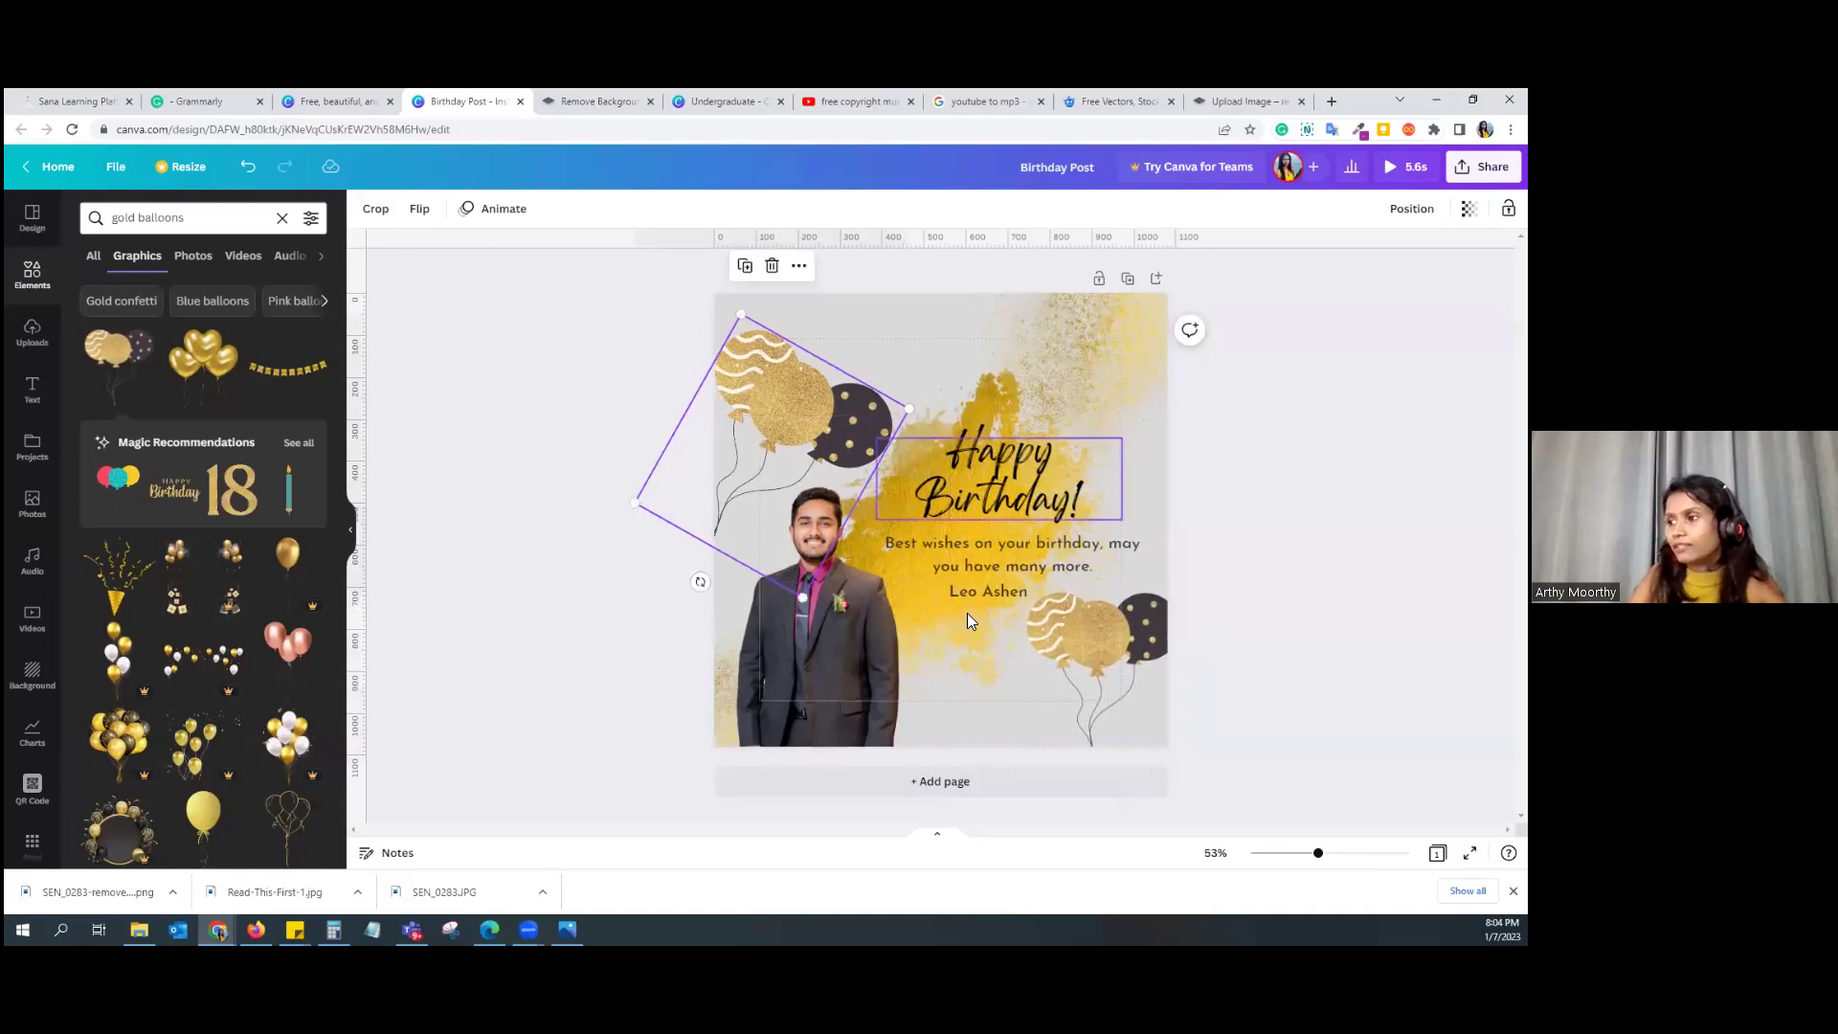
Step: Remove the accidental duplicate page and clear the 'gold balloons' element search
click(1129, 285)
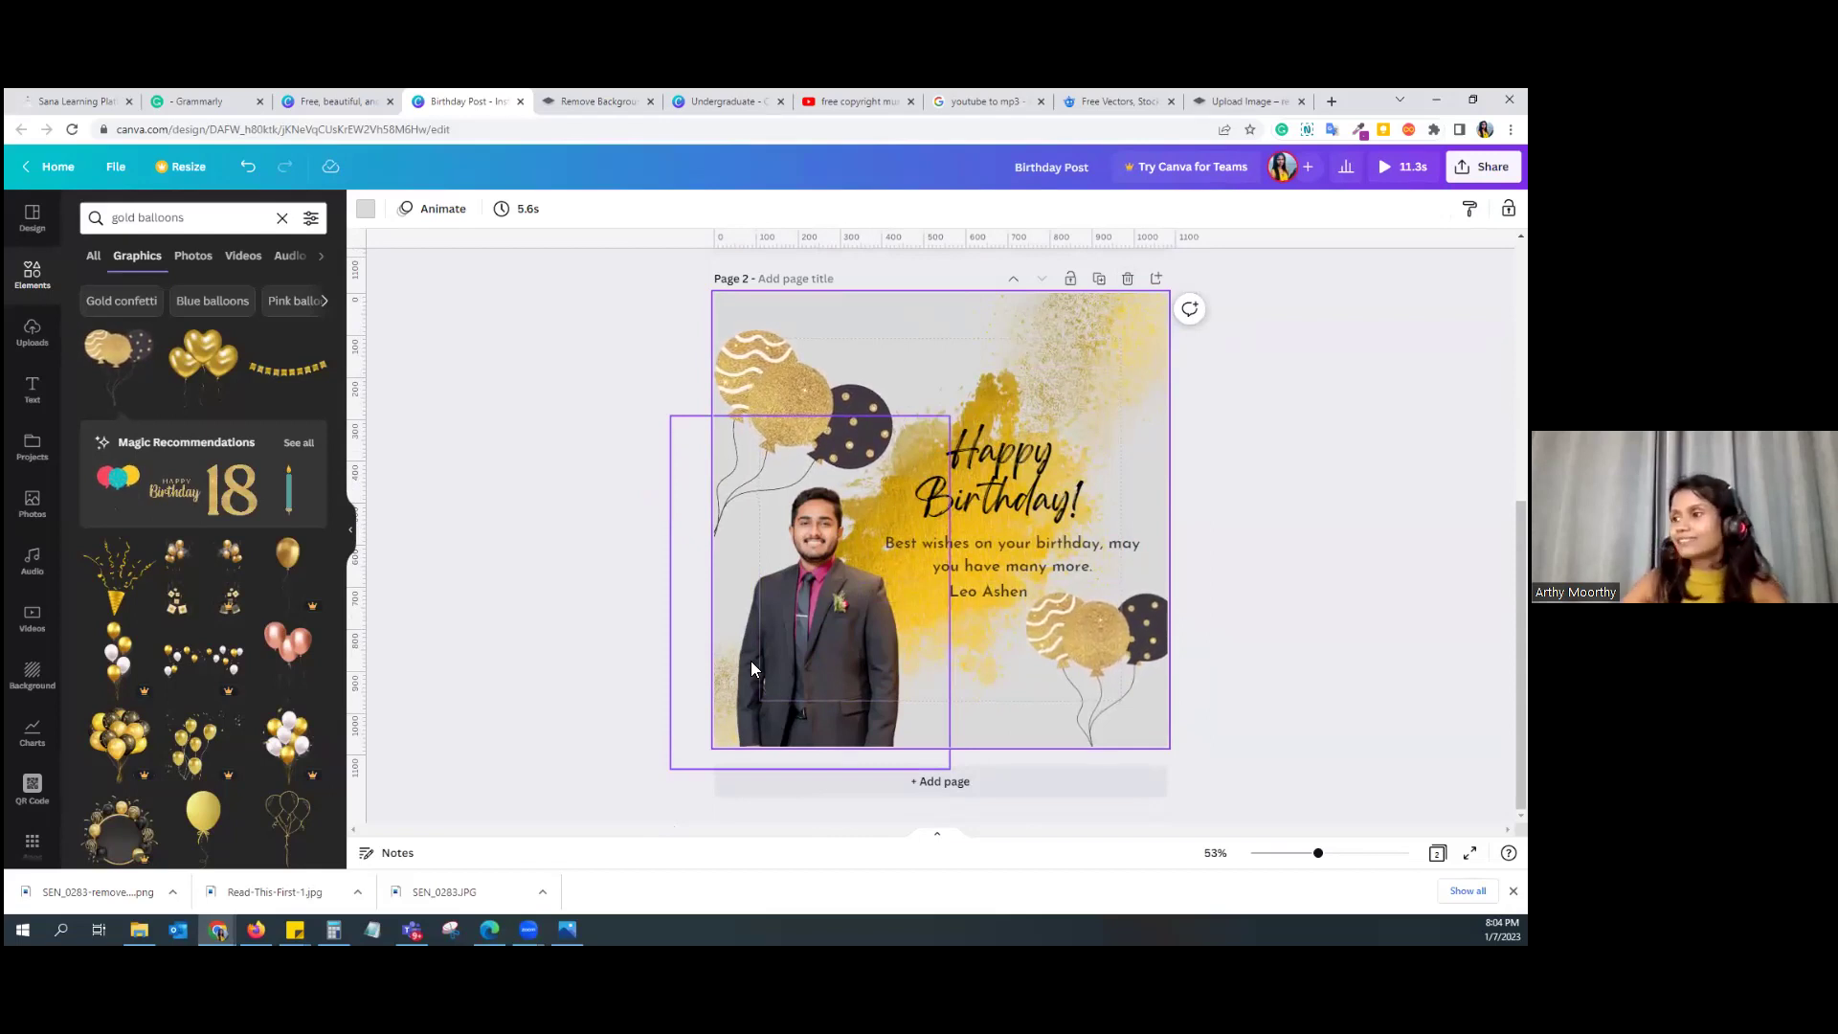
scroll(1107, 330, up, 4)
scroll(1104, 356, down, 1)
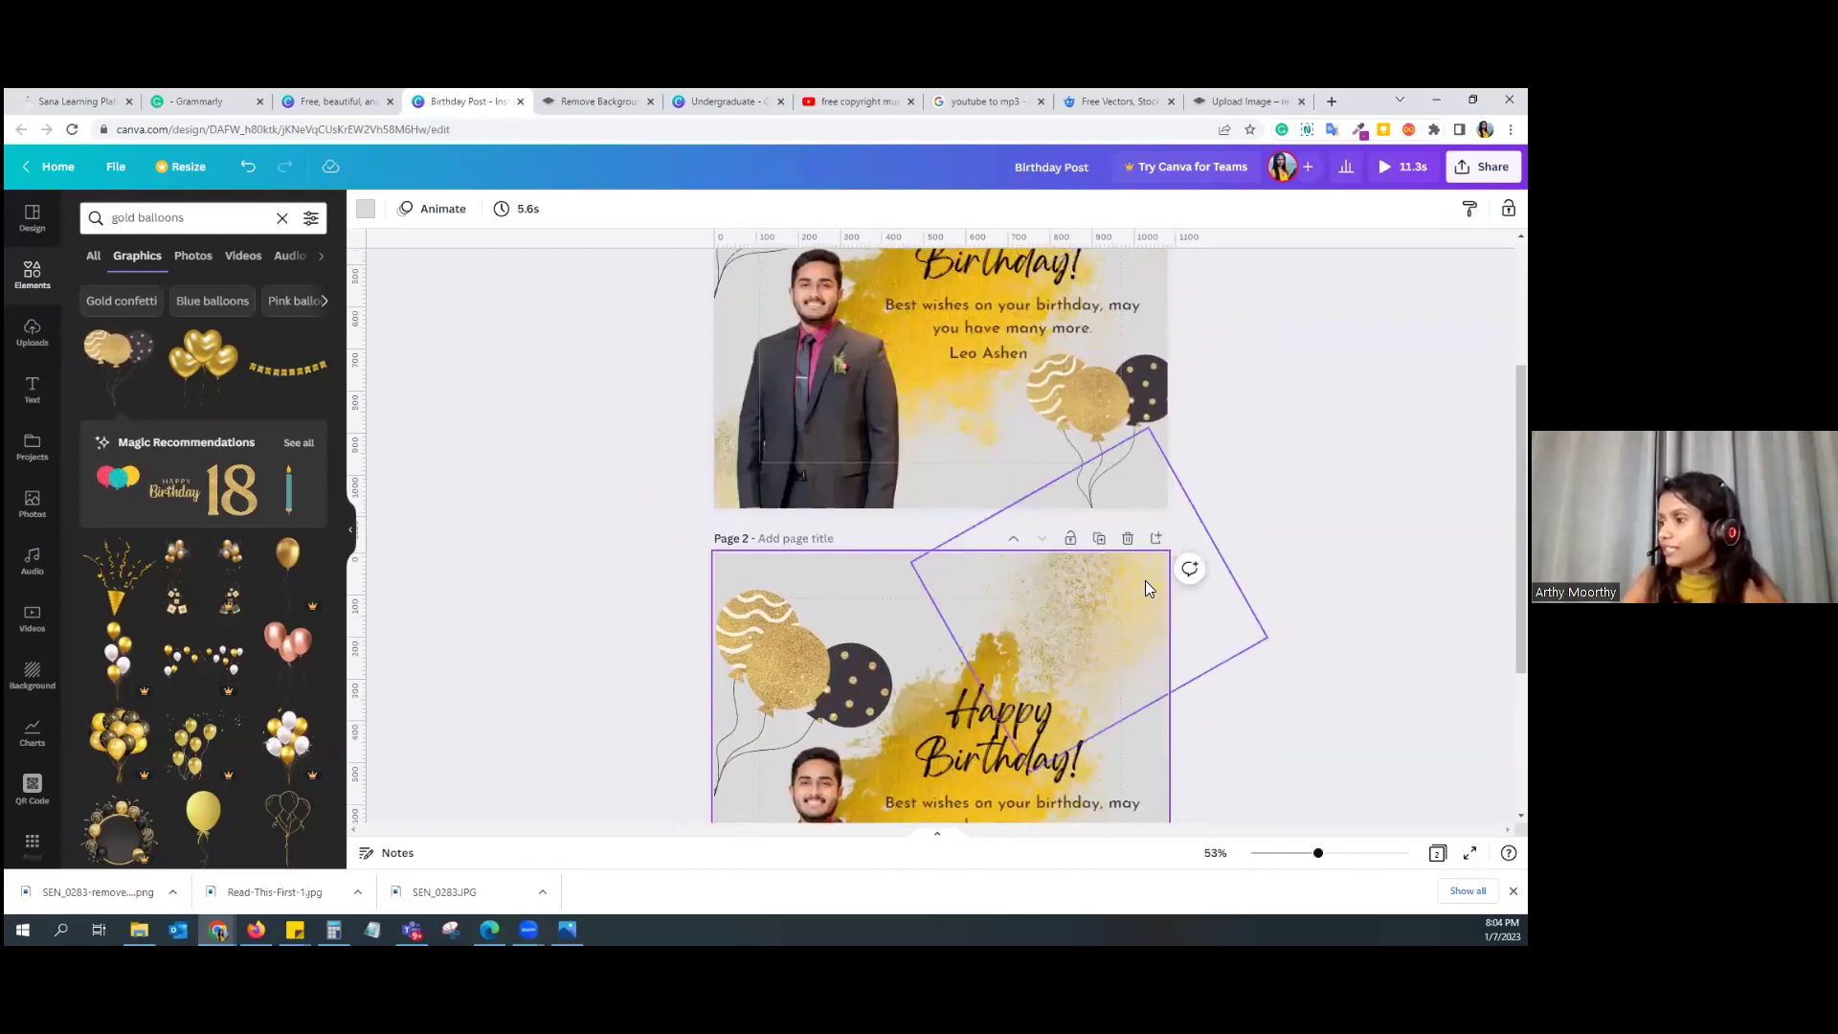
click(1128, 538)
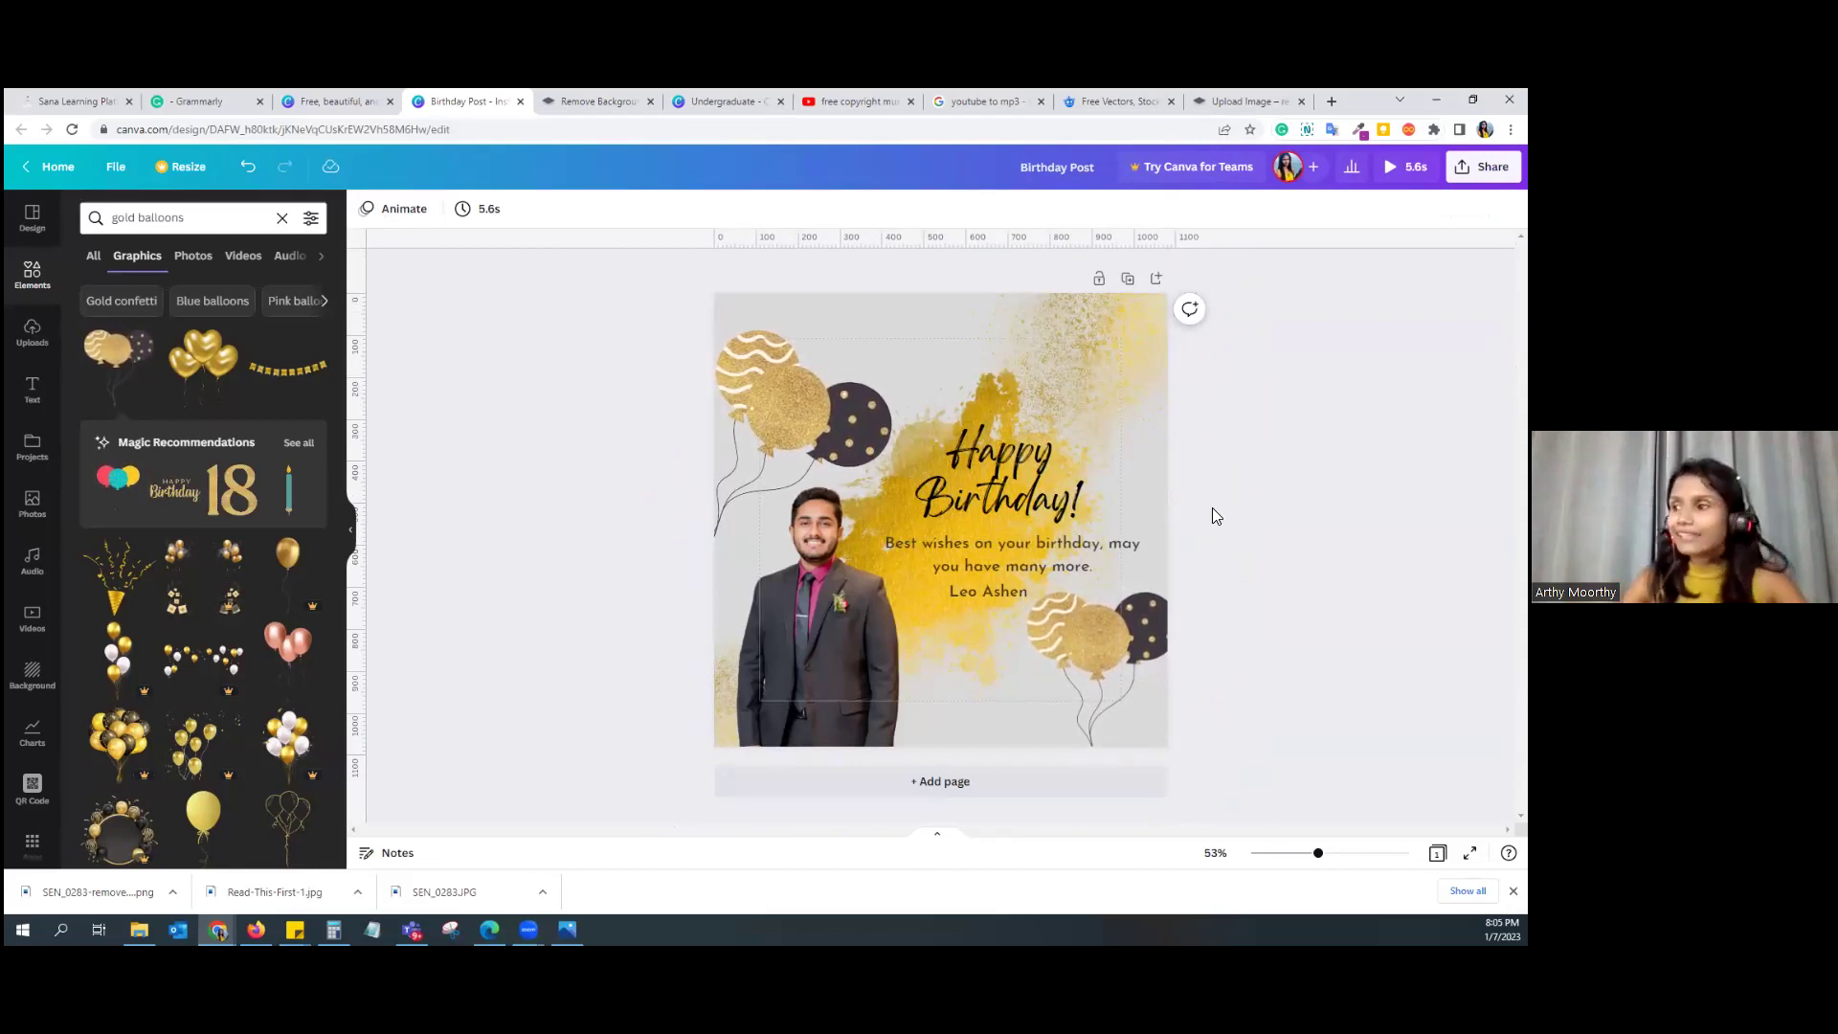
click(281, 218)
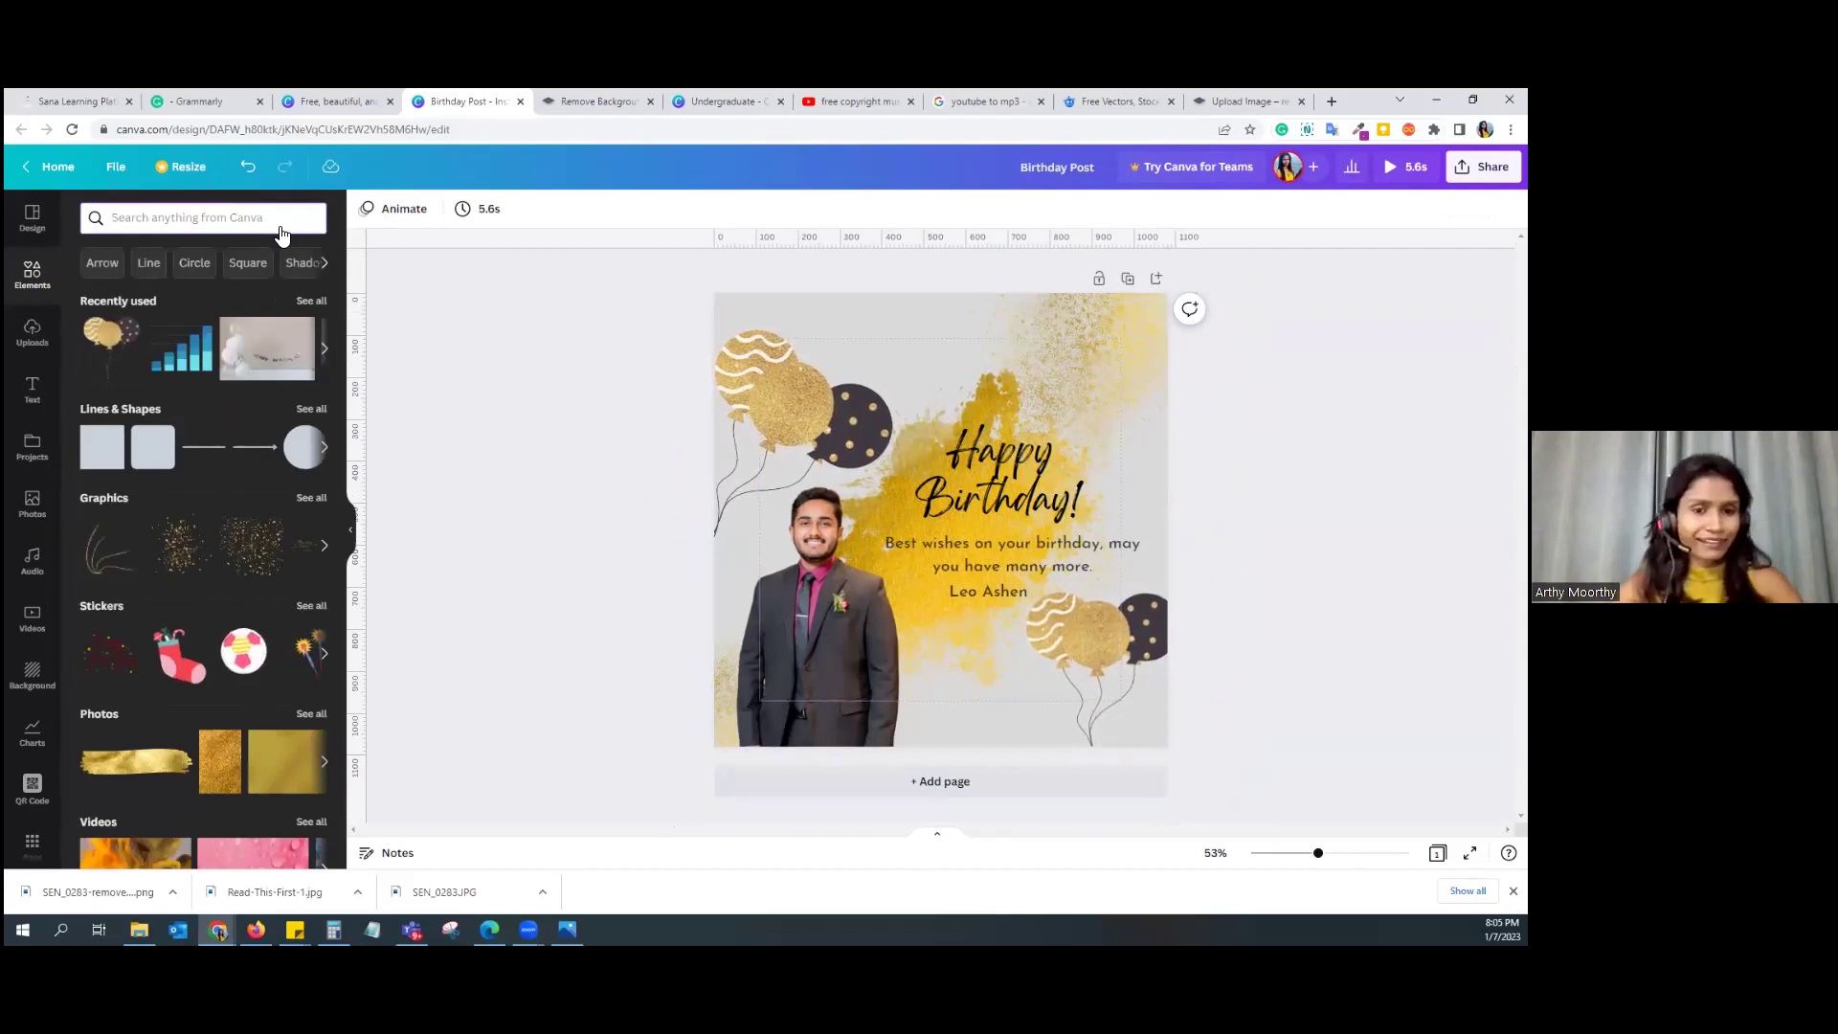
Step: Search templates for 'event', add a new page, and apply the green Cycling Event template to it
click(33, 218)
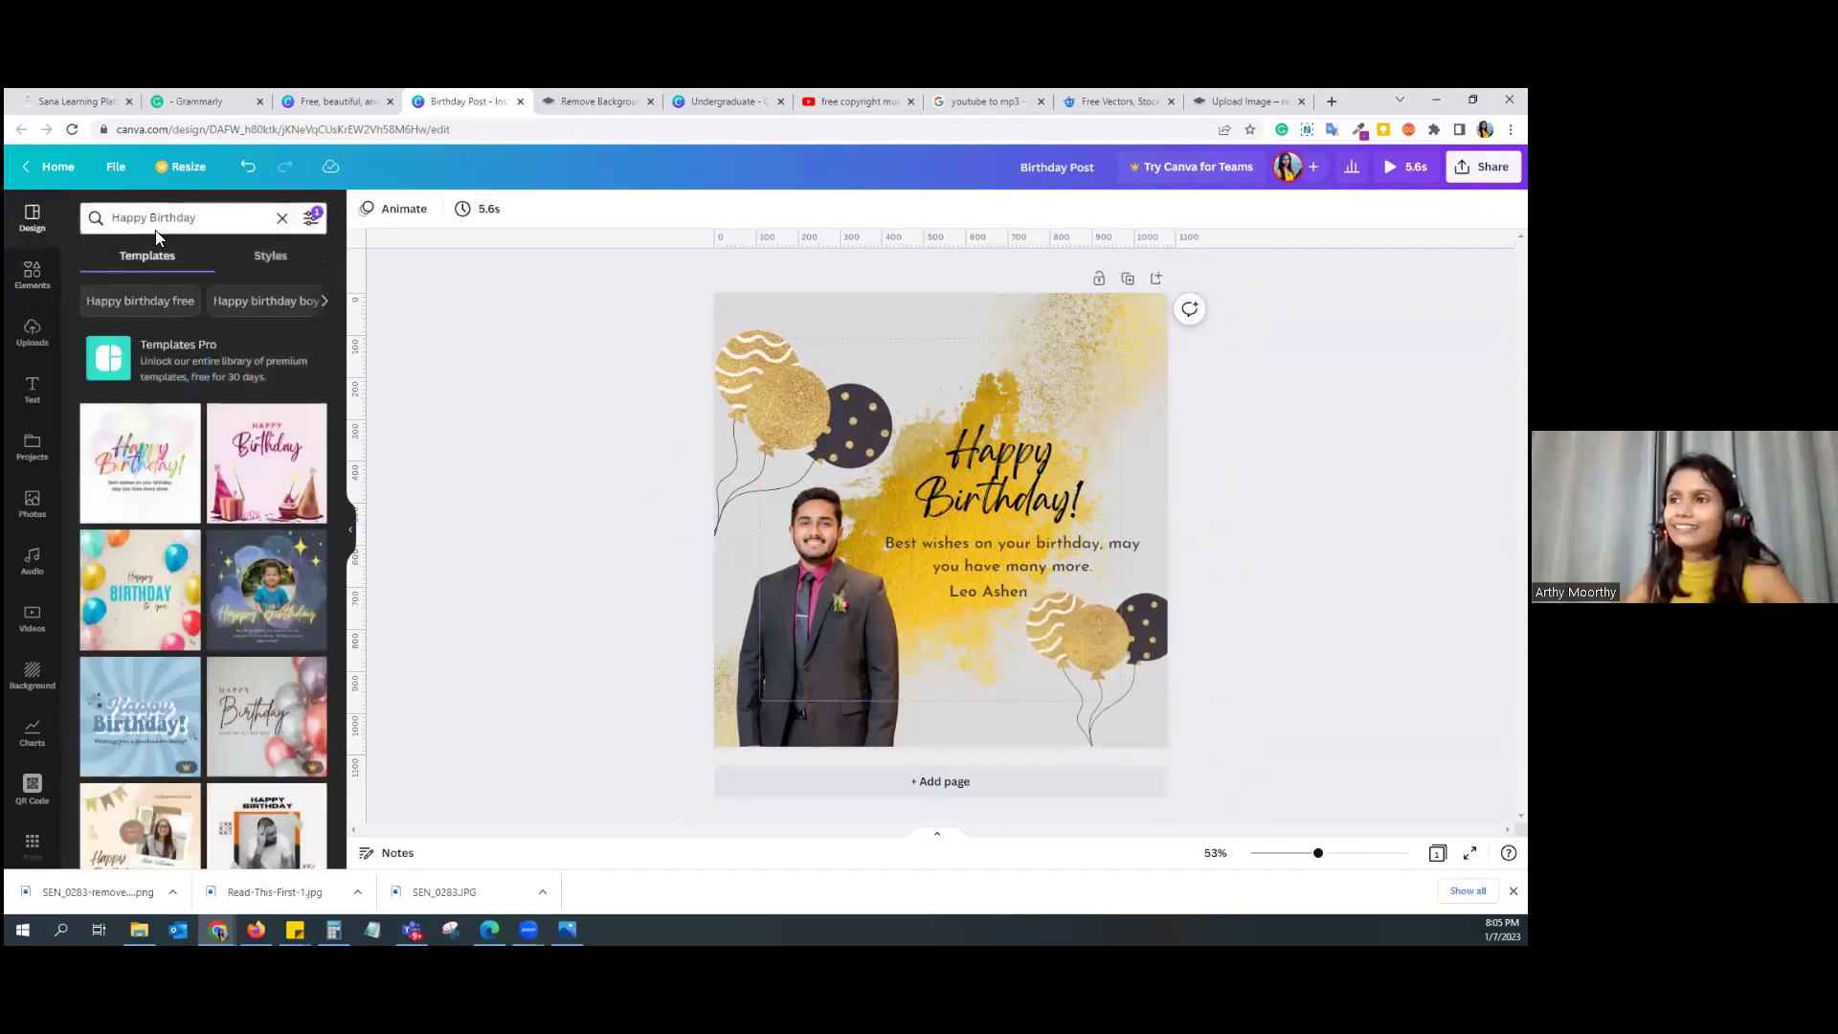
click(282, 219)
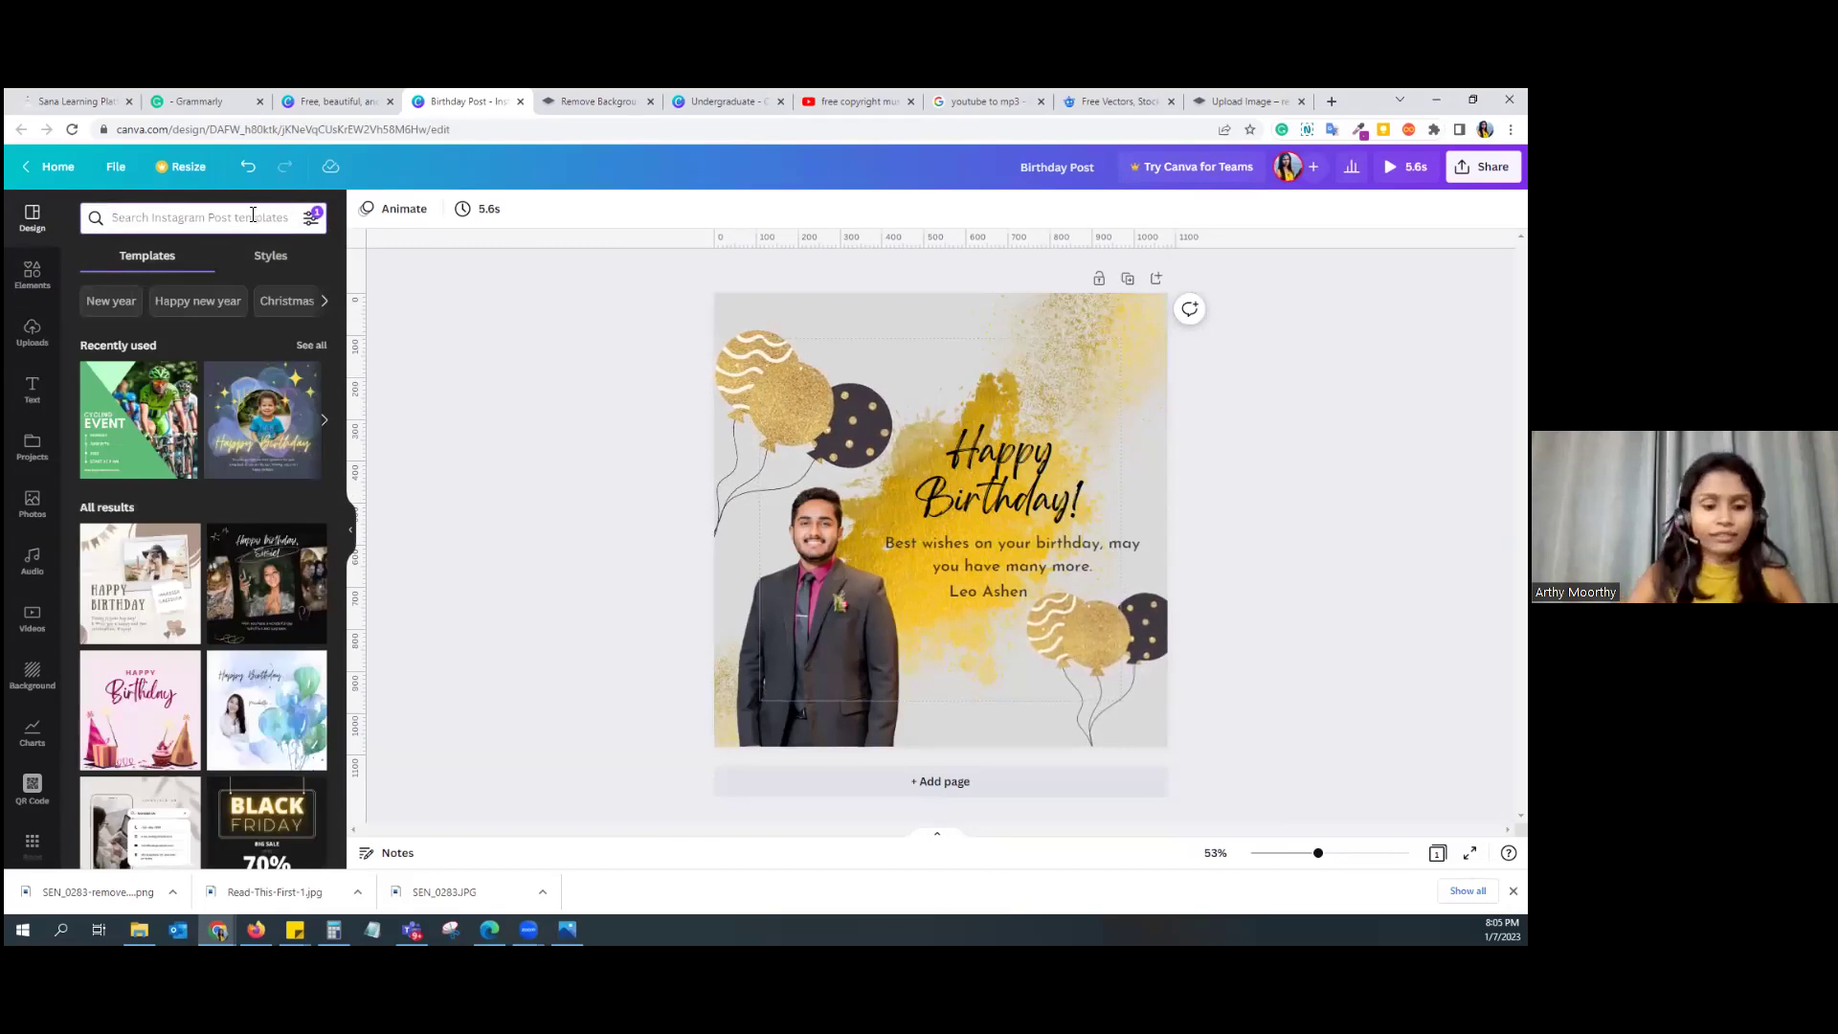
text(event)
key(Return)
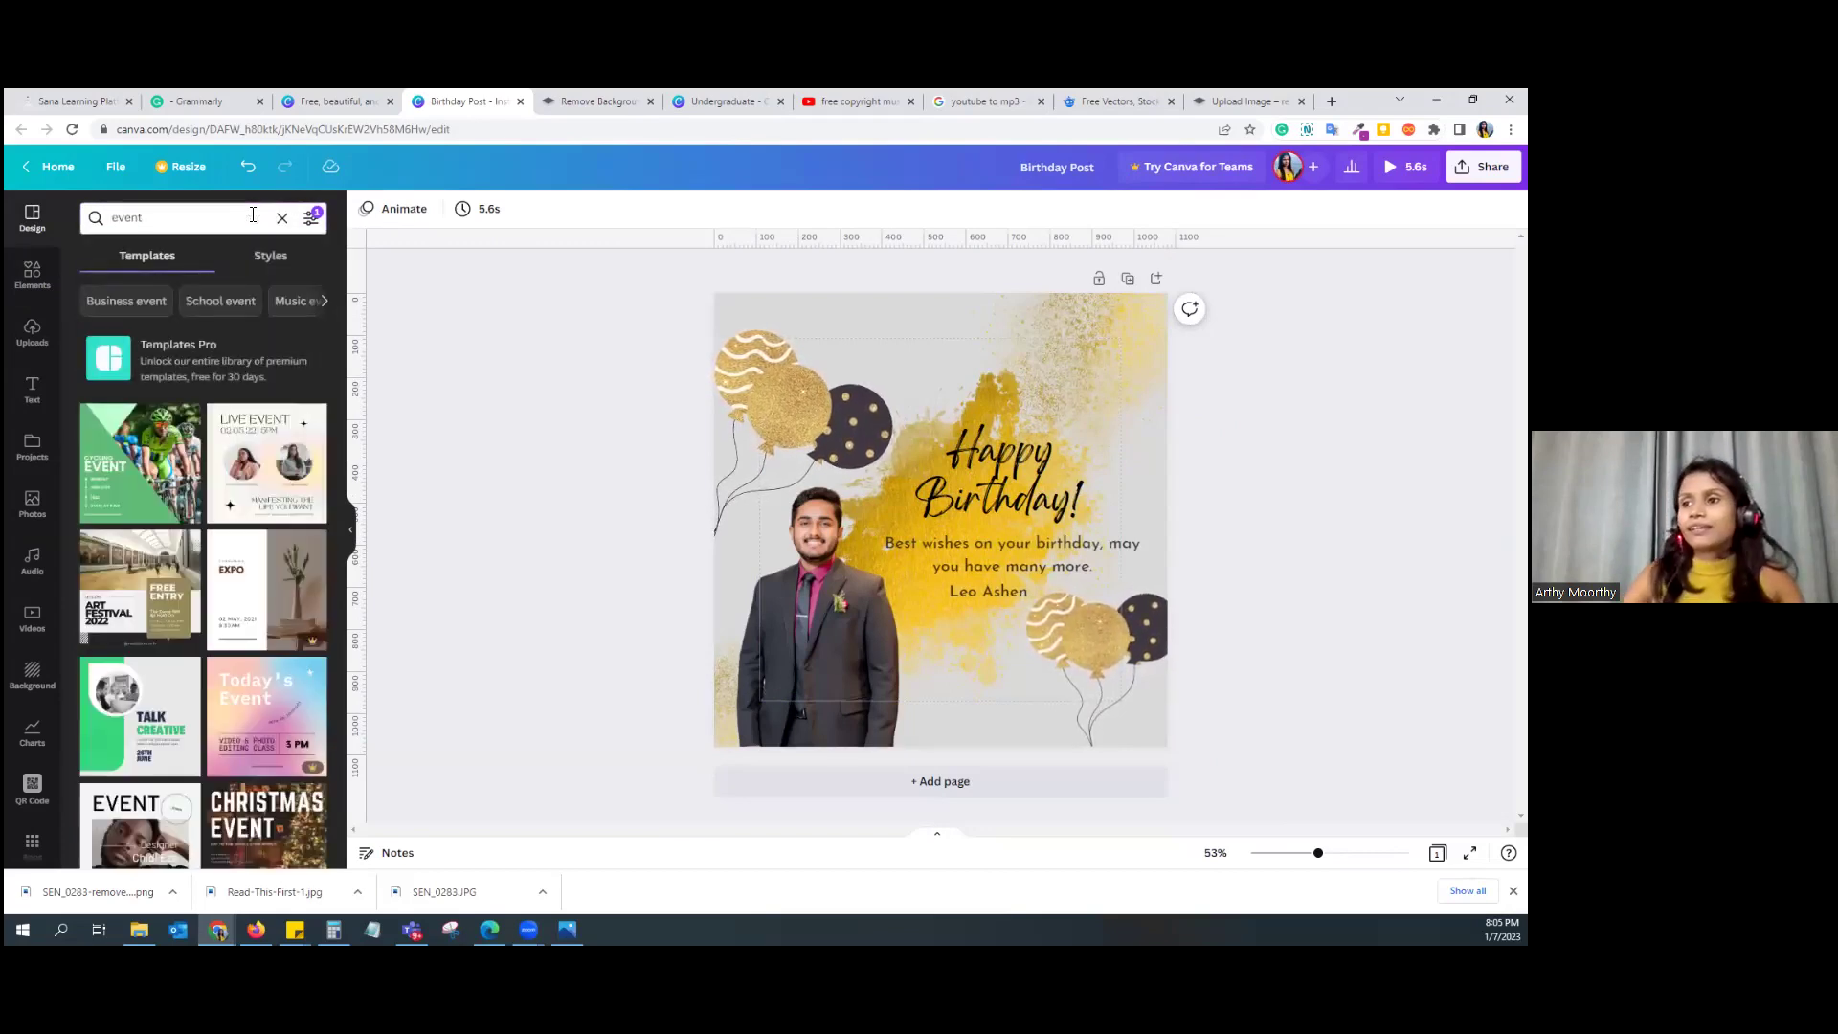
scroll(228, 502, down, 3)
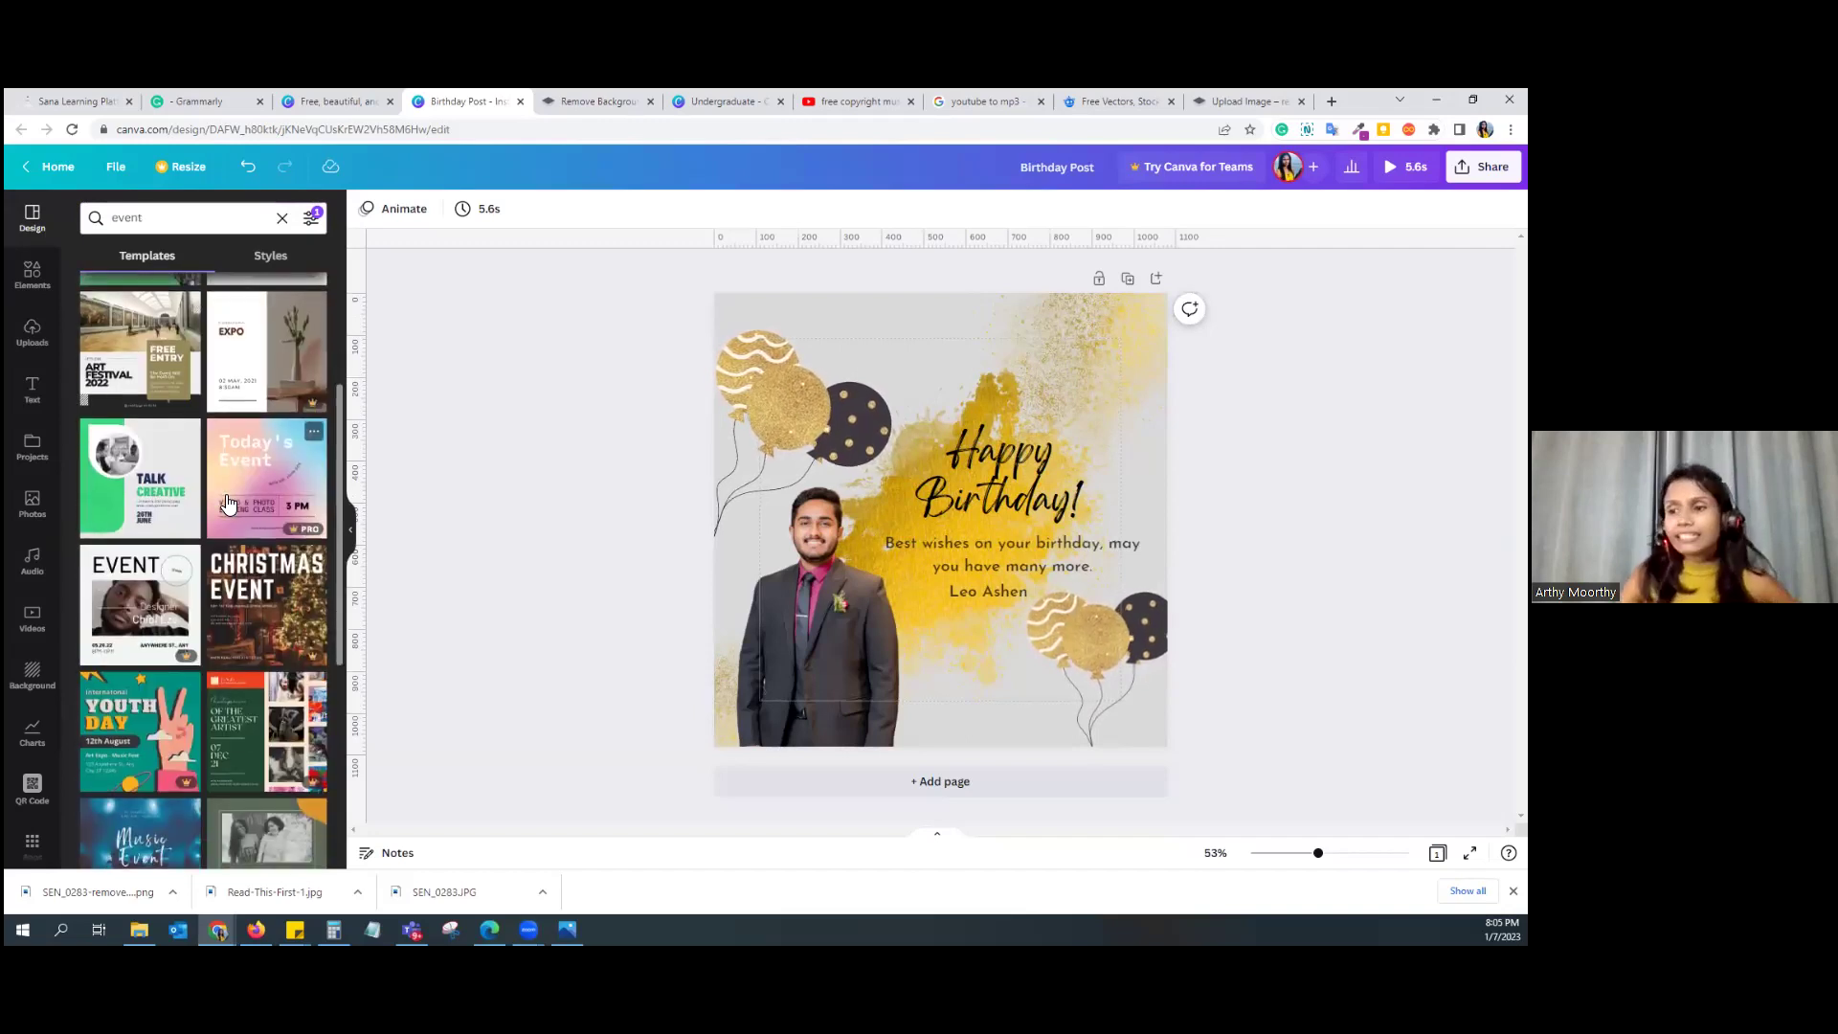
scroll(228, 502, down, 5)
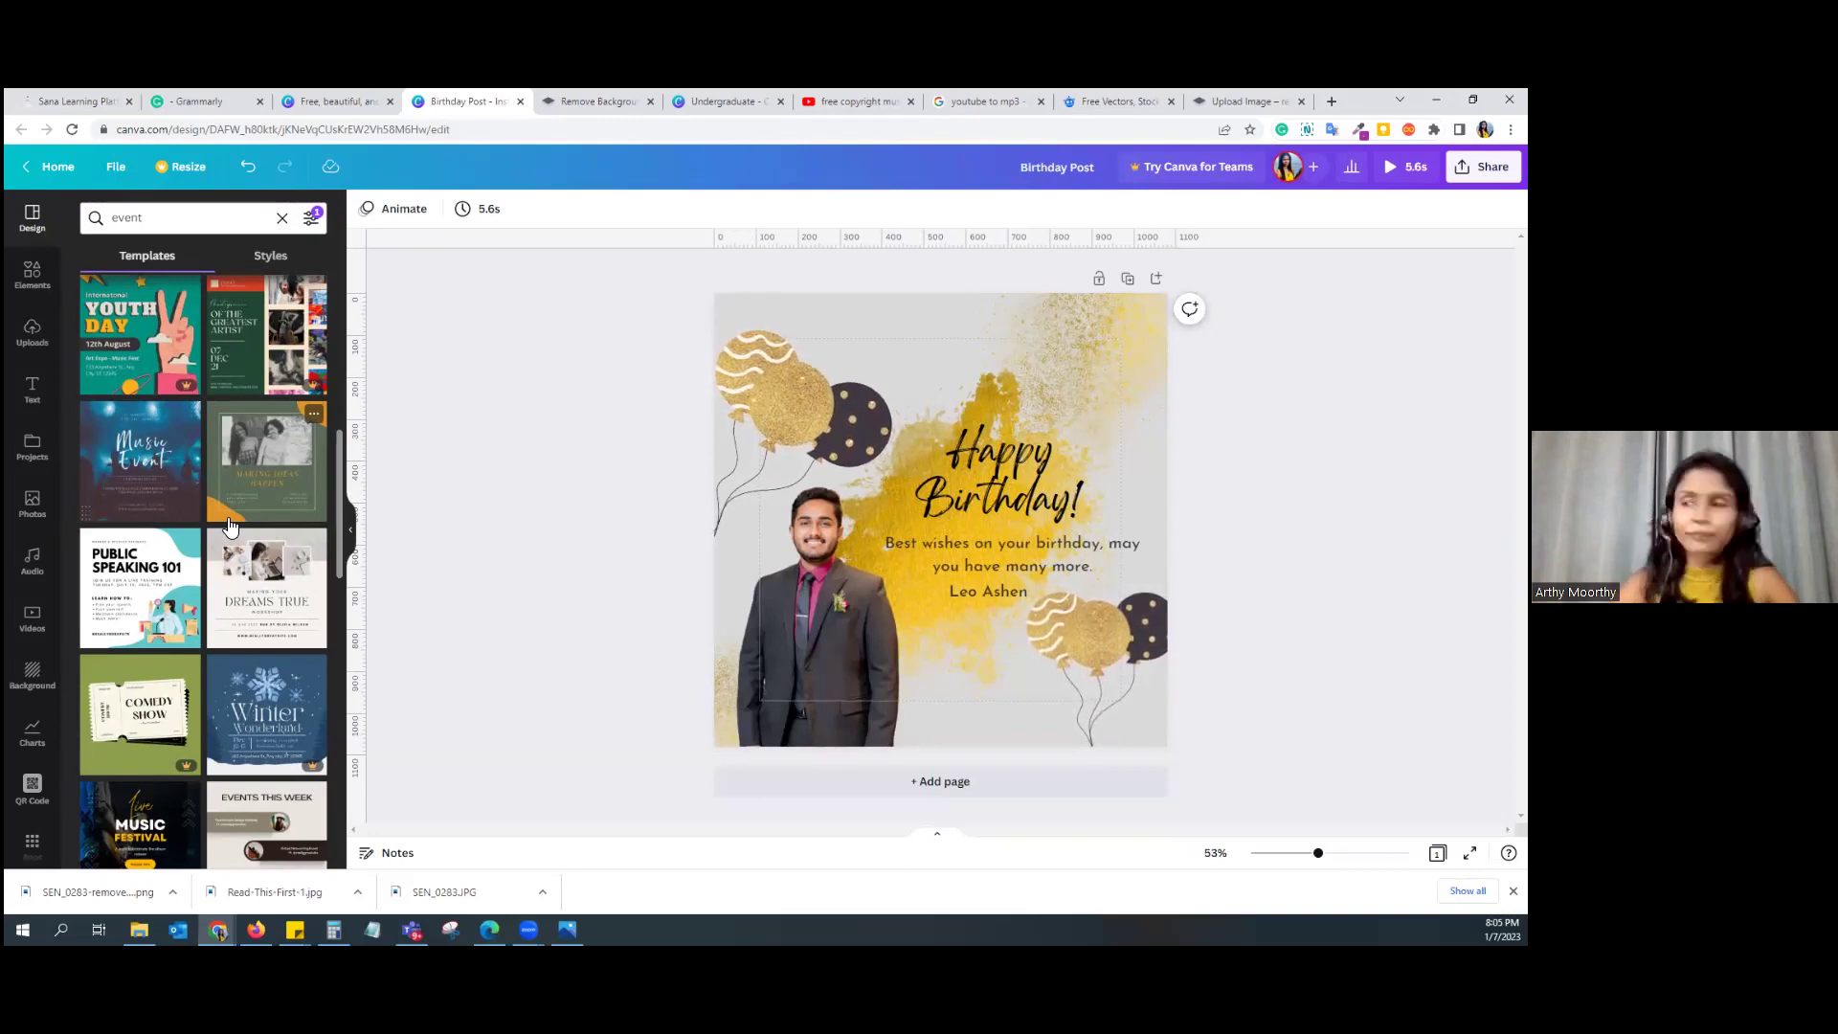
scroll(230, 525, up, 10)
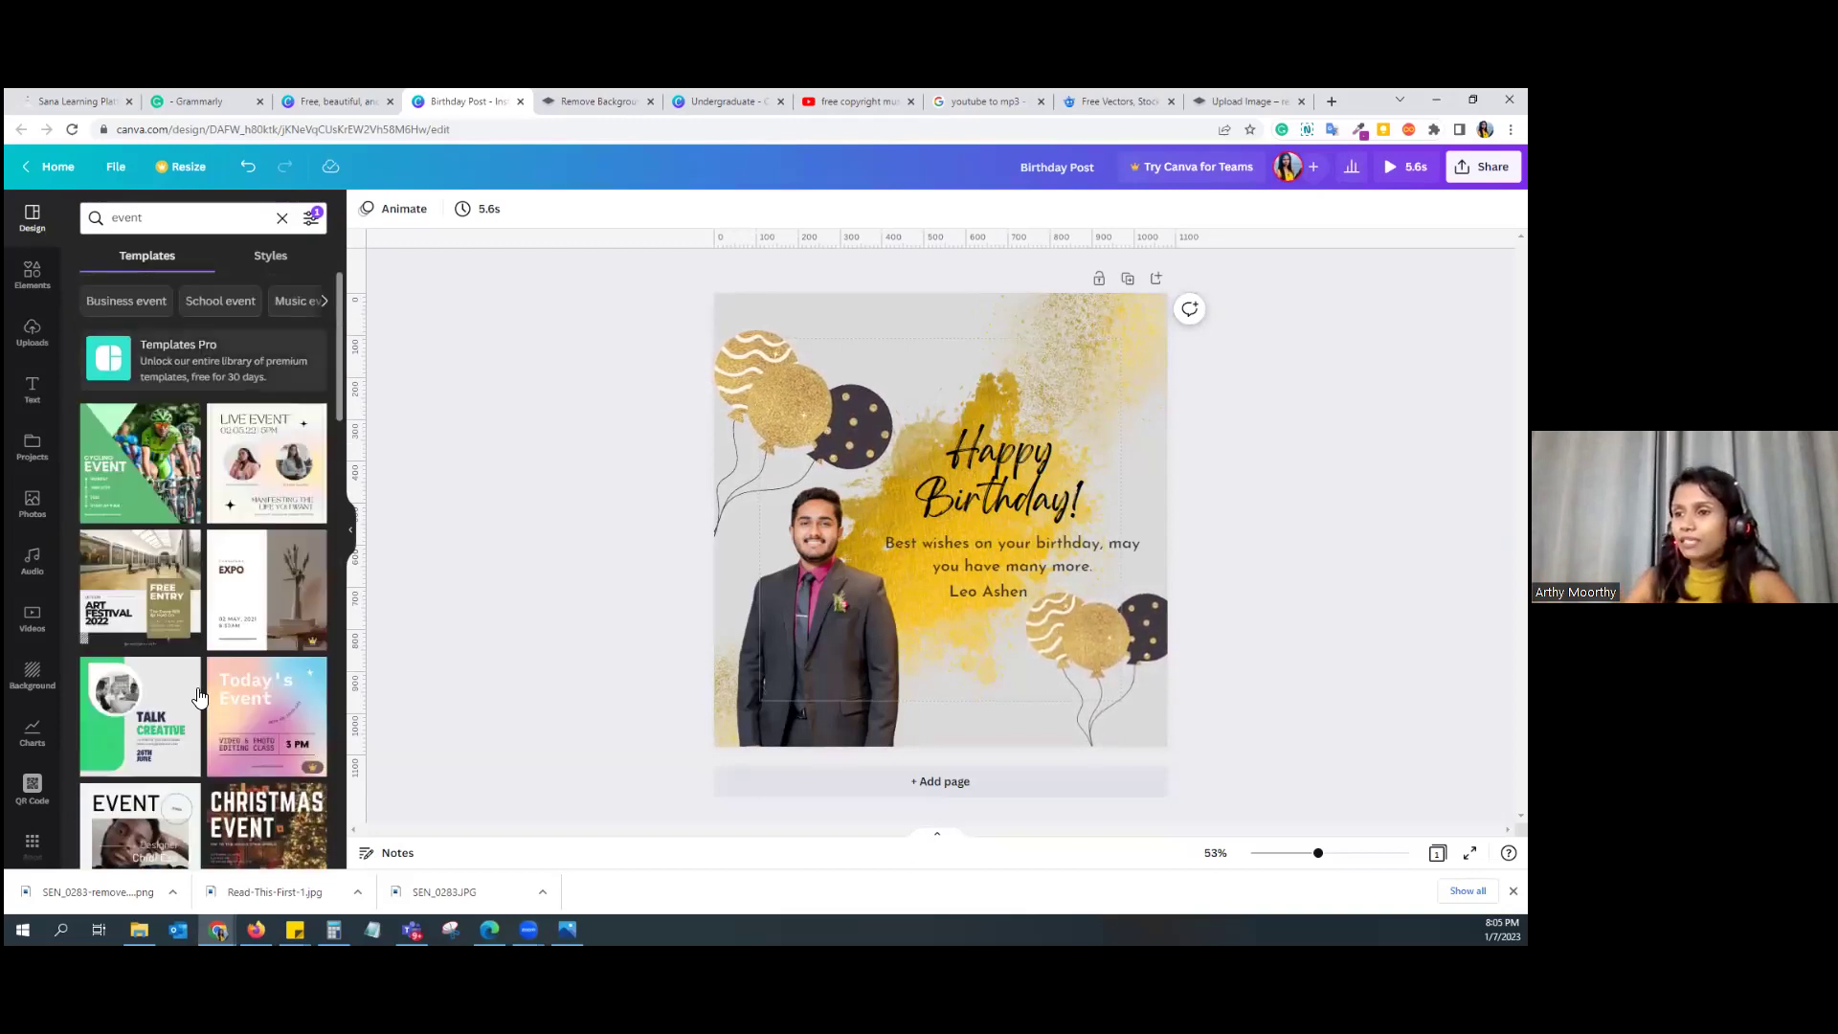
click(743, 779)
click(124, 502)
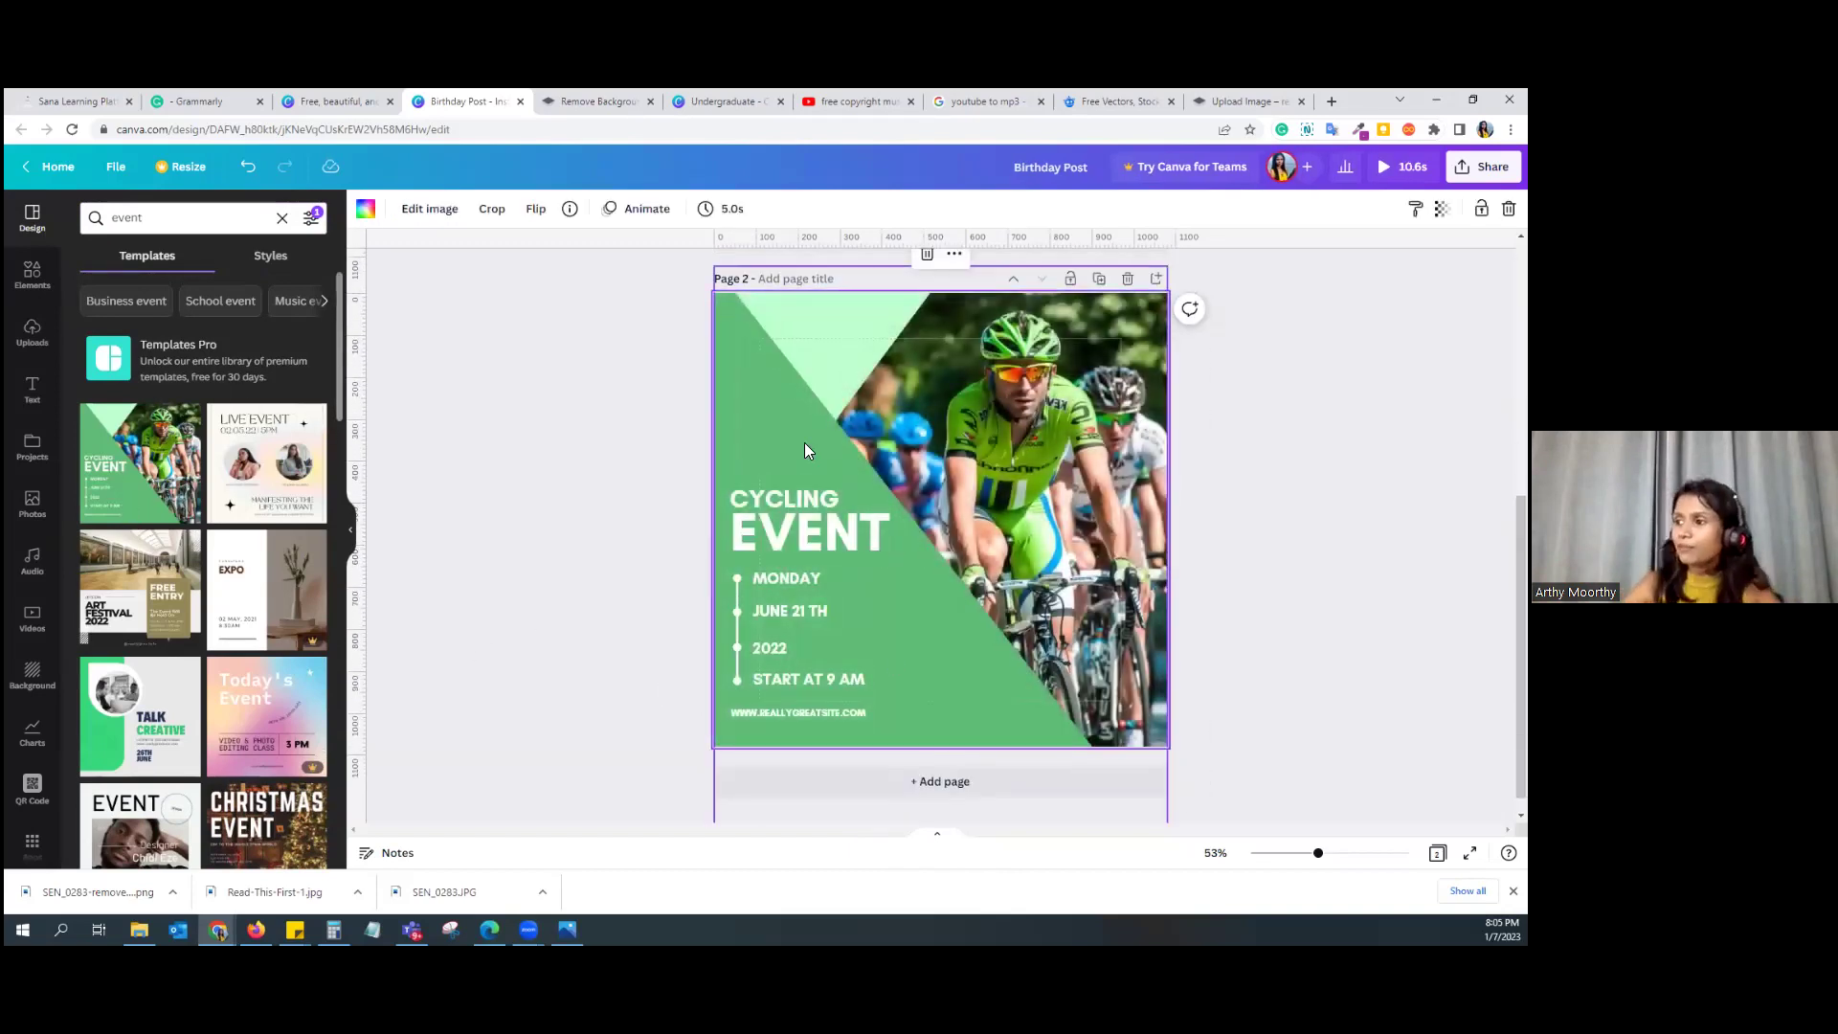
Step: Reposition the green background shape, recolour it dark blue, lock it, and adjust the mint triangle
drag(752, 428, 731, 372)
mouse_move(885, 325)
mouse_down()
mouse_move(919, 330)
mouse_move(874, 332)
mouse_up()
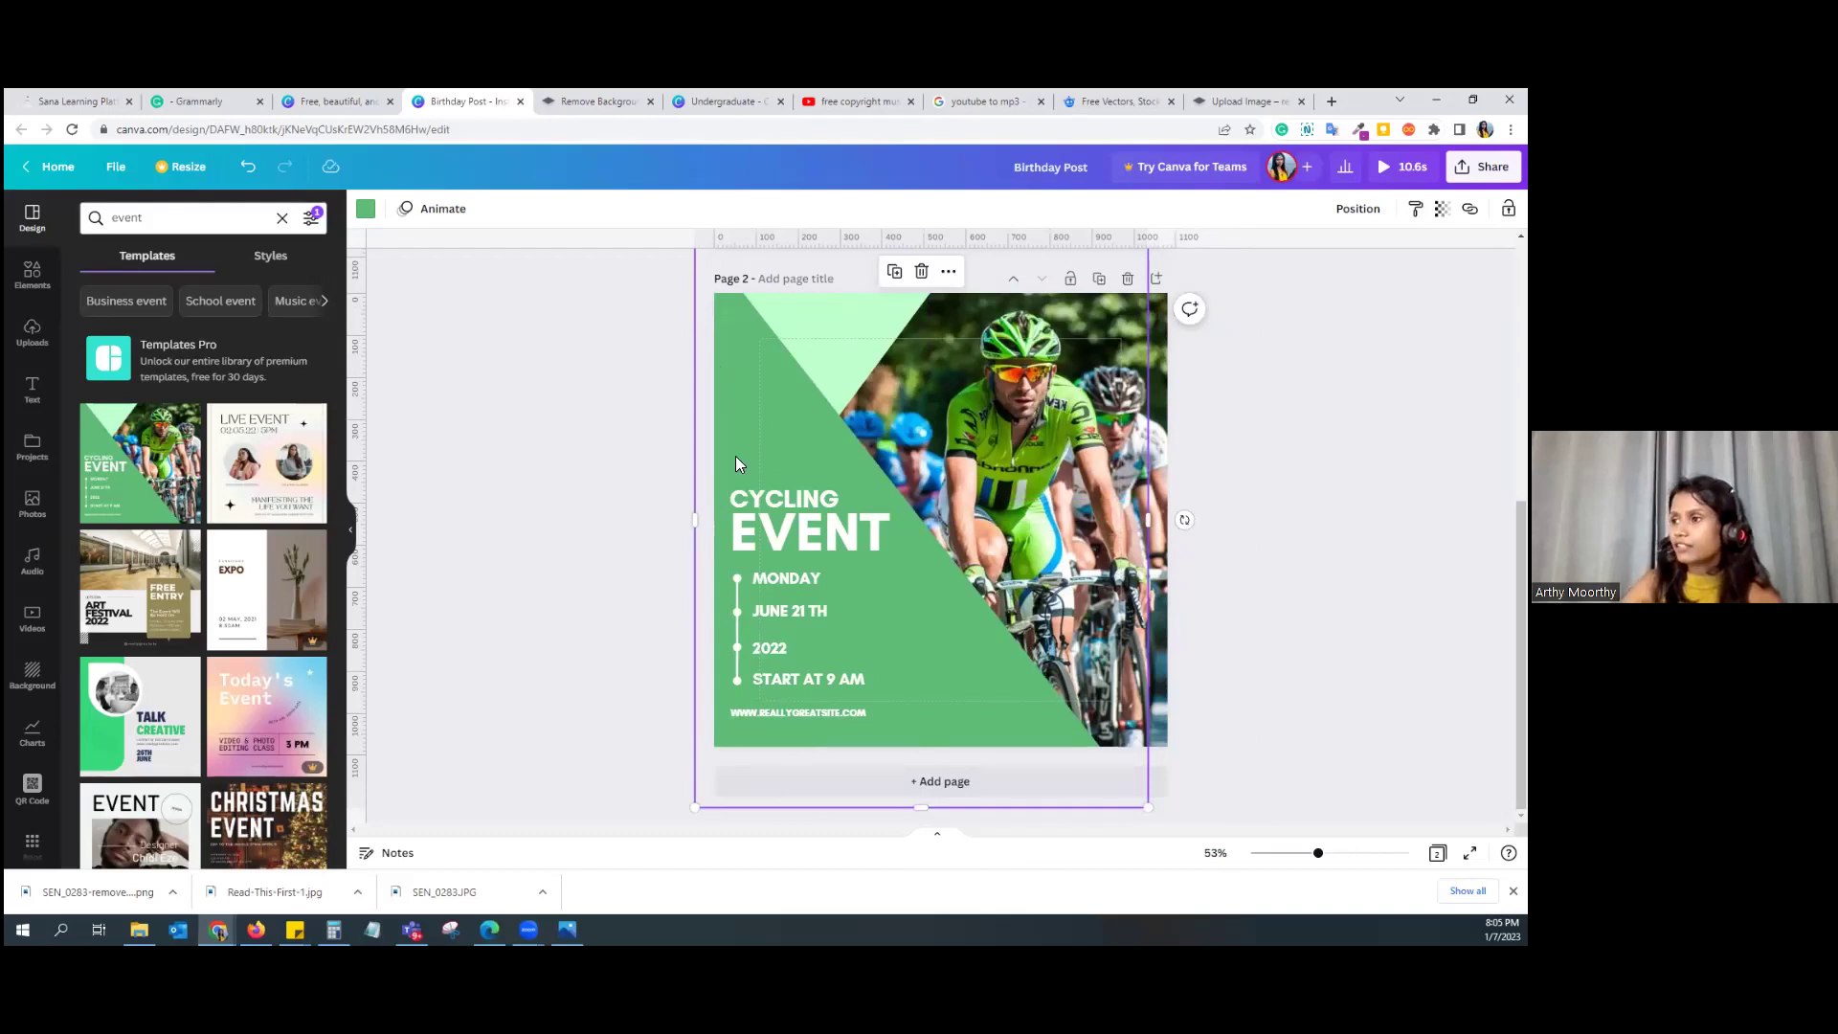
click(365, 210)
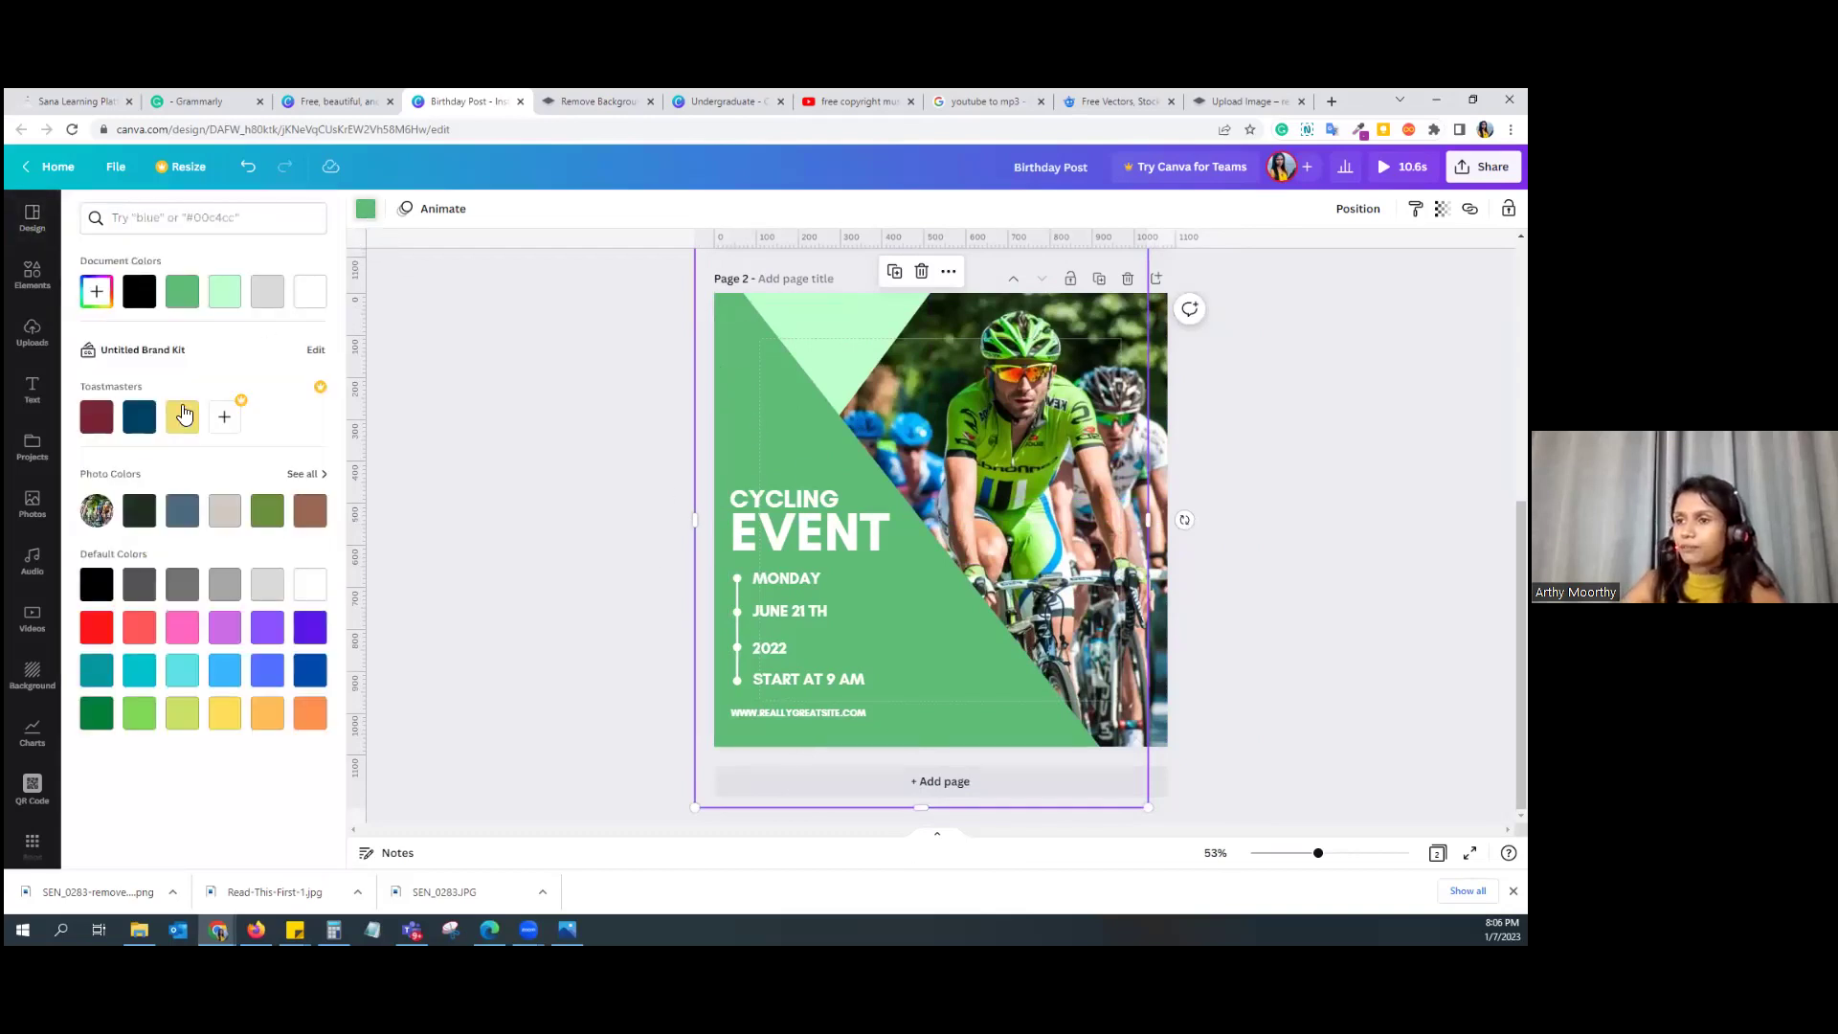
click(140, 419)
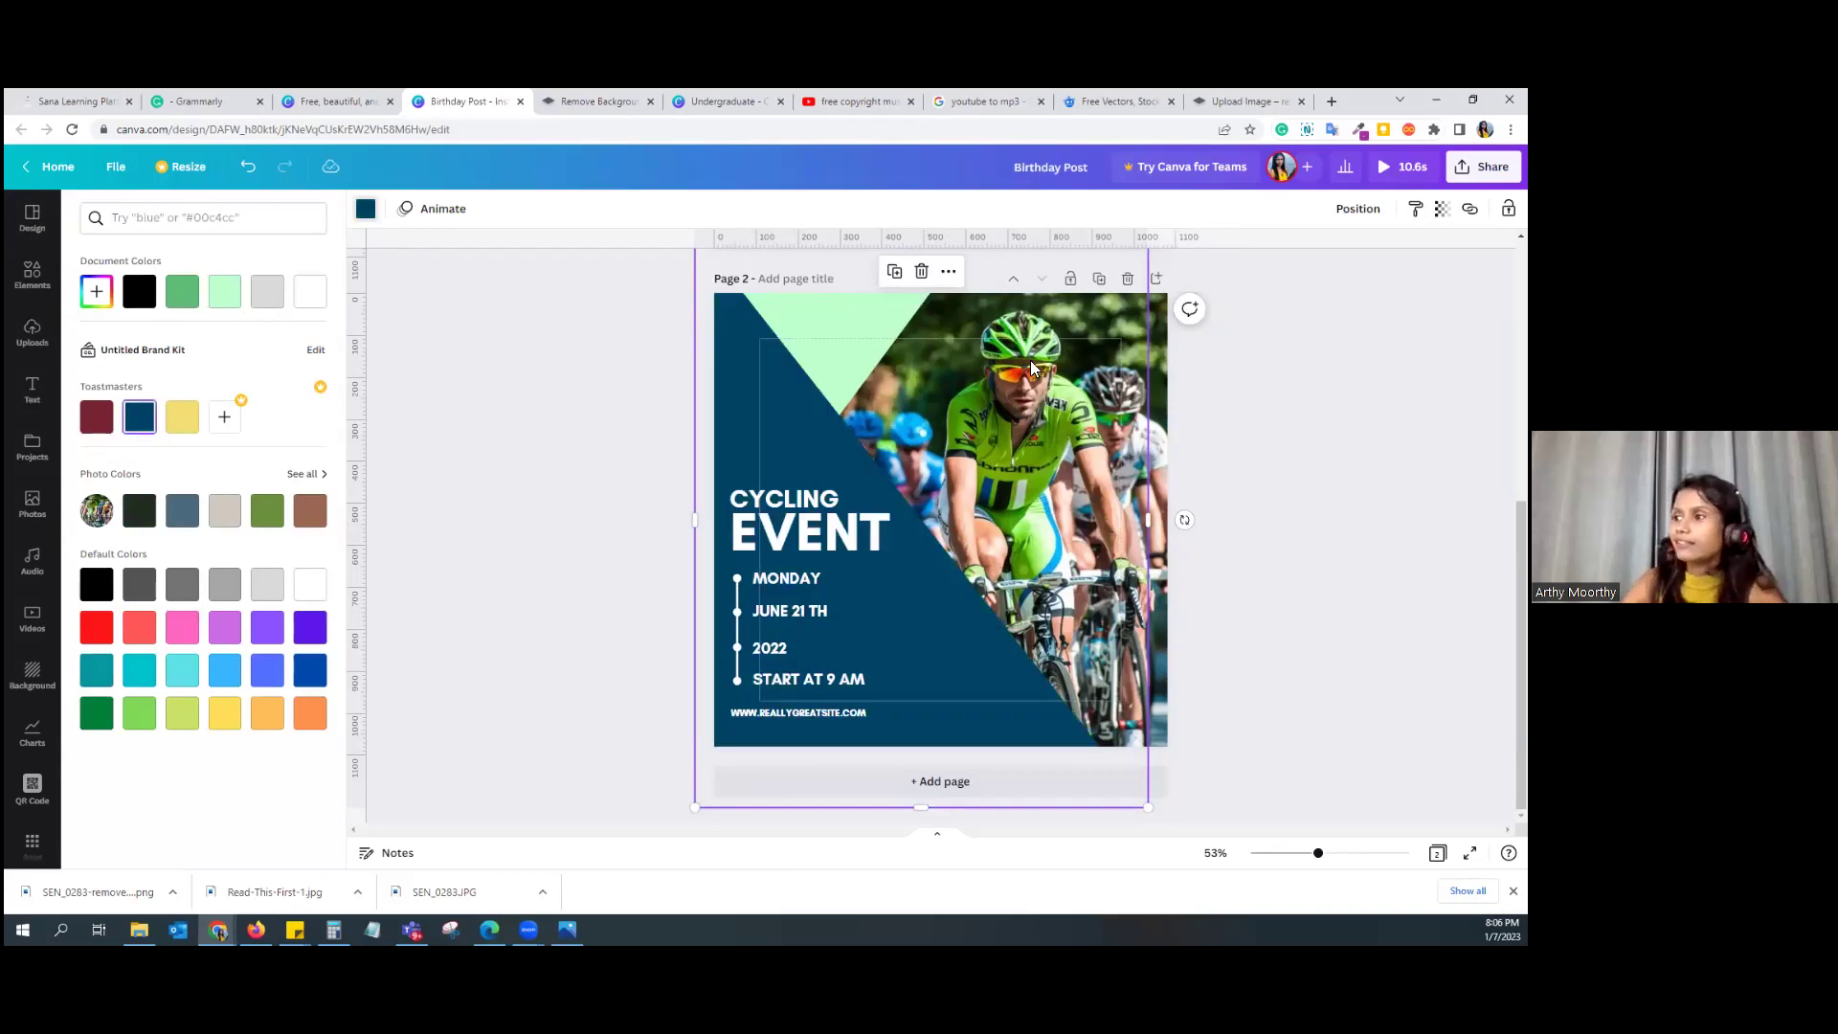
click(833, 555)
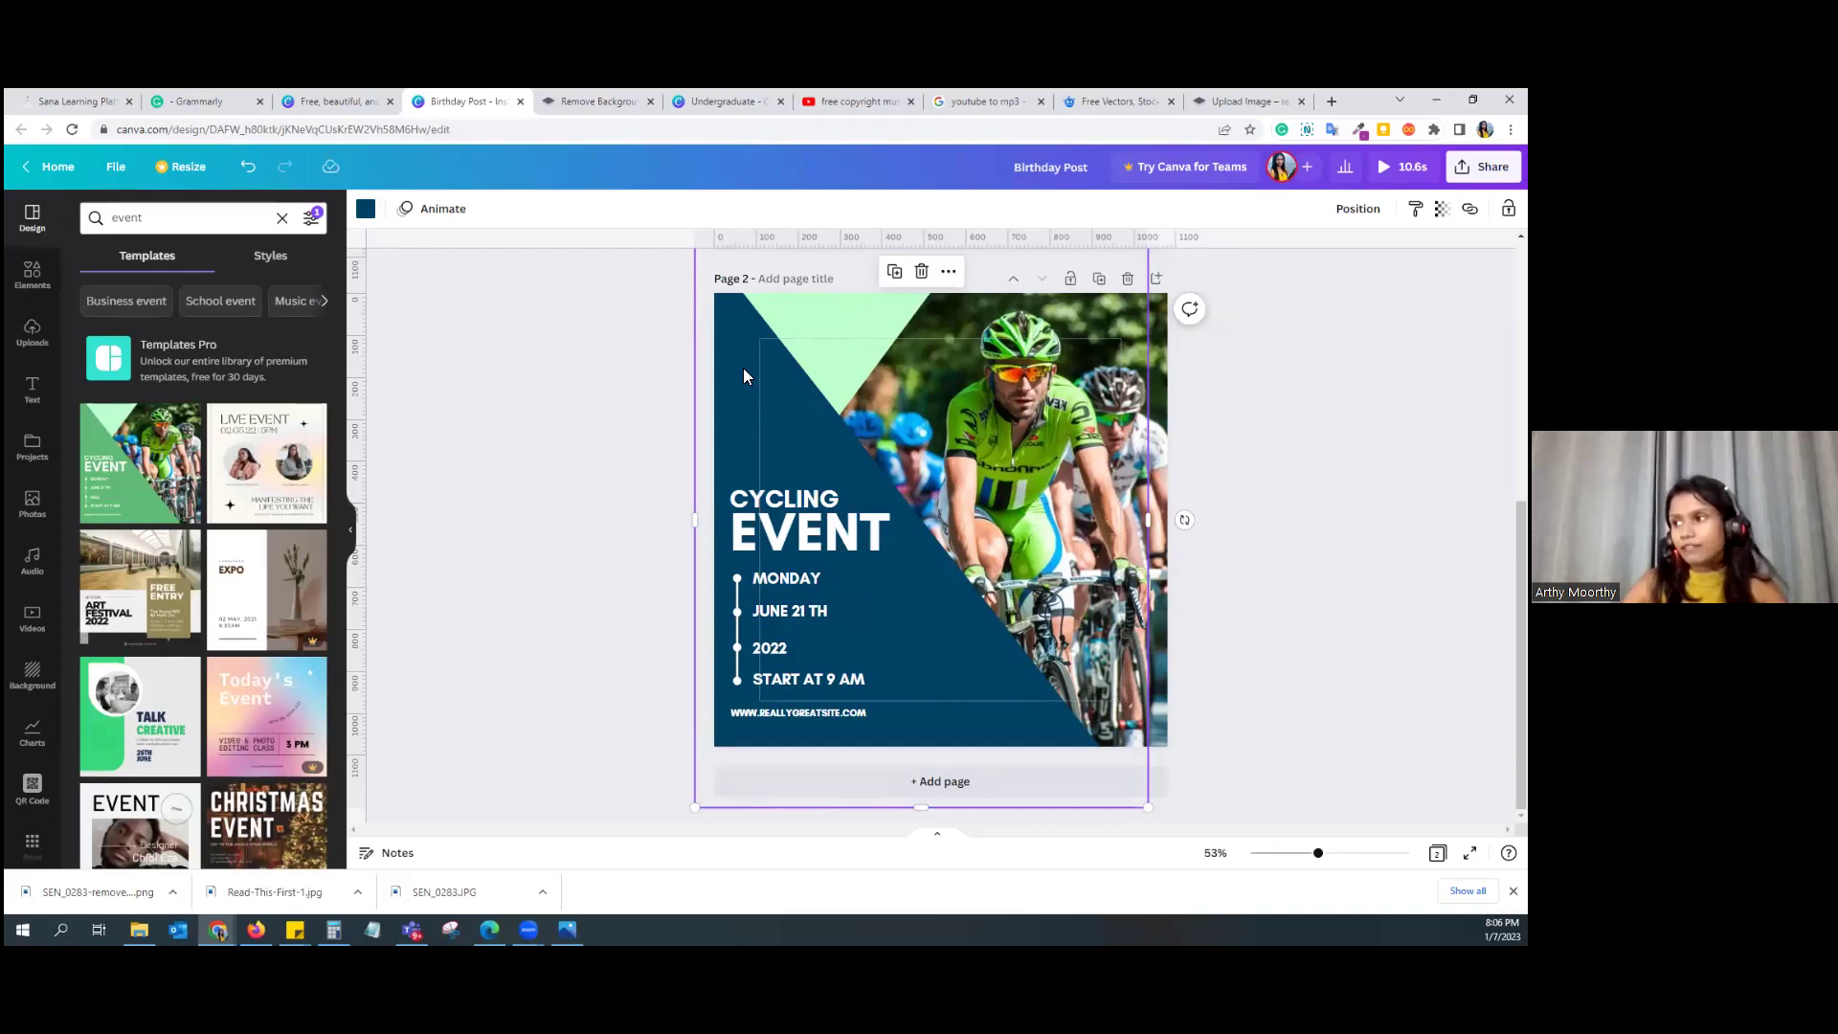
mouse_move(739, 440)
mouse_down()
mouse_move(891, 436)
mouse_move(734, 424)
mouse_up()
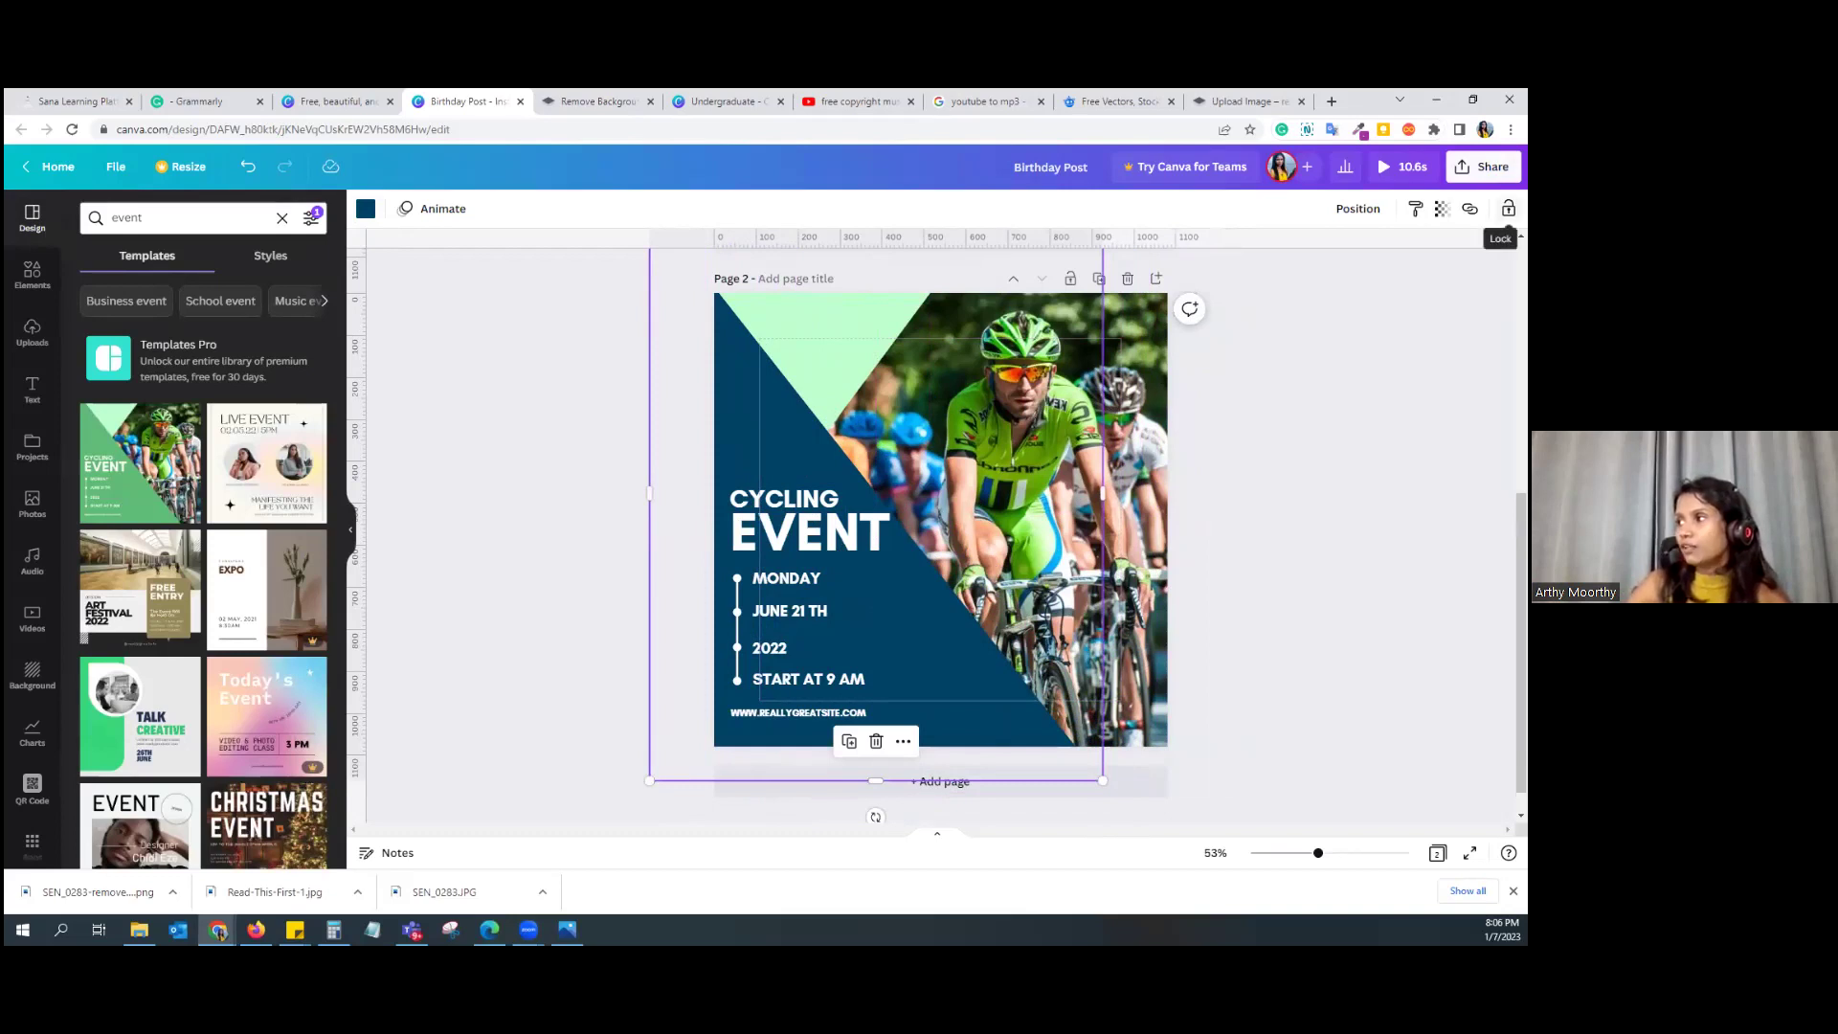
click(1508, 209)
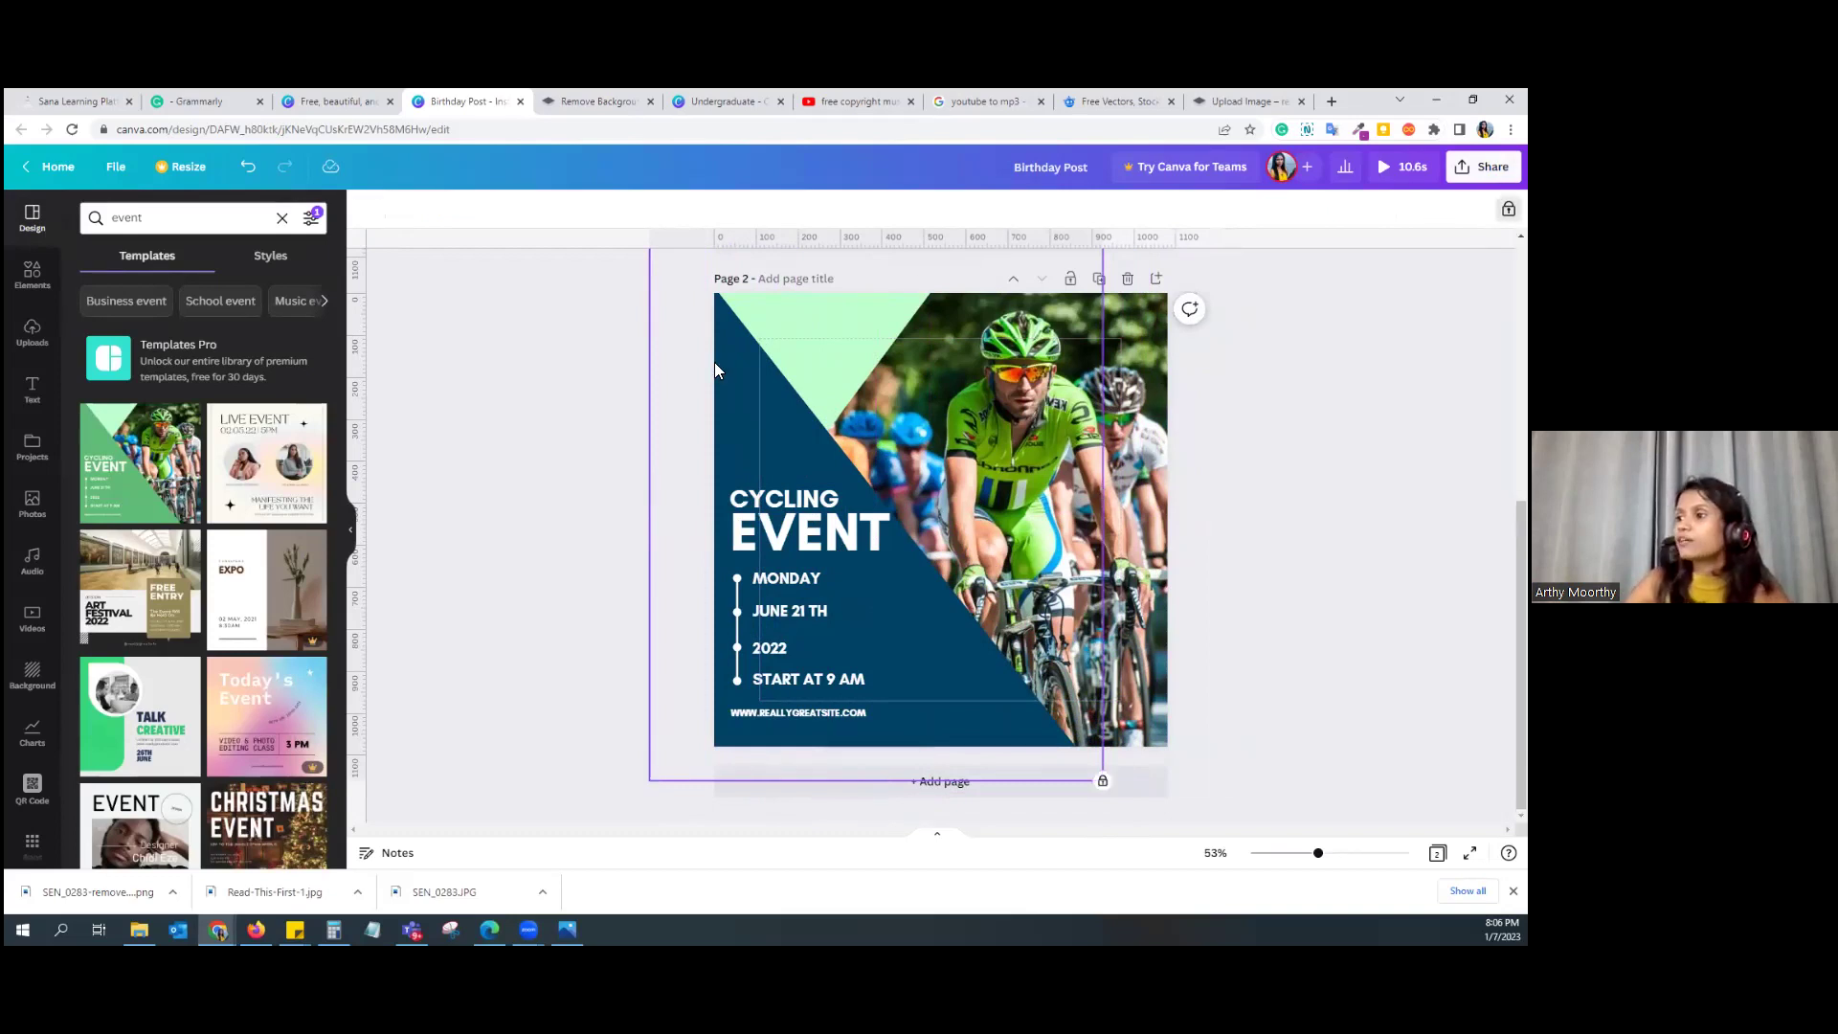
drag(727, 373, 741, 400)
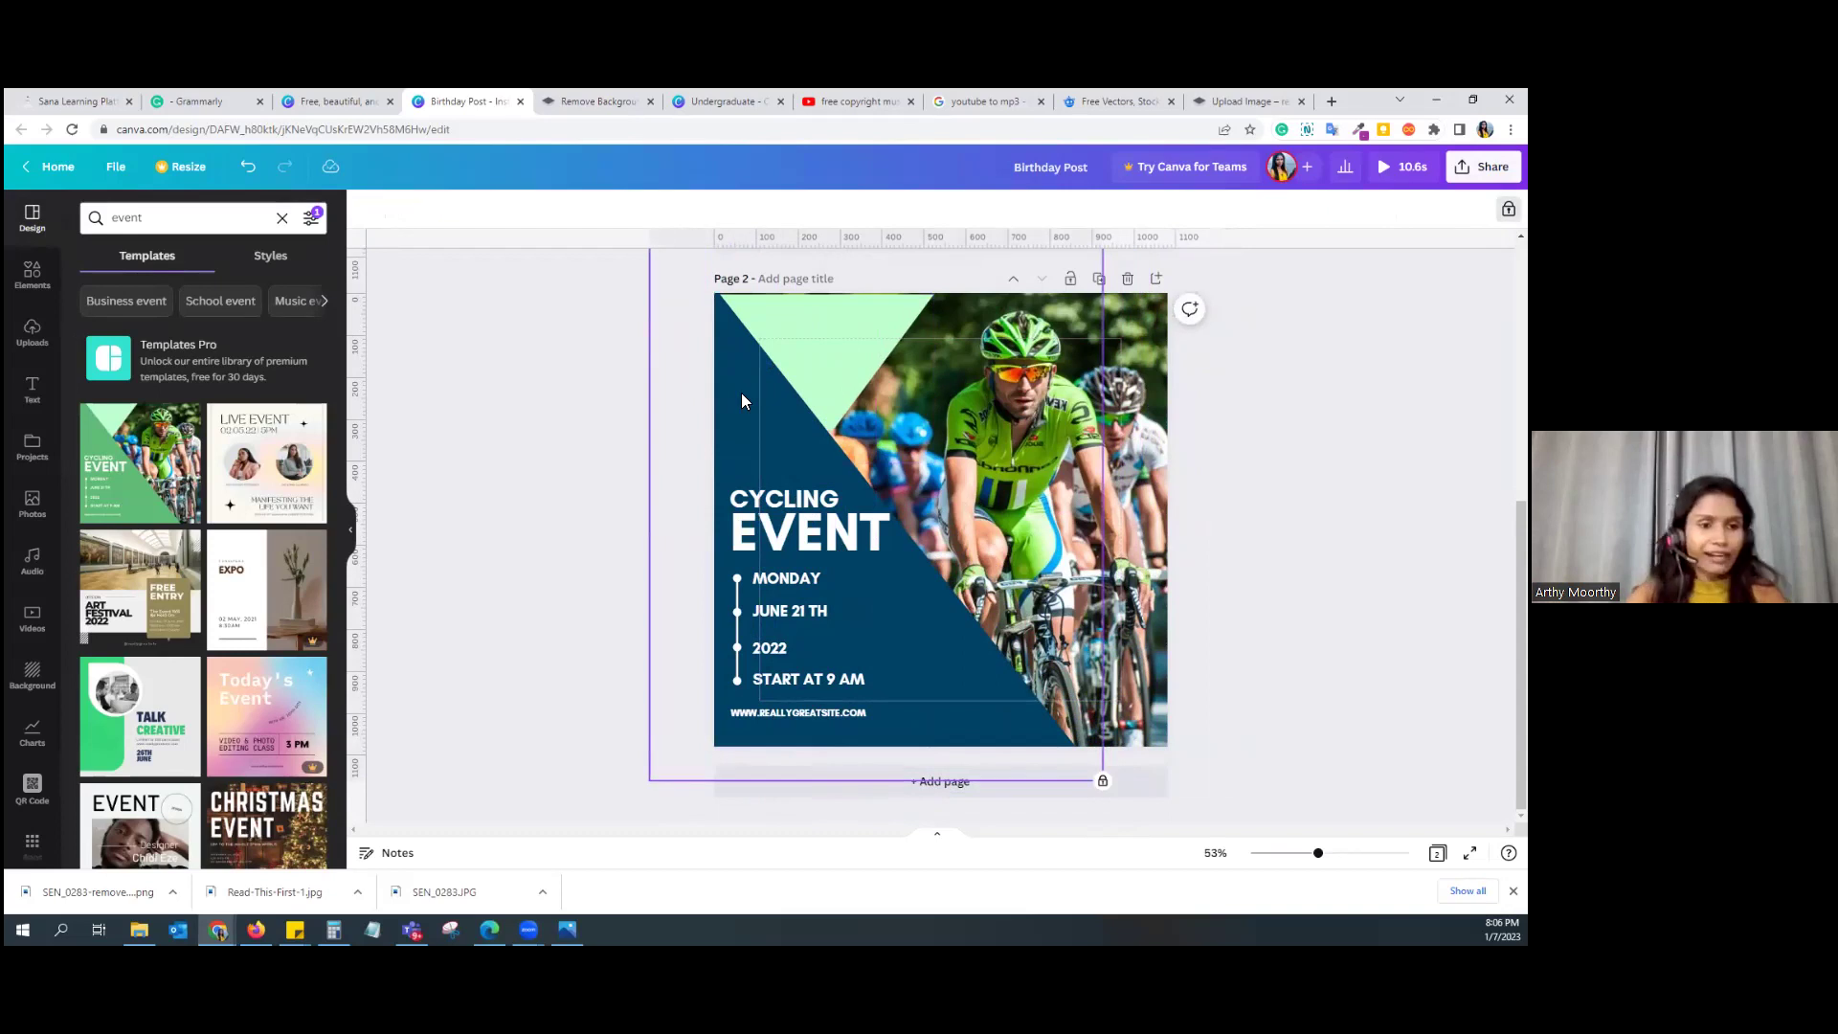
Step: Shift the EVENT heading right and move the mint triangle upward
click(788, 533)
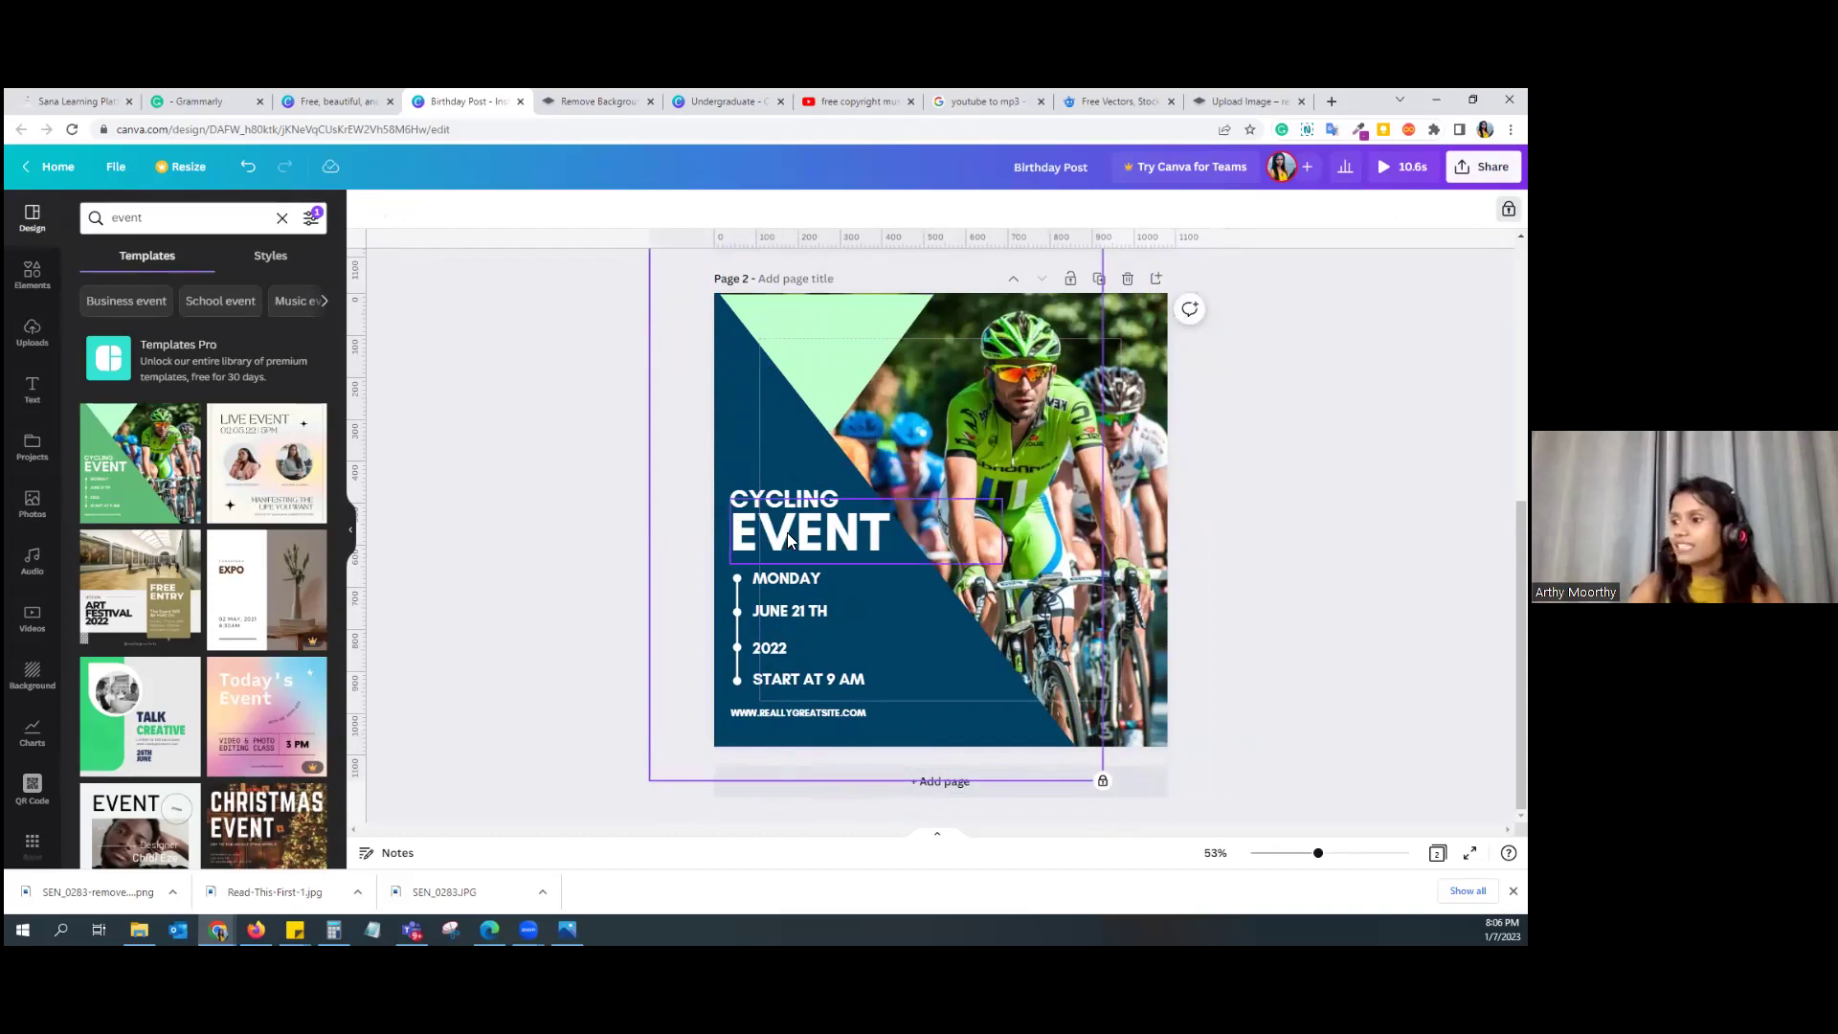
mouse_move(743, 532)
mouse_down()
mouse_move(807, 532)
mouse_move(735, 533)
mouse_up()
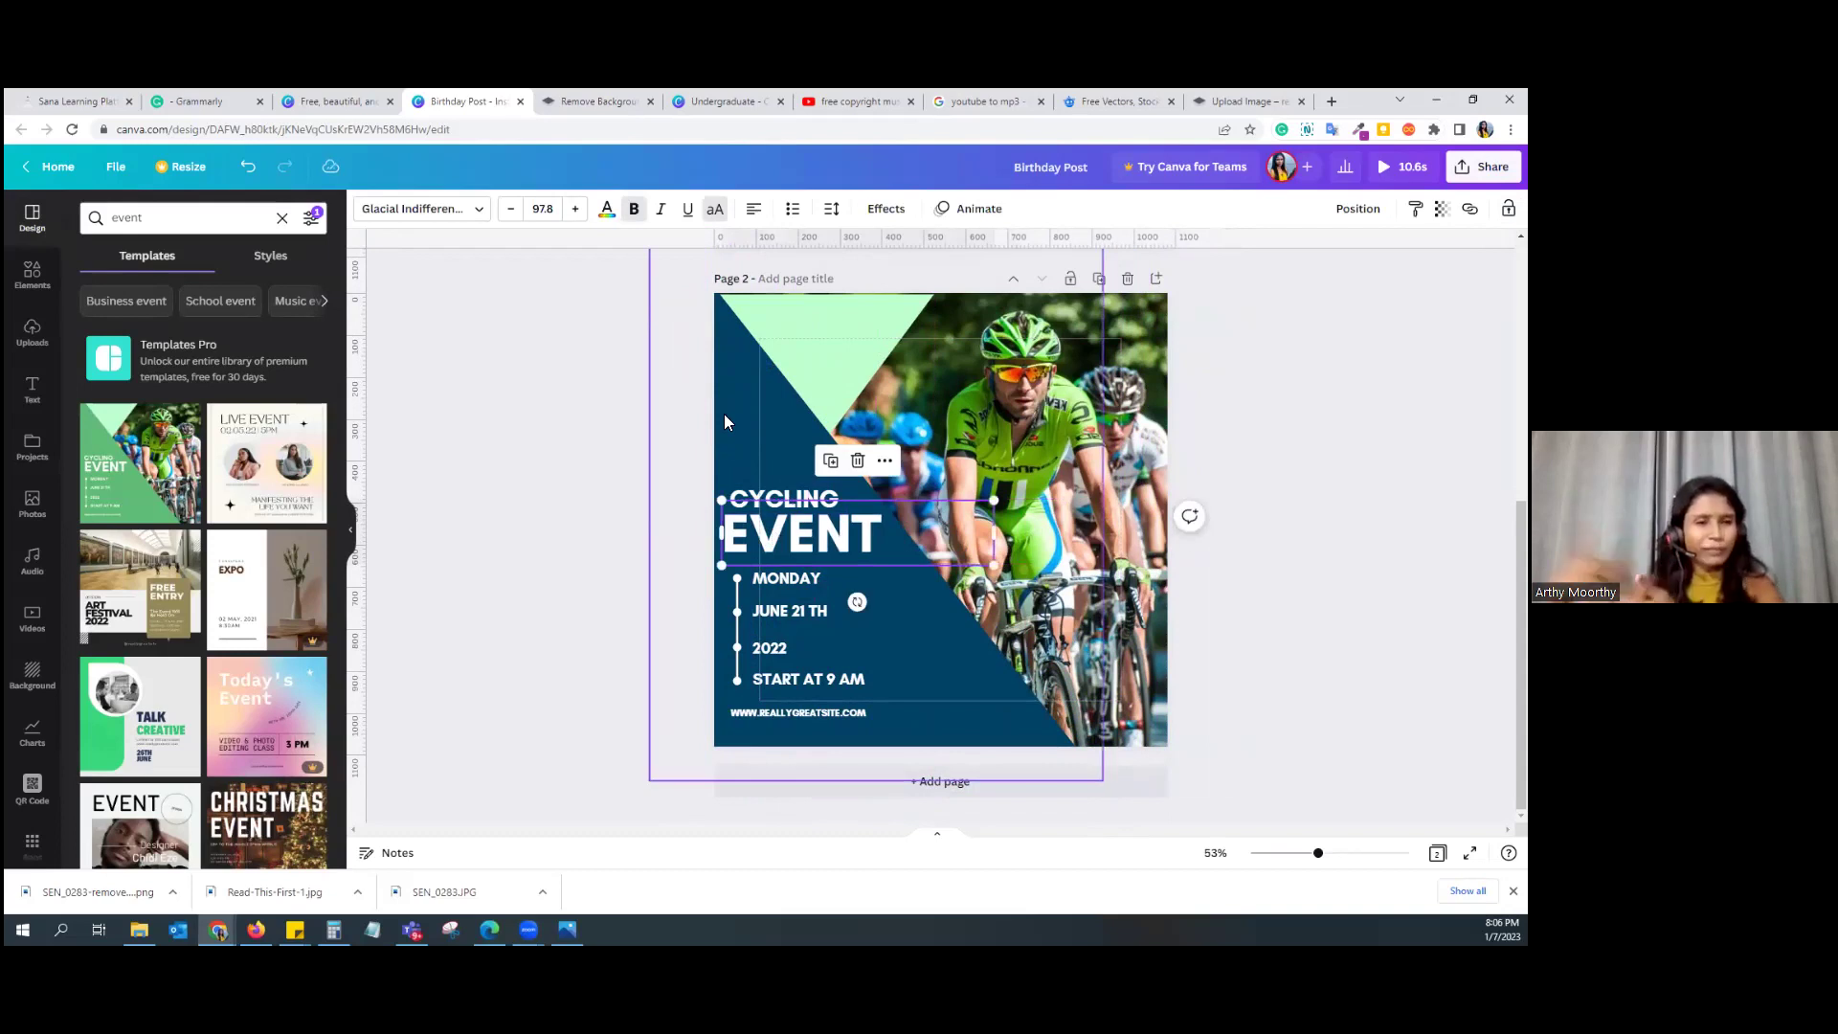
mouse_move(782, 520)
mouse_down()
mouse_move(798, 518)
mouse_move(784, 526)
mouse_up()
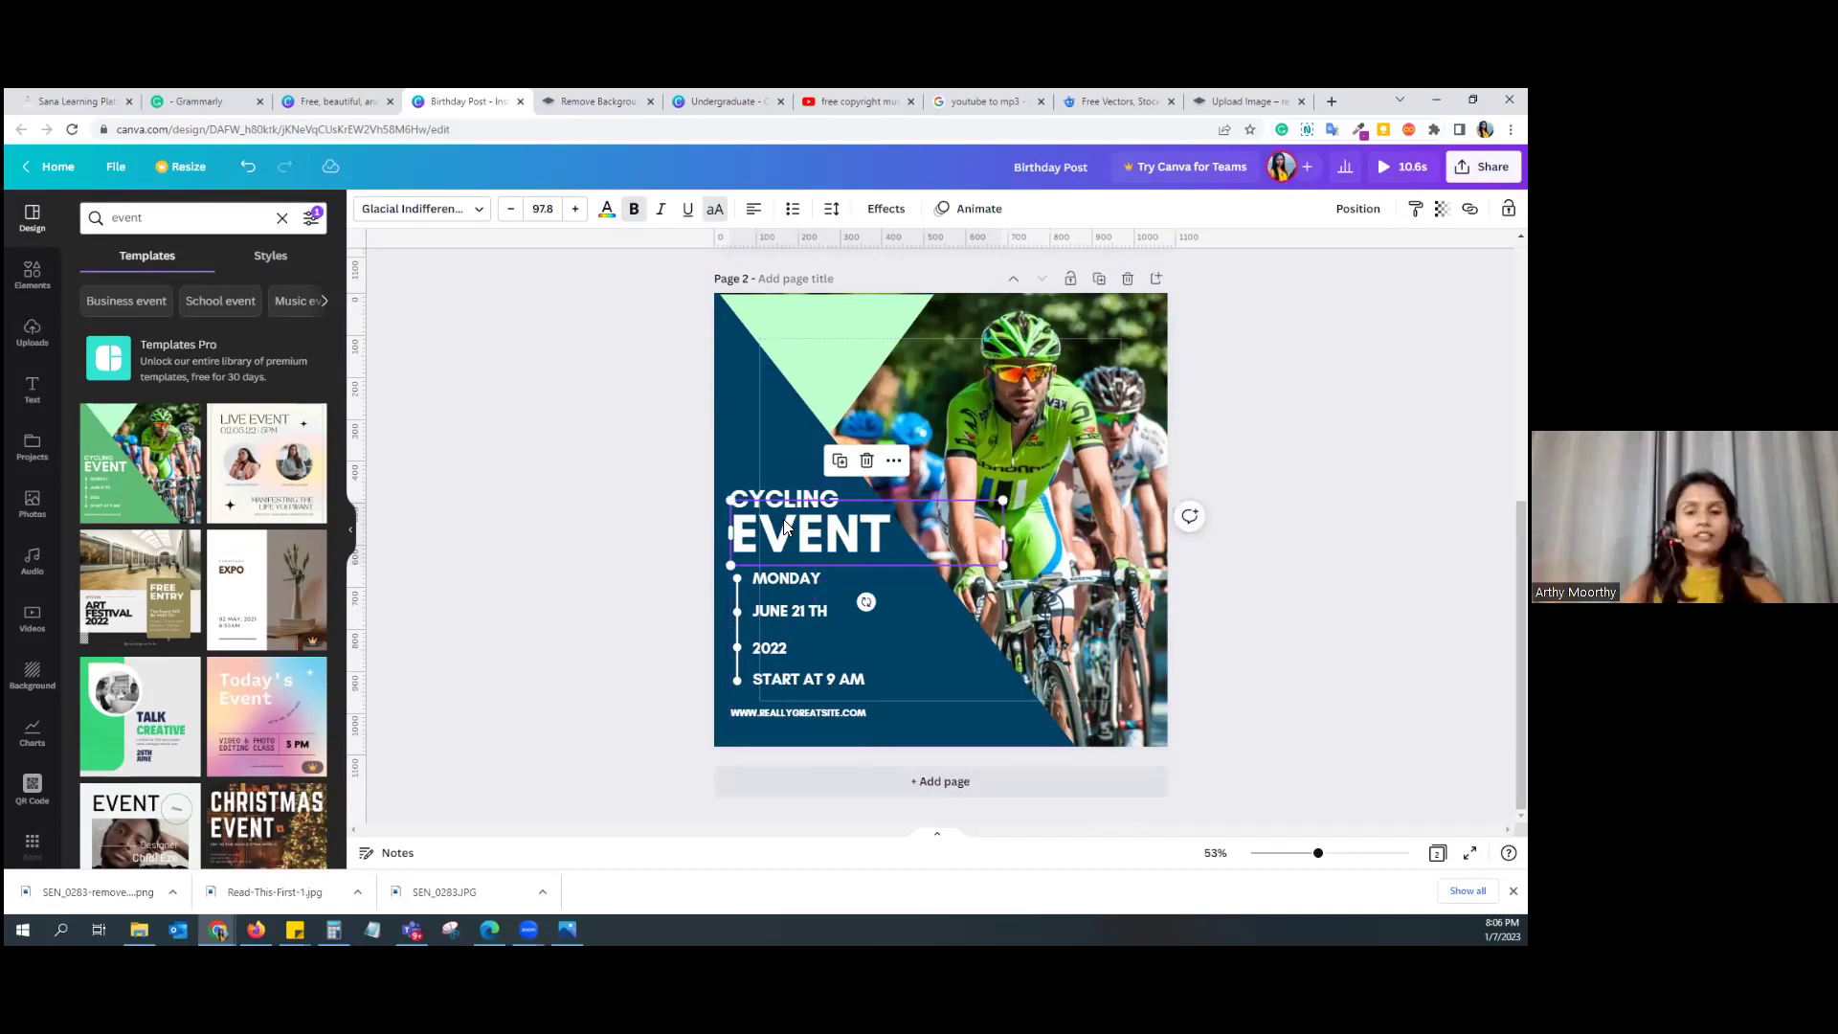
click(877, 318)
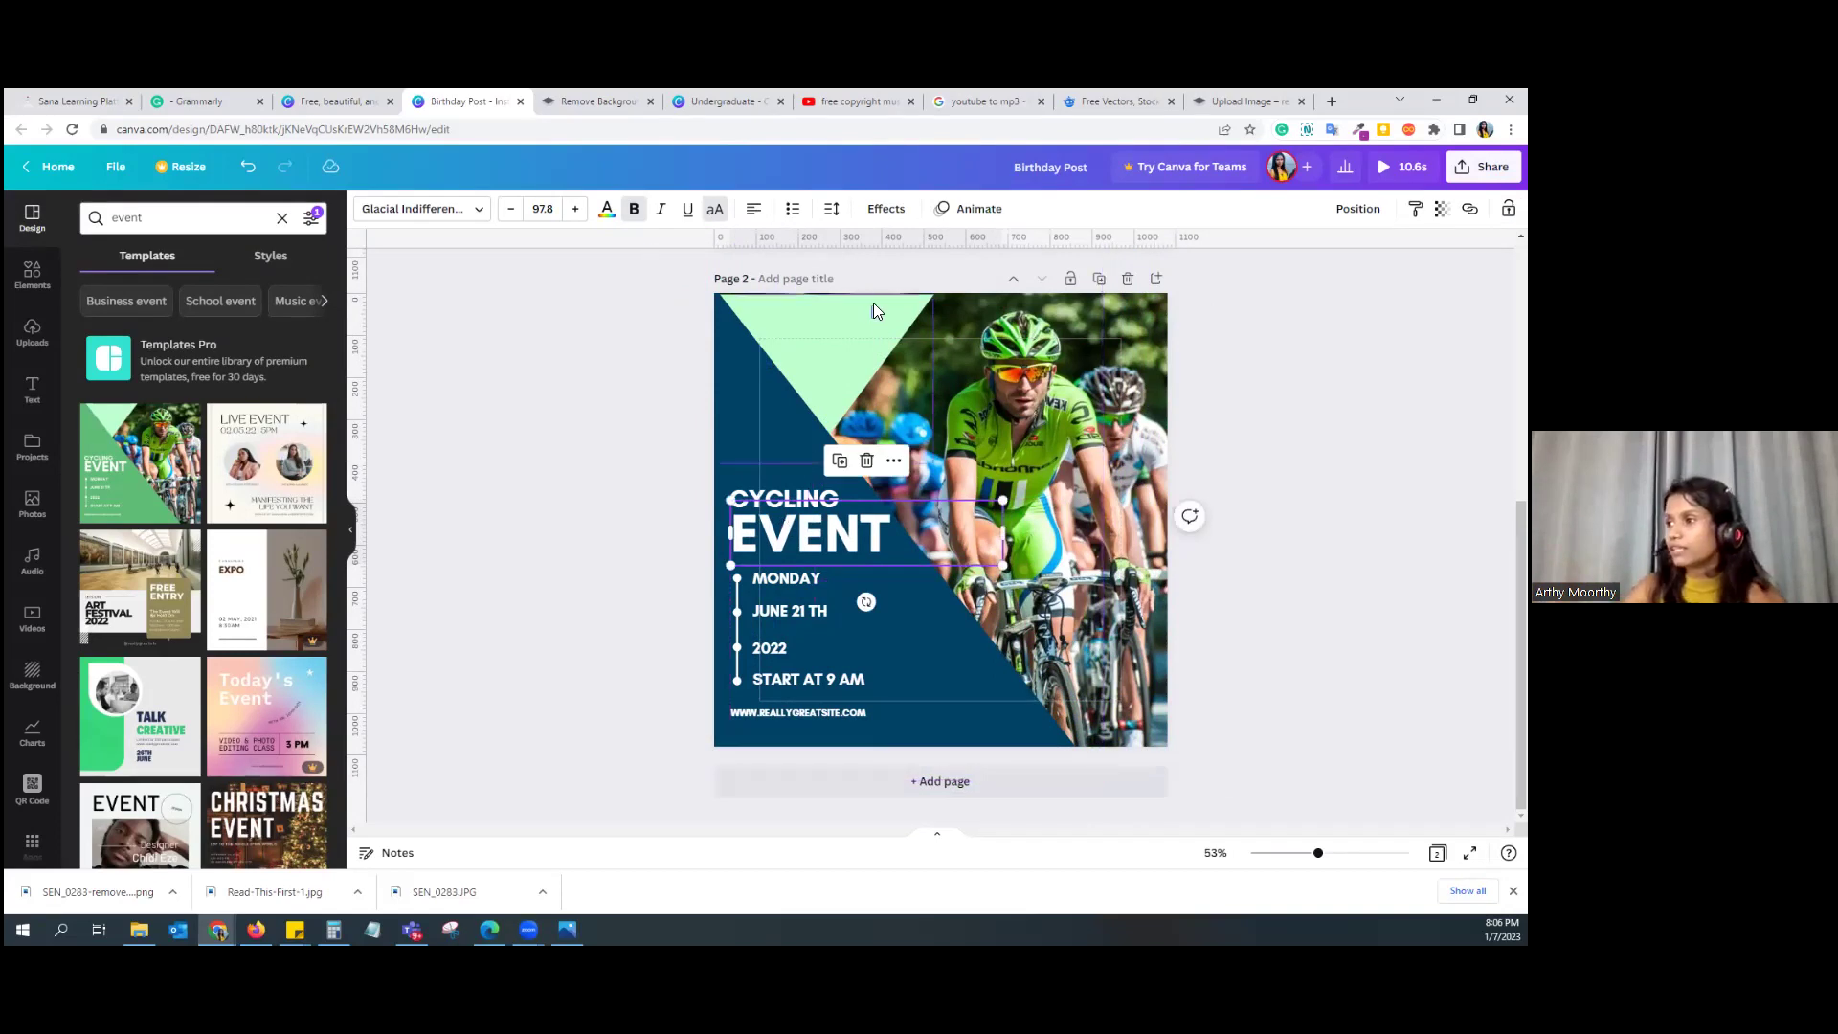
drag(876, 327, 940, 245)
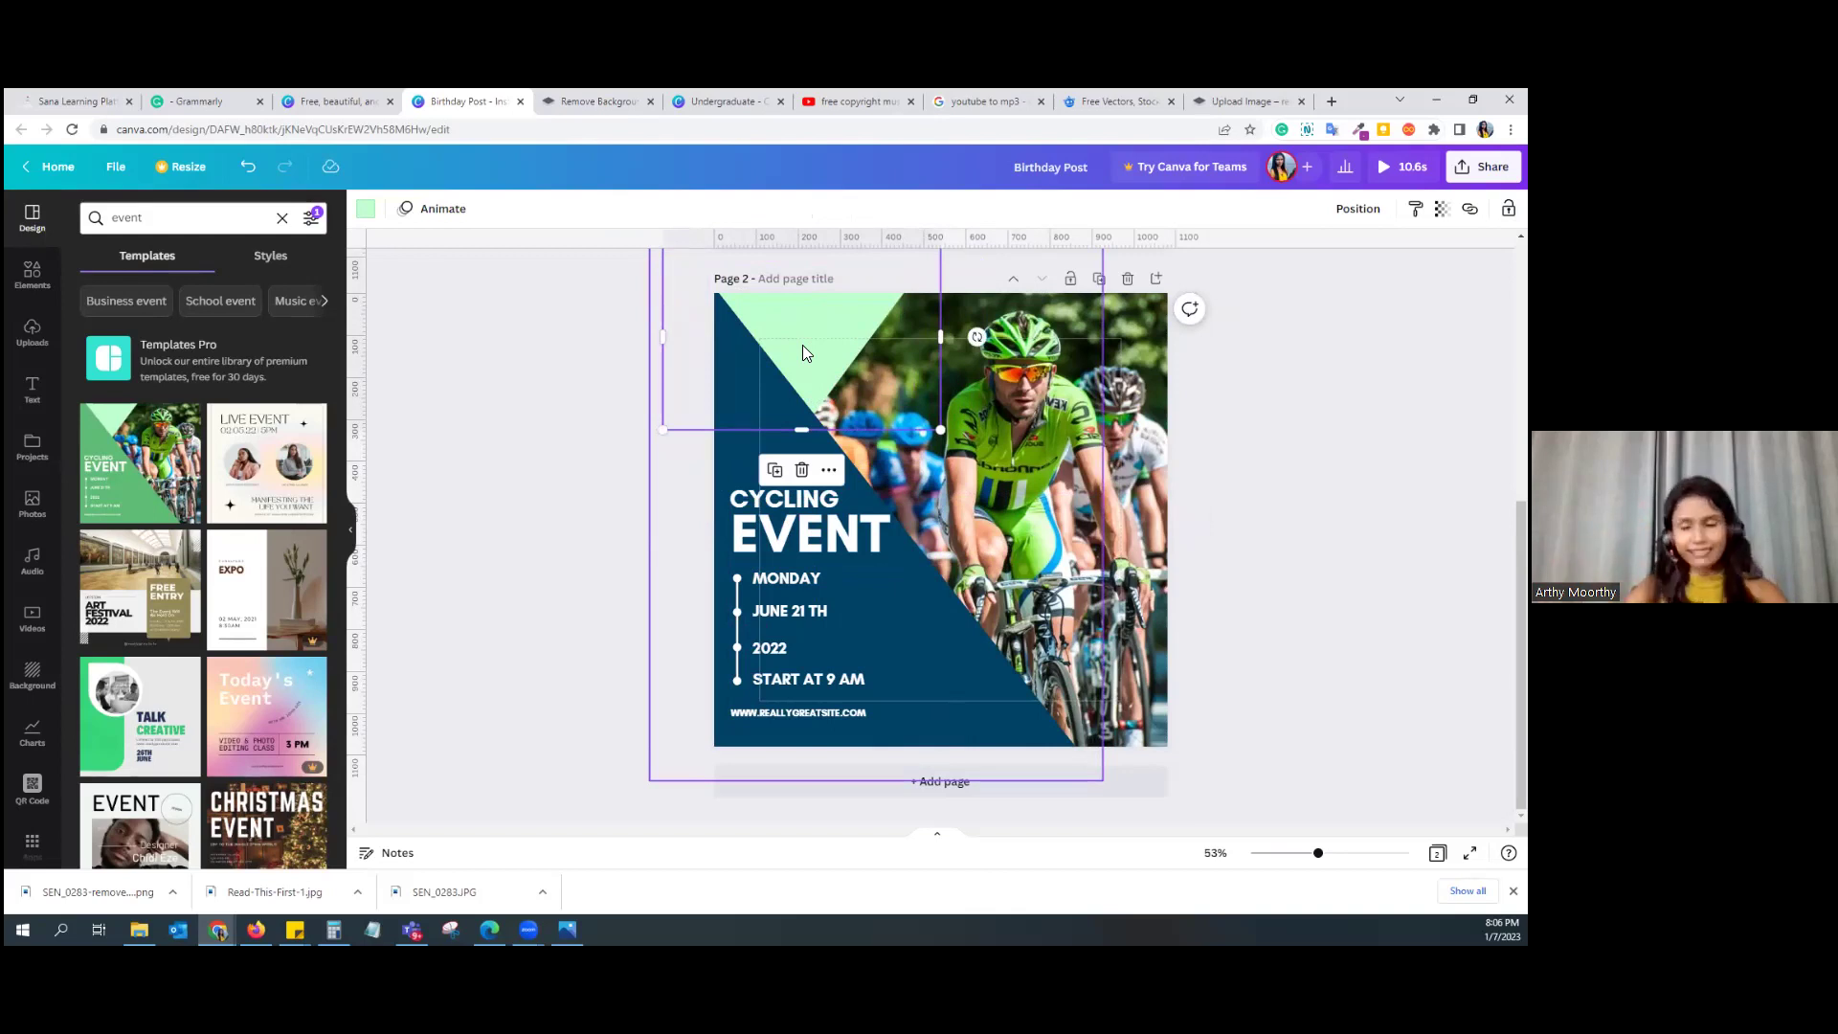
click(511, 682)
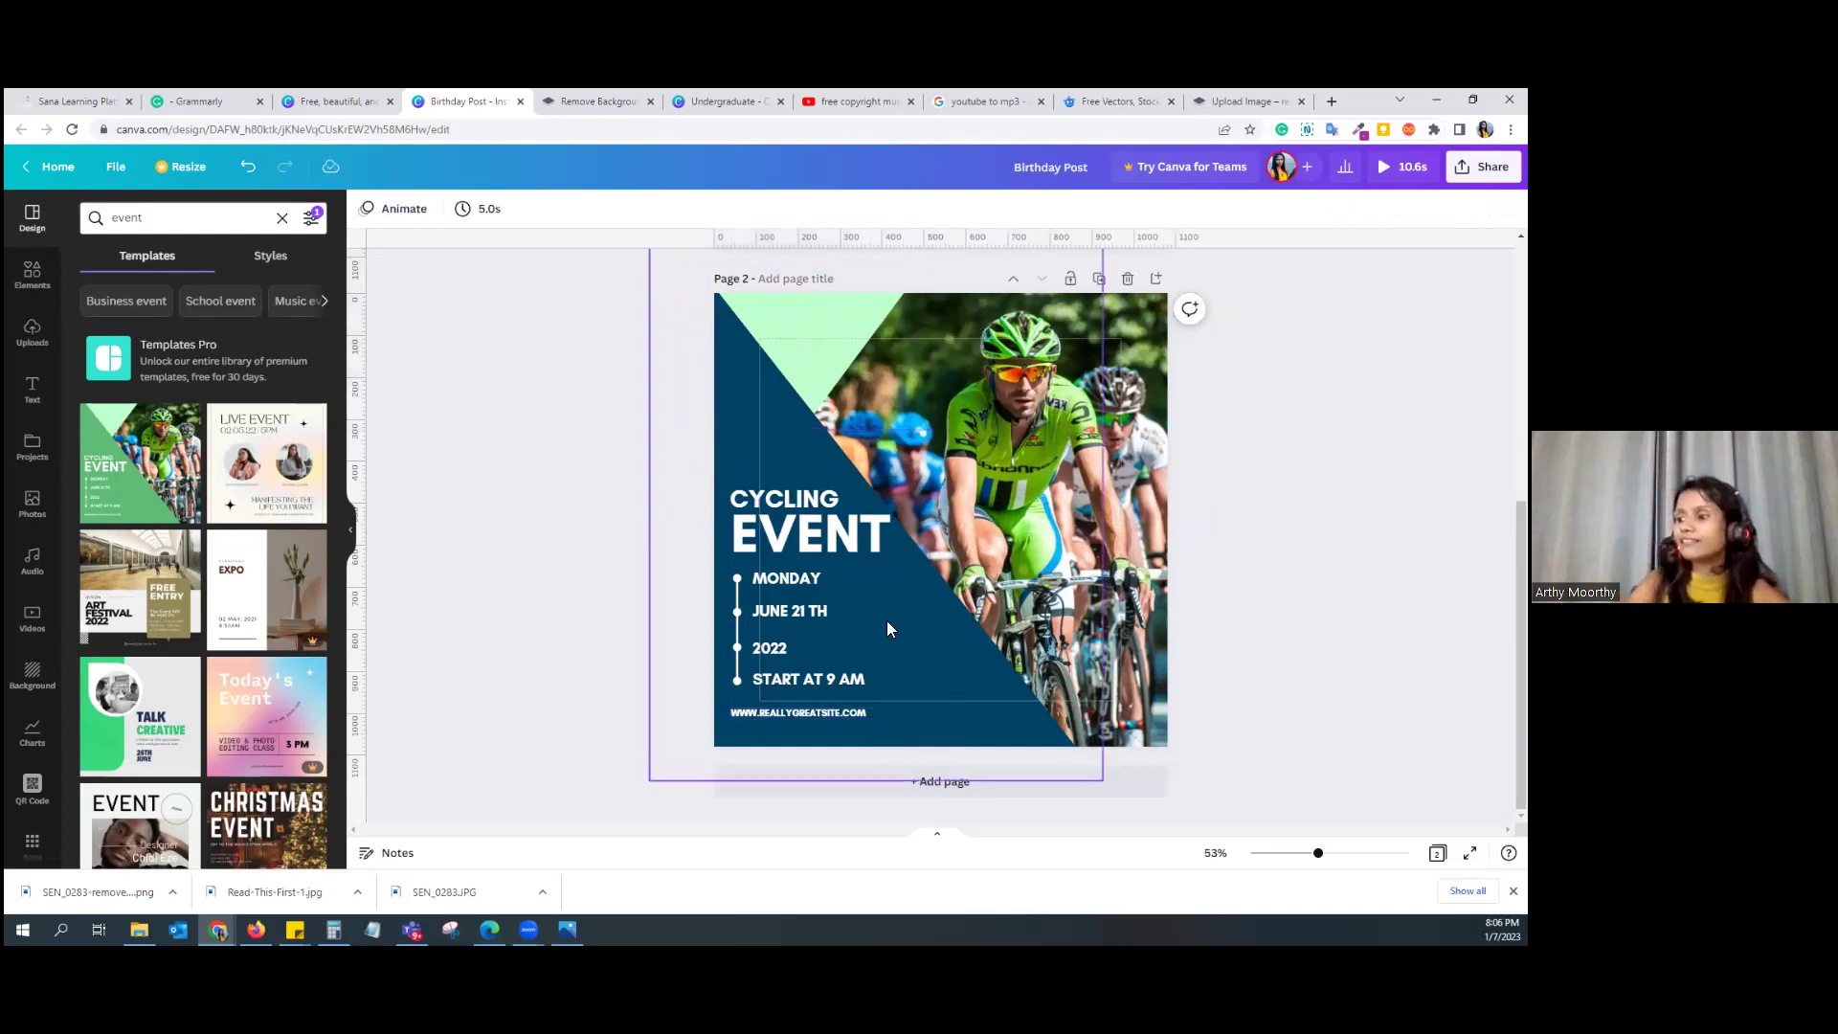
Step: Delete the vertical timeline line and short connector line, then move the website address down-right
click(742, 636)
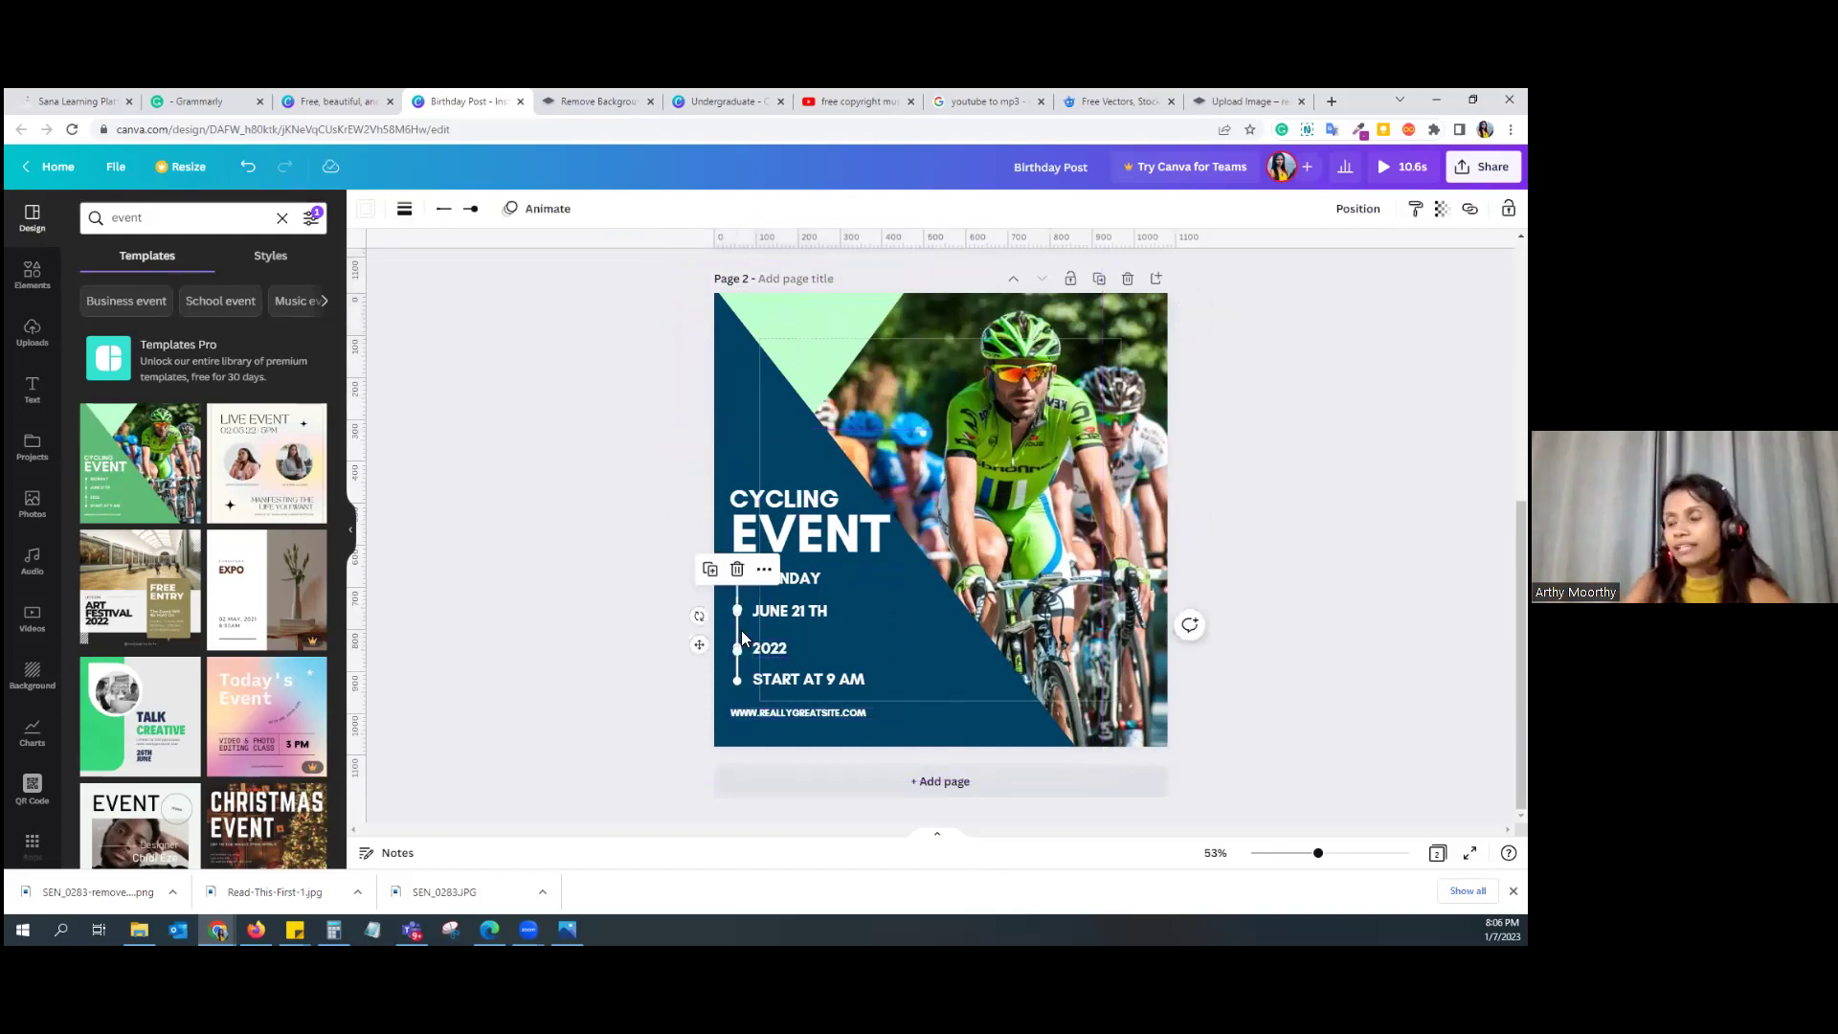
key(Delete)
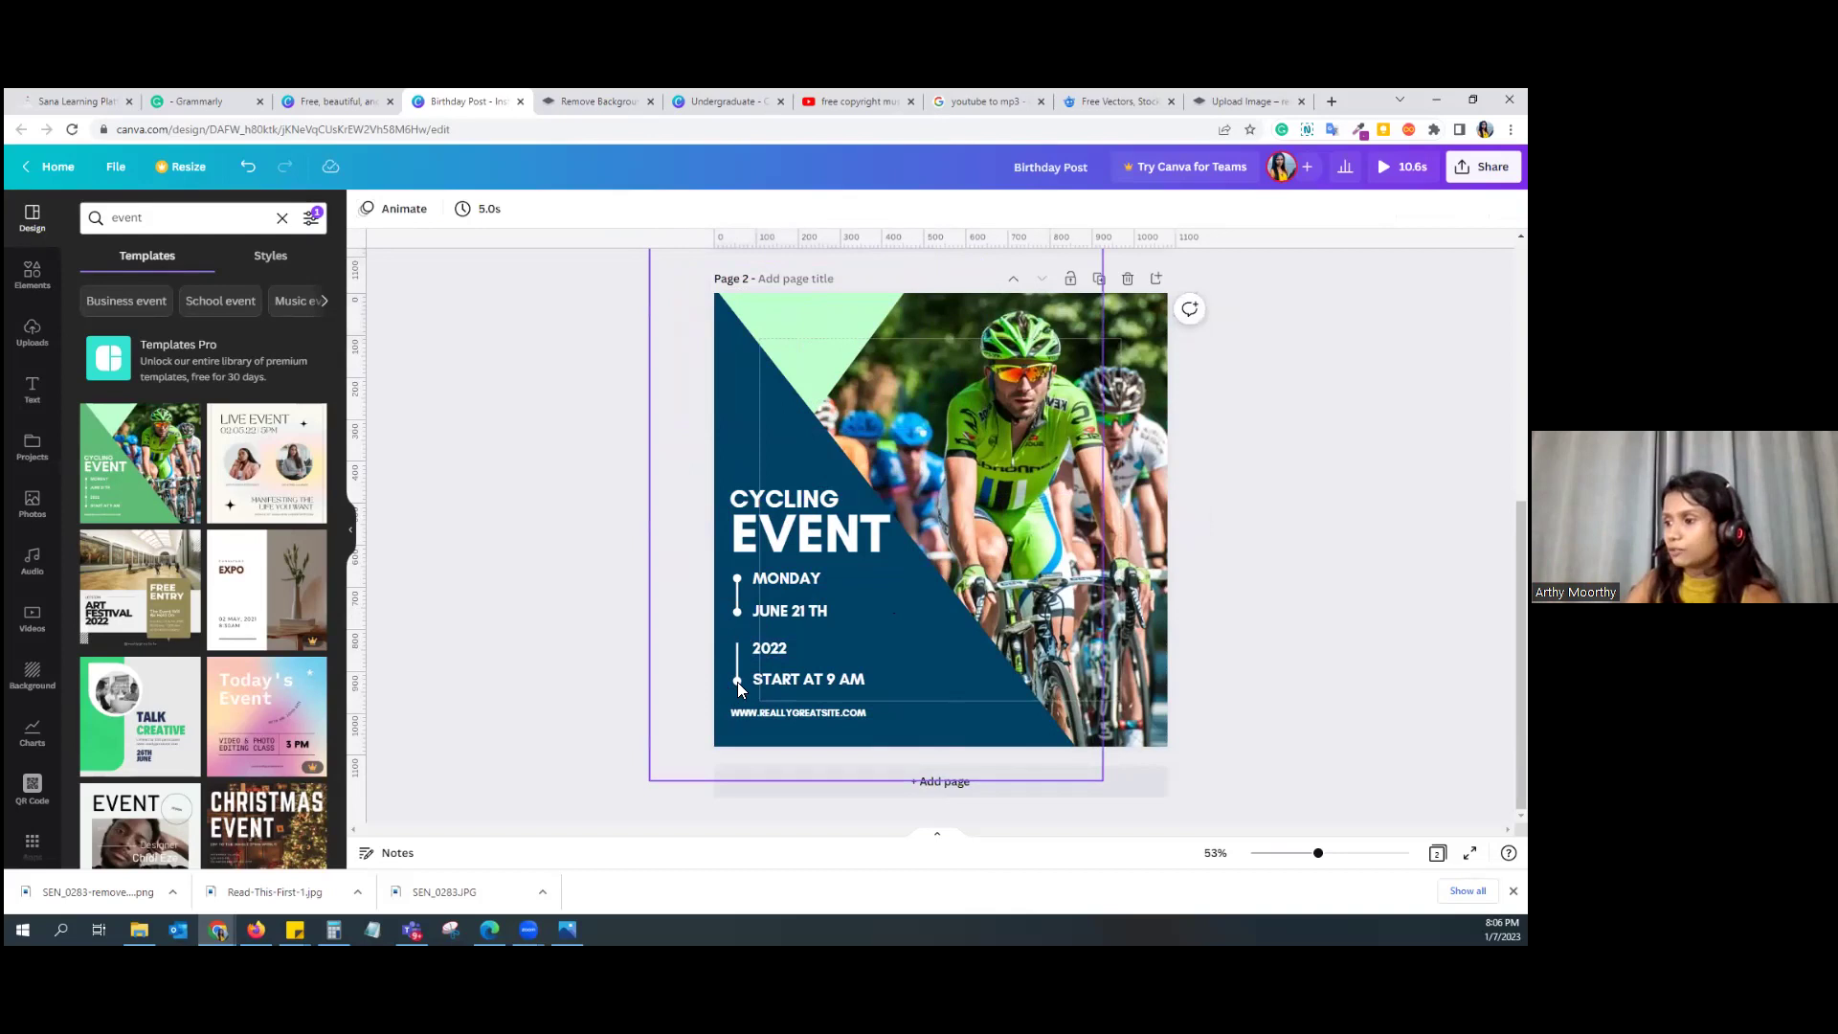
click(736, 611)
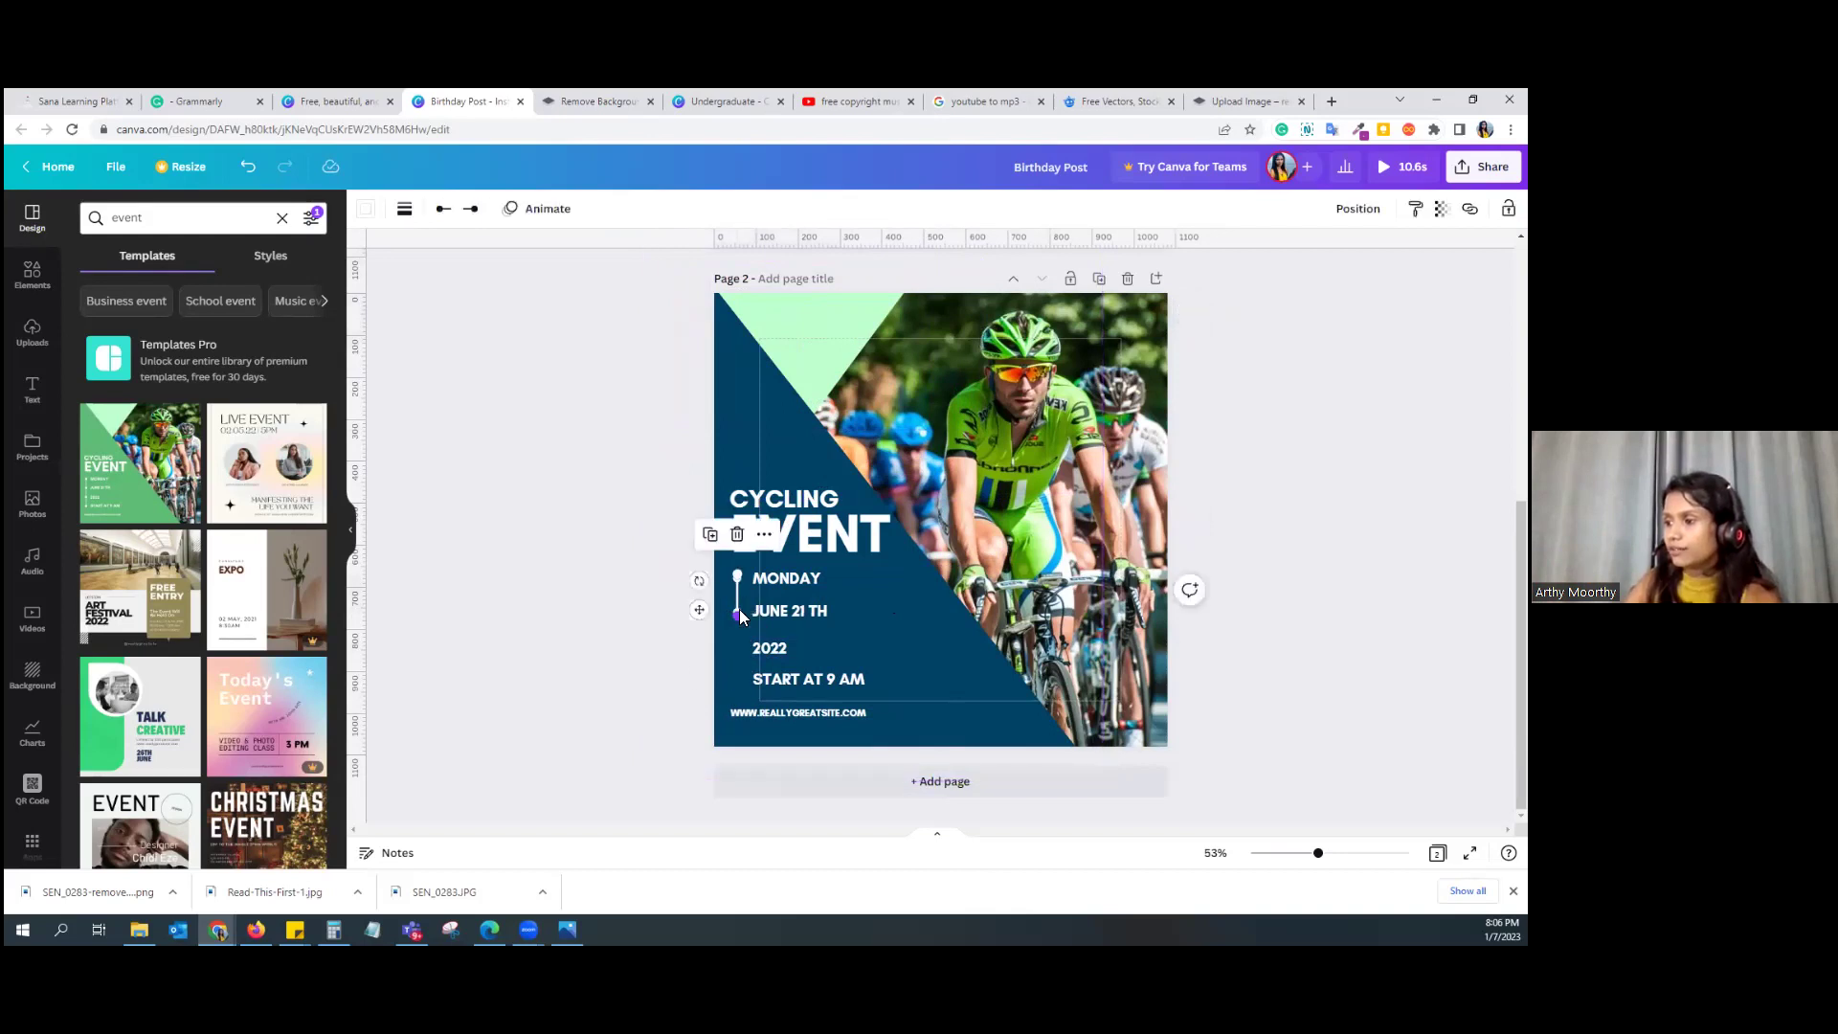
key(Delete)
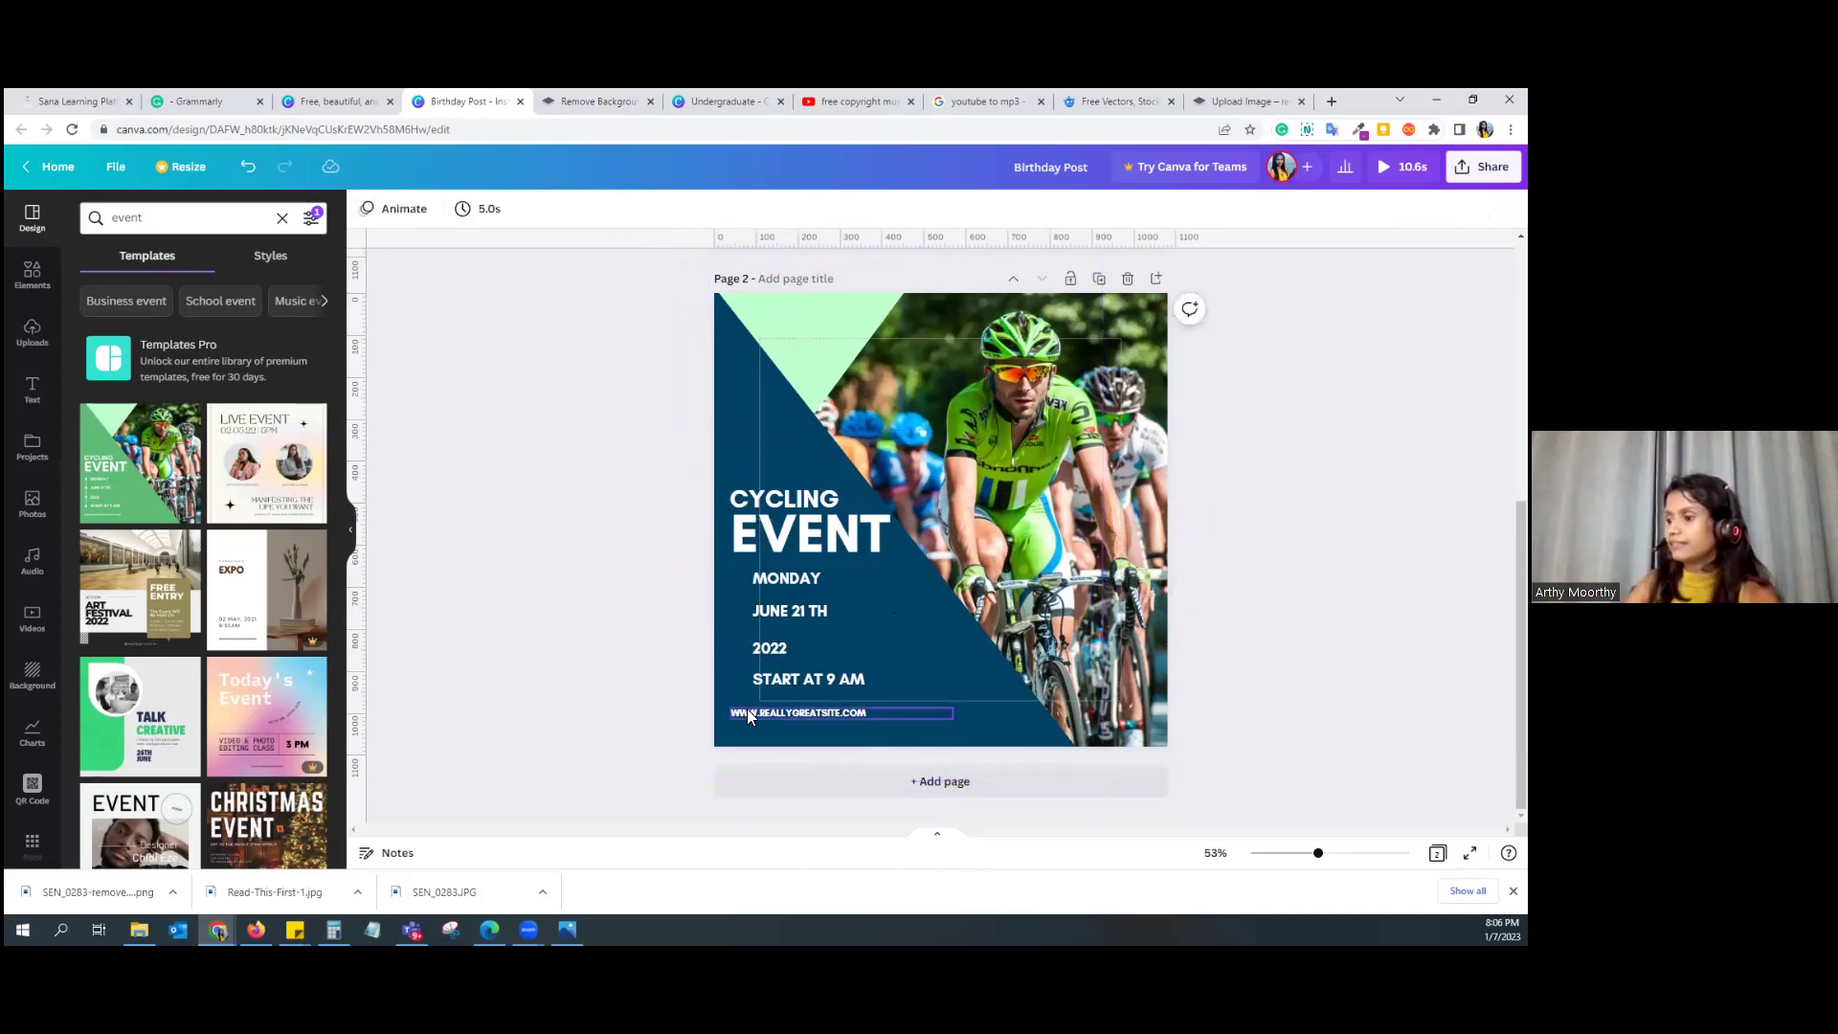
click(753, 711)
mouse_move(754, 711)
mouse_down()
mouse_move(788, 716)
mouse_move(767, 719)
mouse_up()
click(643, 605)
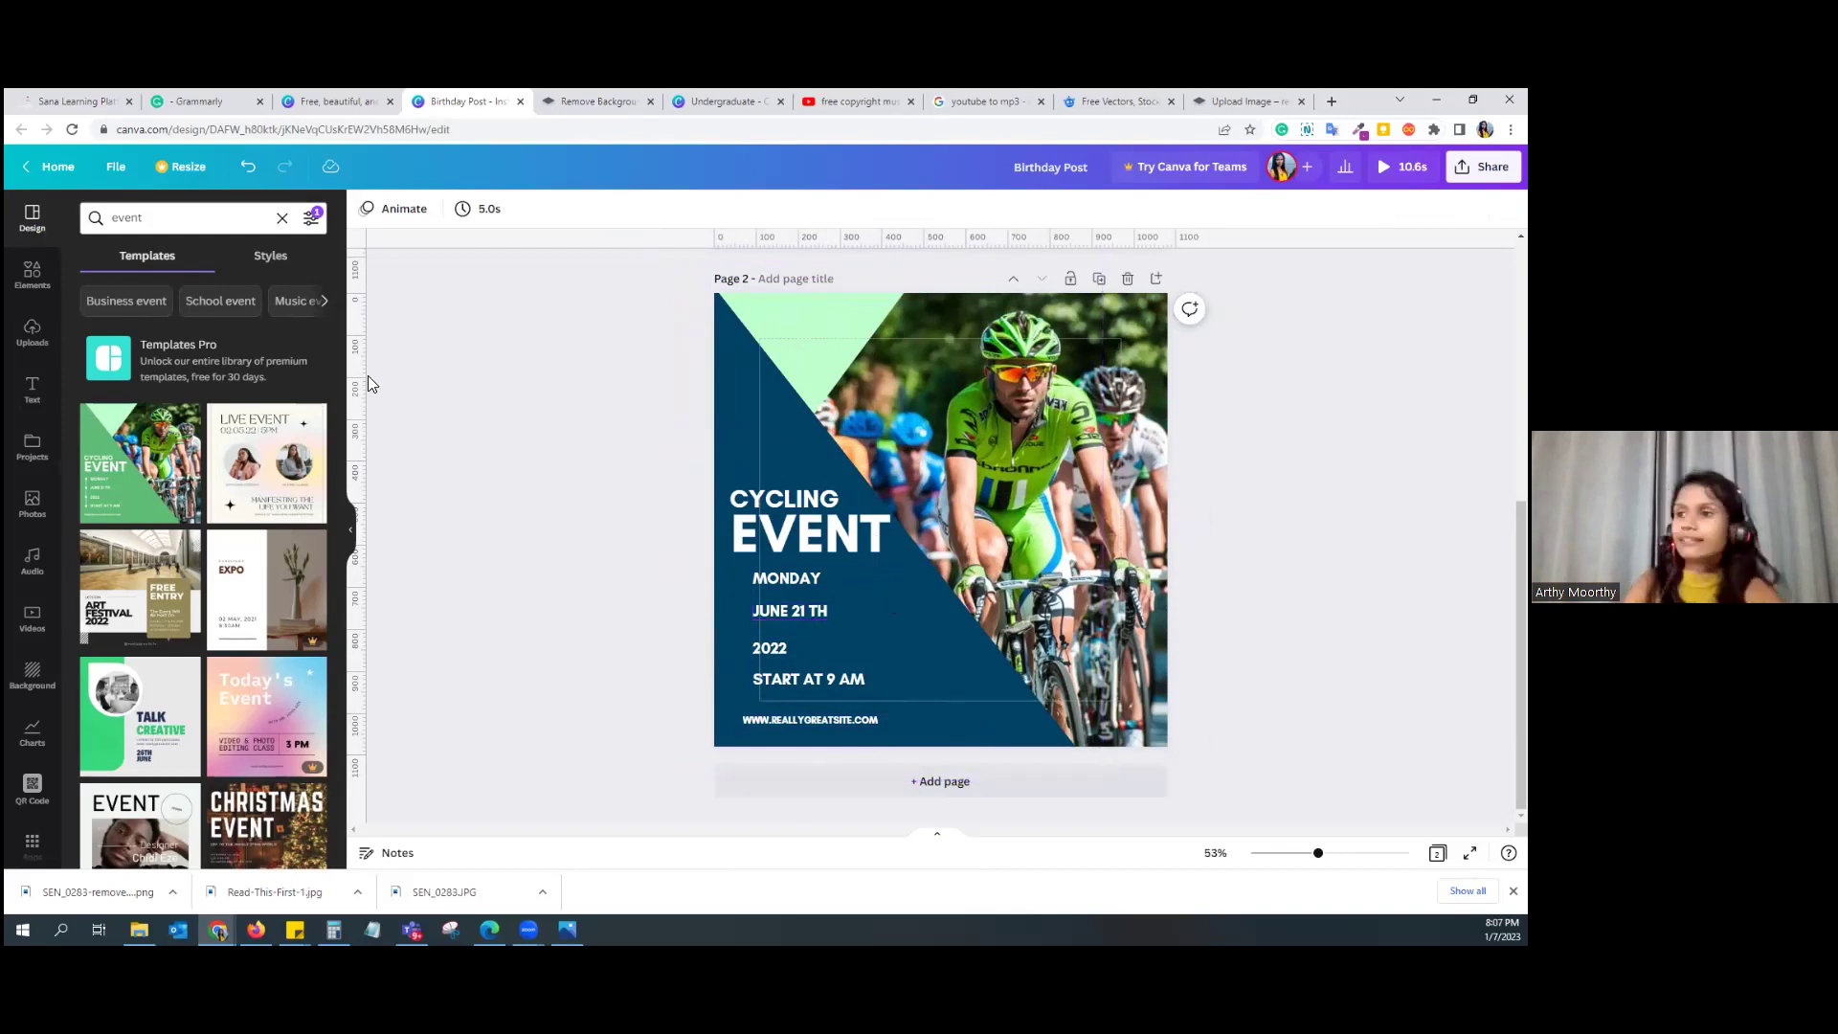
click(36, 278)
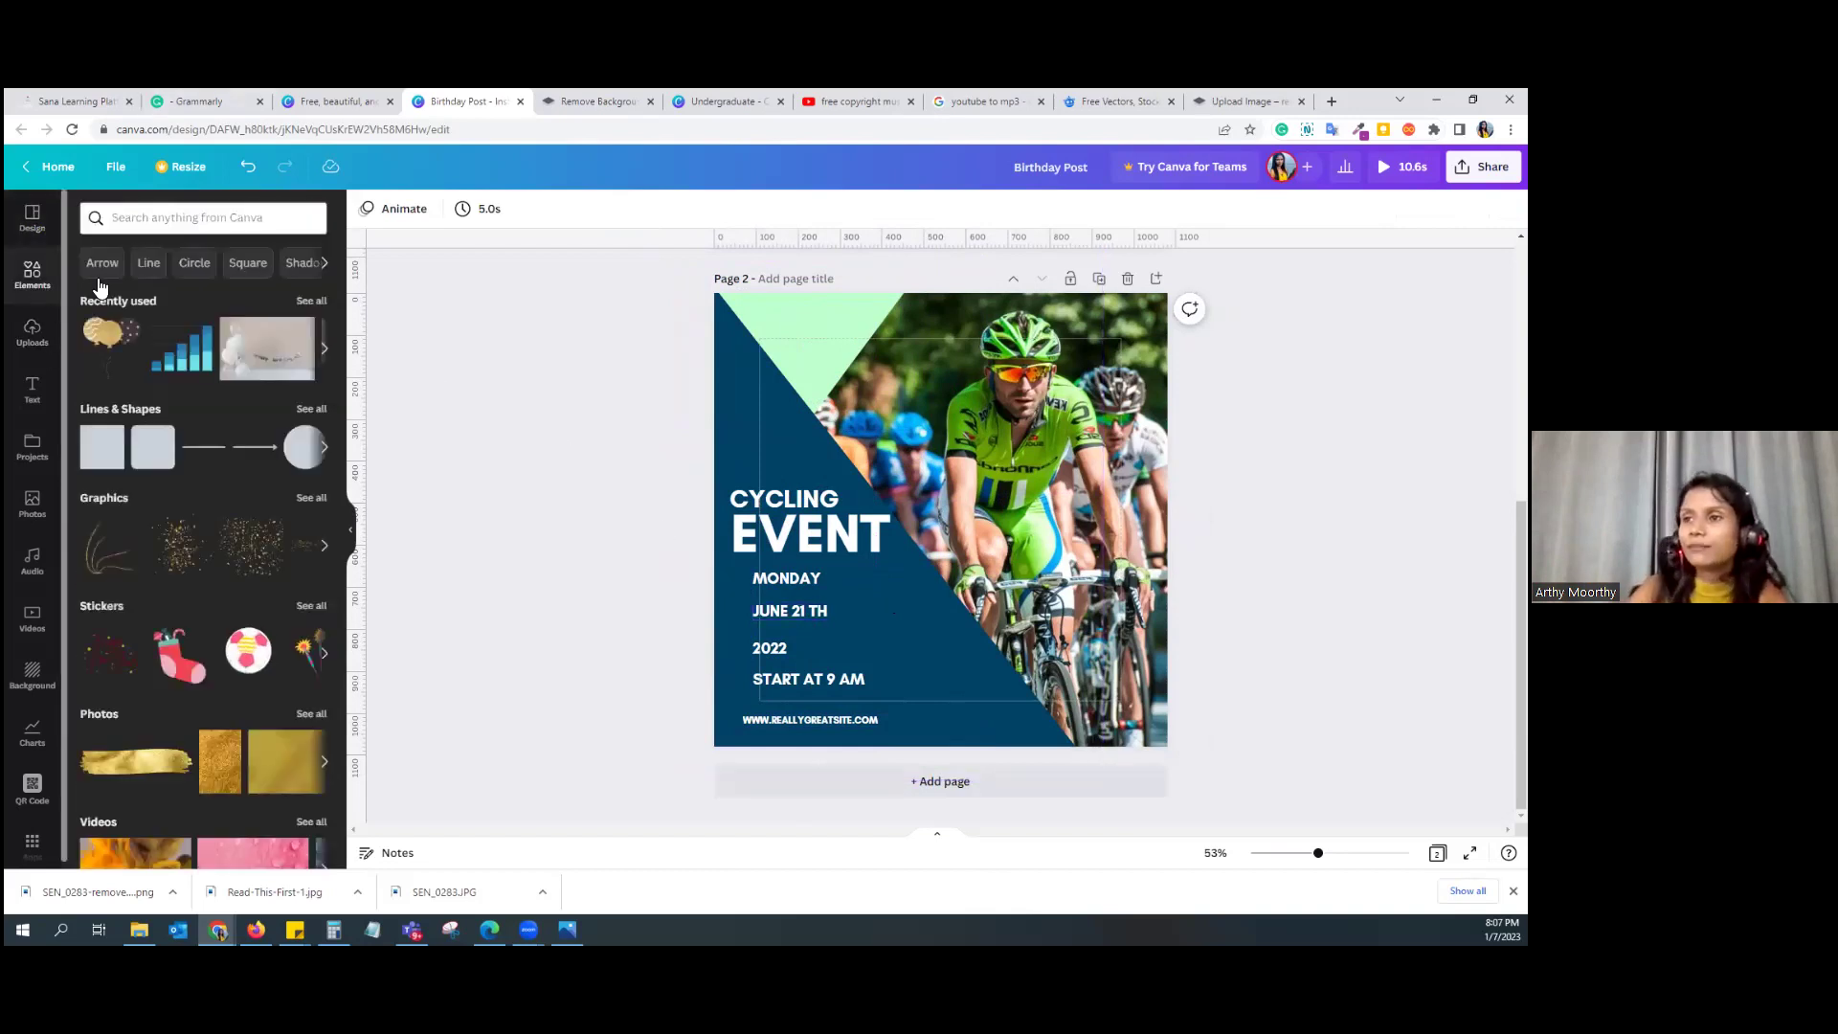
Step: Search elements for 'calendar', add the second calendar graphic, shrink it to an icon and make it white
click(155, 217)
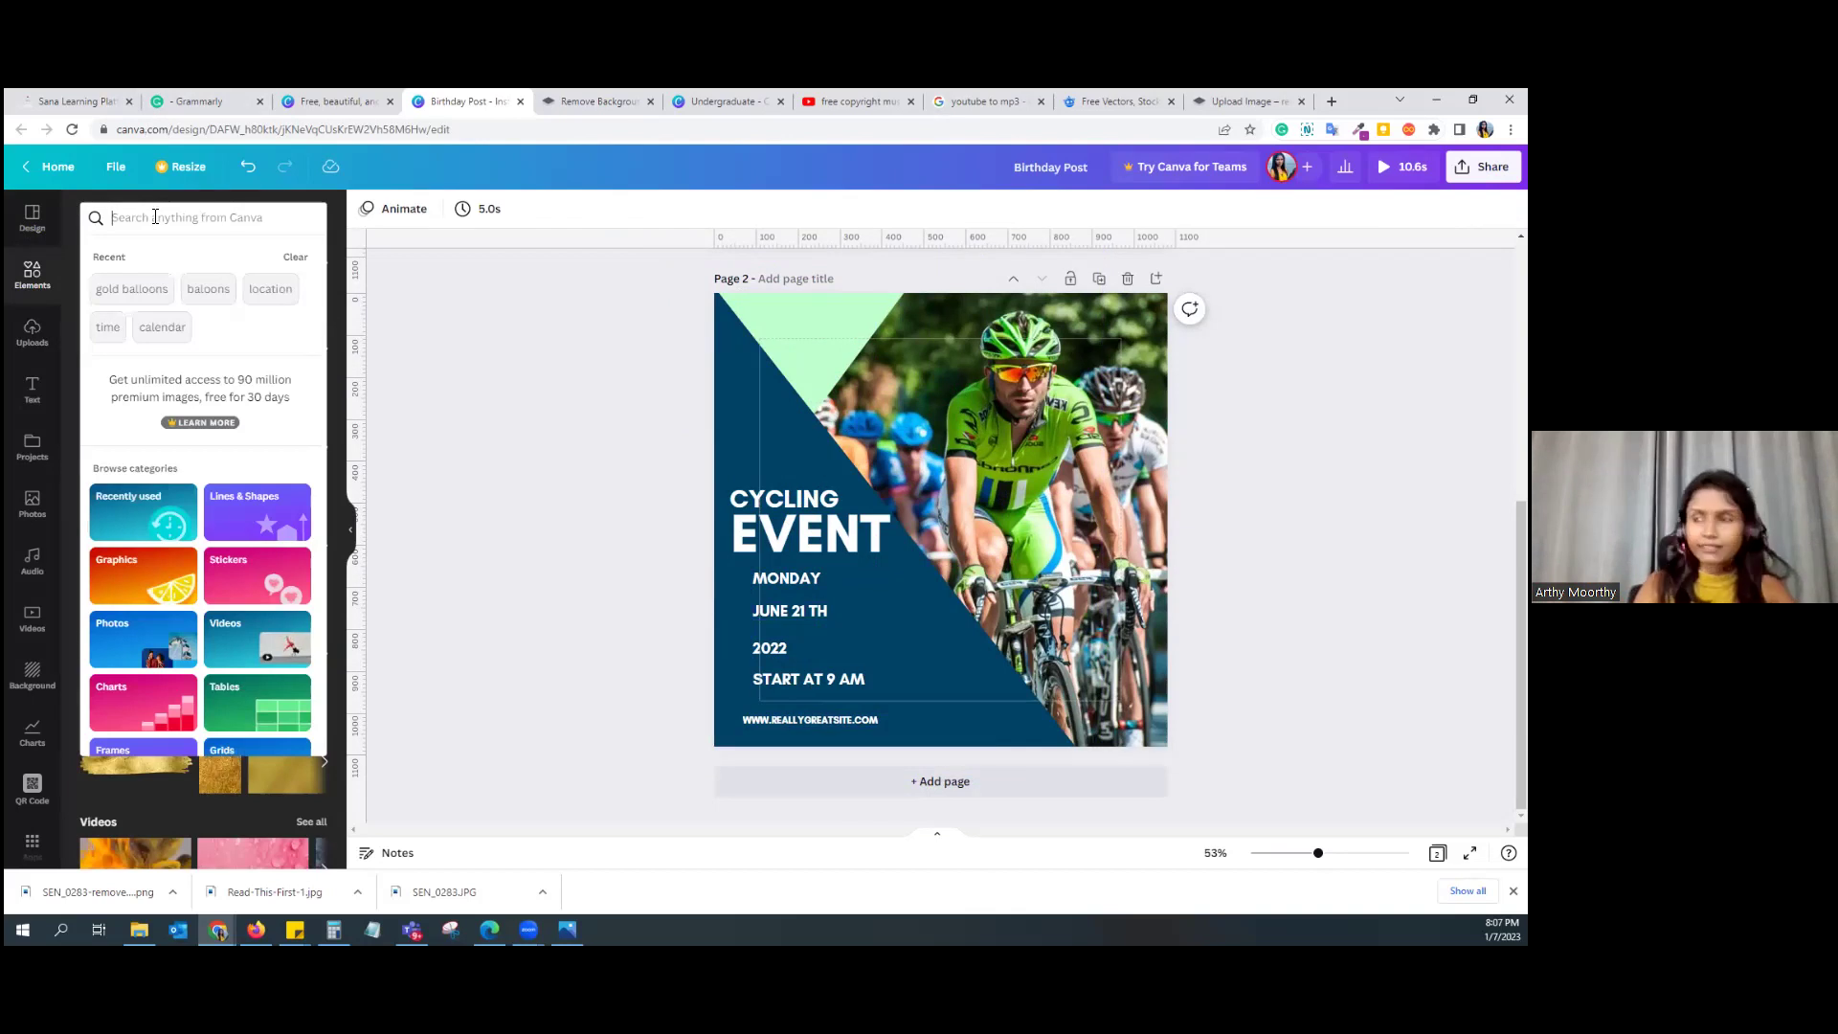
text(c)
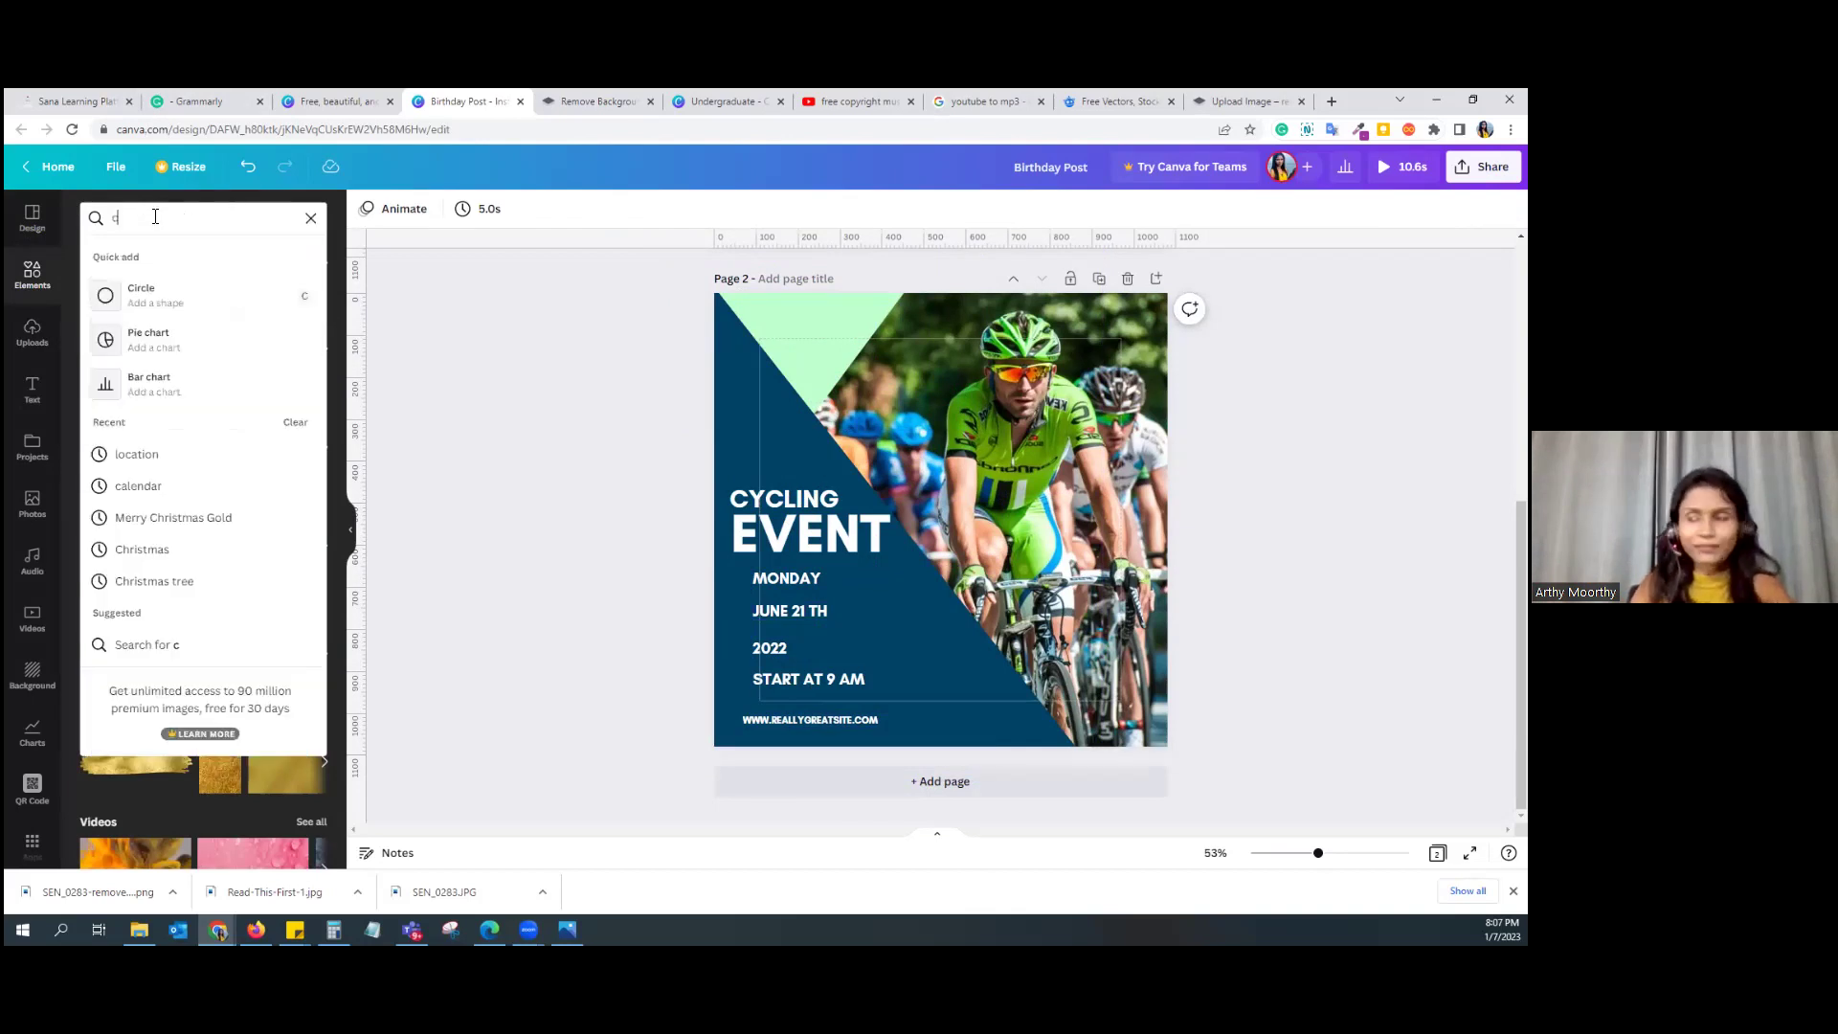
text(alendar)
key(Return)
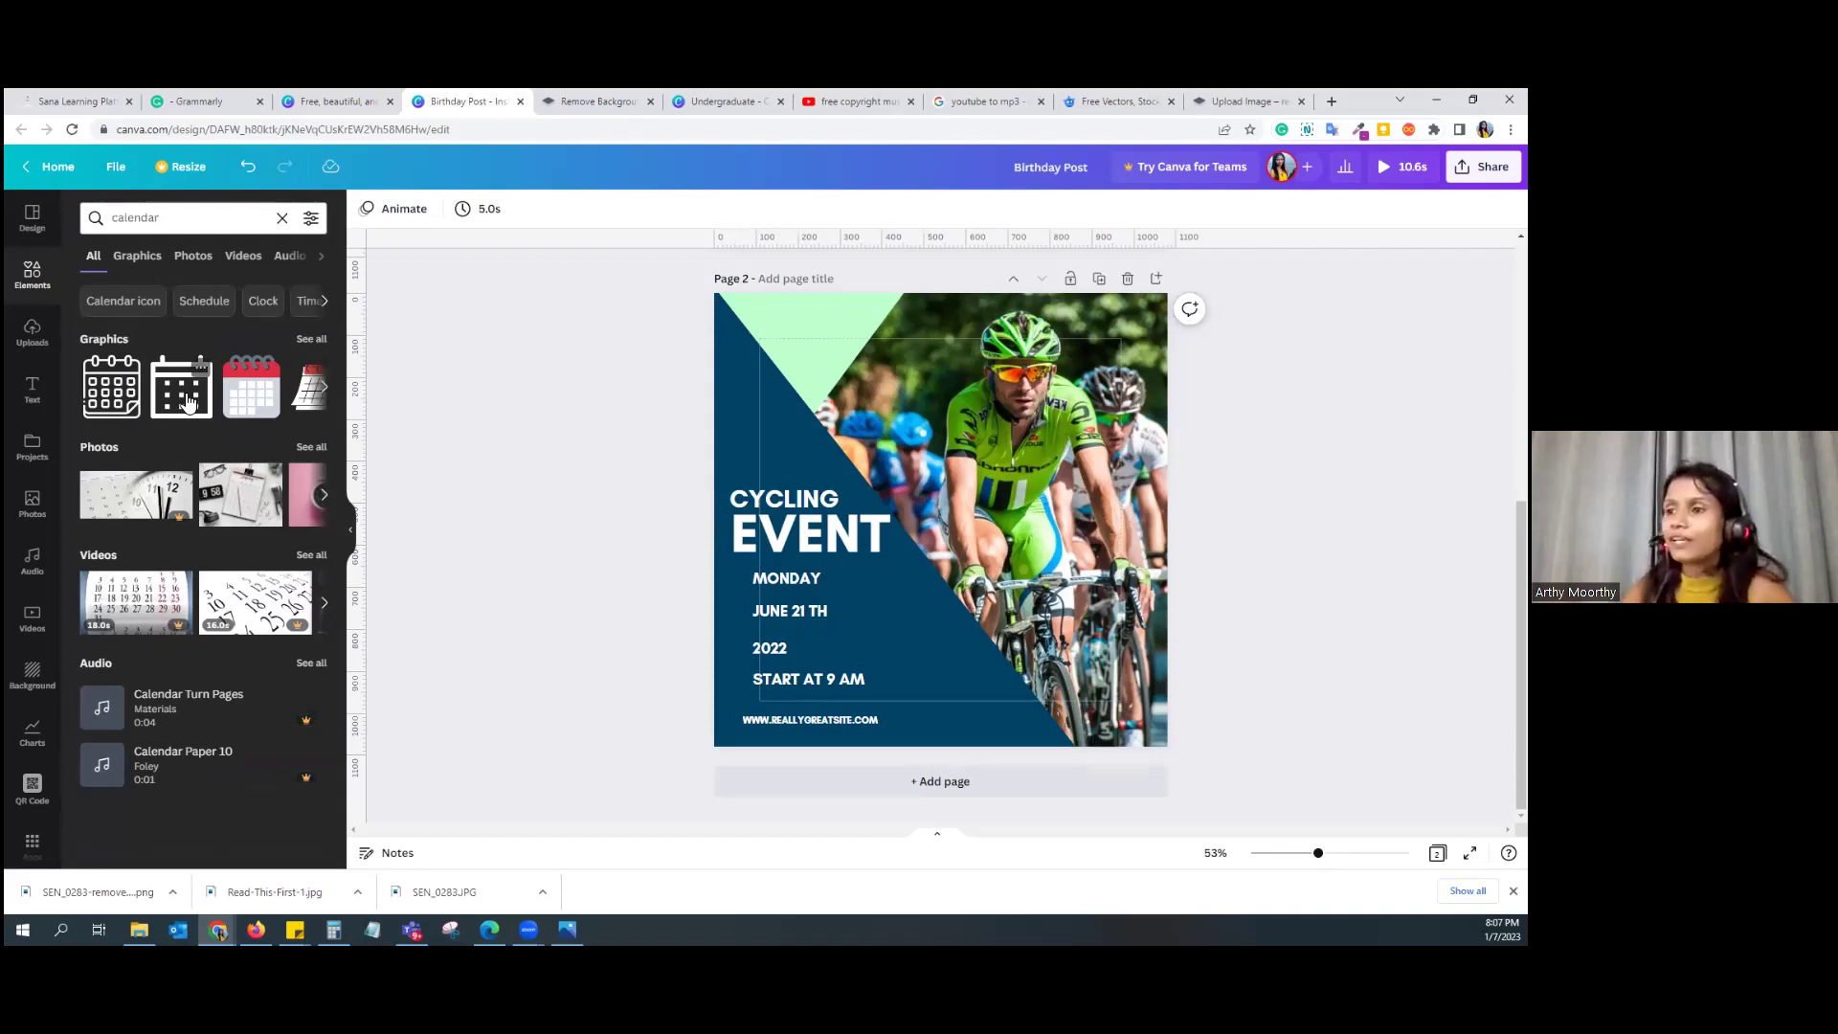
click(188, 403)
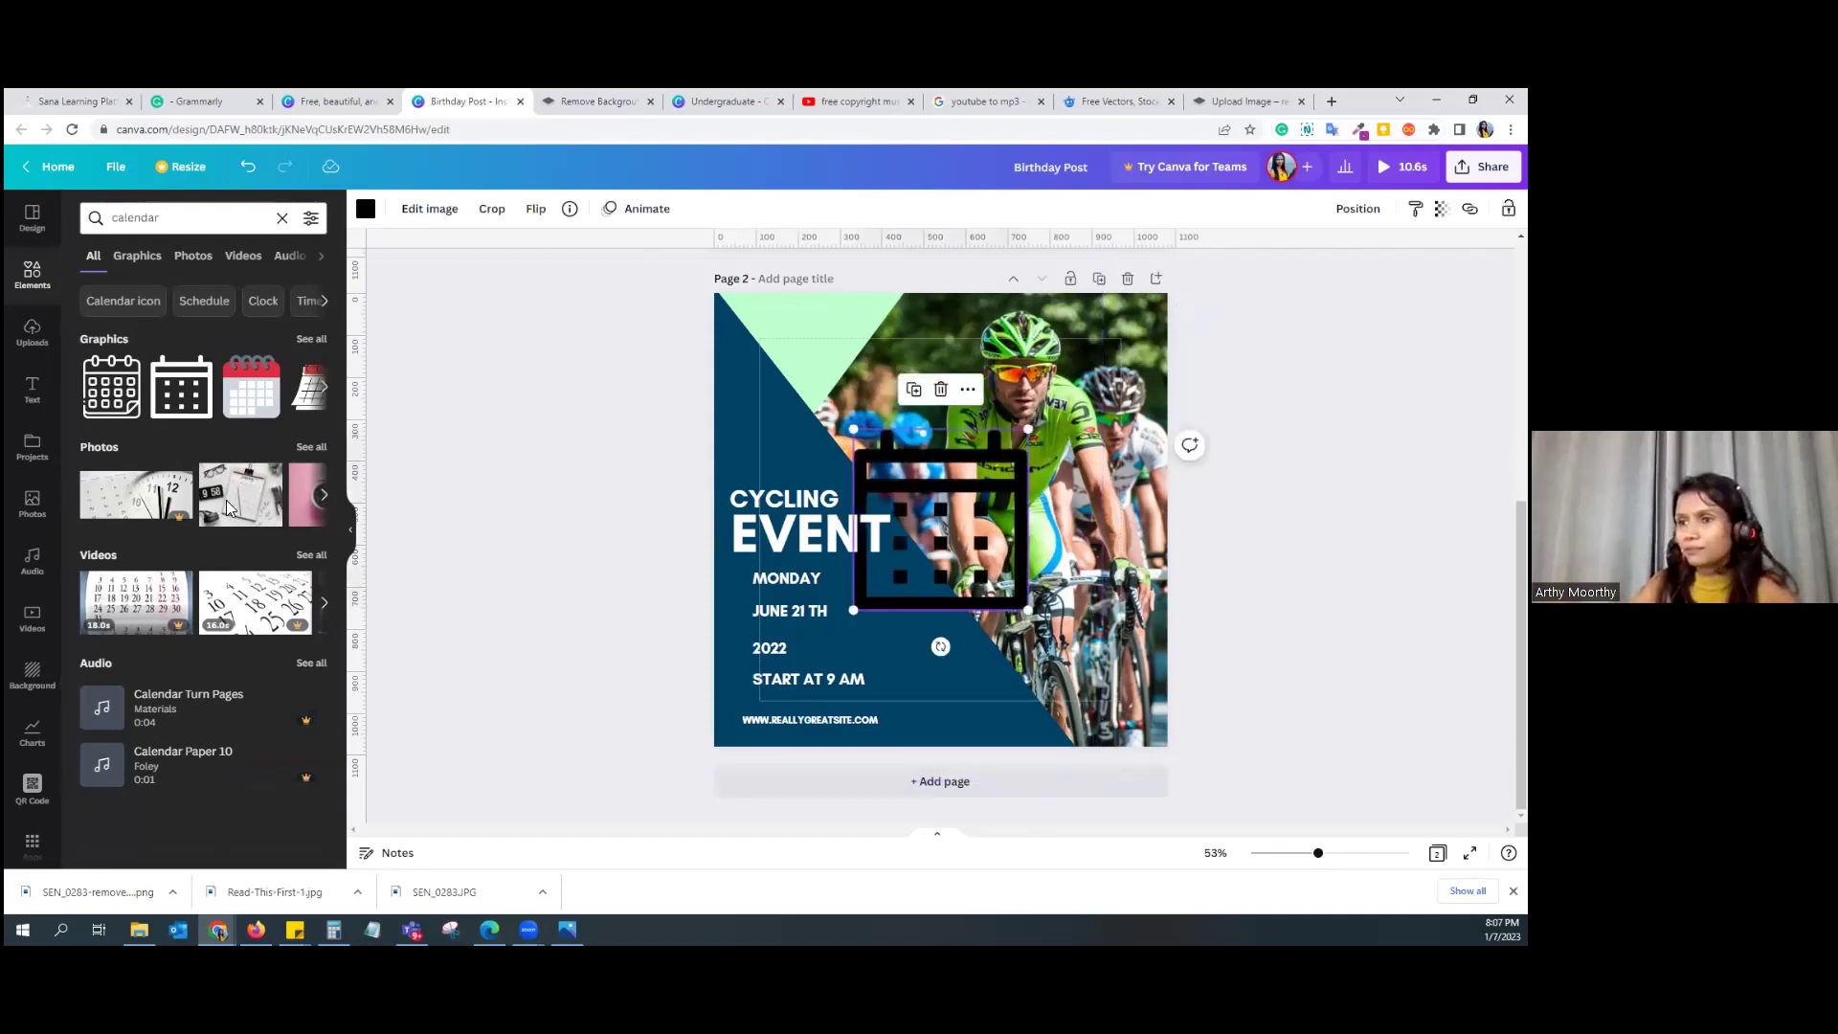
drag(851, 427, 886, 625)
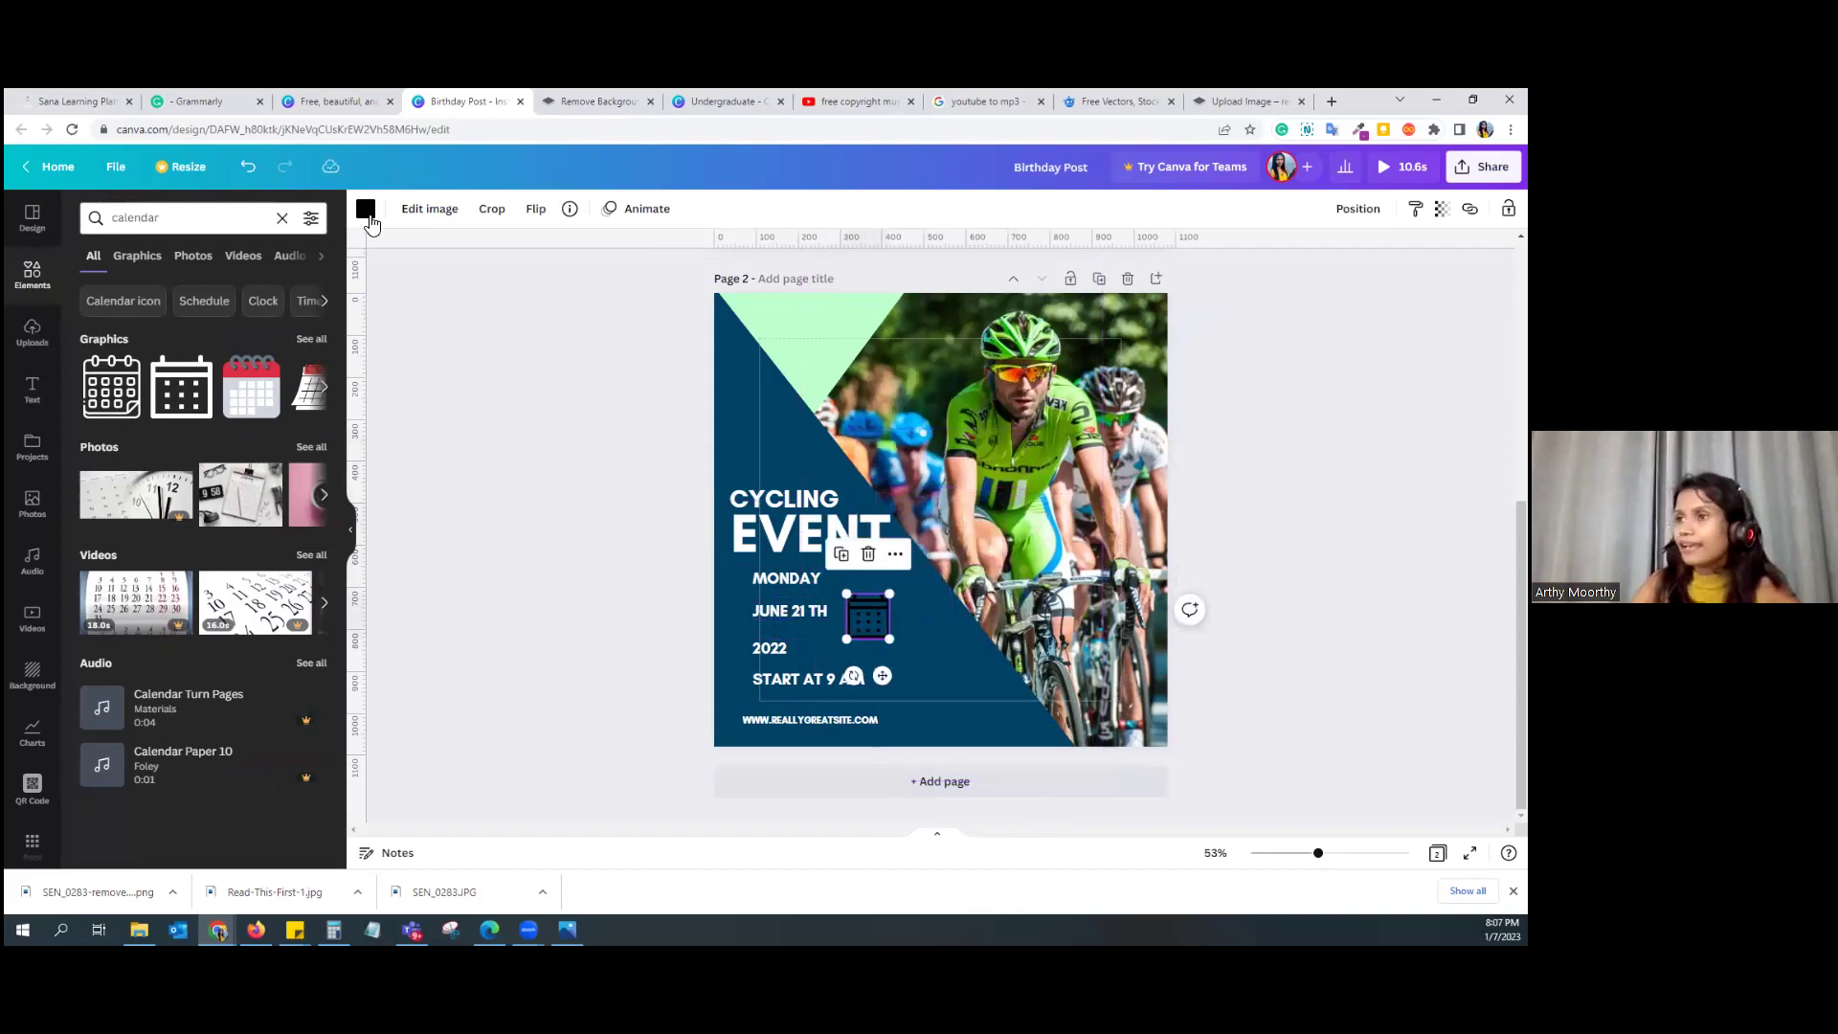
click(366, 209)
click(267, 291)
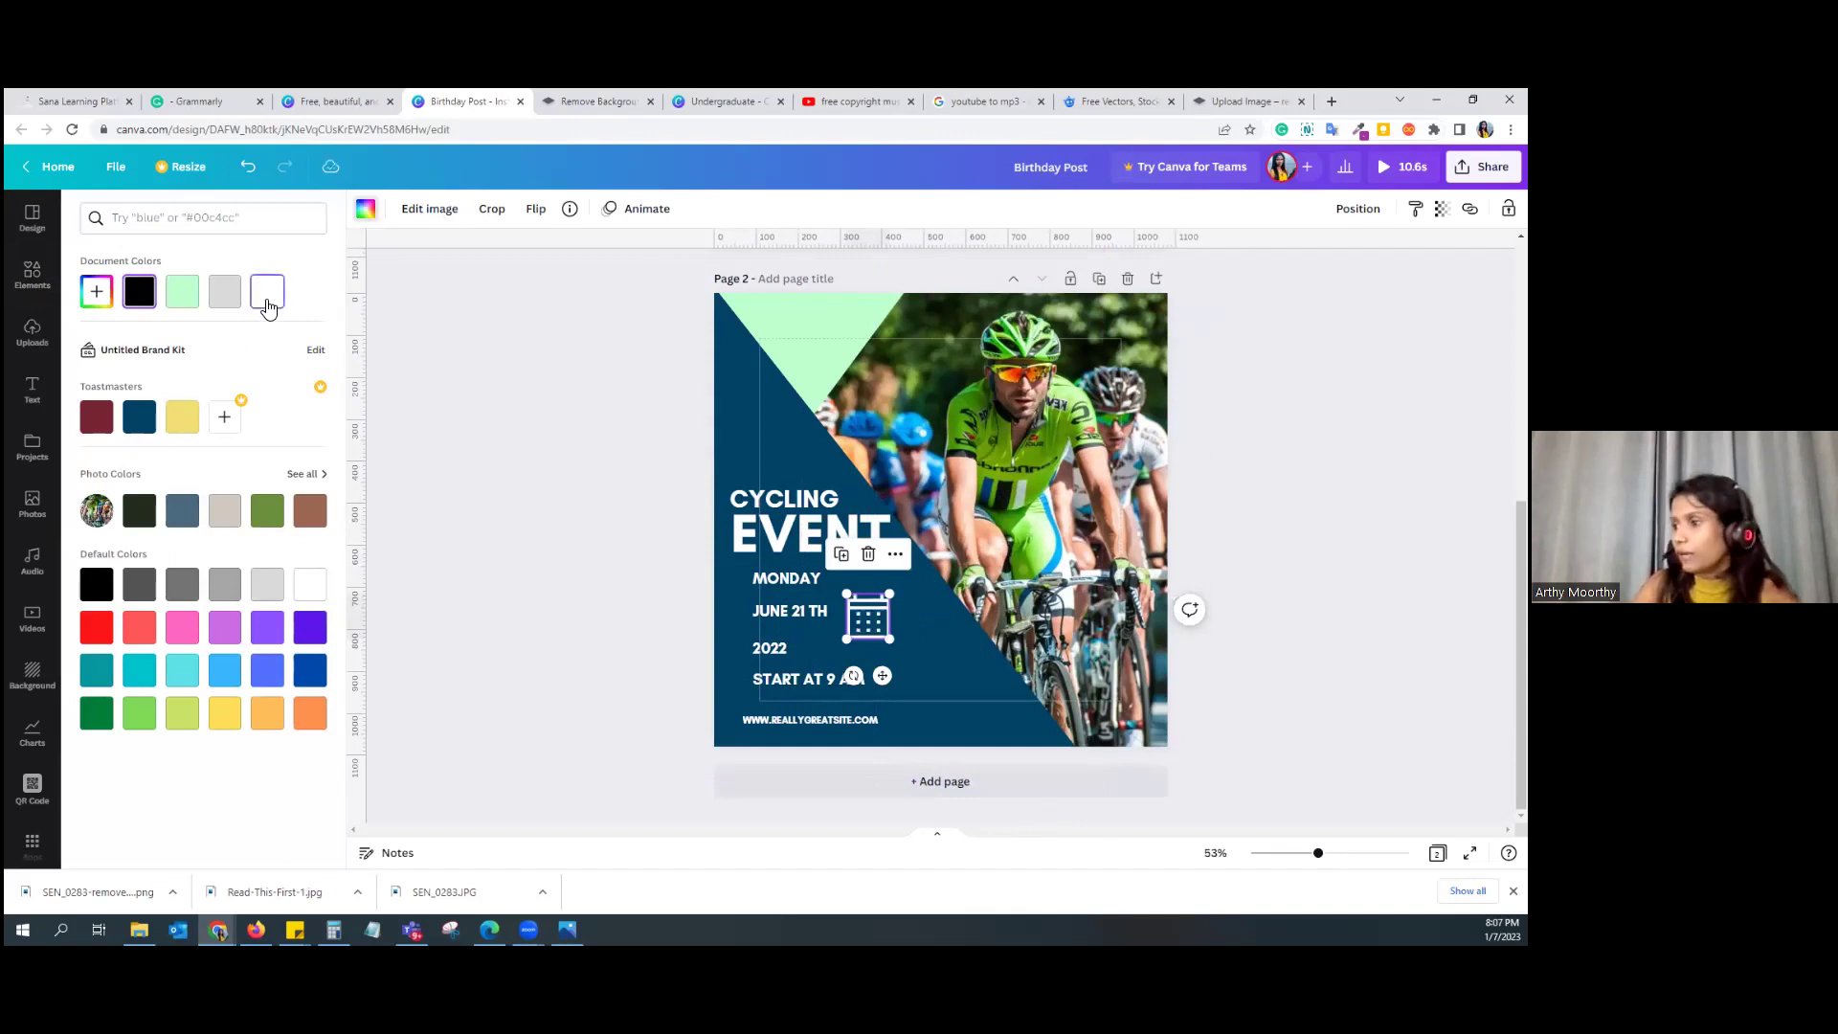
Step: Place the calendar icon beside MONDAY, shift the date lines right, and add a guide at the title's left edge
drag(867, 620, 756, 655)
drag(794, 586, 859, 678)
click(782, 652)
click(752, 605)
drag(755, 606, 759, 593)
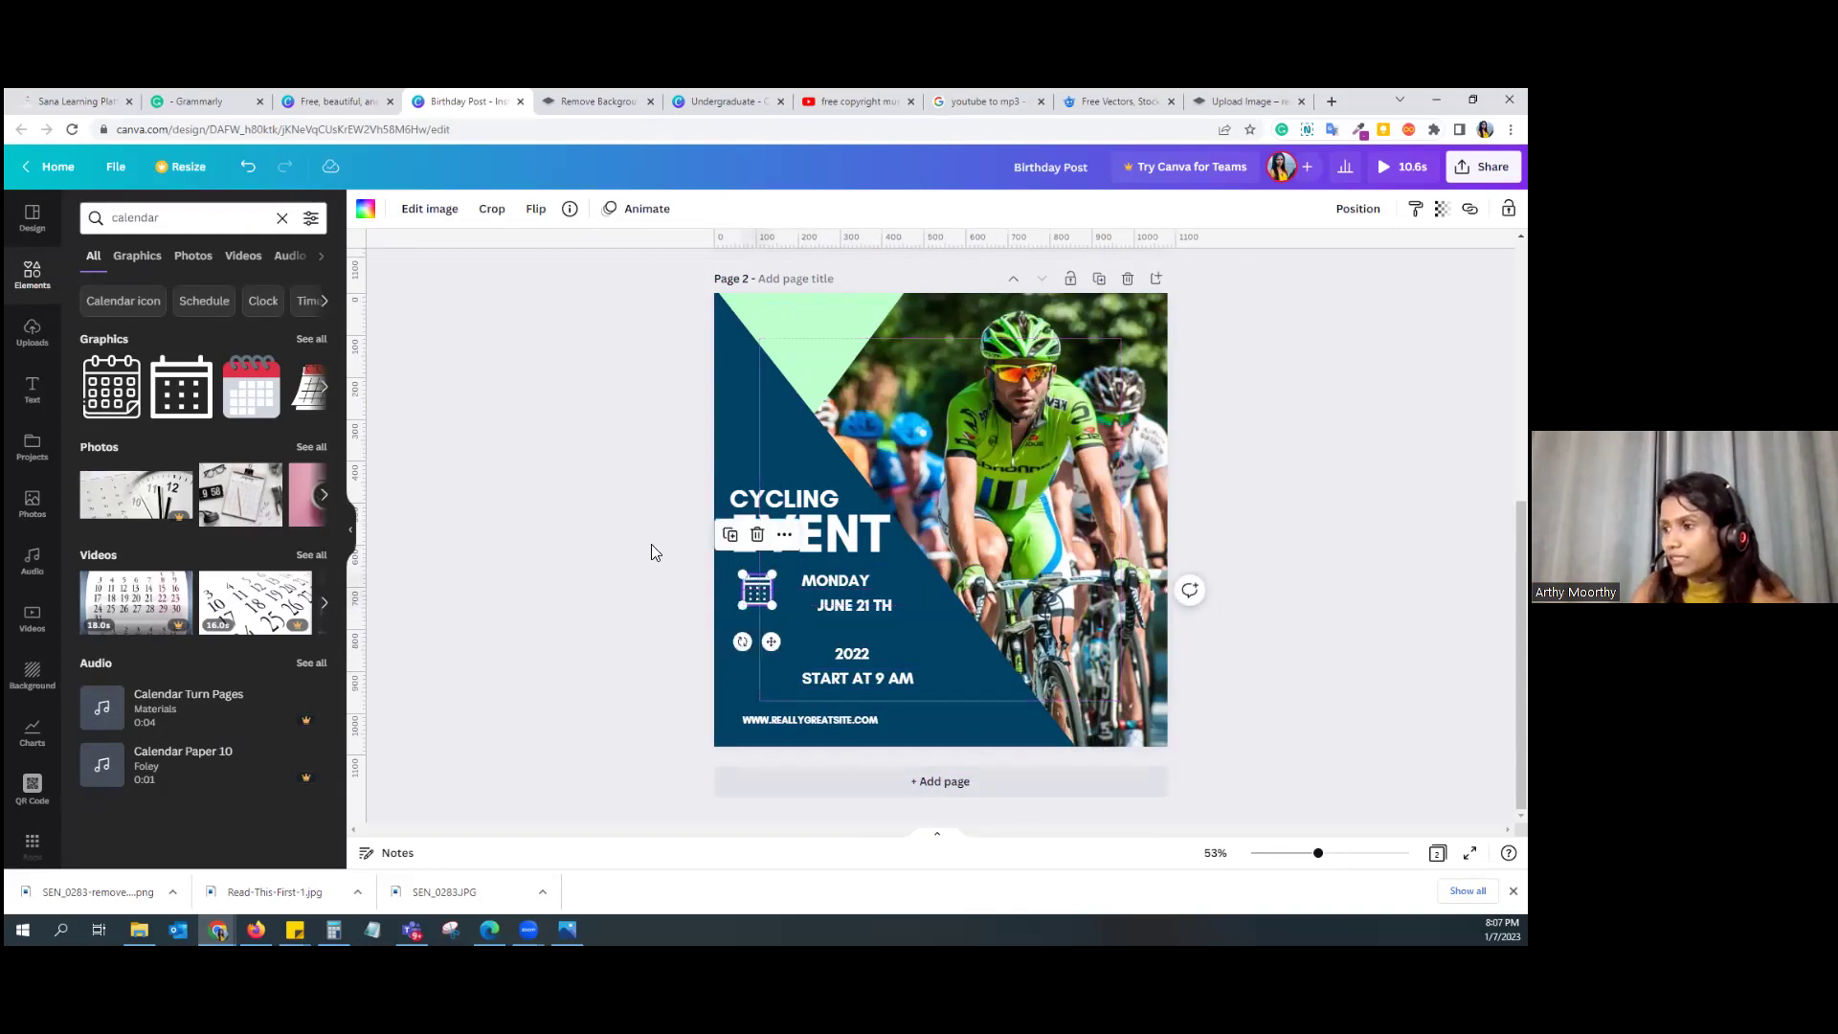
click(869, 532)
drag(364, 536, 728, 568)
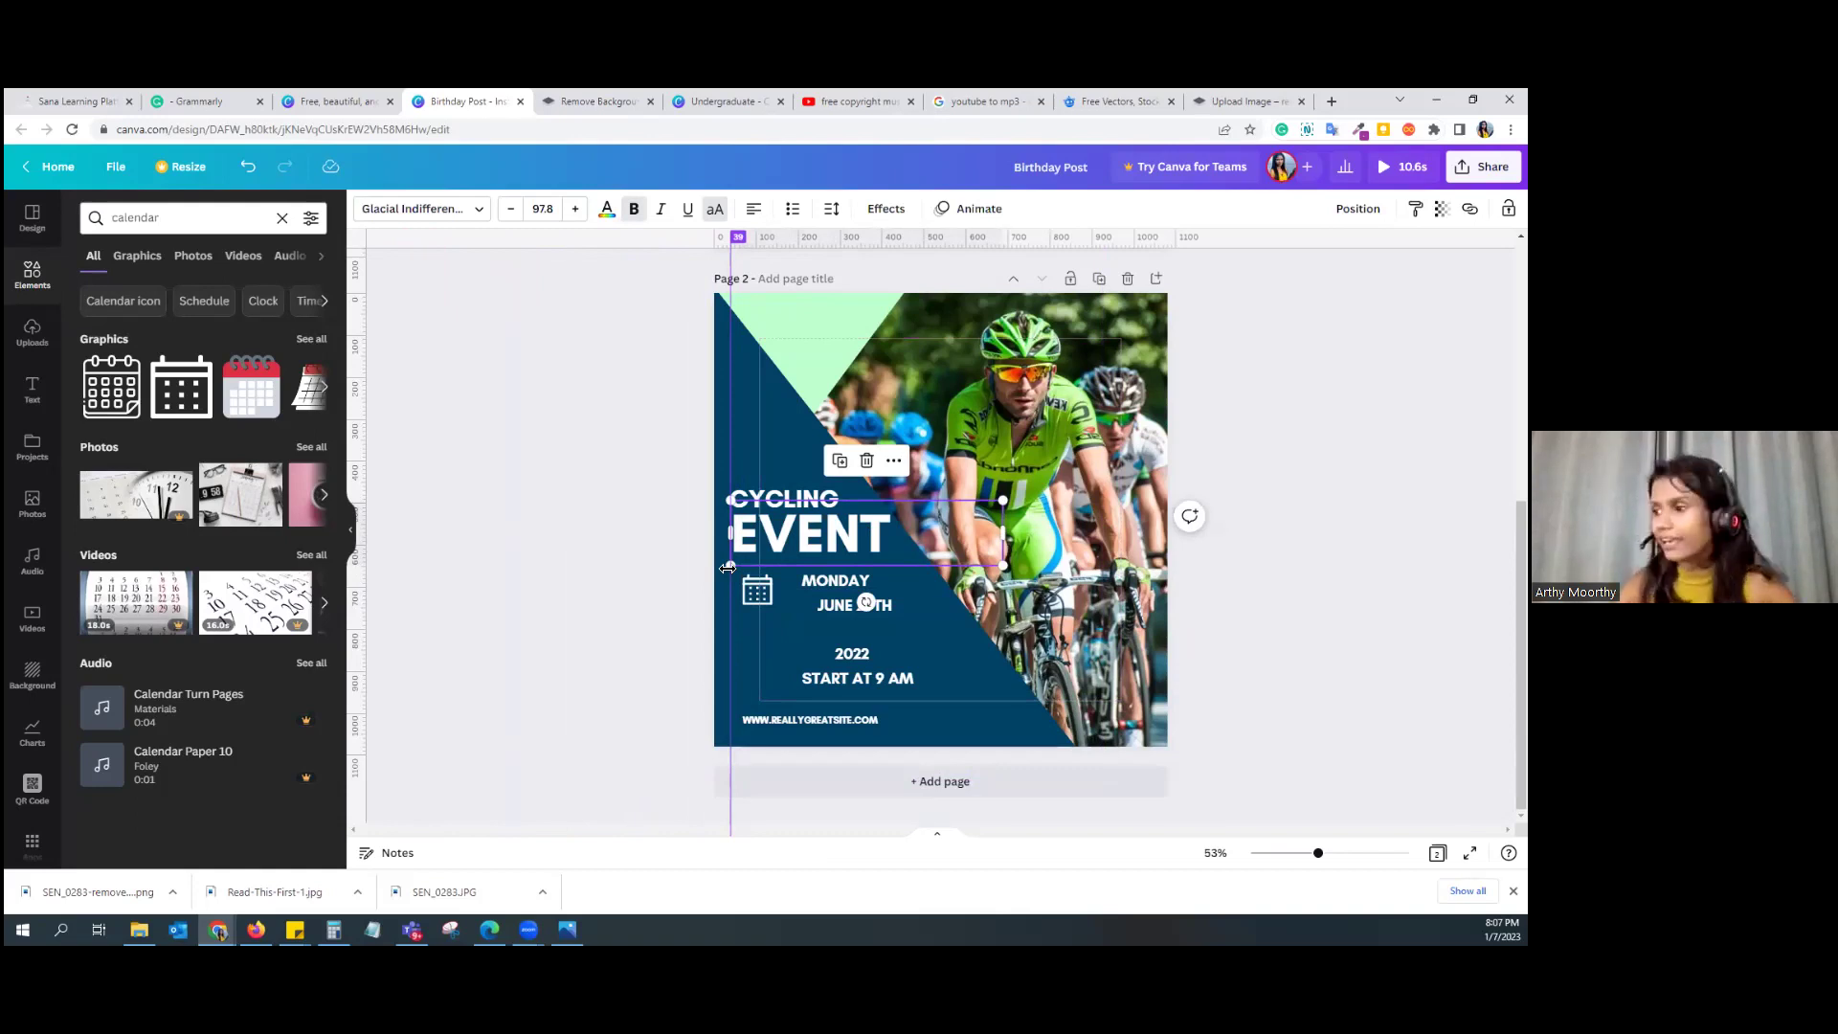
Step: Align the calendar icon to the guide and nudge the CYCLING text slightly up
click(664, 584)
click(783, 540)
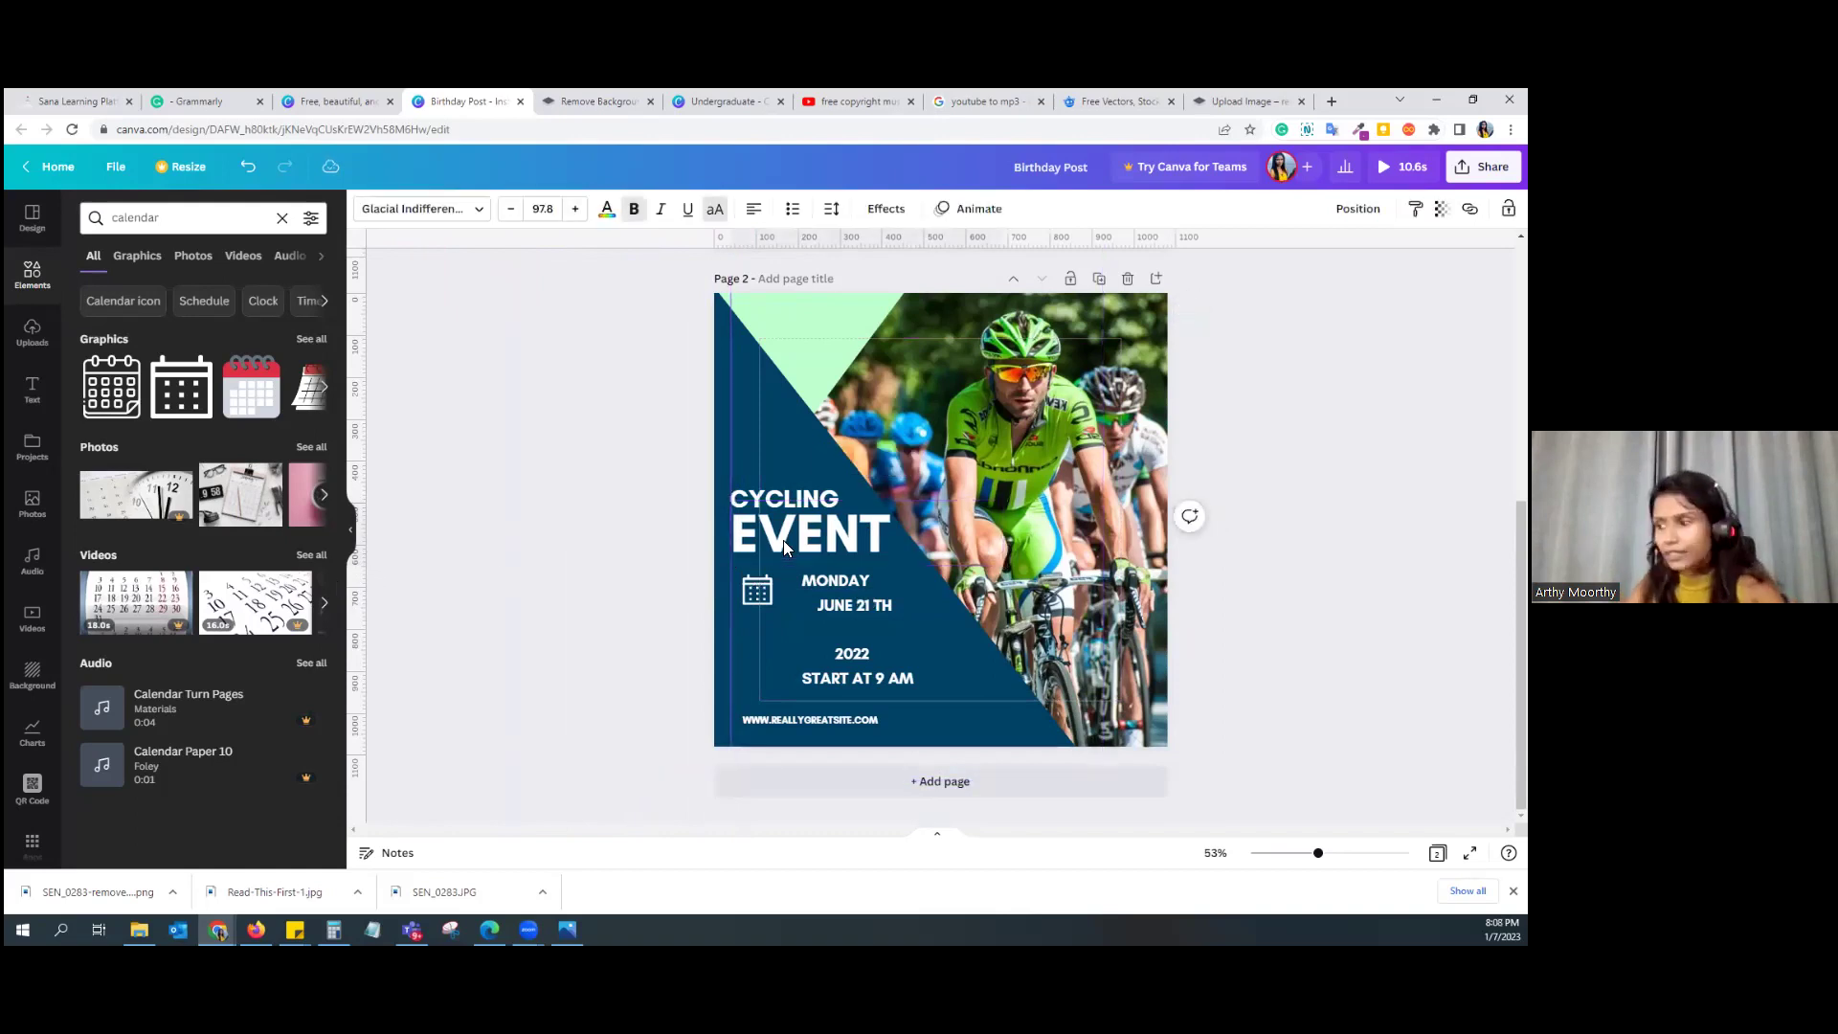
click(766, 492)
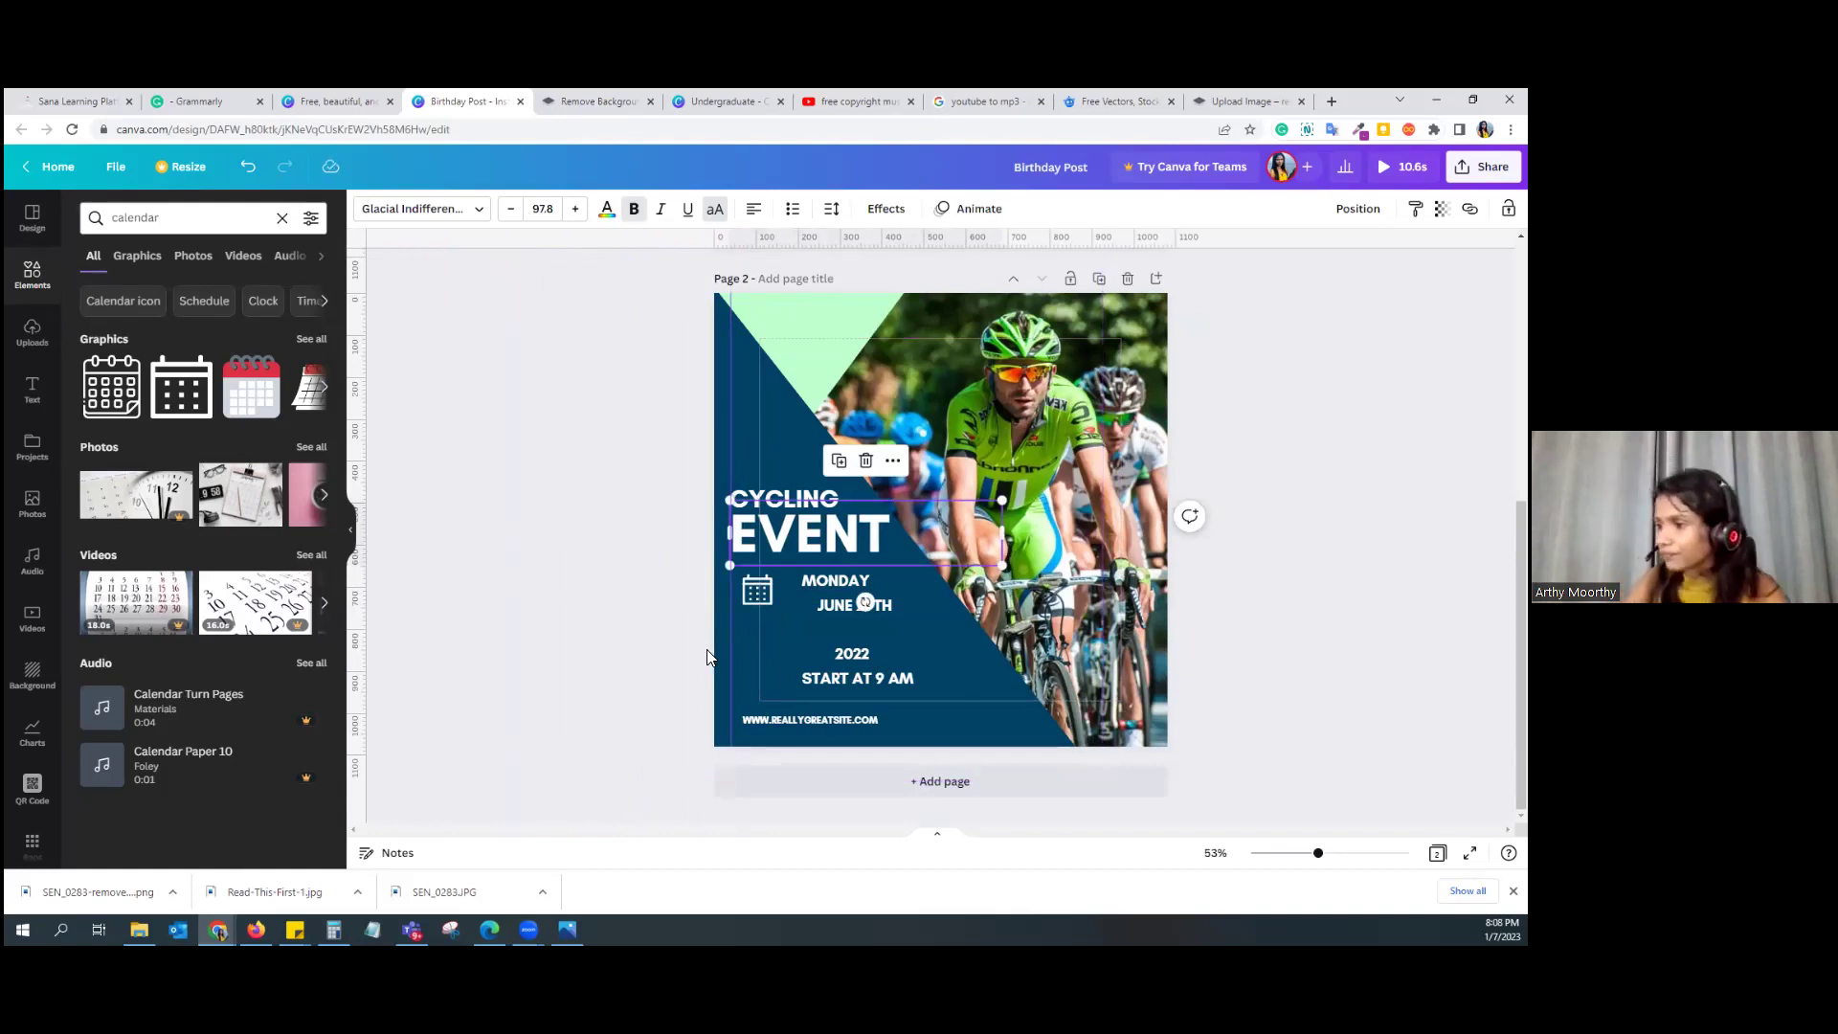
click(761, 588)
drag(758, 590, 749, 591)
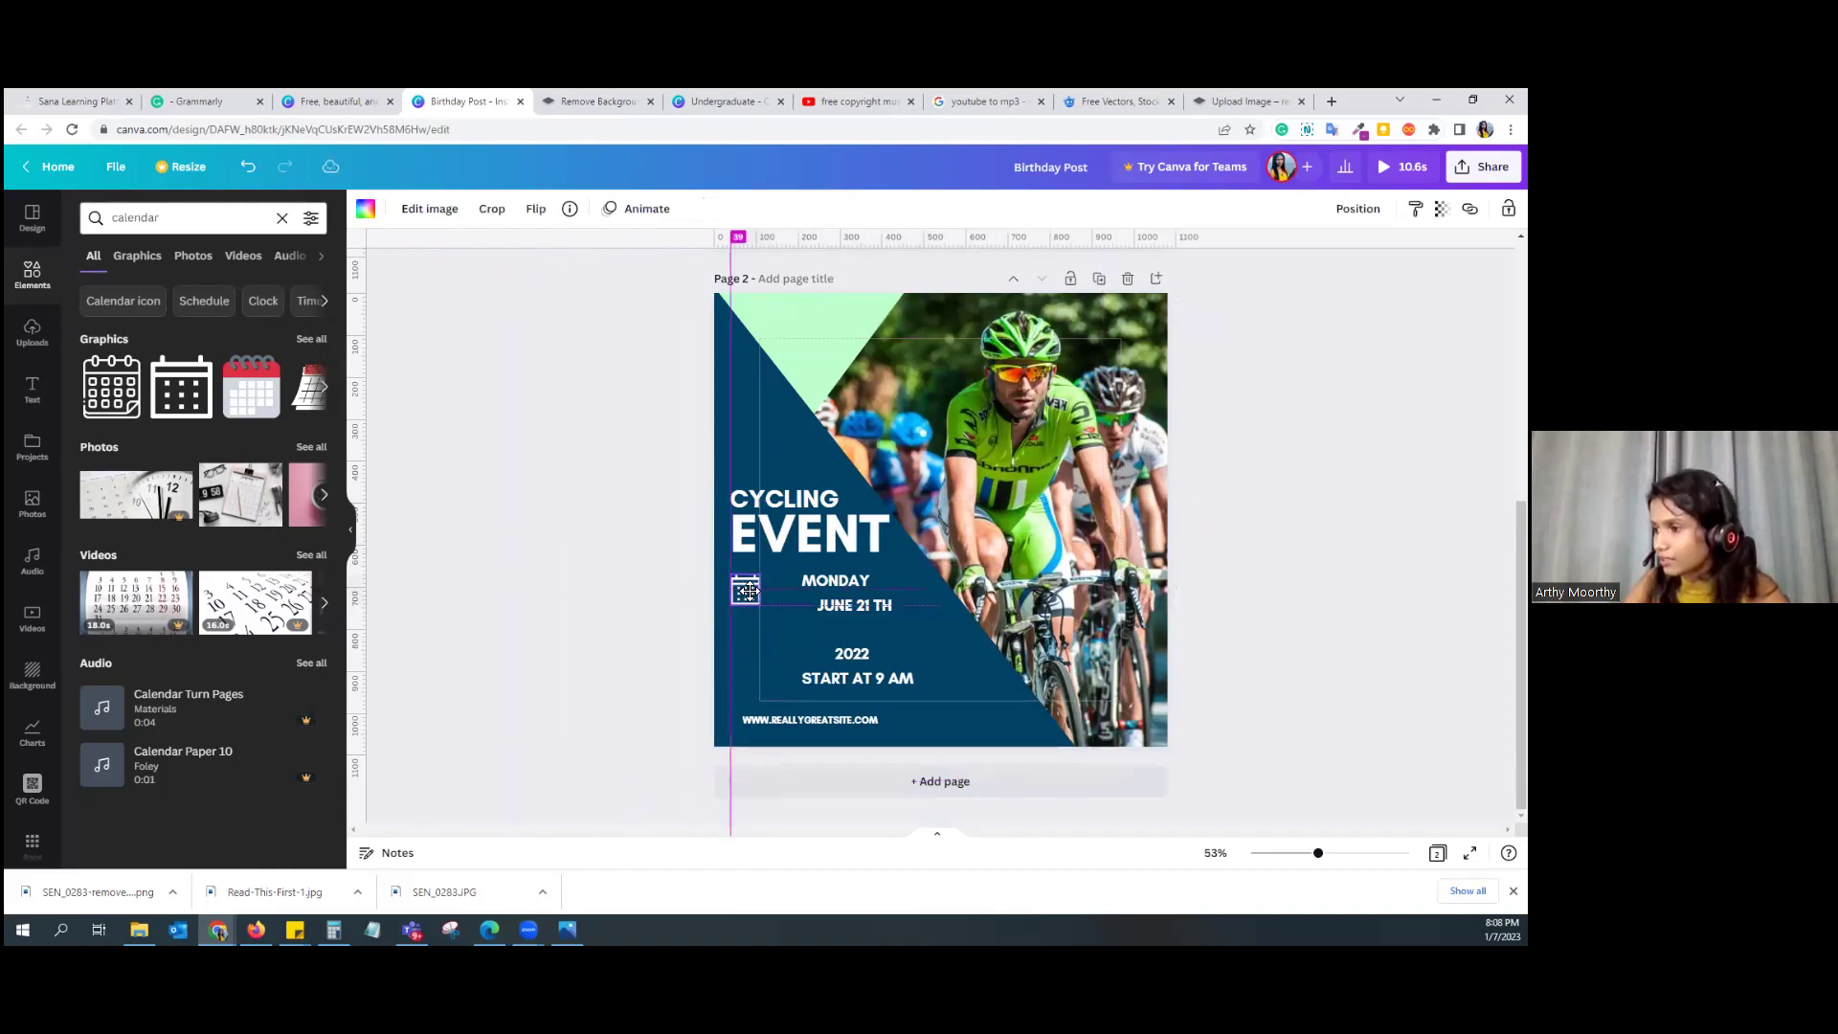
click(754, 495)
click(756, 497)
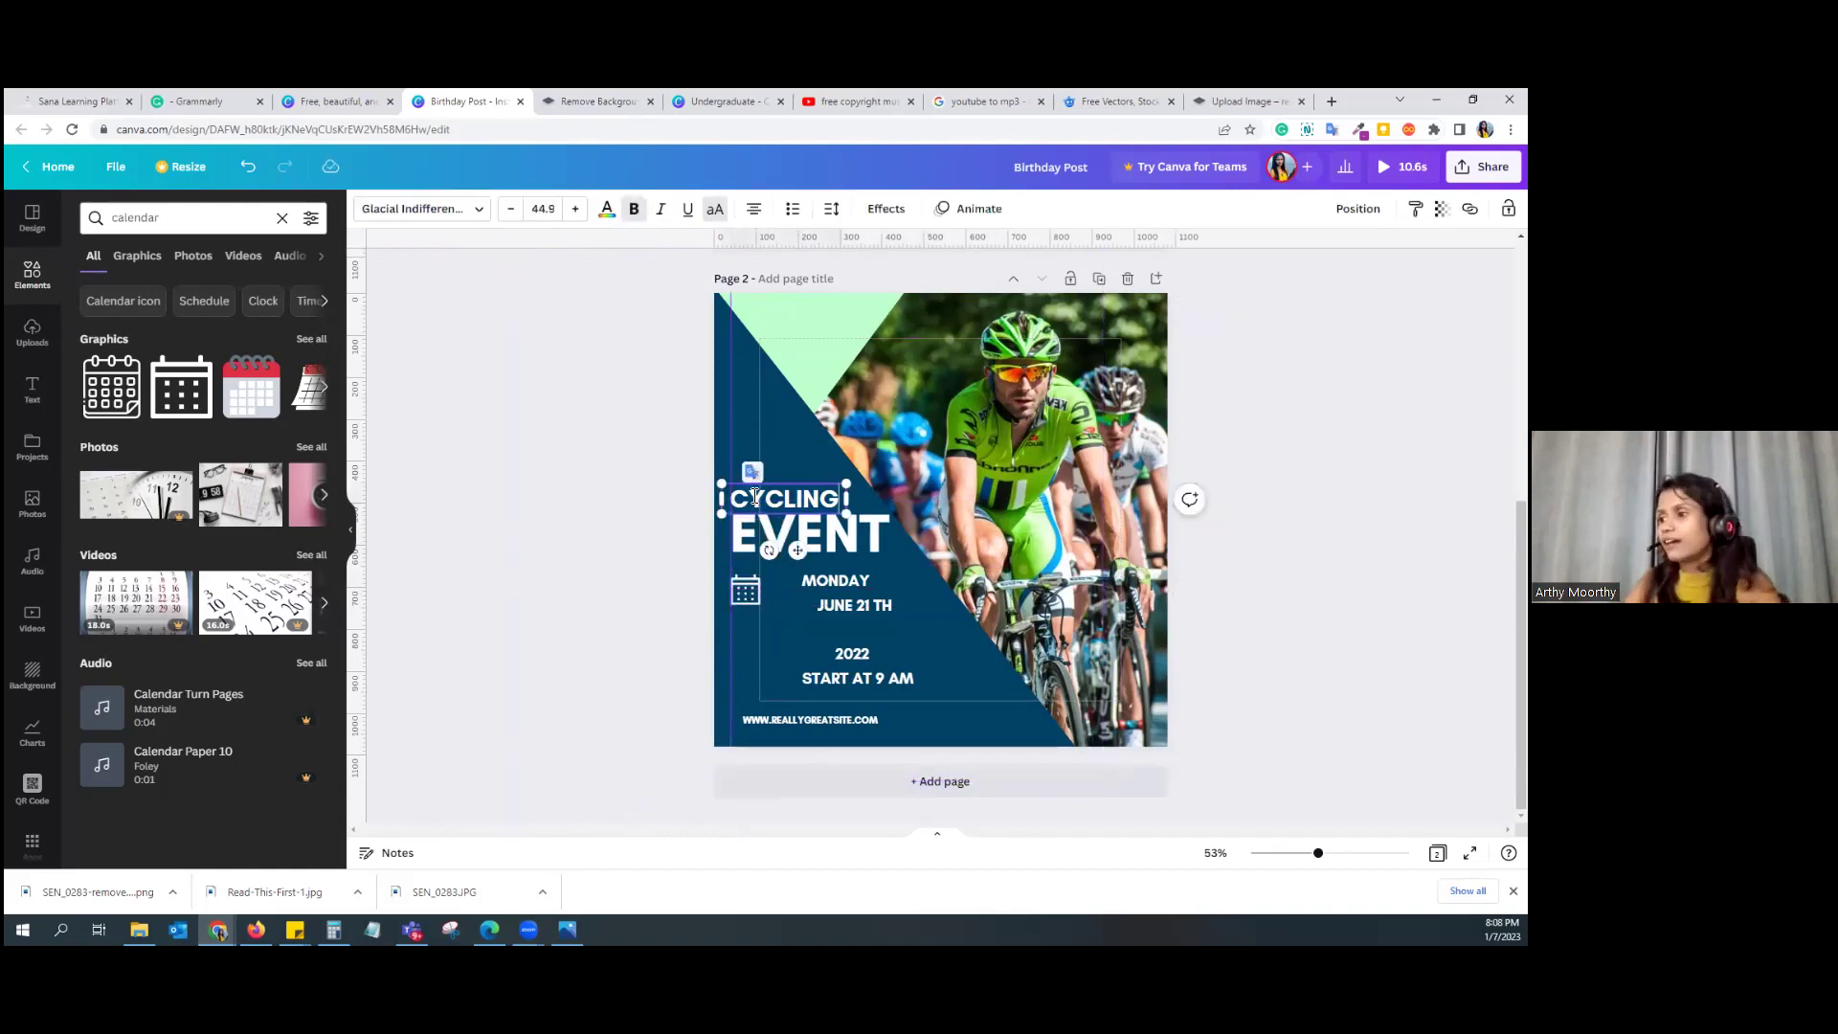
drag(819, 485, 804, 477)
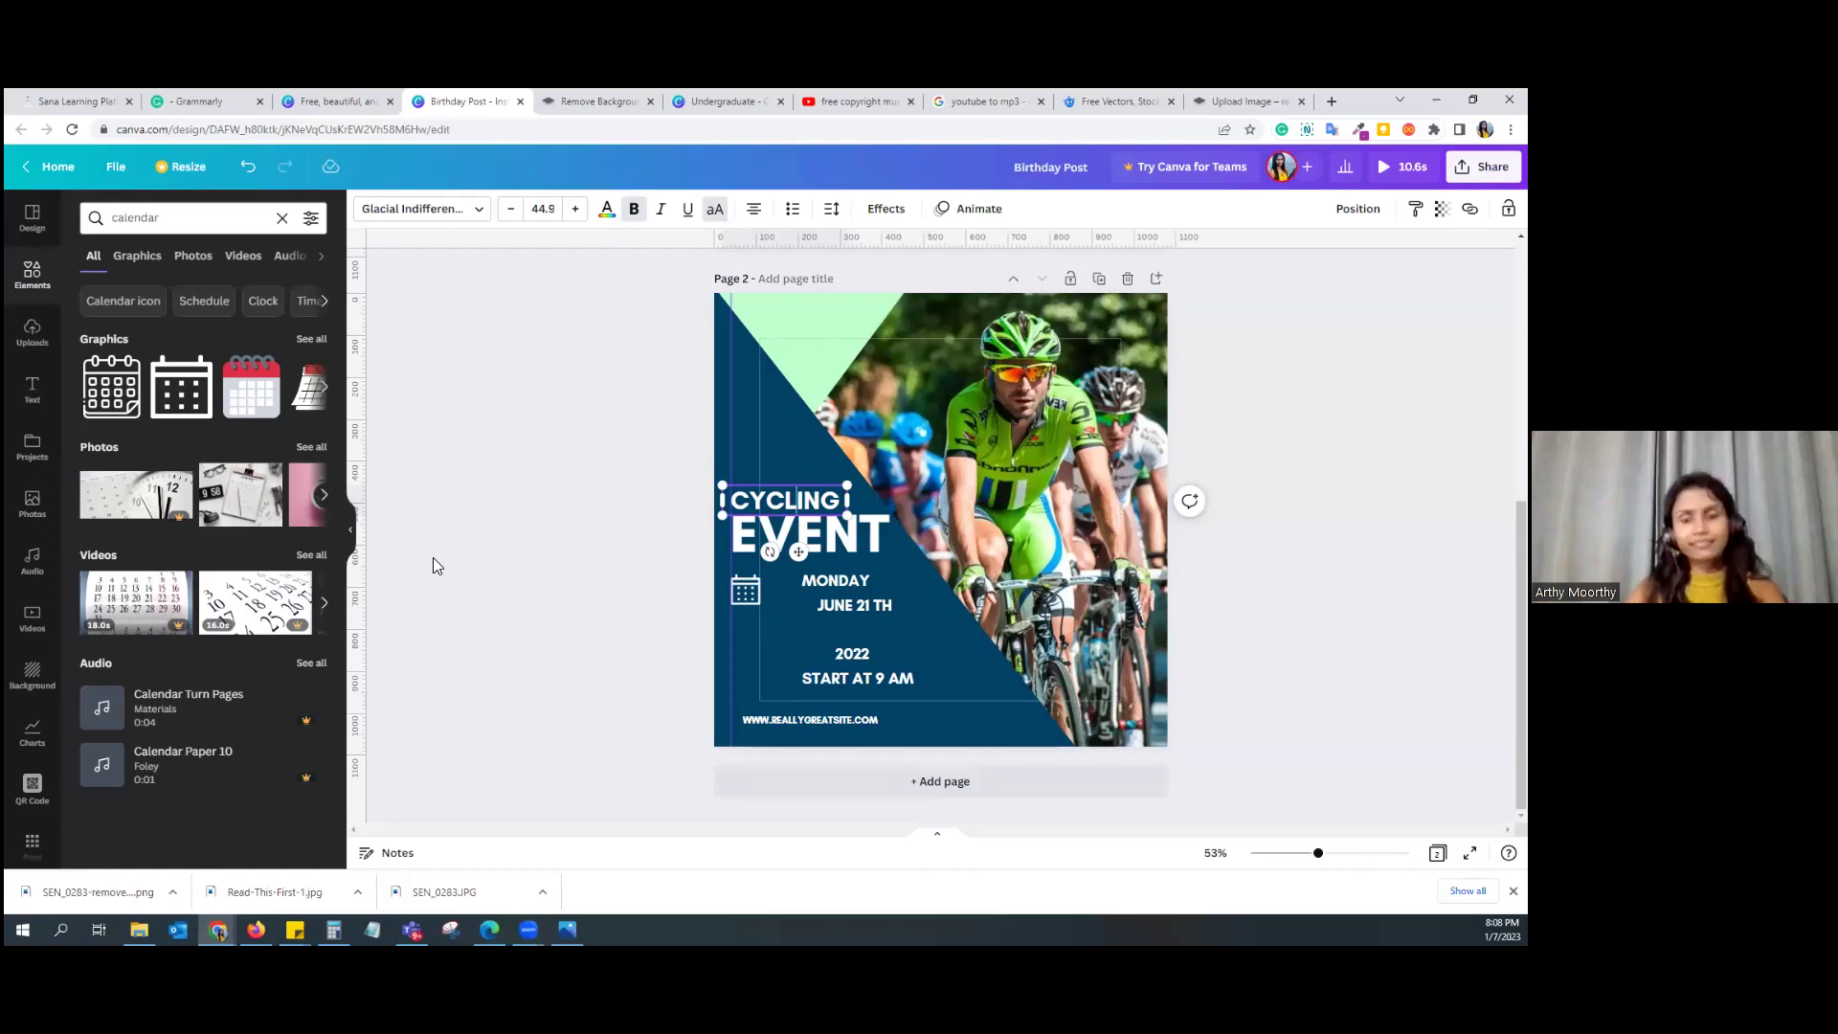
Step: Shrink the calendar icon slightly and move JUNE 21 TH up beside it, clear of MONDAY
click(751, 595)
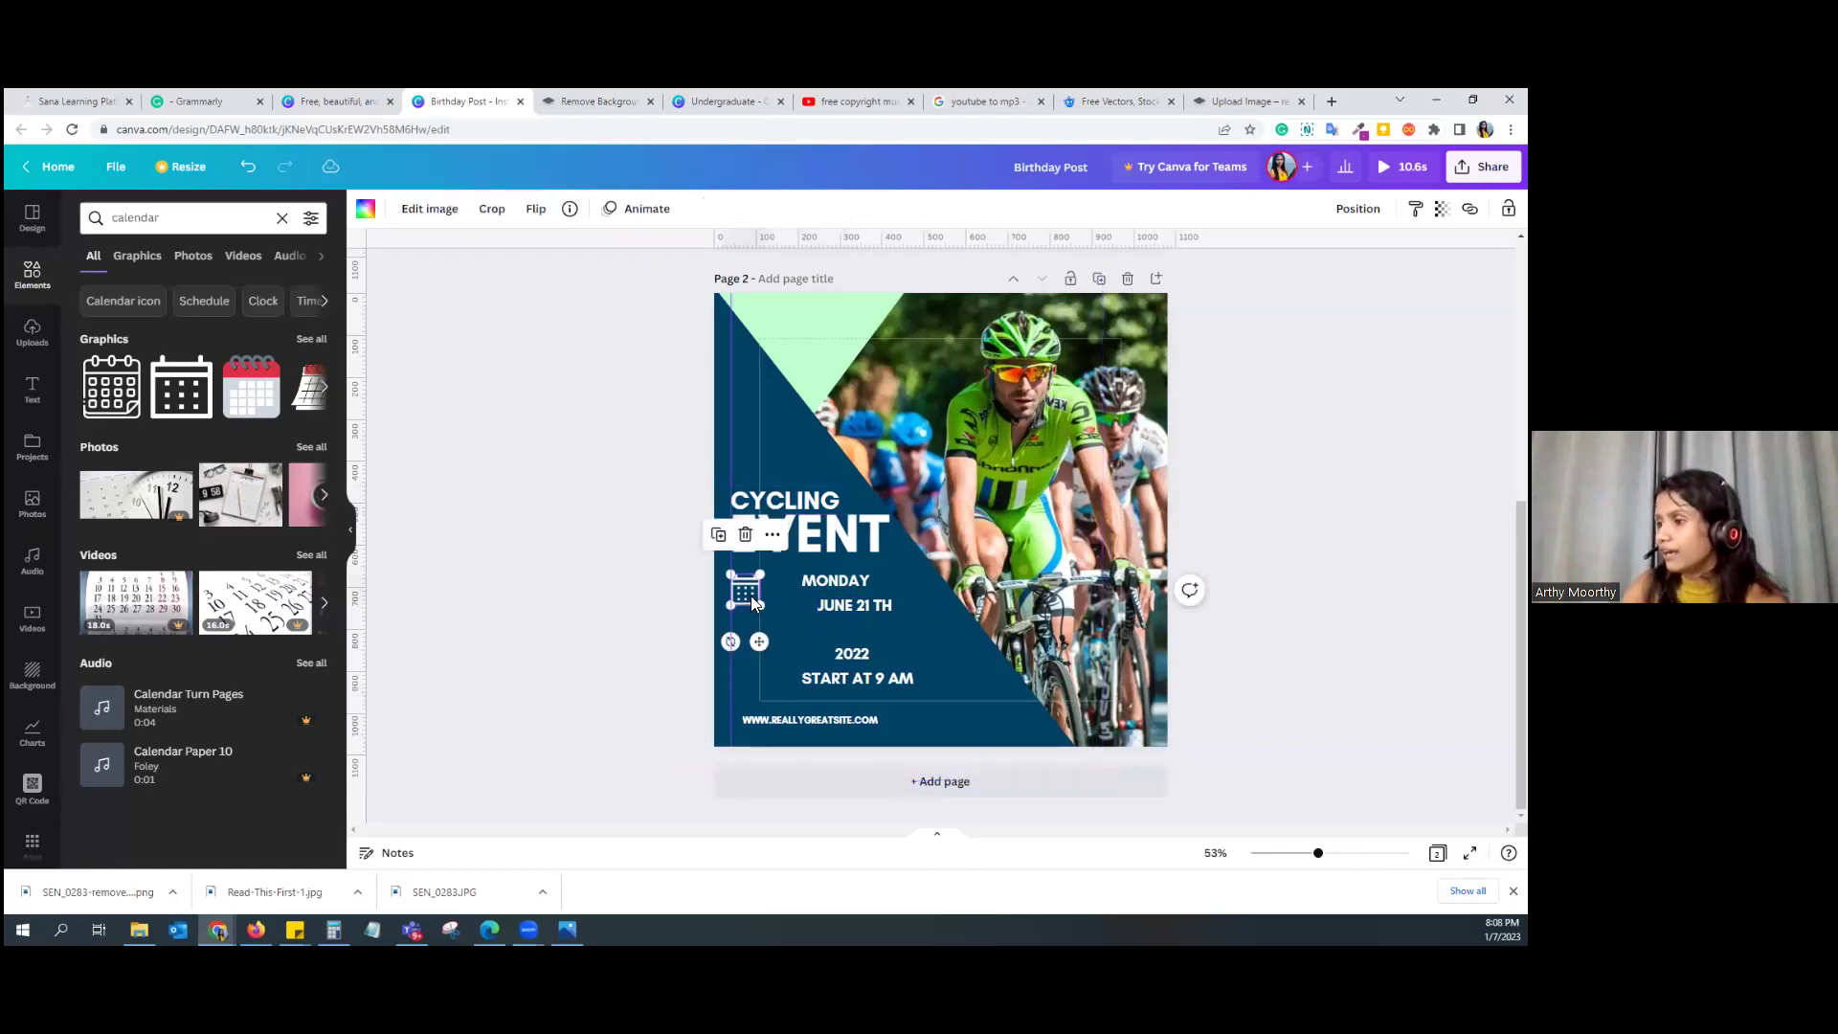
drag(759, 605, 776, 587)
click(844, 600)
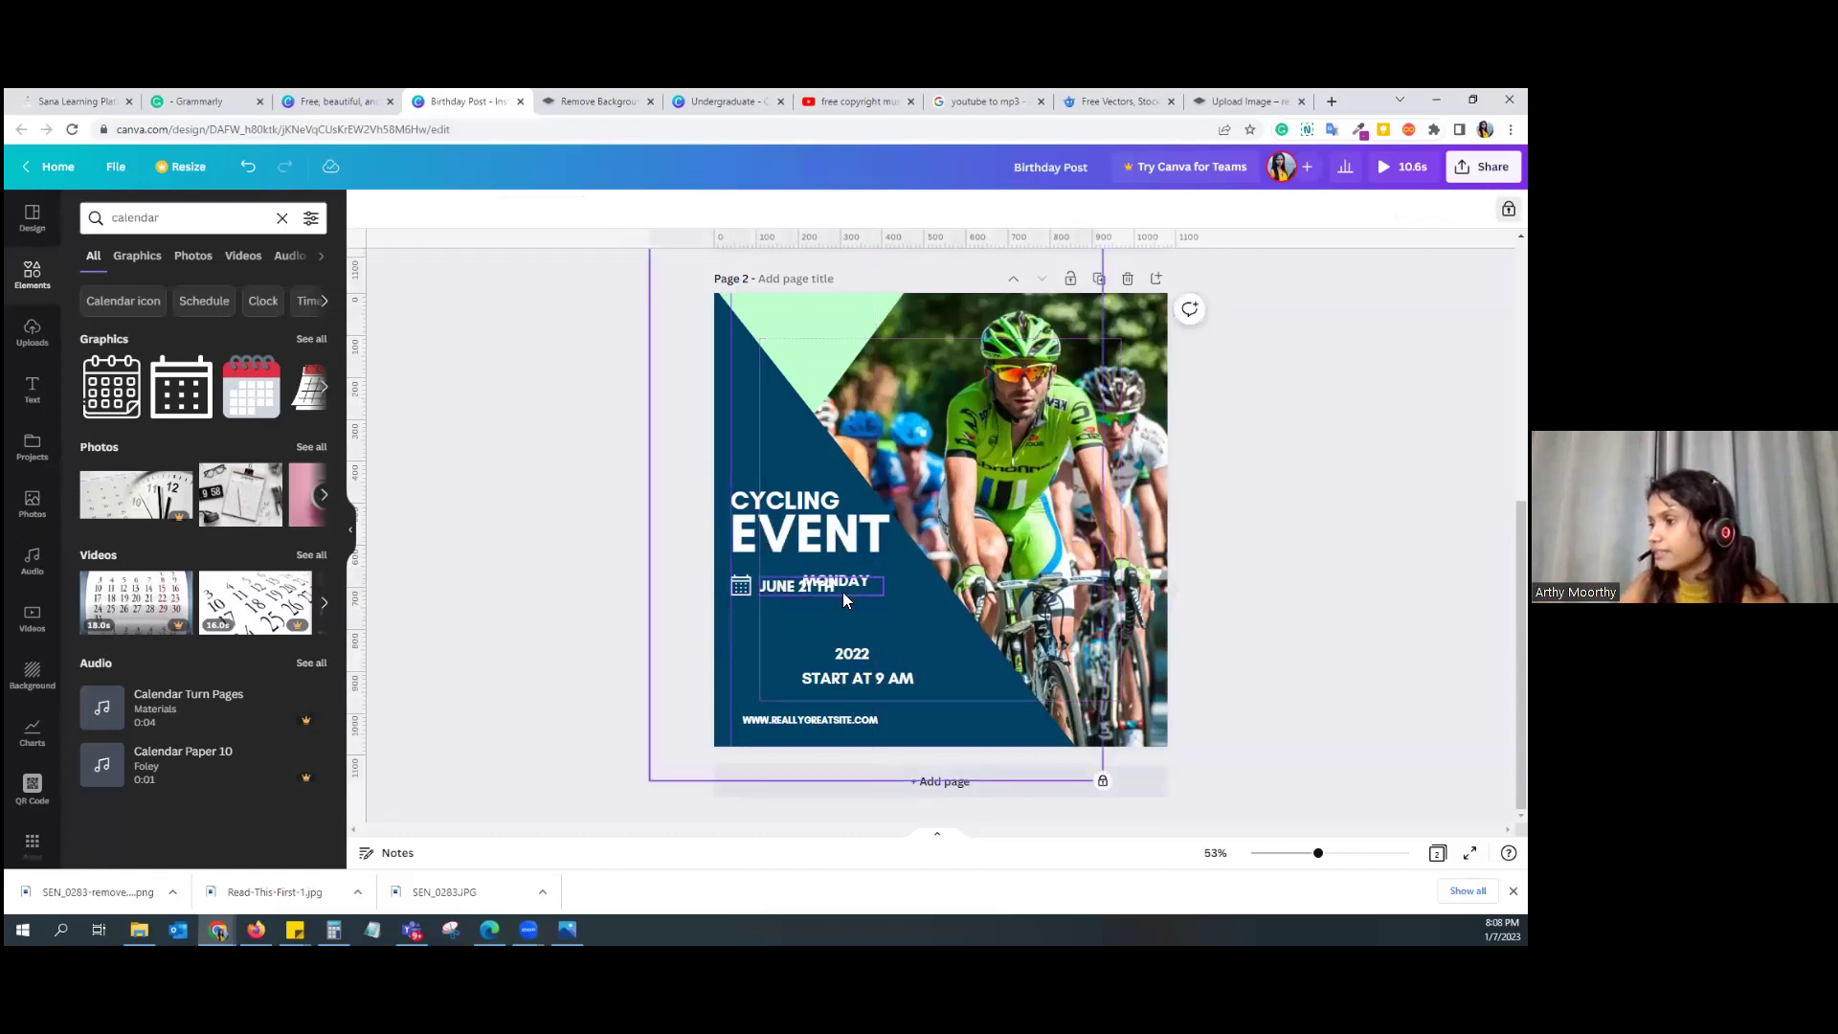
drag(862, 586, 921, 624)
click(814, 607)
drag(814, 607, 814, 586)
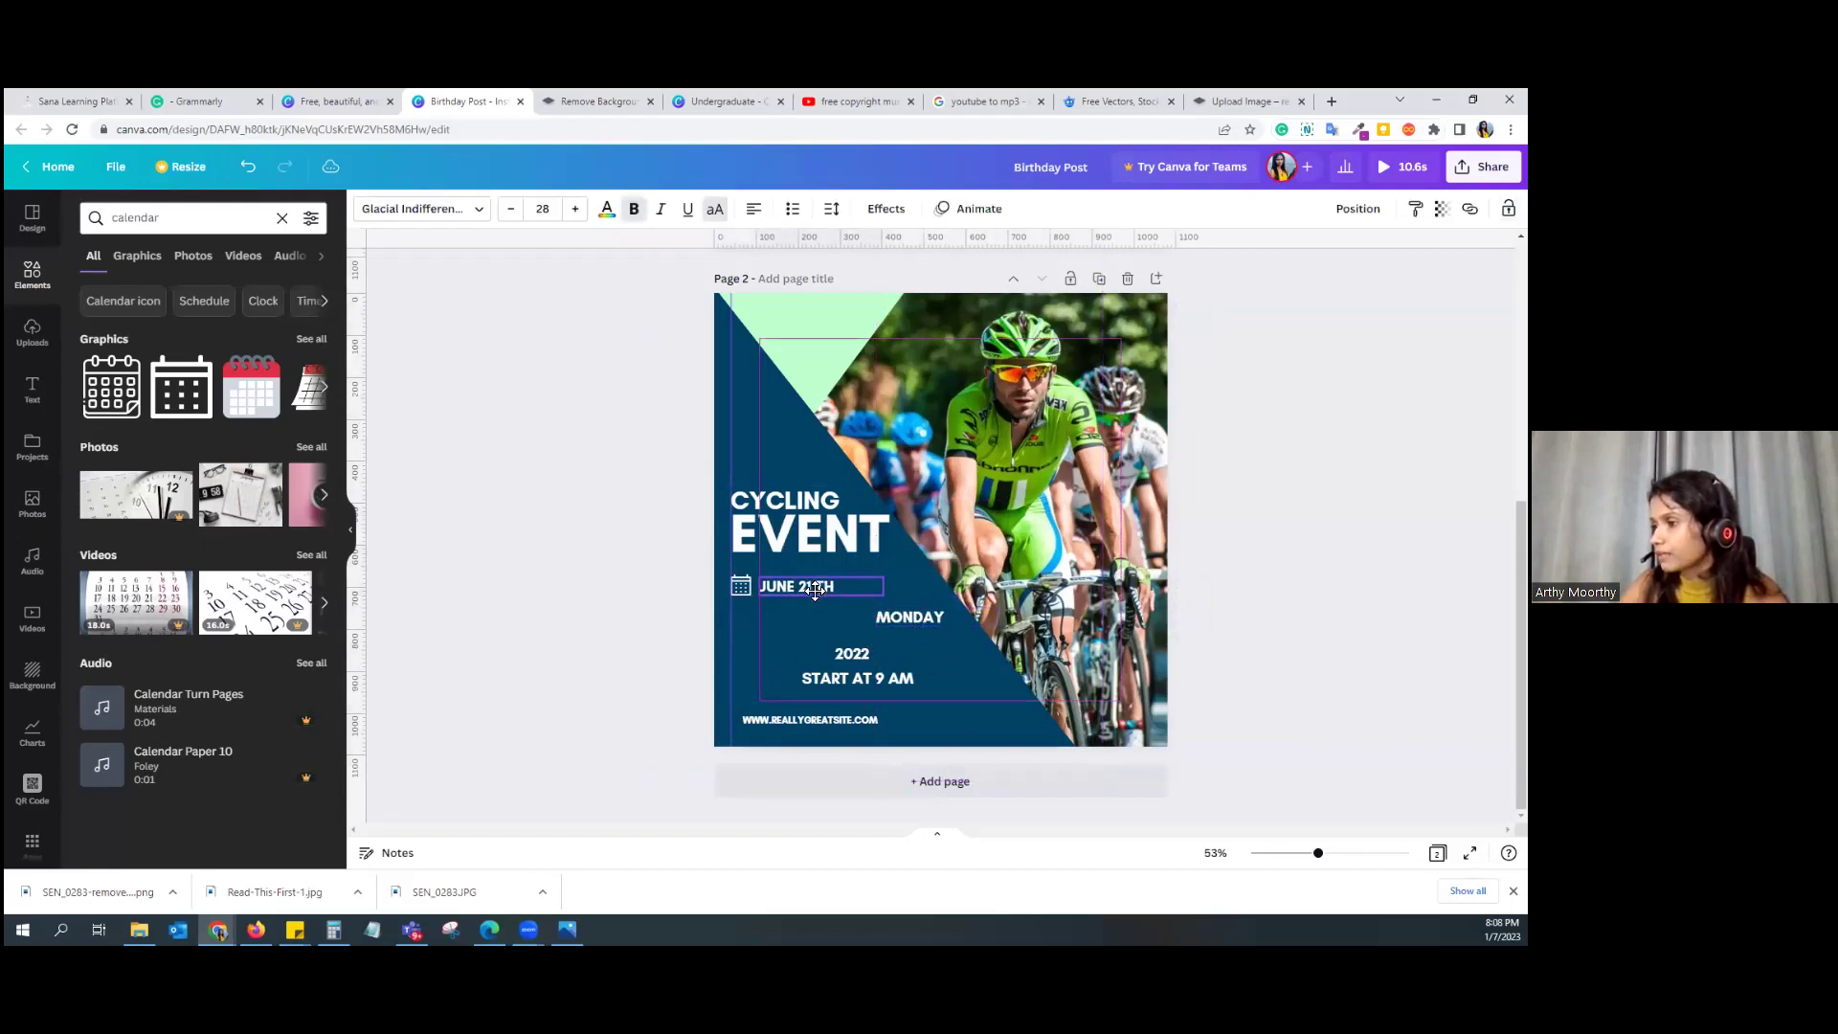
click(784, 623)
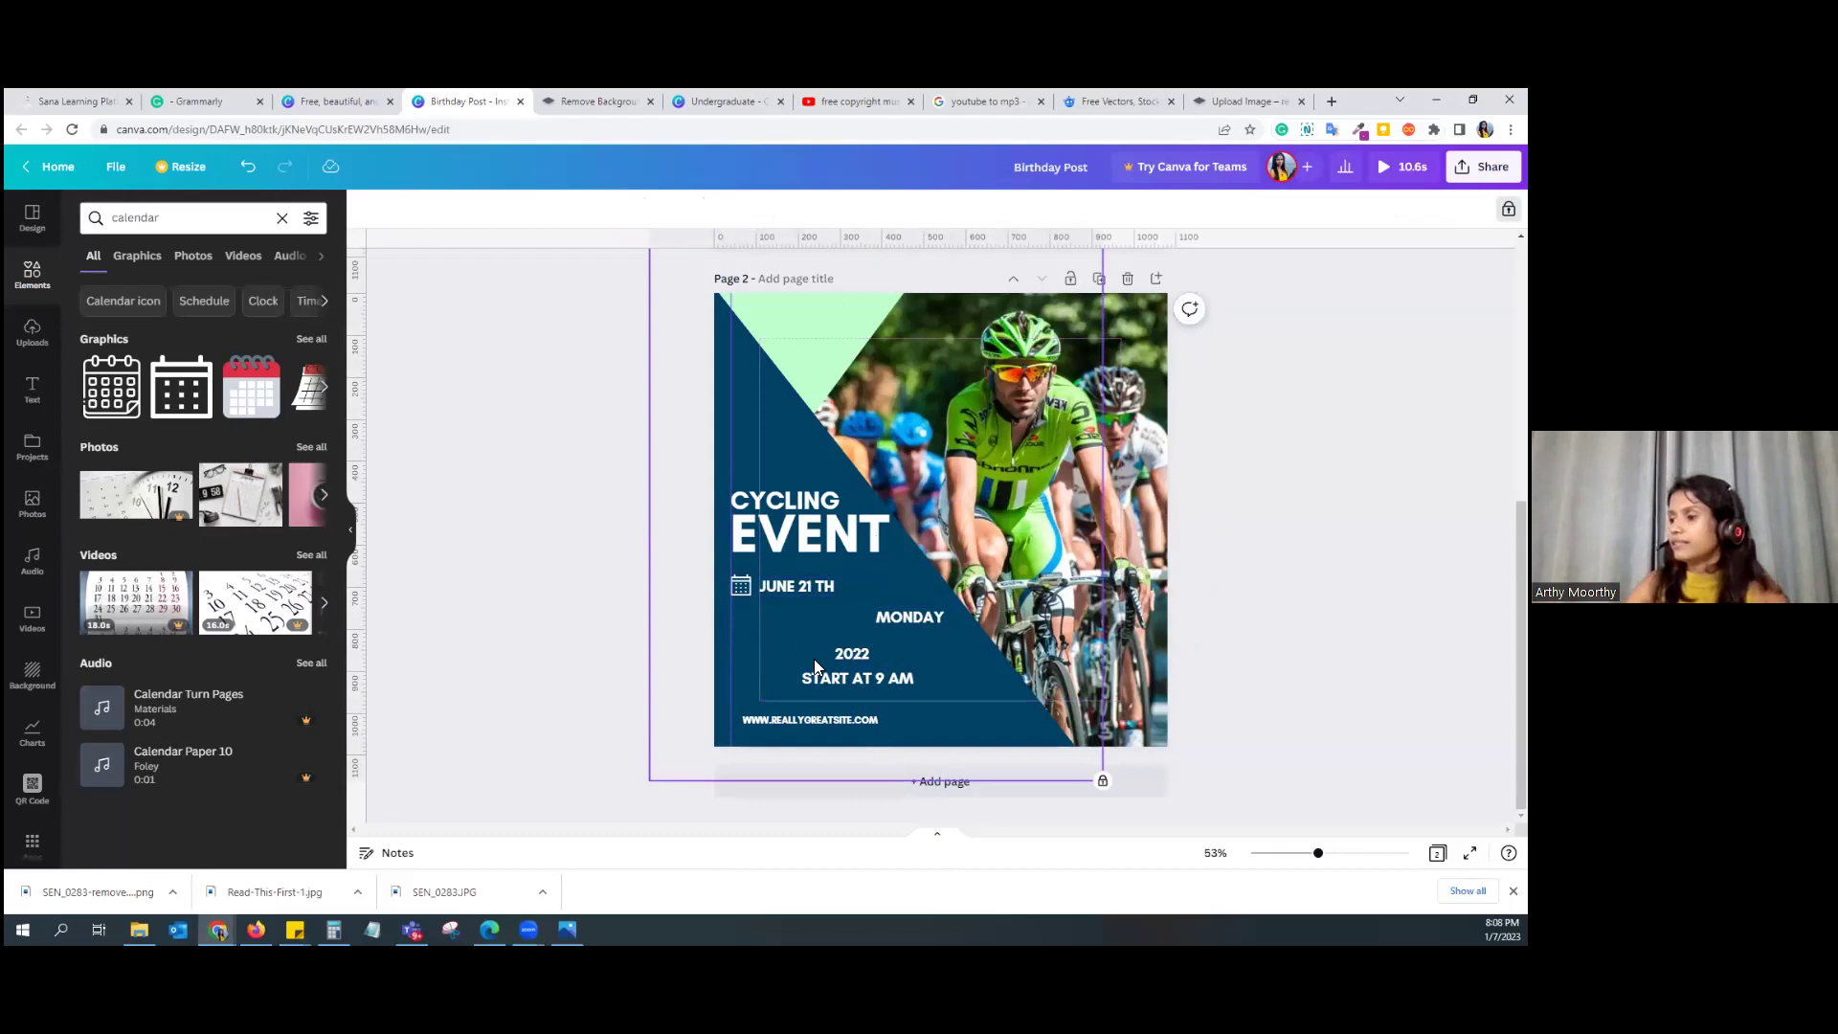
click(180, 220)
Step: Search 'time', add the clock graphic, make it white, shrink it to 44 by 44 under the calendar icon
text(time)
key(Return)
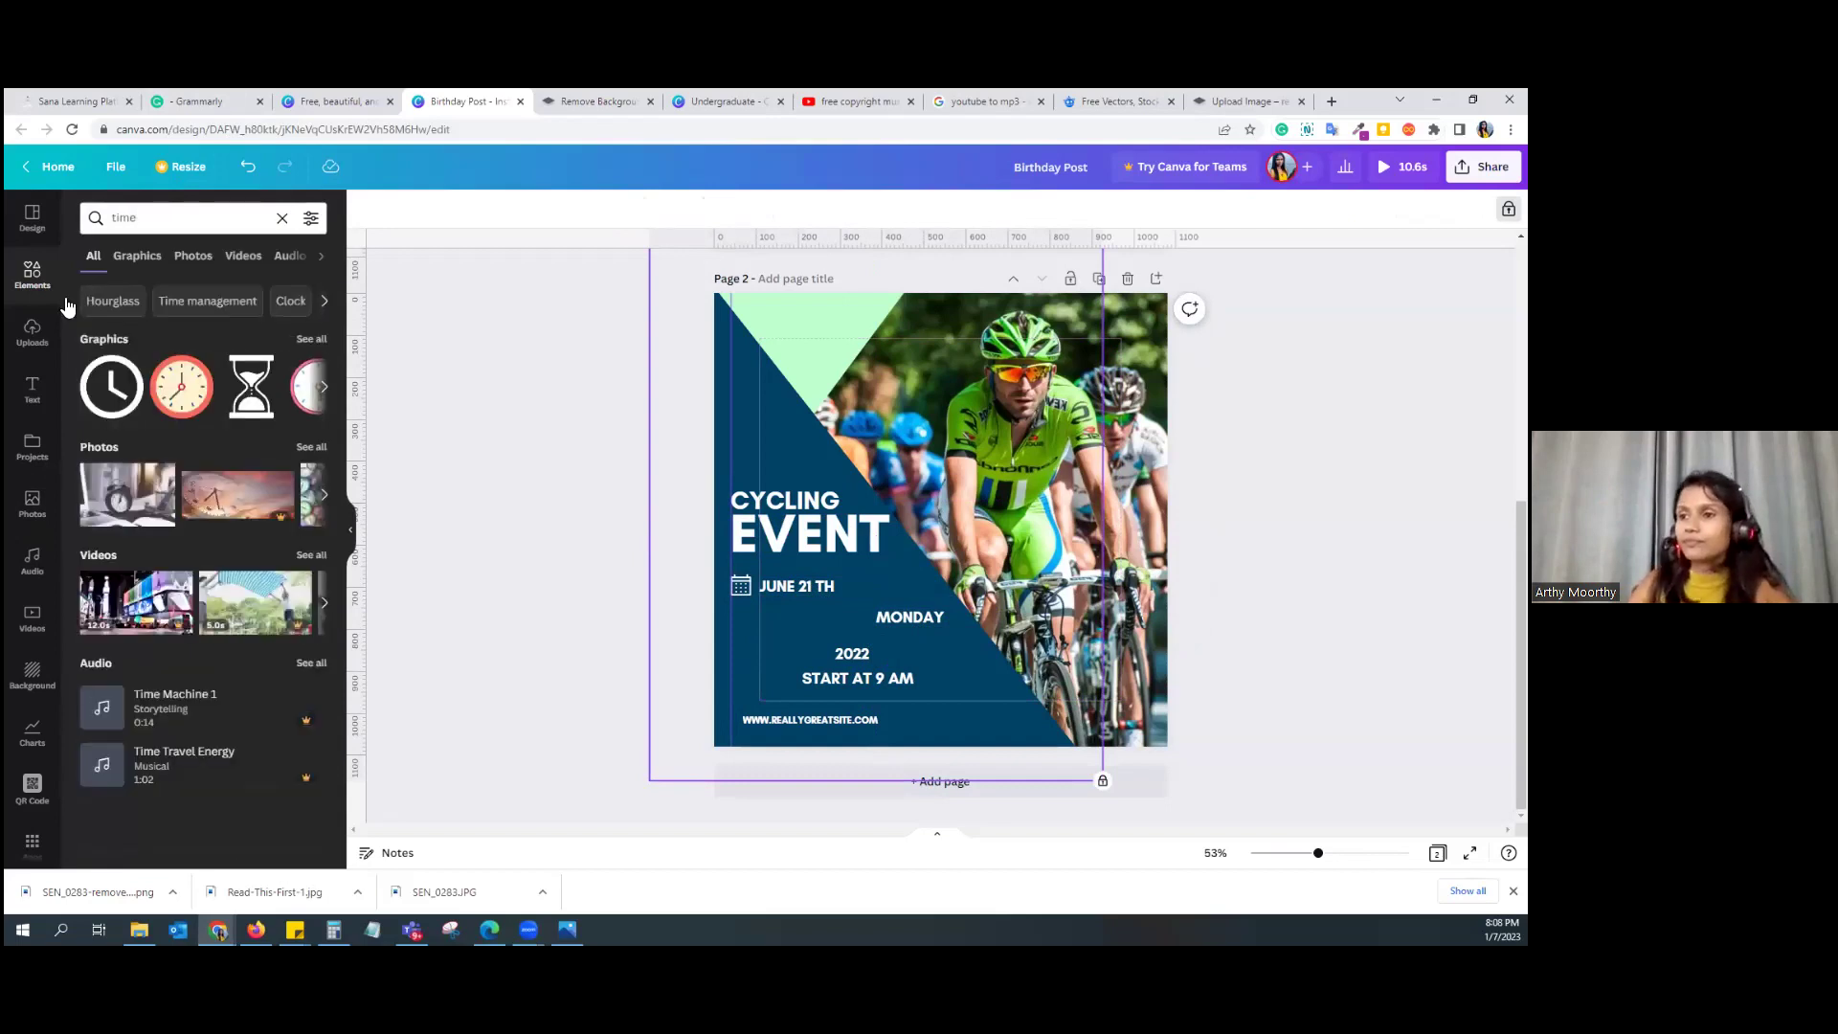
click(111, 386)
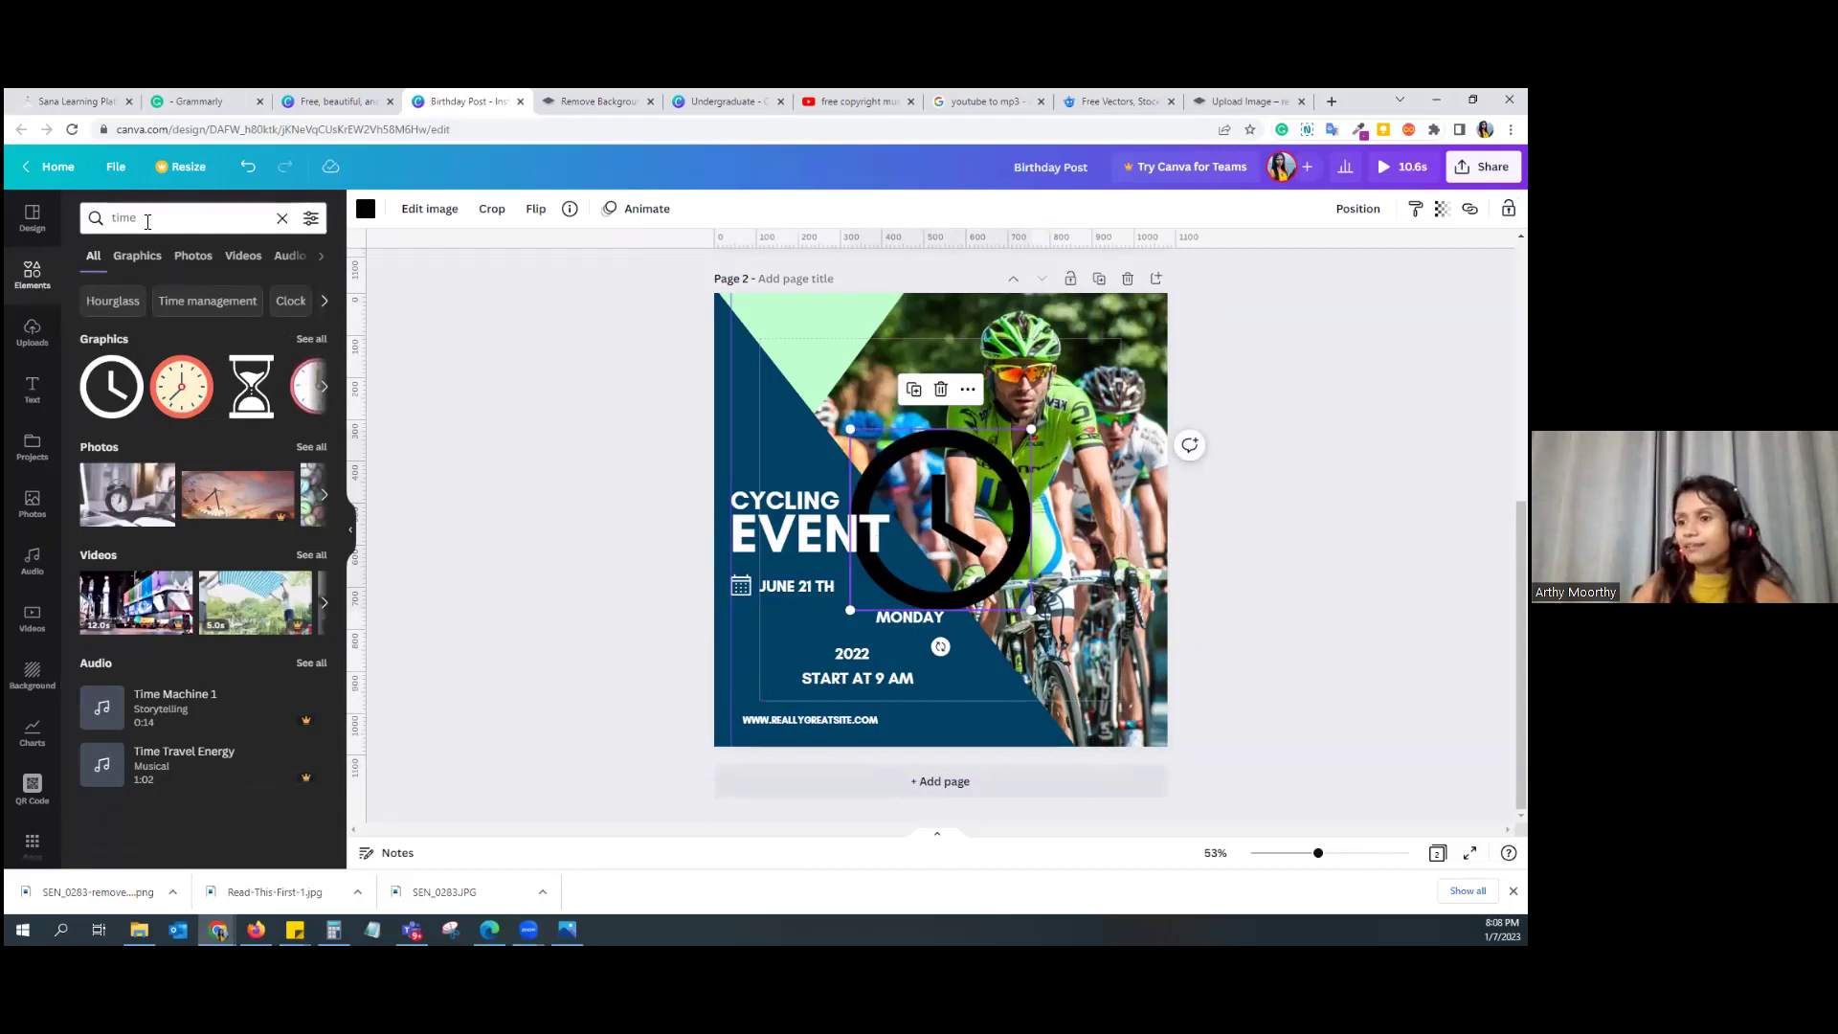
drag(969, 469, 845, 597)
click(365, 208)
click(267, 291)
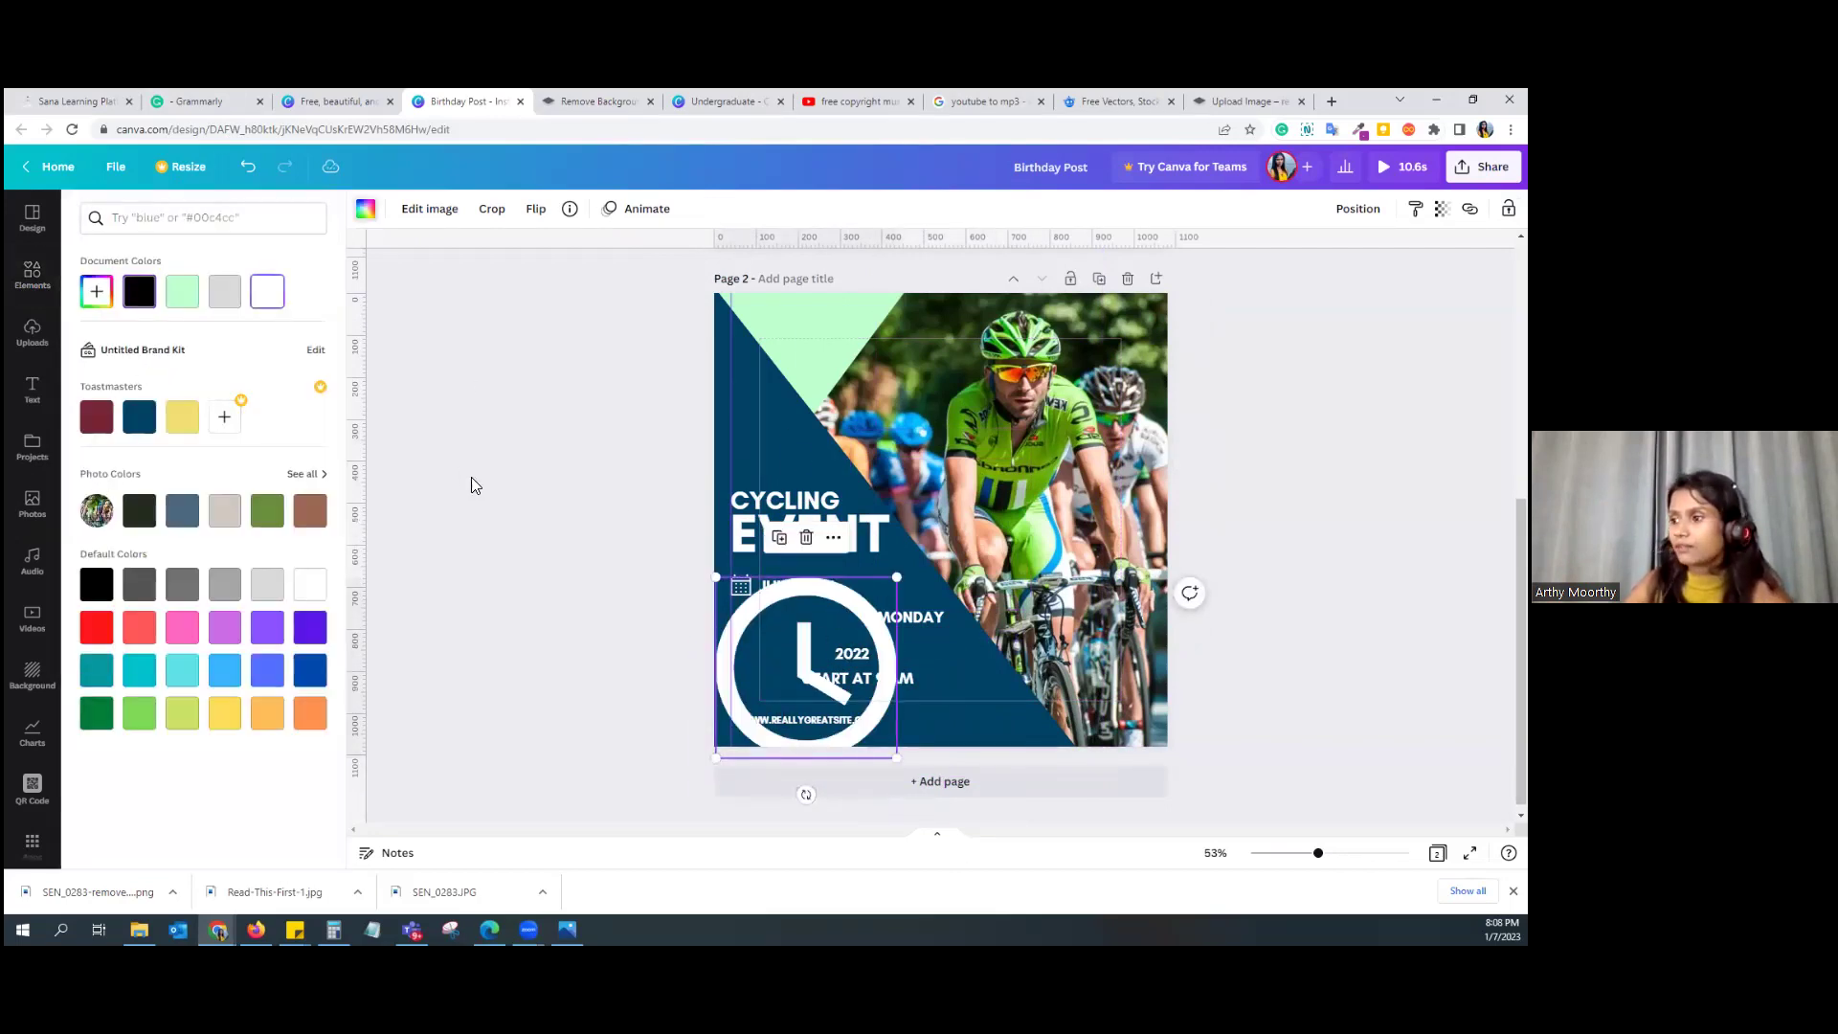
drag(717, 580, 774, 632)
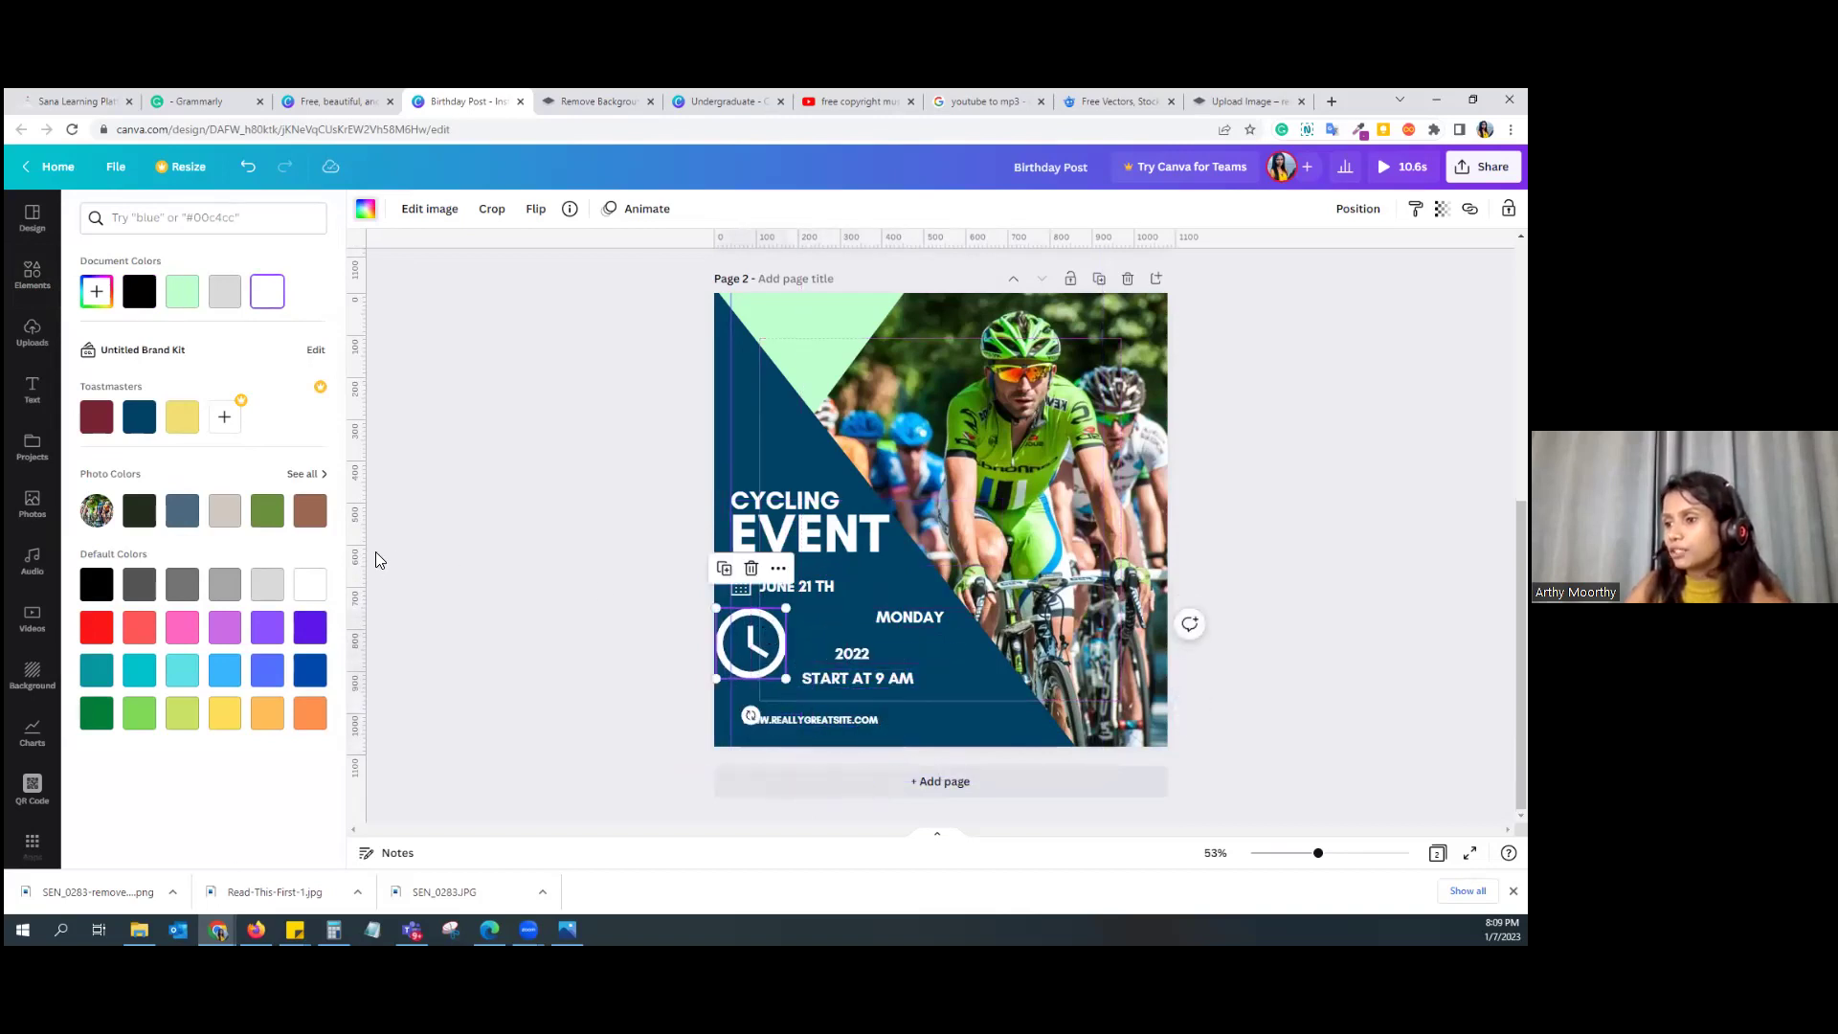
drag(431, 565, 752, 584)
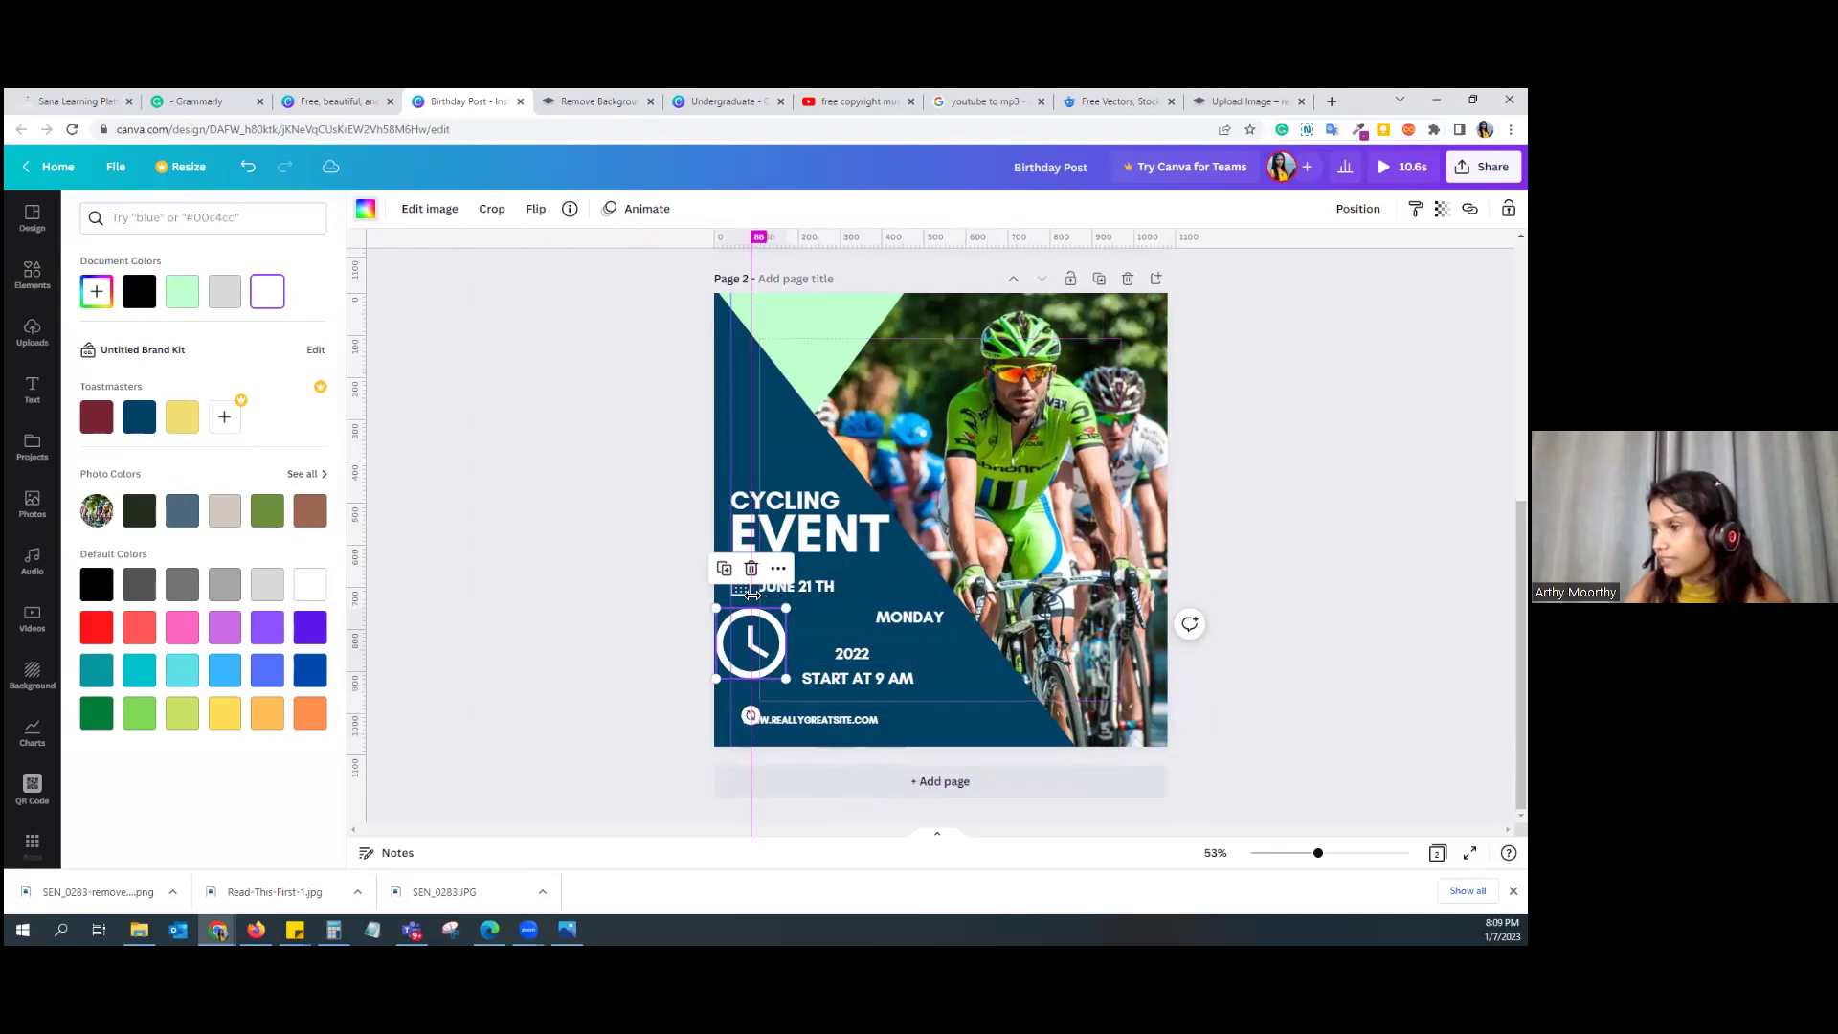
click(752, 656)
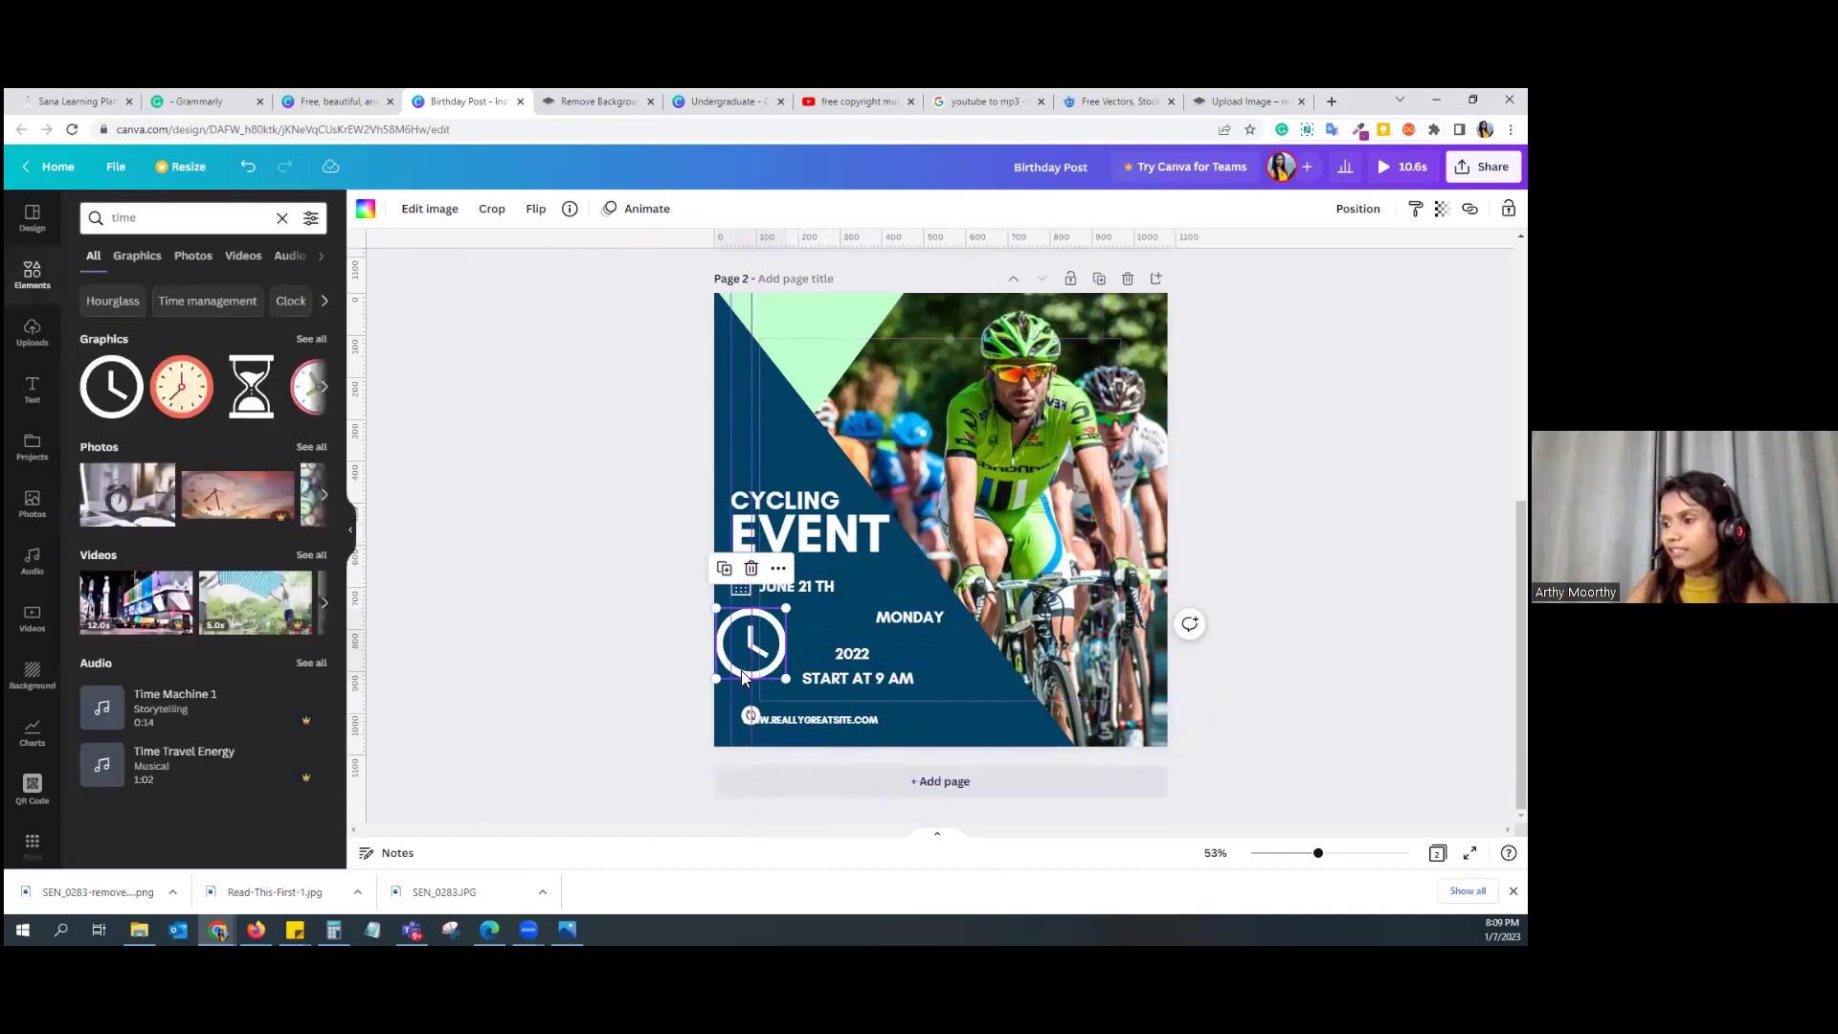
mouse_move(785, 678)
mouse_down()
mouse_move(728, 646)
mouse_move(750, 676)
mouse_move(745, 634)
mouse_up()
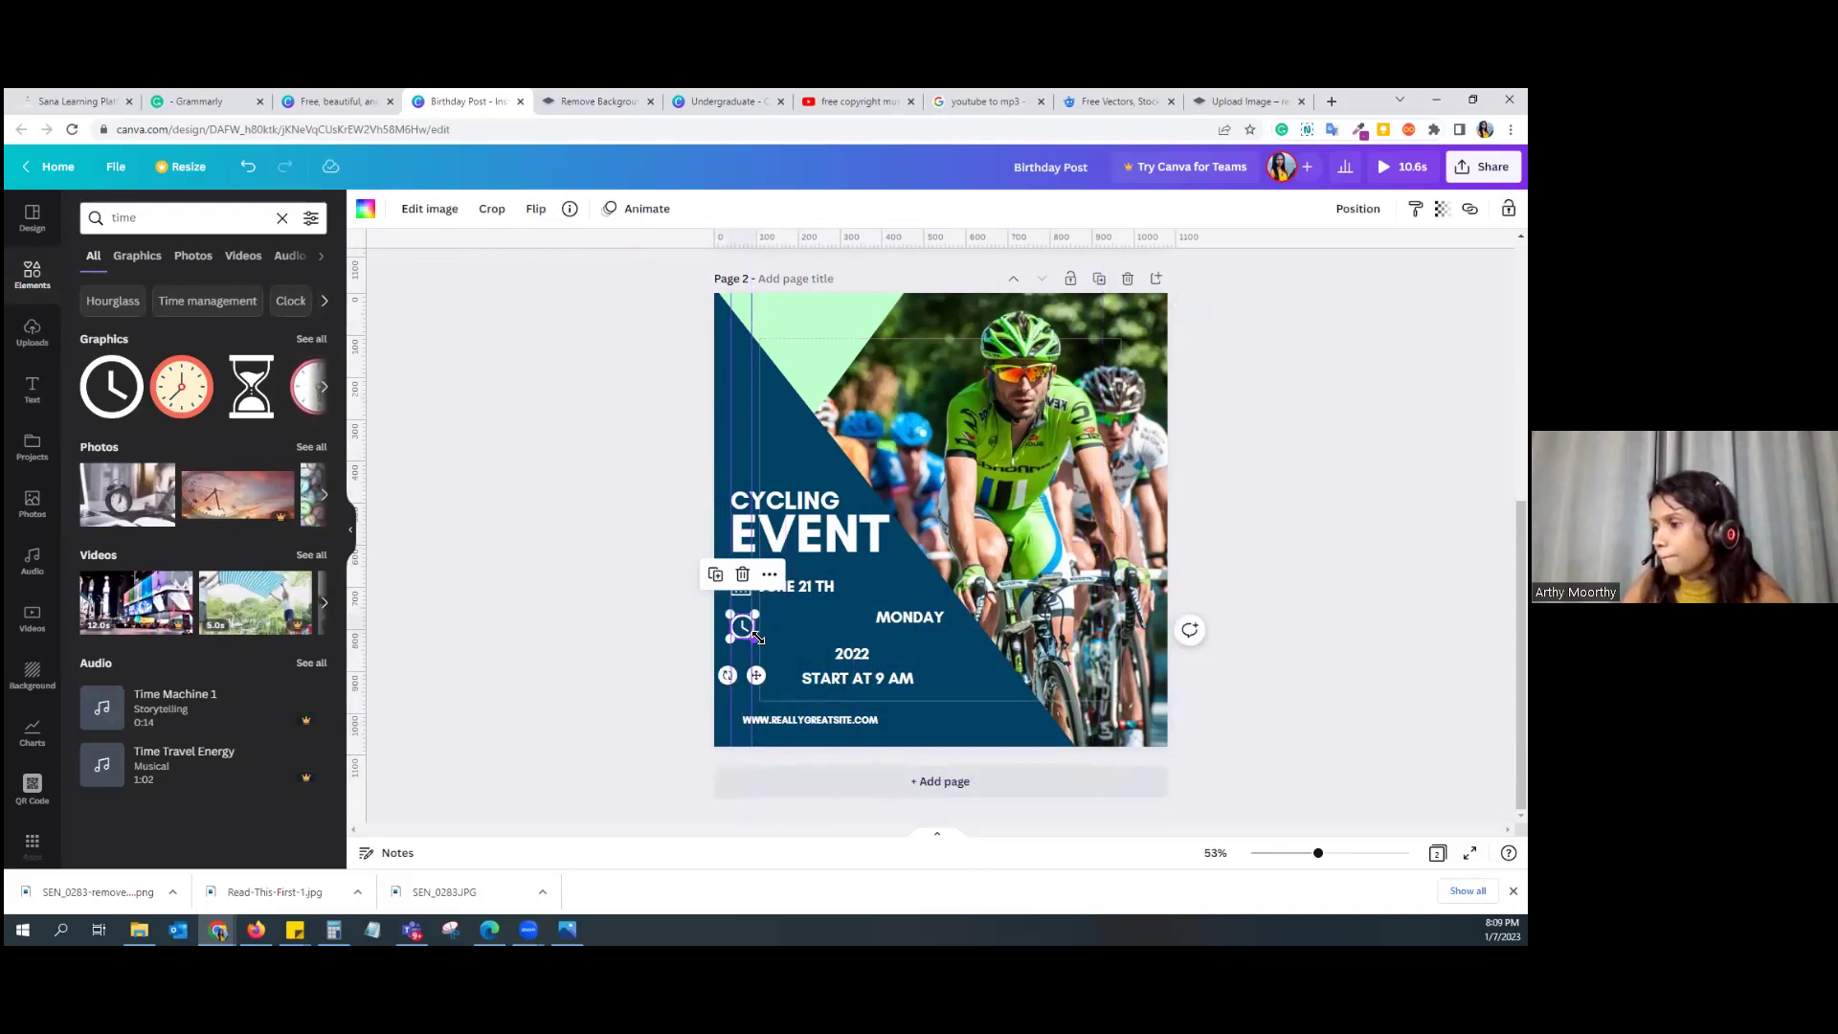
click(802, 651)
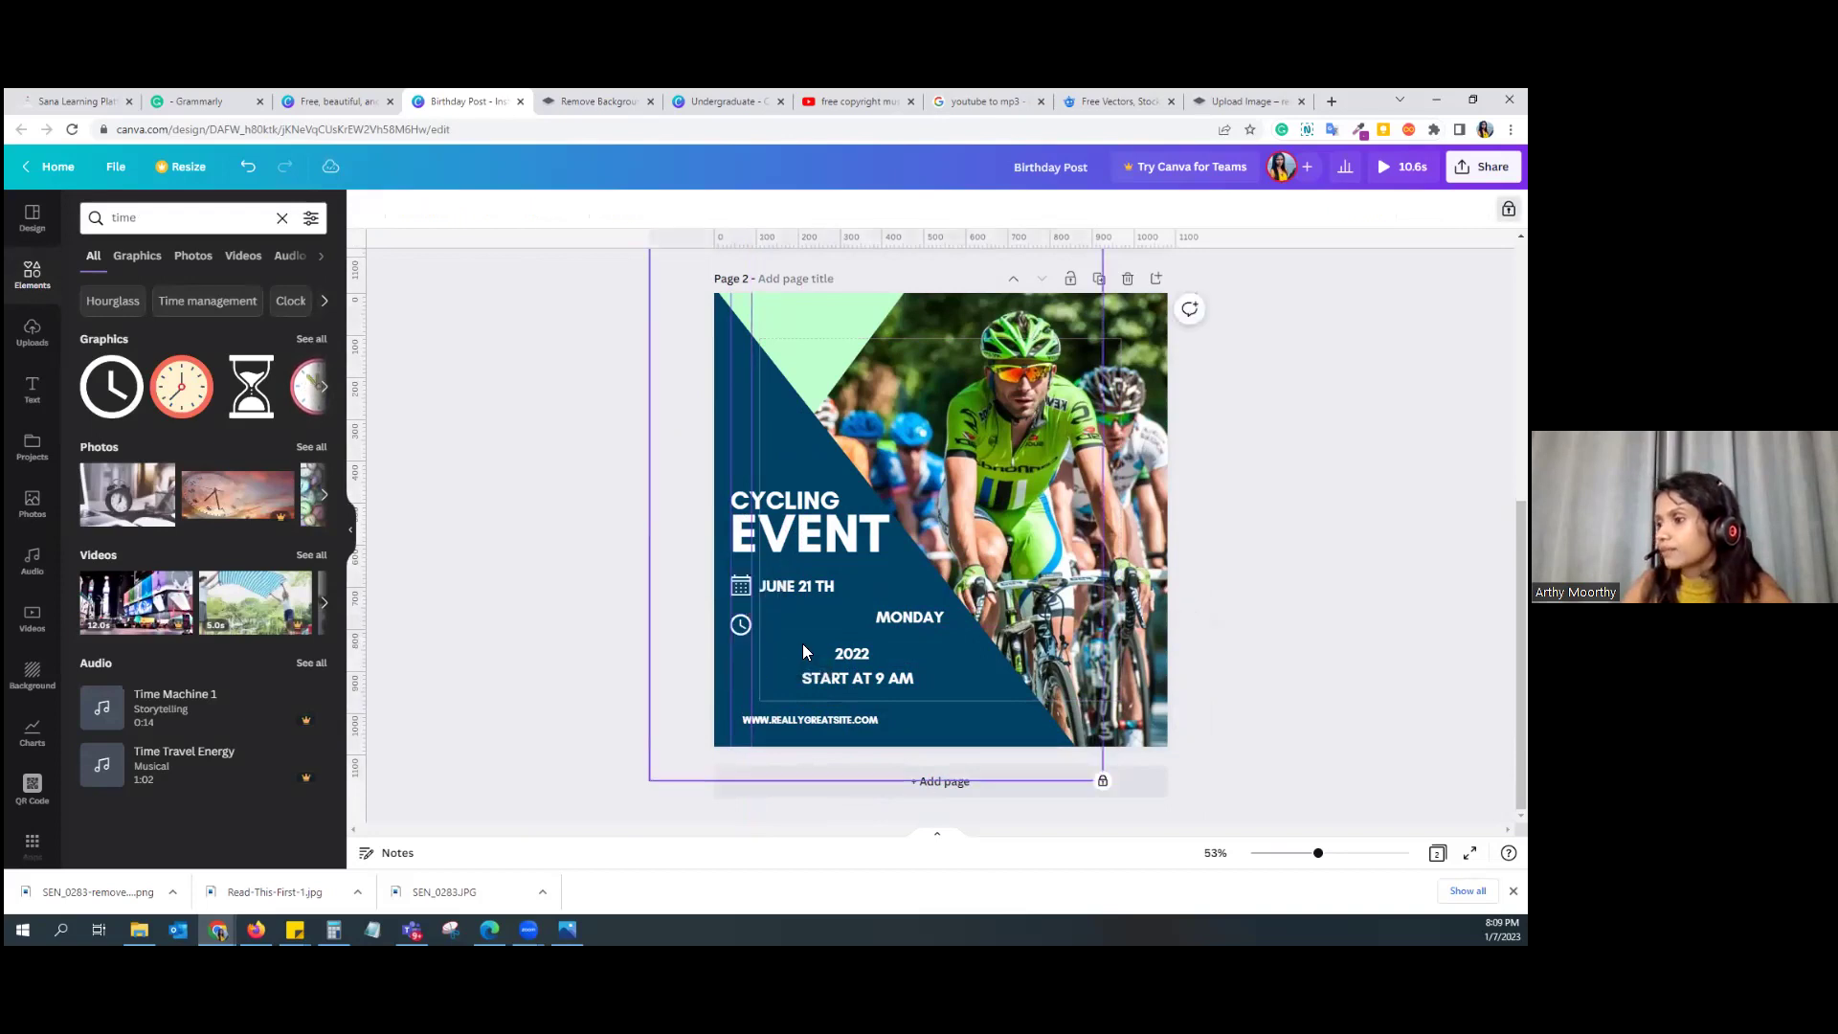
Step: Move the START AT 9 AM text beside the clock icon
click(742, 627)
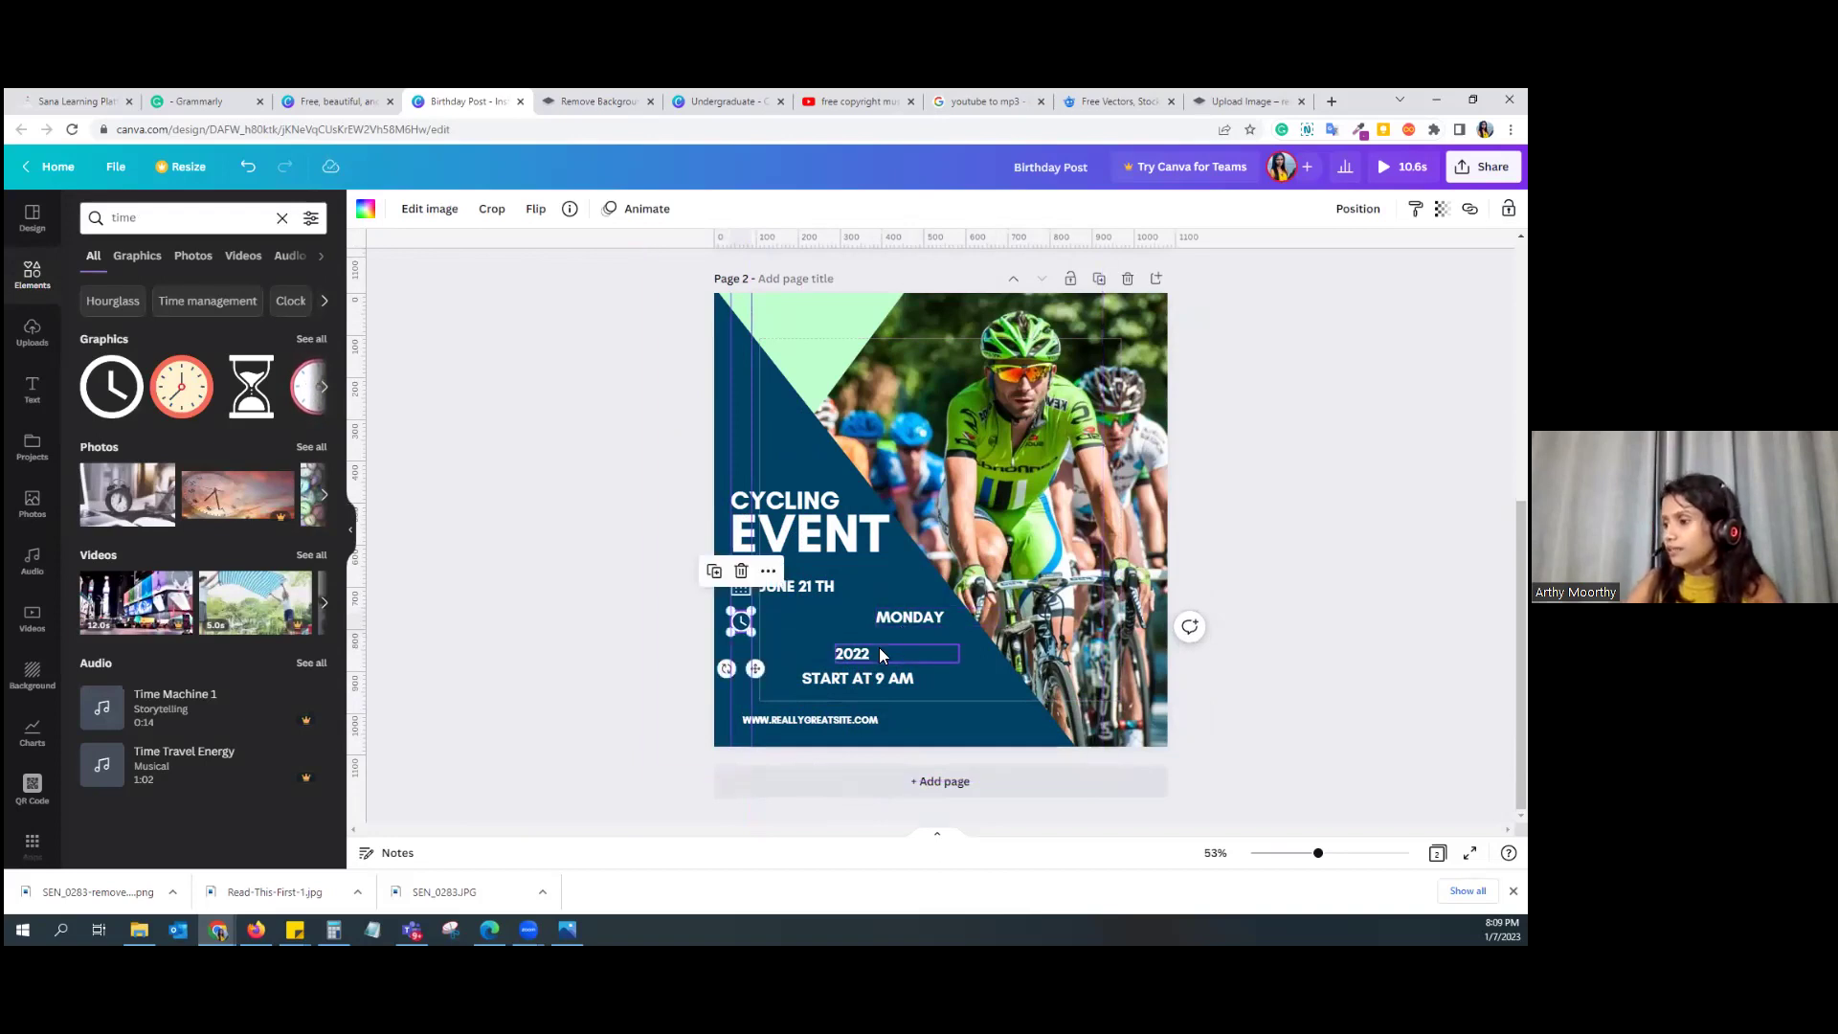
drag(864, 676, 825, 622)
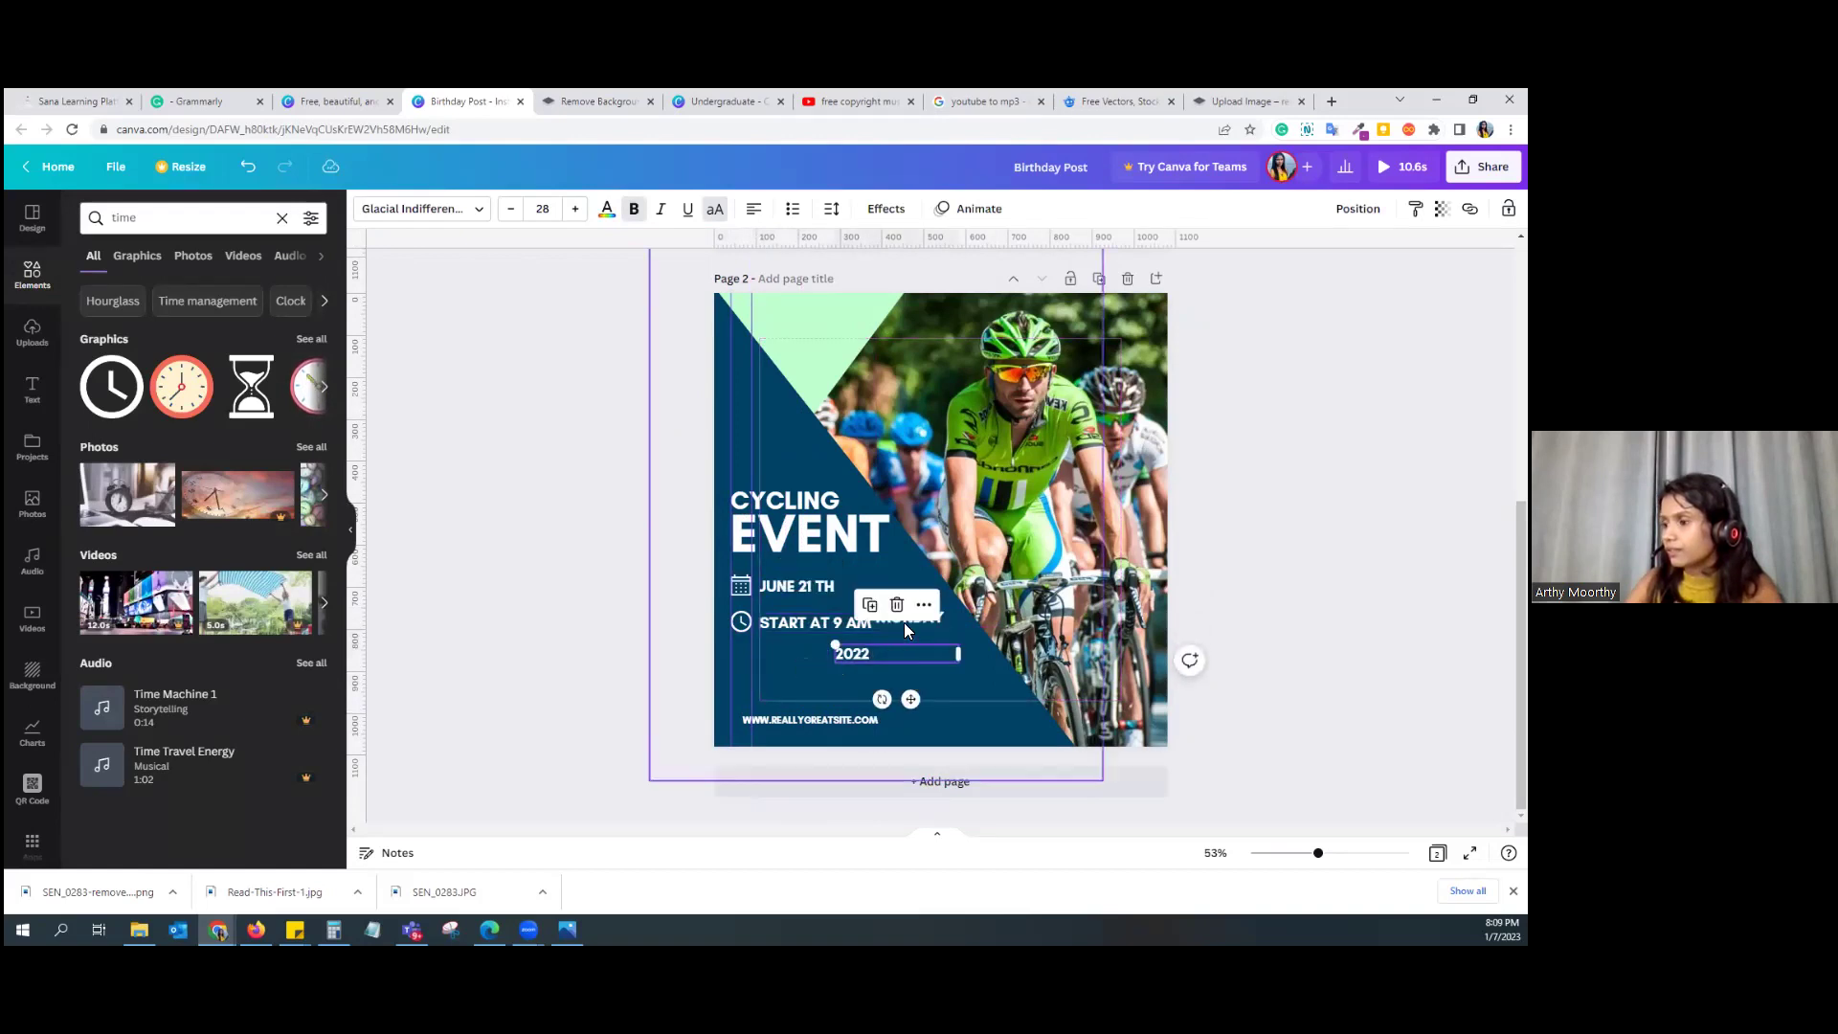
drag(944, 621, 889, 680)
Step: Retype MONDAY as COLOMBO and move 2022 up beside JUNE 21 TH
double_click(889, 678)
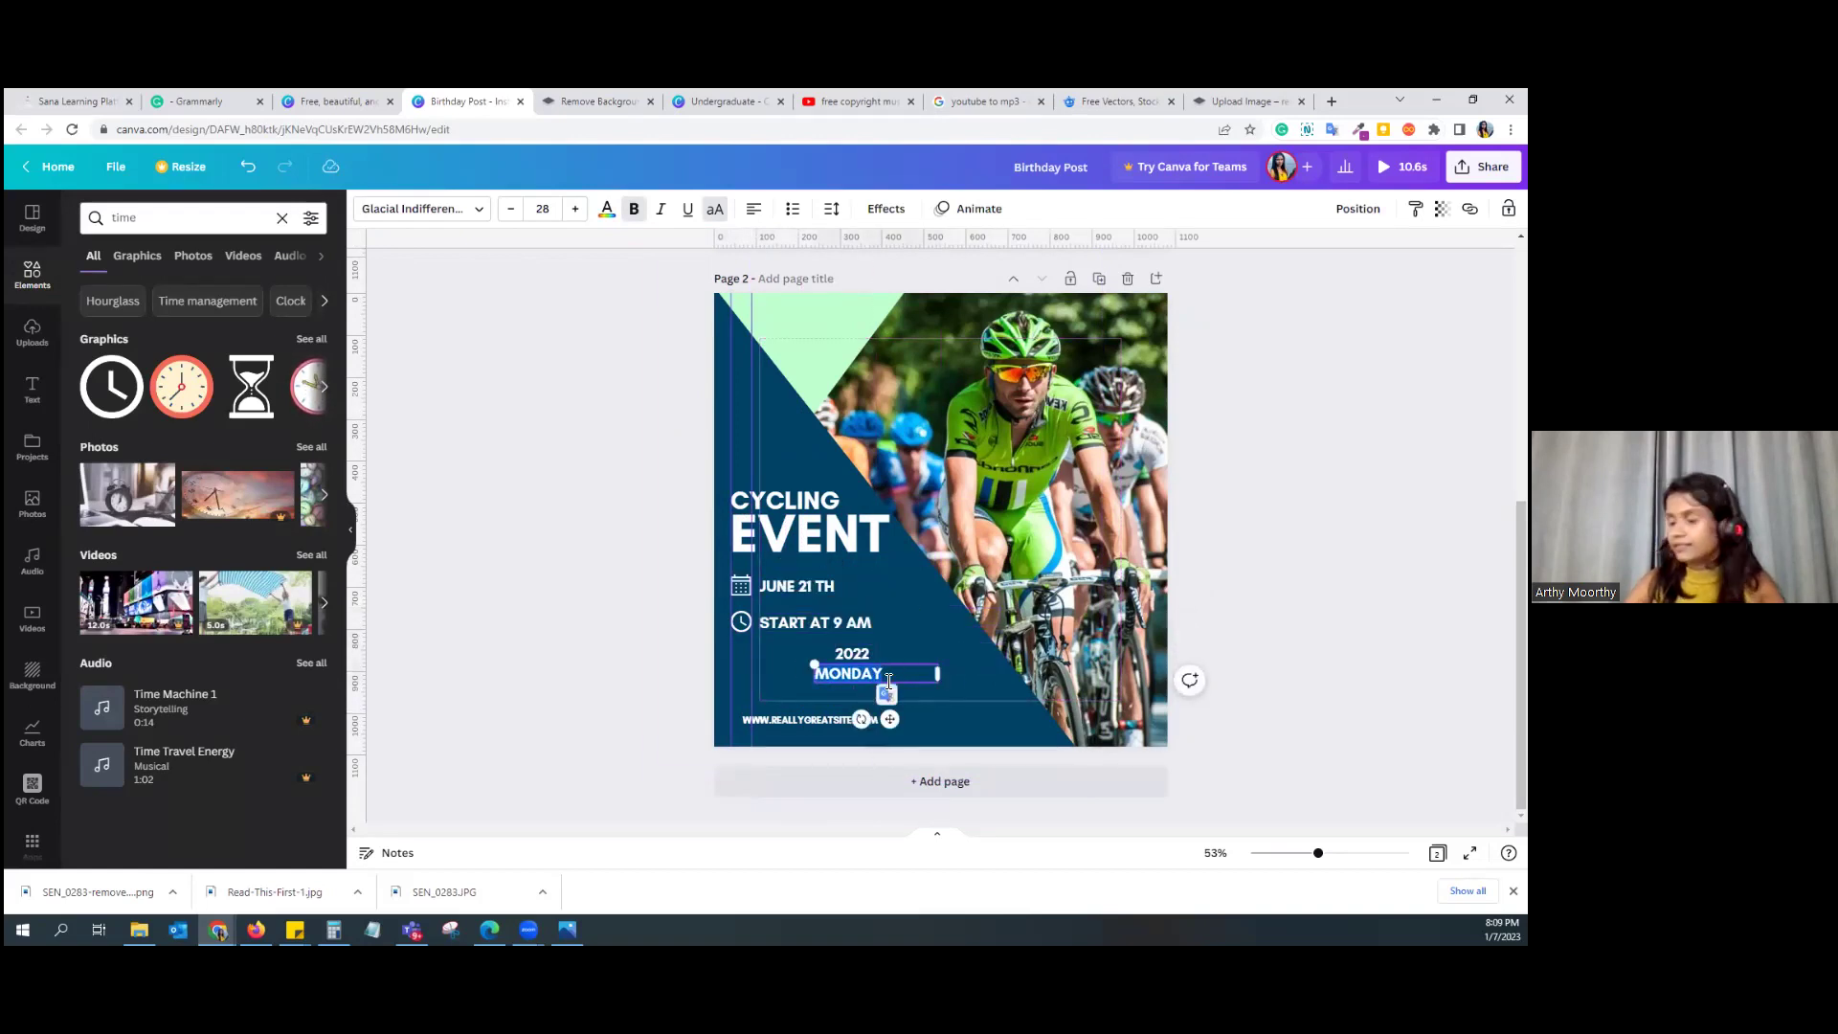
text(C)
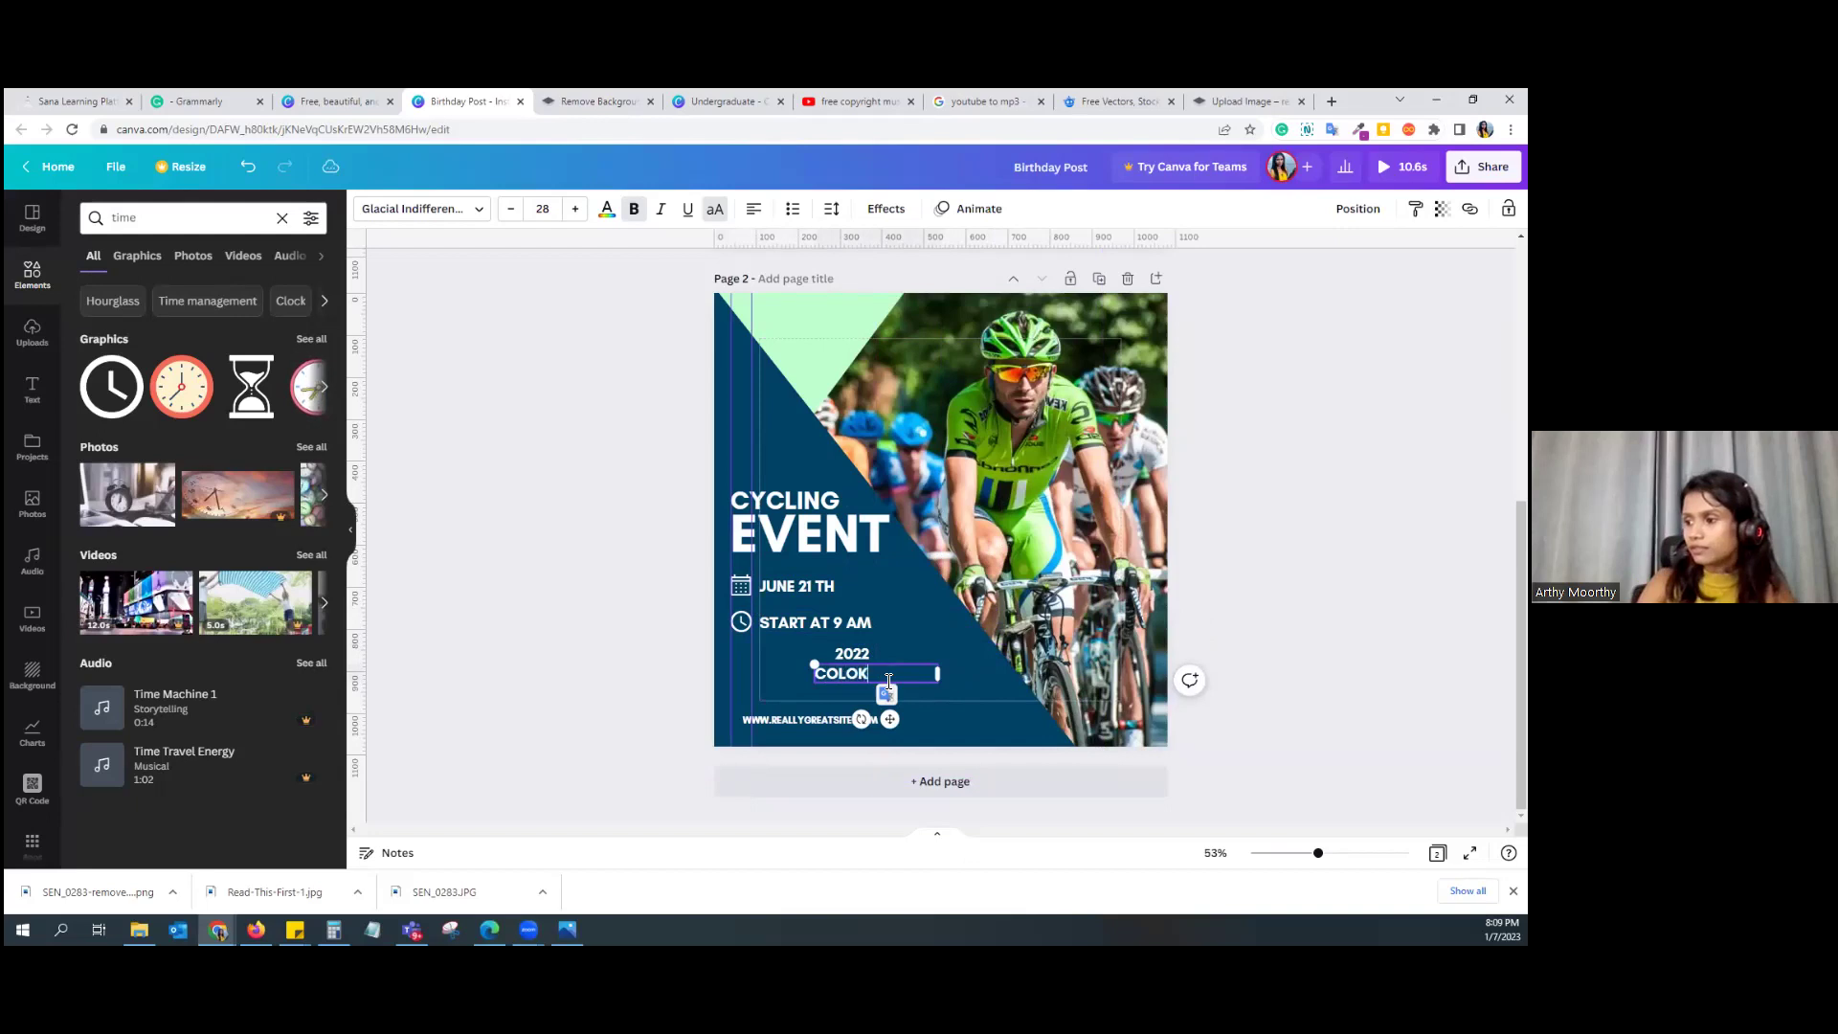
text(OLOK)
key(BackSpace)
key(BackSpace)
text(BO)
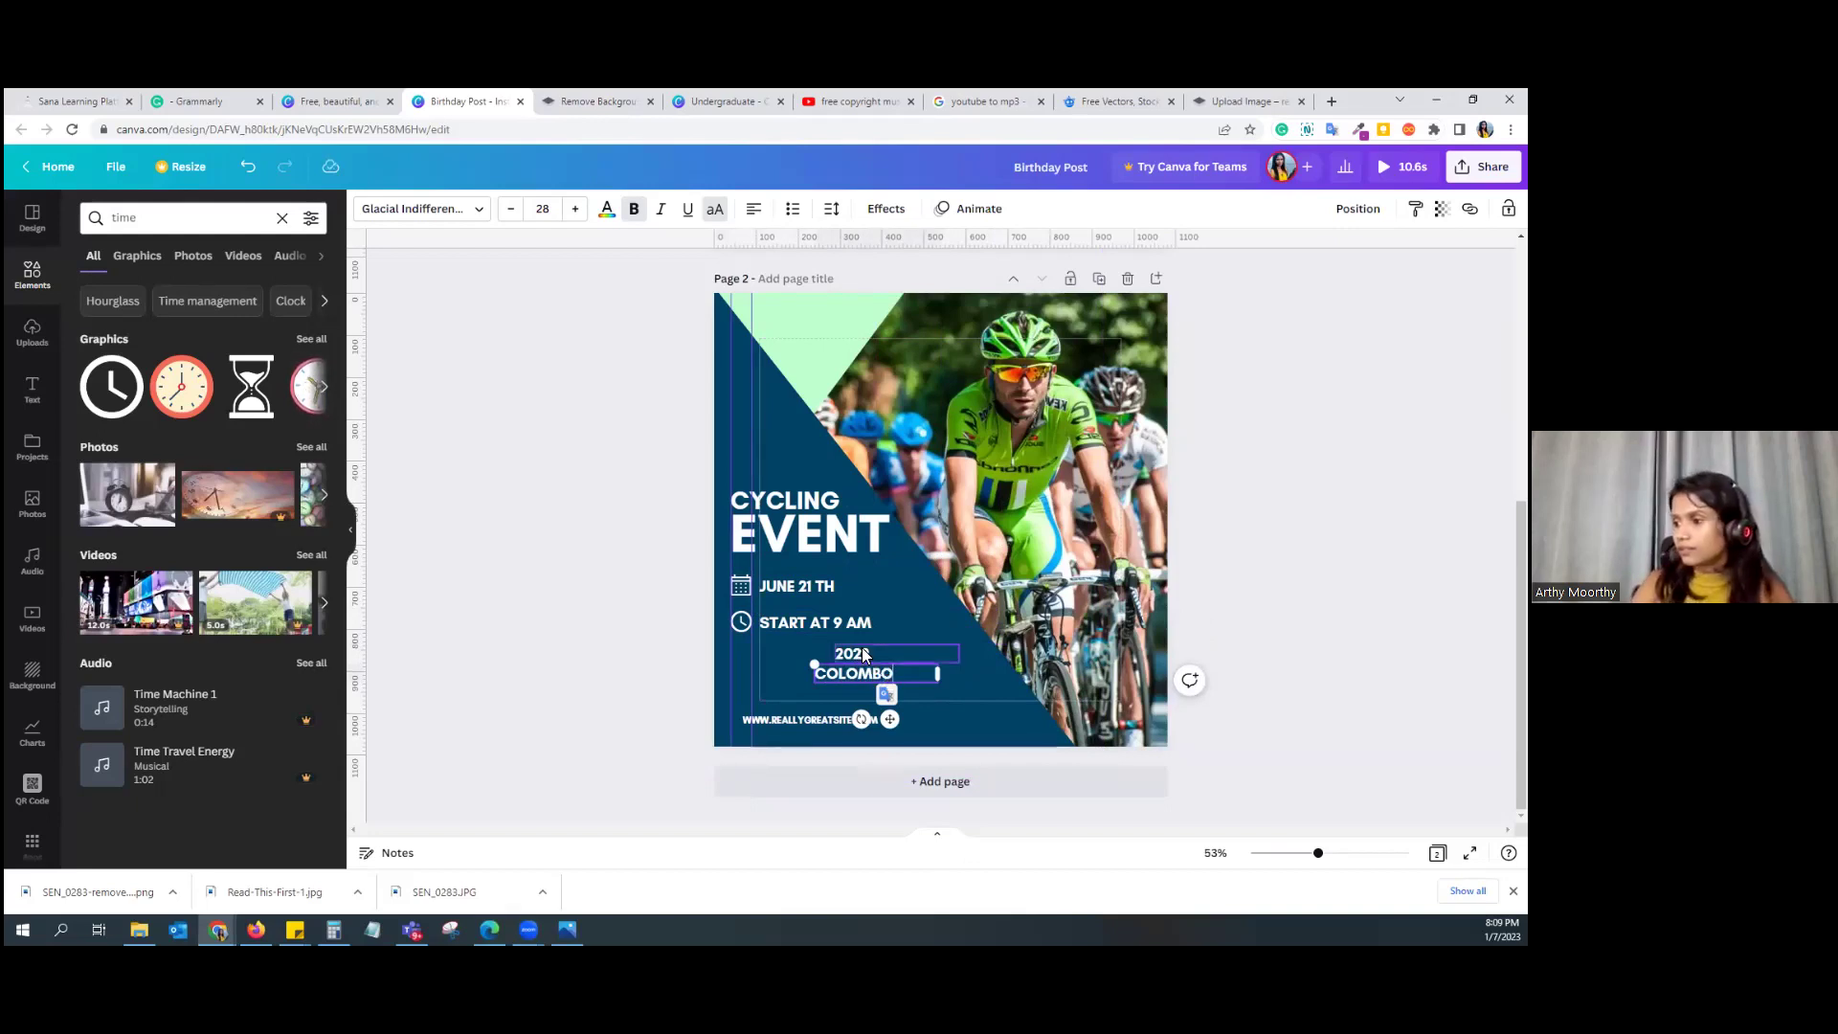
drag(864, 655, 870, 582)
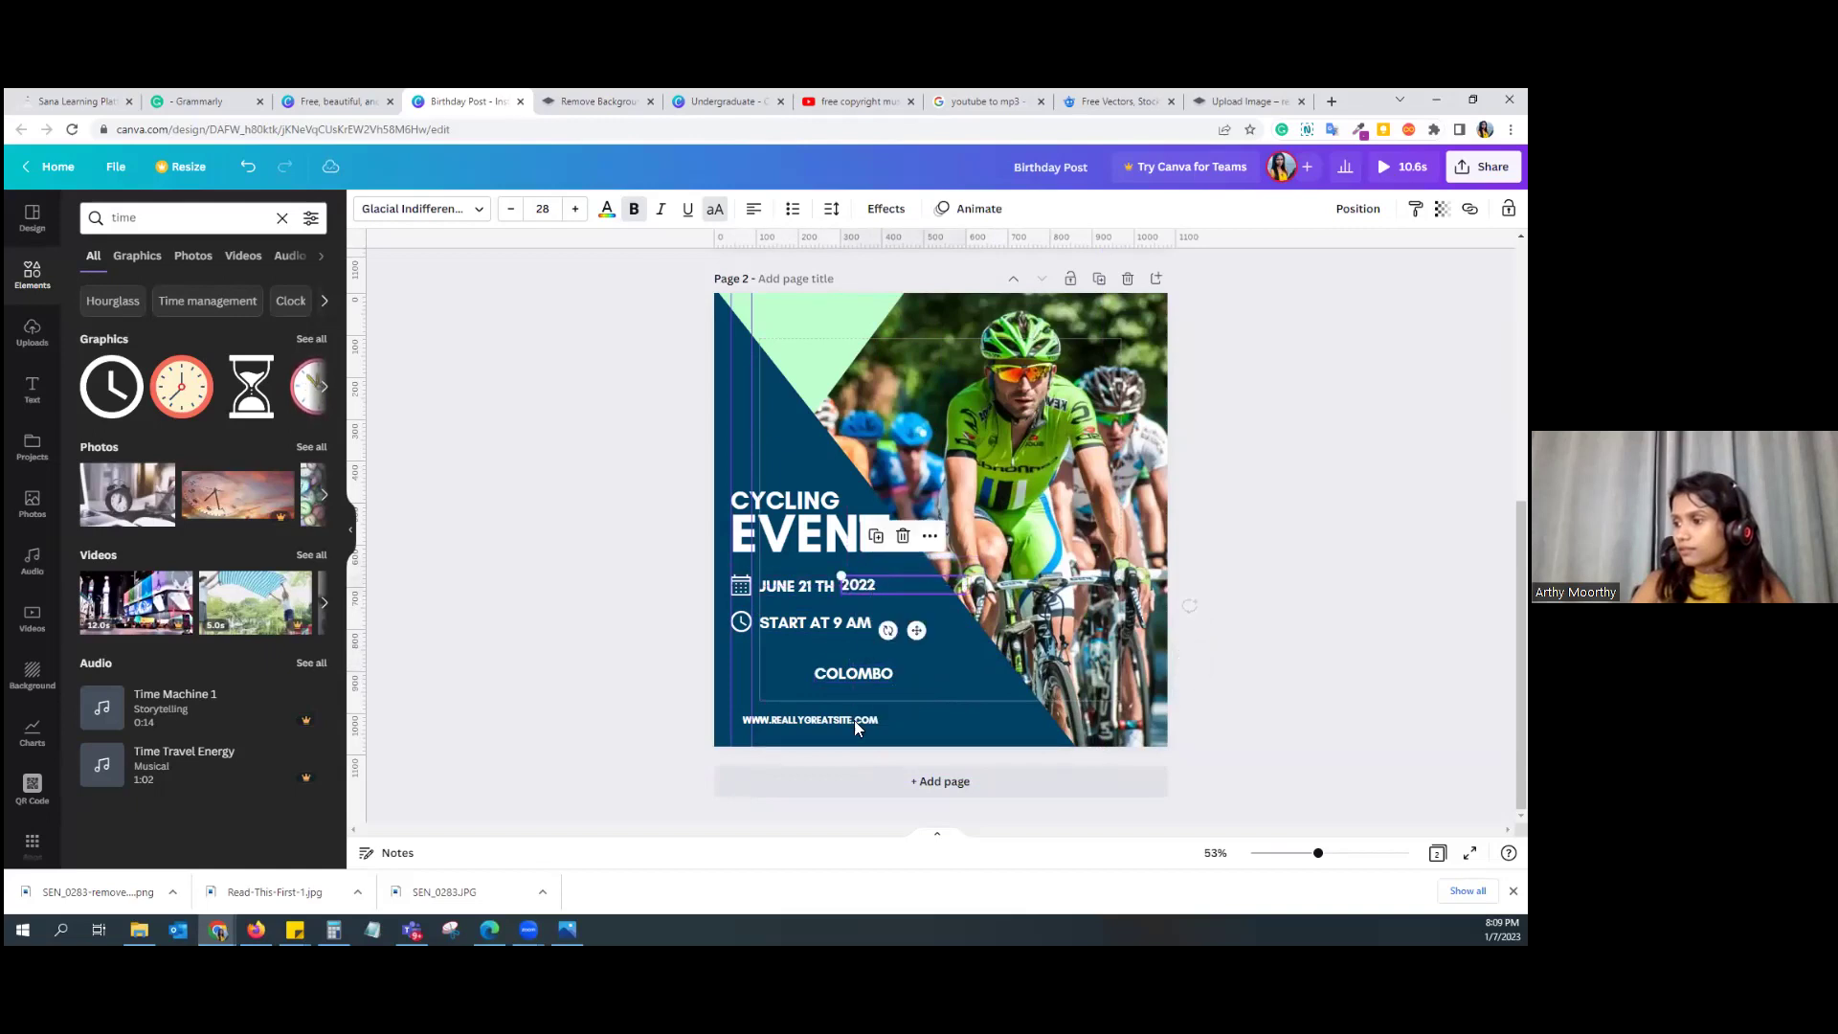
Step: Search elements for 'location', add a pin graphic, make it white and shrink it to a small icon
click(845, 672)
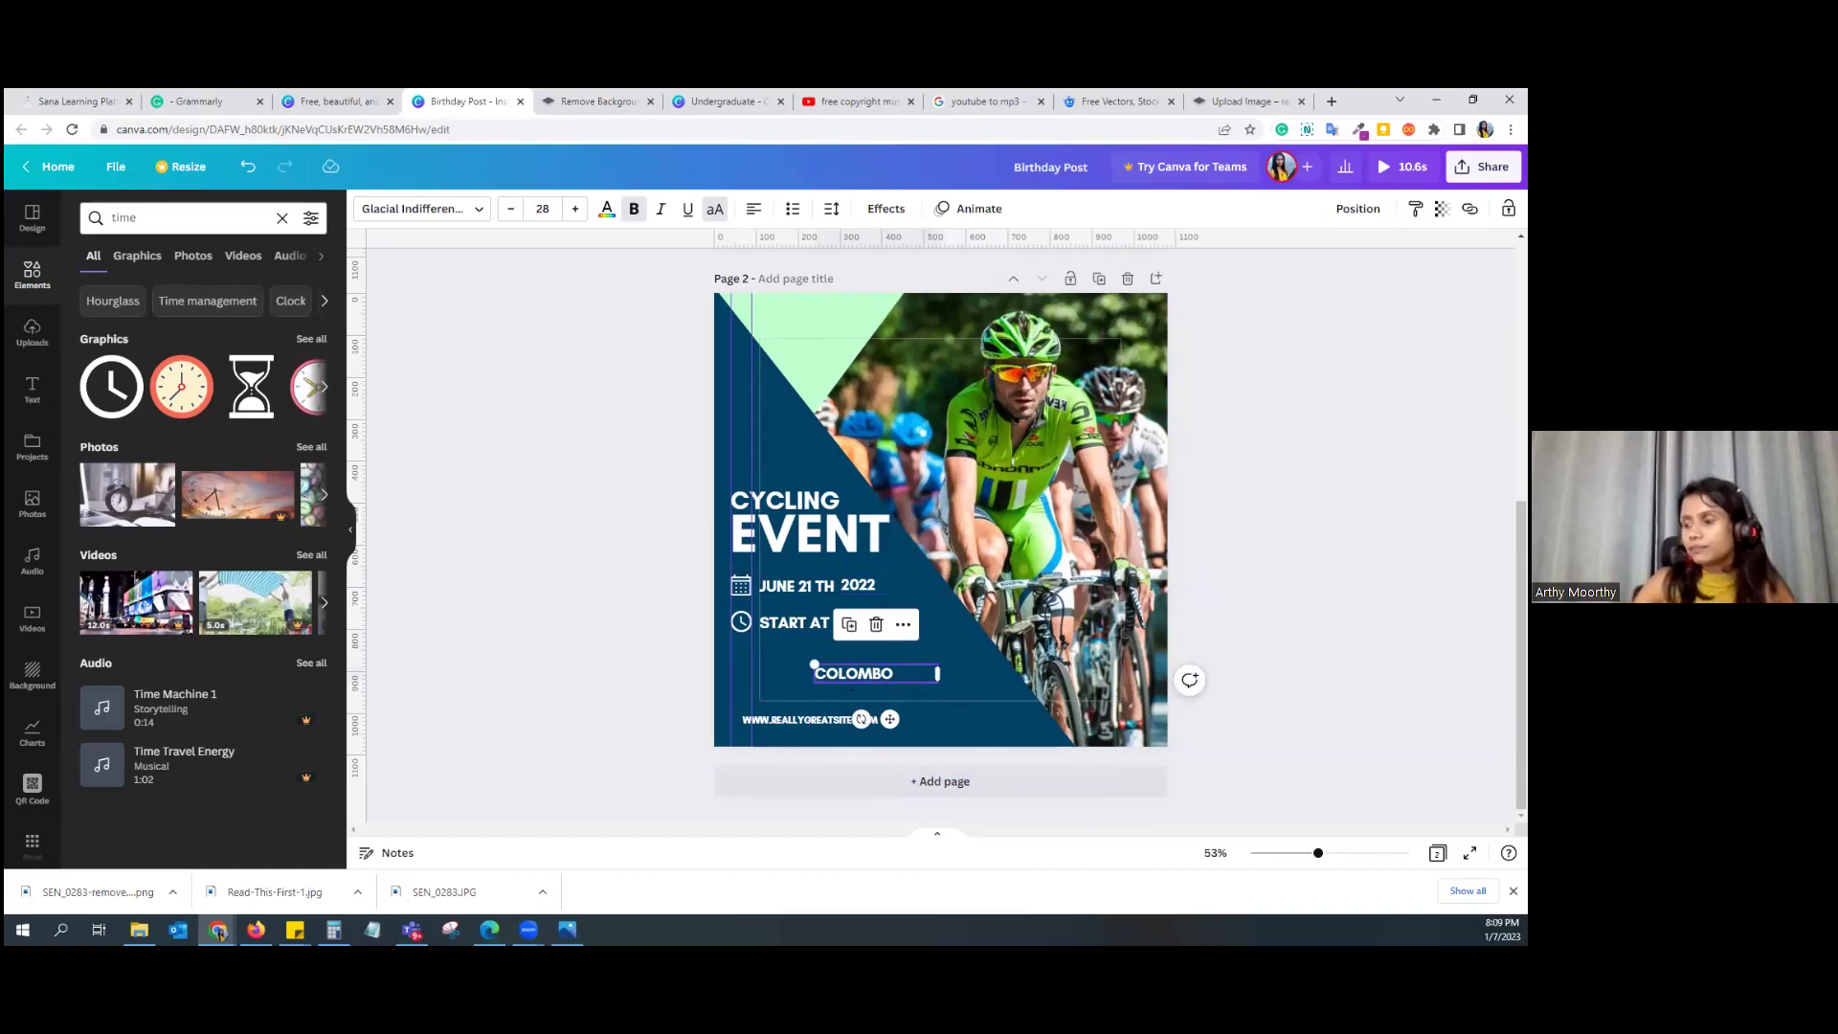
double_click(113, 217)
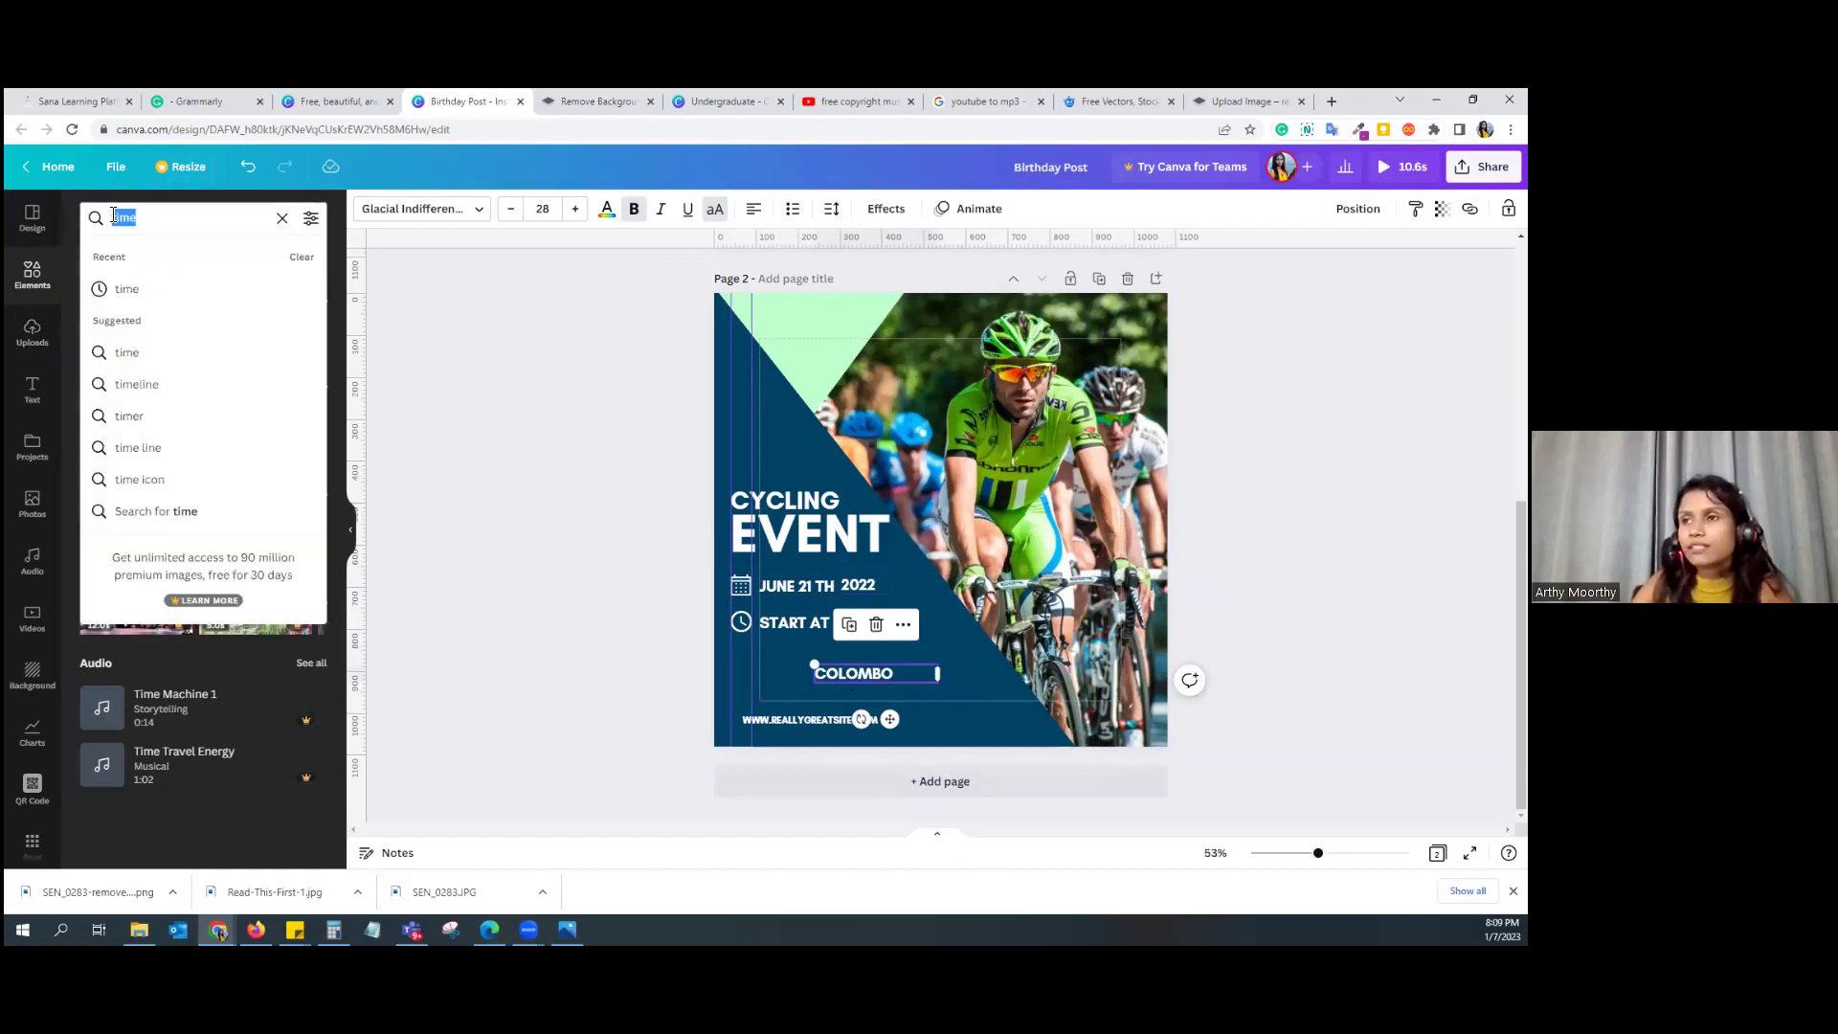
text(location)
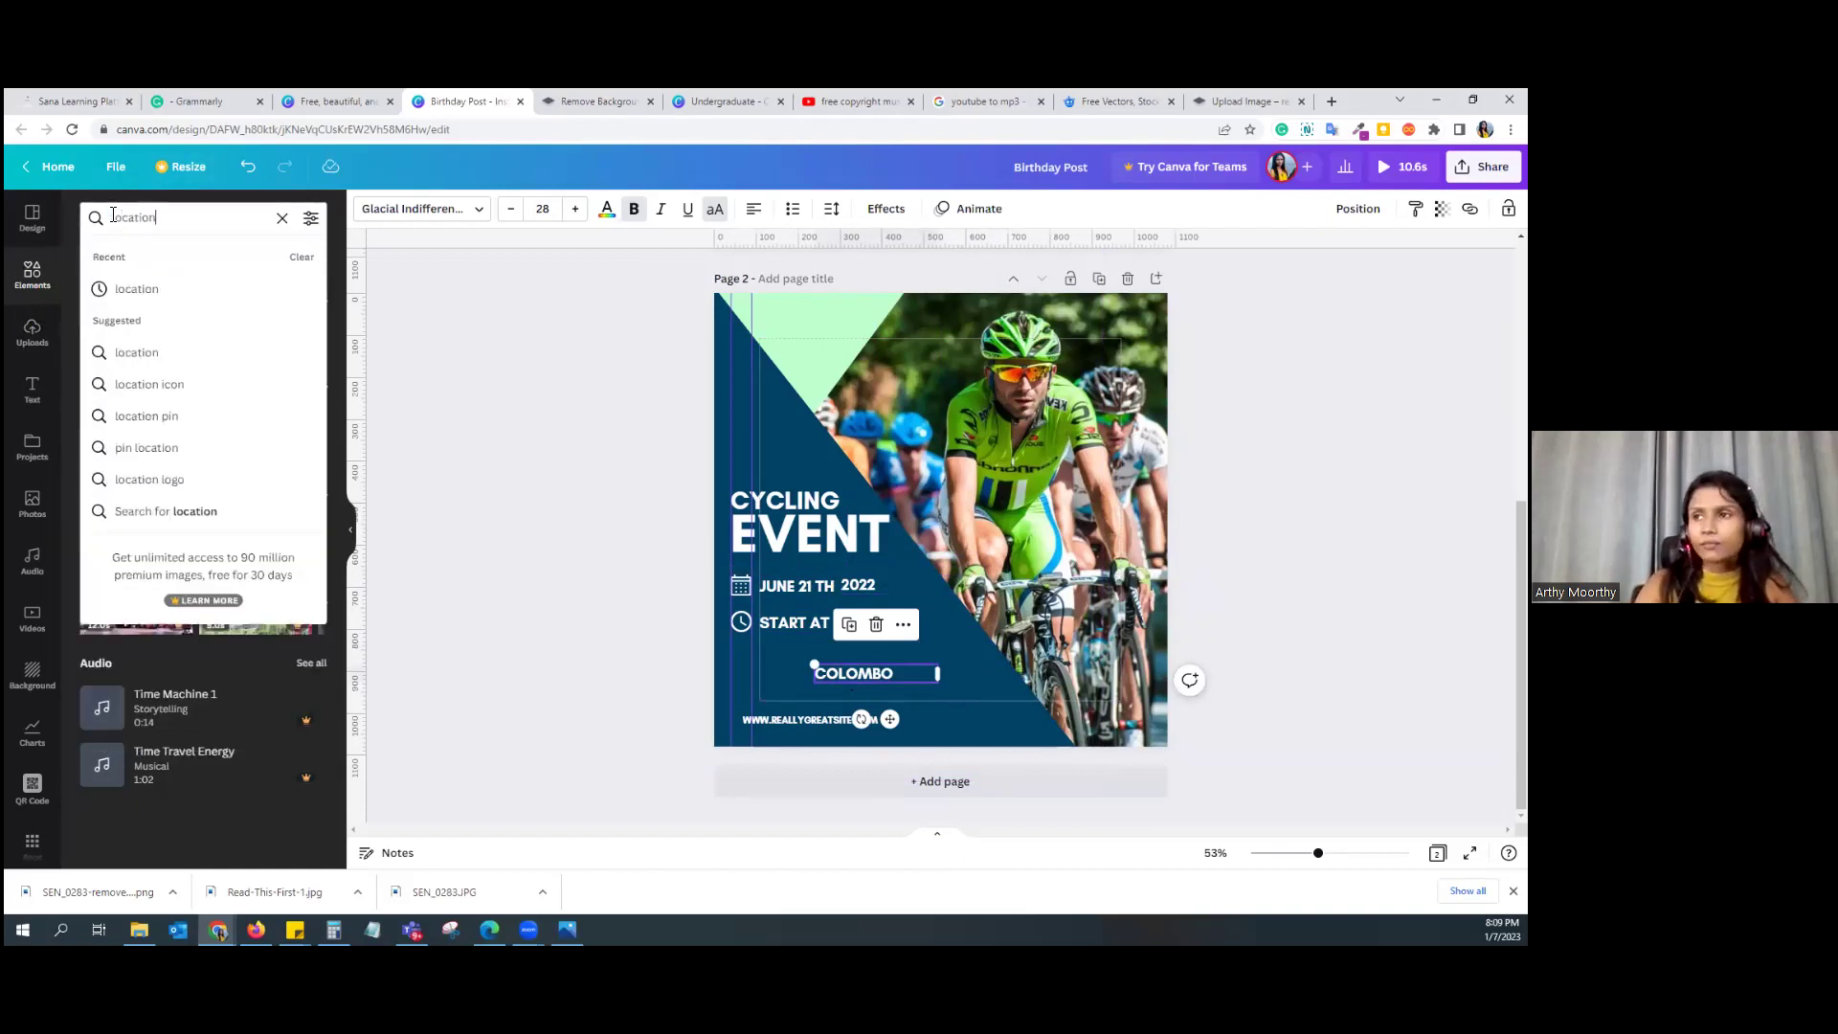
key(Return)
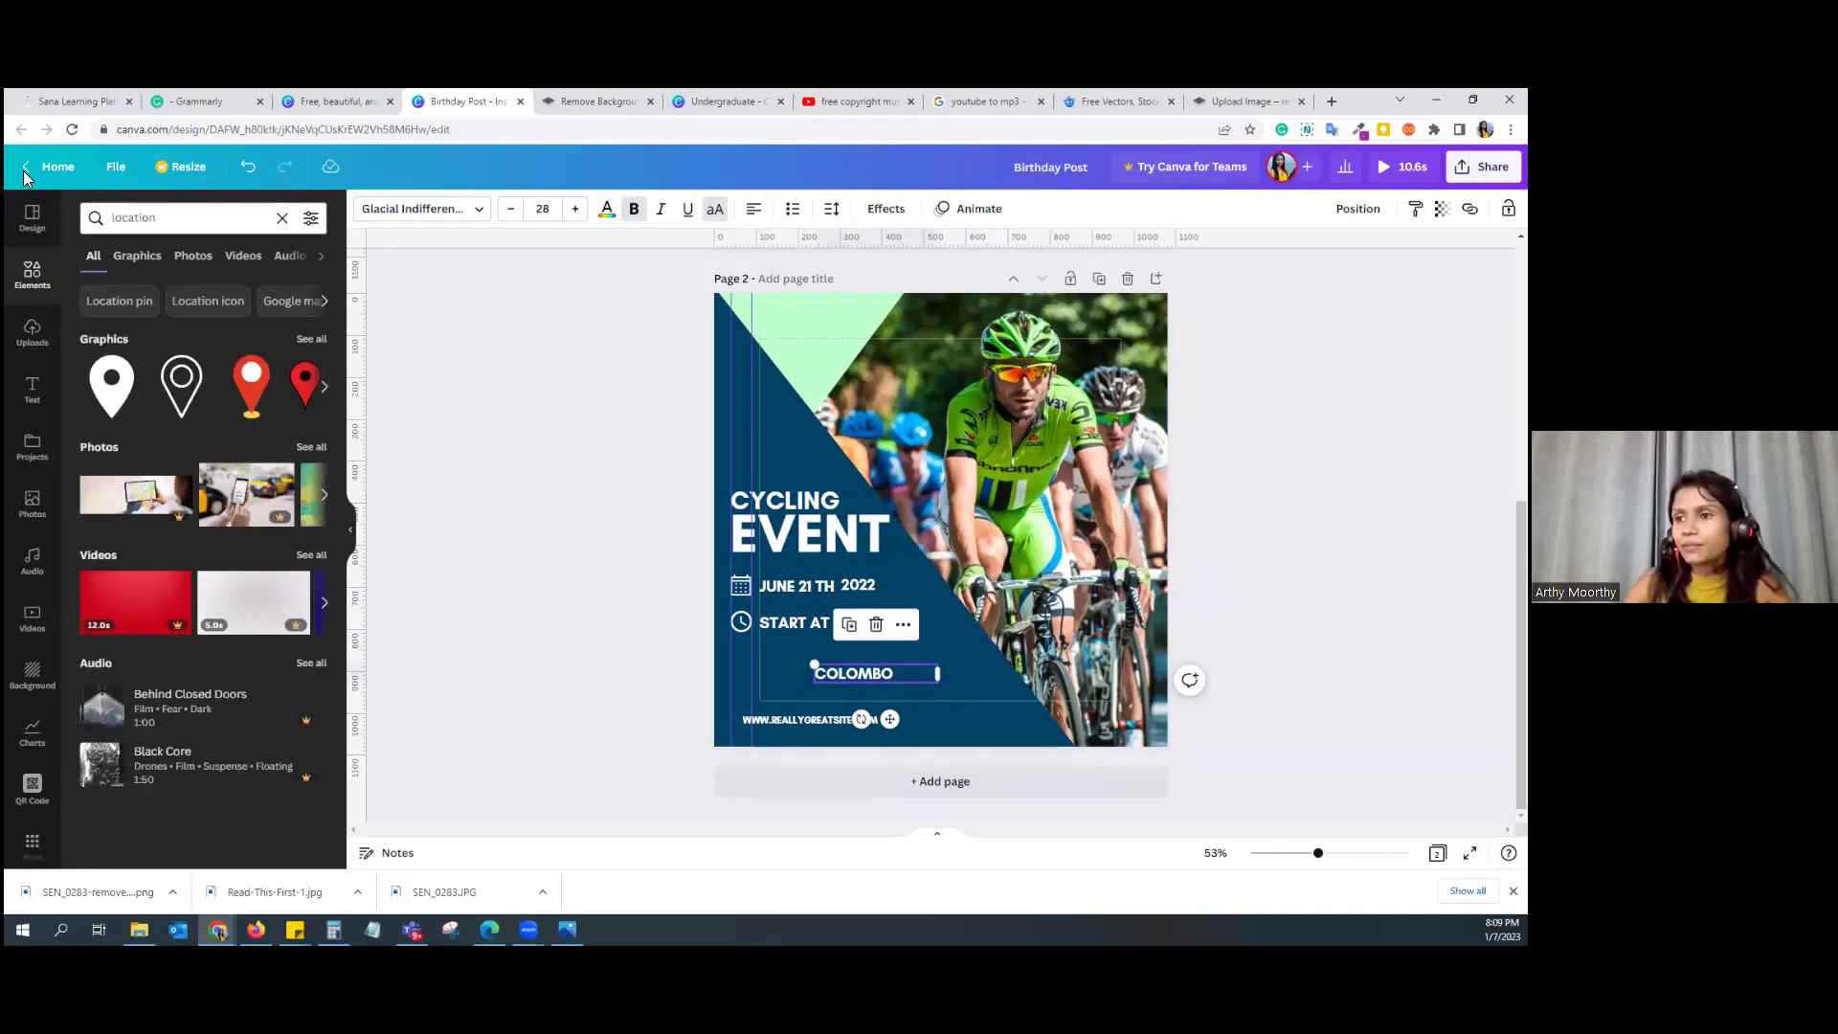
click(122, 384)
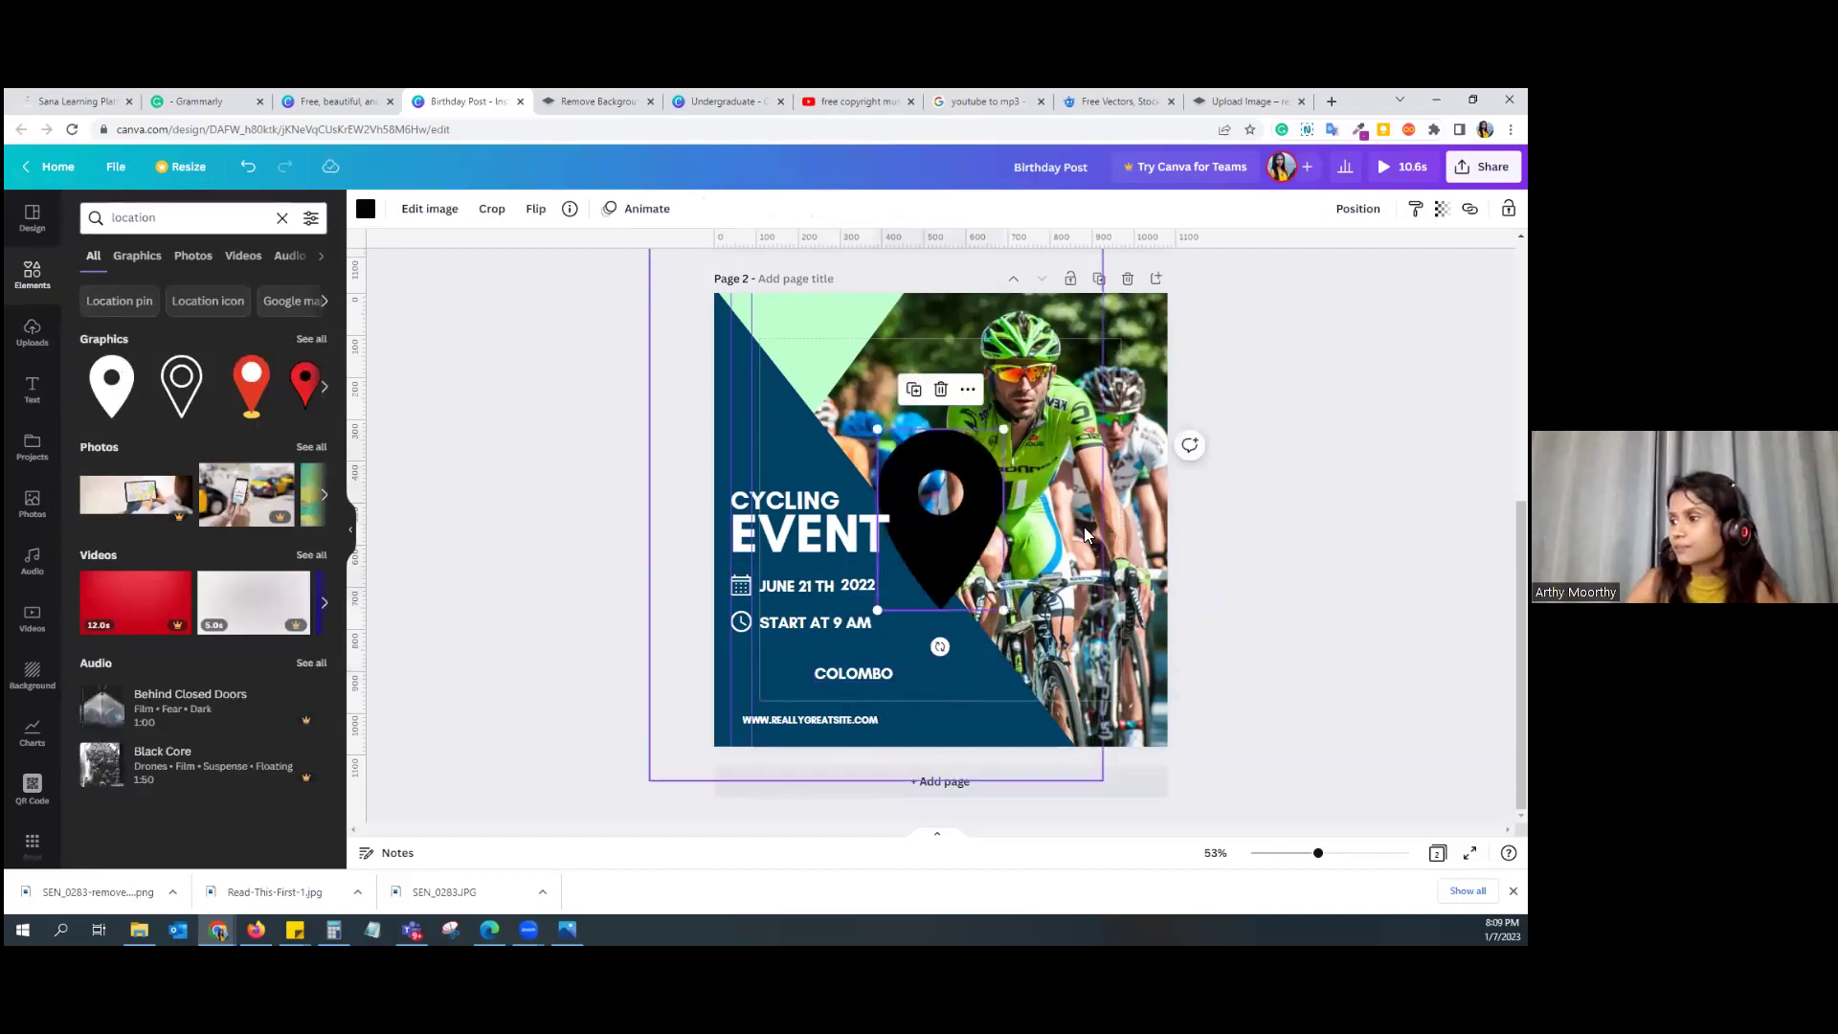
click(365, 210)
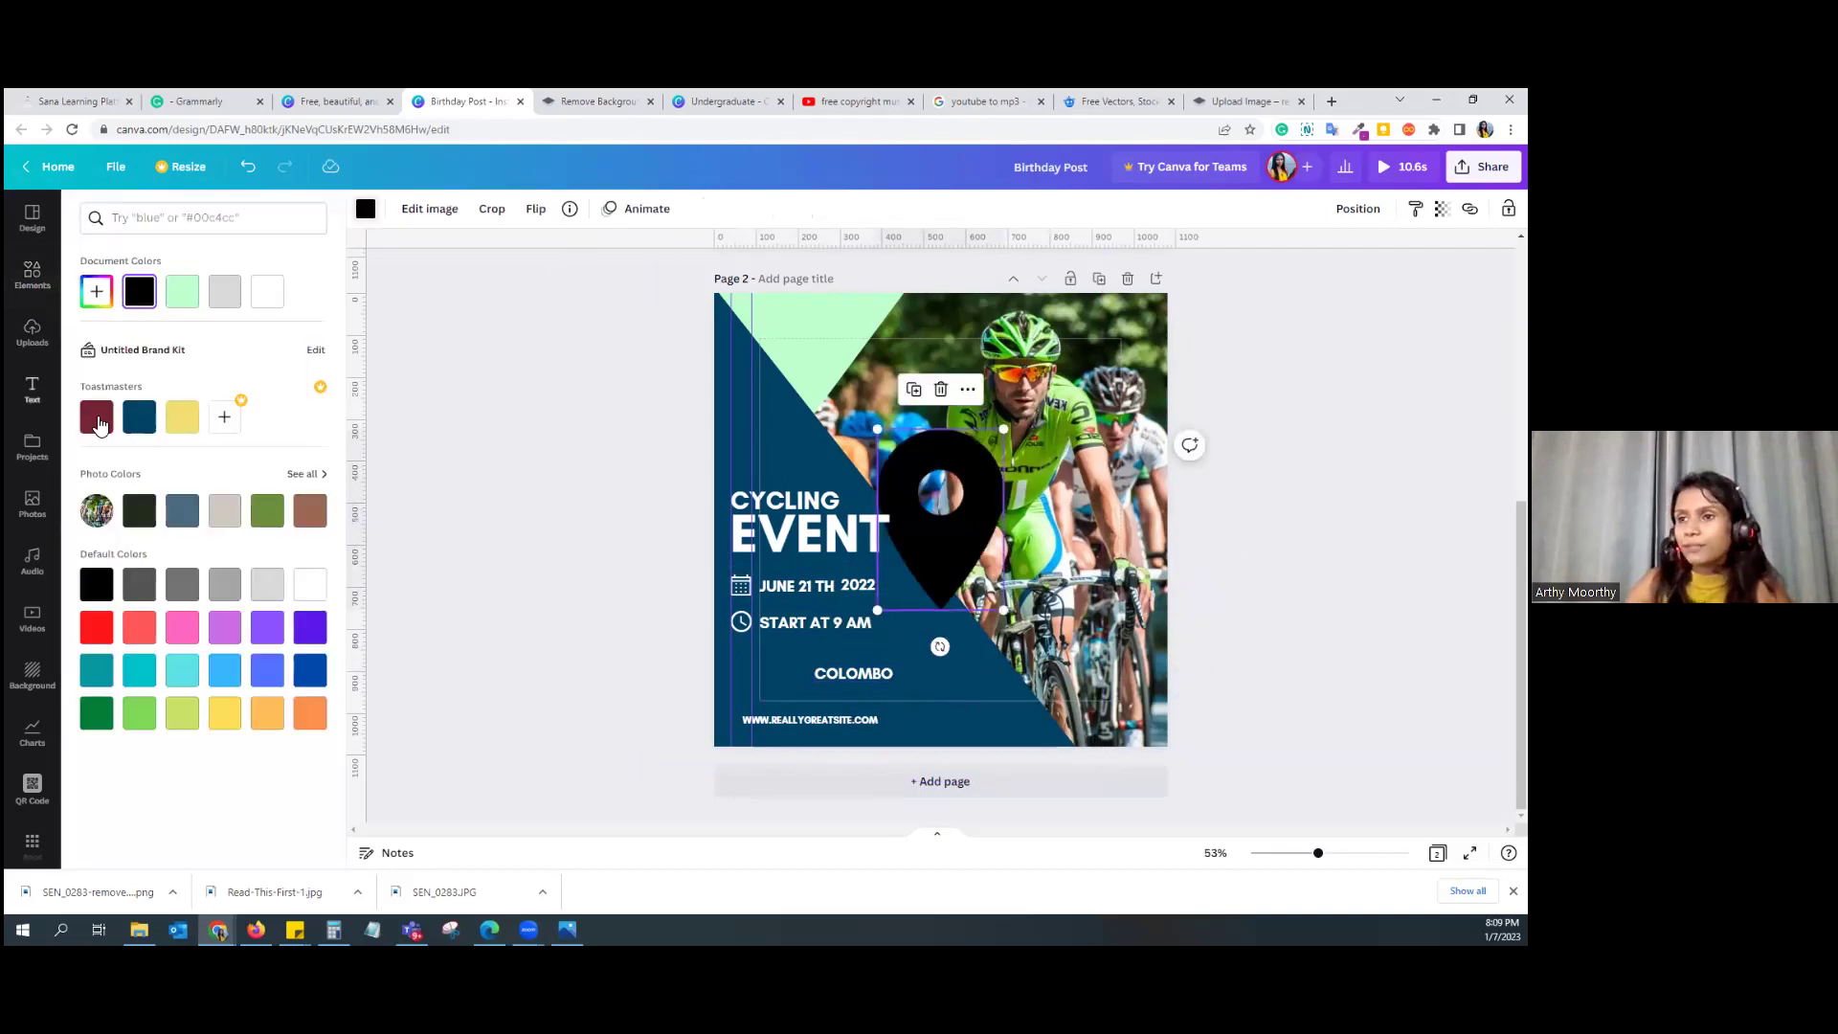
click(310, 584)
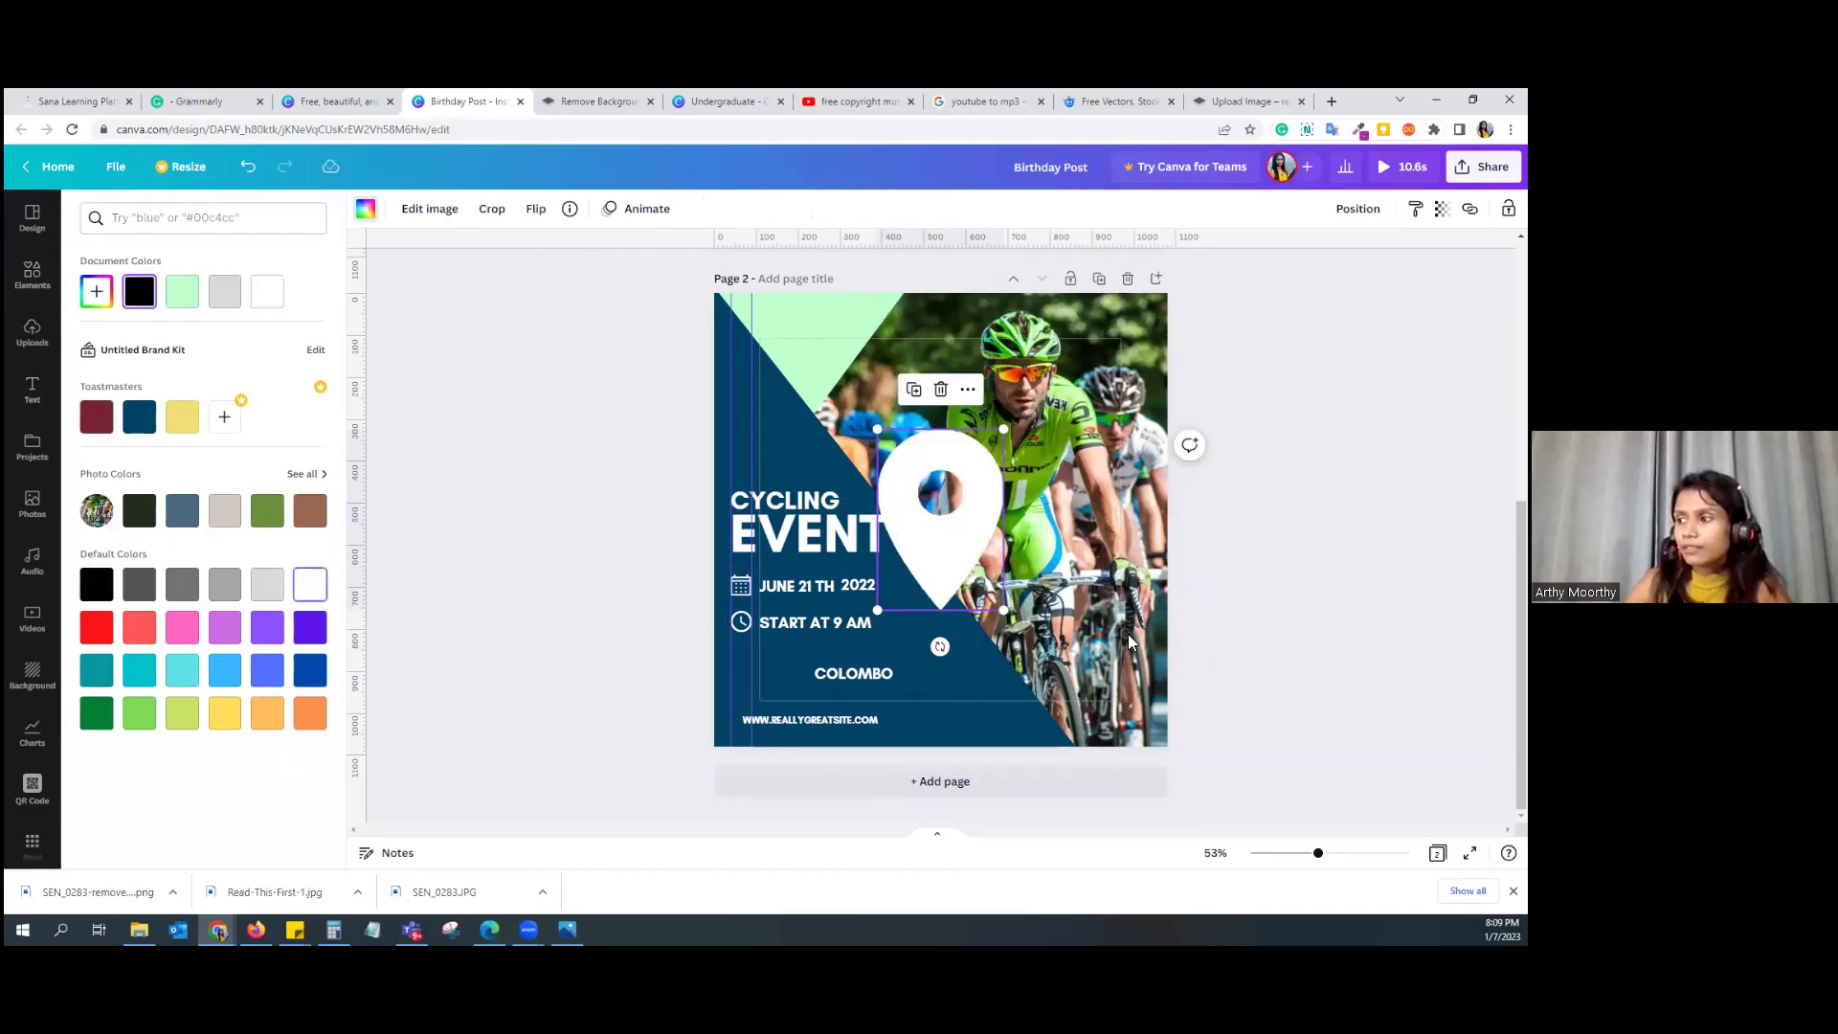
drag(877, 430, 762, 713)
Step: Place the pin left of COLOMBO and move the COLOMBO text up beside it
click(783, 685)
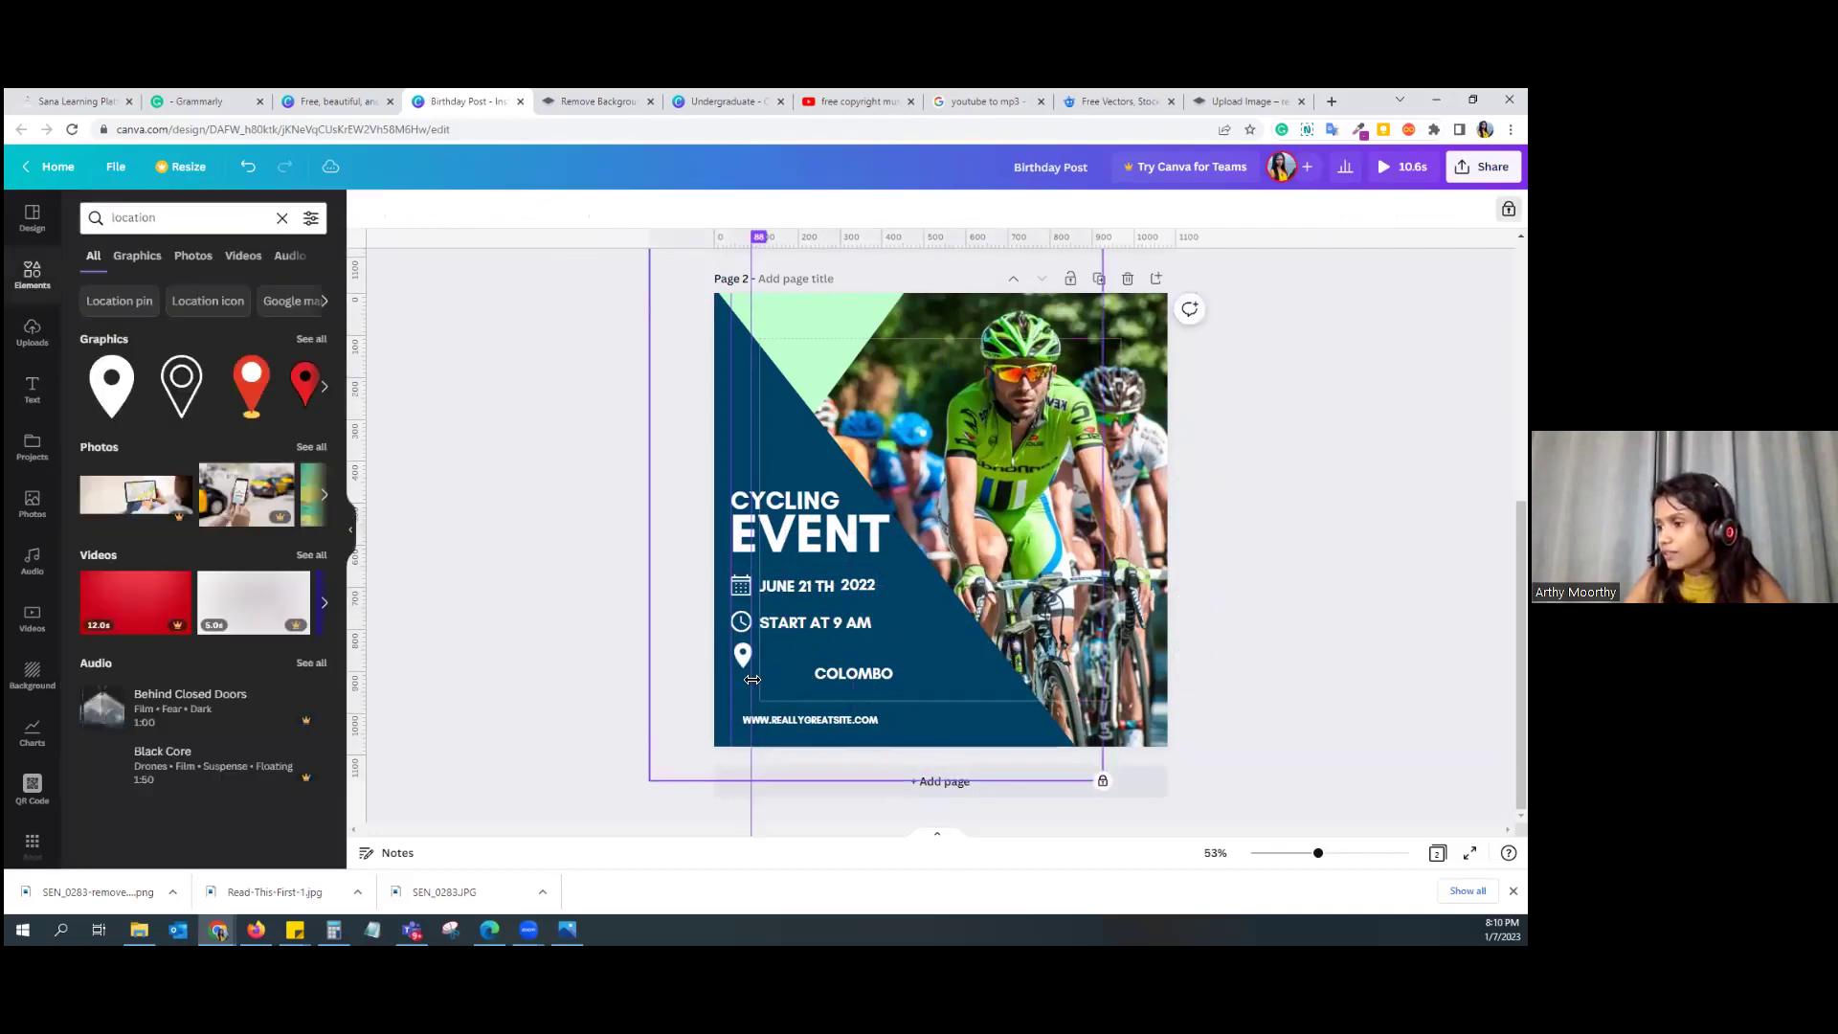
click(740, 657)
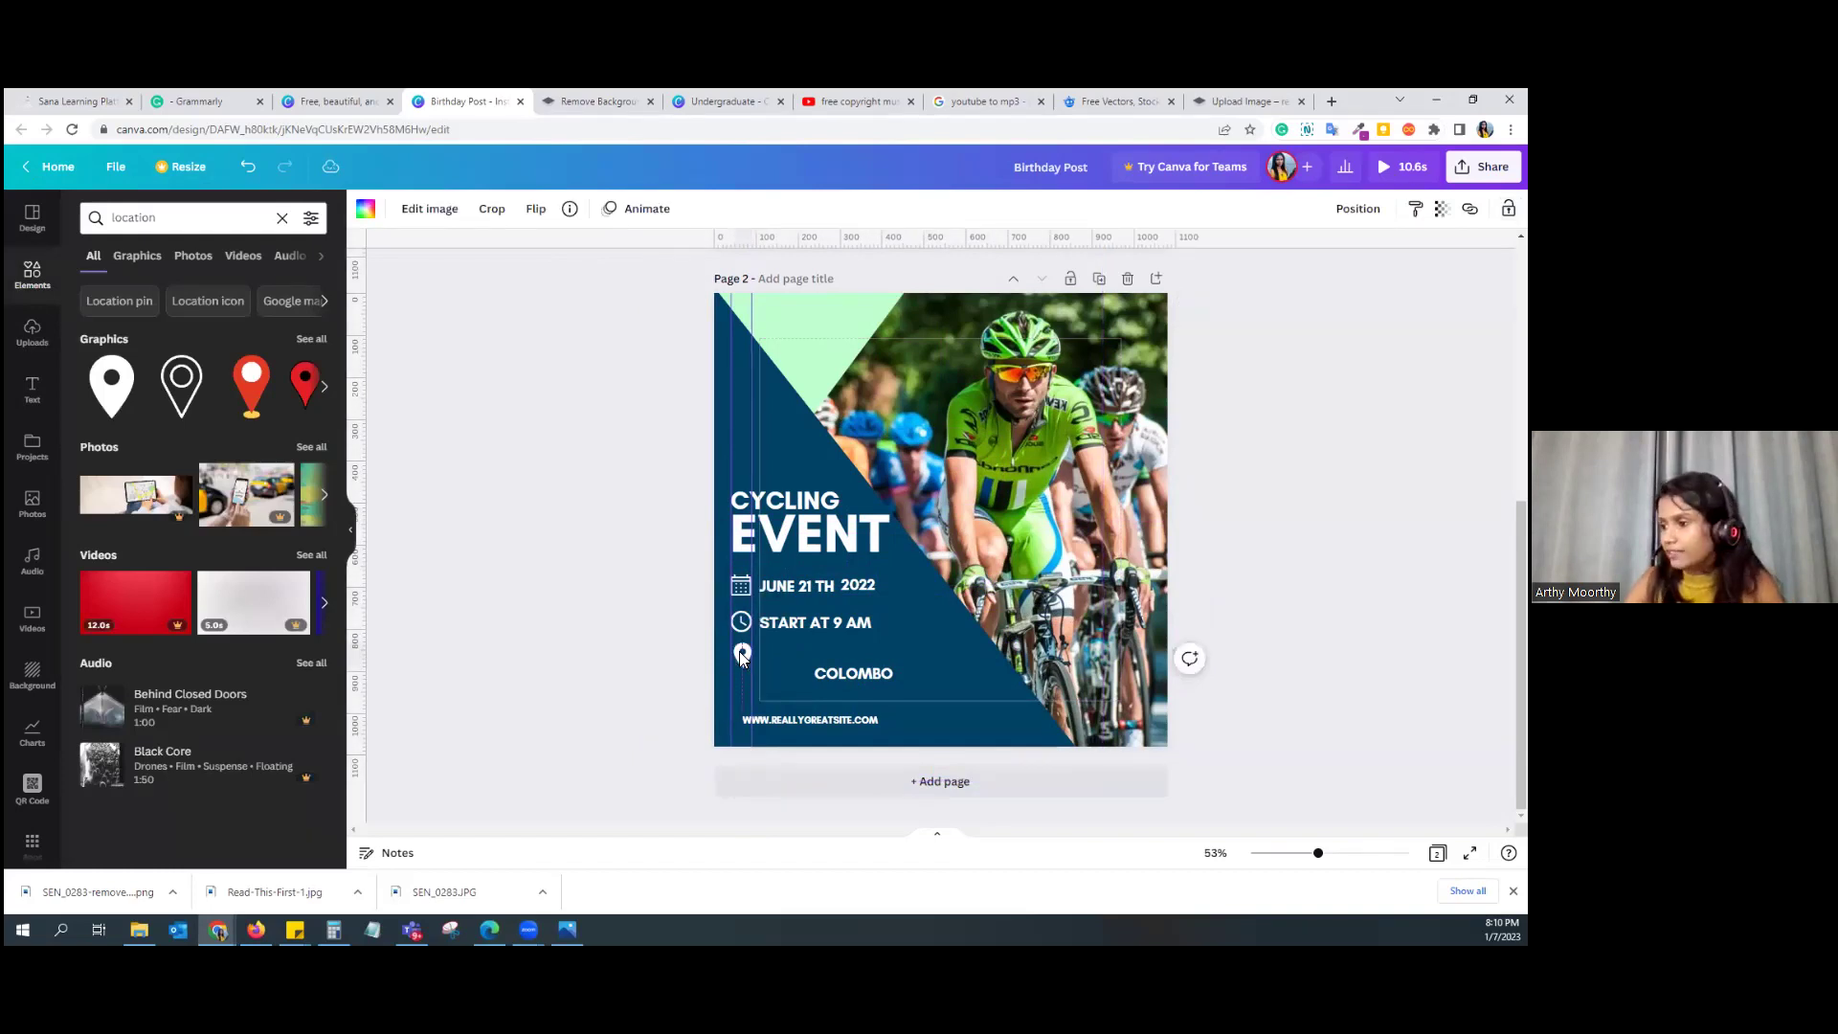
click(804, 673)
drag(803, 677, 748, 662)
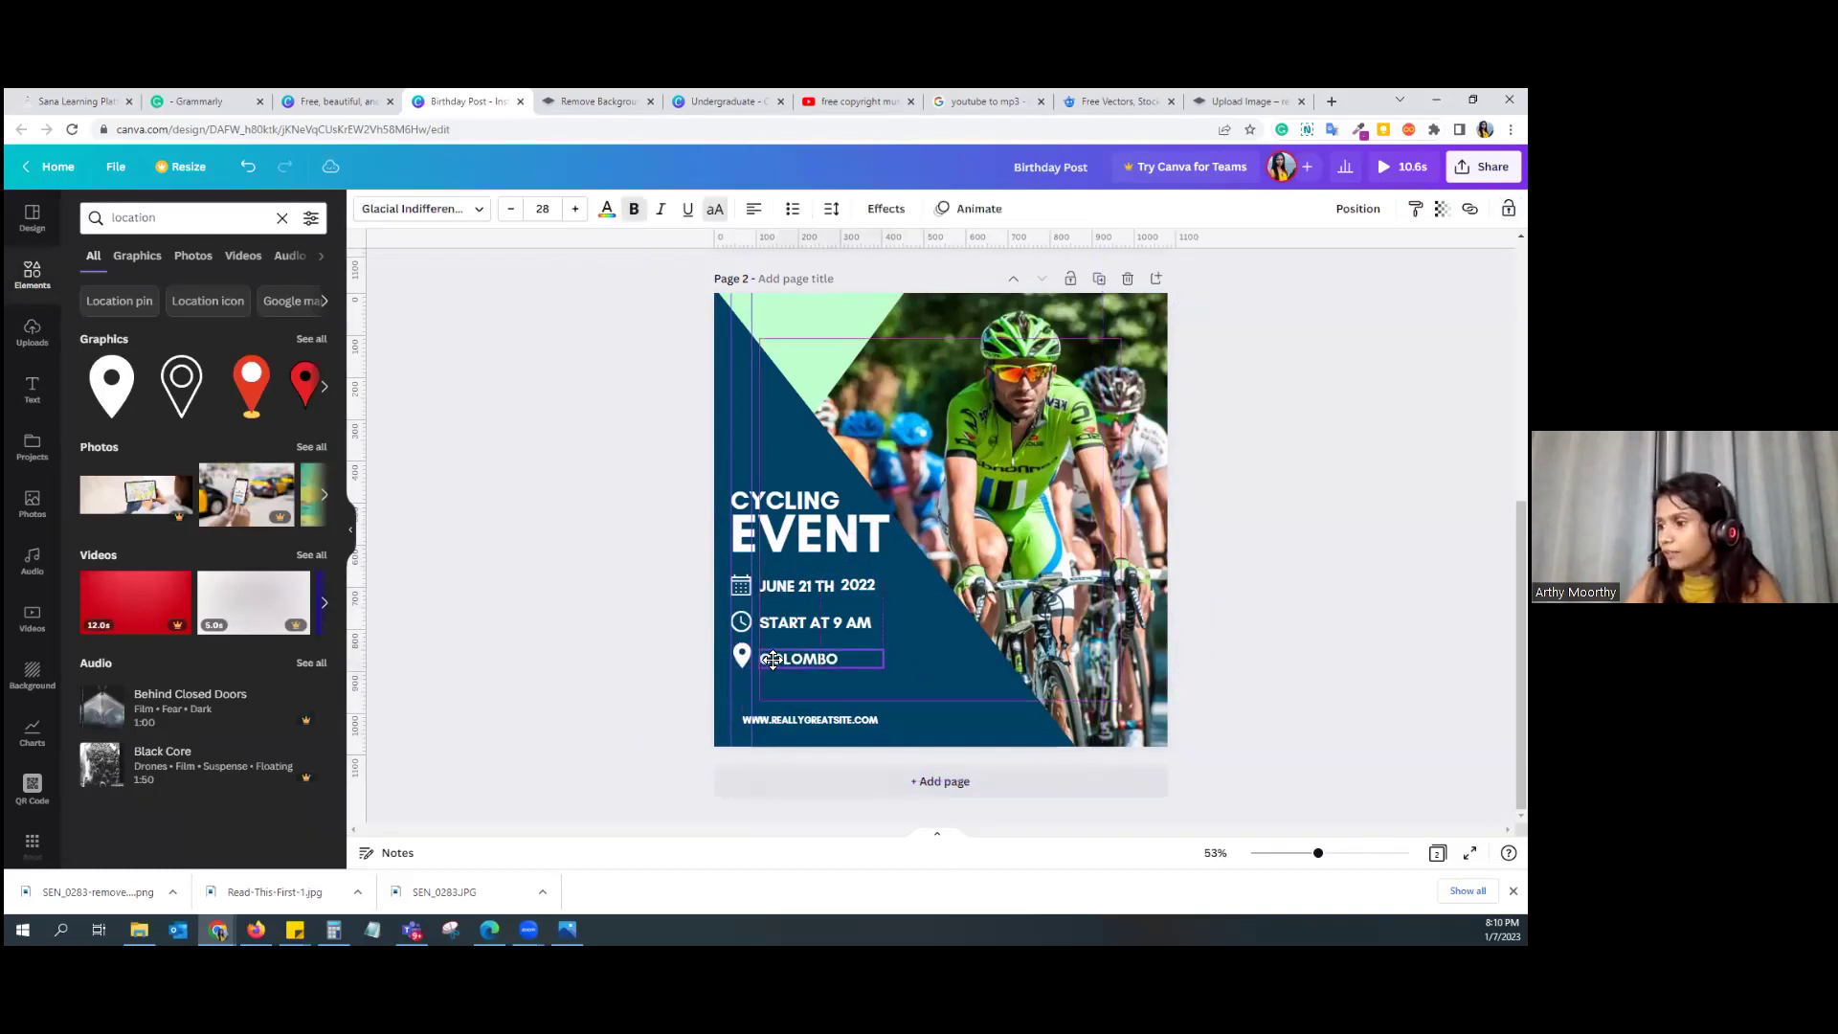
click(913, 657)
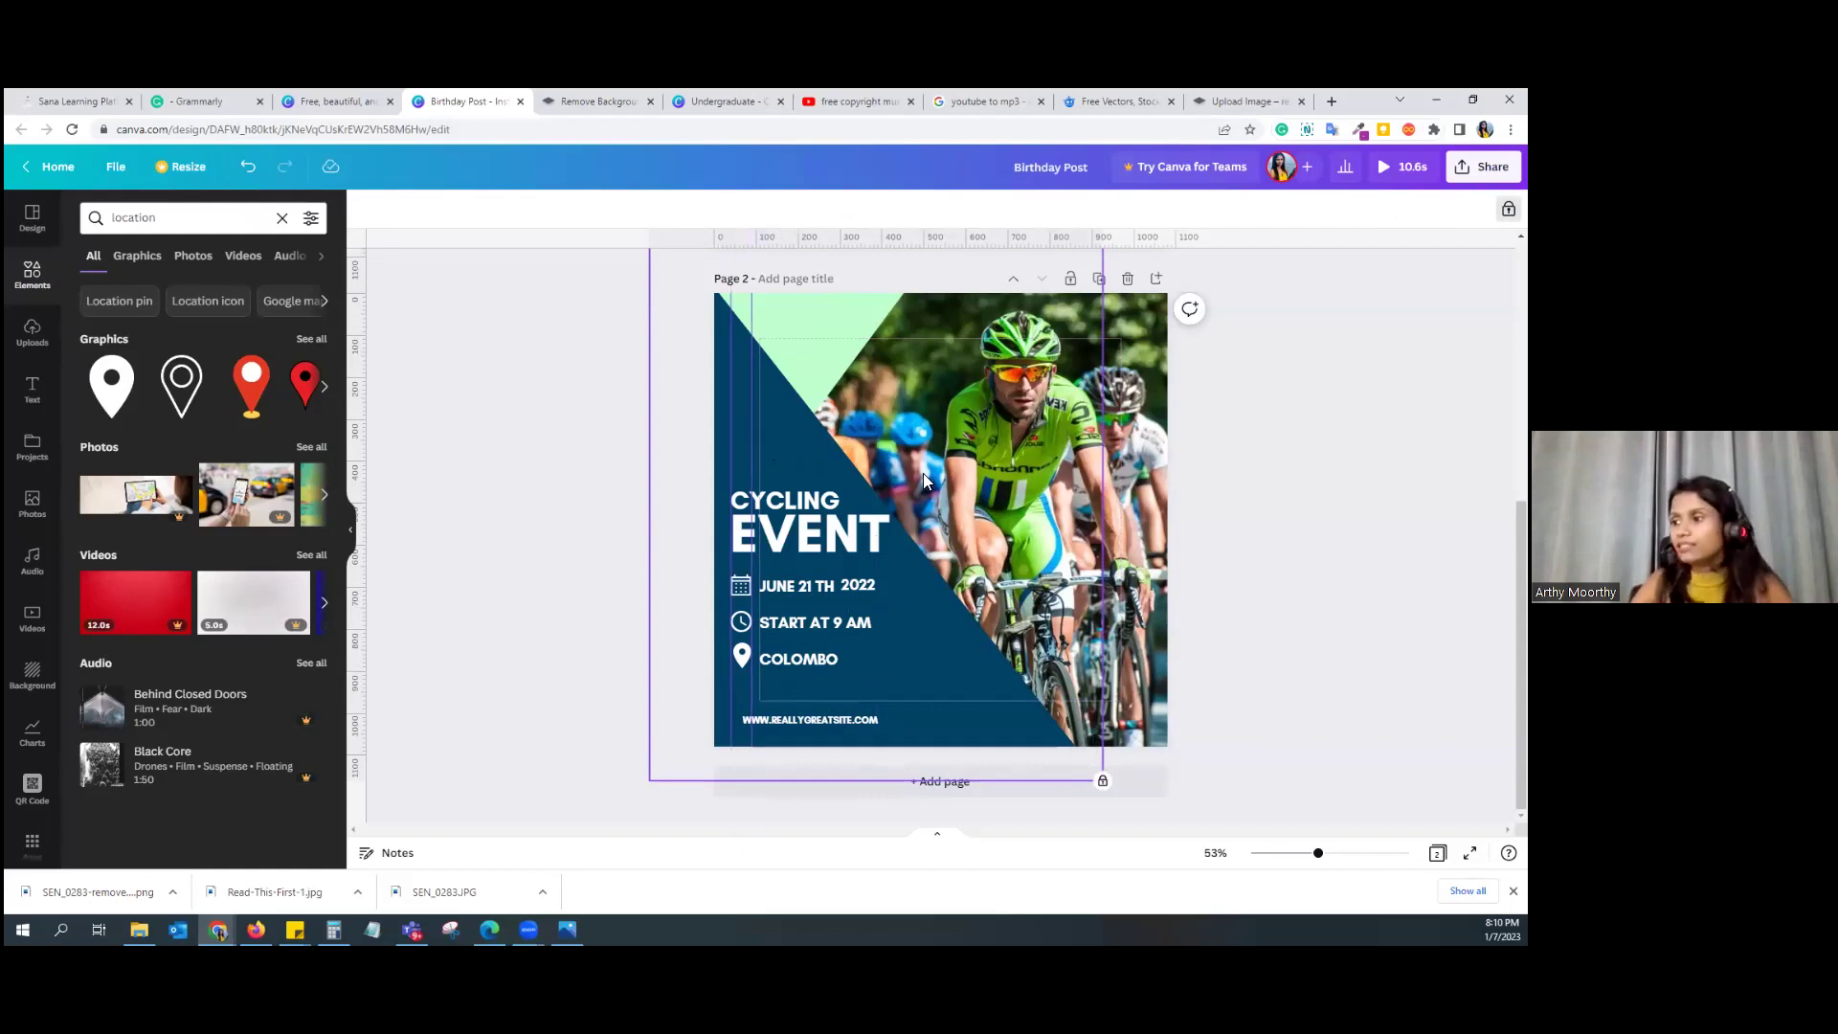
click(805, 718)
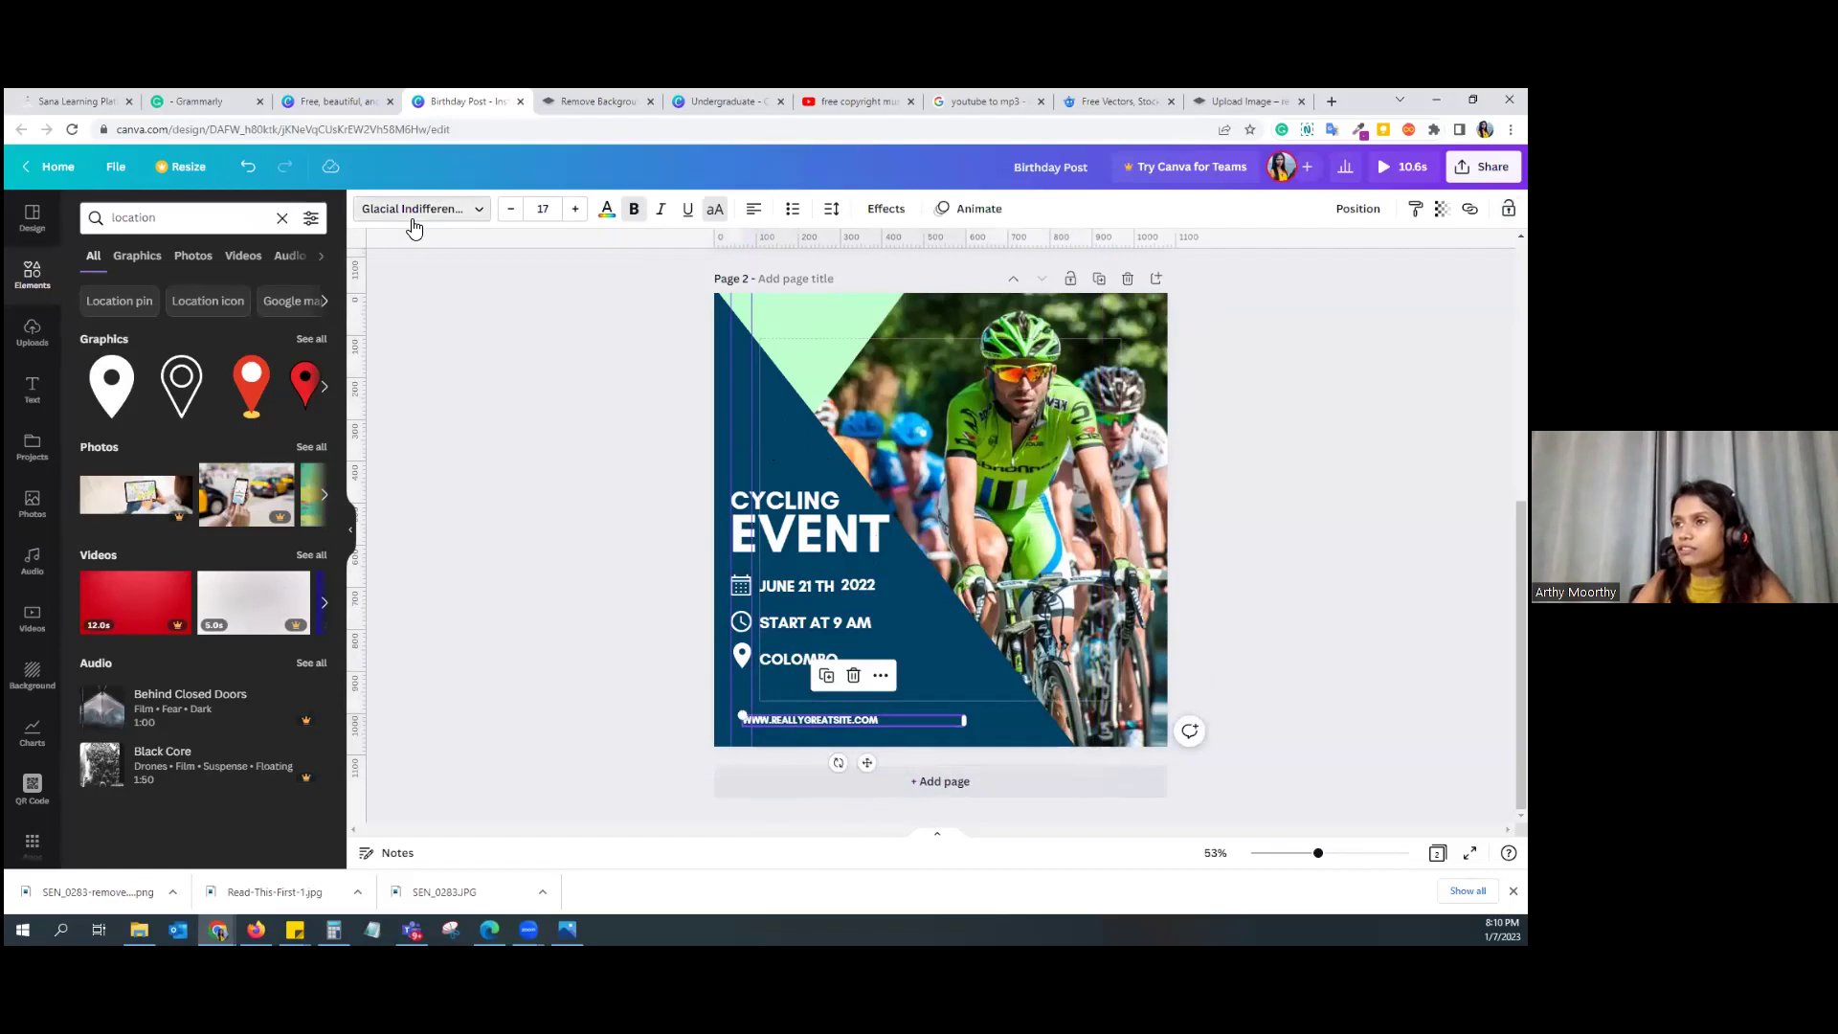
Step: Set the website address text to Montserrat after briefly trying Playfair Display
click(418, 212)
click(137, 431)
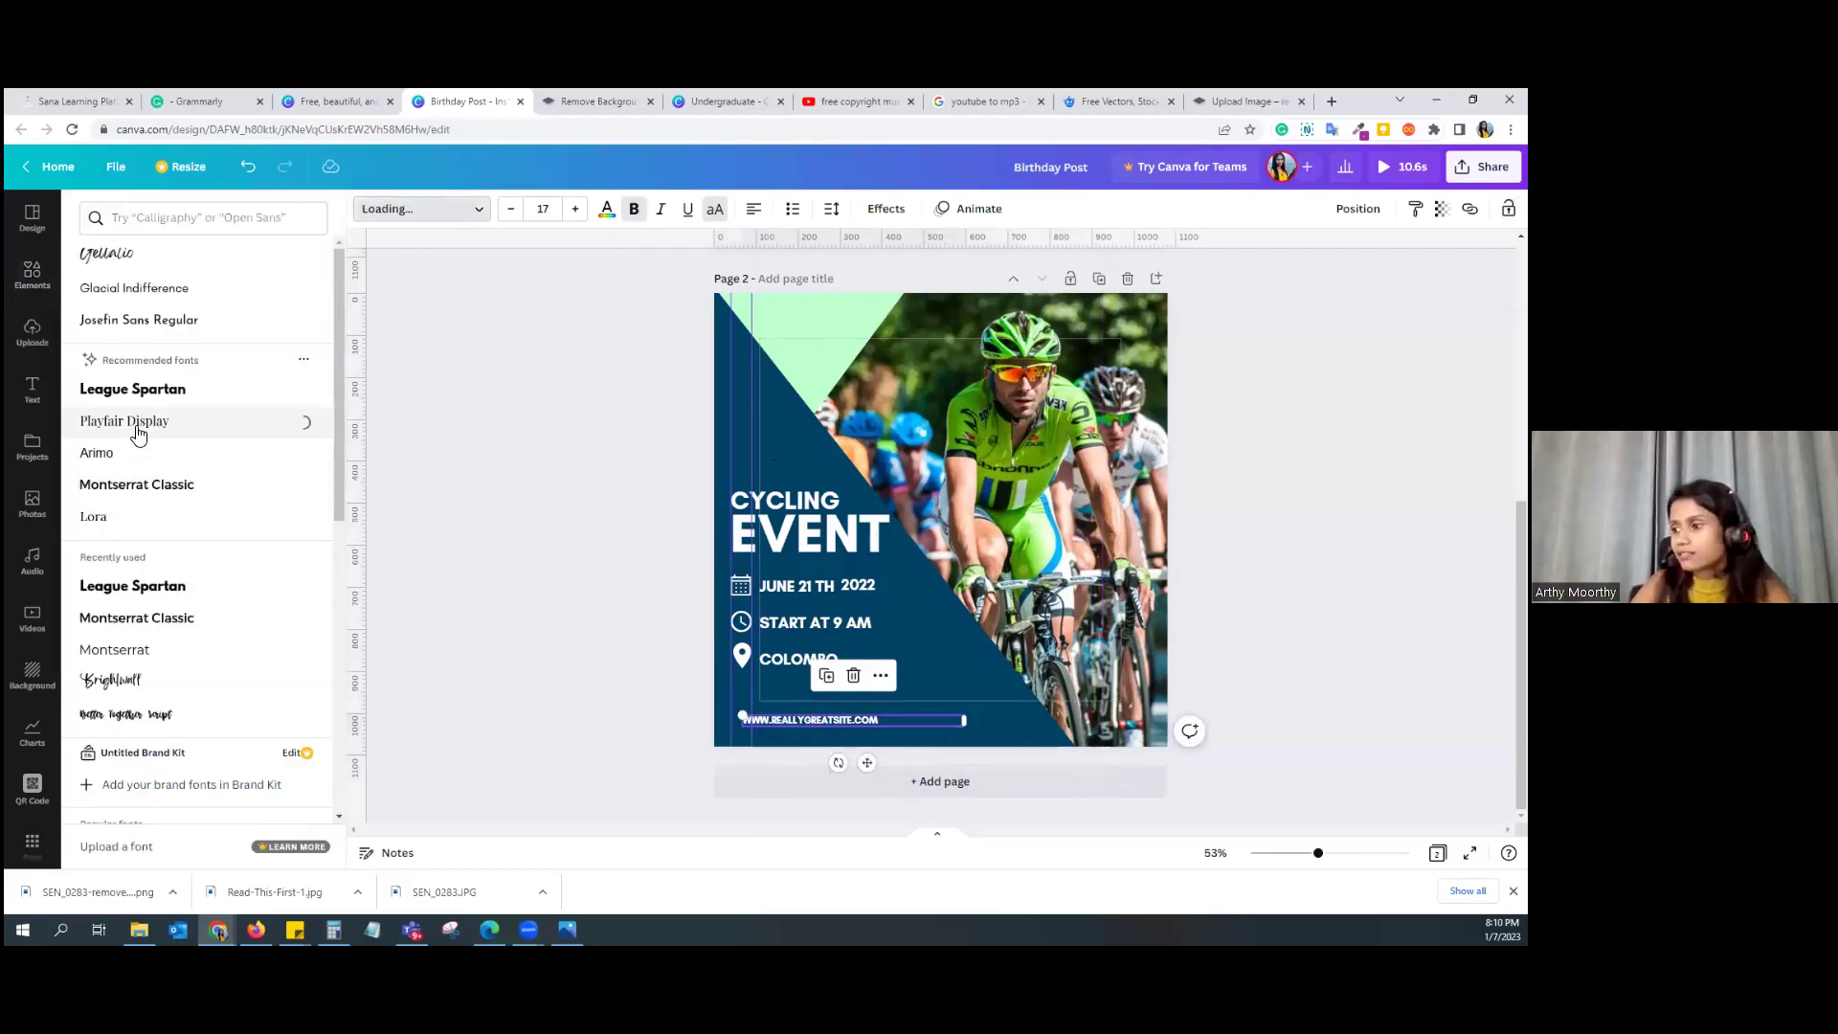
click(128, 661)
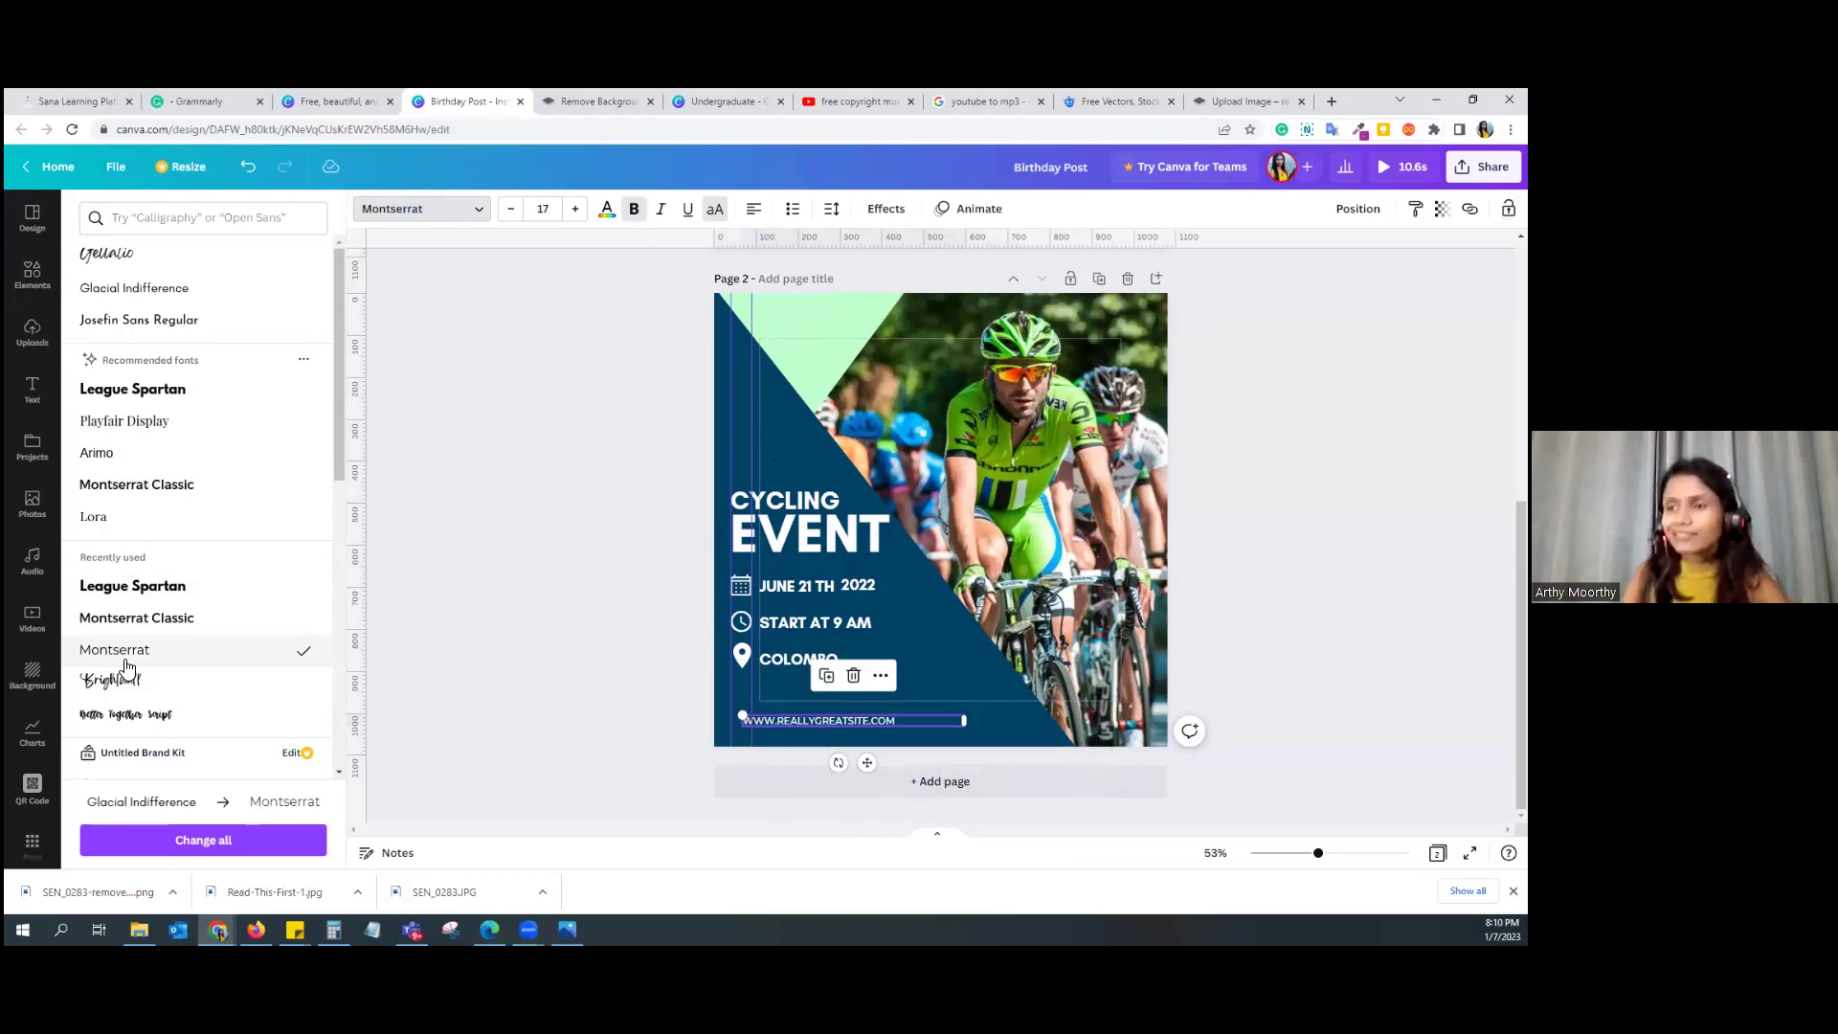
scroll(170, 518, down, 3)
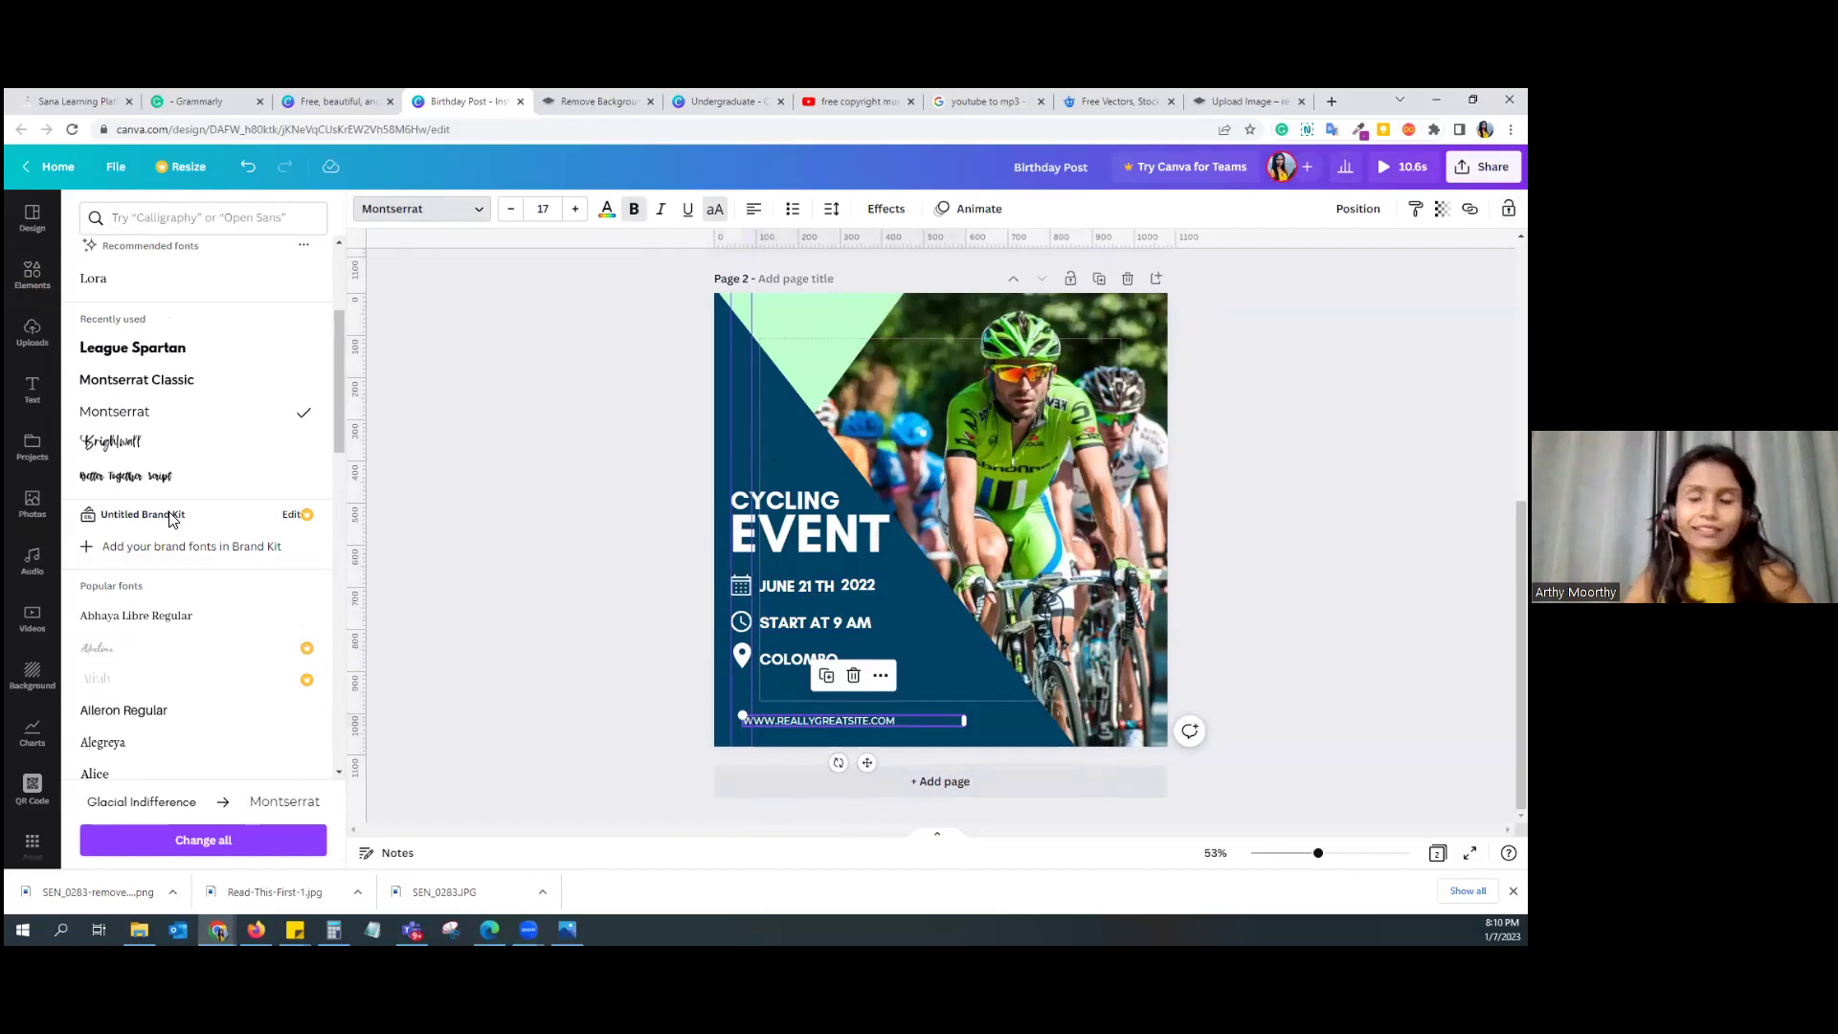
click(784, 553)
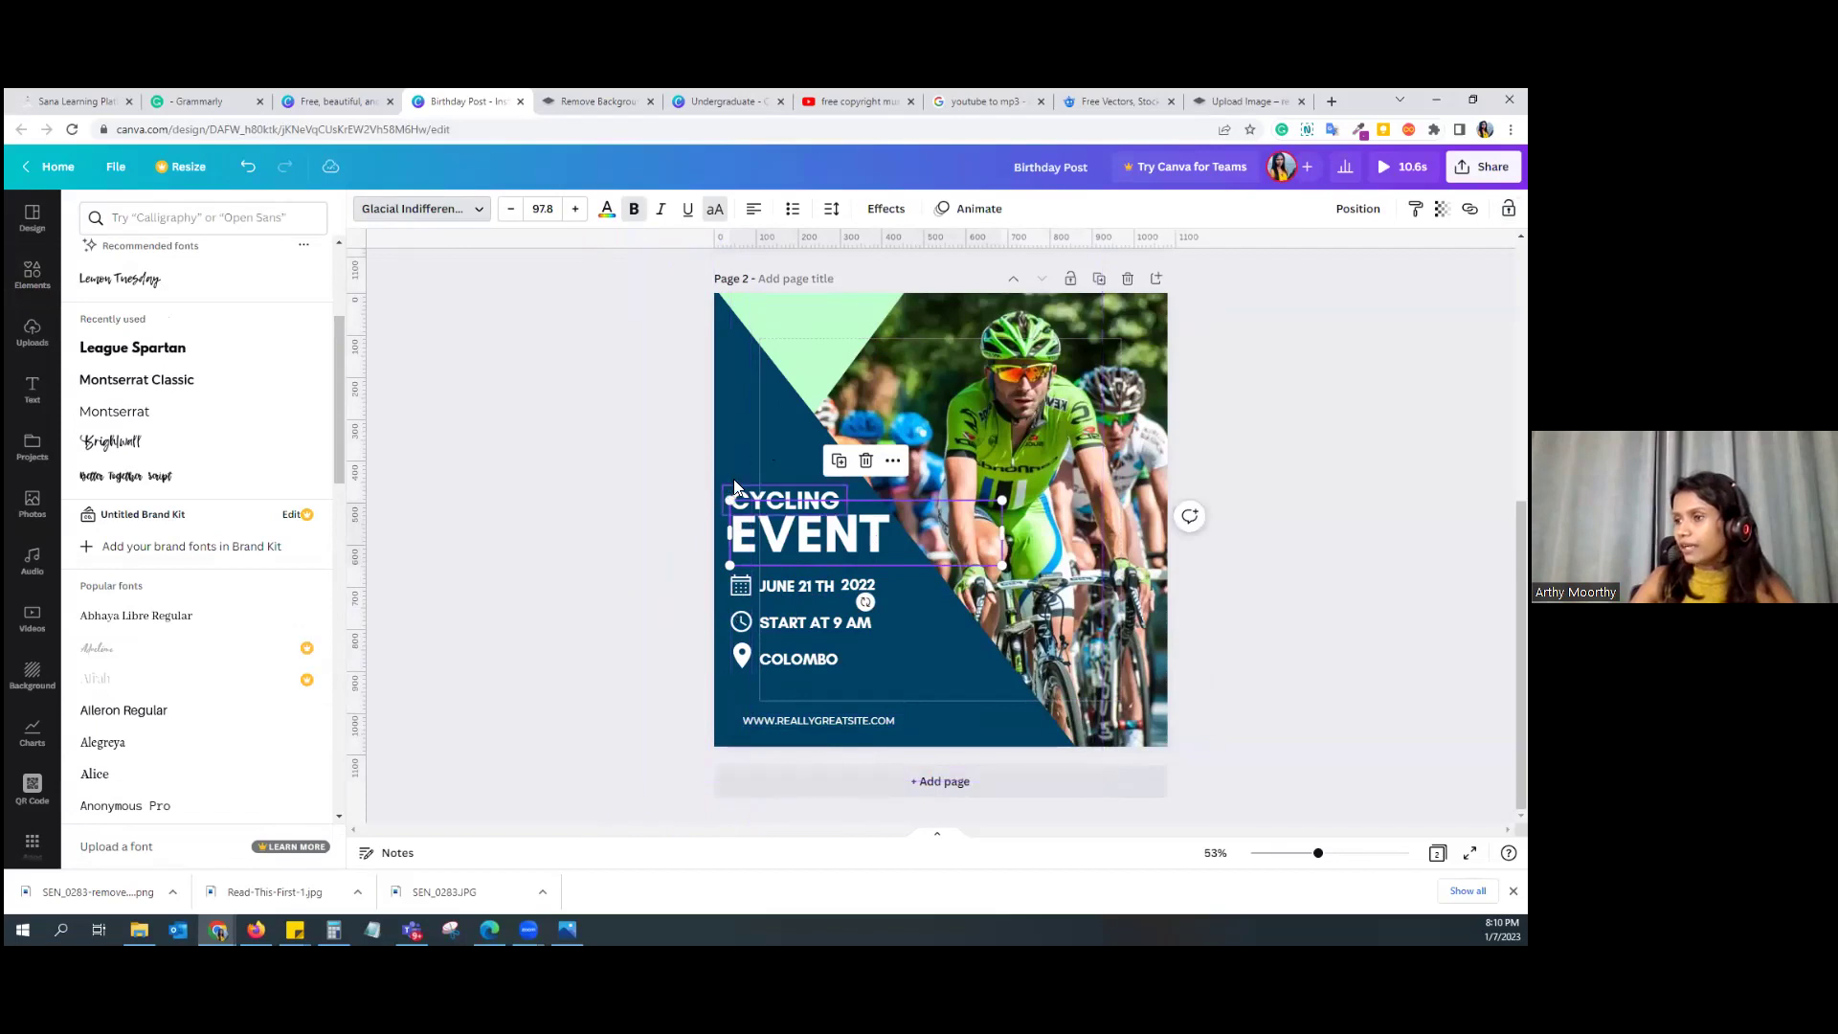
click(506, 584)
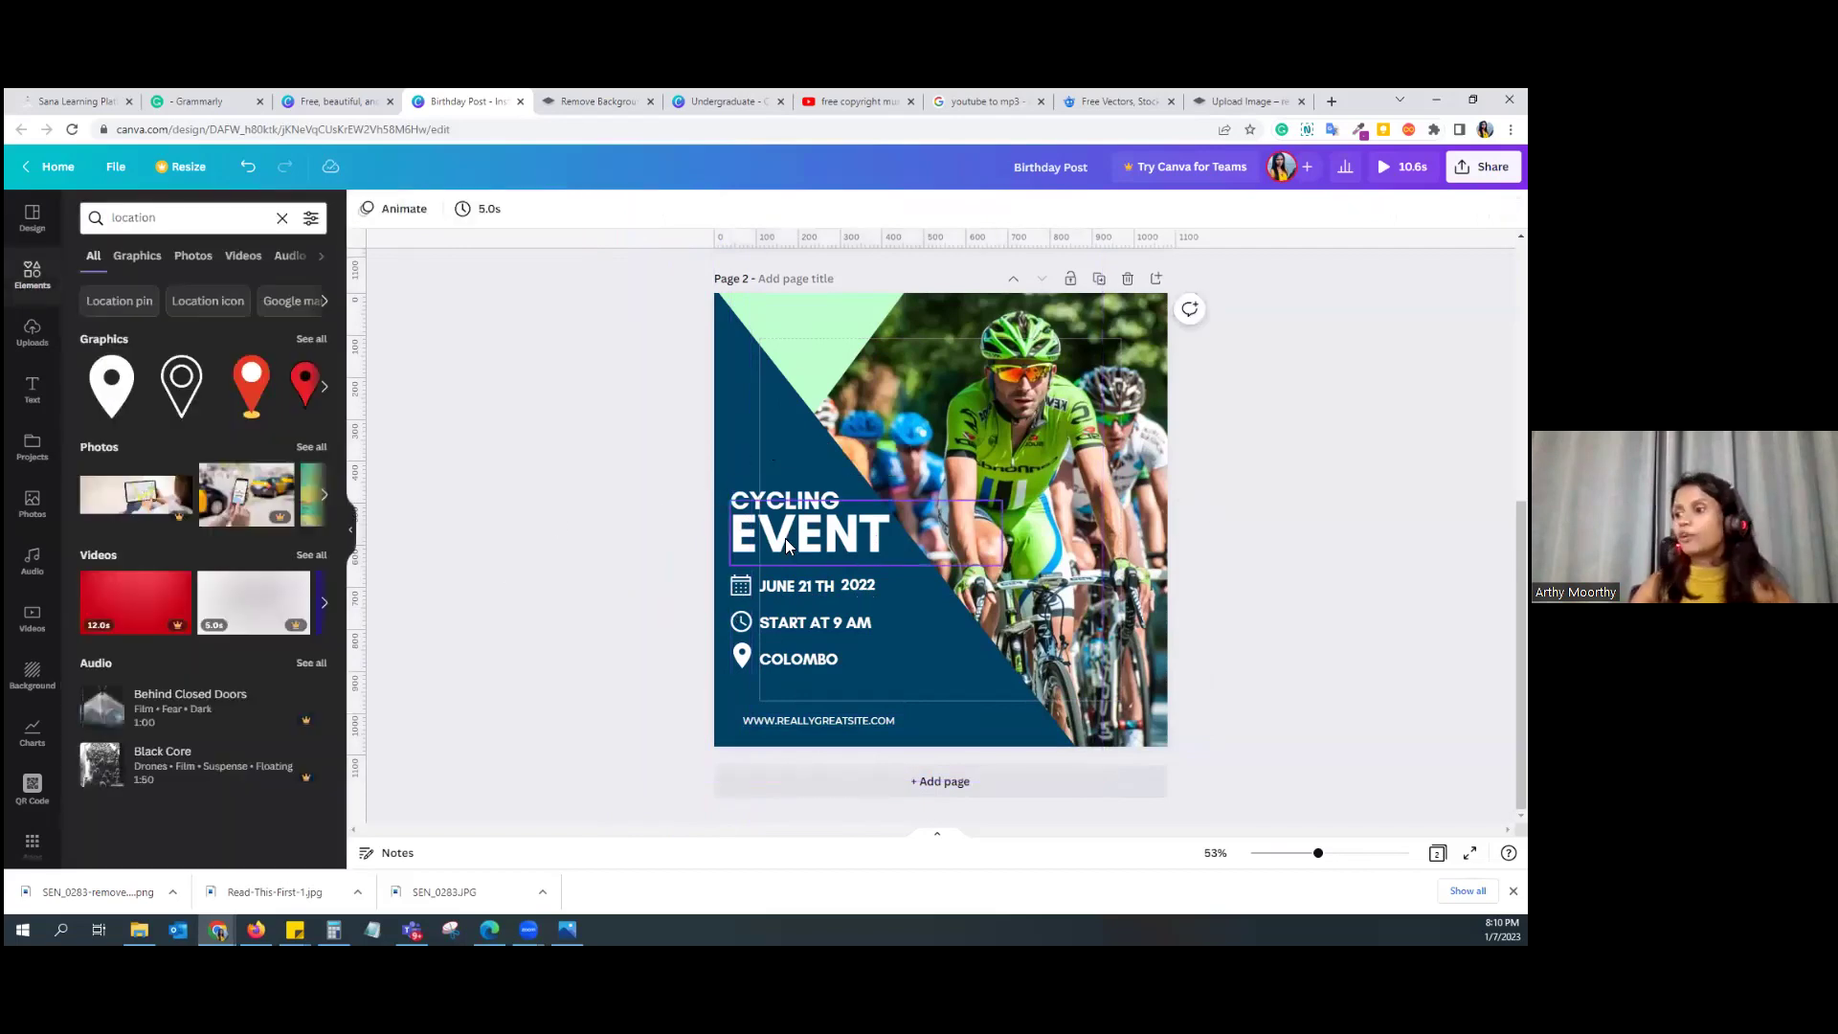
Step: Toggle margin guides from the File menu, then move to the Instagram post templates tab and the Canva home page
click(114, 169)
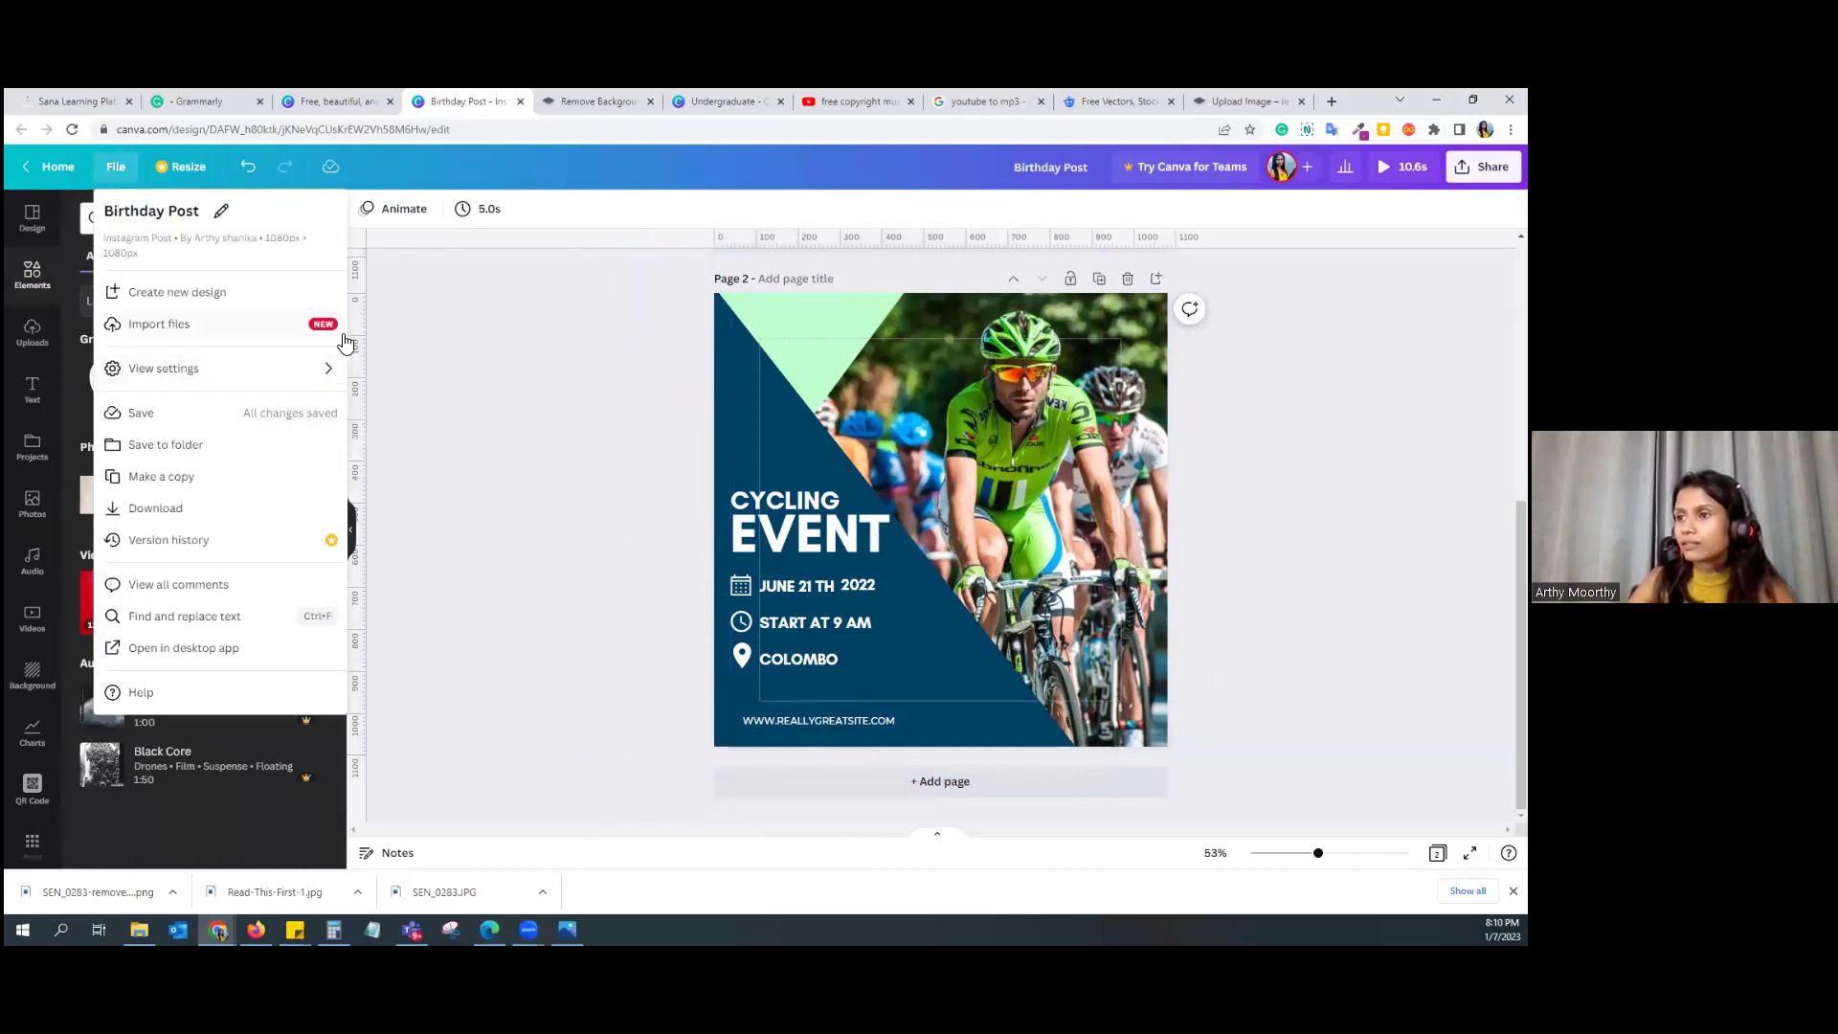
mouse_move(329, 373)
click(463, 418)
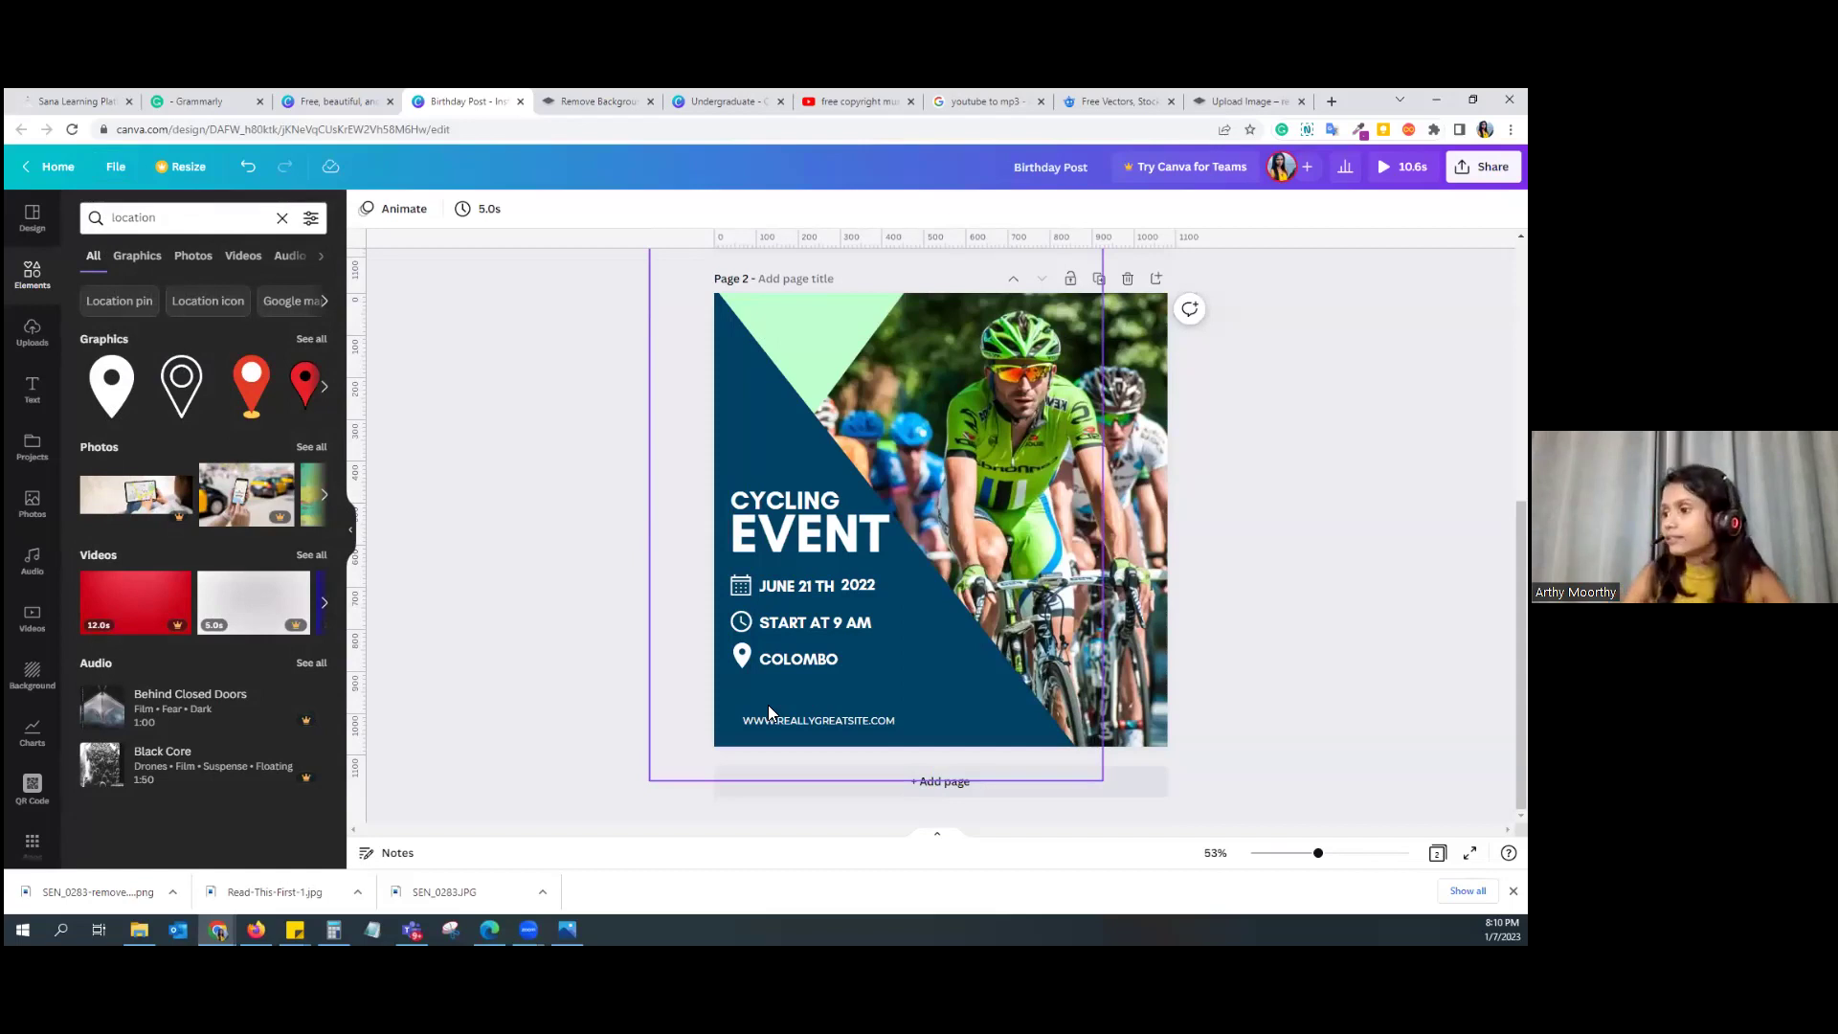
scroll(767, 705, up, 5)
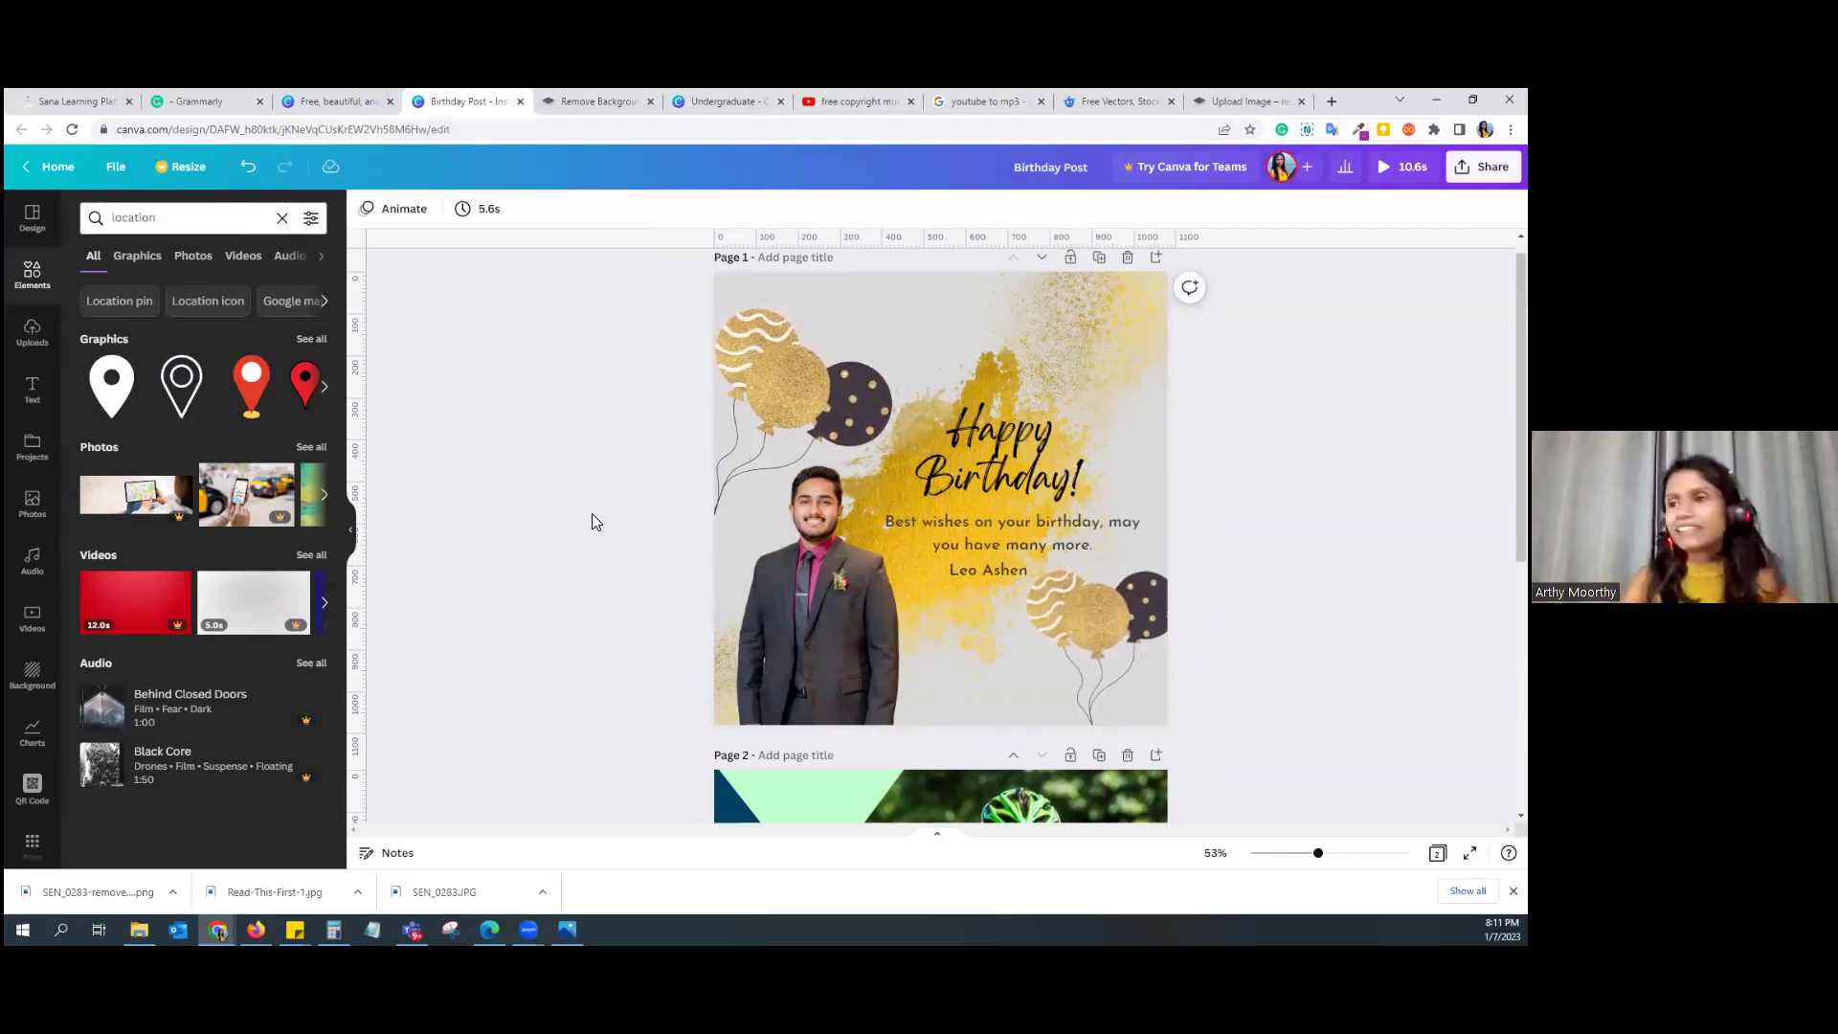
click(326, 100)
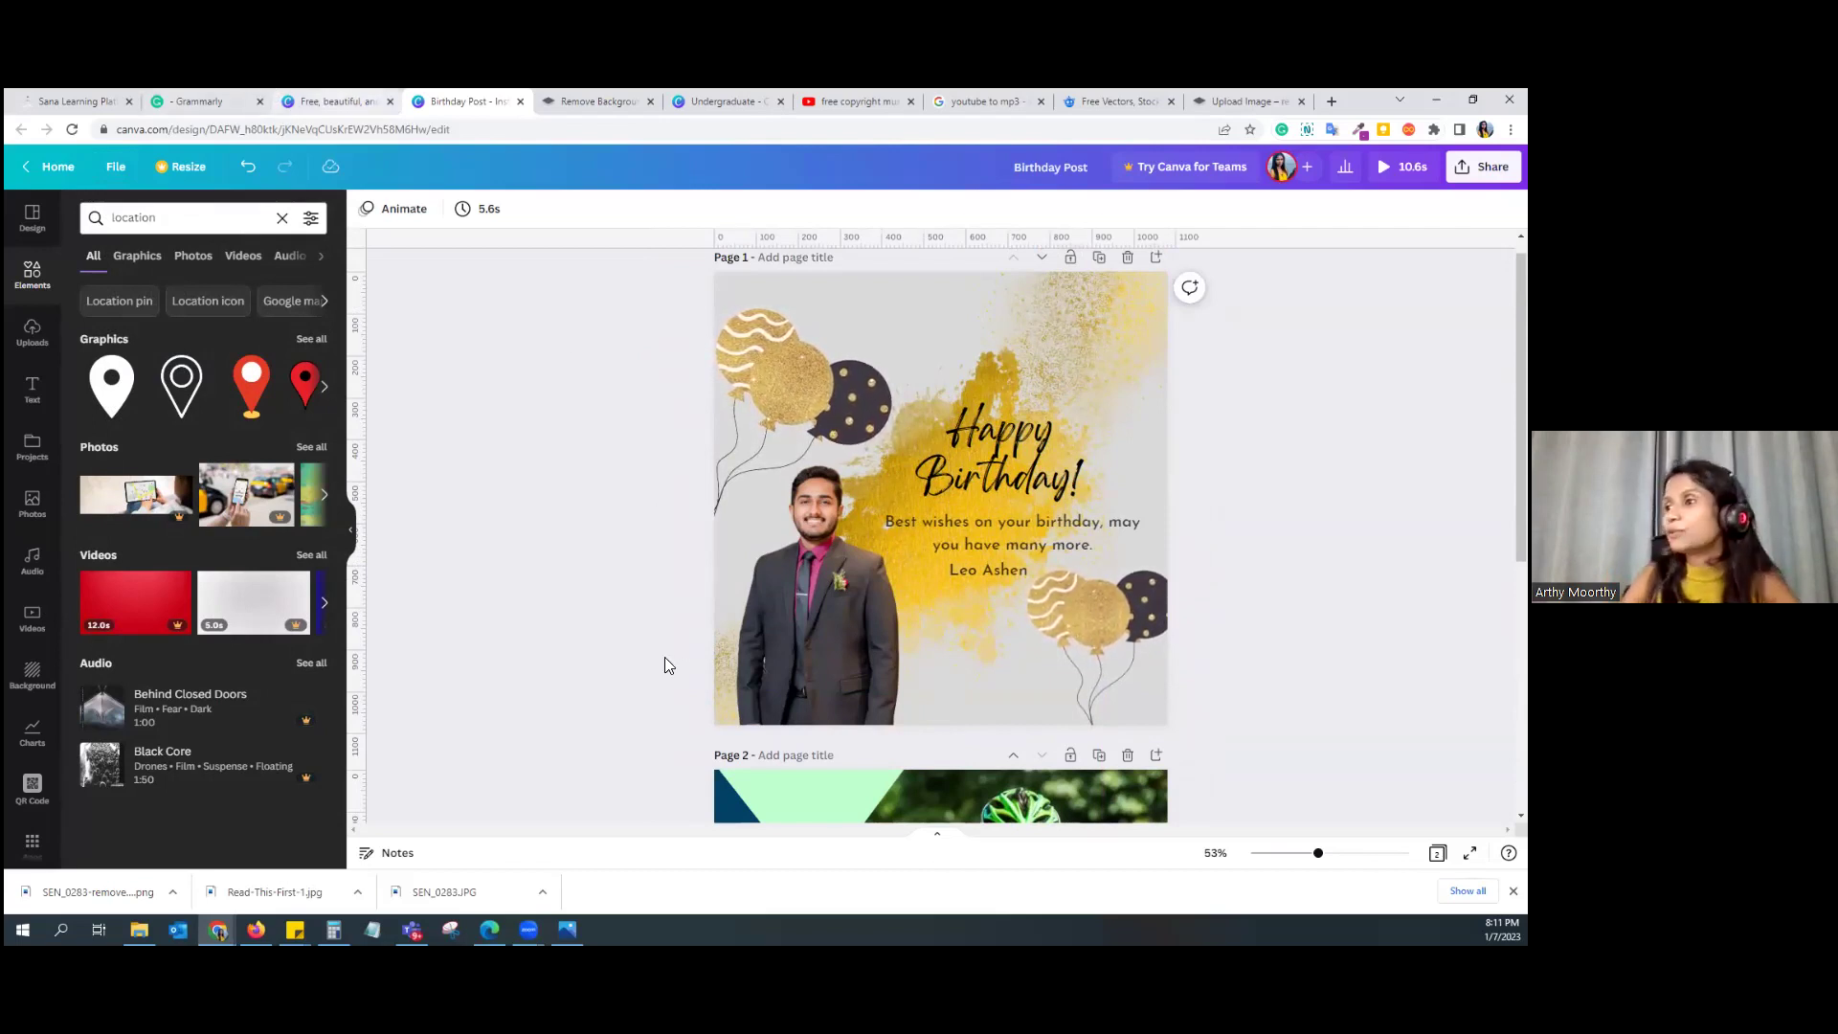
click(59, 180)
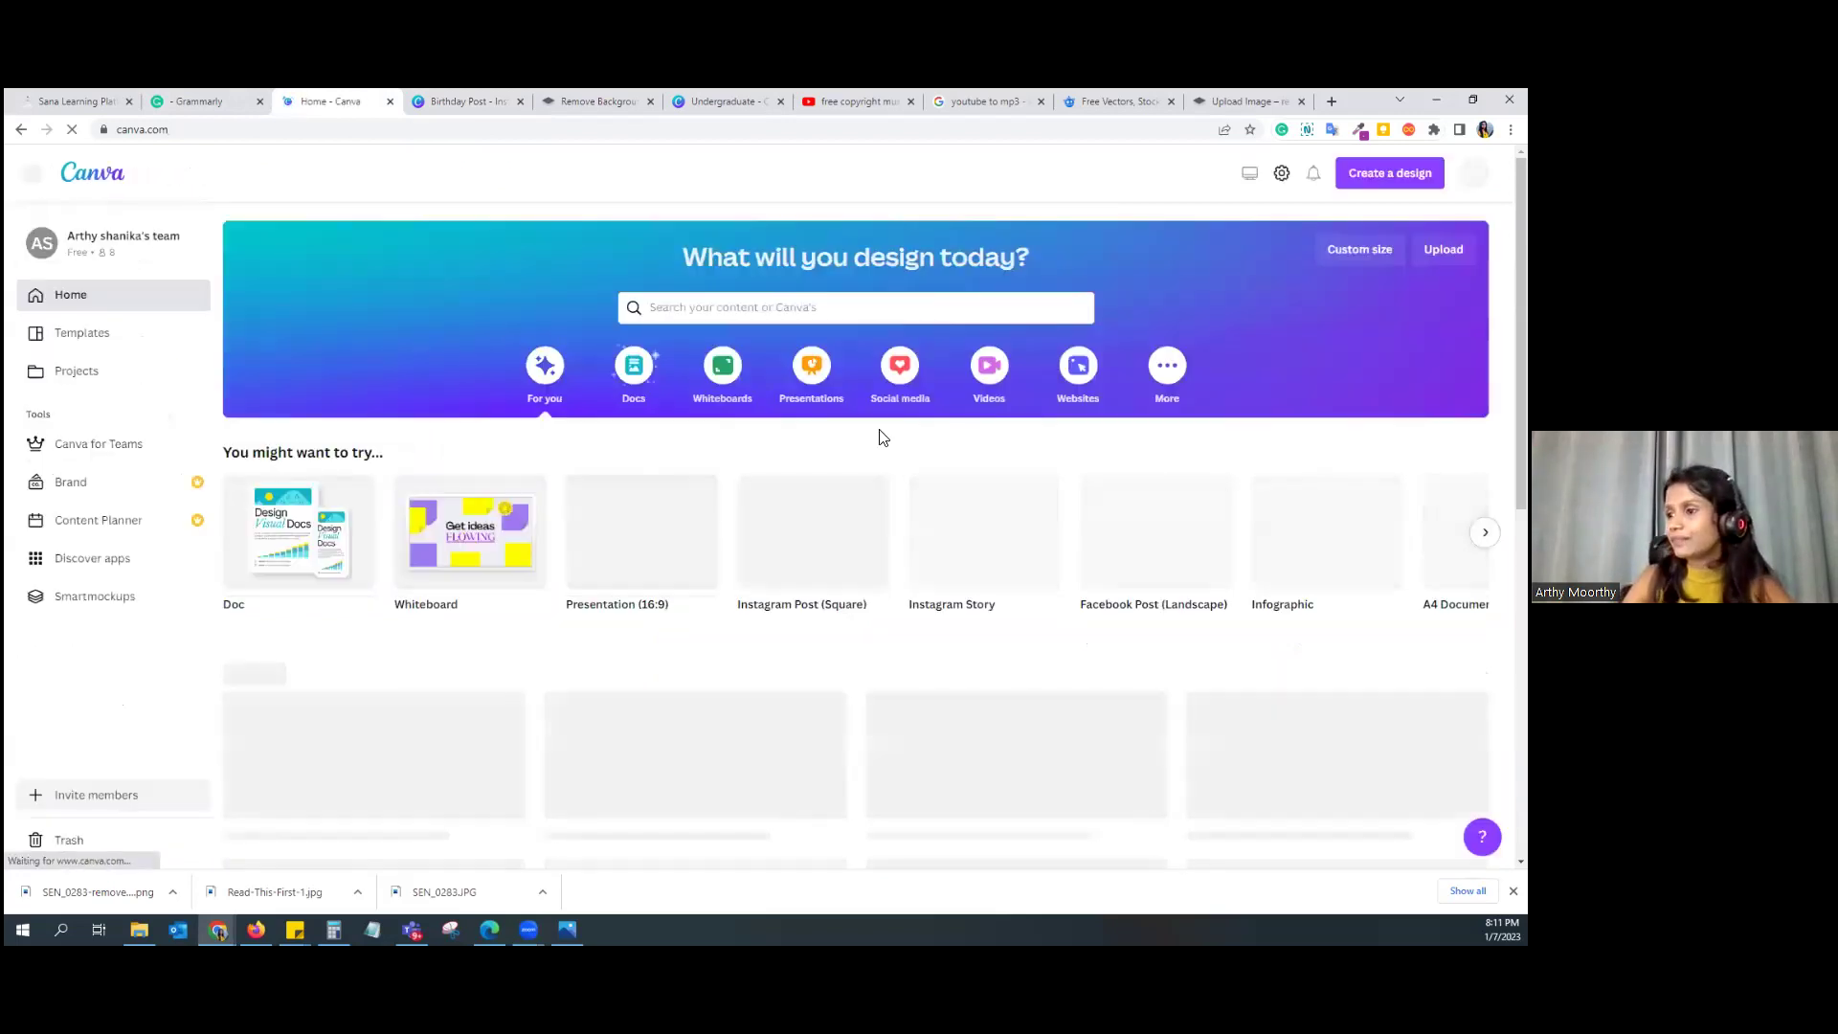
Step: Search Canva templates for 'logo', then return to the home page
scroll(546, 389, down, 3)
scroll(623, 364, up, 3)
click(733, 310)
text(ins)
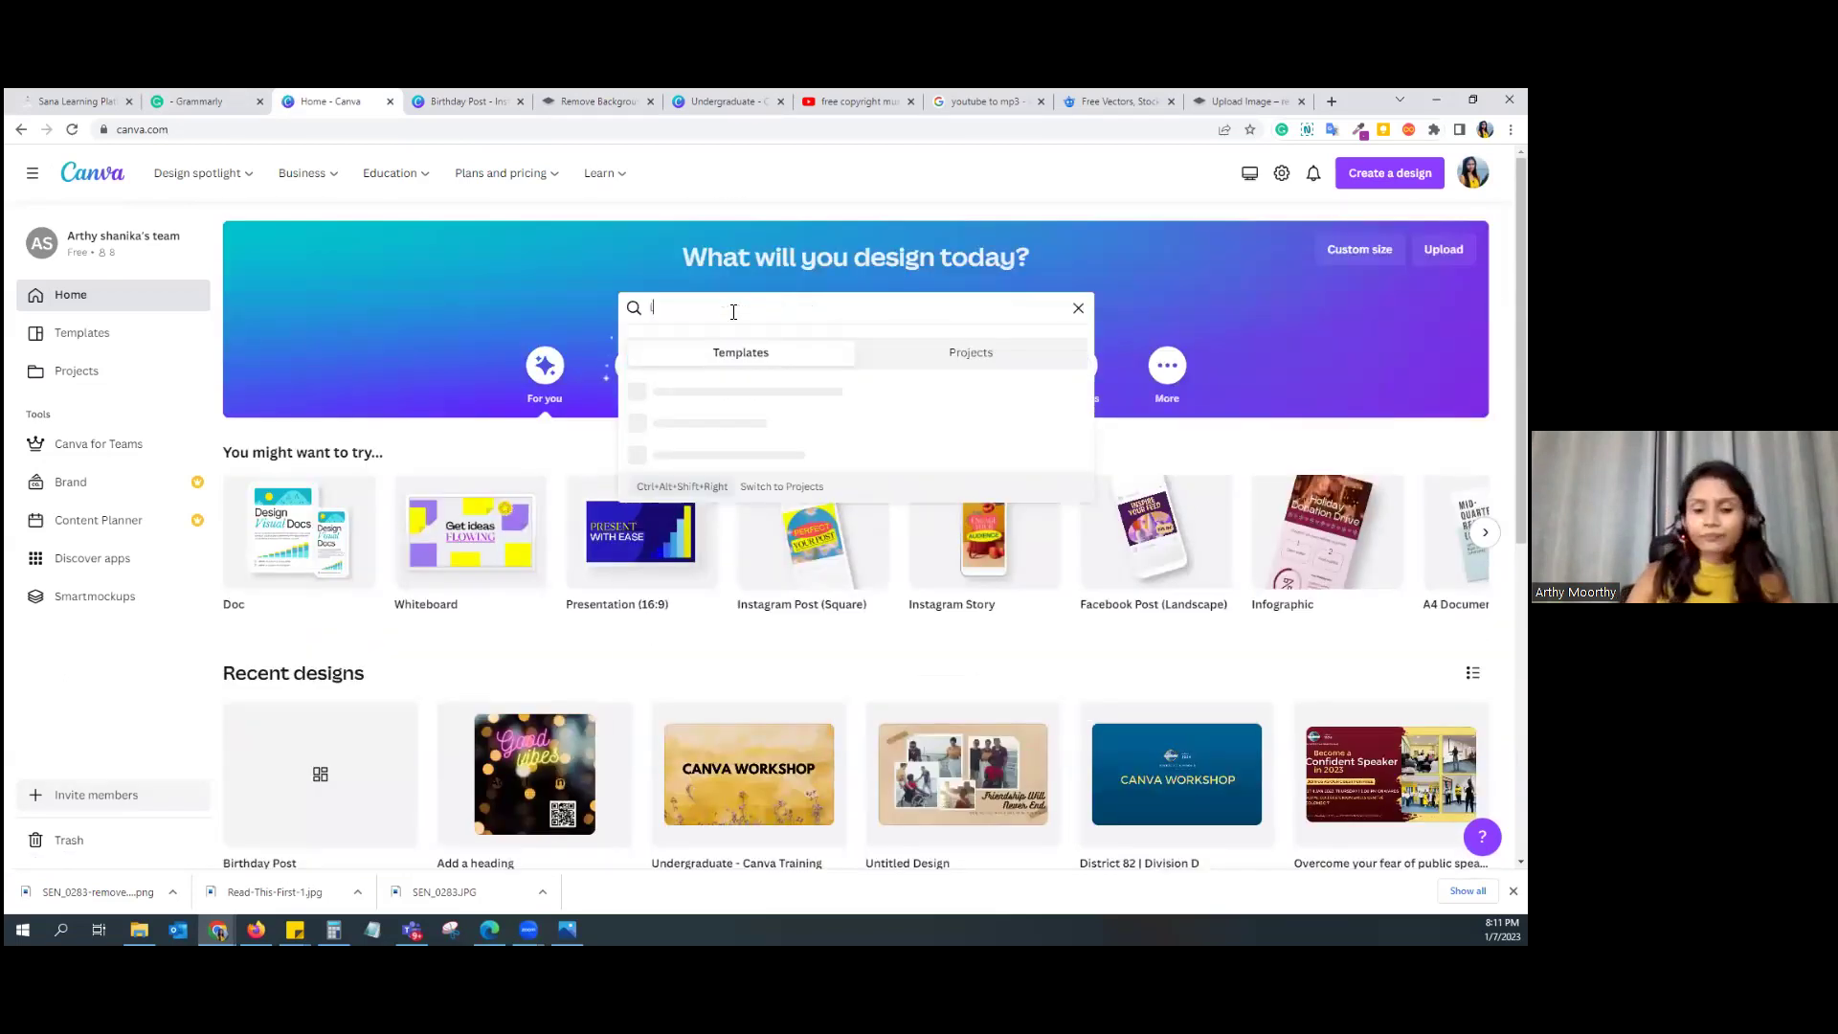
key(BackSpace)
key(BackSpace)
key(BackSpace)
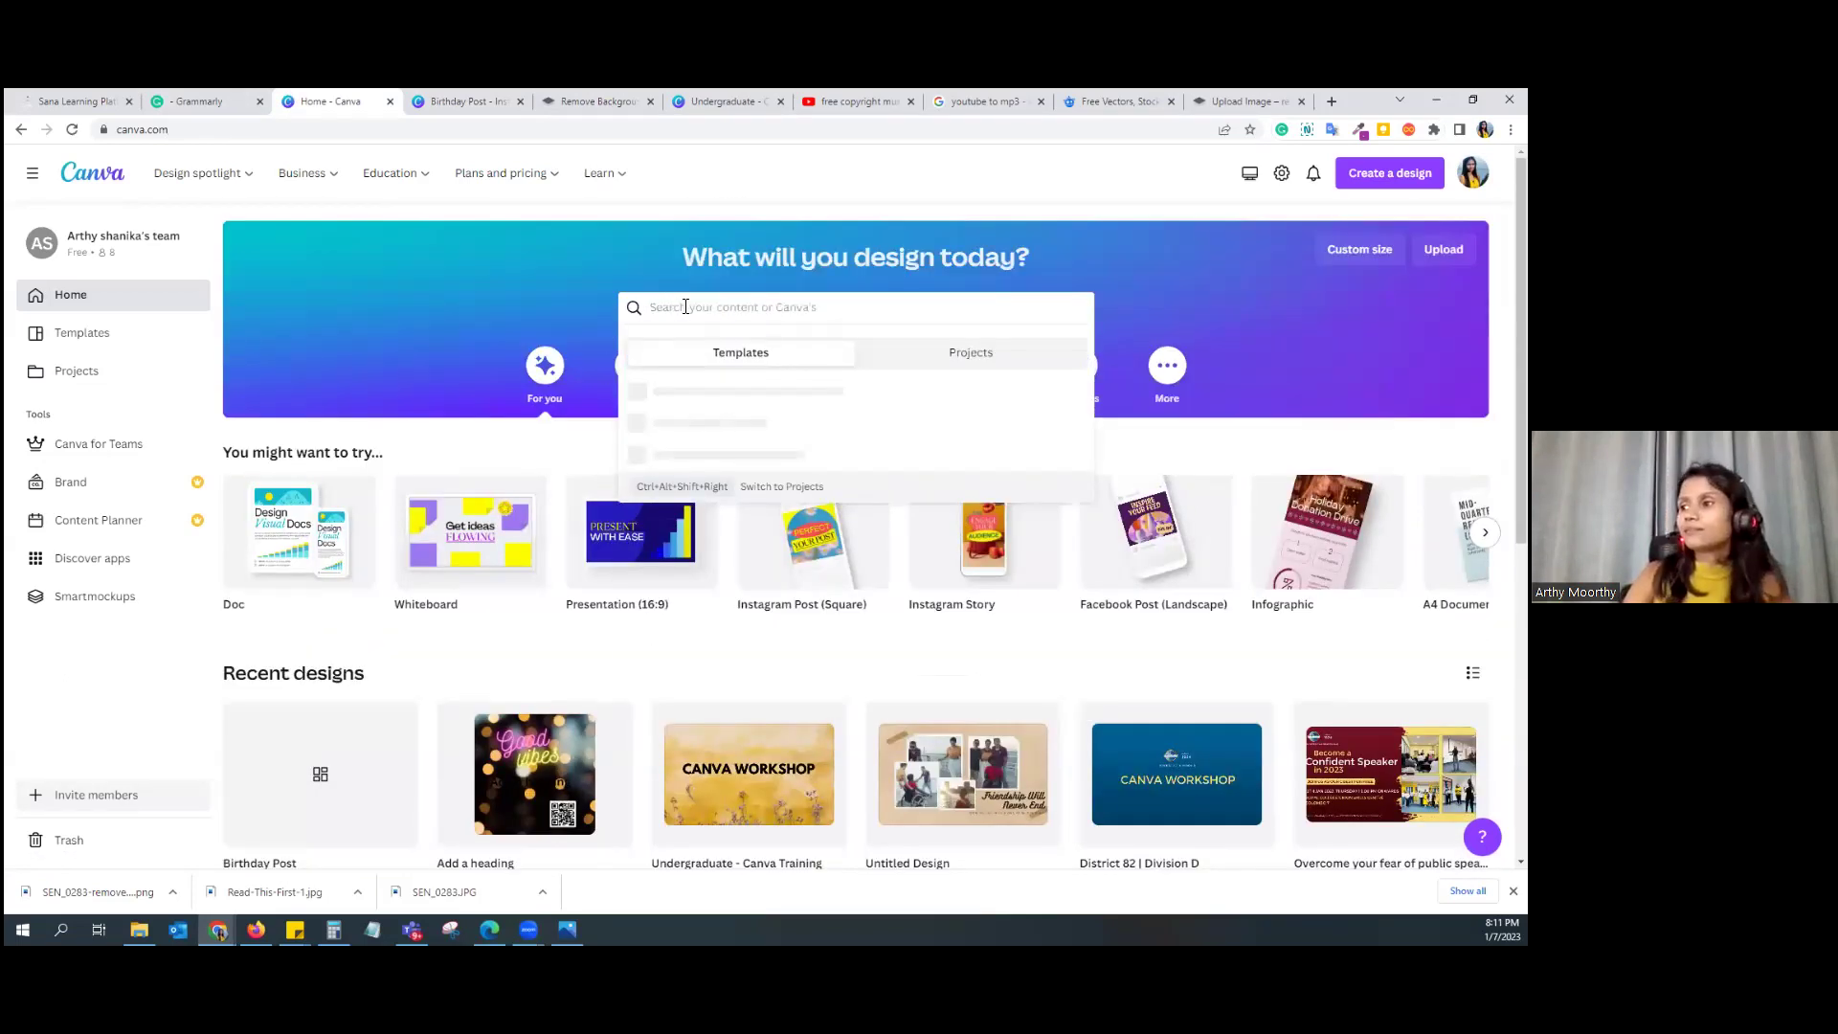
text(logo)
key(Return)
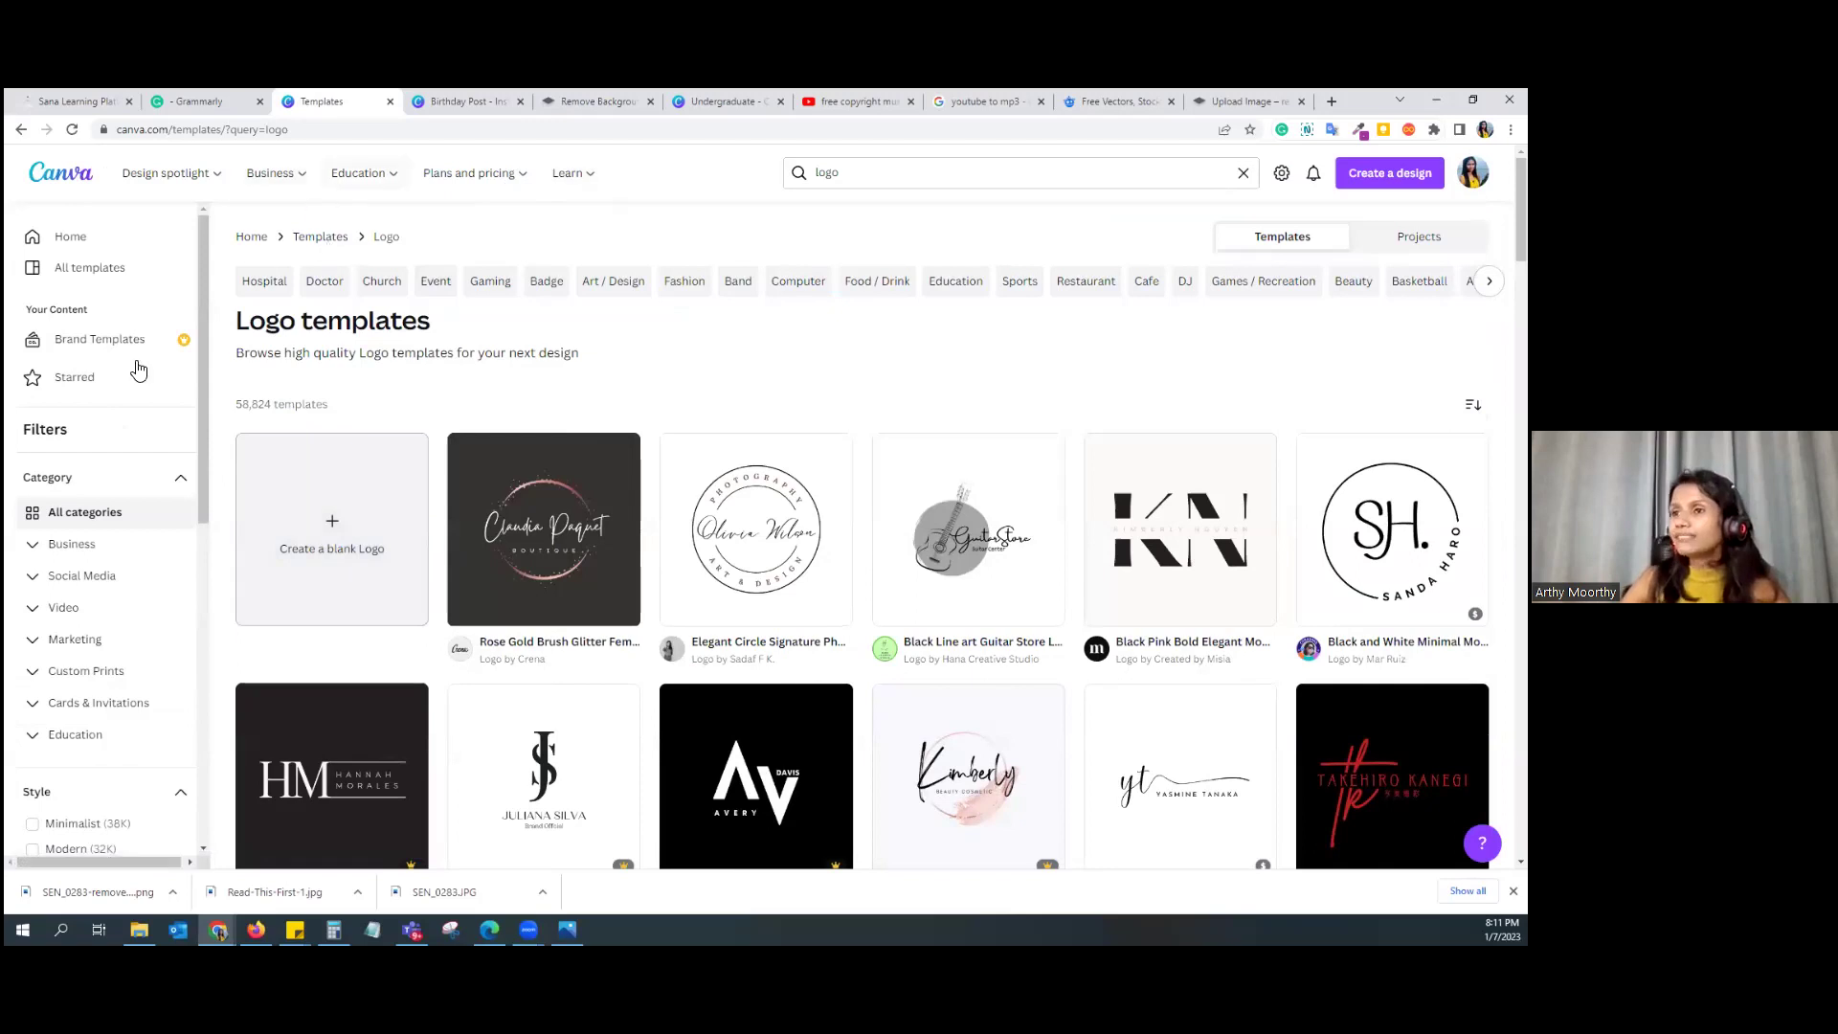
click(110, 239)
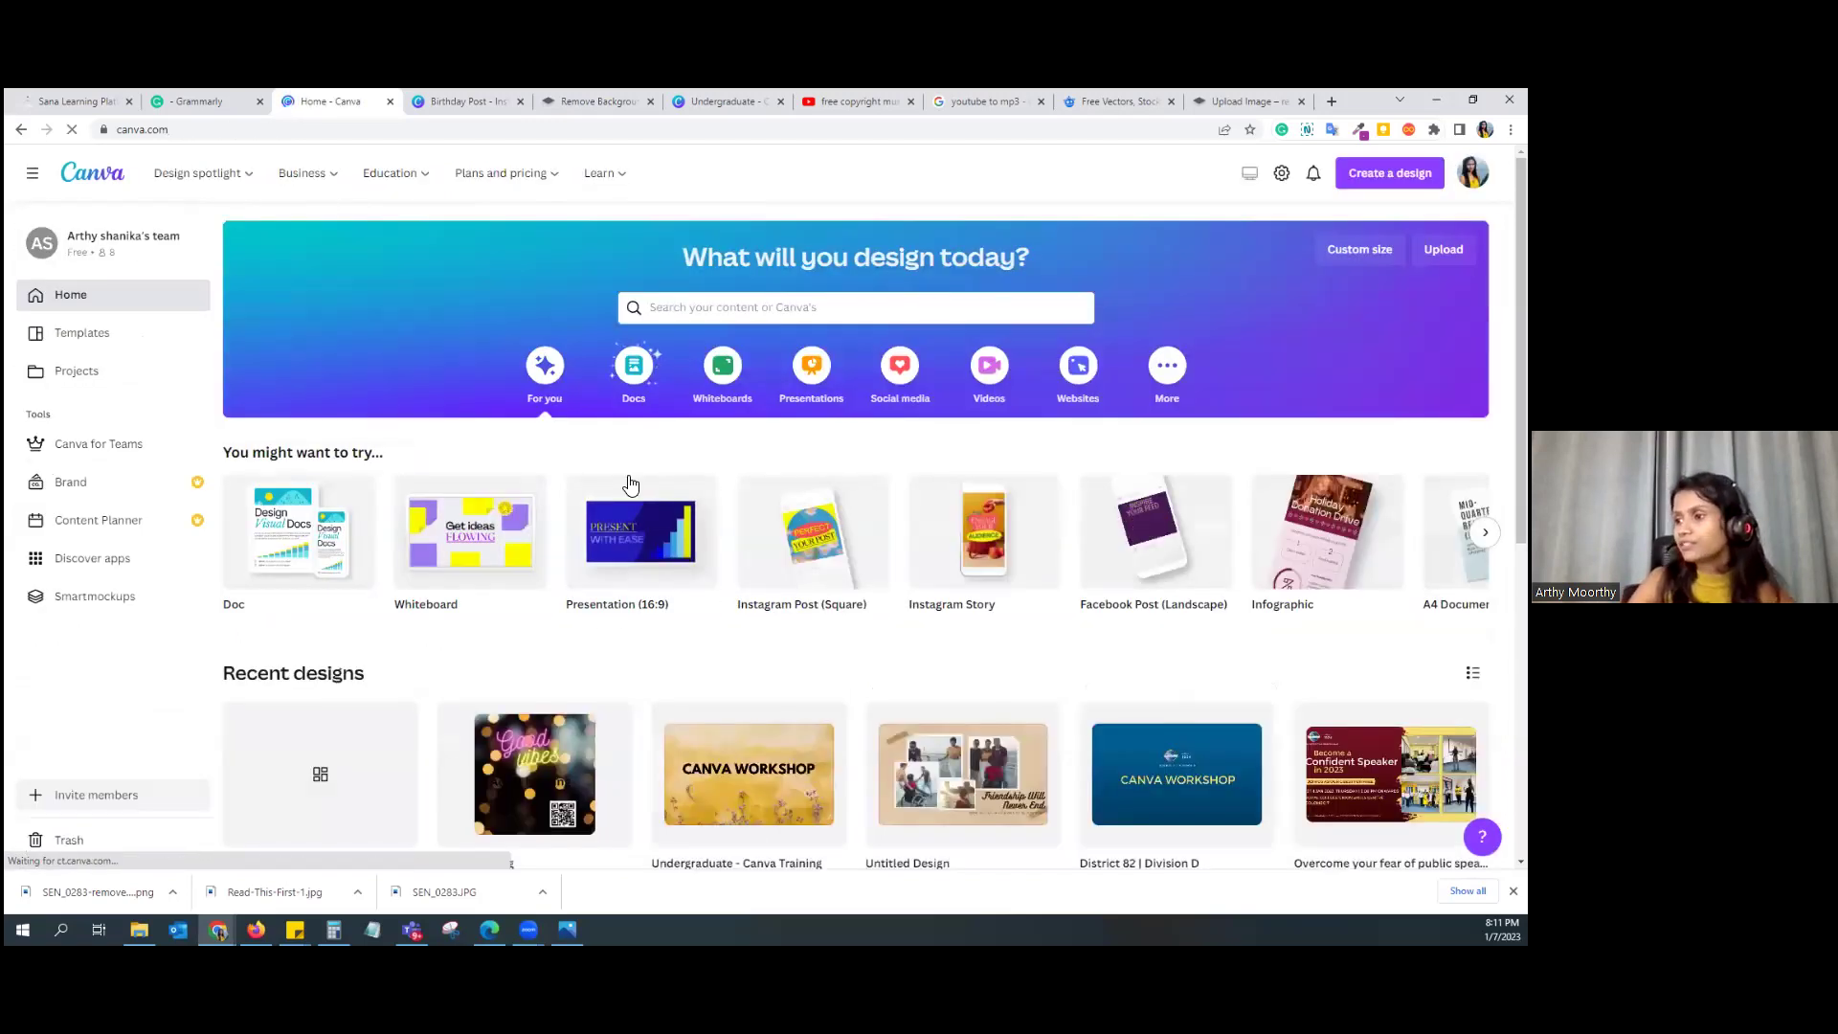
Step: Search 'presentation' and open the Presentation (16:9) templates gallery
click(701, 307)
text(presentation)
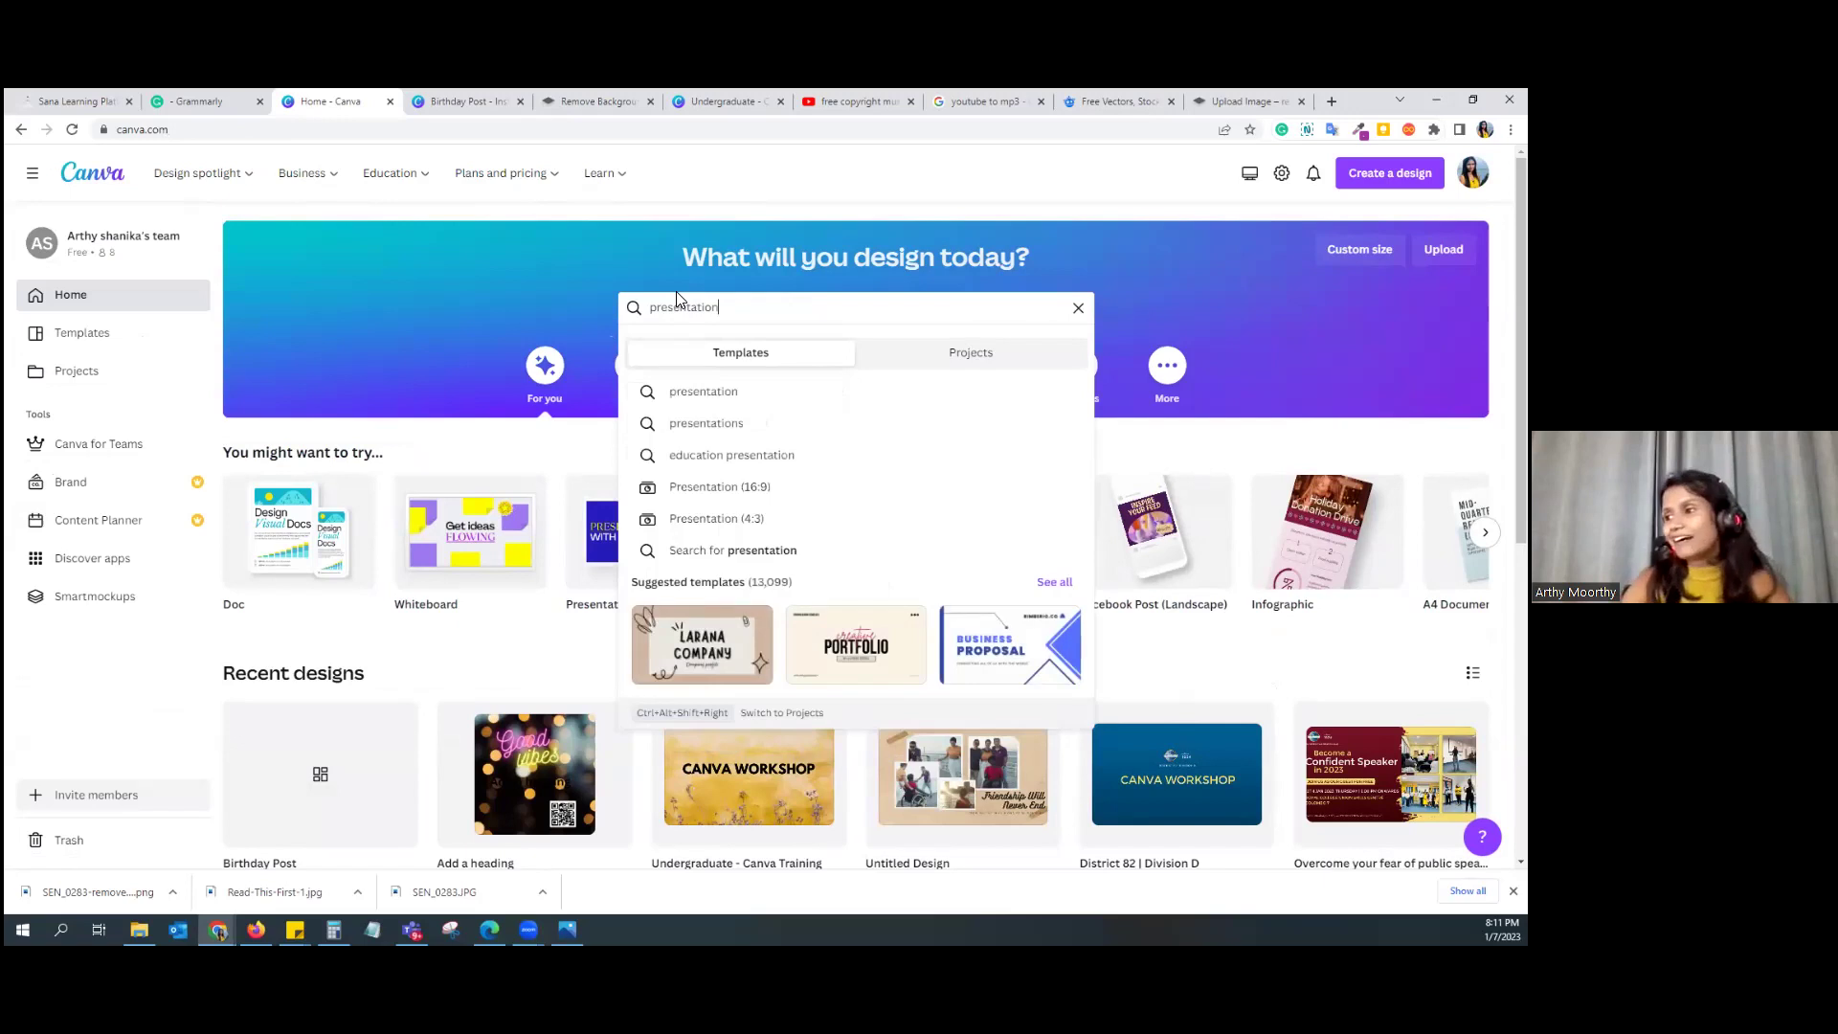
click(748, 490)
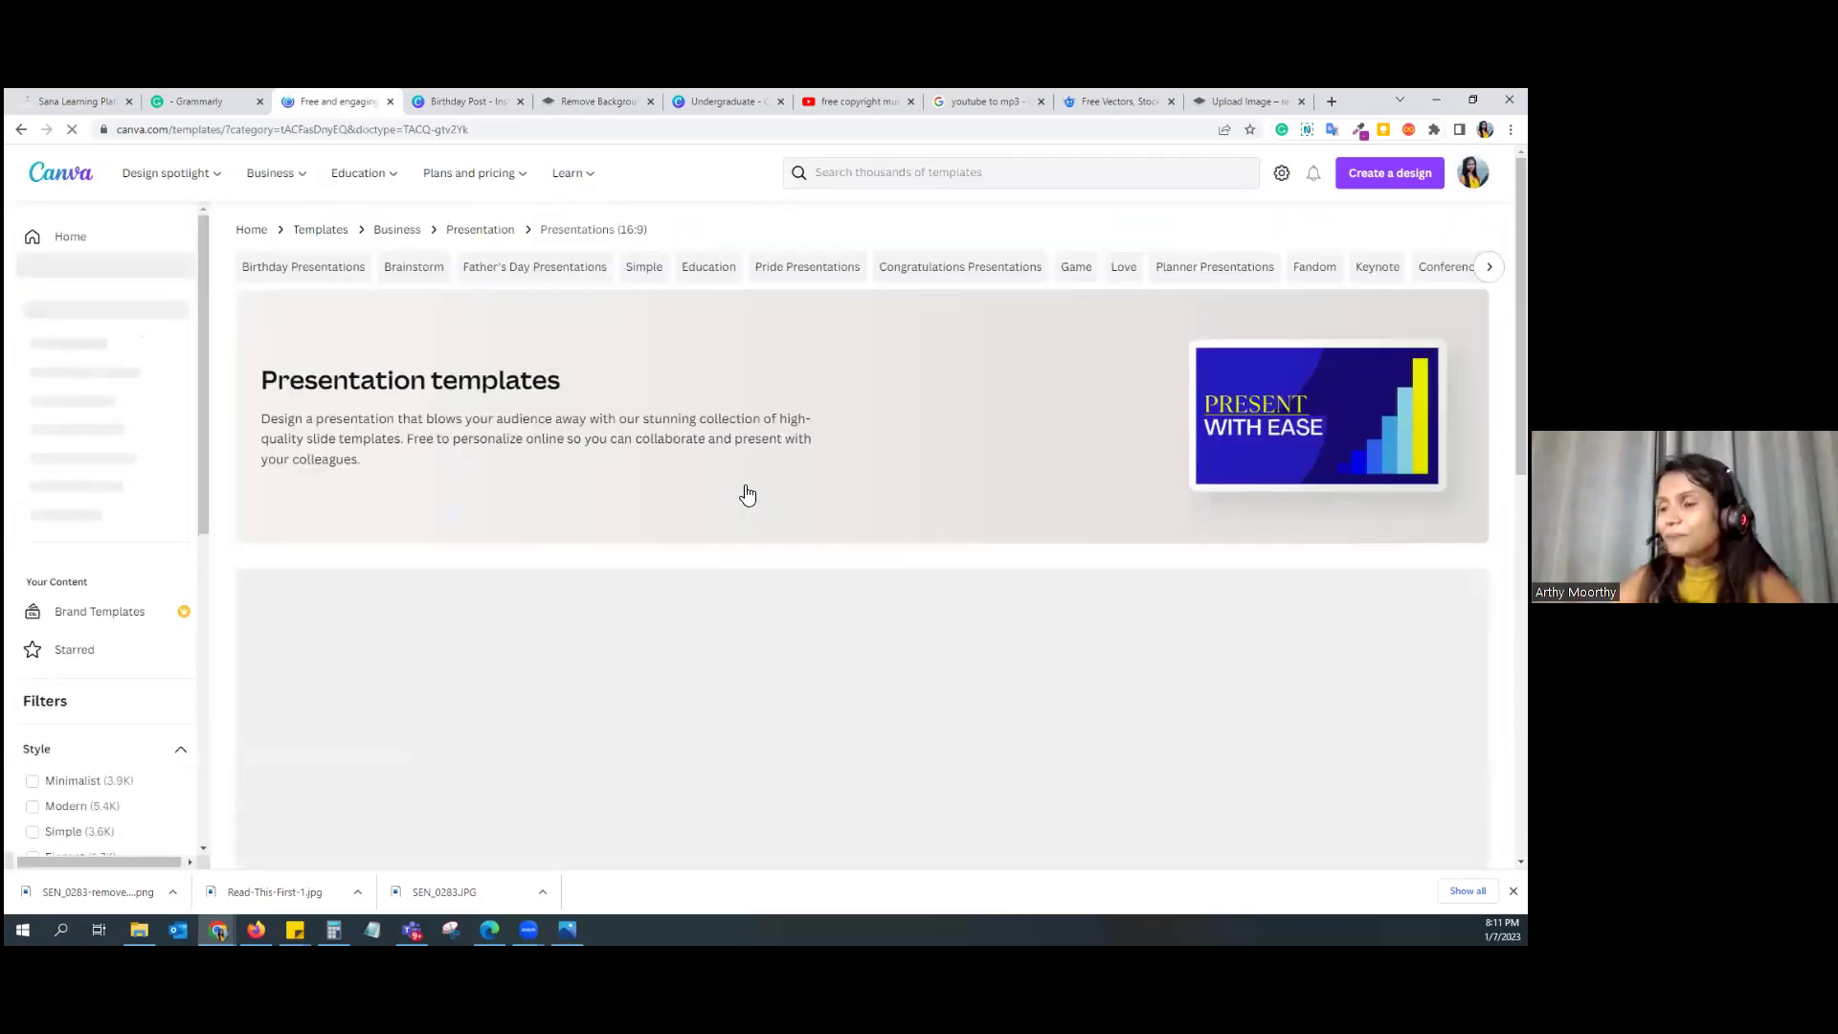
scroll(748, 494, down, 1)
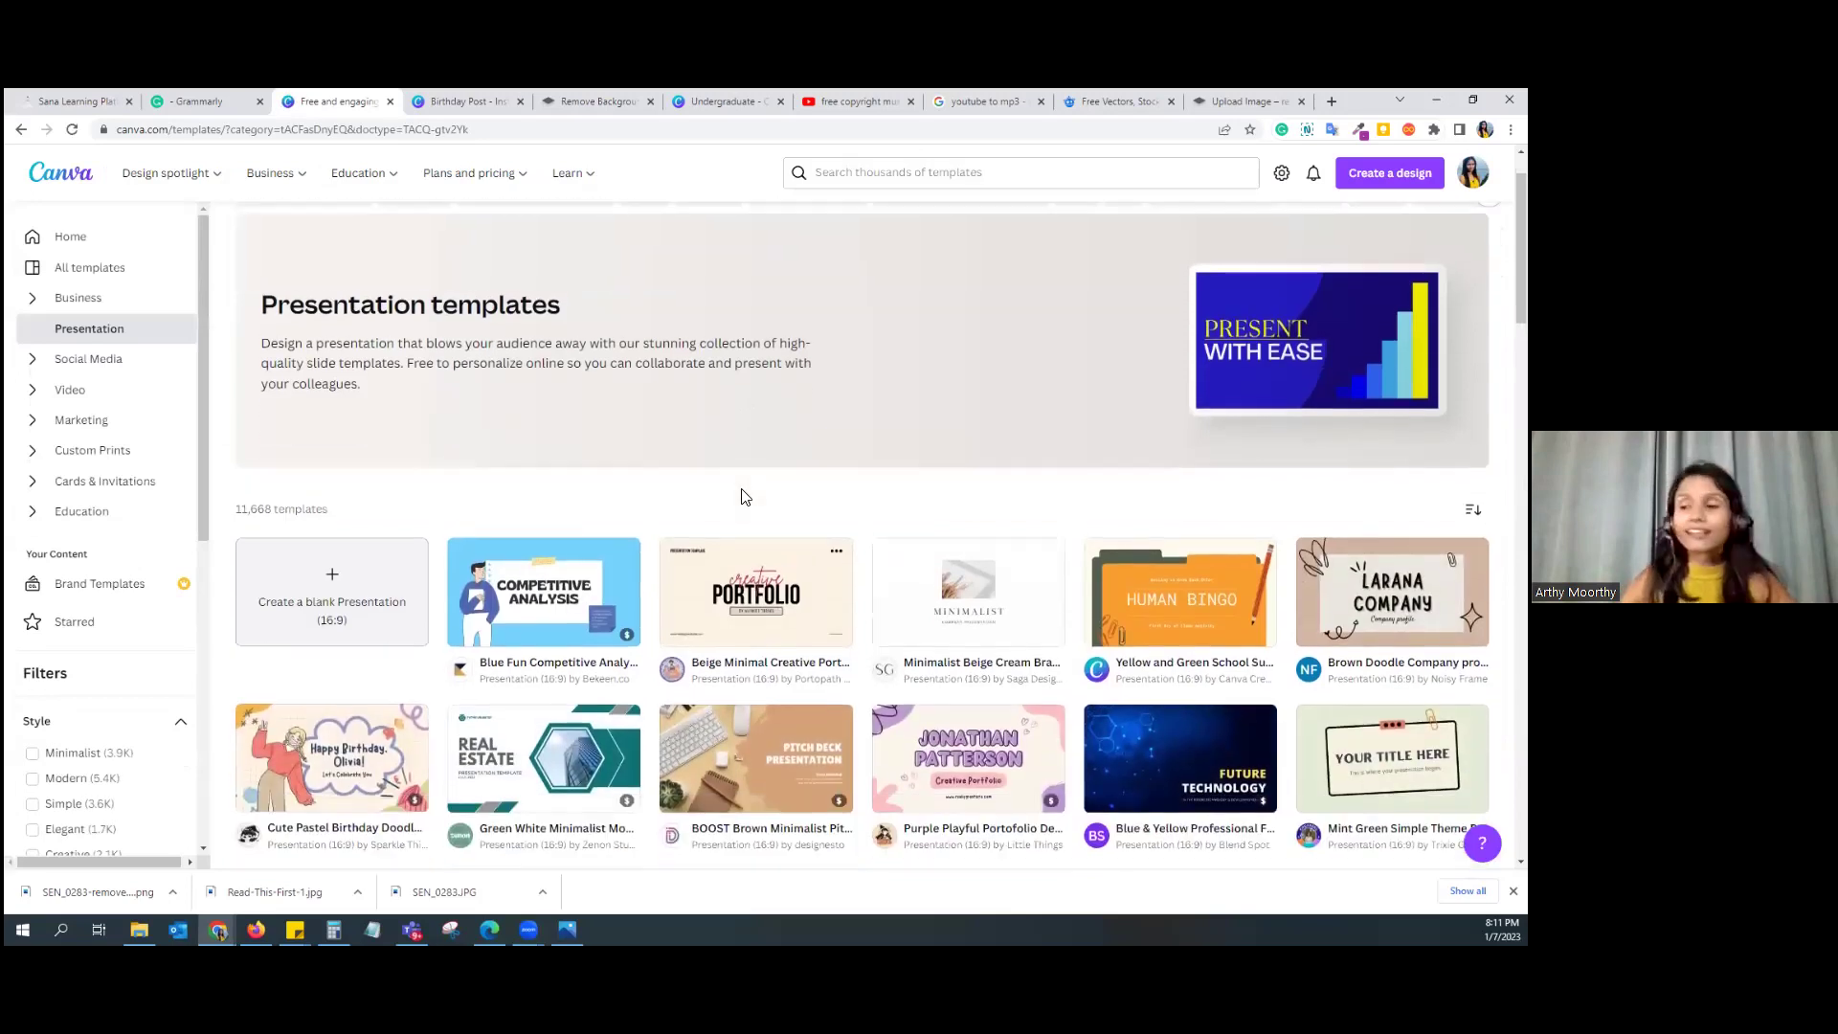
Step: Start a blank presentation with the Business Proposal cover and Introduction pages
click(359, 575)
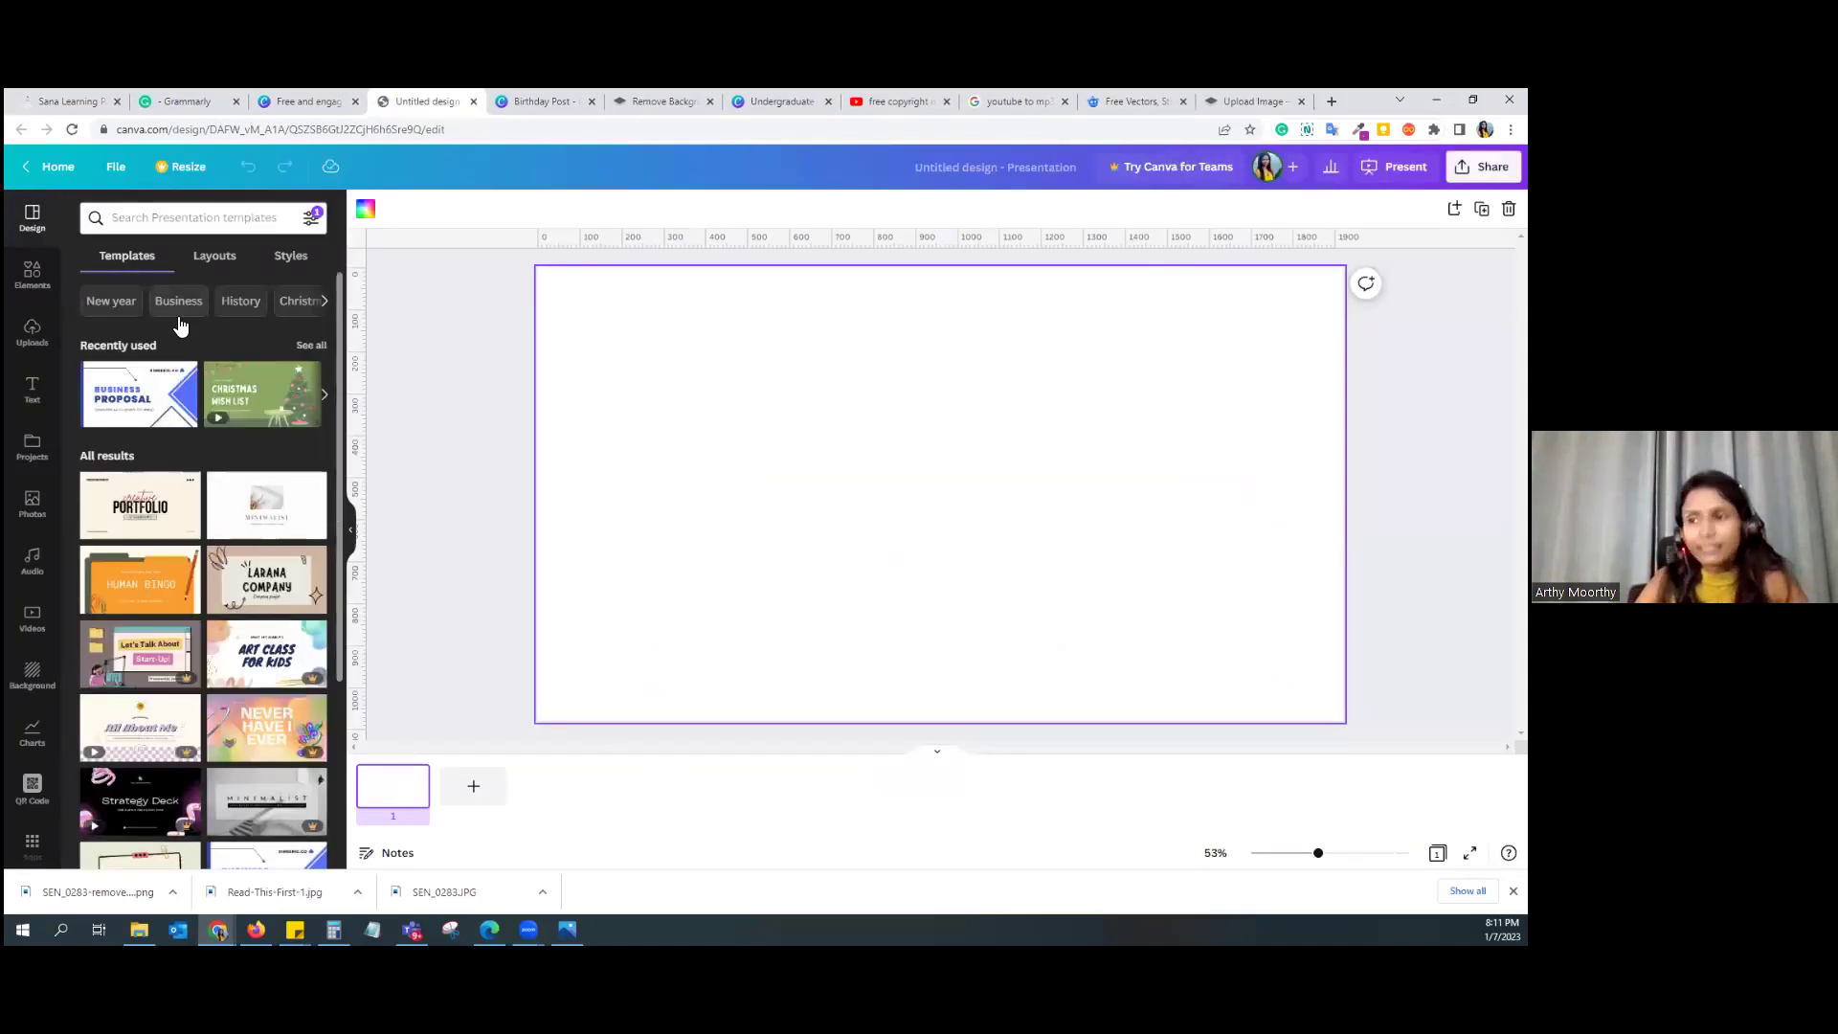
click(155, 400)
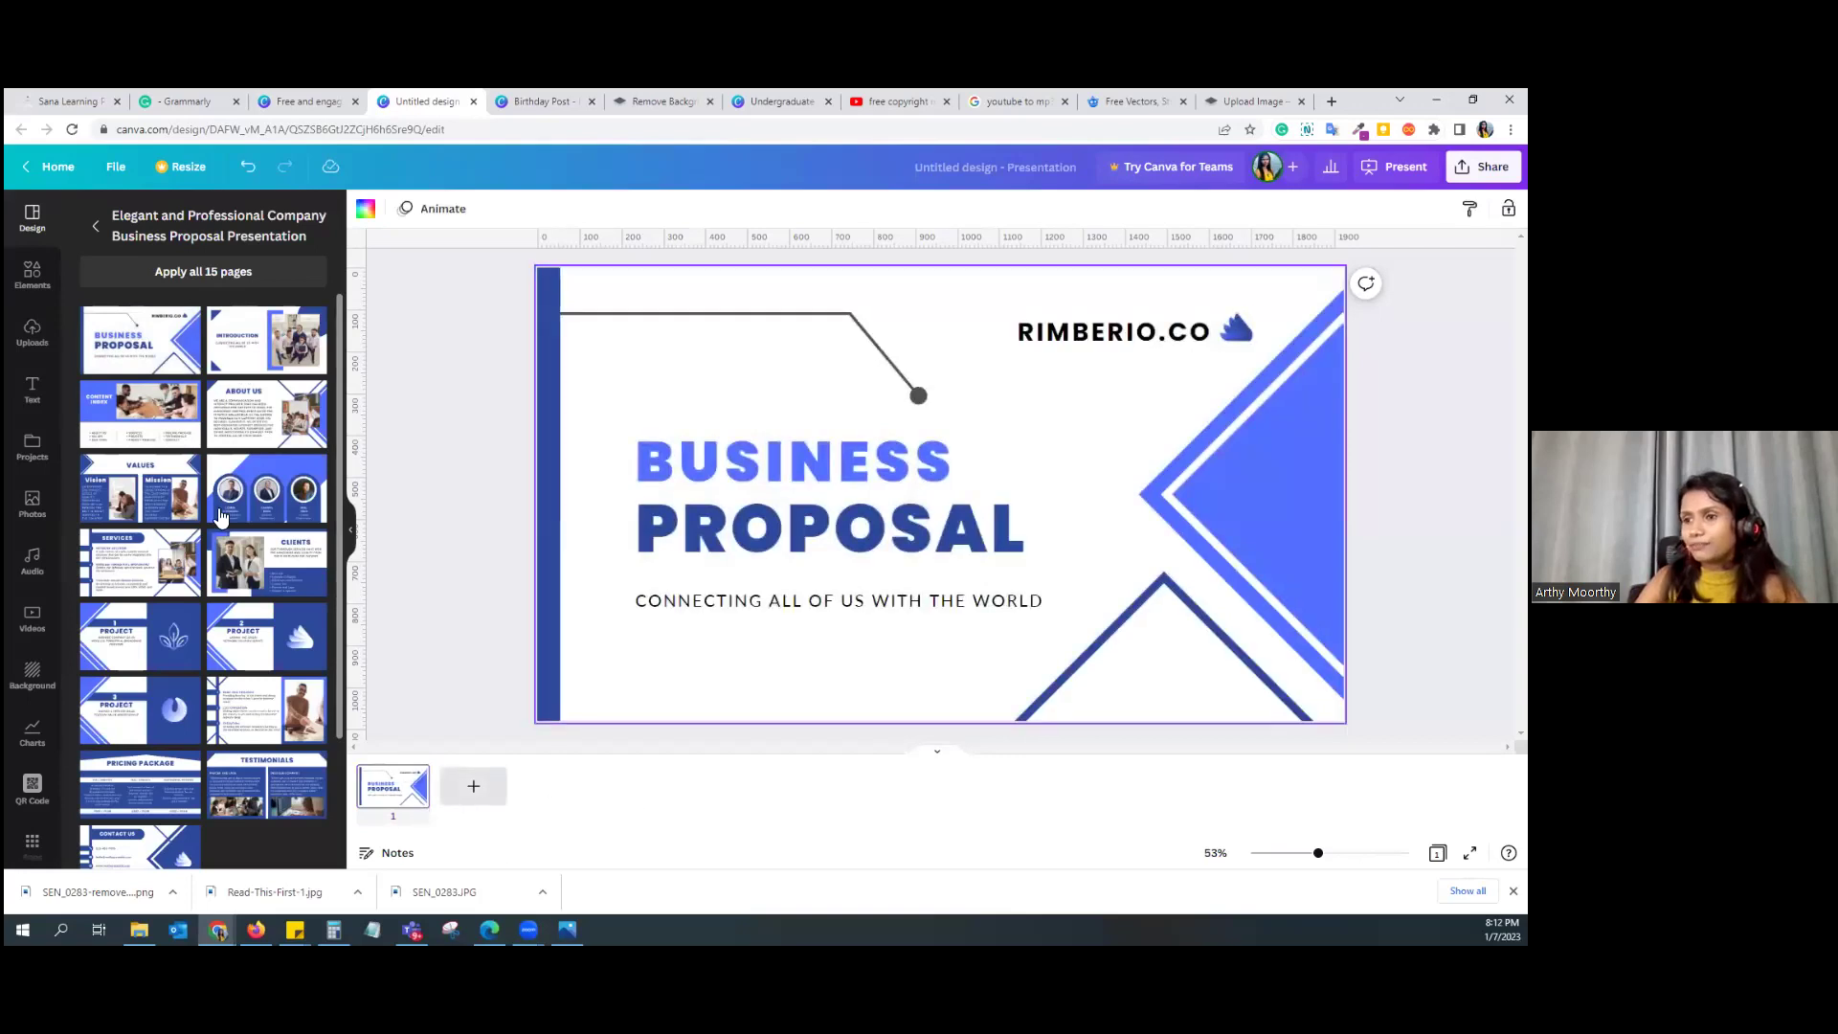
click(473, 787)
click(266, 341)
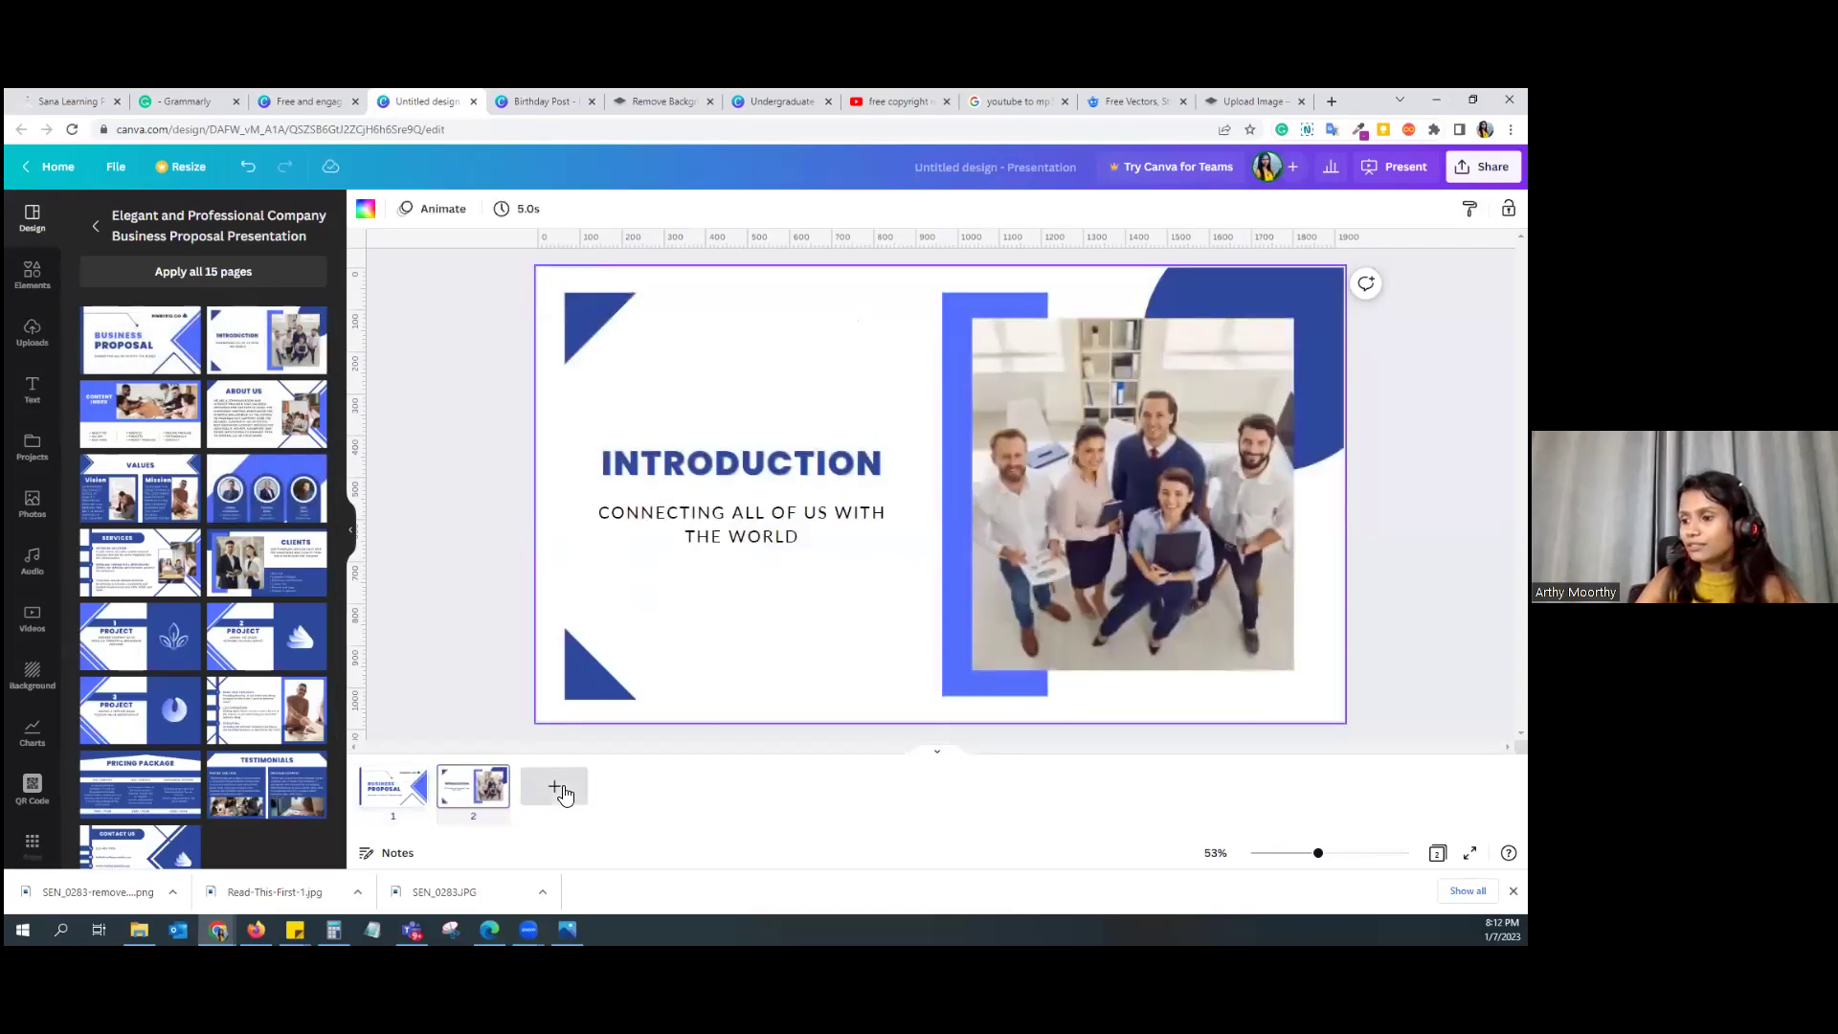
Step: Add Content Index and About Us slides, then bring up the sharing options
click(554, 786)
click(140, 414)
click(635, 786)
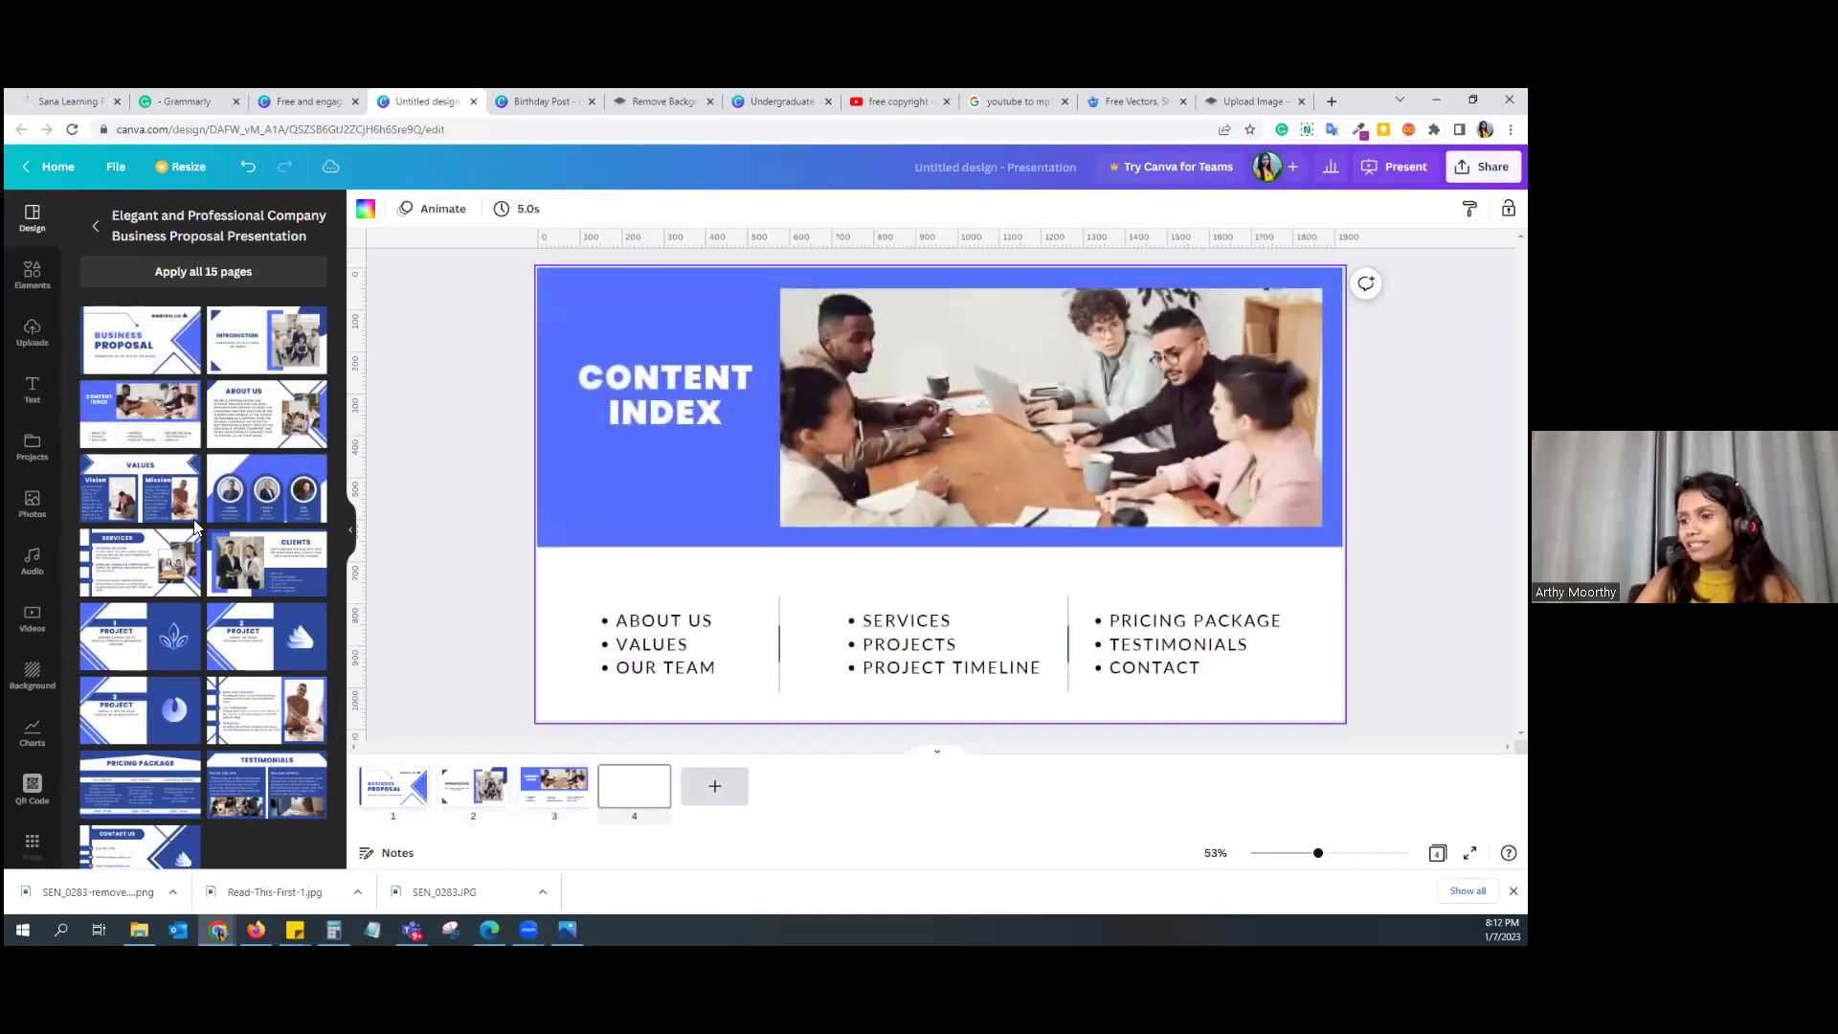
click(267, 414)
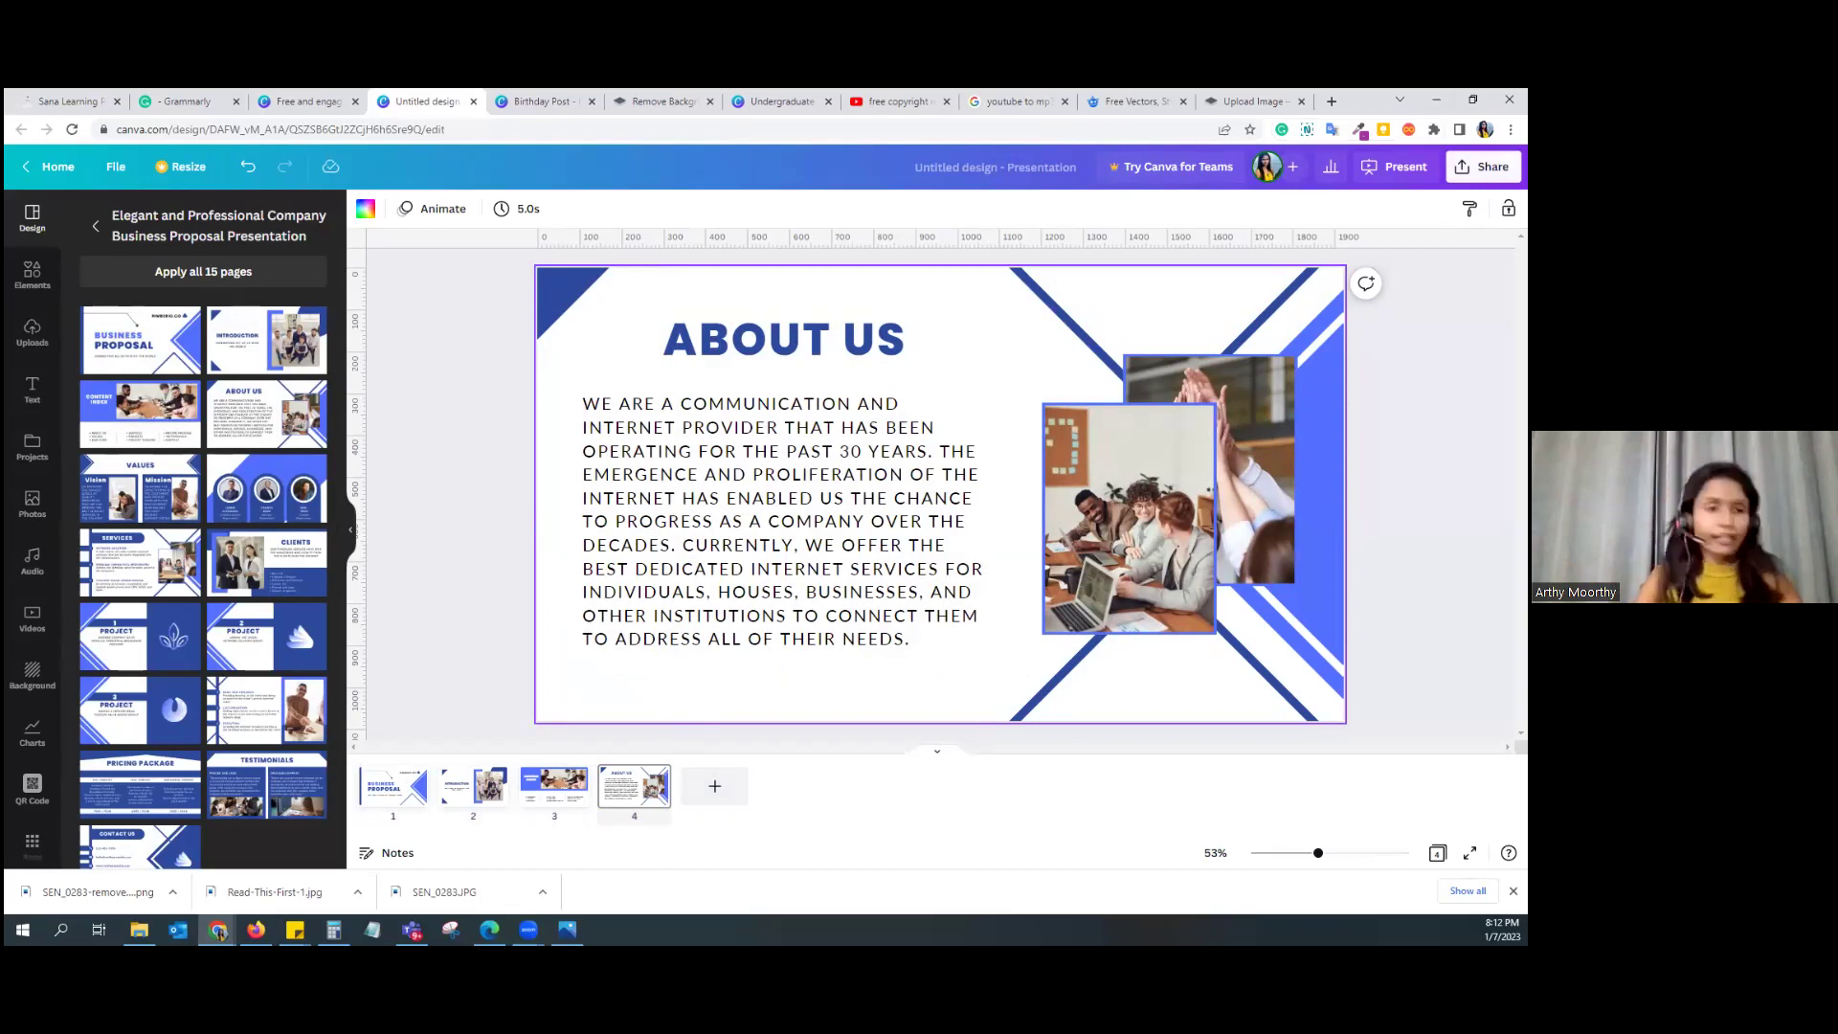
click(1484, 166)
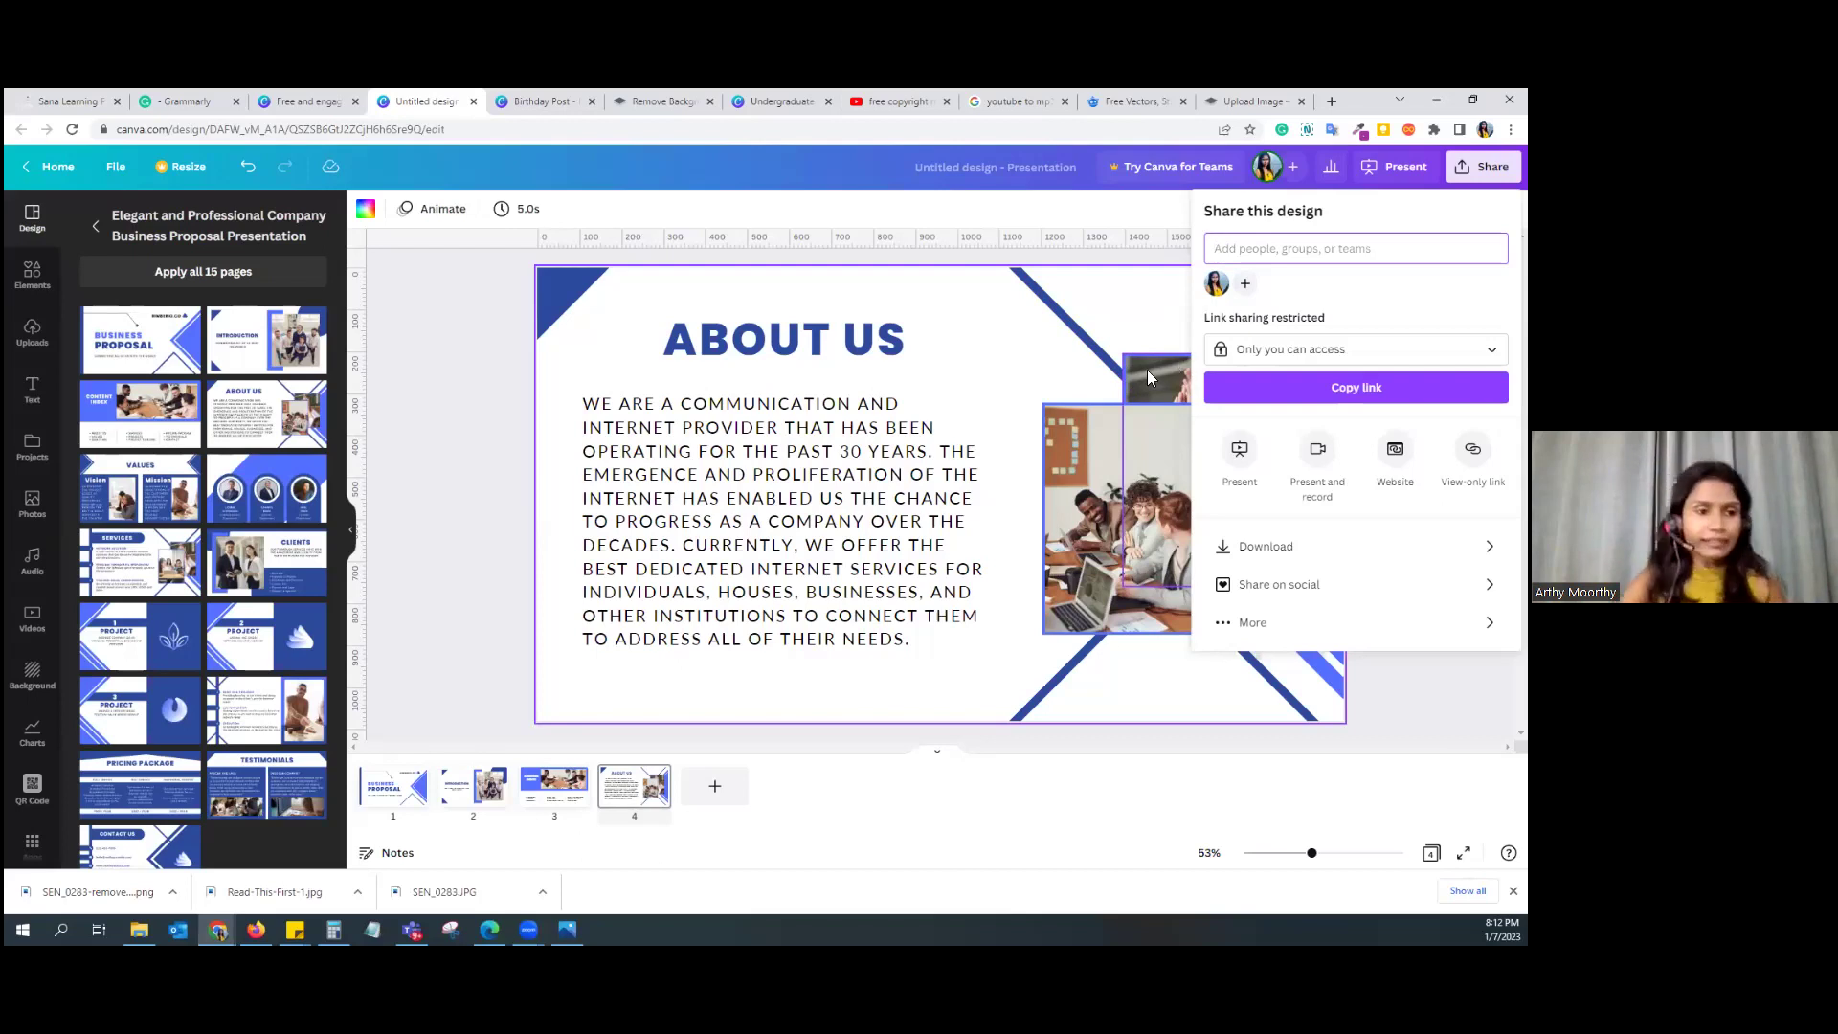
Step: Present the four-slide proposal full screen and step back through the slides
click(361, 529)
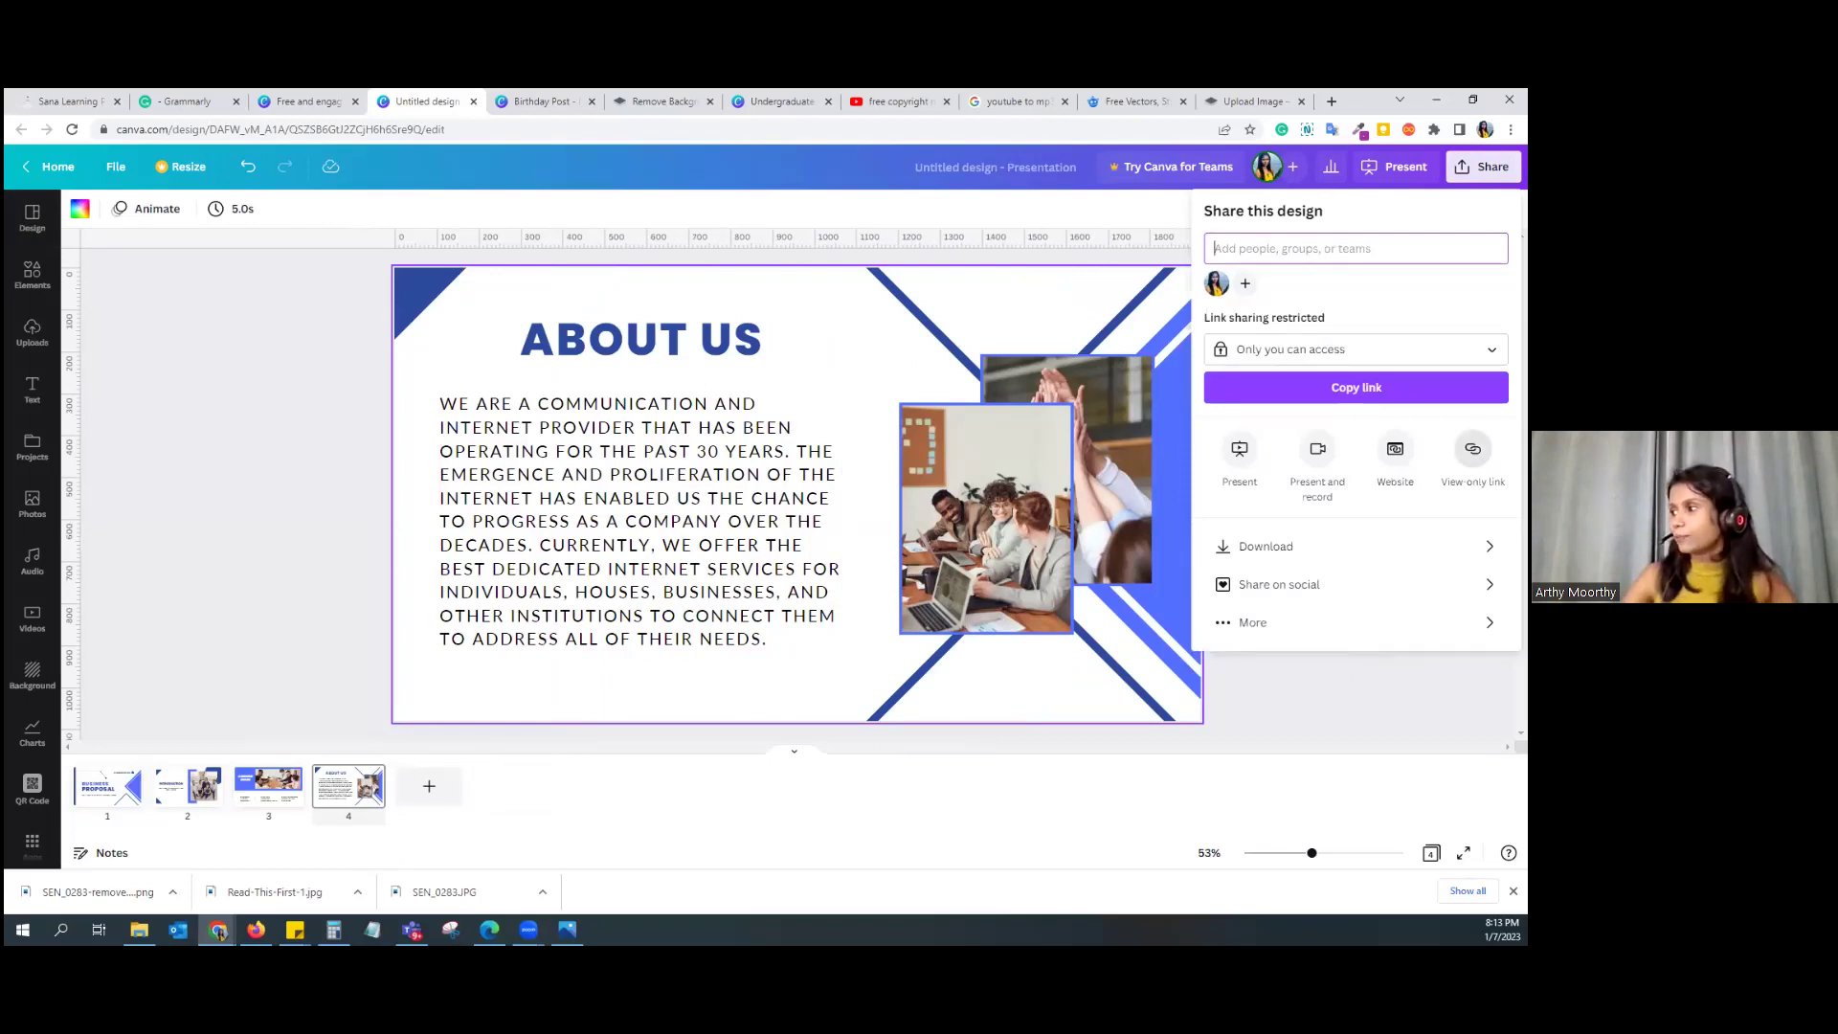
click(1240, 448)
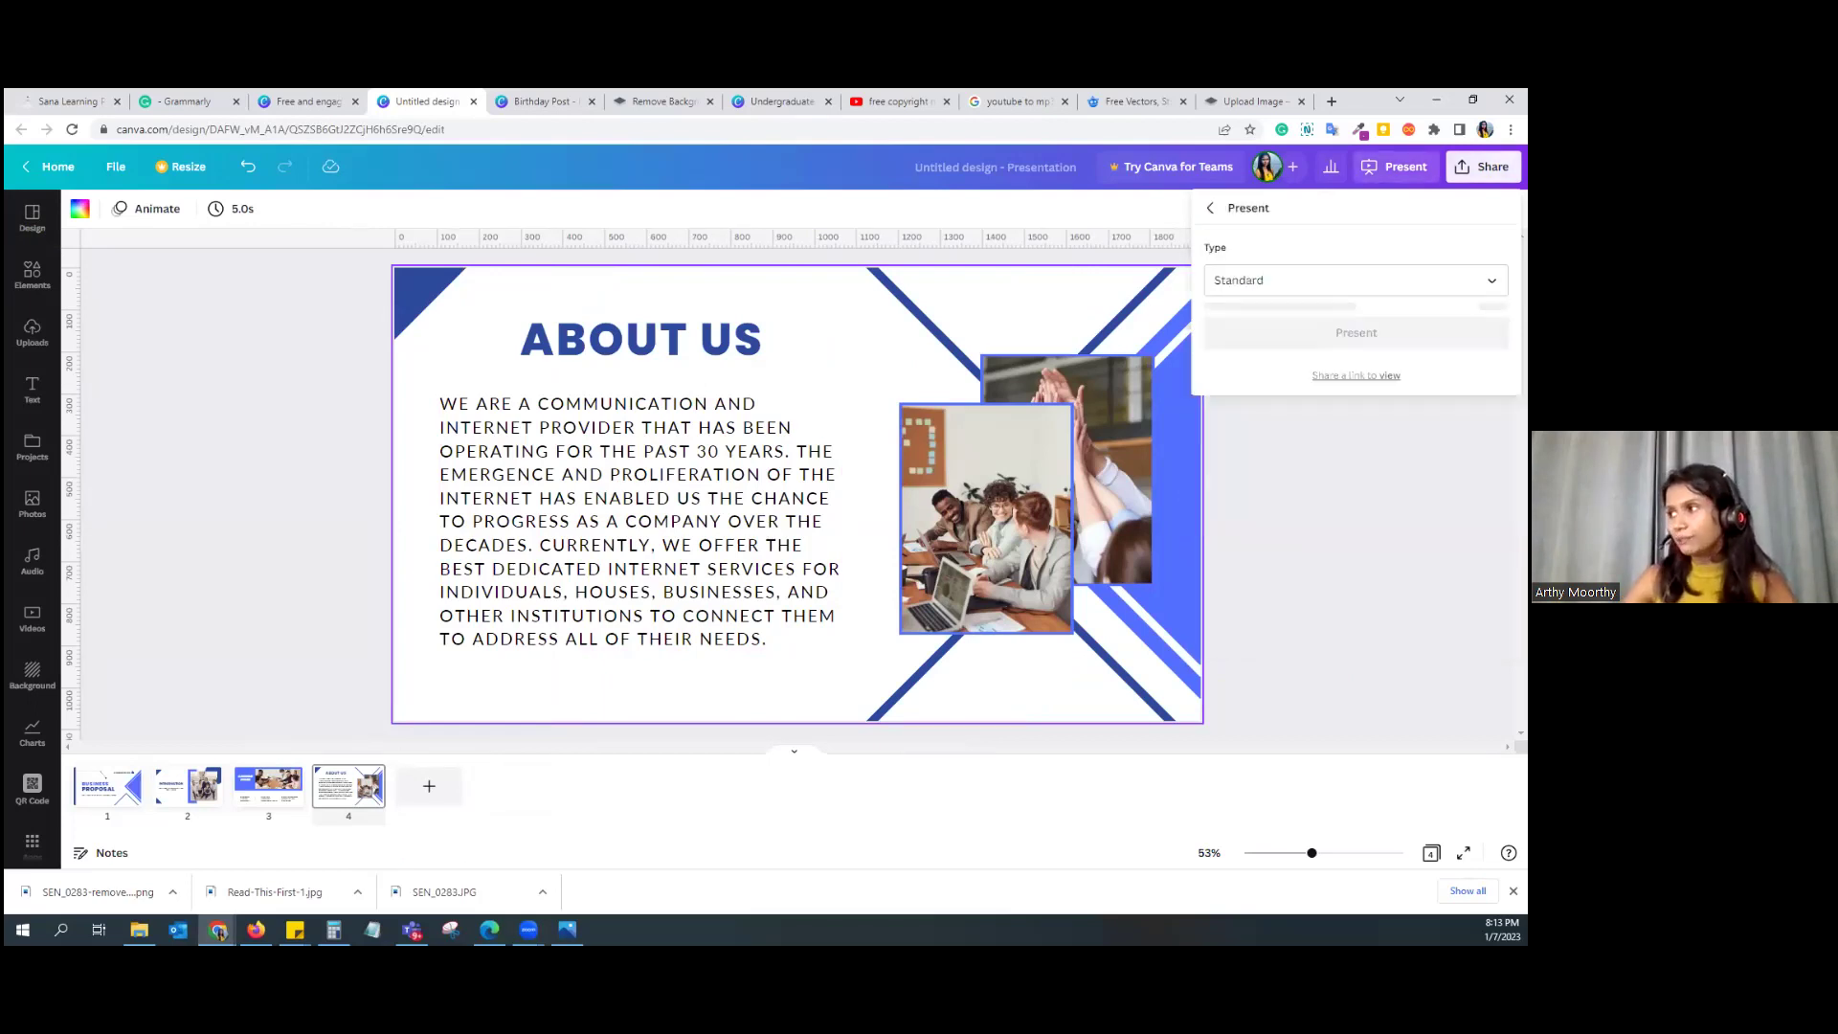
key(Escape)
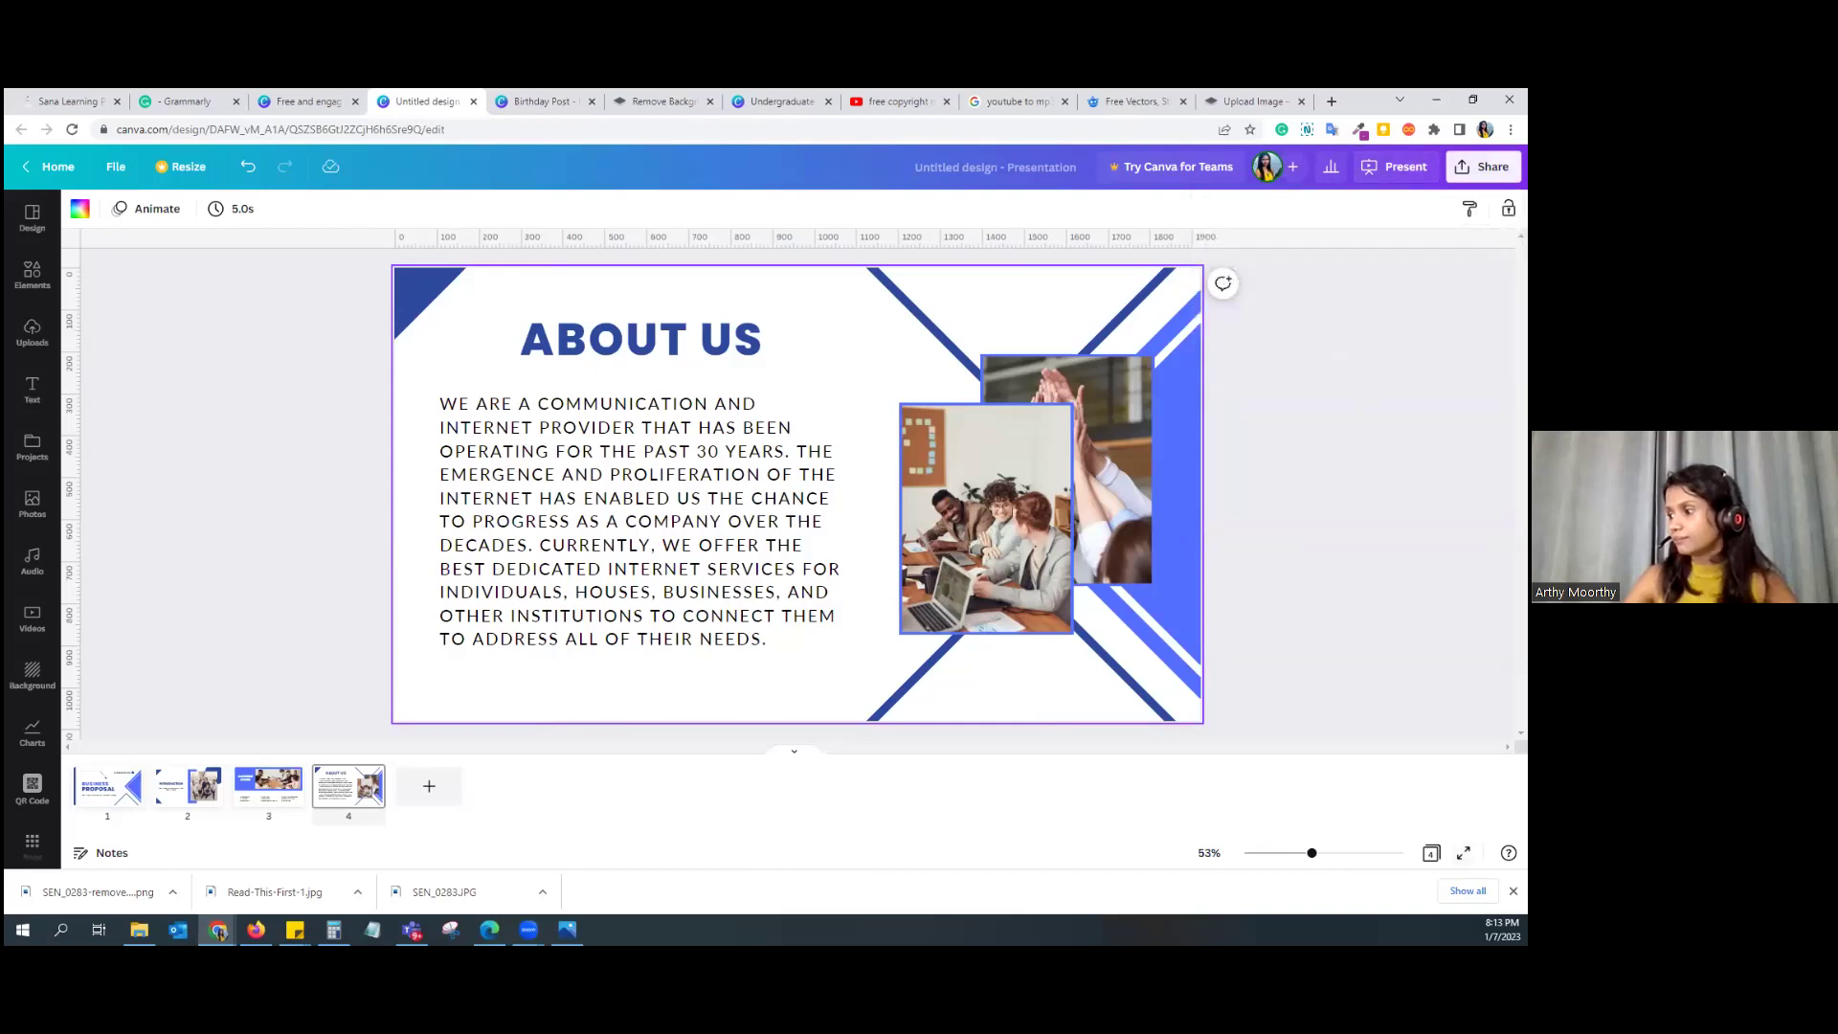
click(1463, 853)
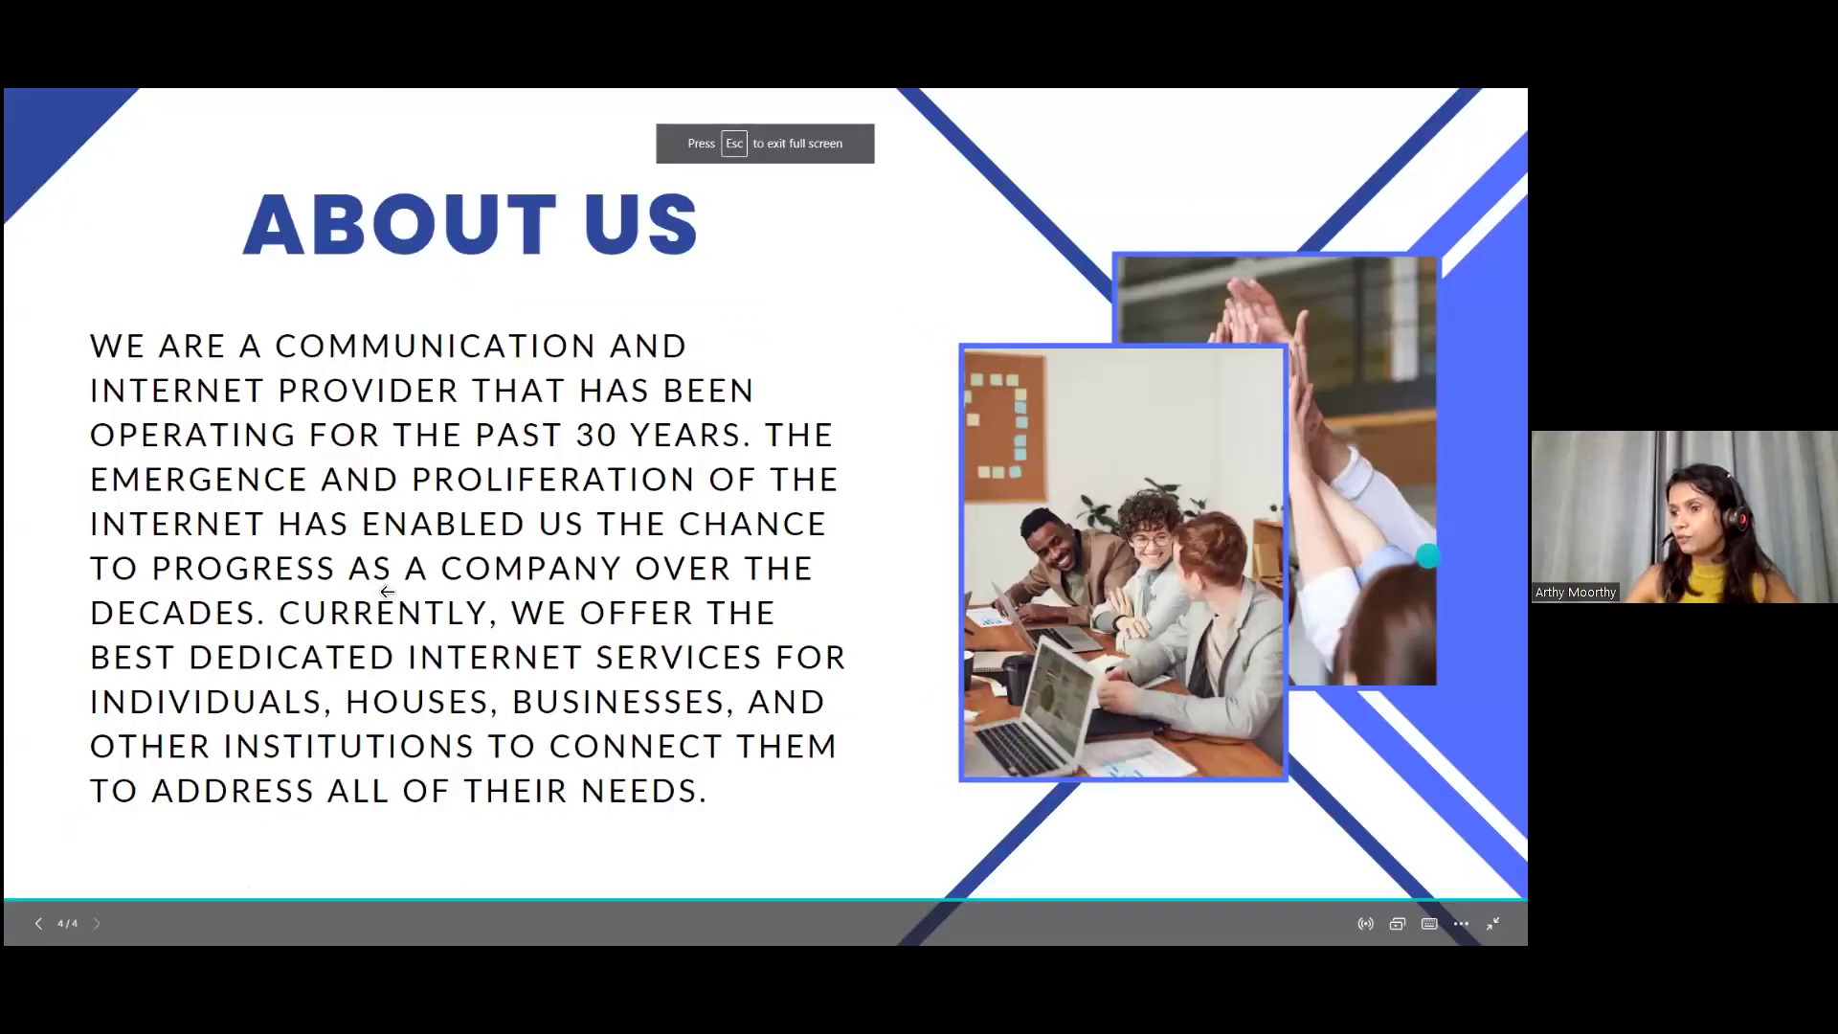
click(176, 570)
click(176, 570)
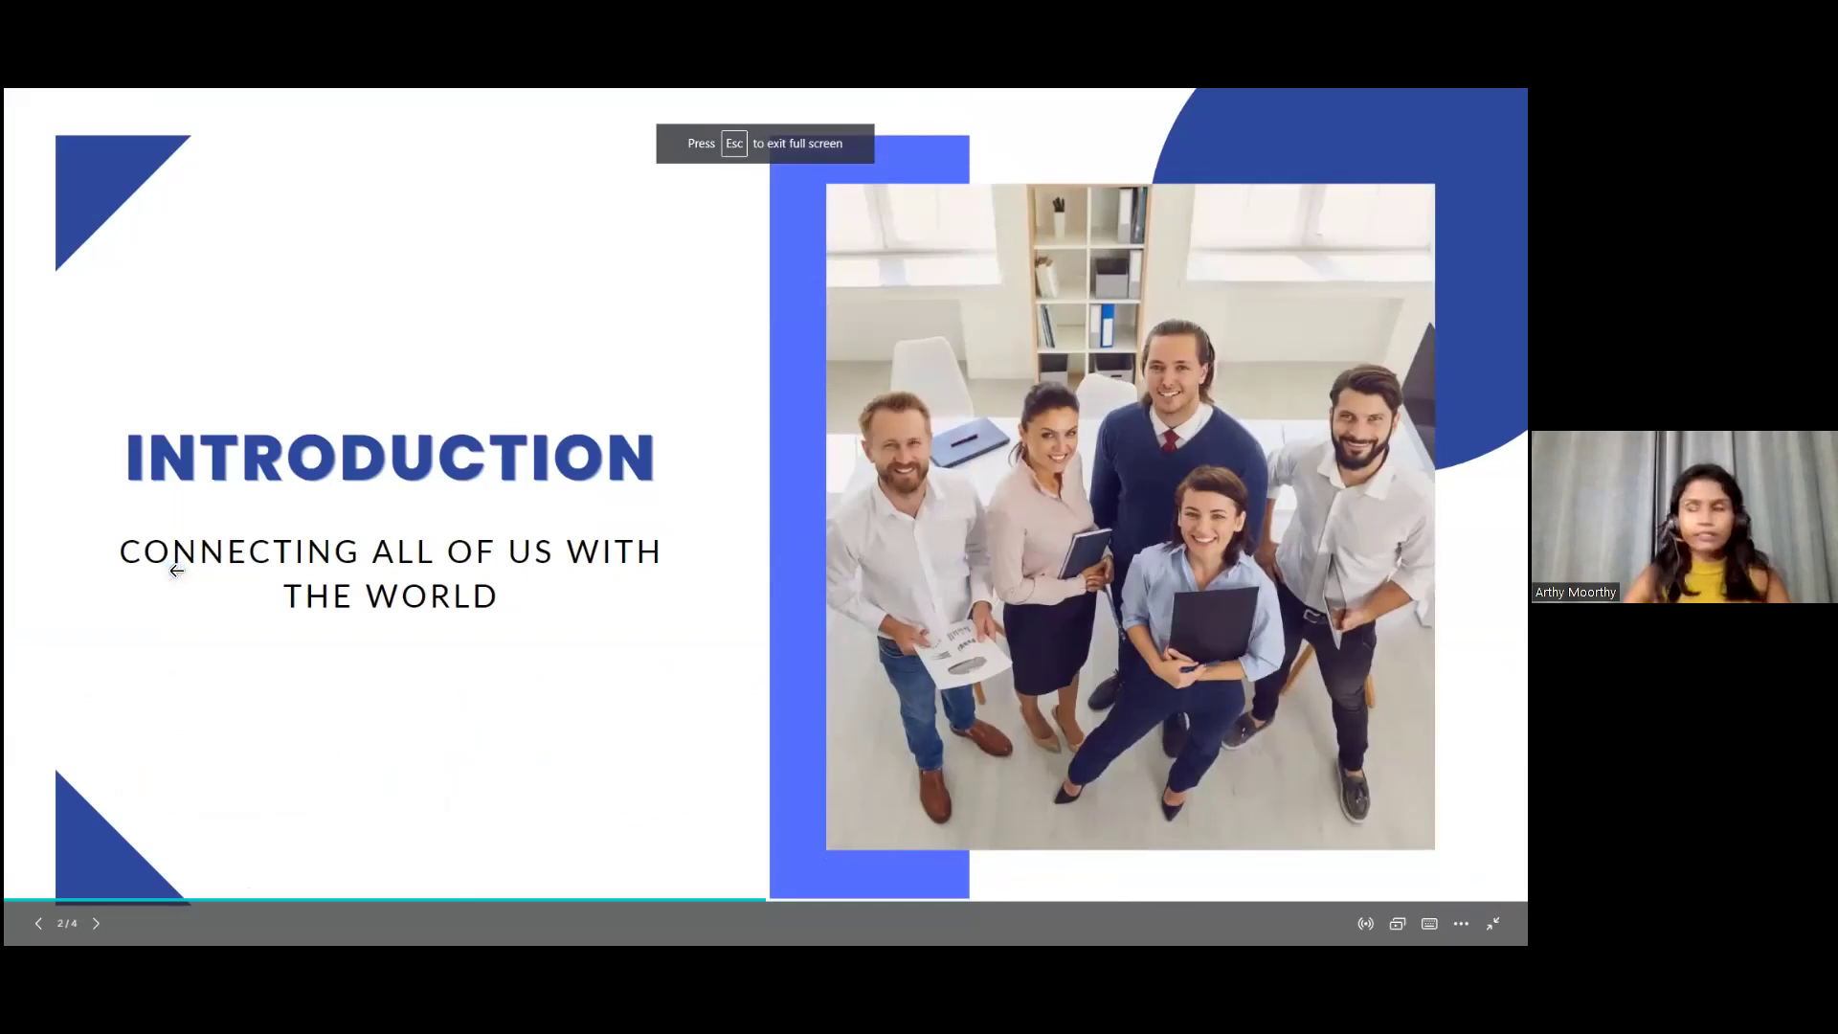
key(Escape)
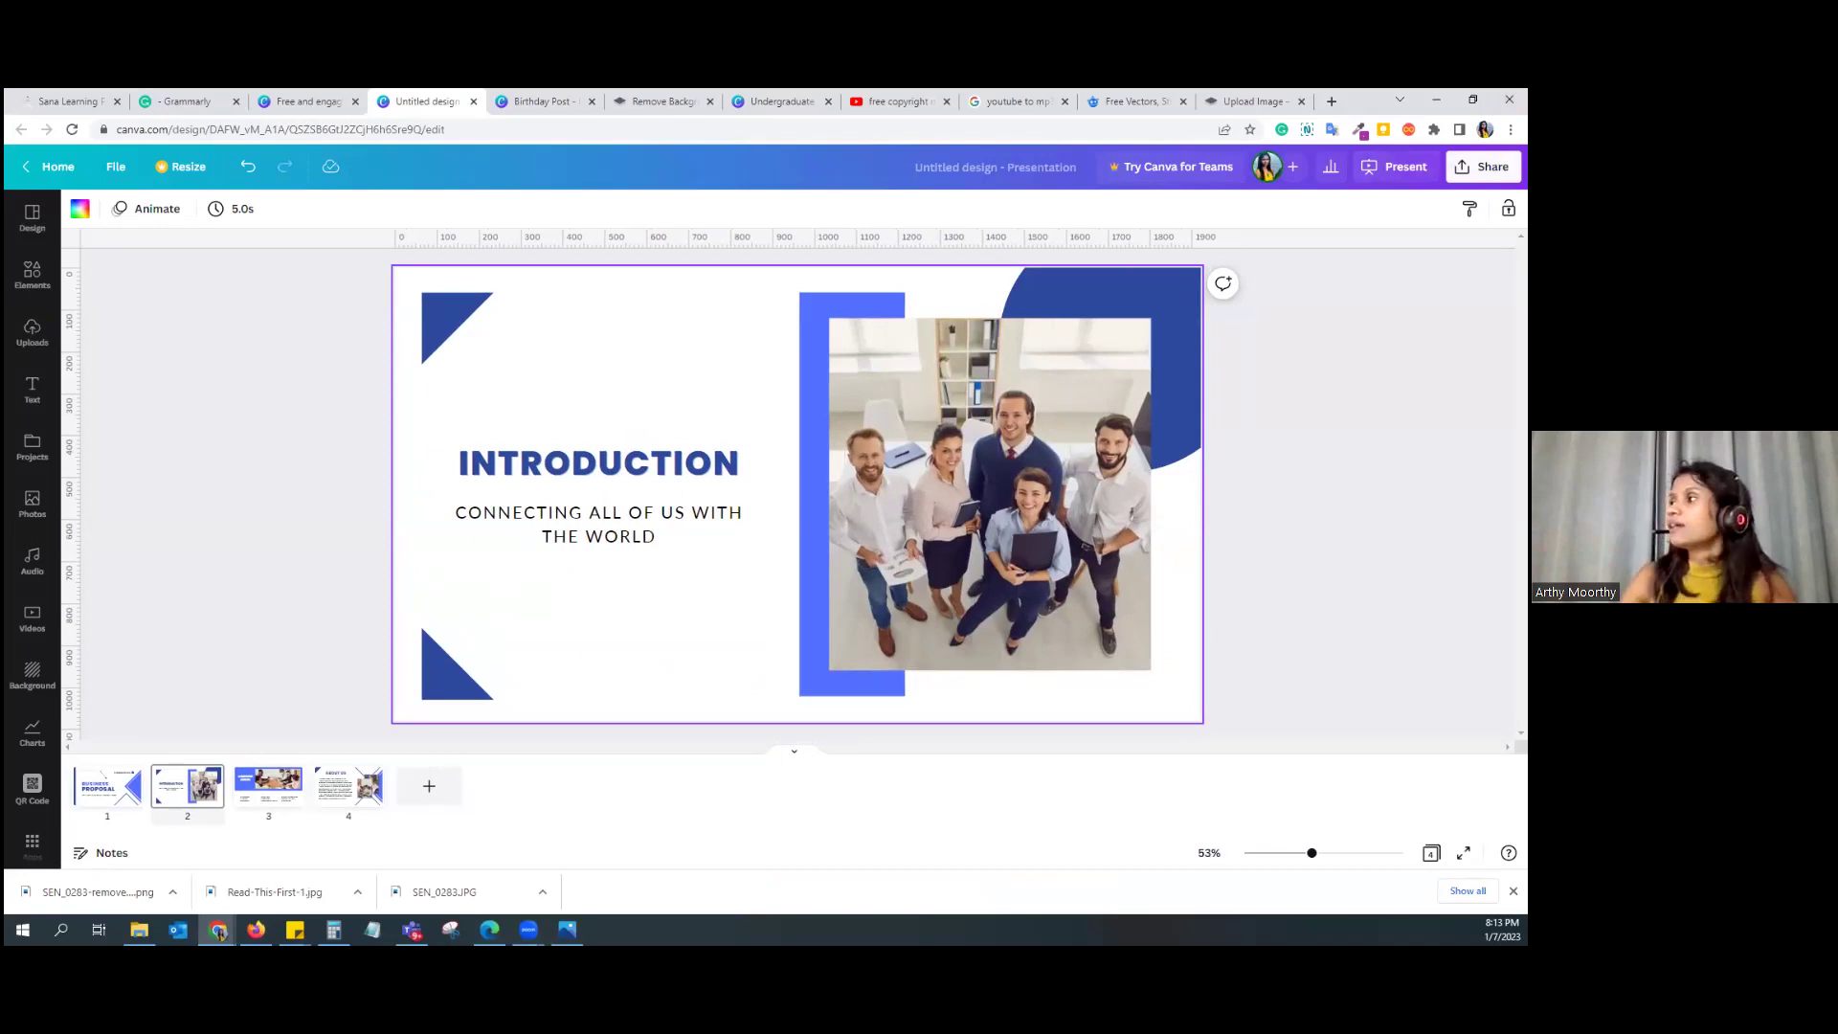
Step: Copy a view-only link to the proposal design
click(1483, 166)
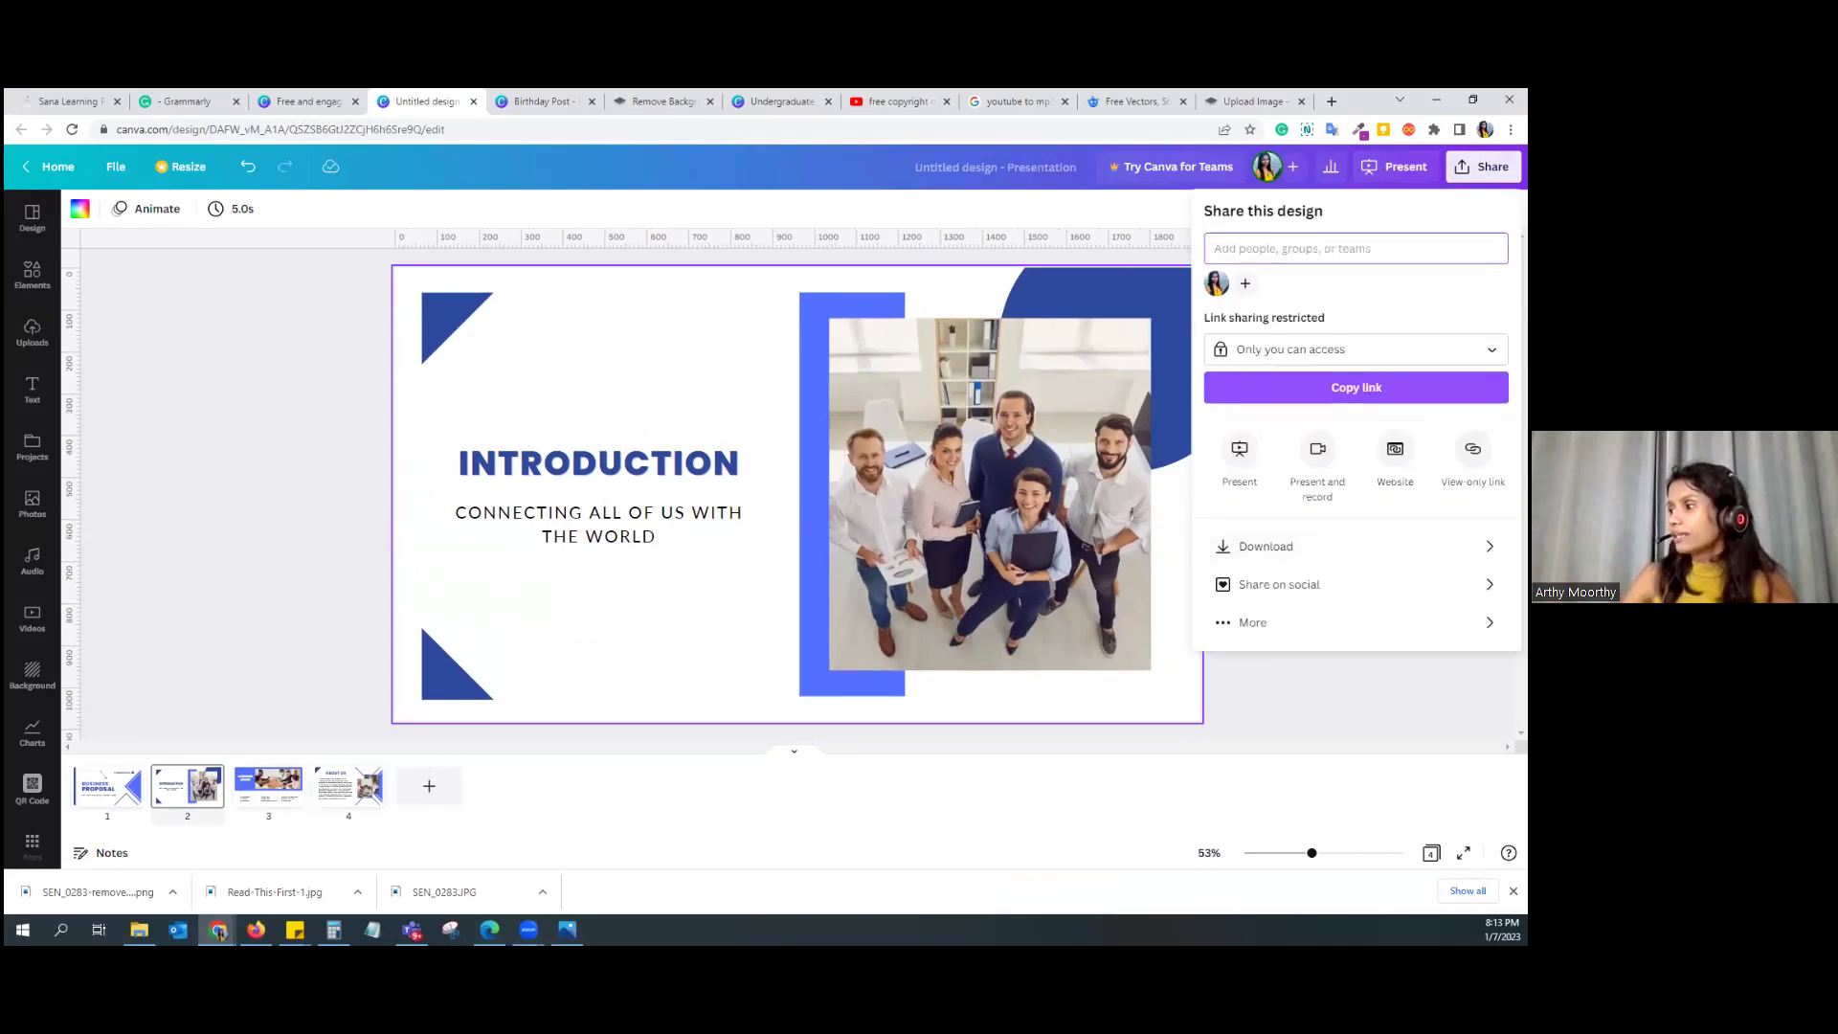
click(1473, 449)
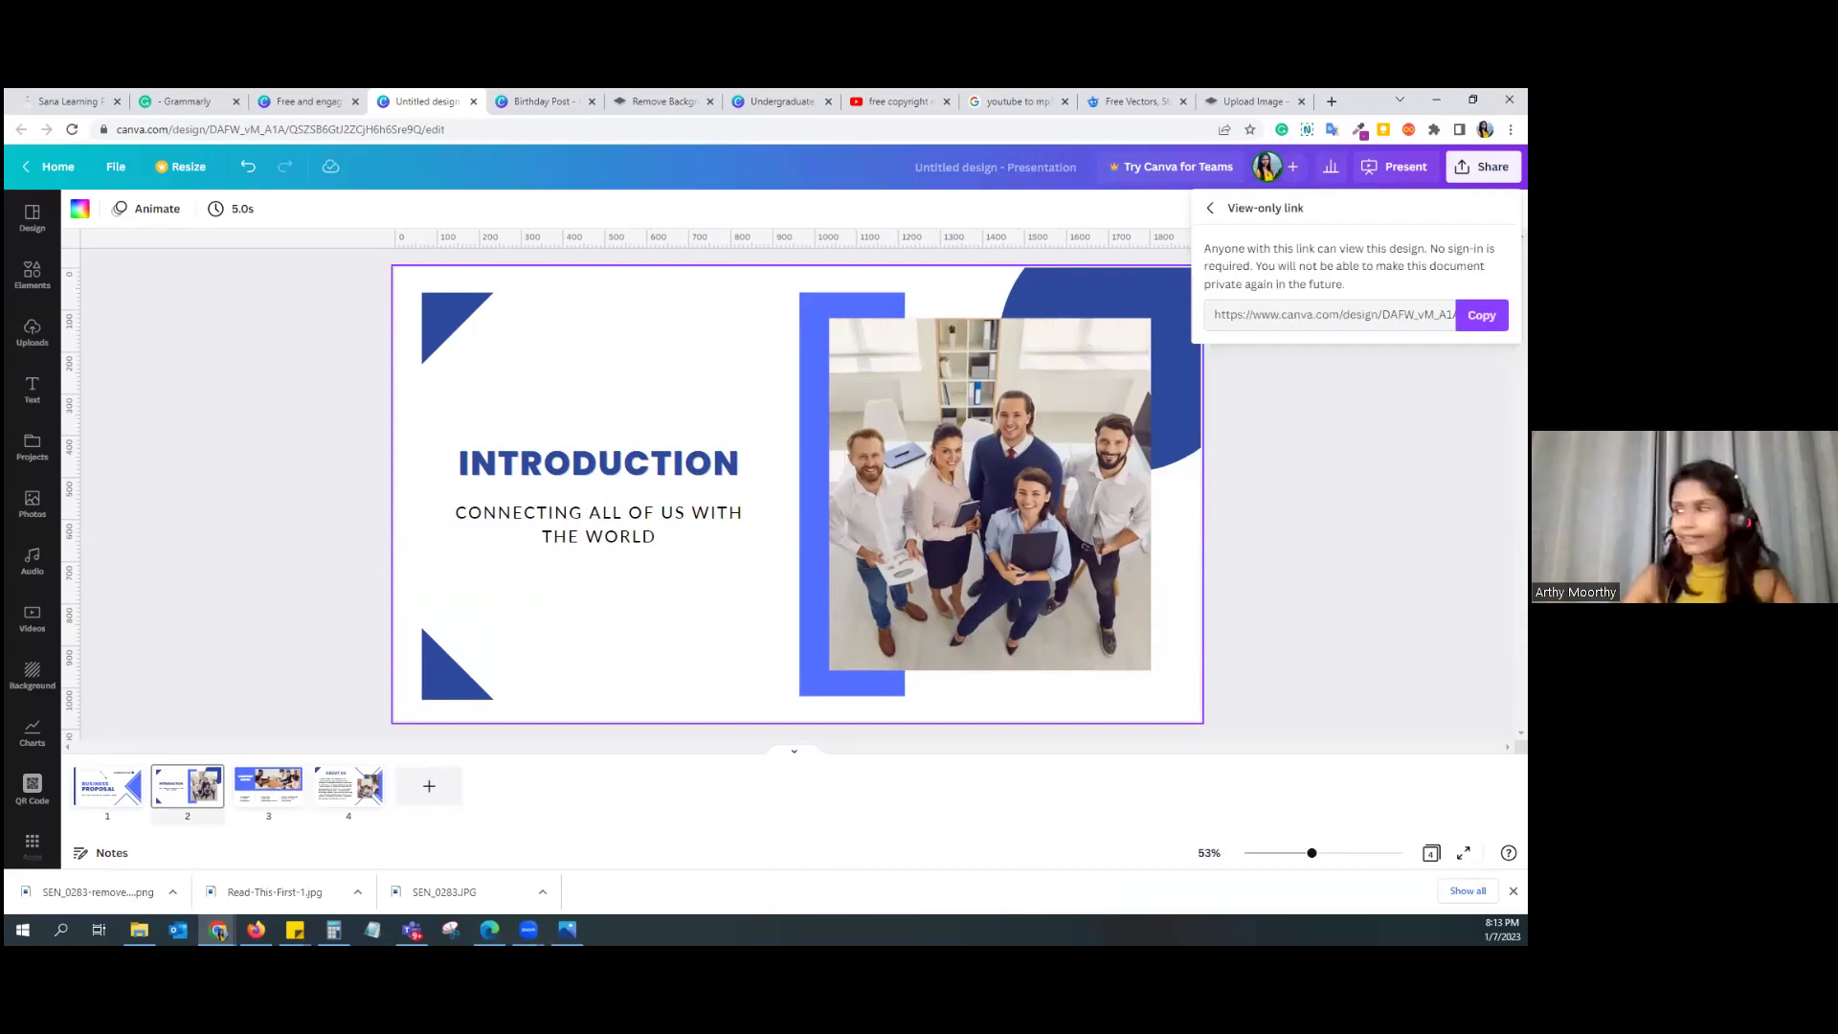
click(1481, 315)
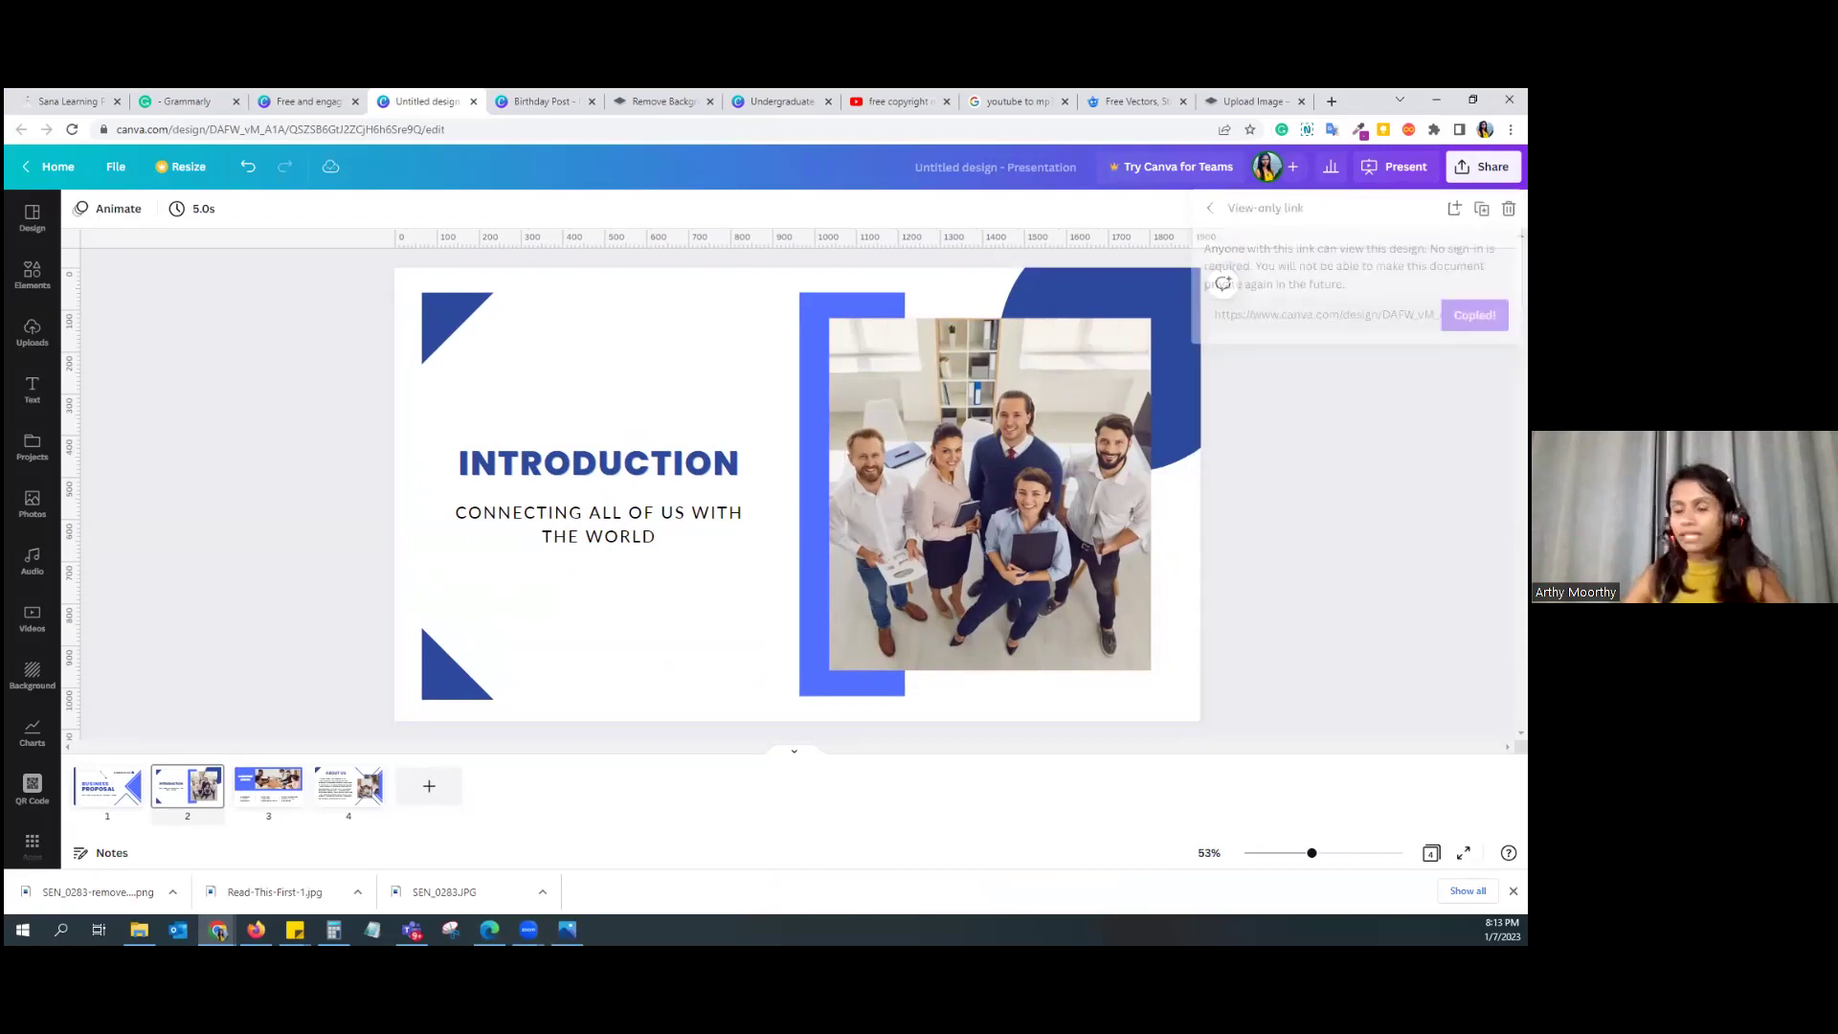
key(ctrl+shift+n)
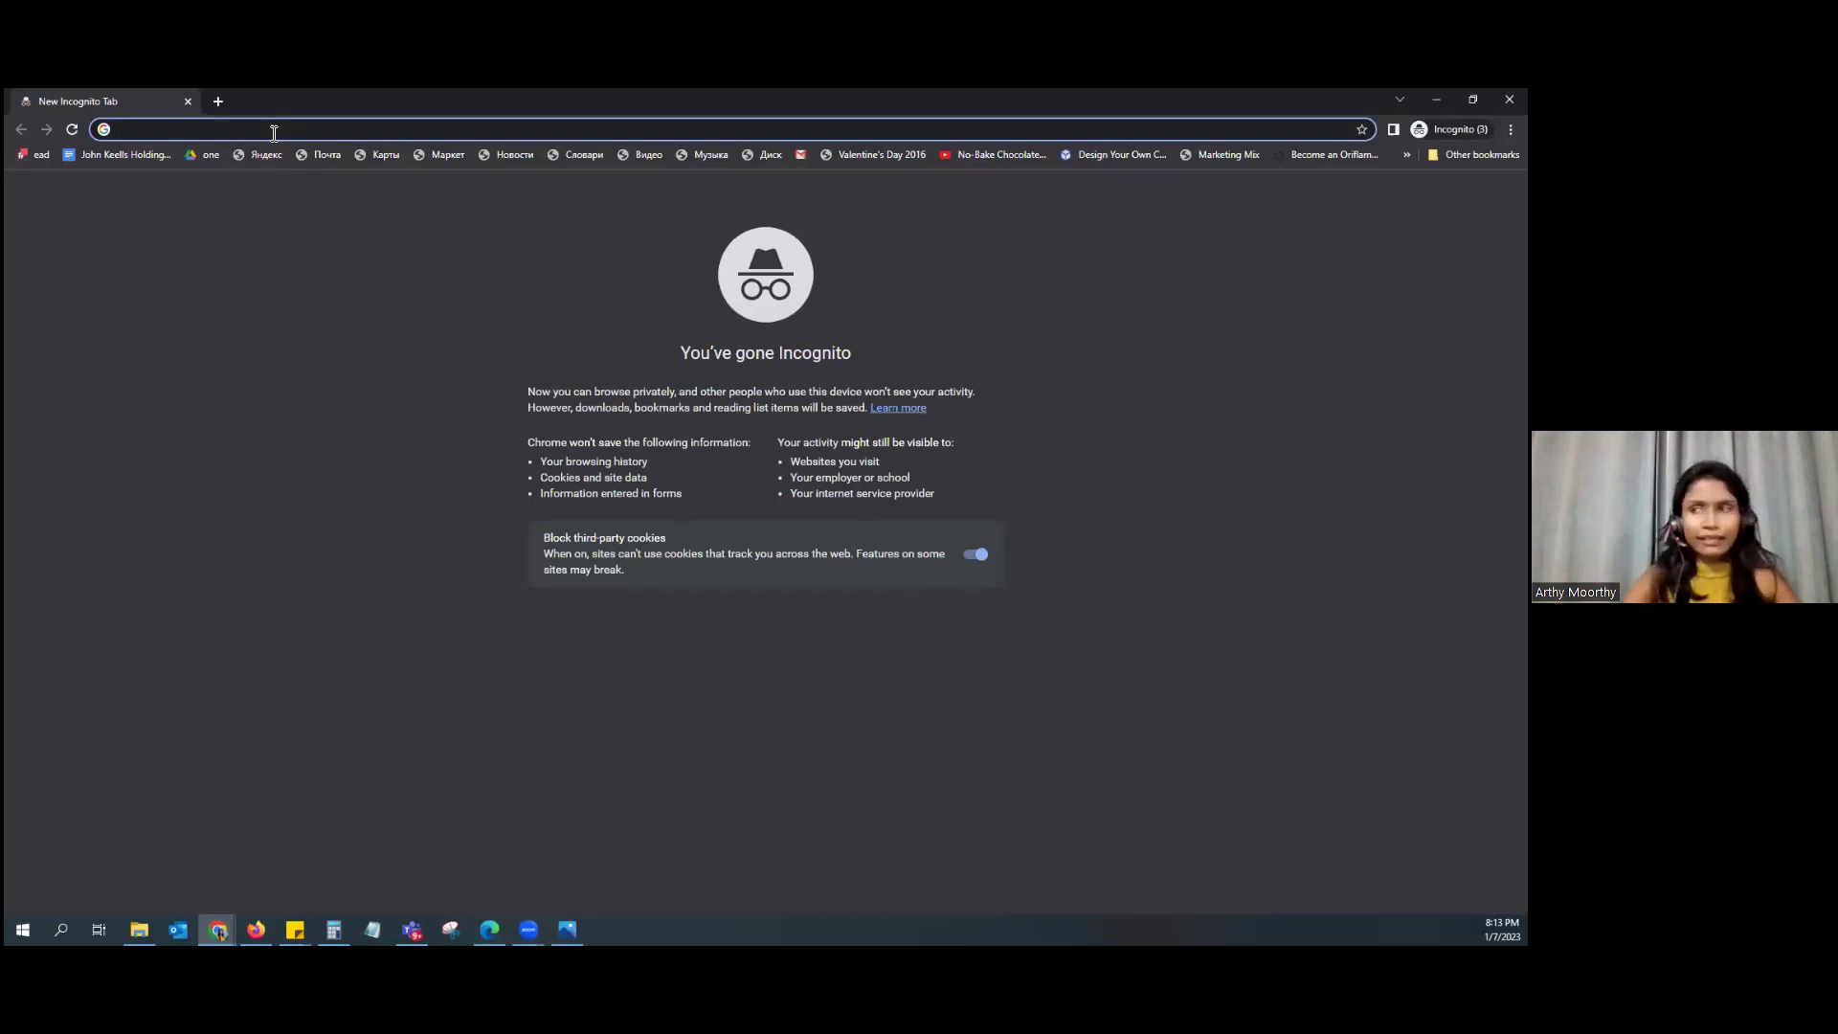
Step: Load the view-only link in the incognito window, advance a slide, then close it
key(ctrl+v)
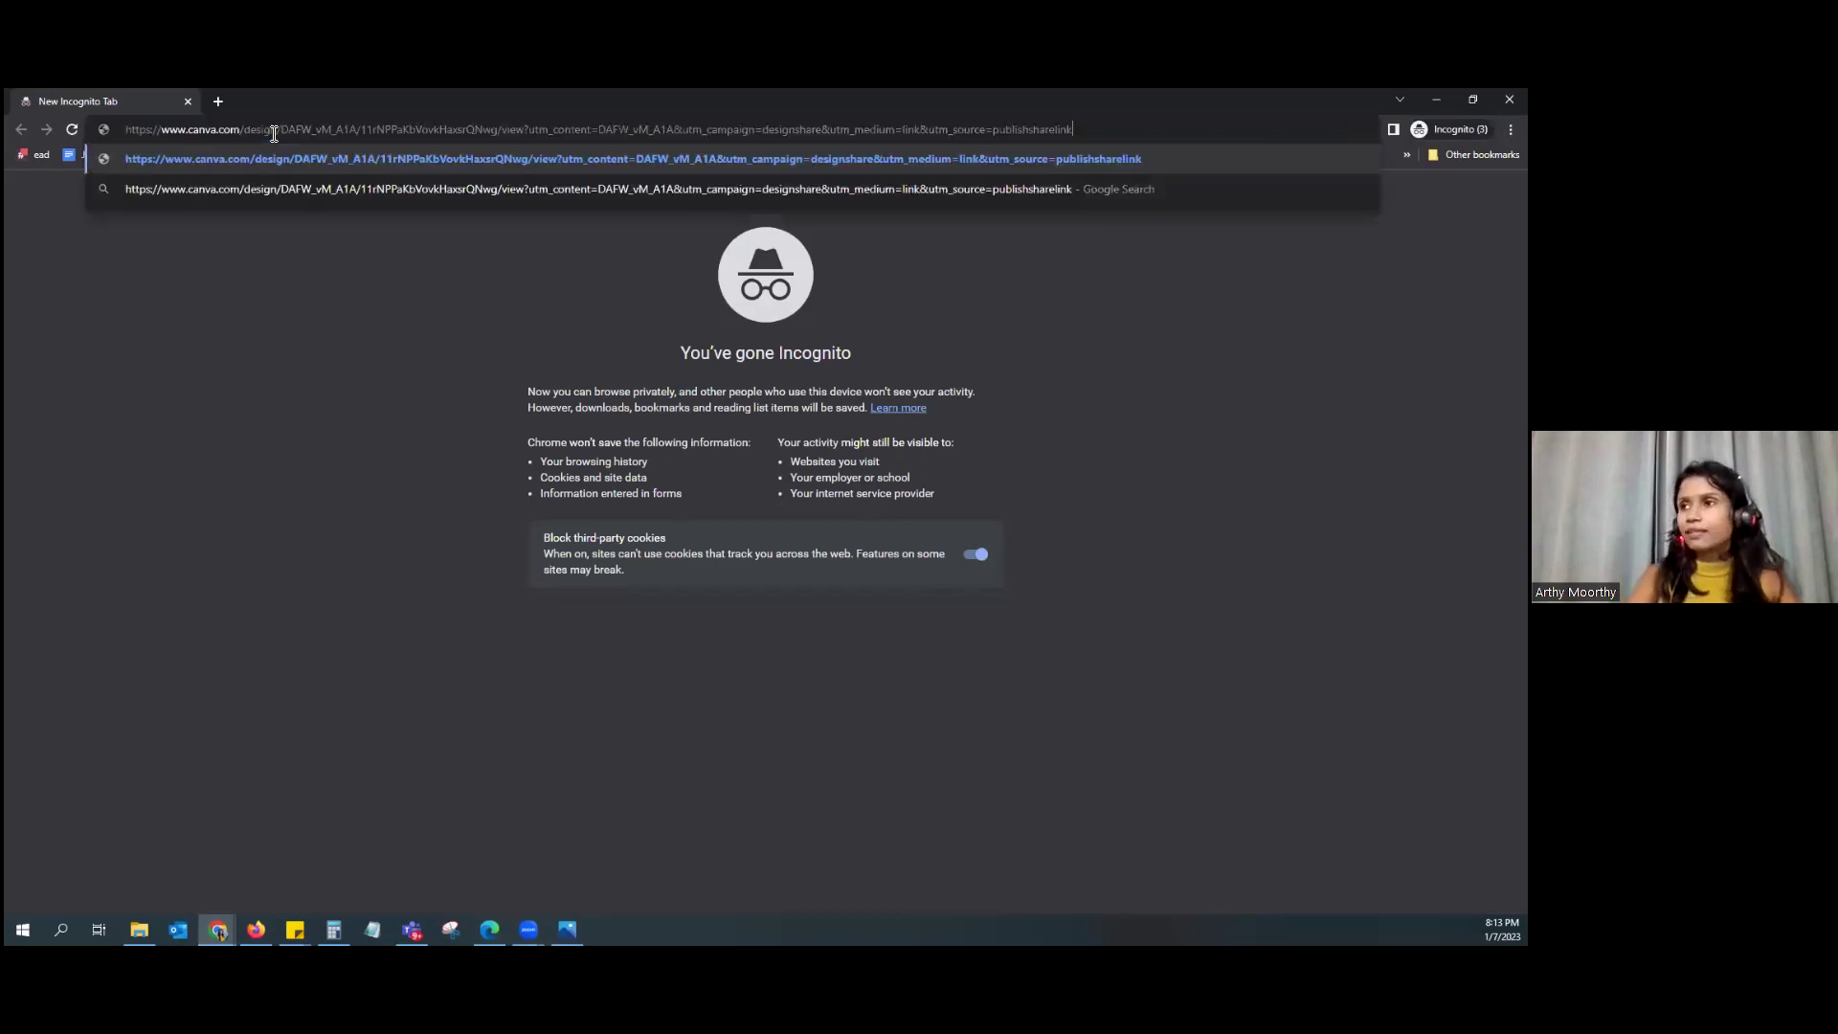
key(Return)
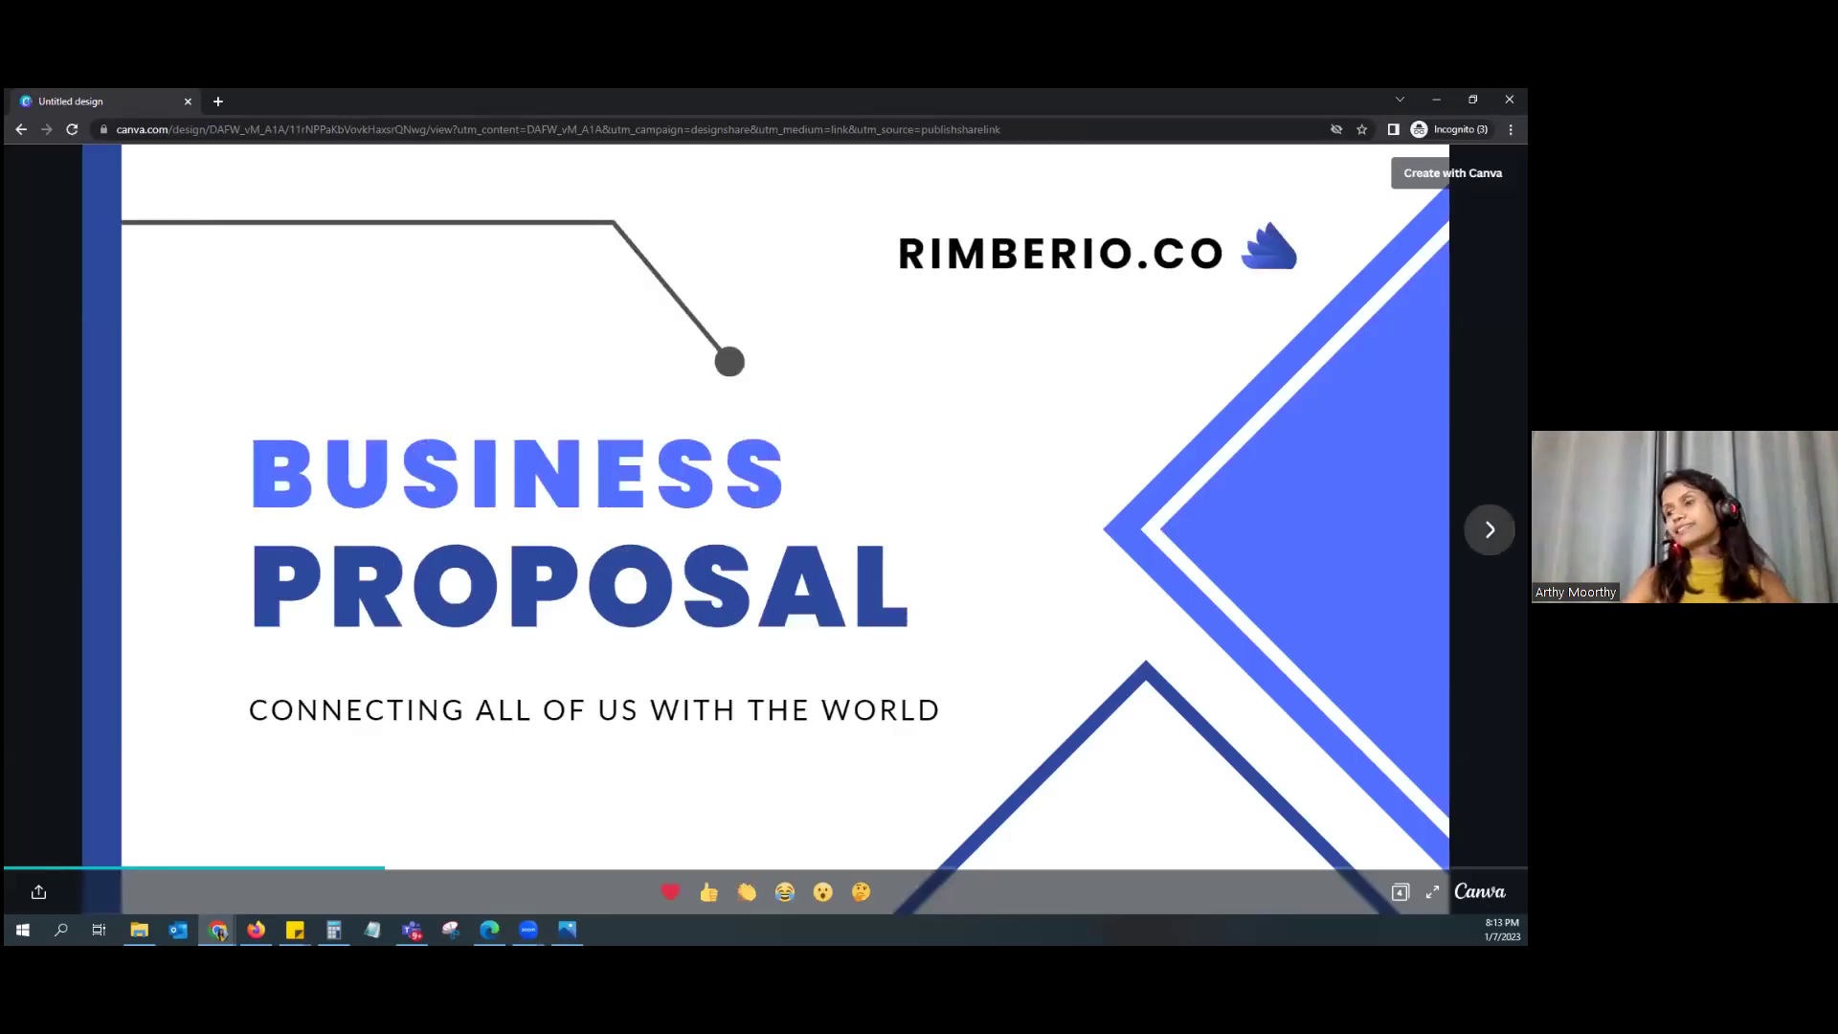
click(1490, 529)
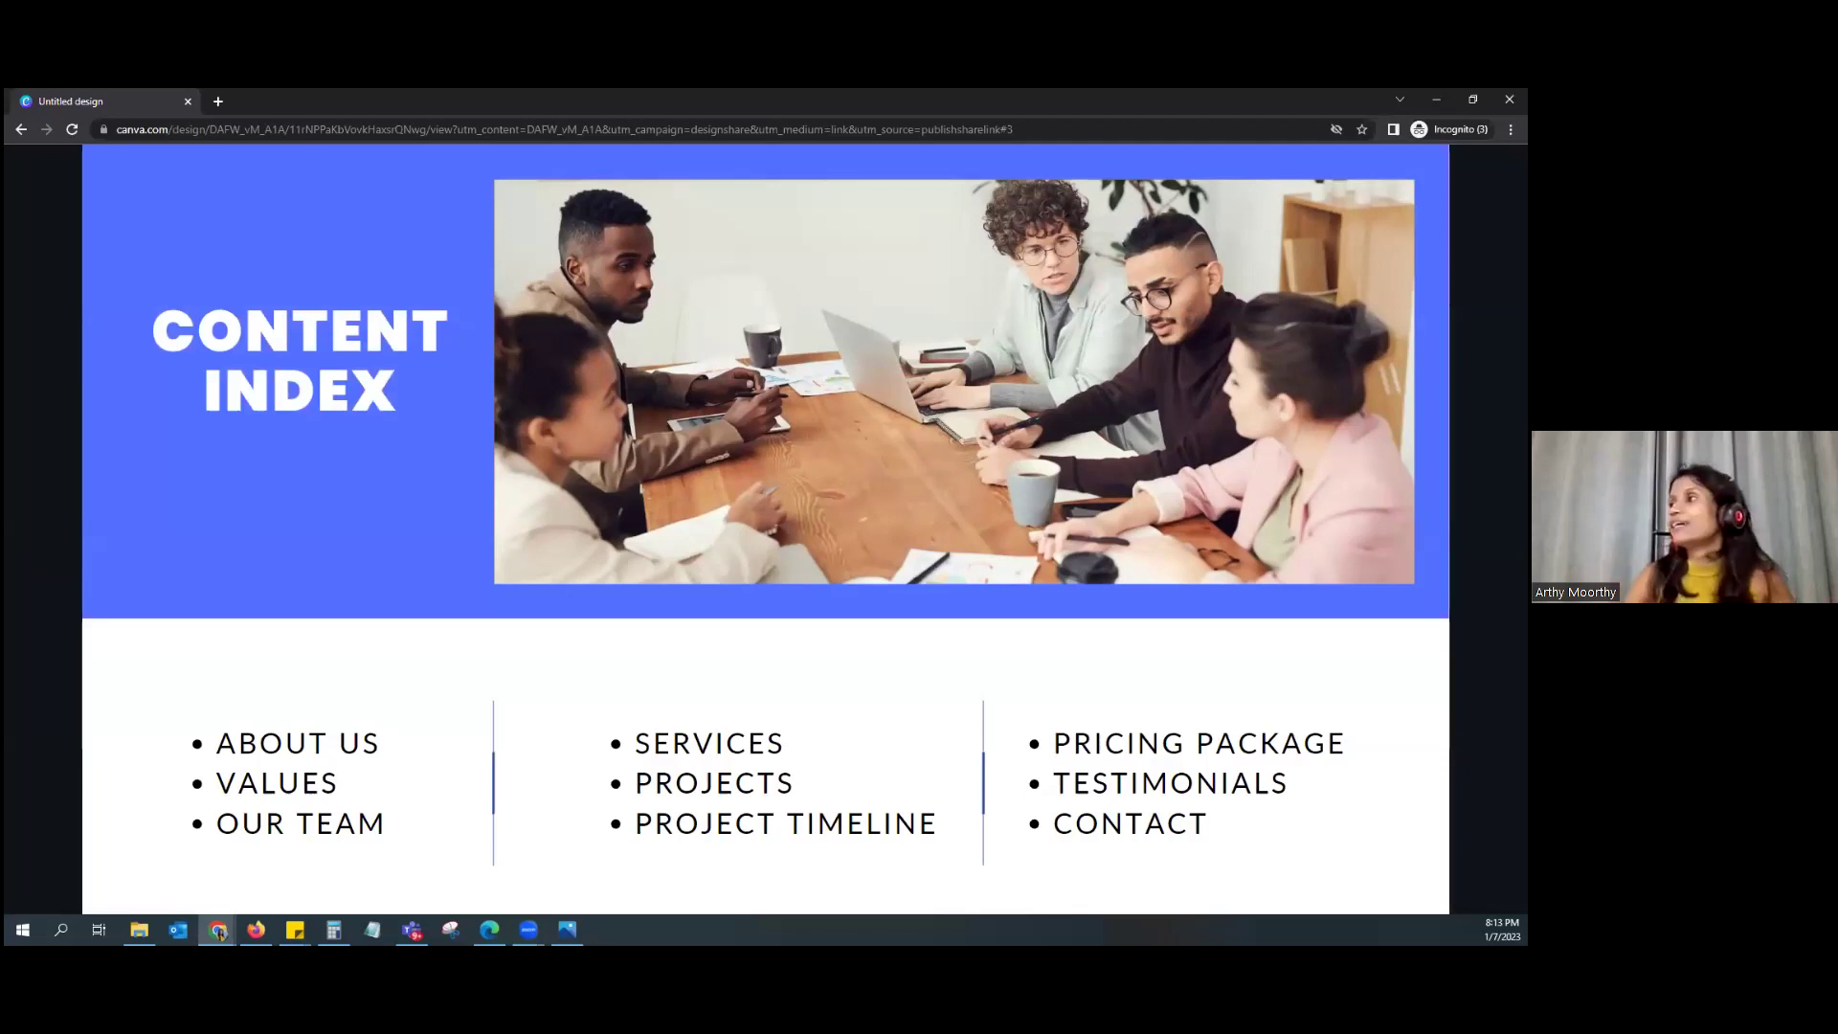
click(1510, 99)
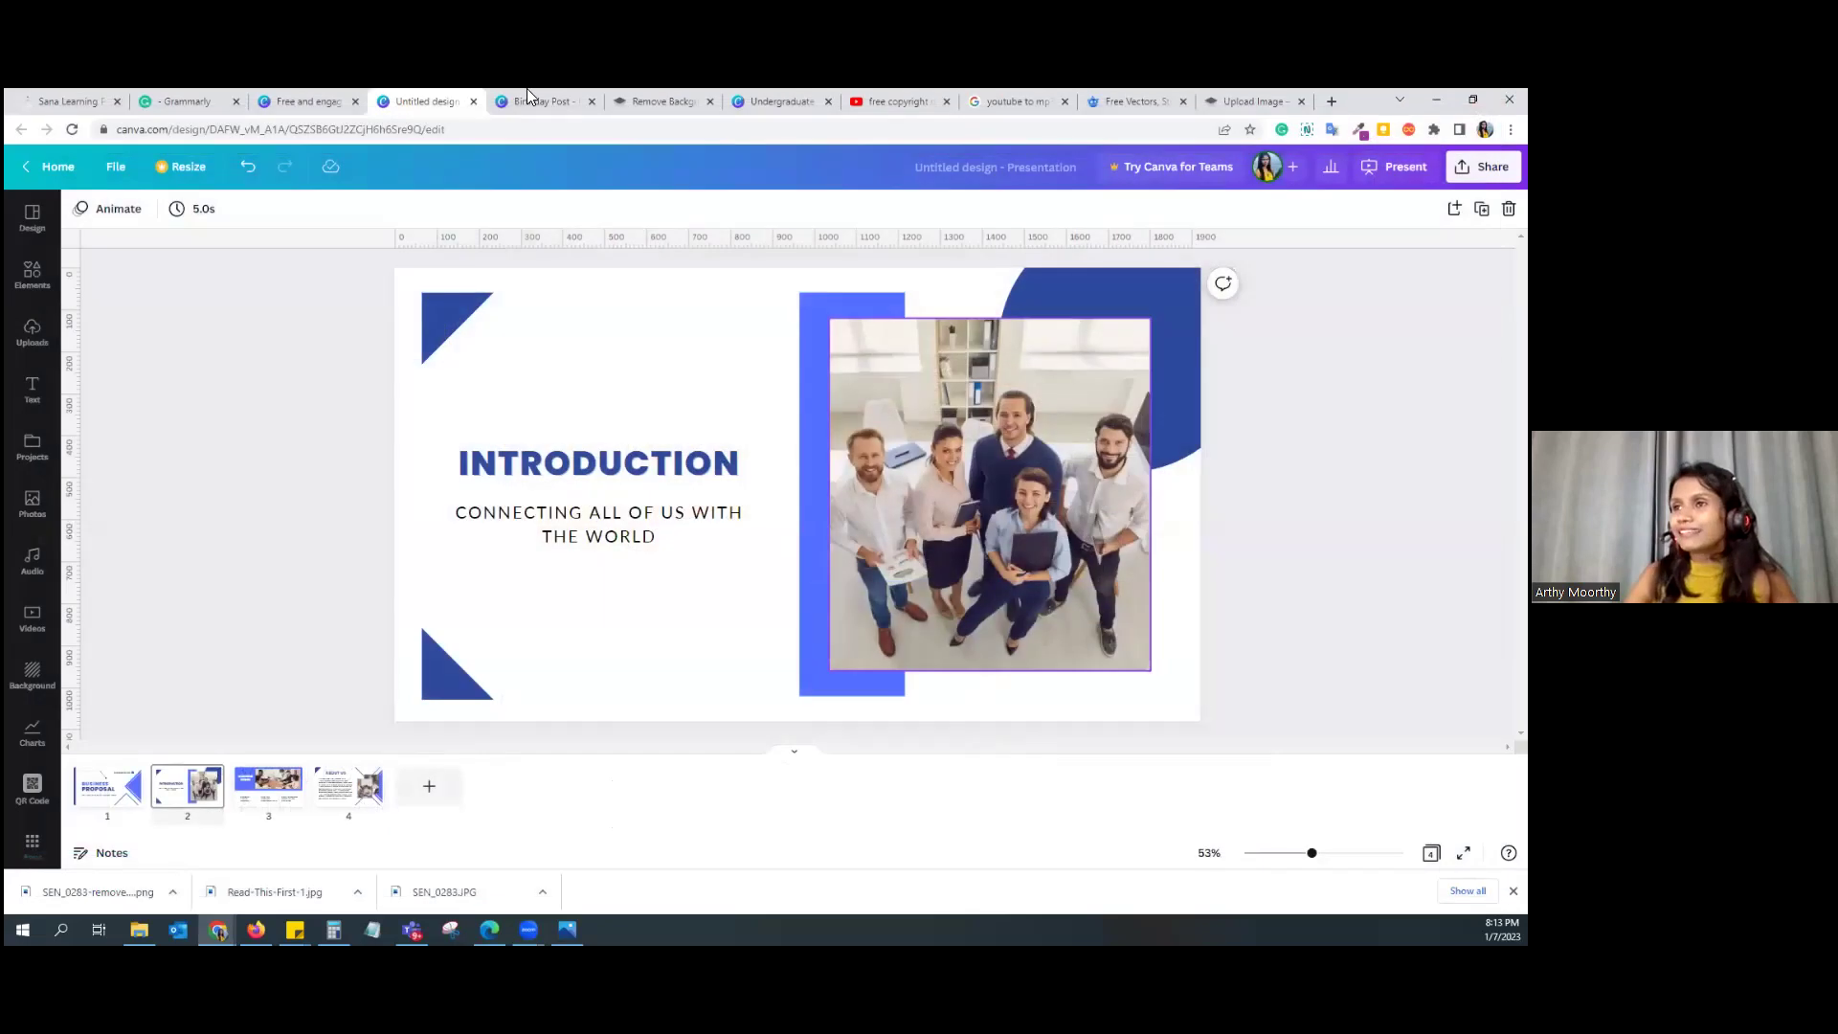
Step: From Canva home, search 'video' and preview the Pink & Blue futuristic welcome template
click(309, 100)
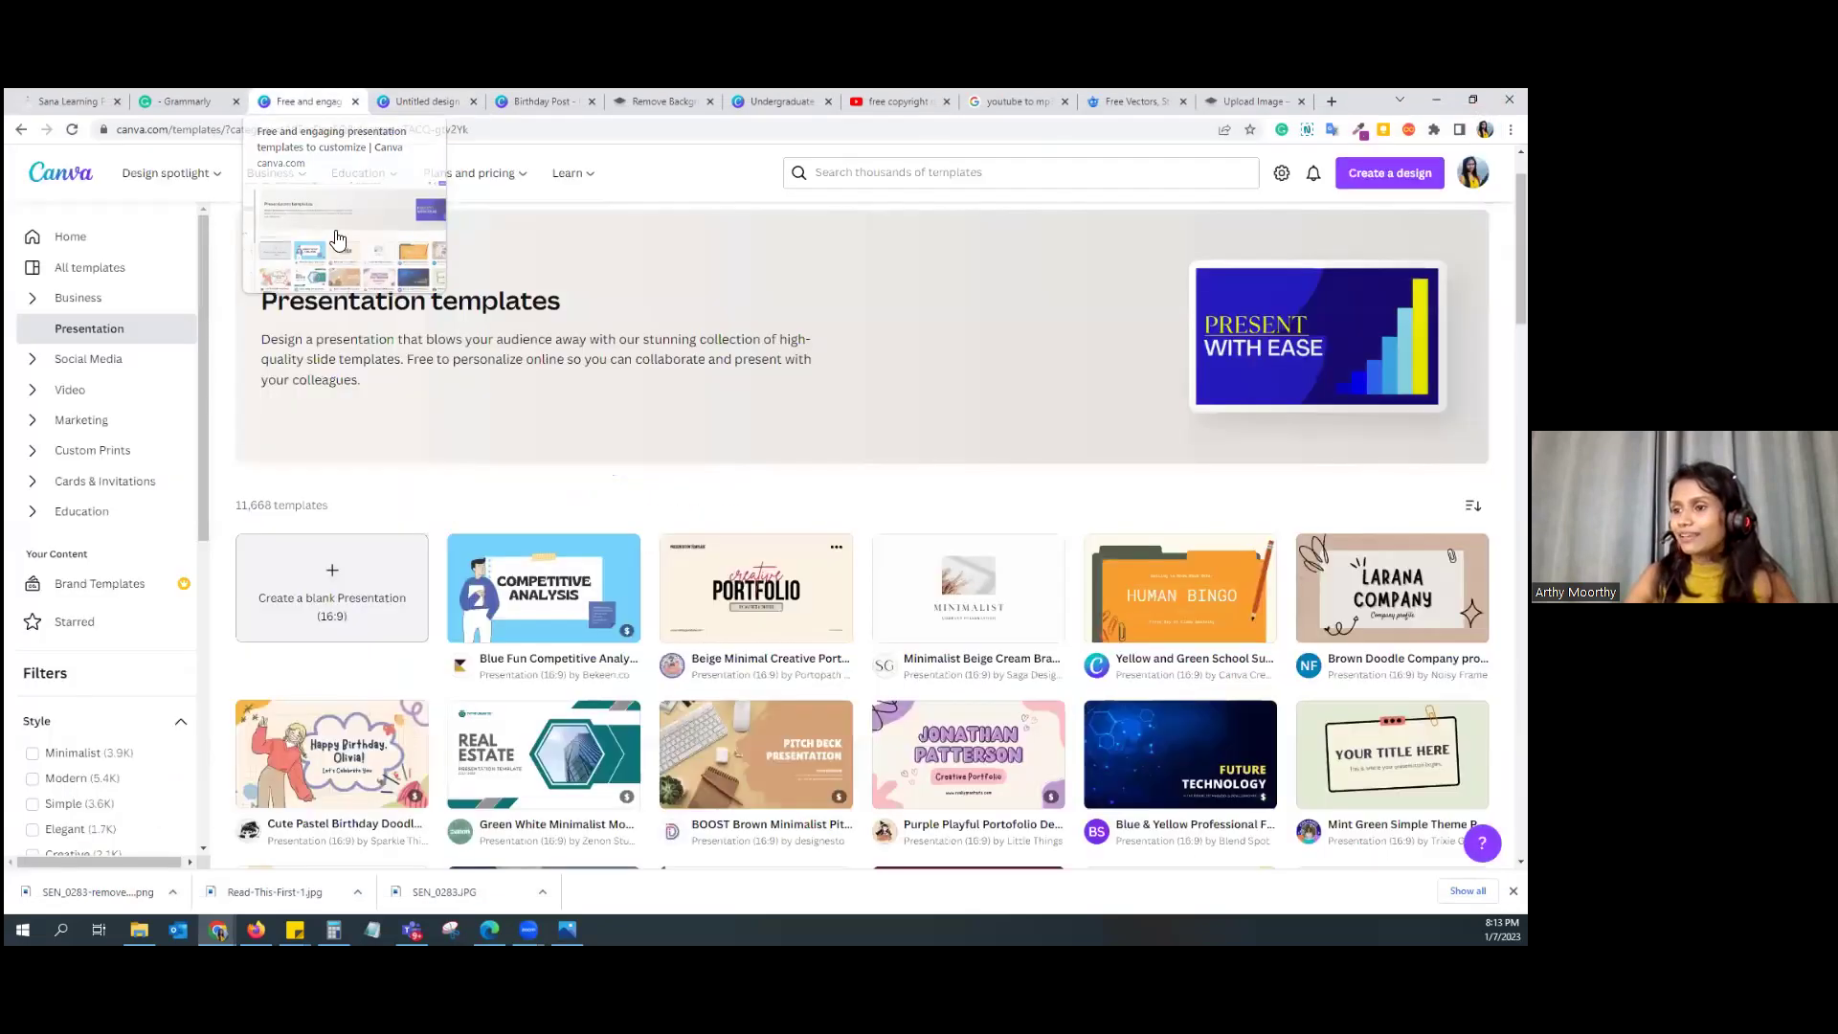
click(84, 184)
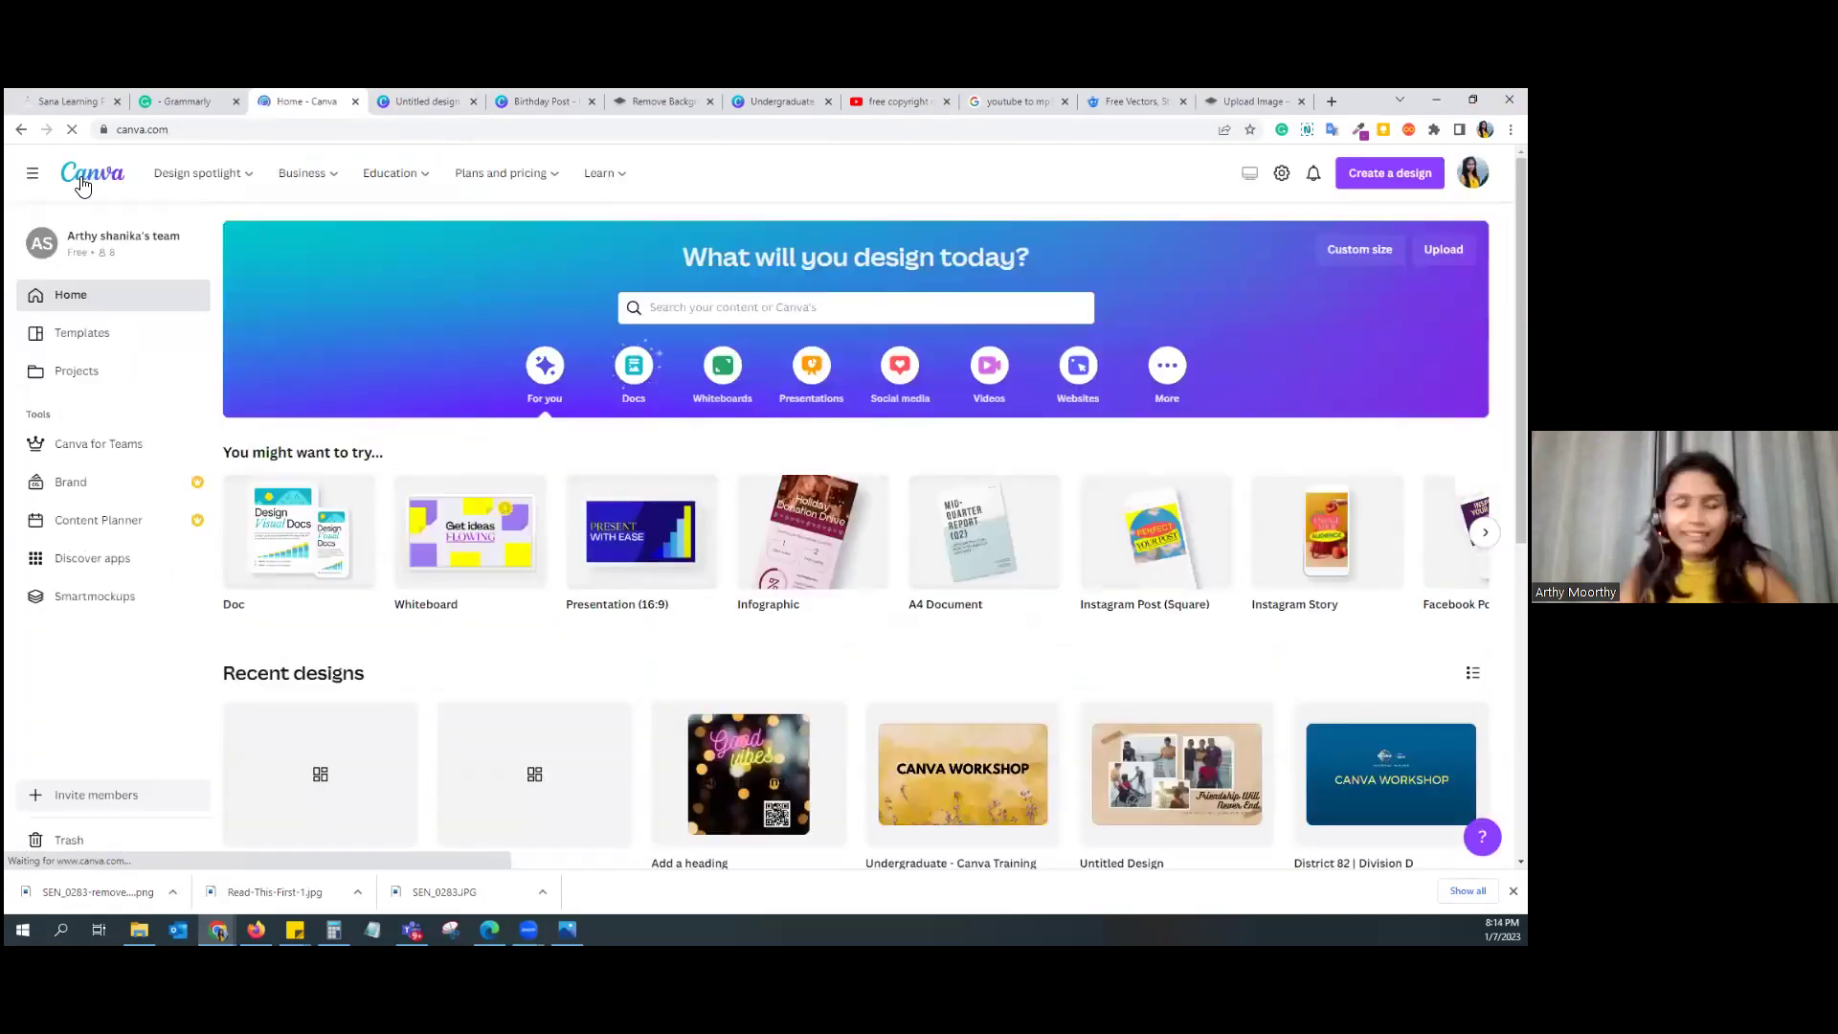
mouse_move(395, 174)
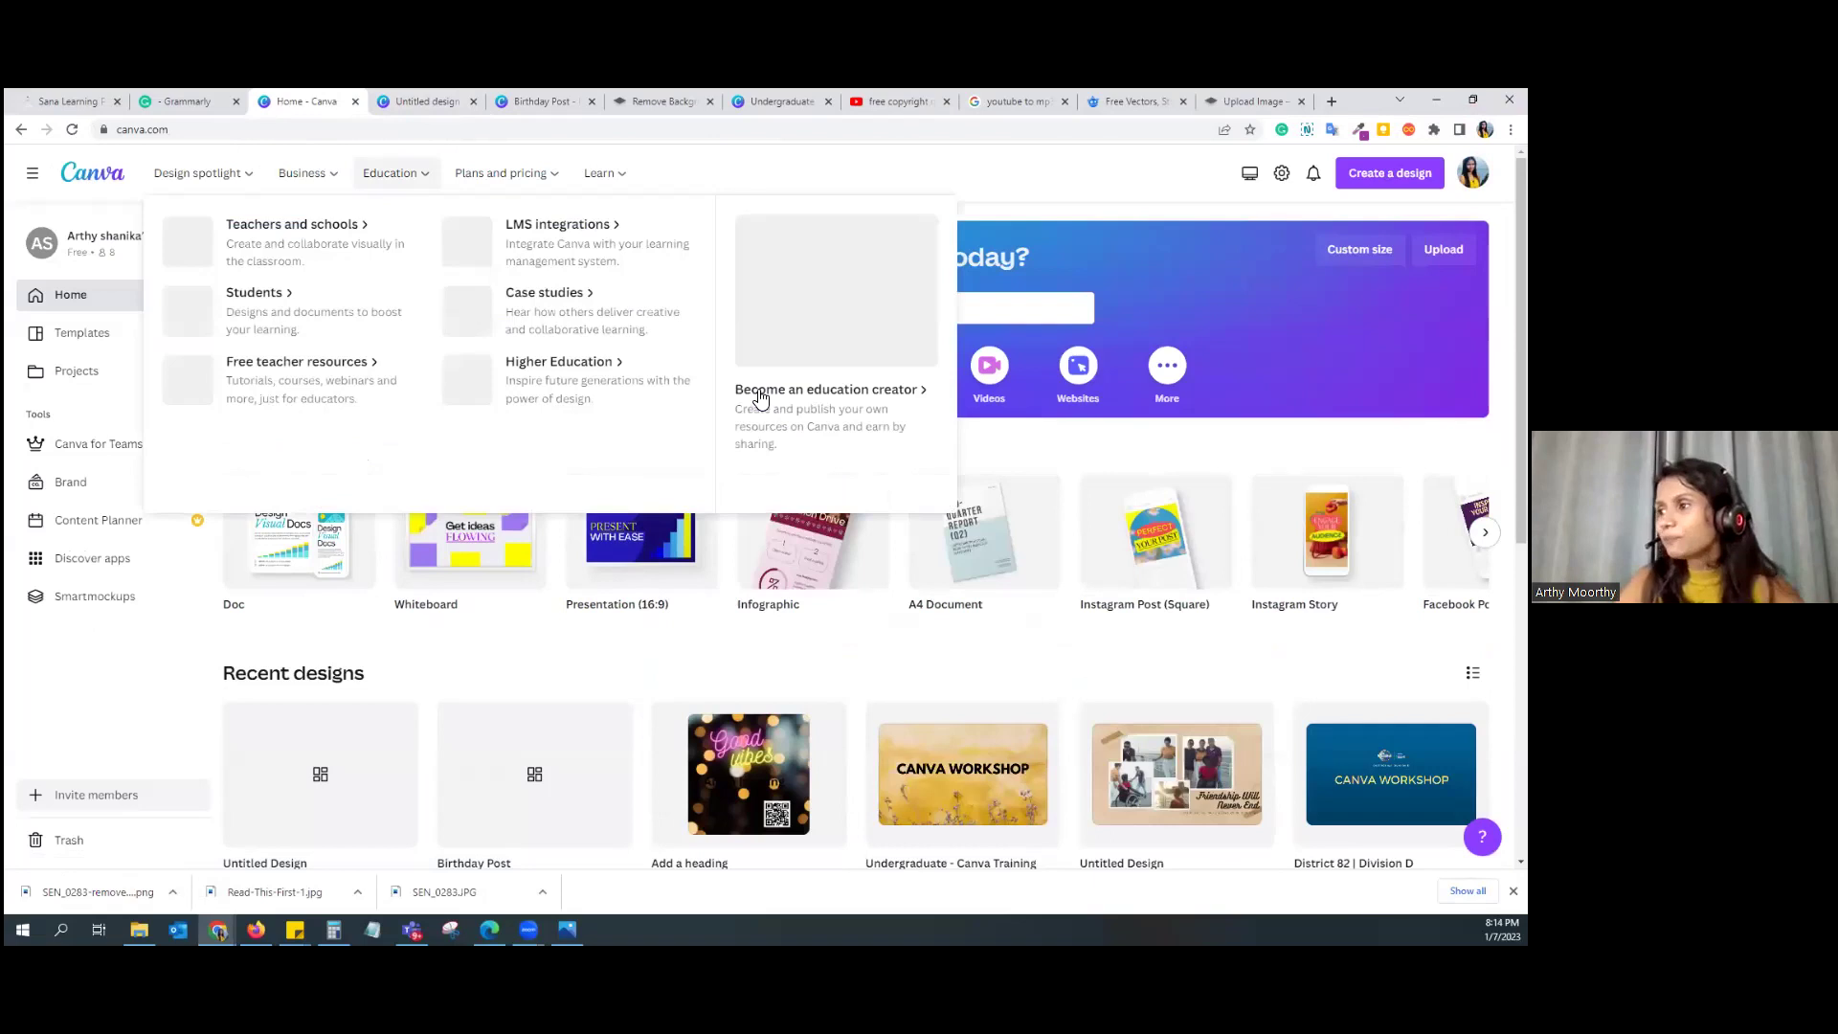
click(952, 314)
text(video)
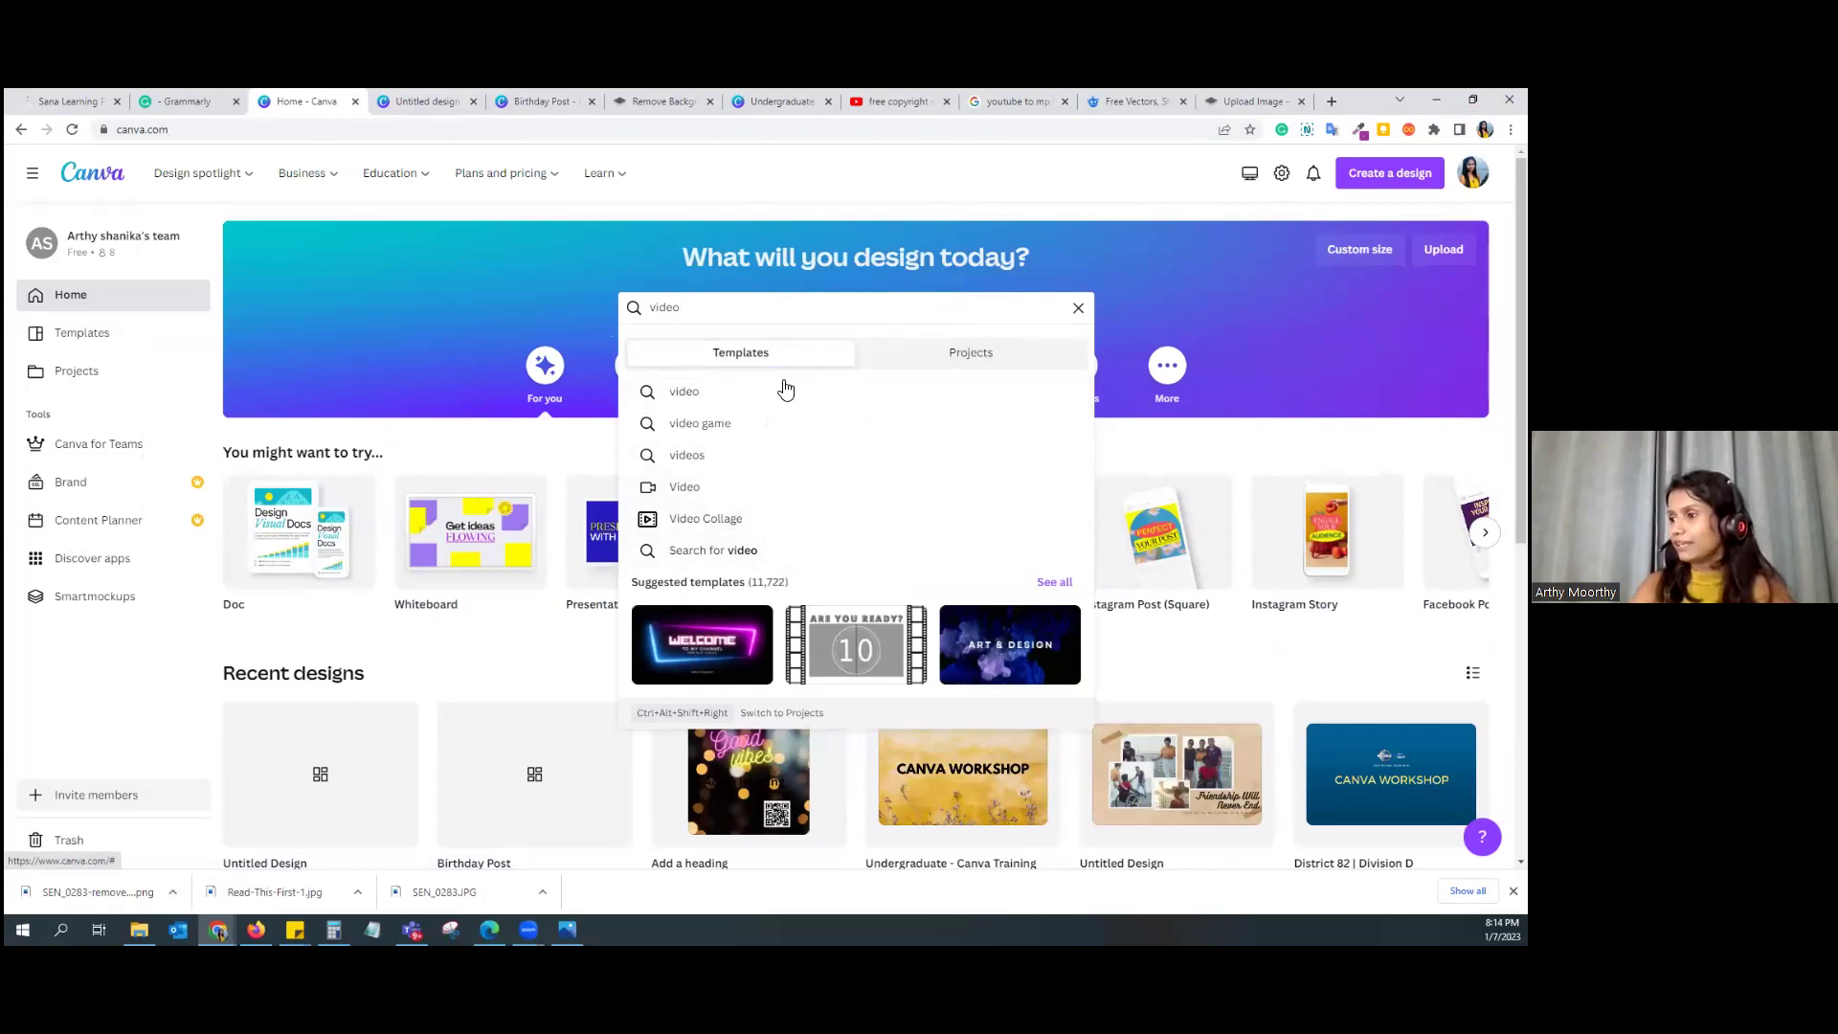
click(762, 393)
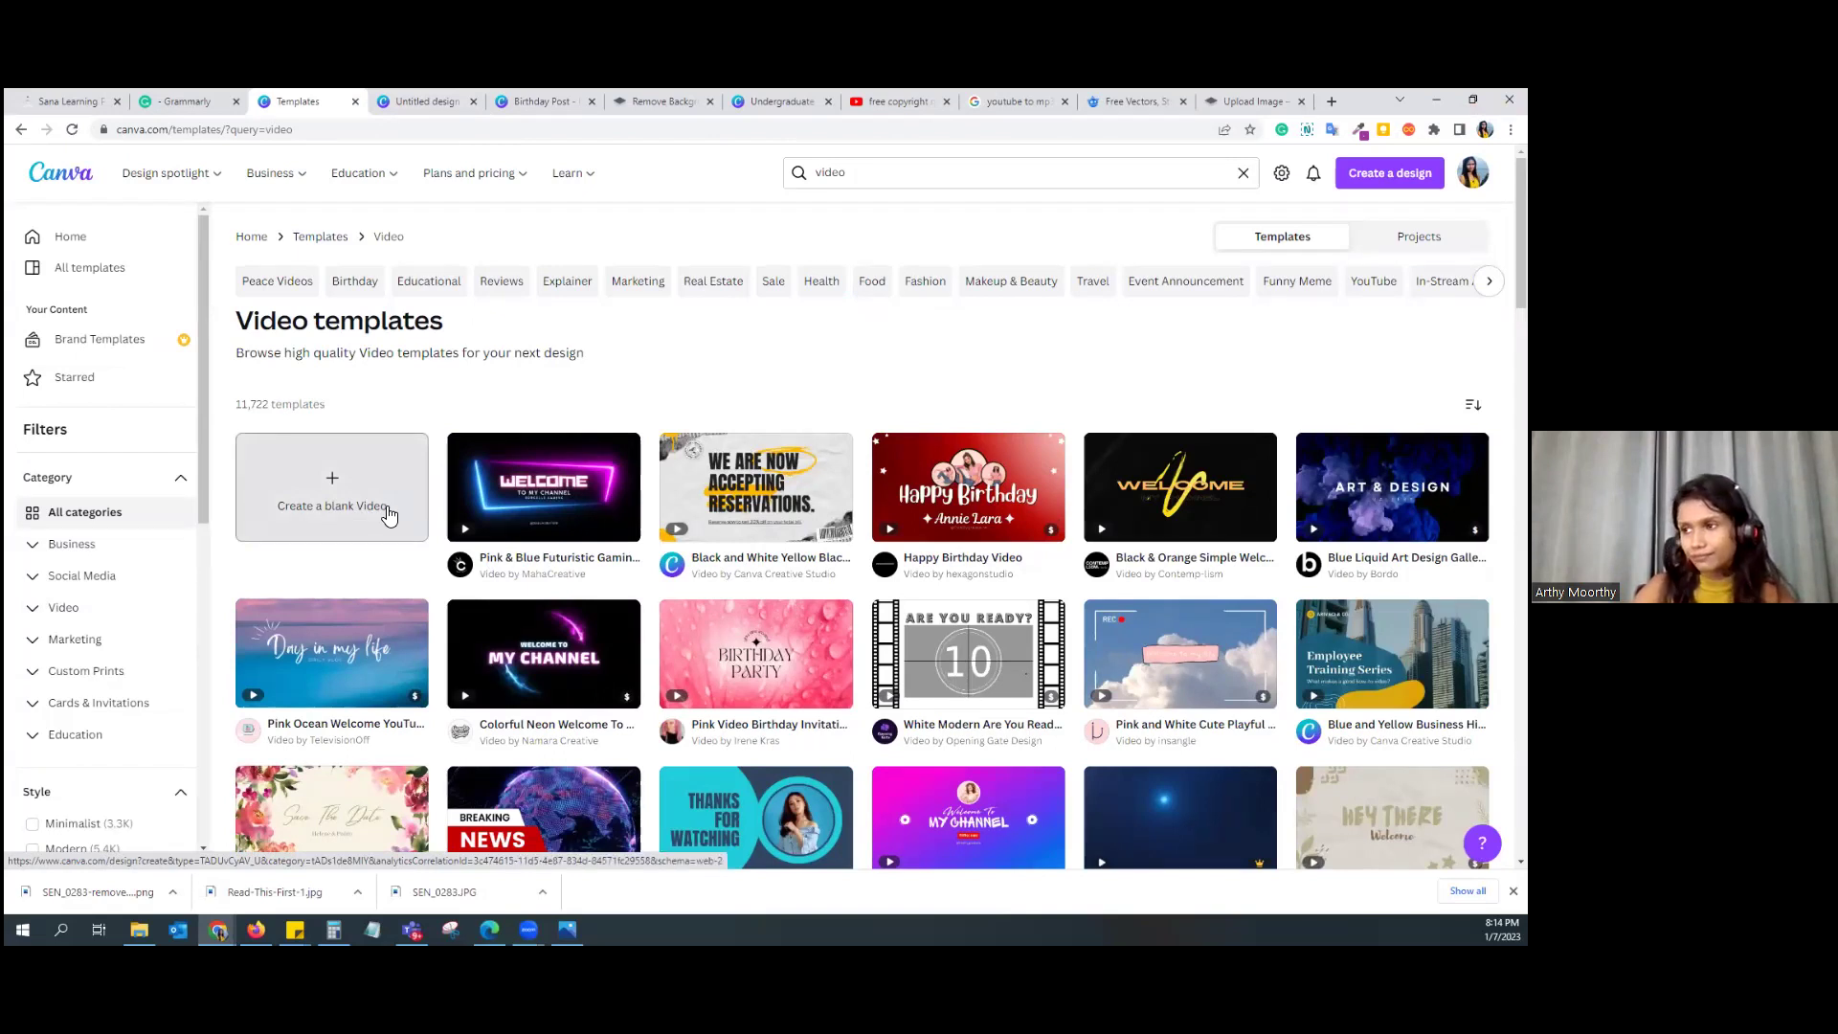
click(555, 489)
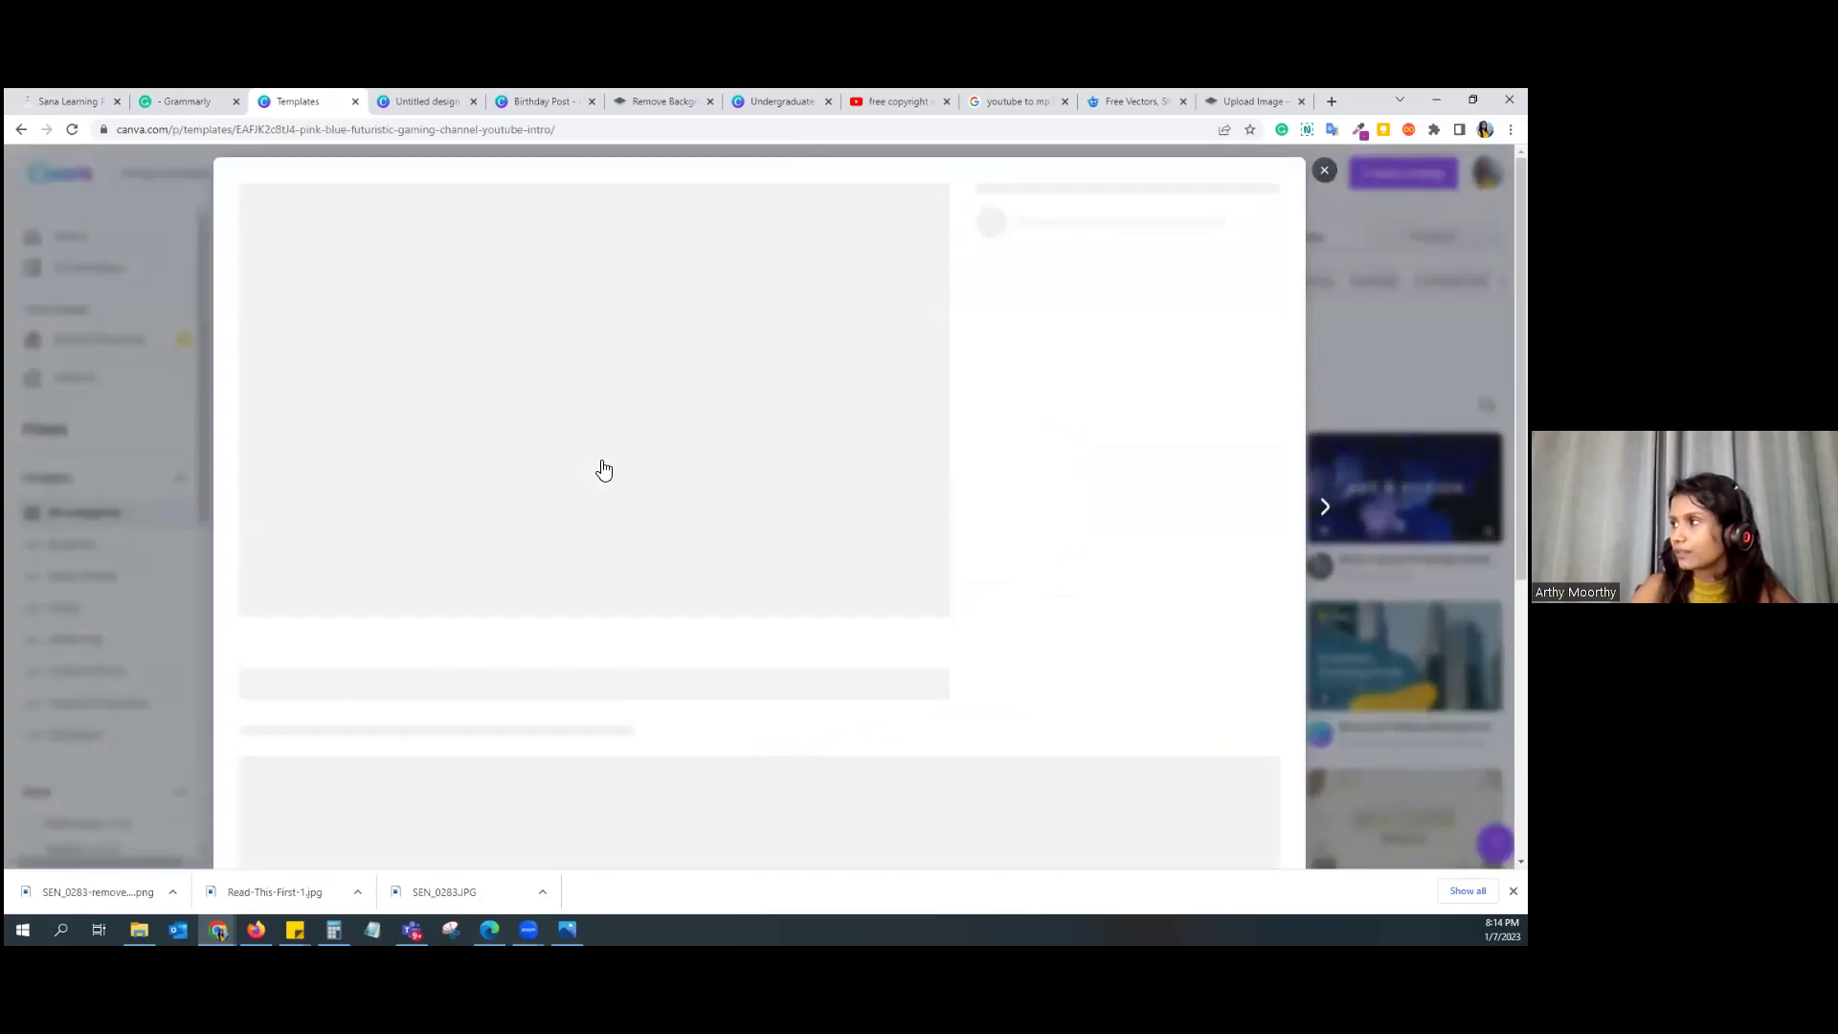
key(Escape)
Step: Create a blank video and apply the Friendship Will Never End design to page 1
click(347, 515)
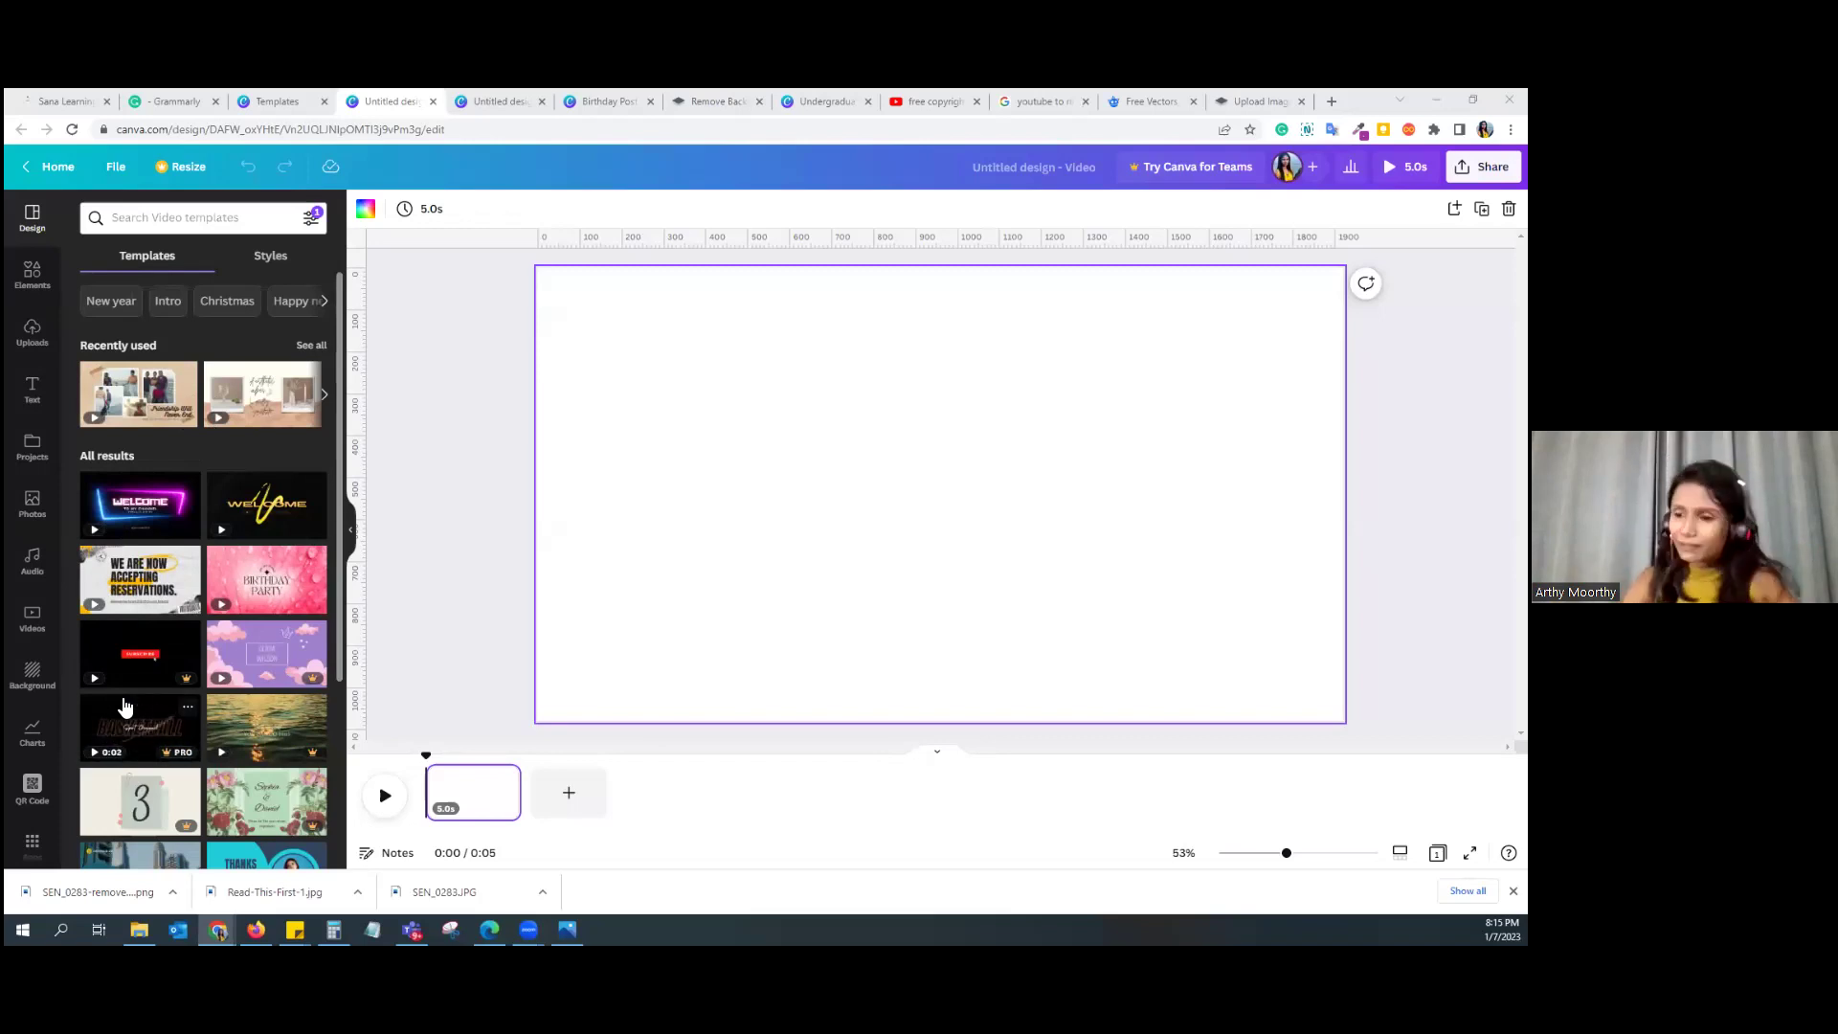
click(156, 400)
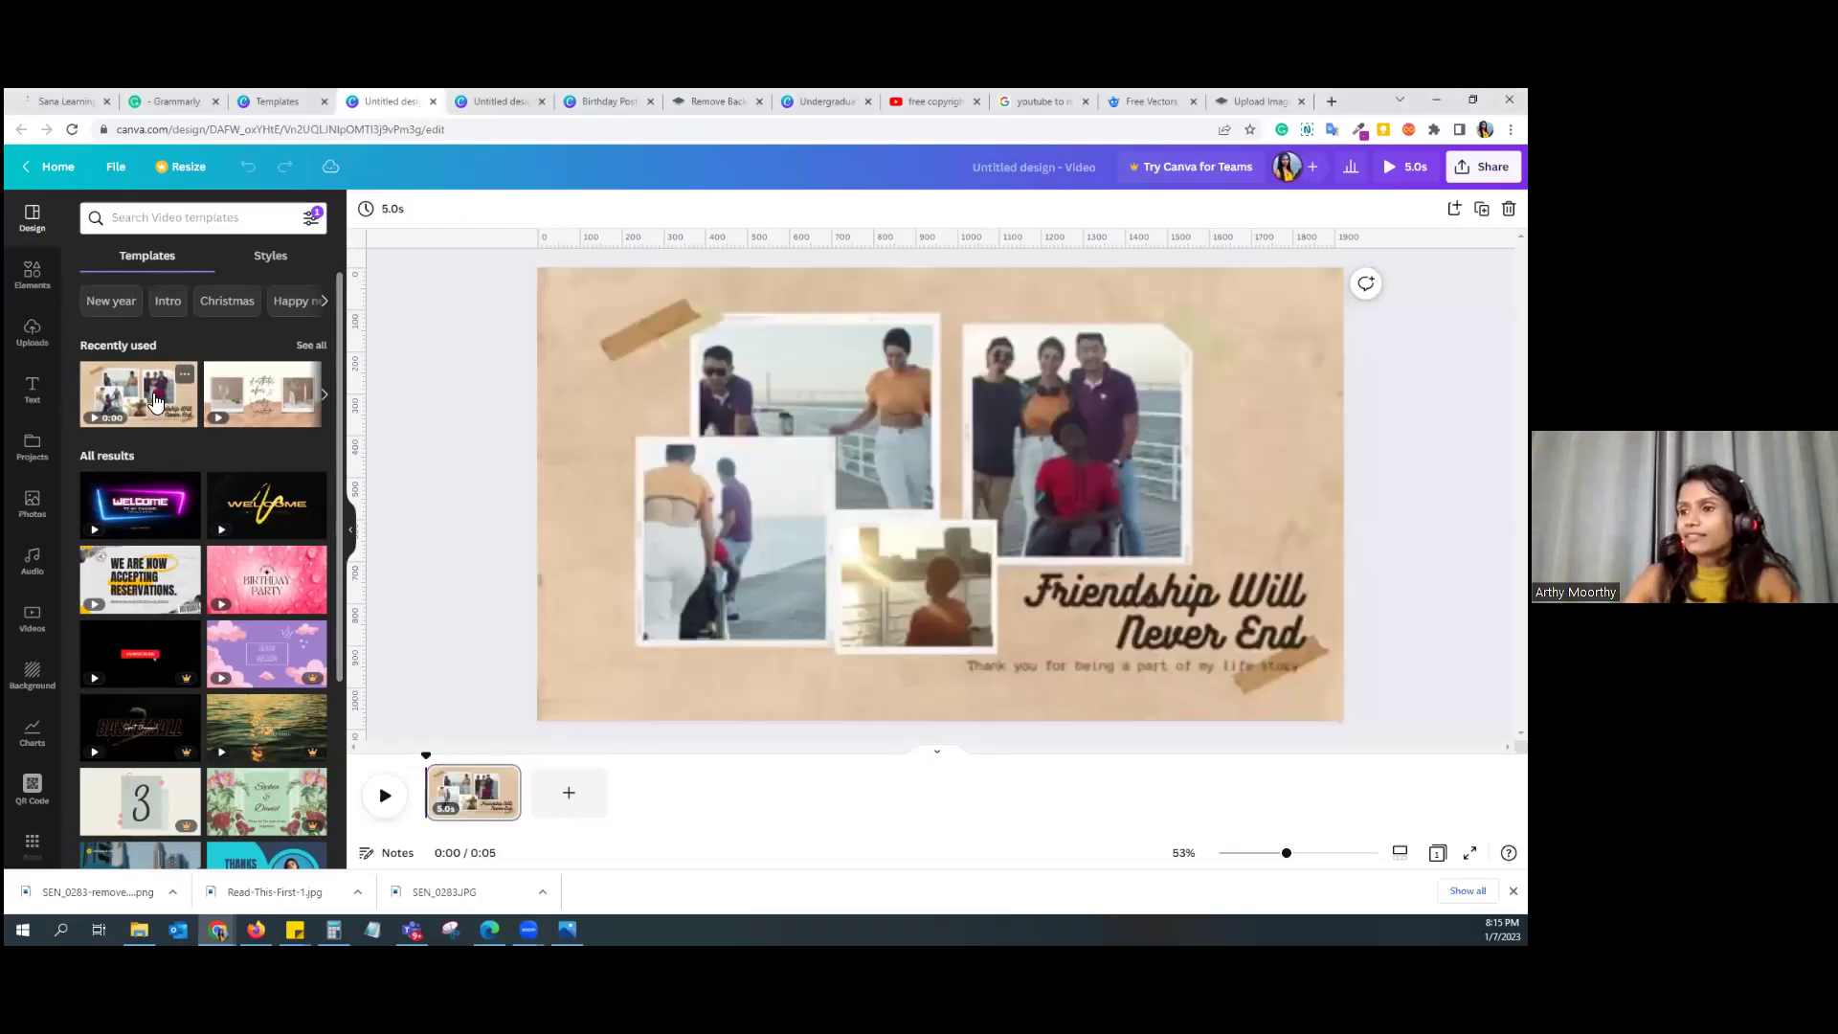
click(1029, 617)
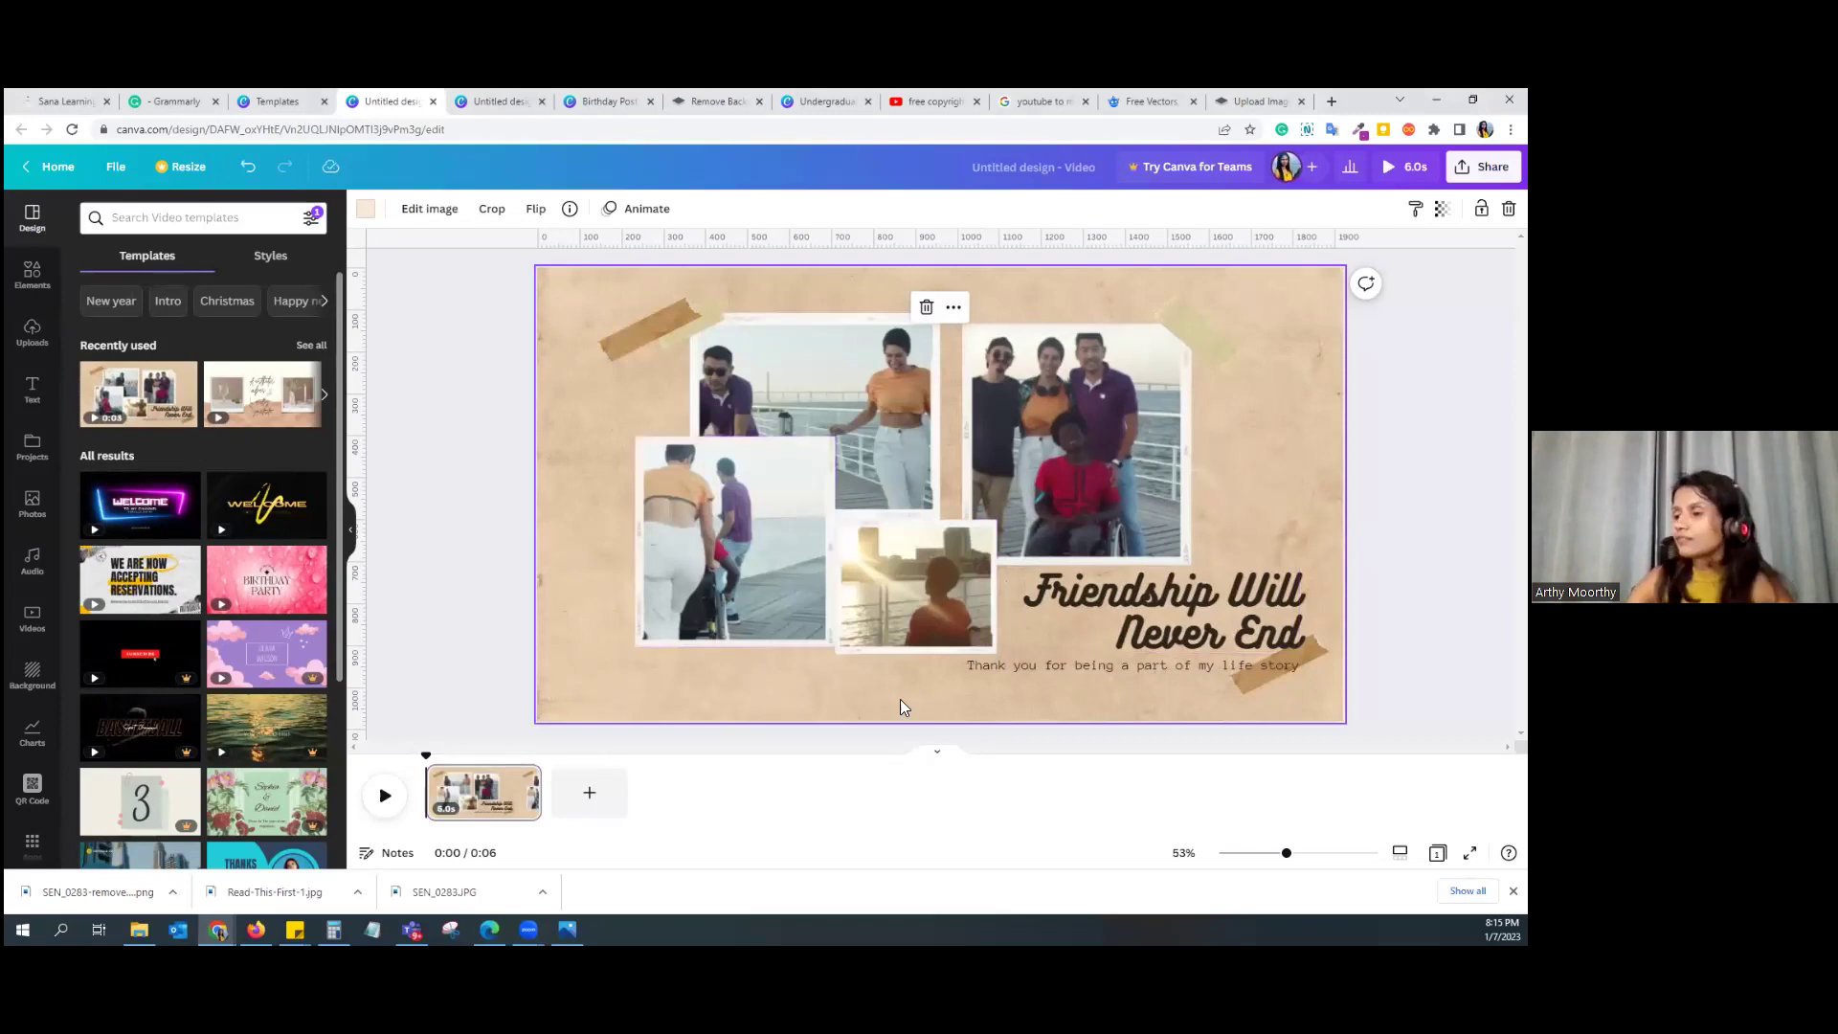
click(1153, 631)
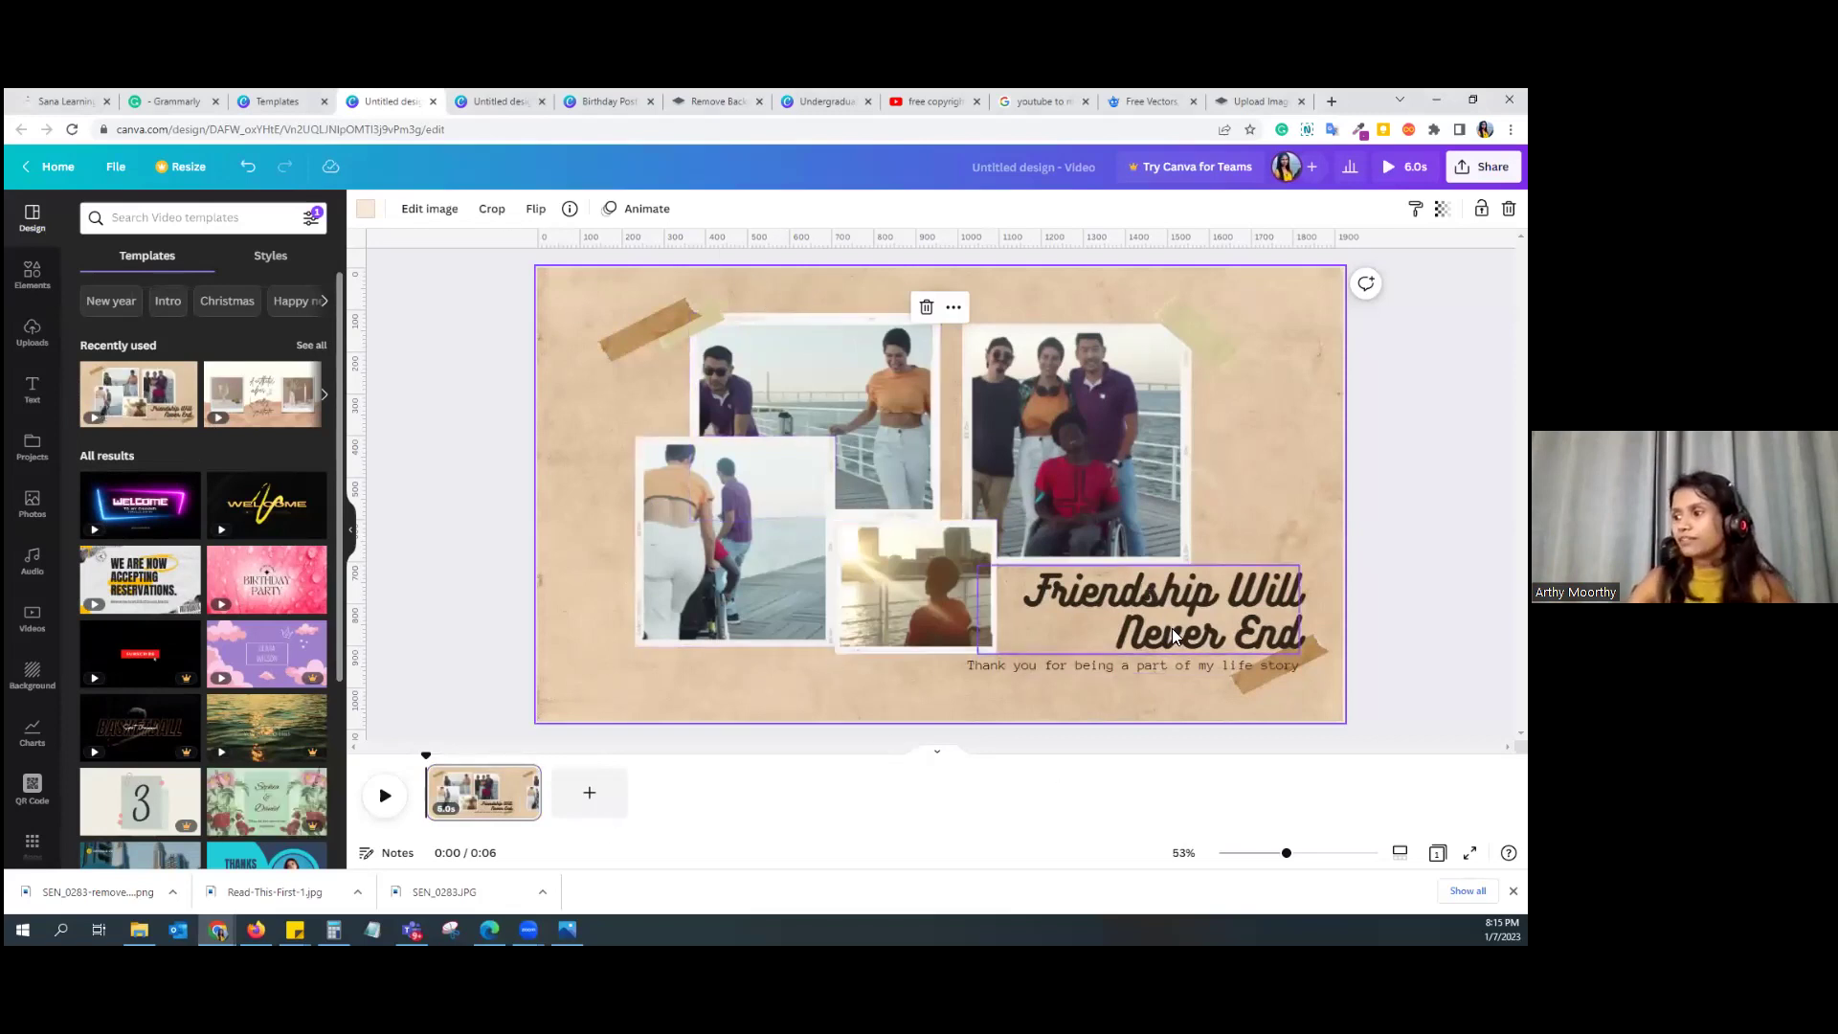
Step: Add six blank 5-second pages after the first page
click(590, 795)
click(695, 801)
click(805, 795)
click(915, 794)
click(1022, 795)
click(1113, 799)
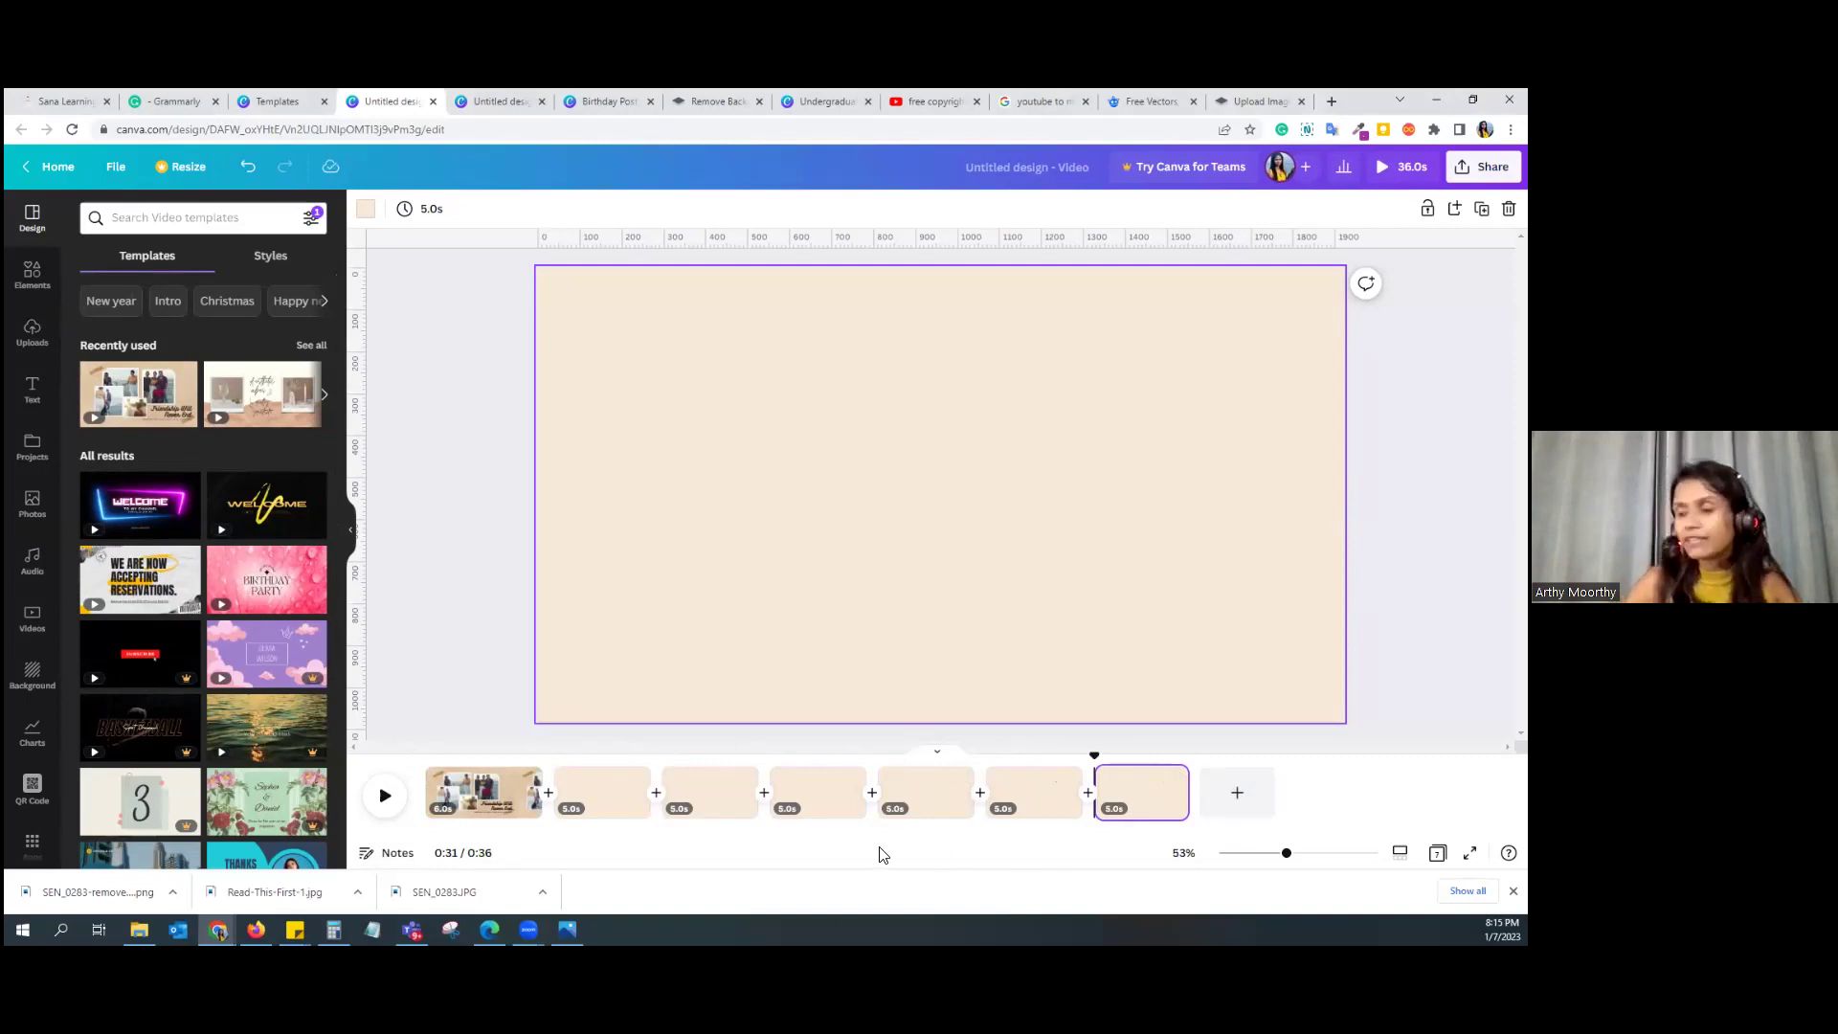
Step: Set page 2's duration to 7.5 seconds, then return to page 1
click(575, 811)
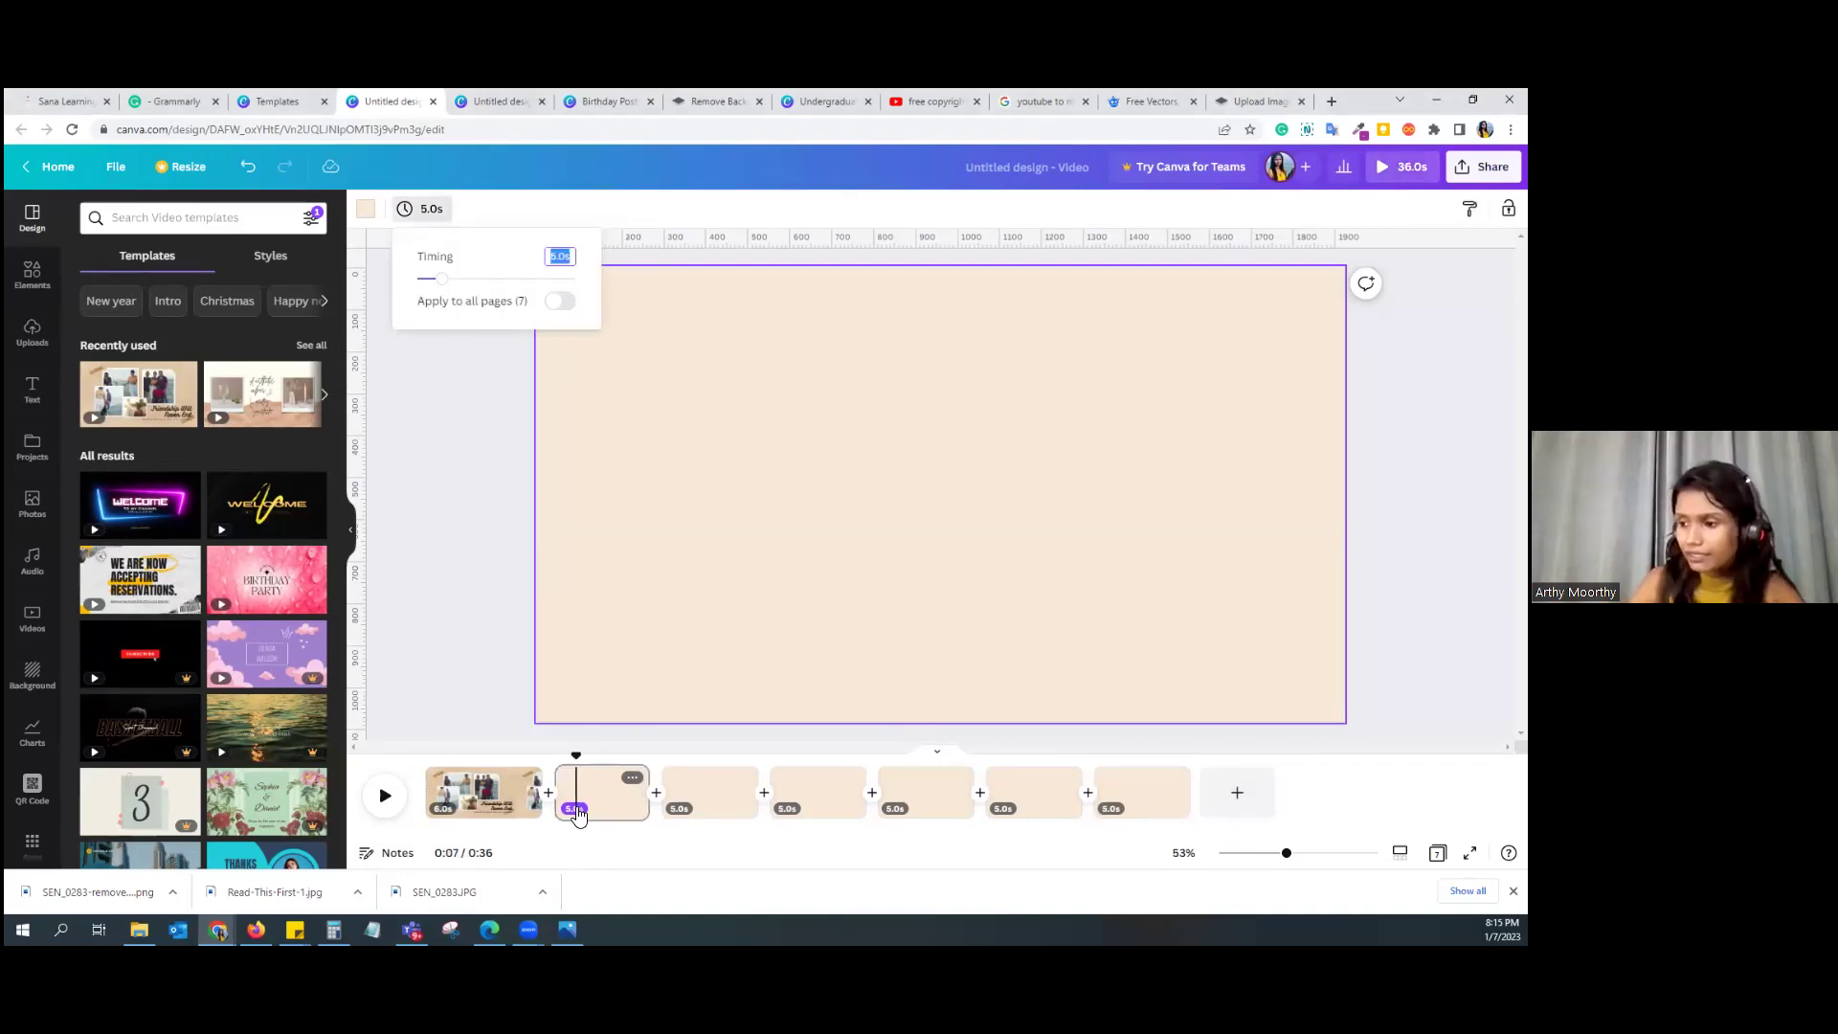
drag(446, 286, 459, 280)
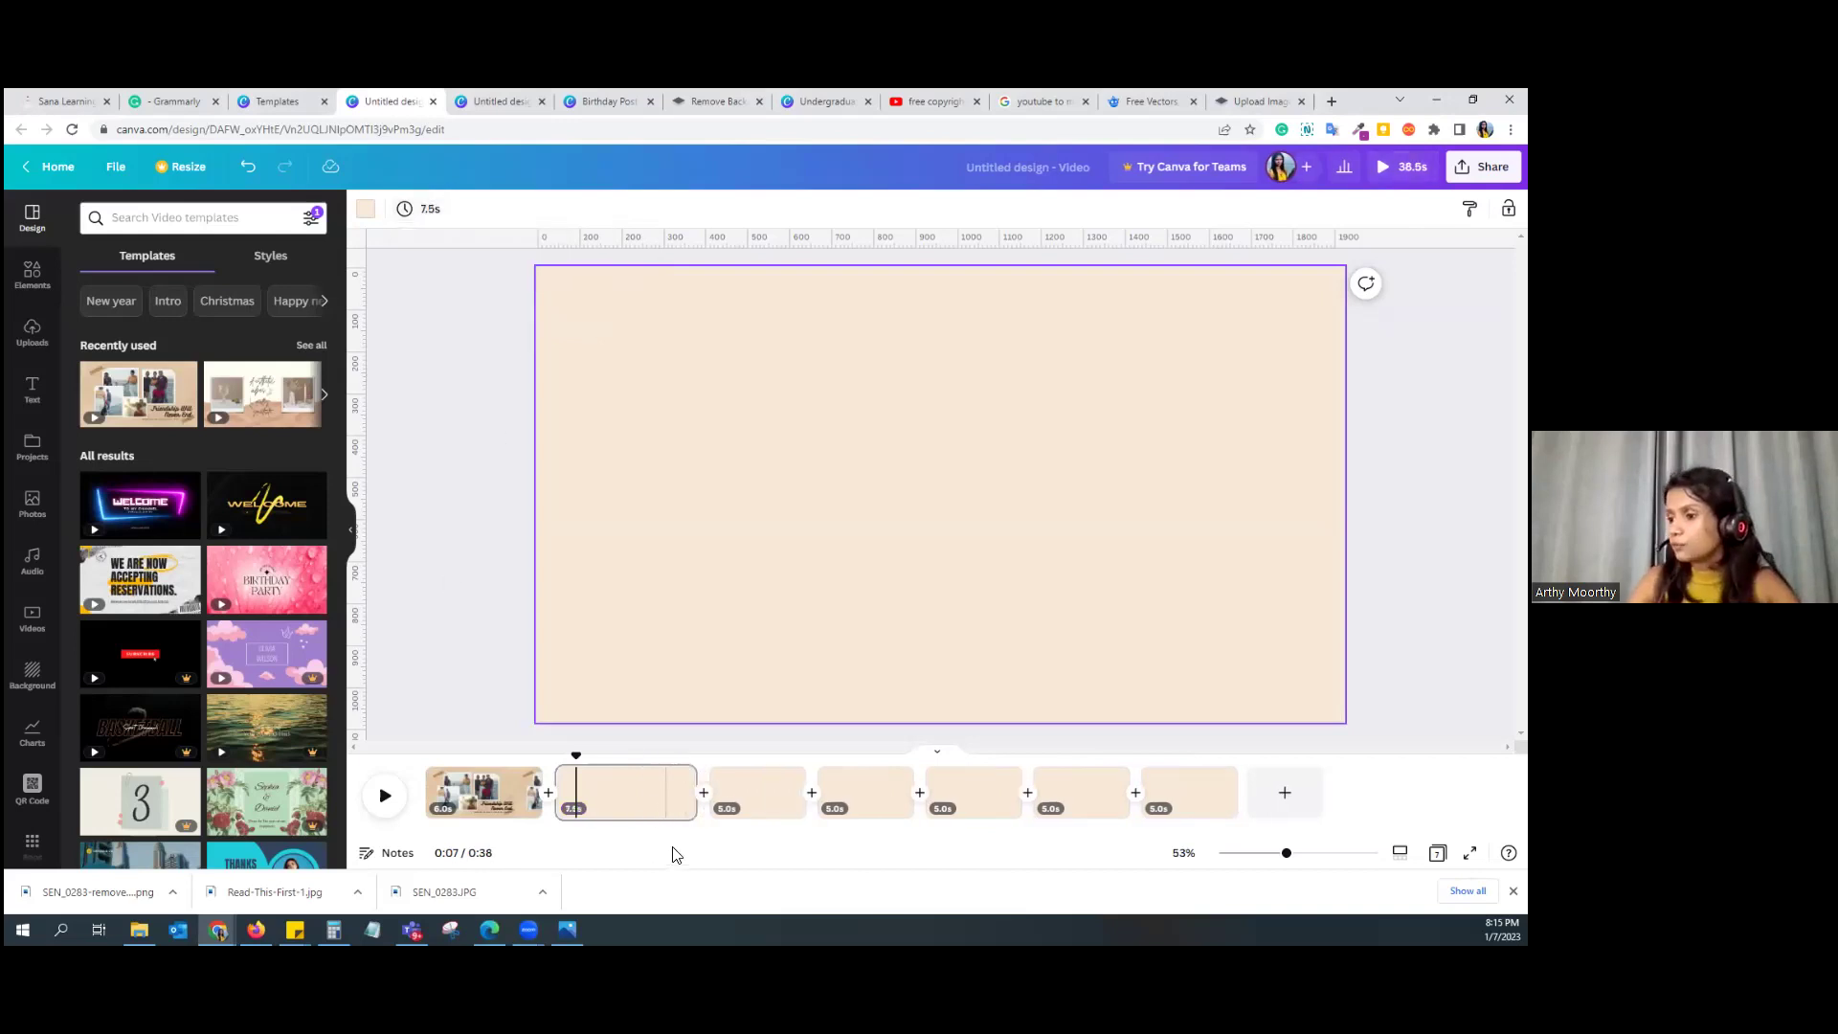
click(652, 795)
click(456, 795)
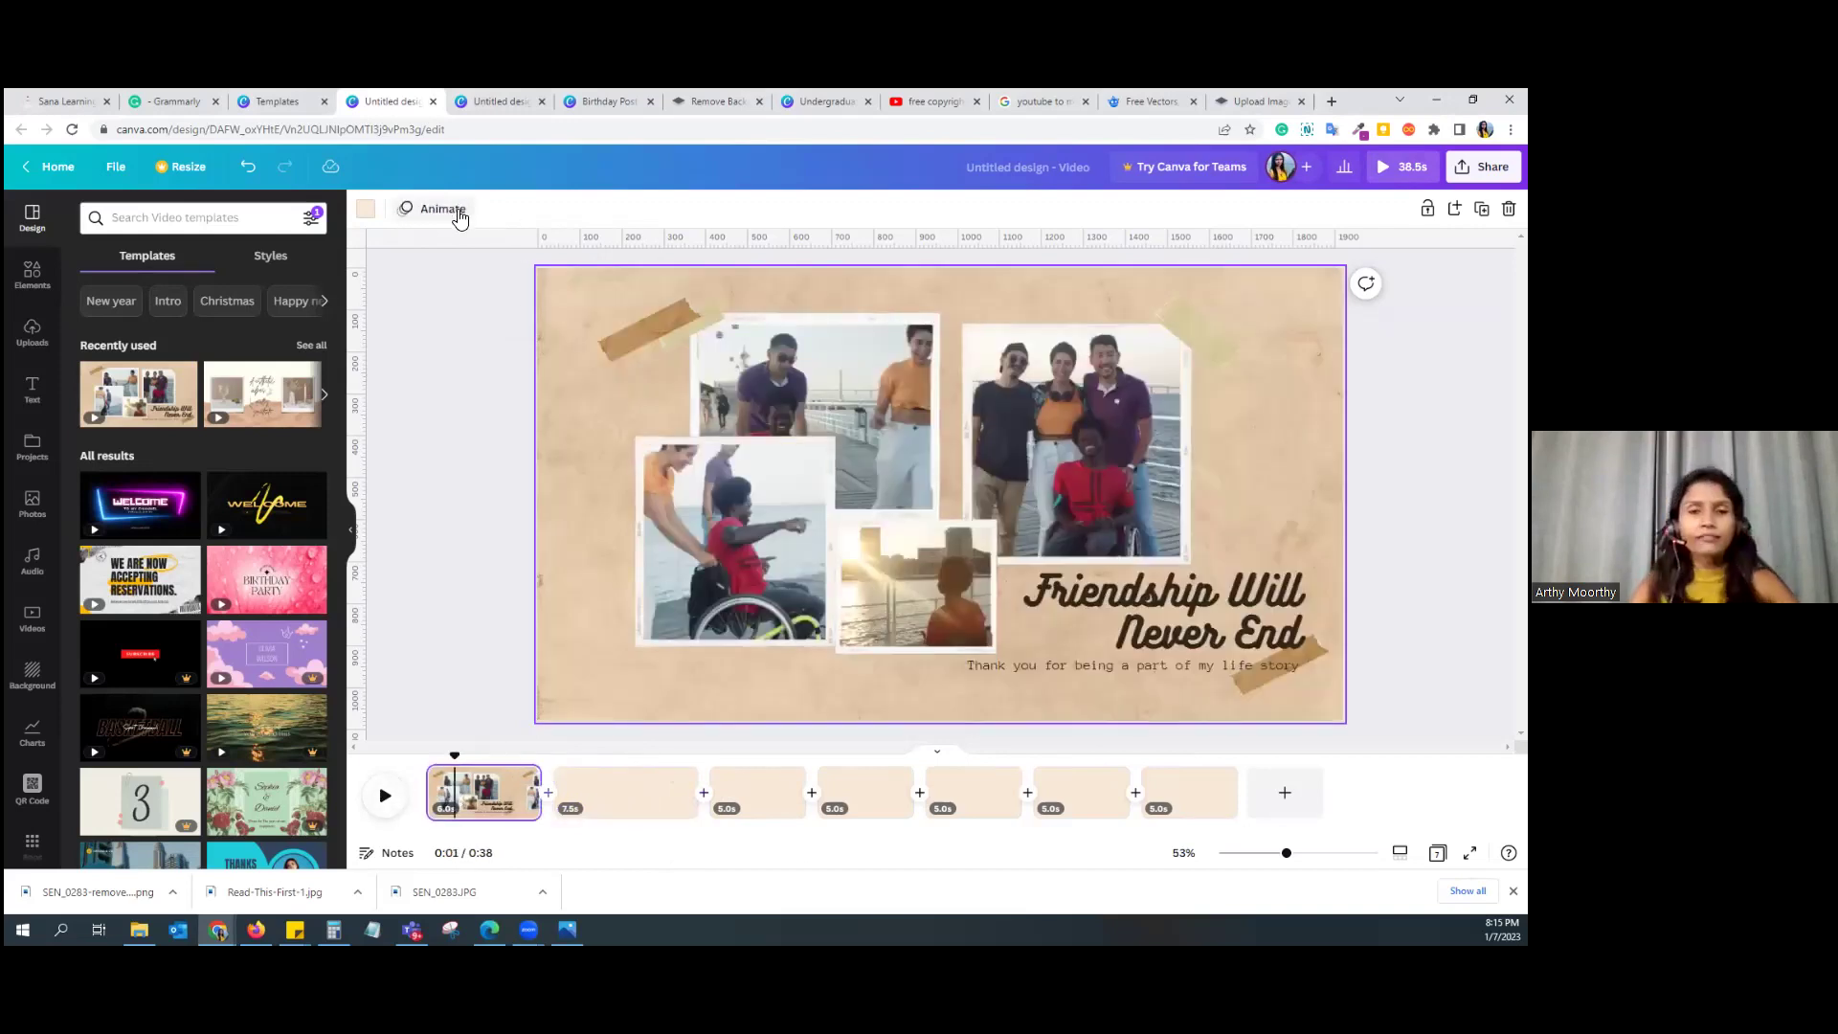
Step: Give the first page the Simple animation after trying Party
click(460, 218)
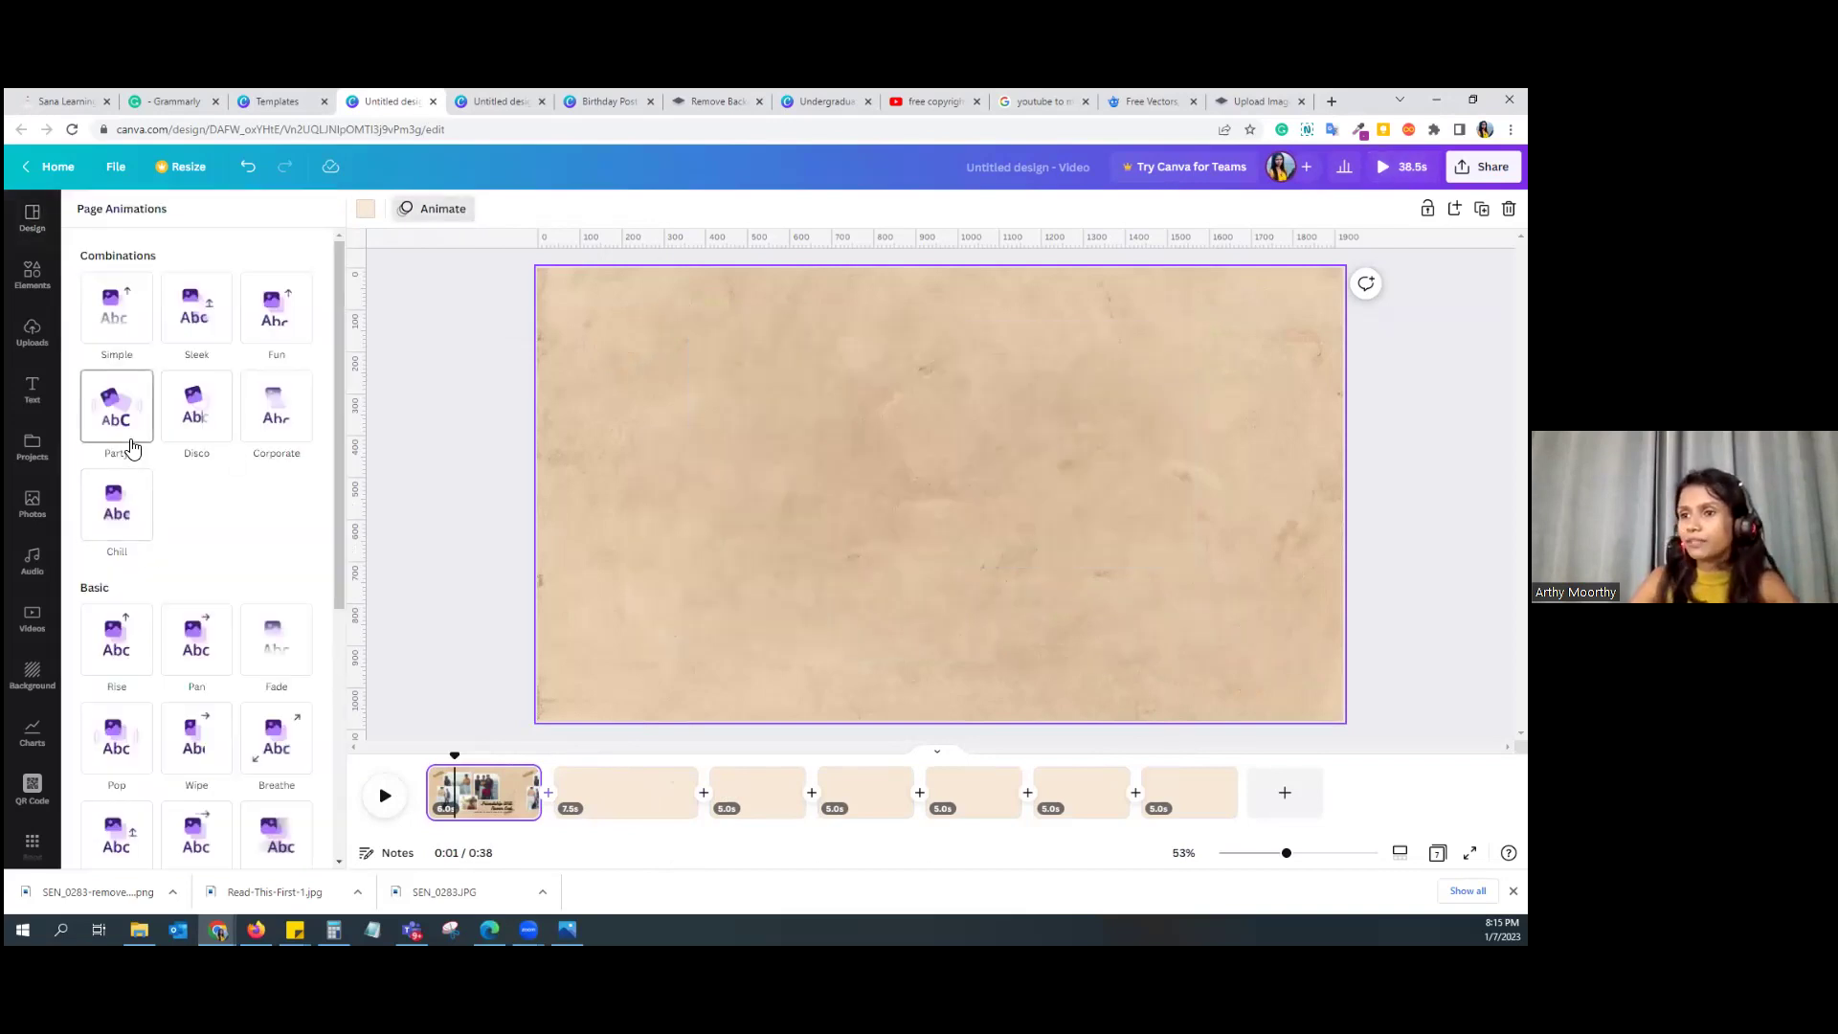
click(131, 444)
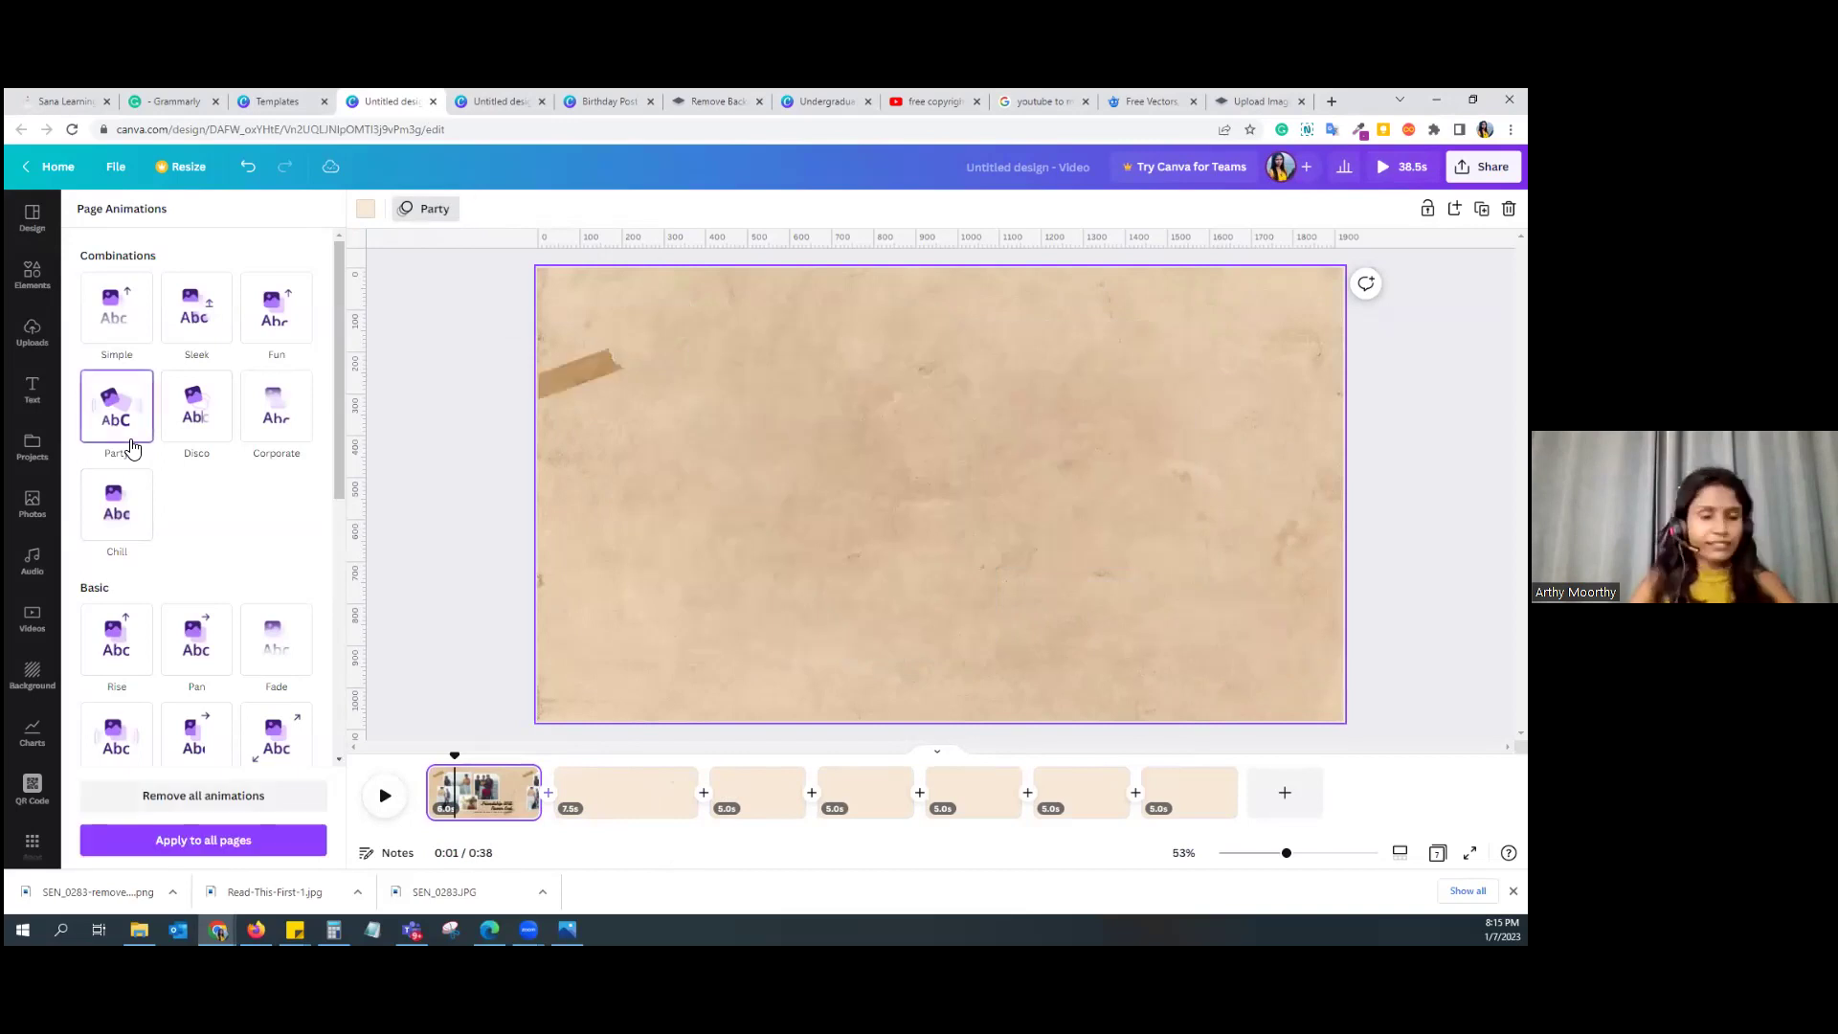
click(106, 332)
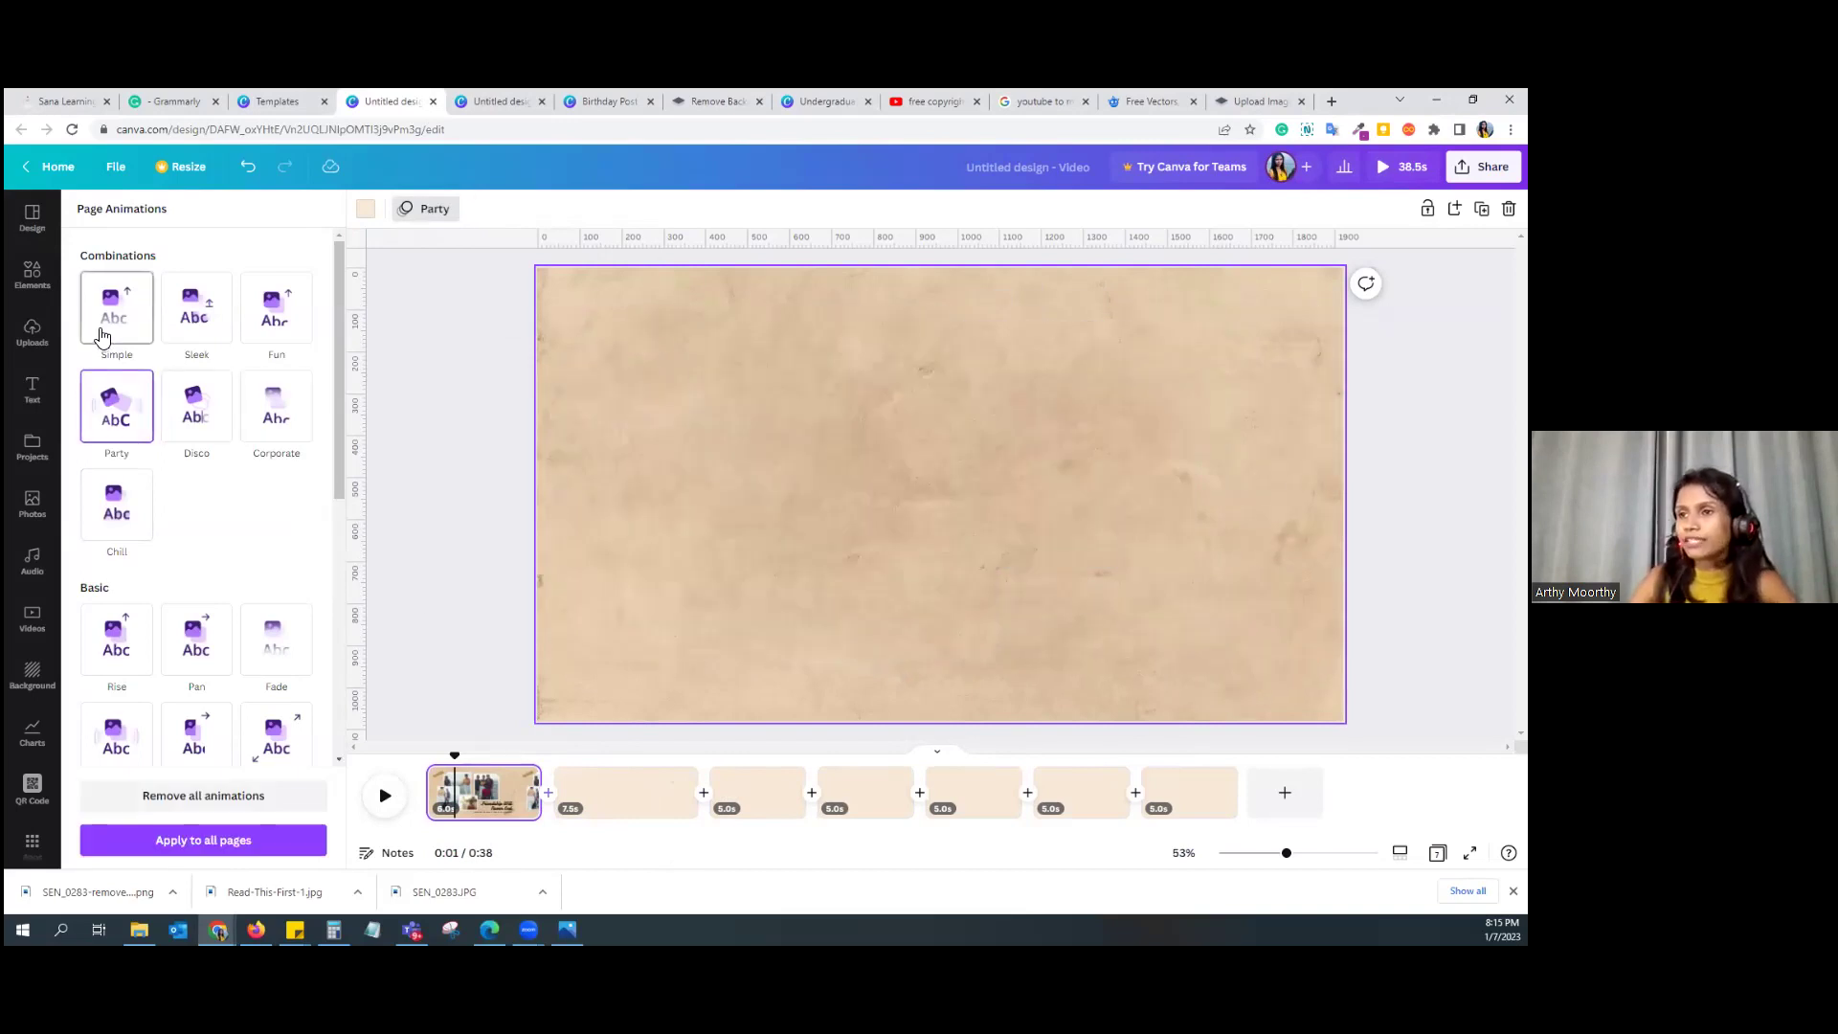
click(397, 663)
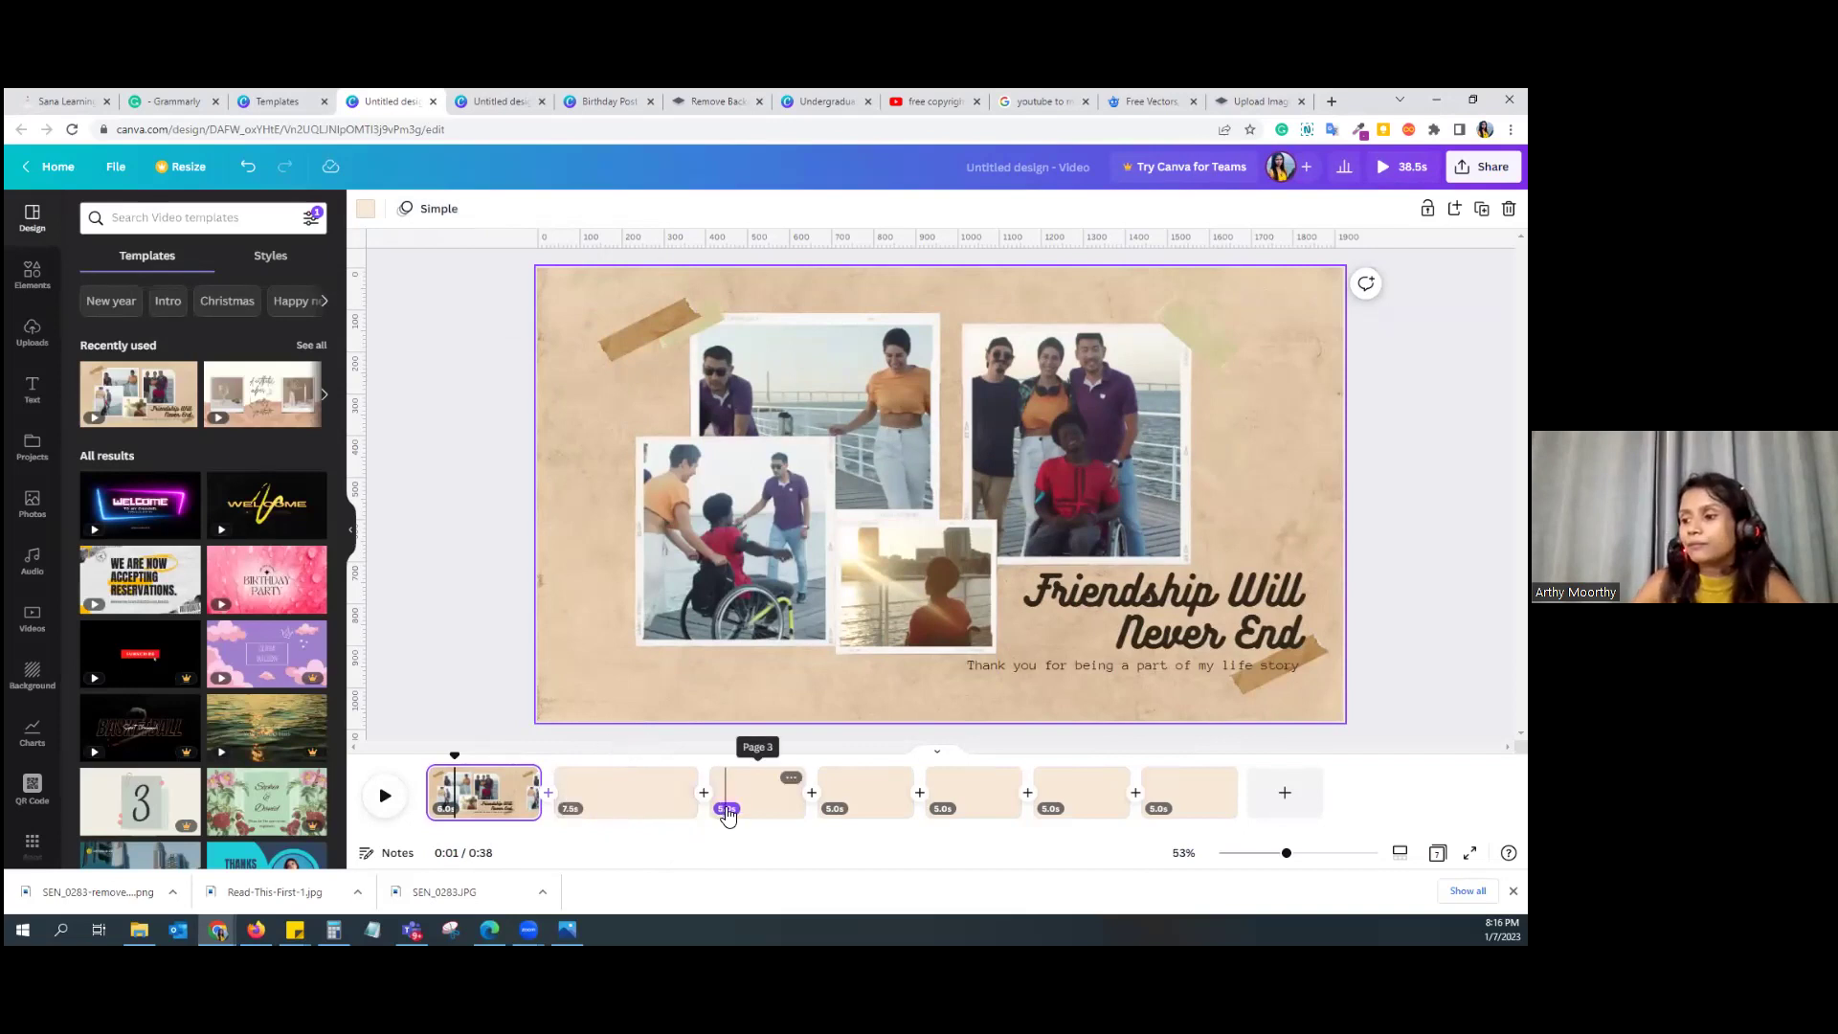
Step: Apply a 5.0-second timing to all pages
click(728, 810)
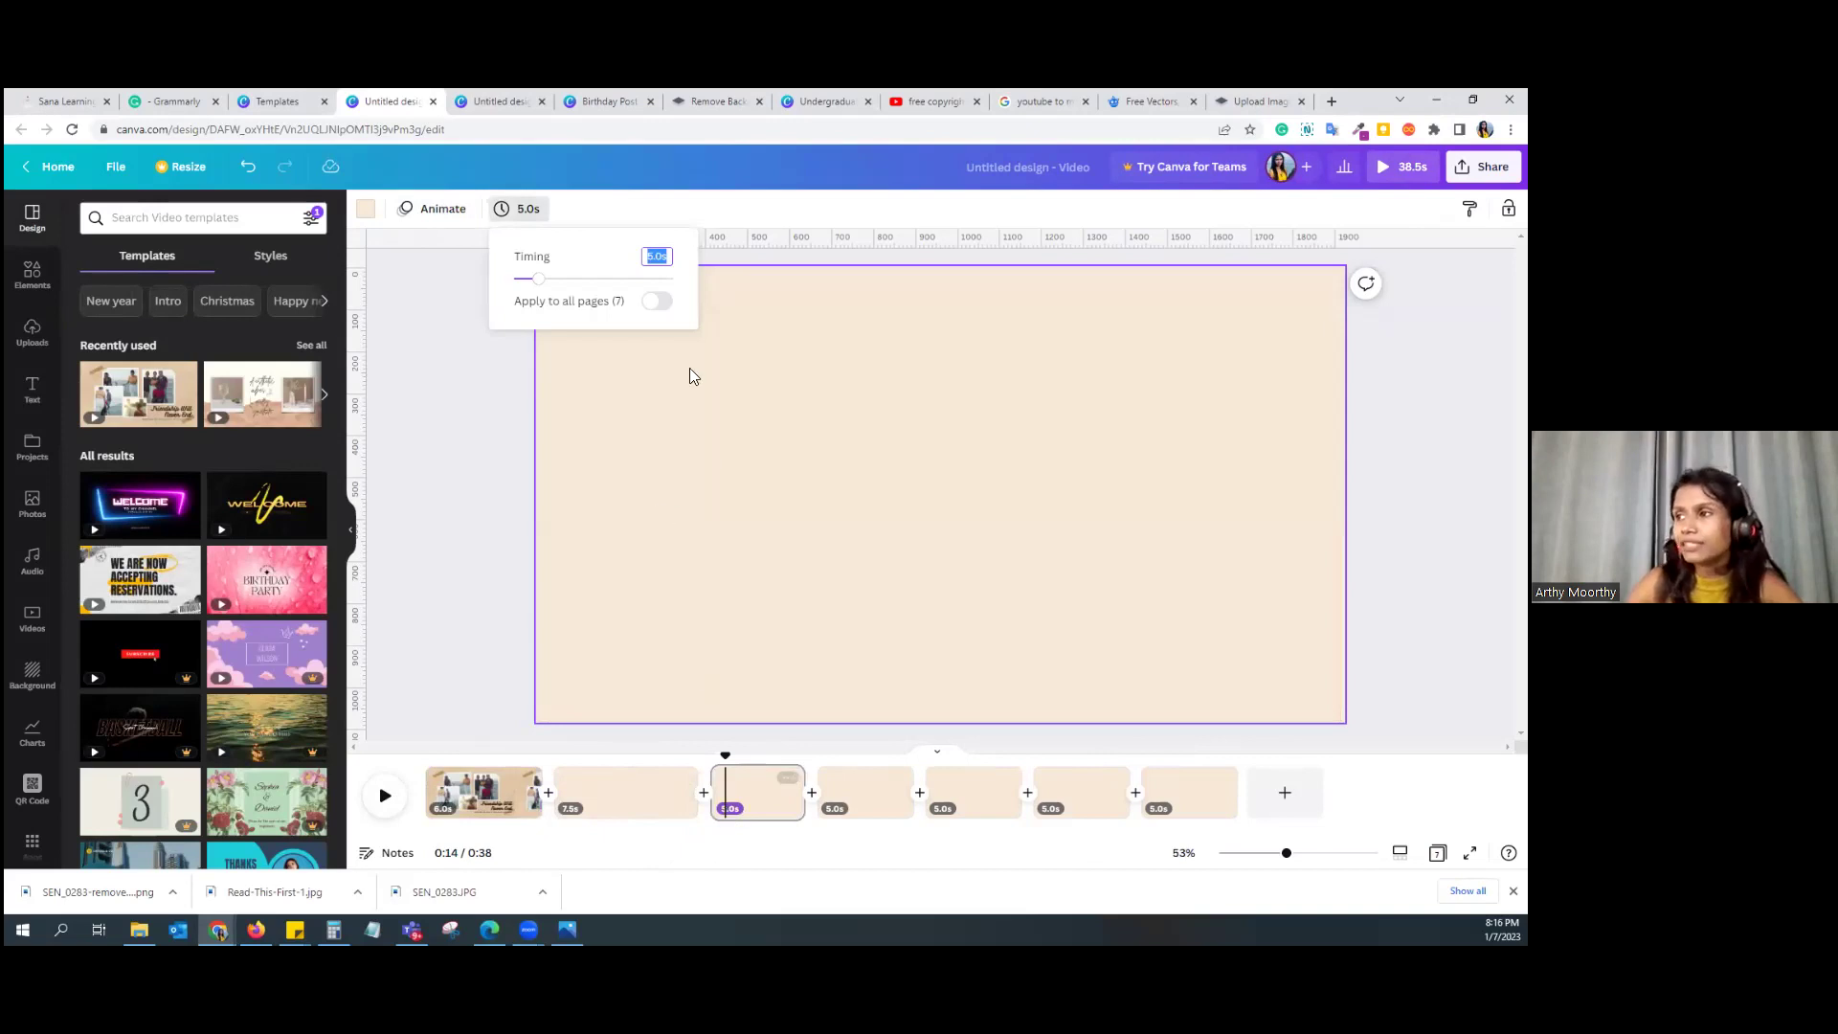
click(663, 304)
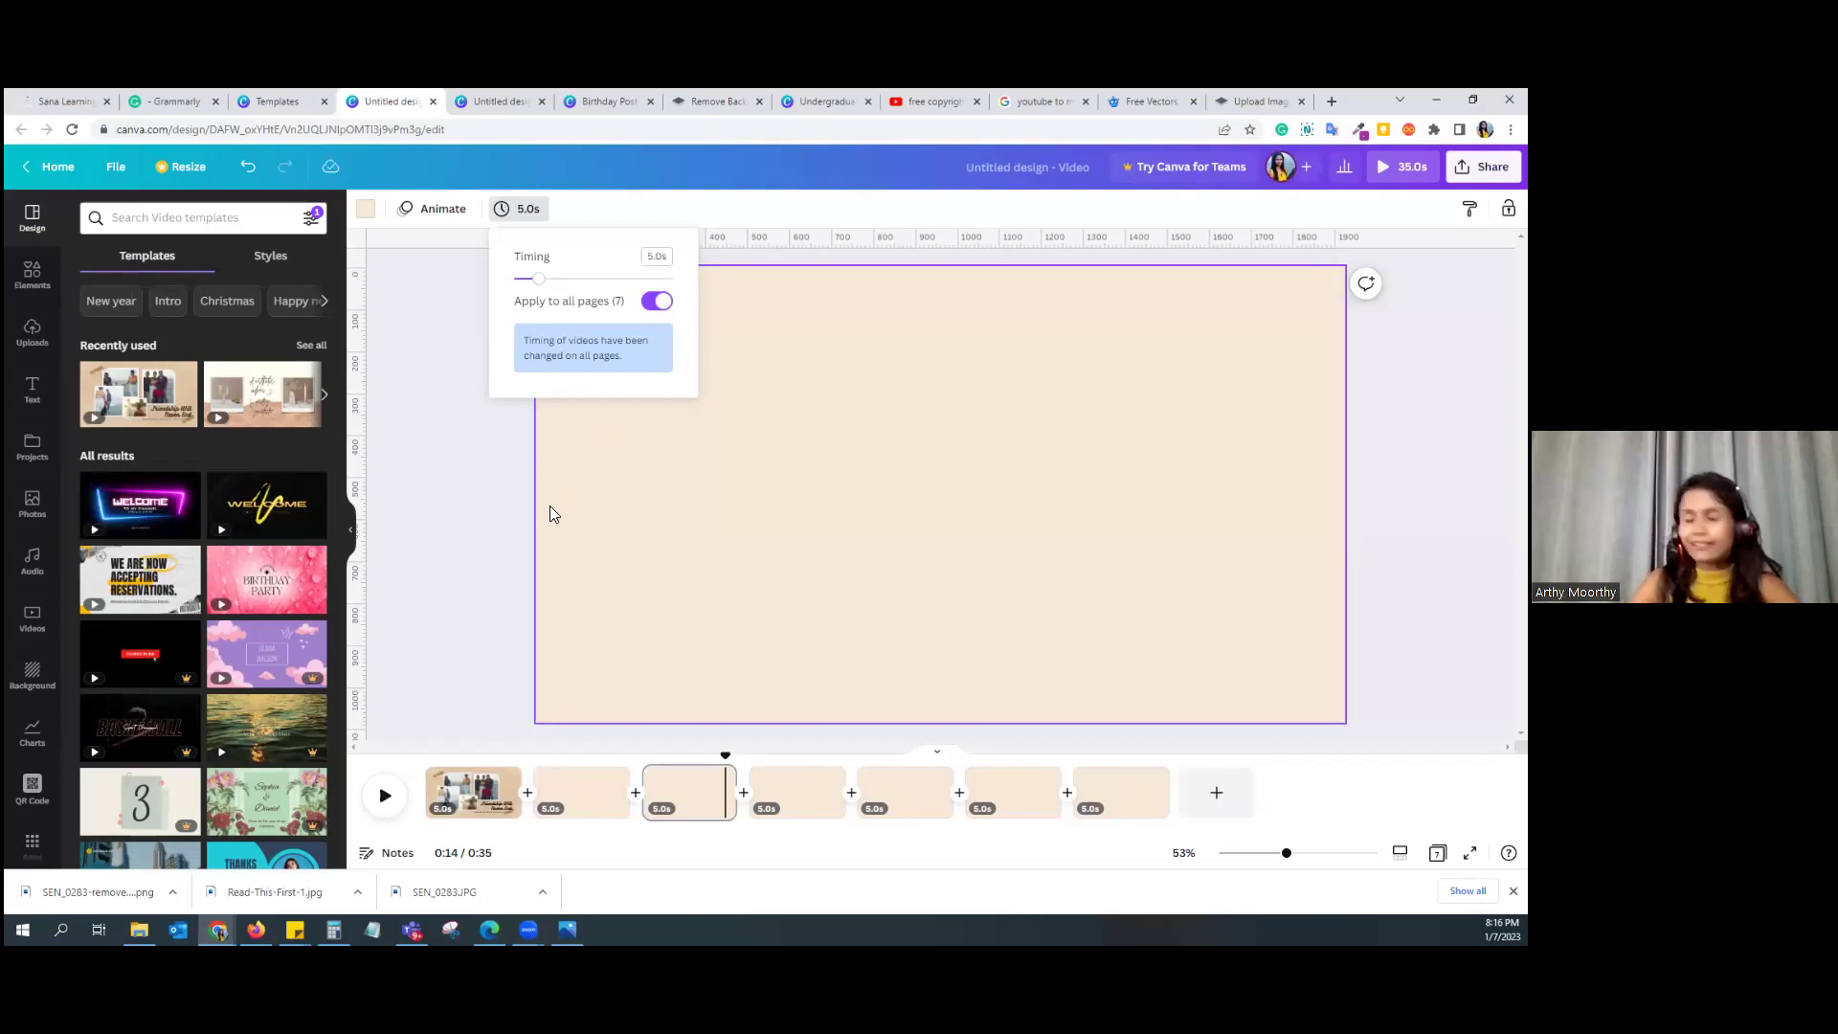
click(473, 447)
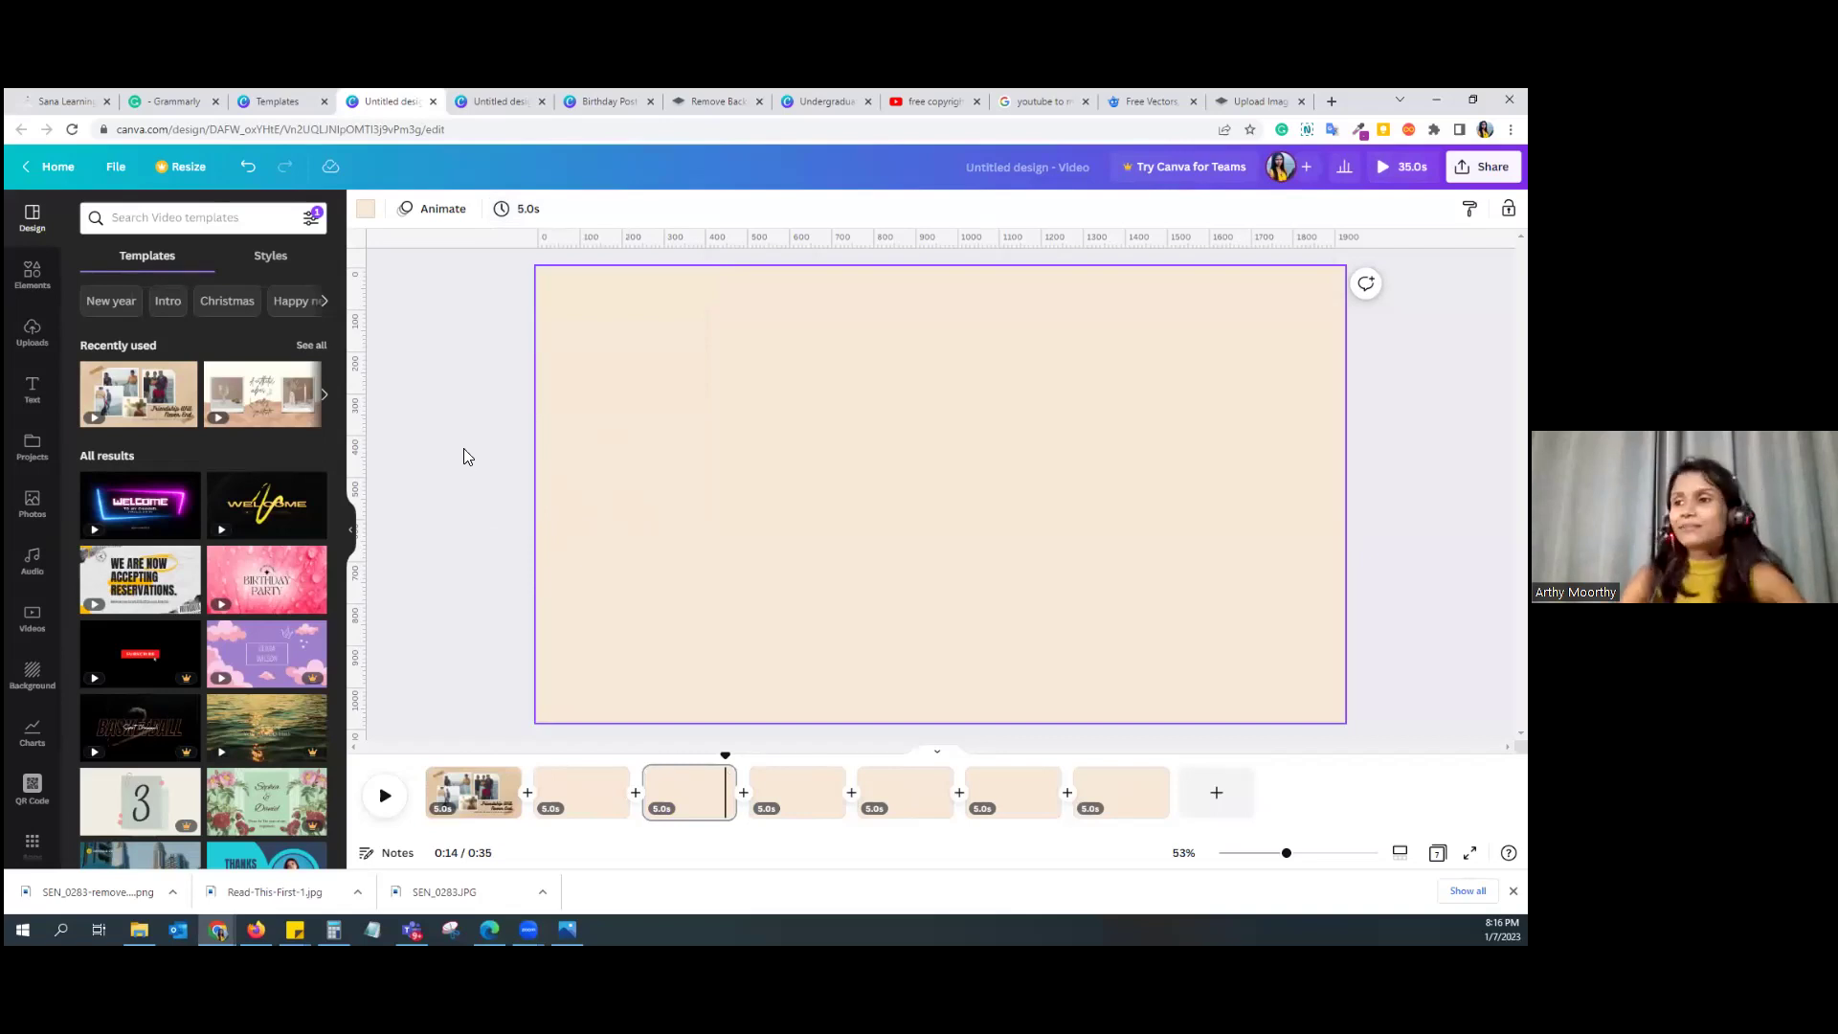
Step: Add the uploaded Santa Claus song at 0.0s, trimmed to end with the last page
click(32, 333)
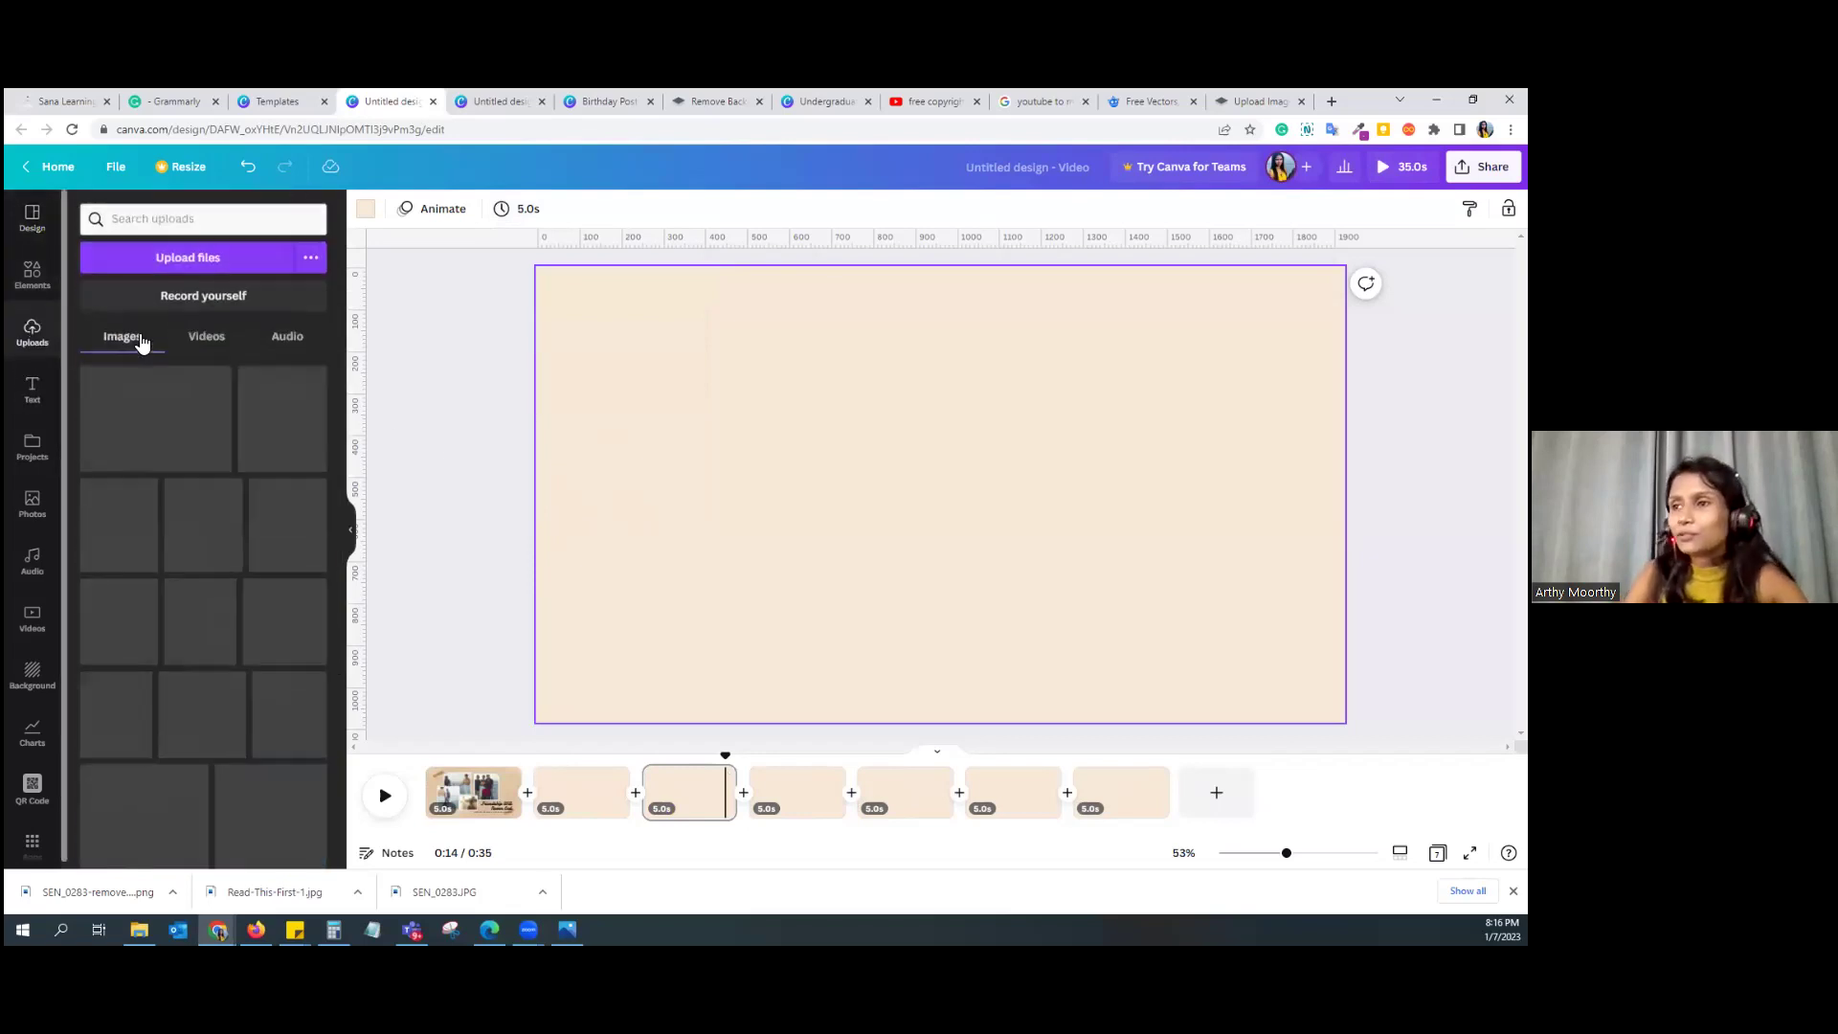
click(289, 335)
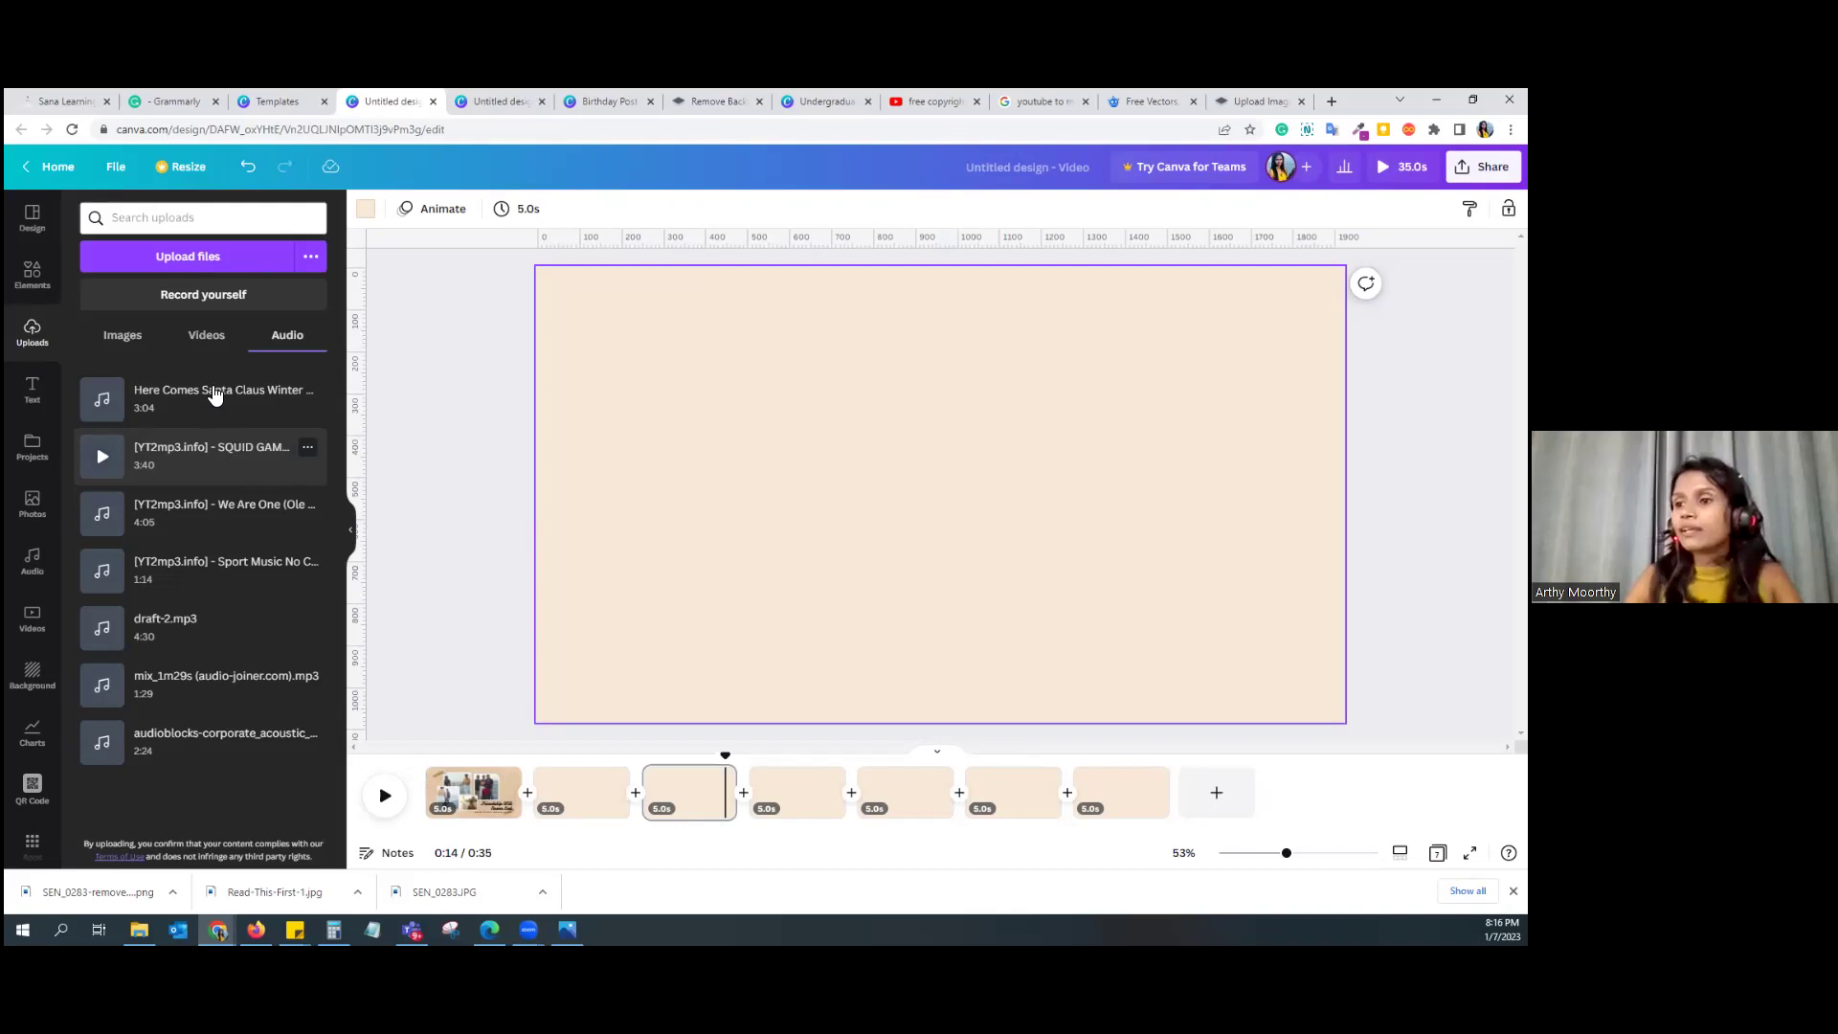
drag(189, 412, 514, 811)
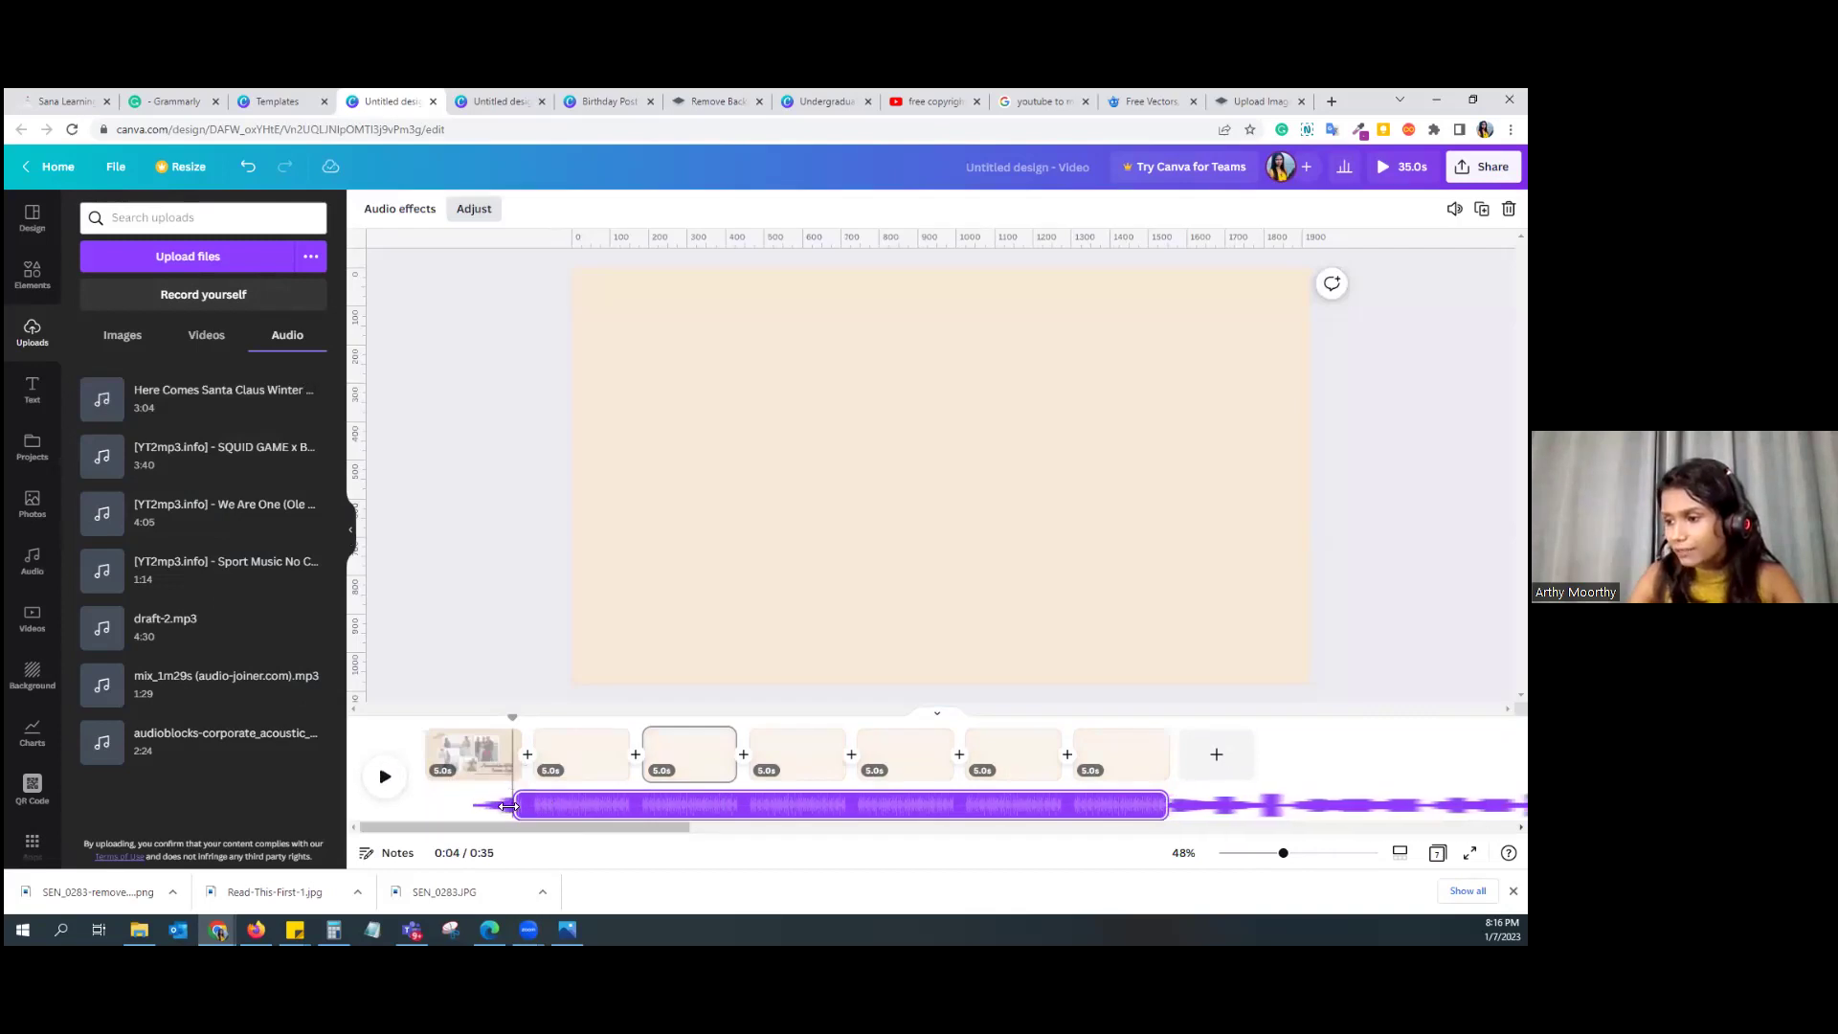
drag(776, 812, 575, 783)
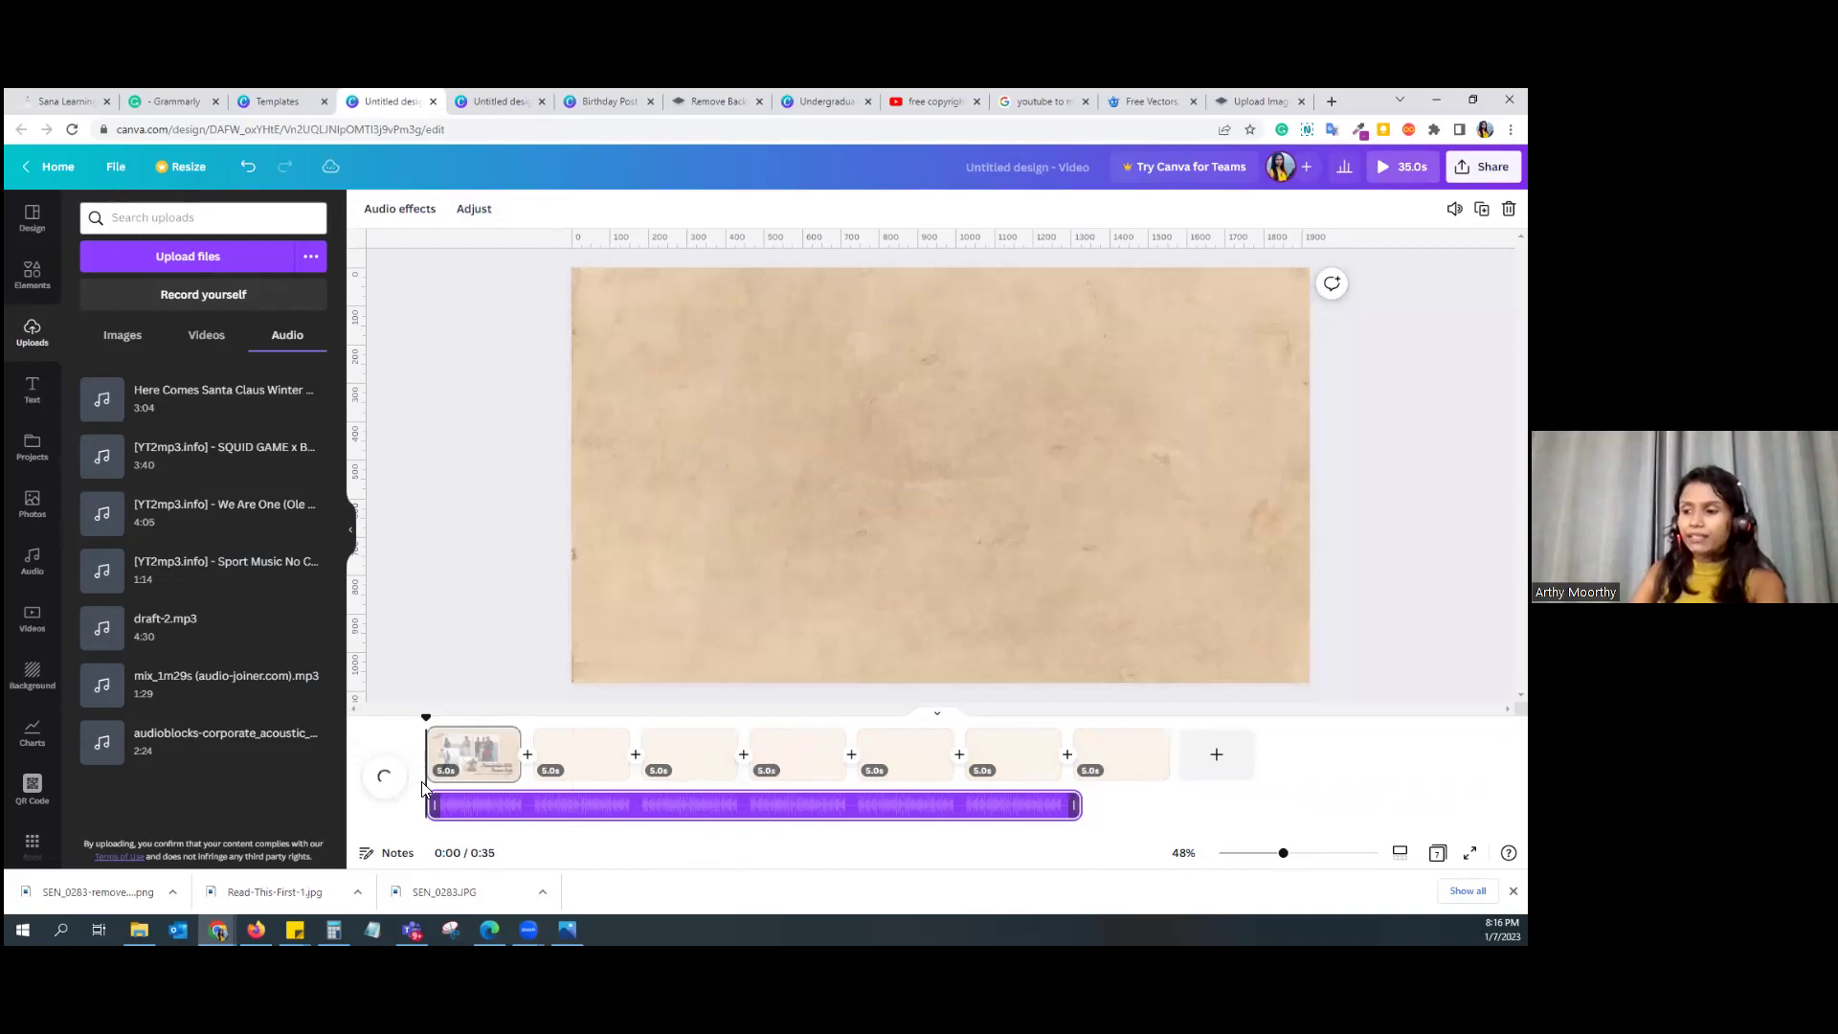
click(466, 747)
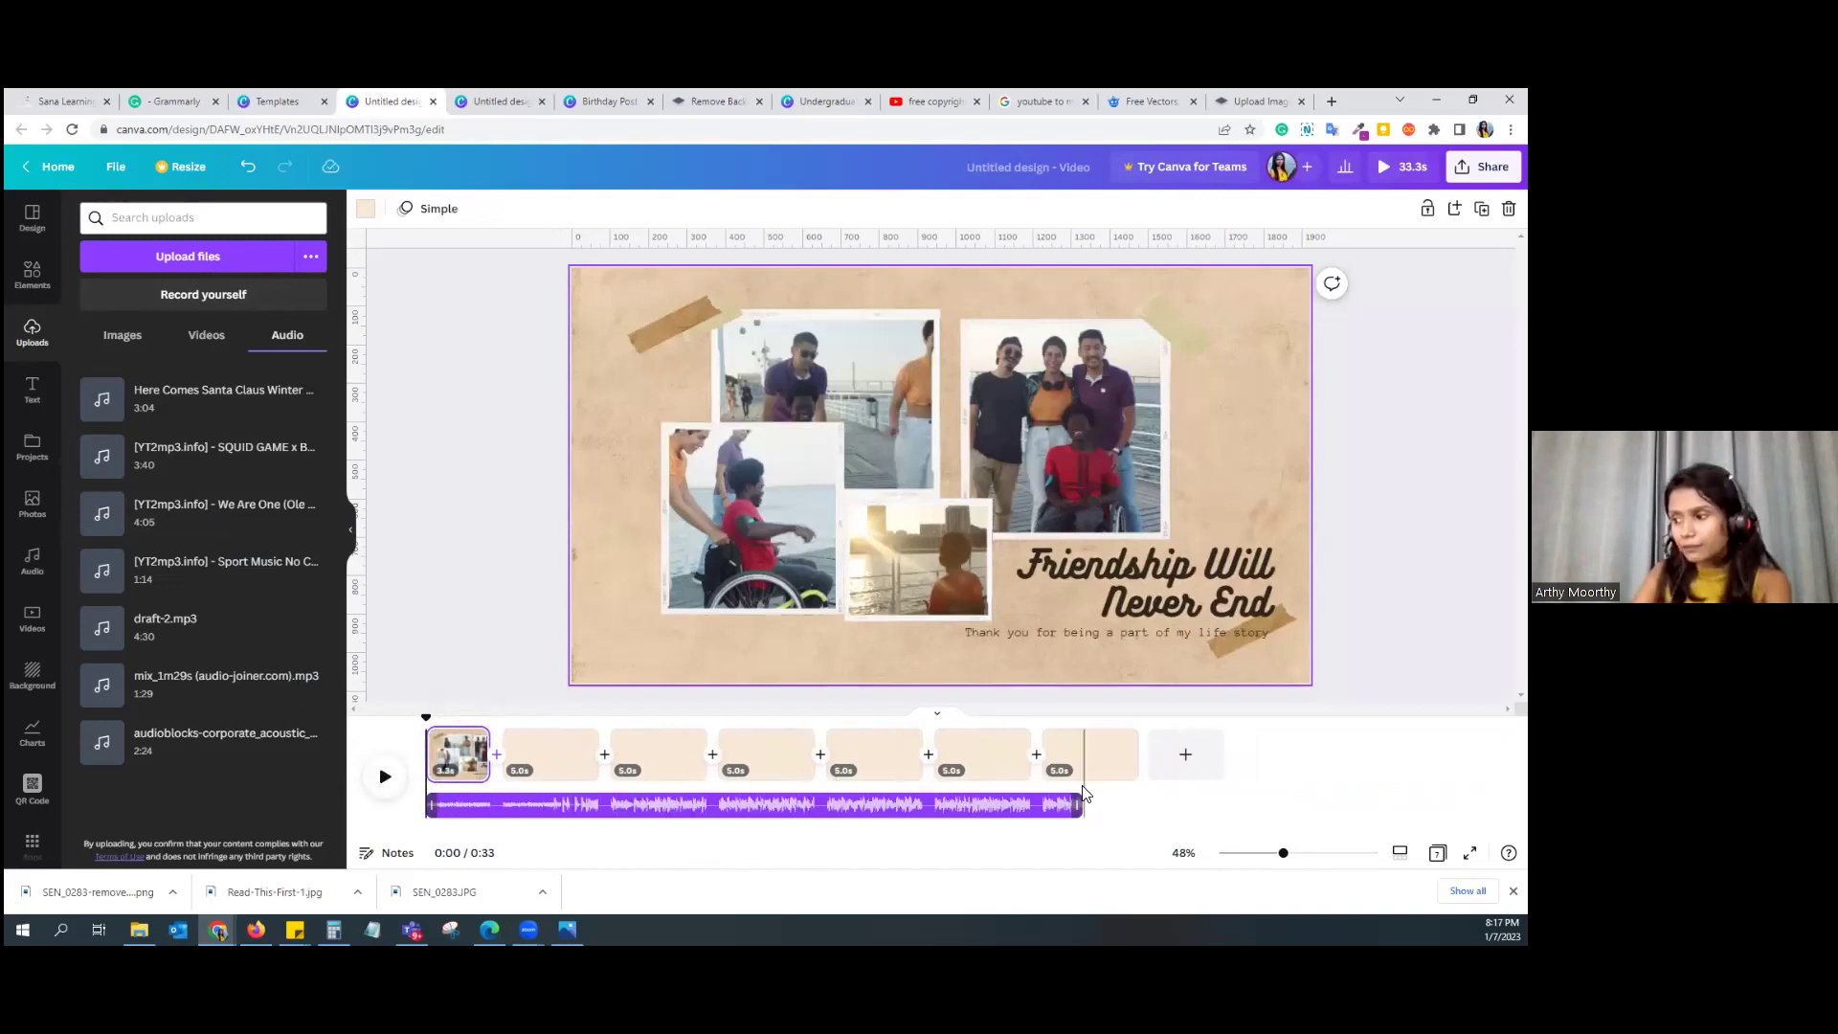
drag(1080, 804, 1138, 805)
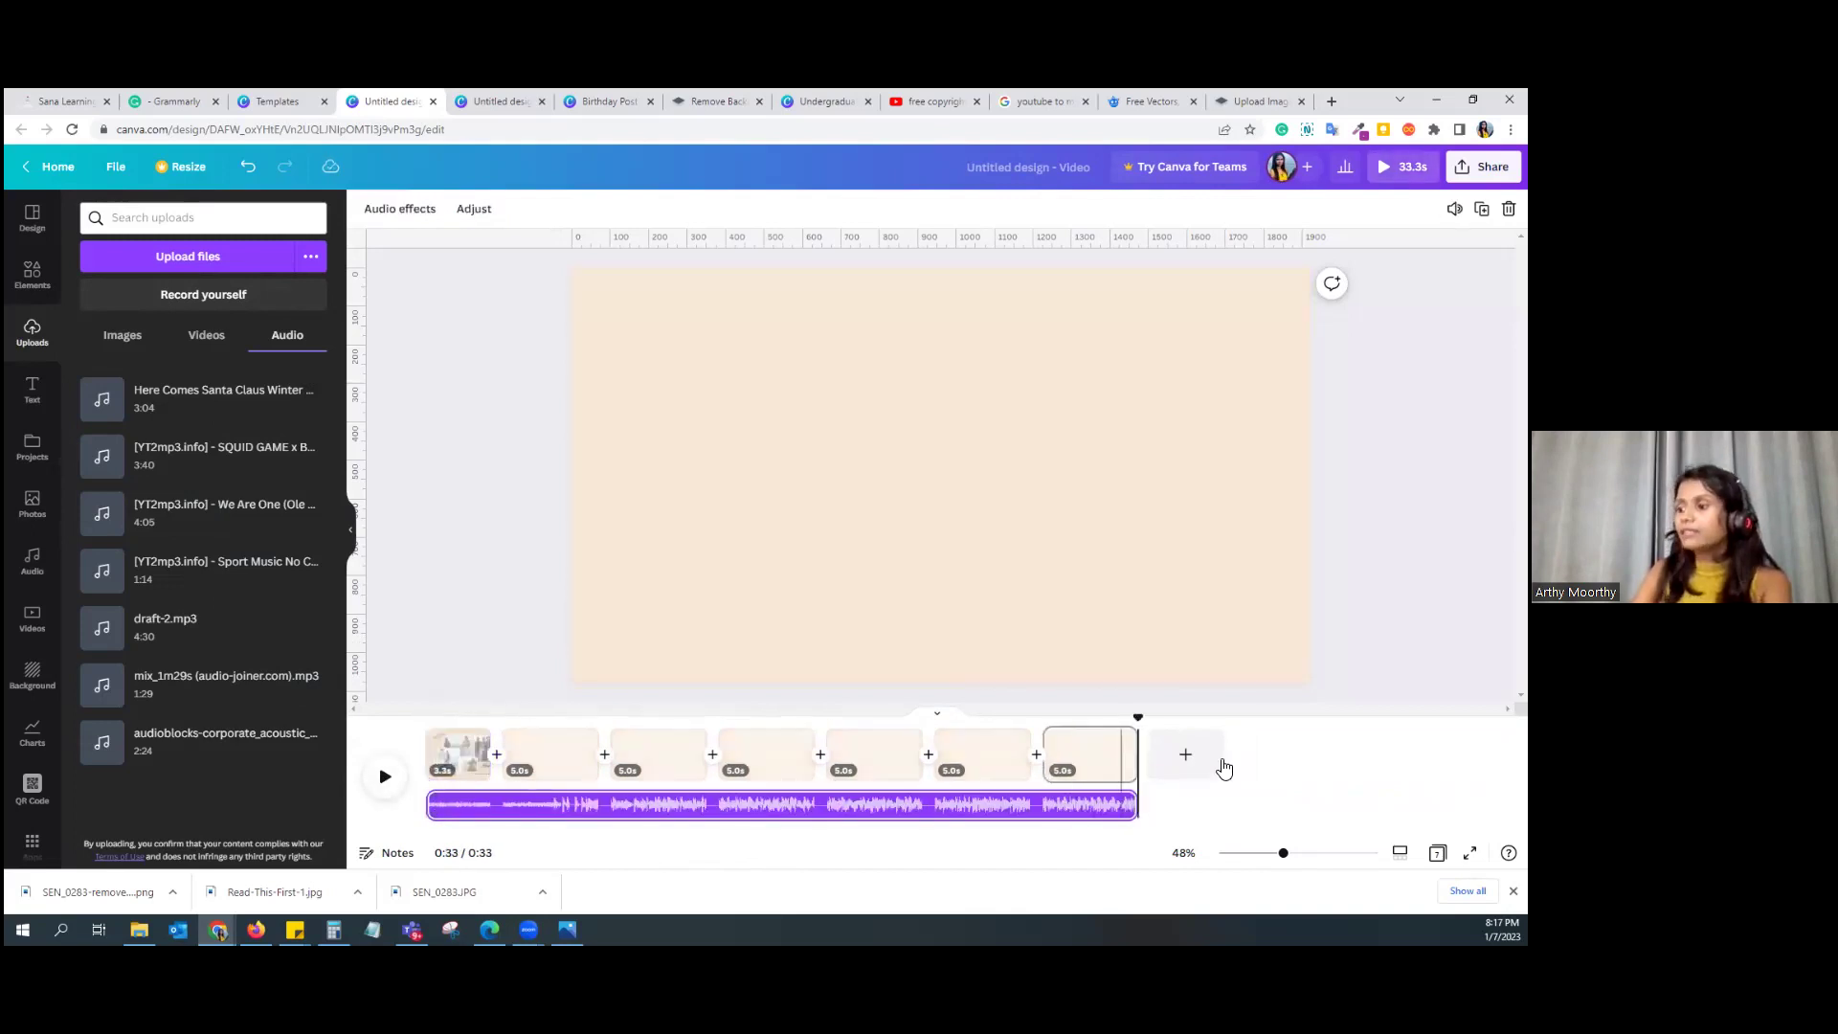
click(1483, 167)
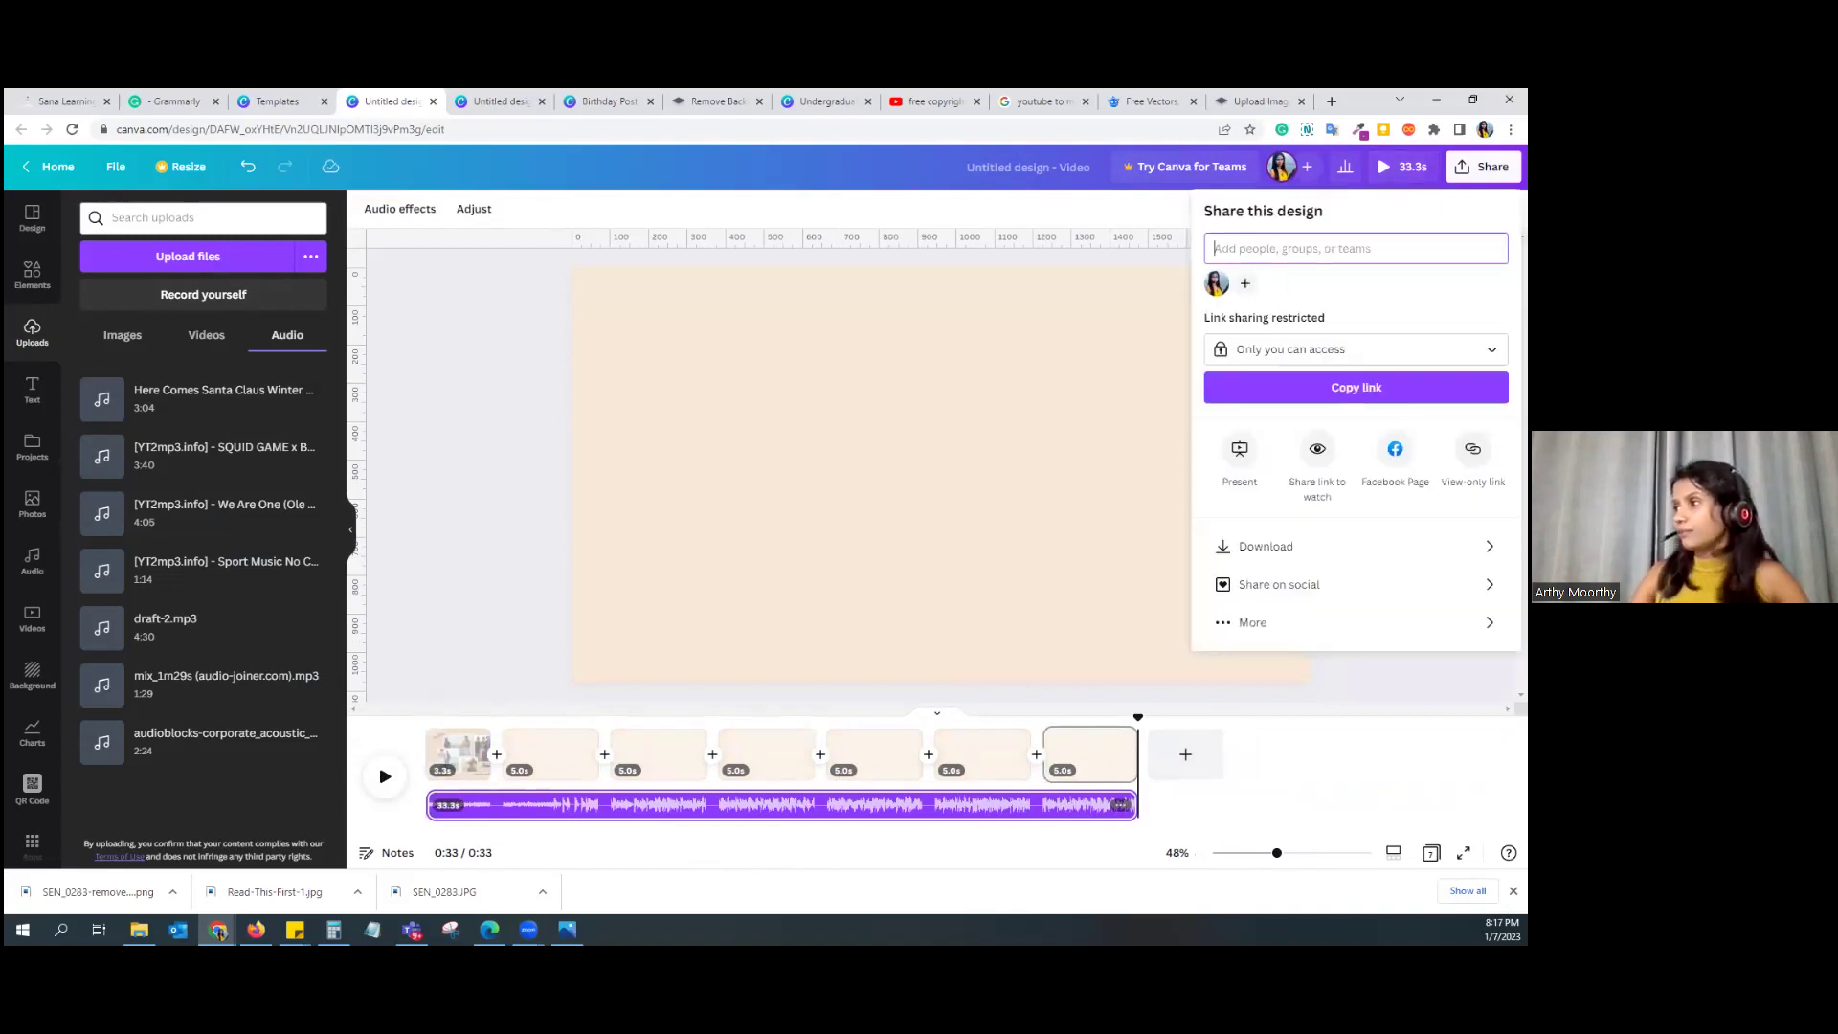
click(955, 209)
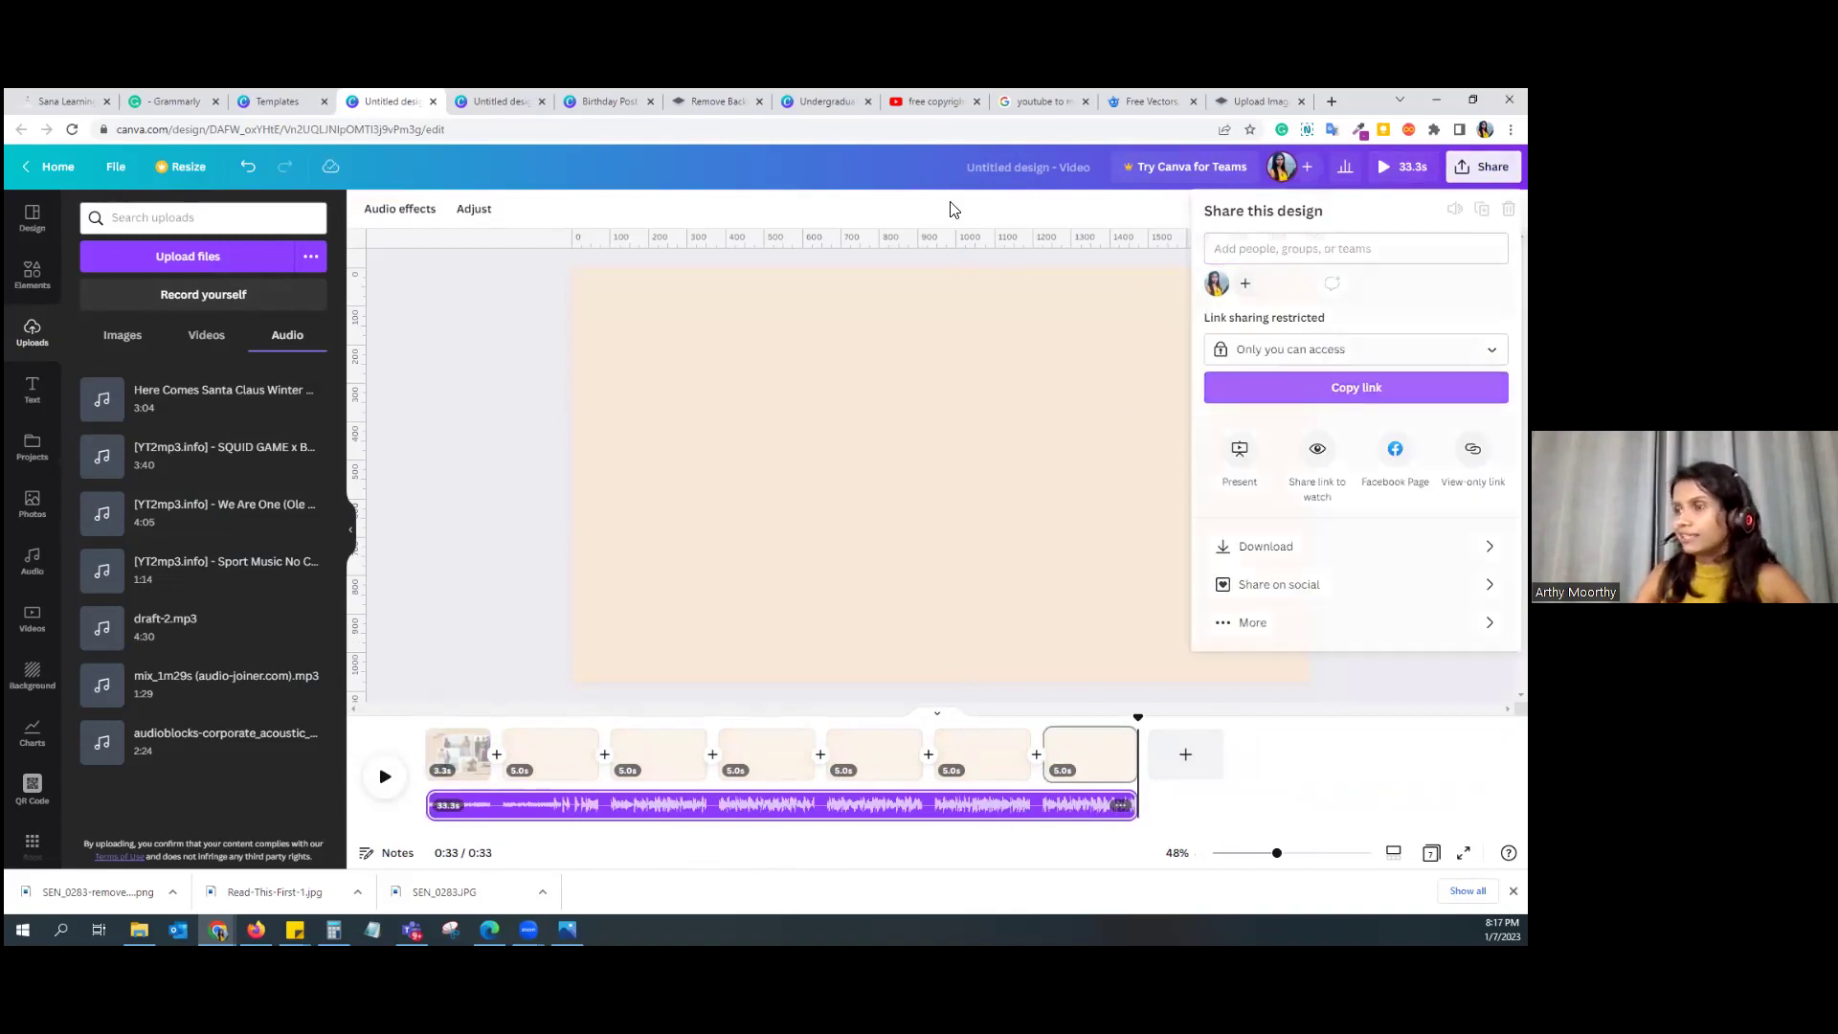
click(1483, 167)
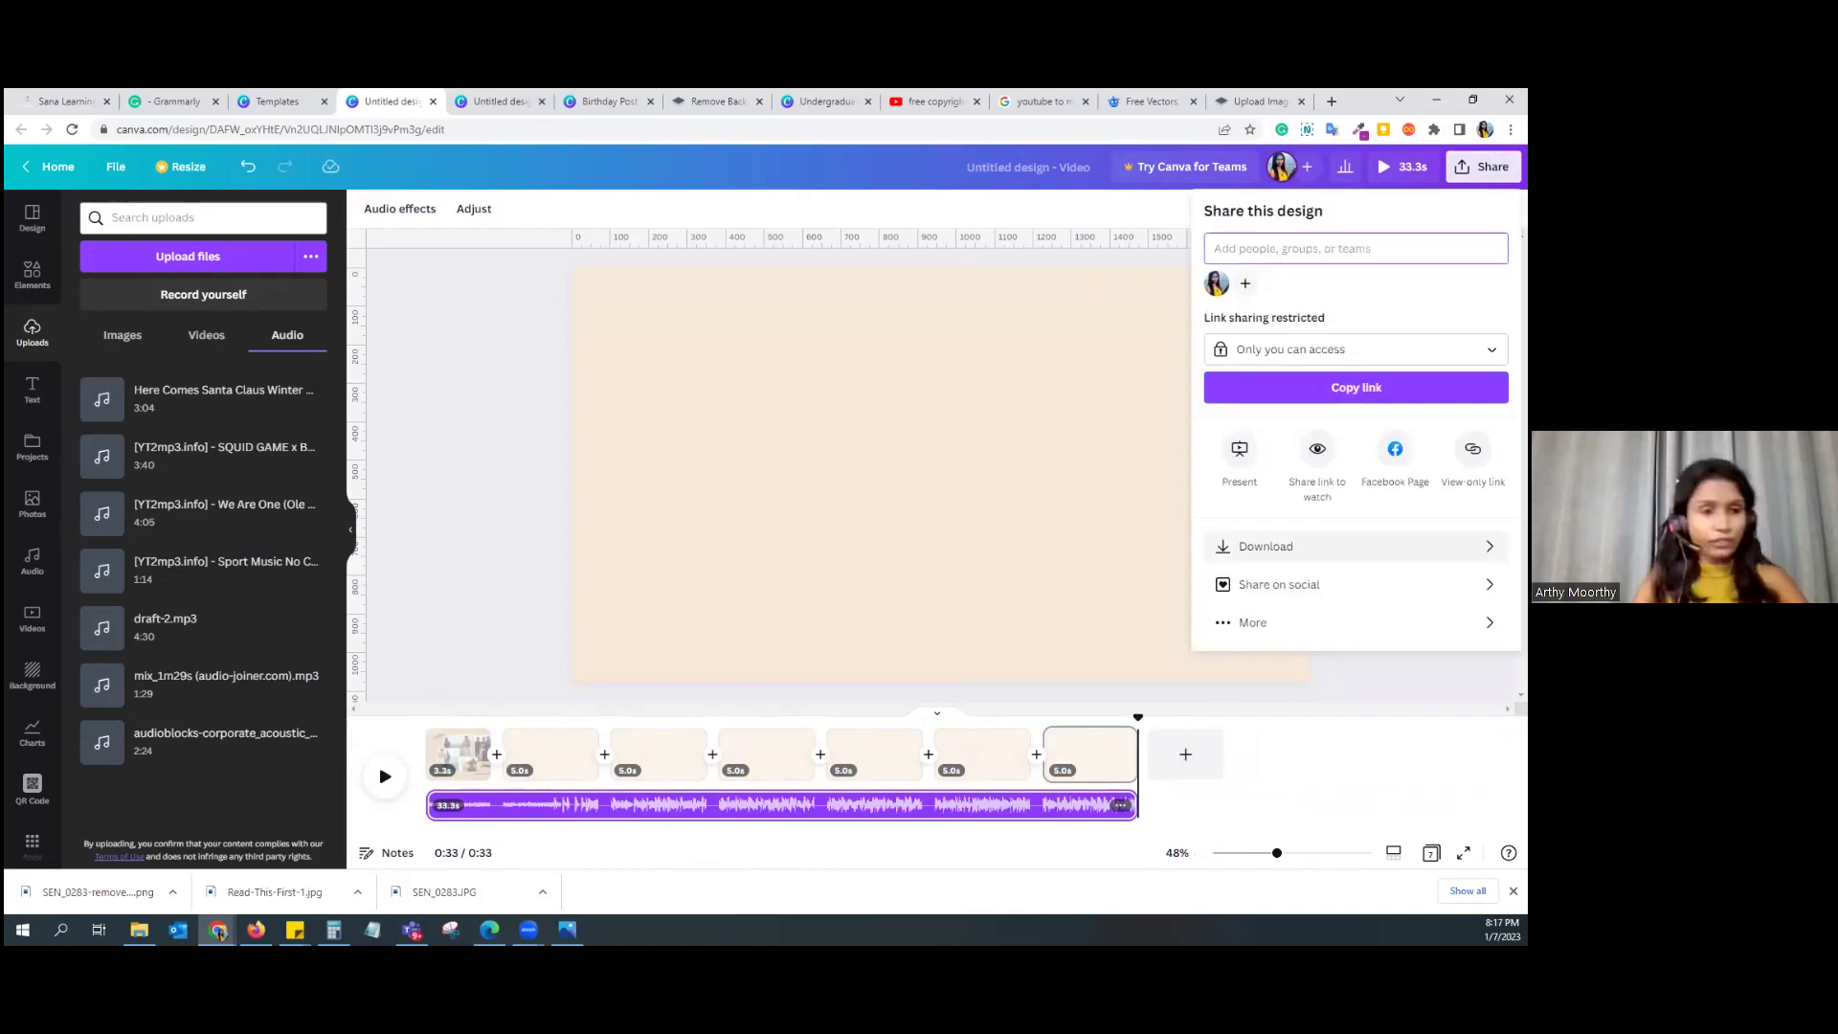
click(1265, 547)
click(1356, 277)
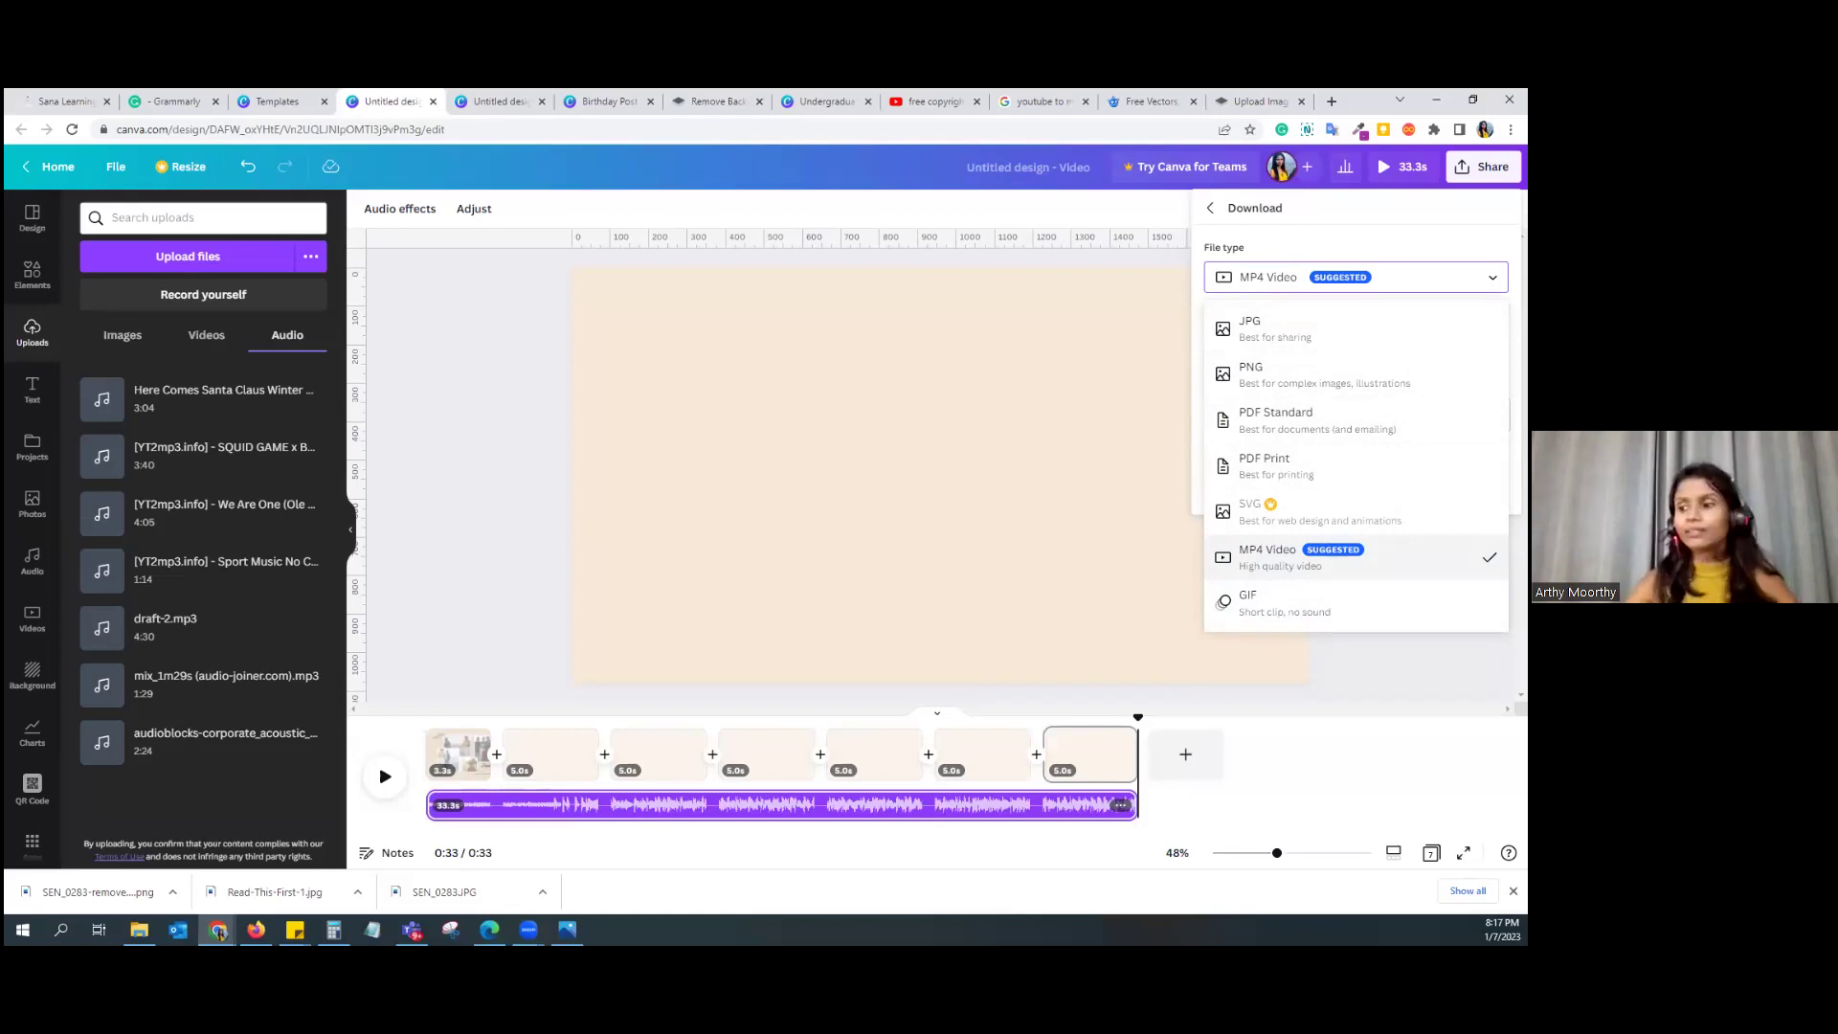
click(525, 521)
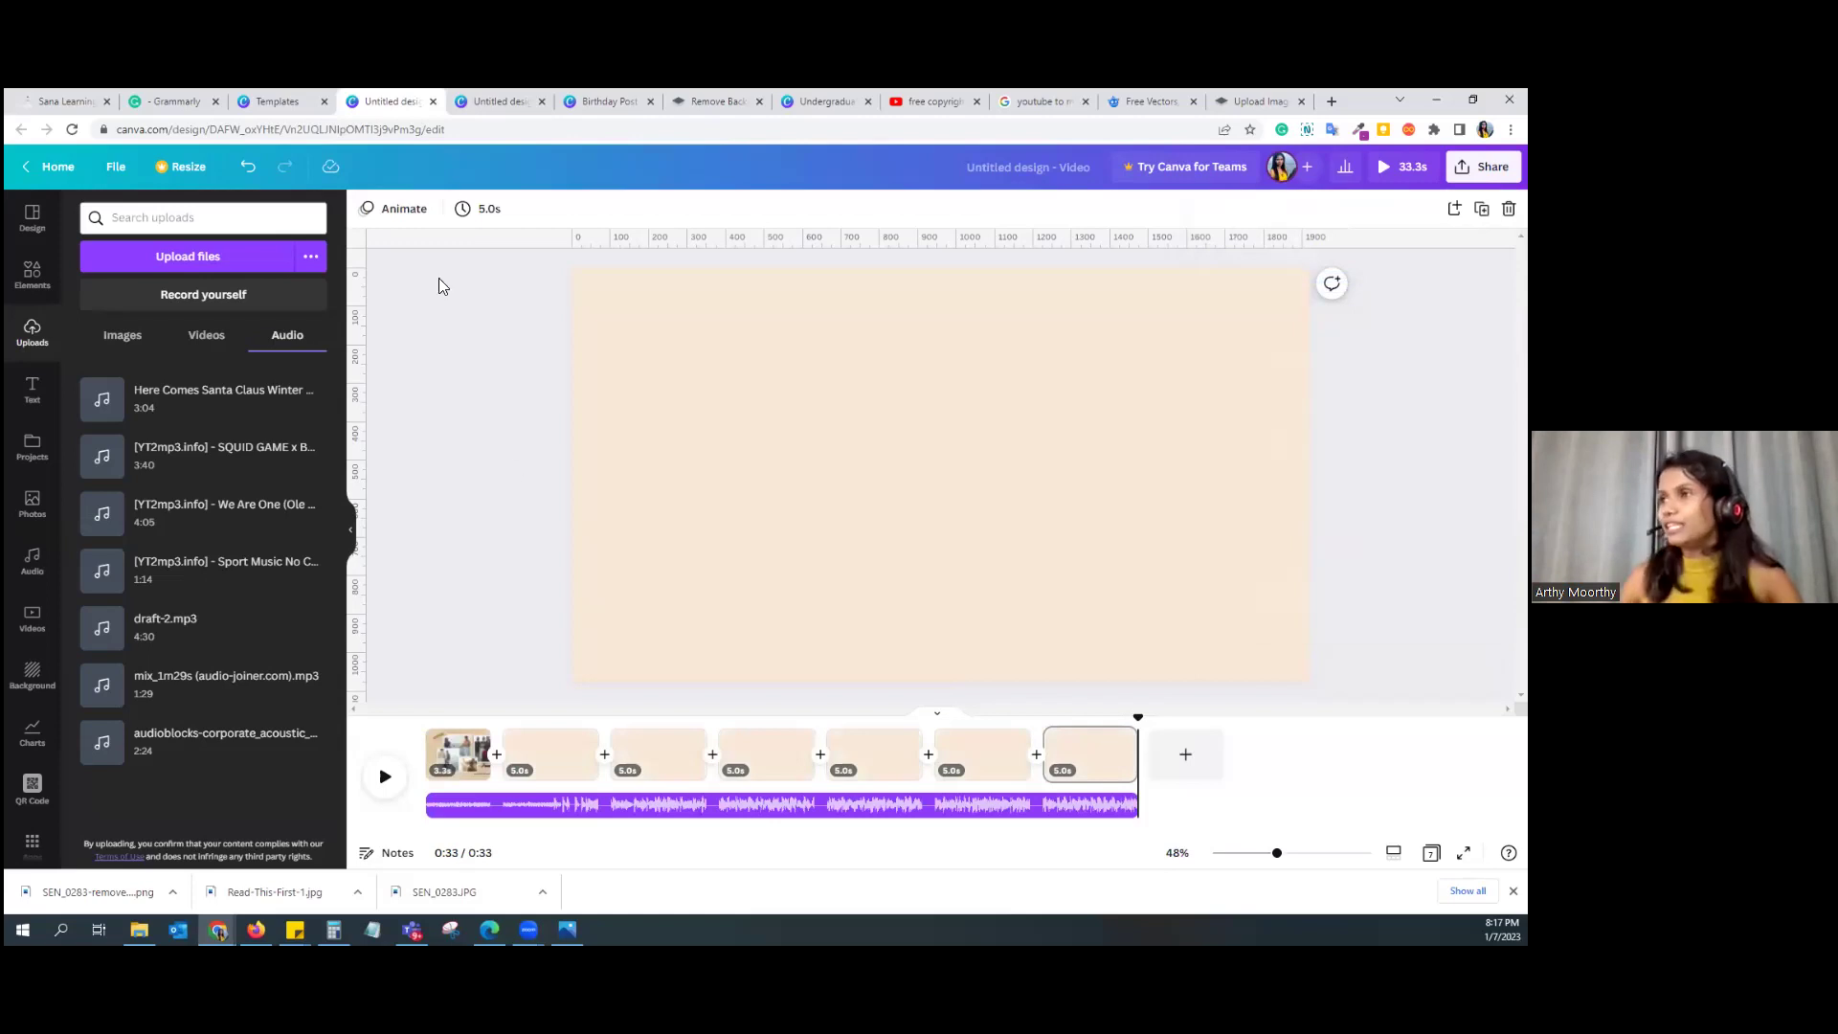